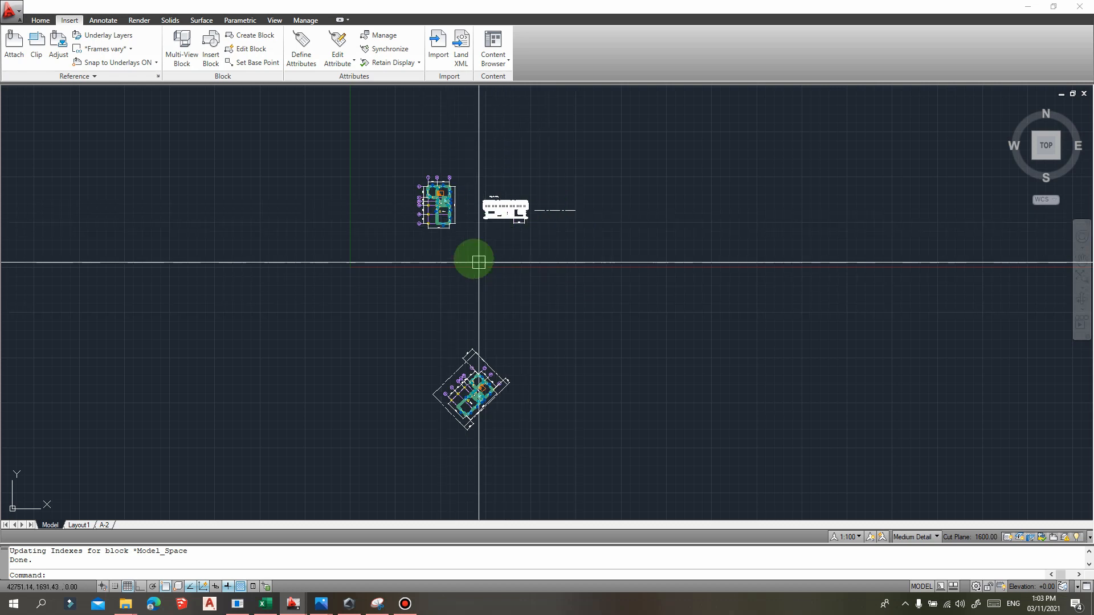
- Examine the upright floor plan, the building elevation beside it and the rotated plan below in the drawing
scroll(467, 245, "up", 4)
middle_click_drag(511, 330, 508, 353)
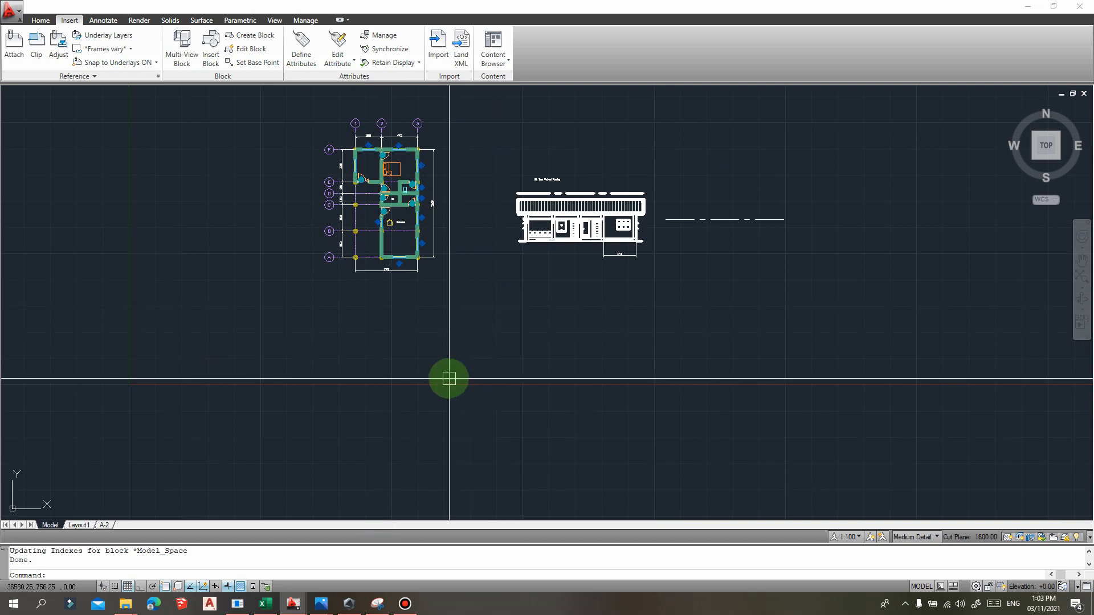
middle_click_drag(452, 313, 462, 329)
scroll(469, 325, "down", 2)
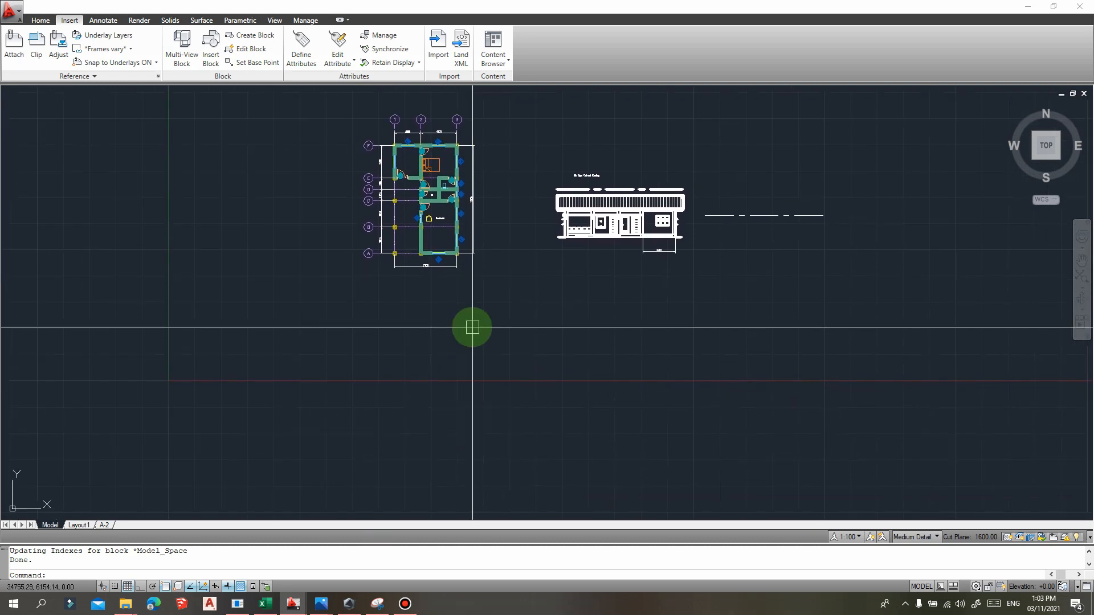
scroll(506, 357, "down", 2)
middle_click_drag(507, 357, 505, 347)
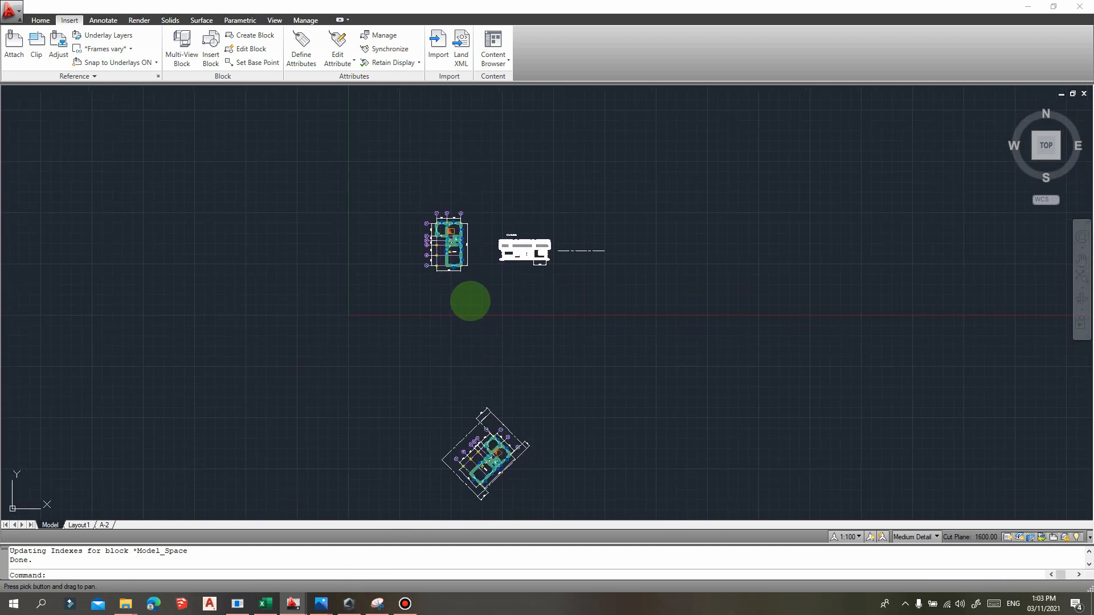
scroll(463, 239, "up", 3)
middle_click_drag(482, 266, 482, 251)
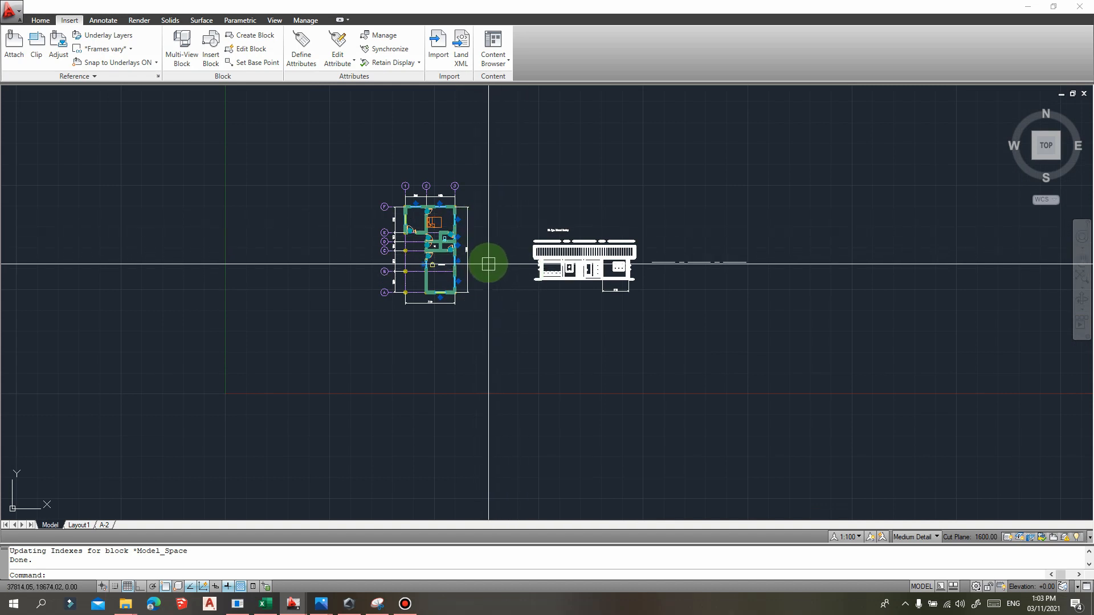
mouse_move(499, 281)
middle_mouse_down()
mouse_move(482, 285)
mouse_move(553, 297)
middle_mouse_up()
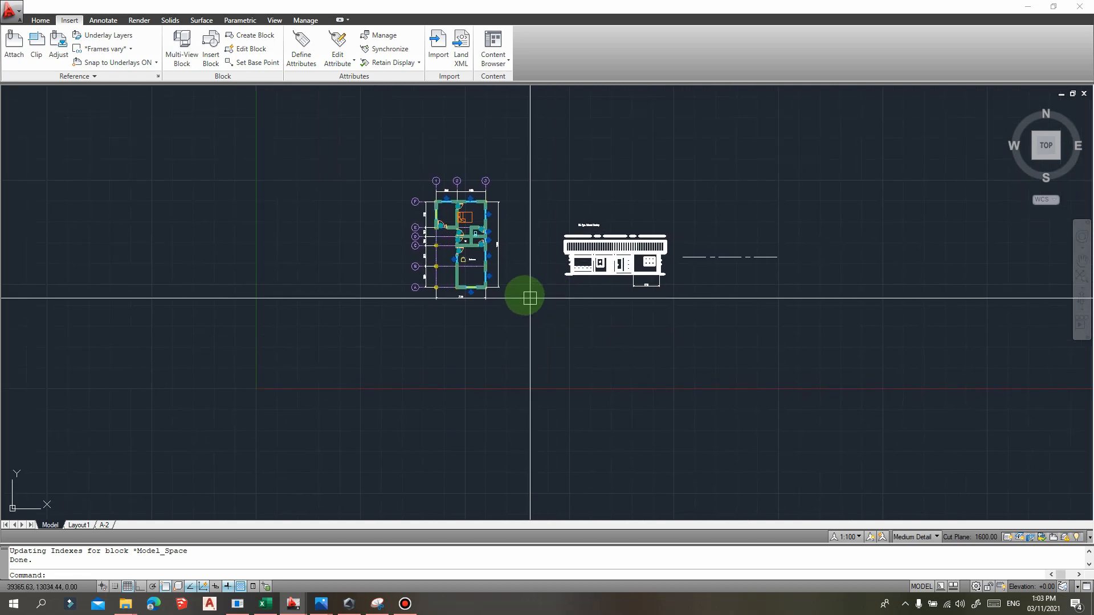
- Select the whole upright floor plan with its grid bubbles and dimensions and copy it to the clipboard
left_click(526, 343)
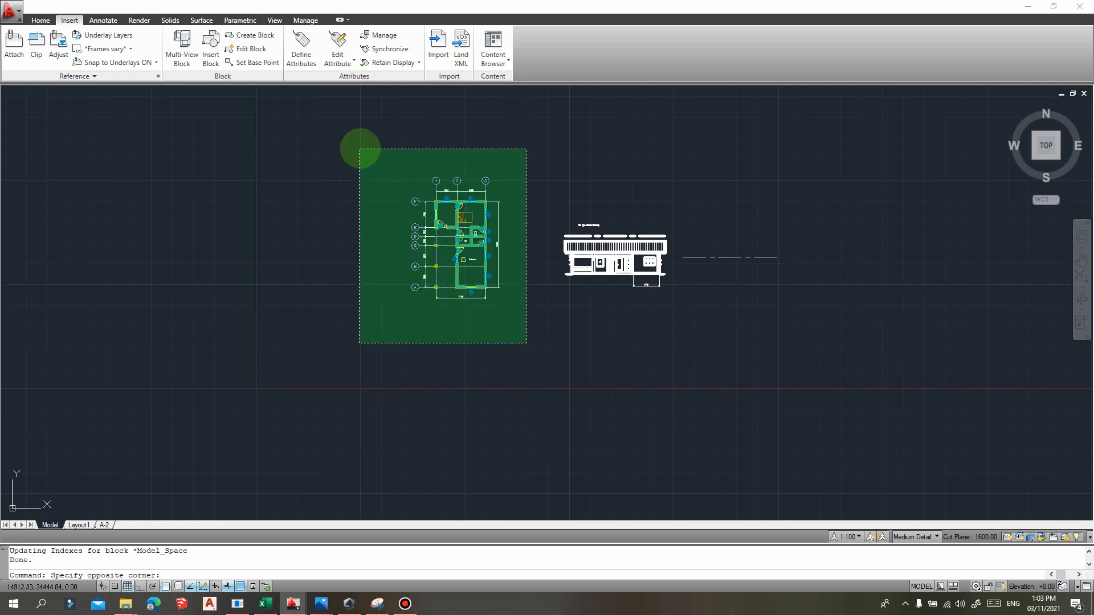
left_click(376, 149)
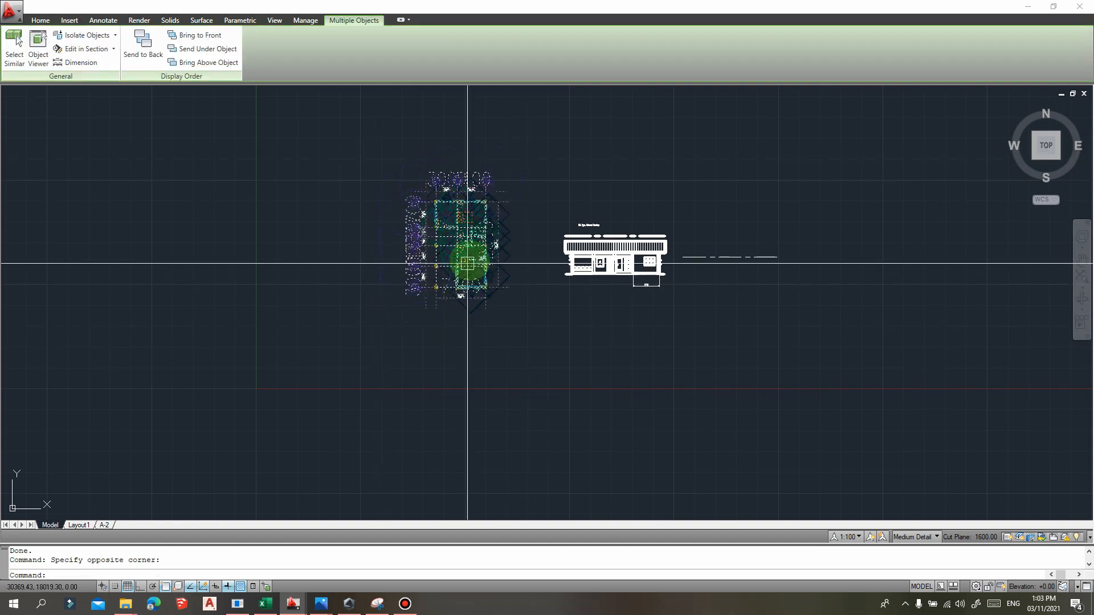
key("ctrl+c")
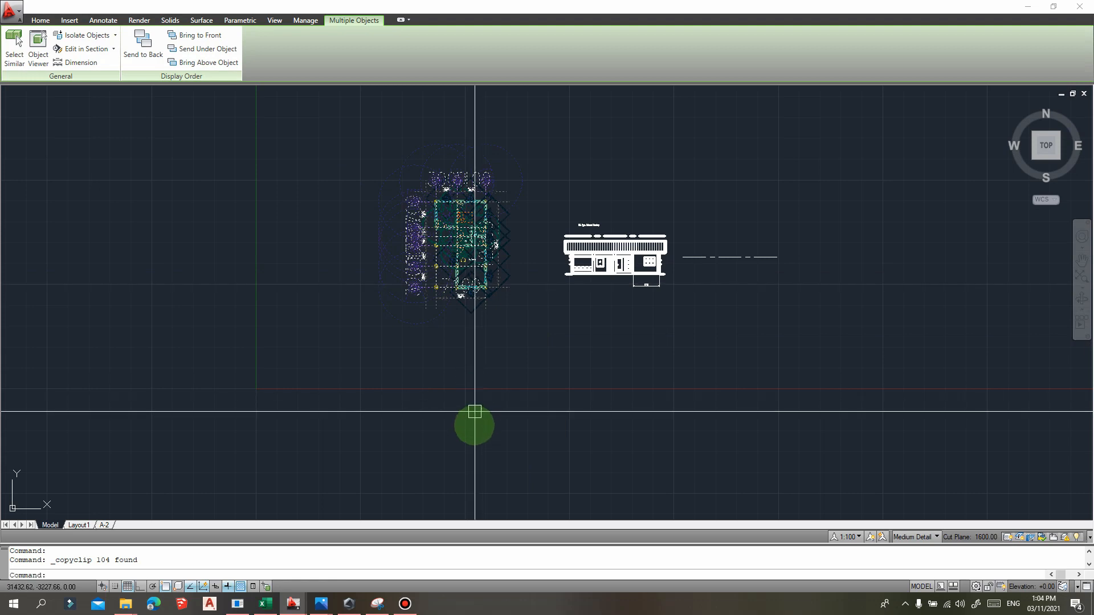
- Switch to the other AutoCAD Architecture window, close the Properties palette and paste the copied floor plan into the empty drawing
mouse_move(295, 603)
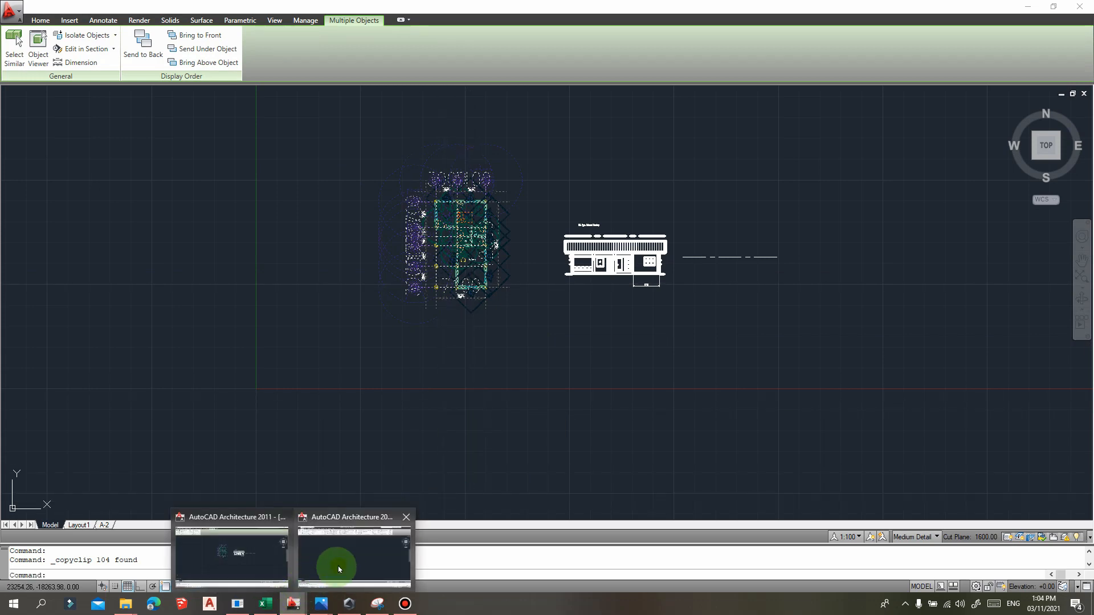
left_click(342, 556)
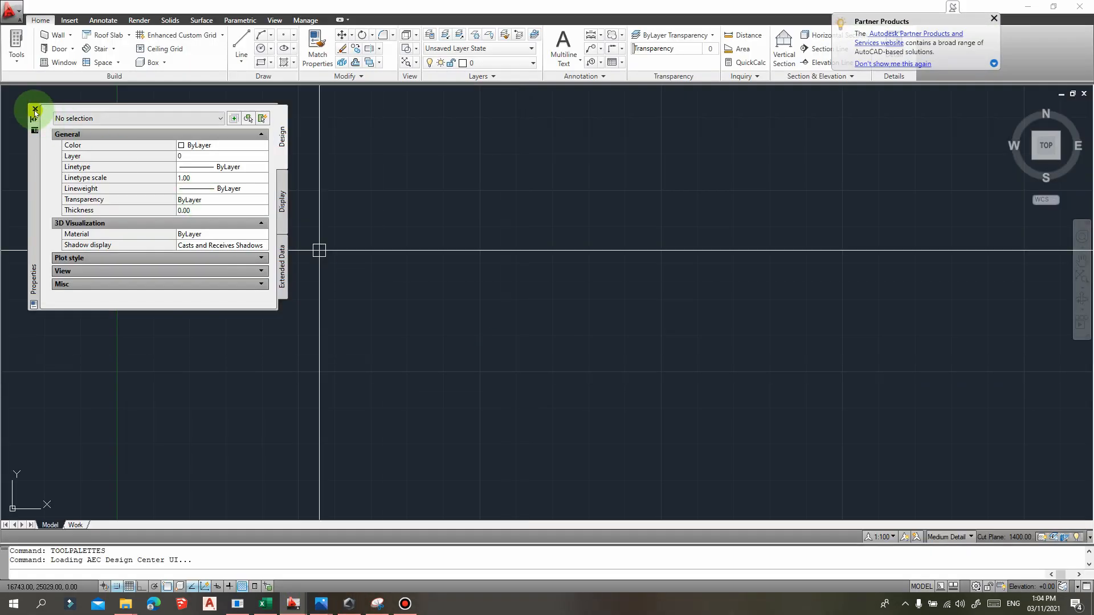
left_click(35, 110)
middle_click_drag(520, 237, 500, 306)
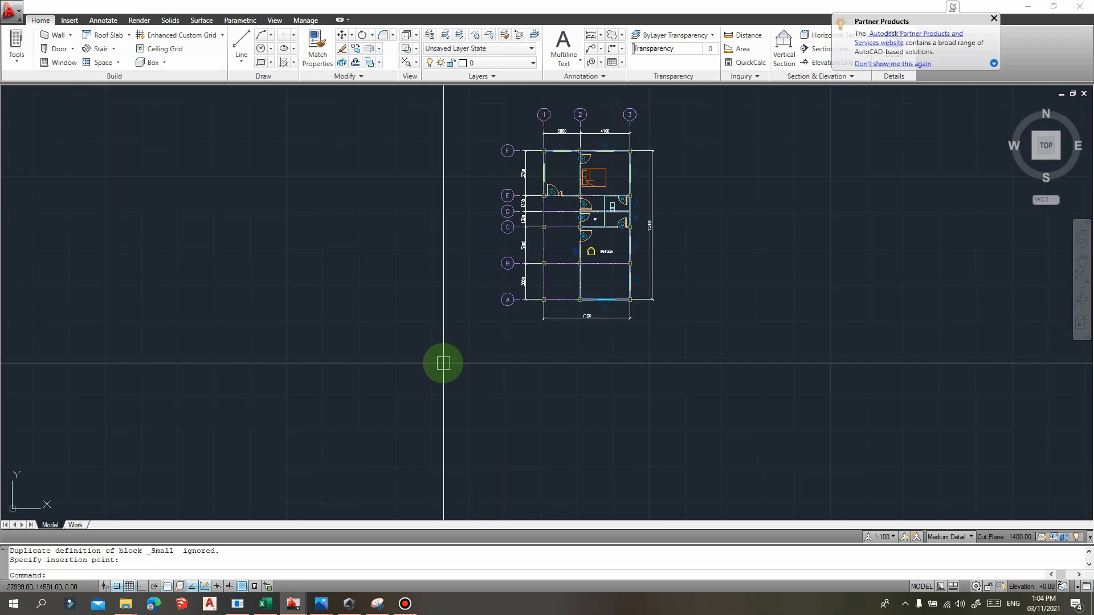
key("Escape")
key("Escape")
middle_click_drag(711, 181, 716, 200)
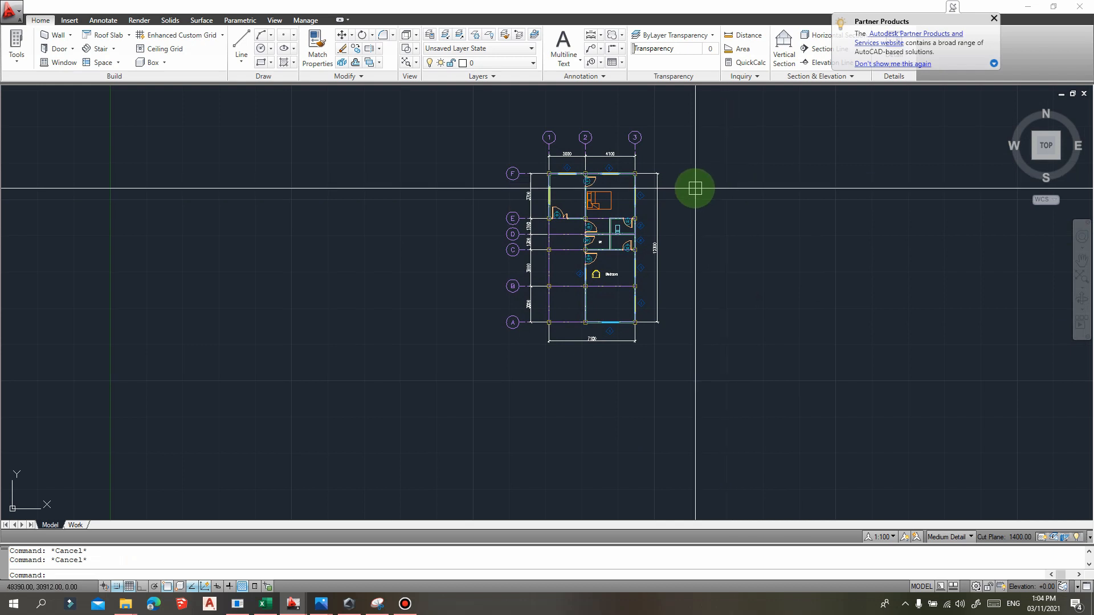
- Select every window in the pasted plan with Select Similar, based on the window between grids 1 and 2 on line F
scroll(664, 196, "up", 4)
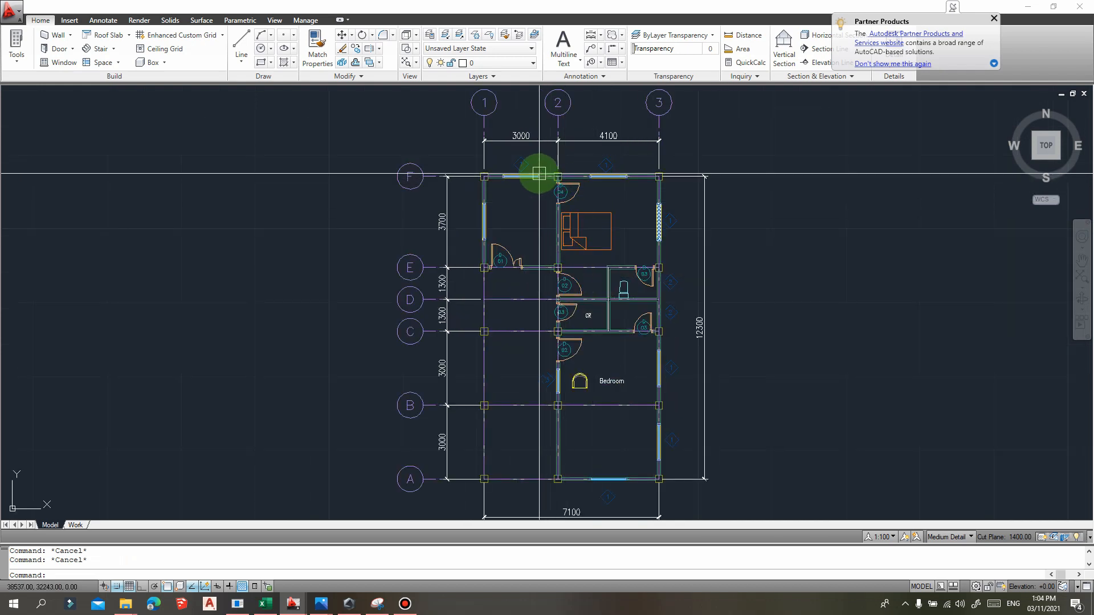
scroll(533, 169, "up", 1)
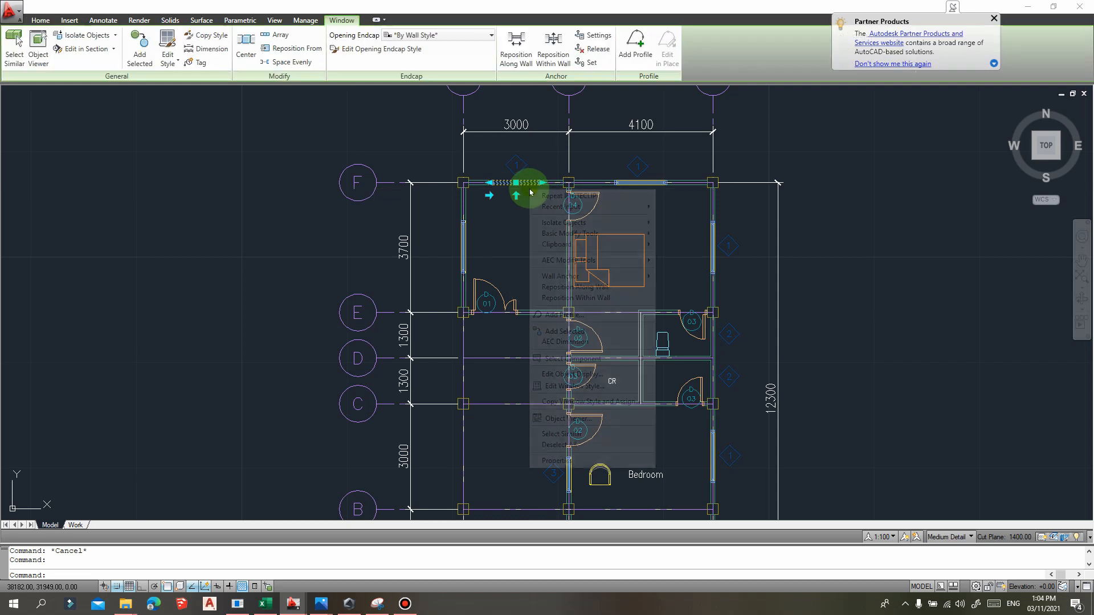
right_click(530, 189)
left_click(597, 434)
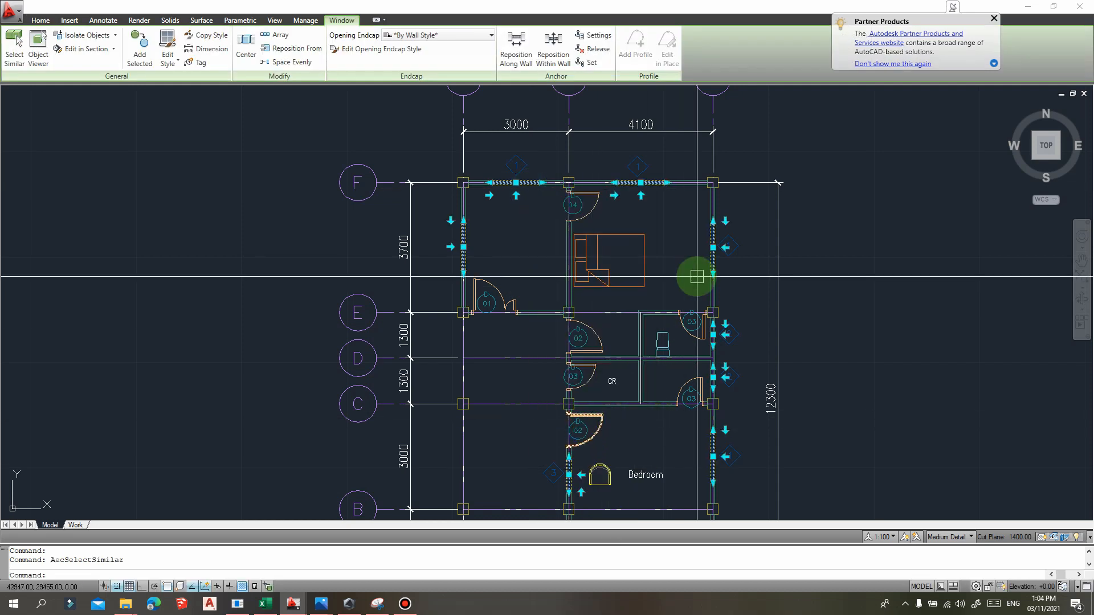
middle_click_drag(647, 243, 646, 221)
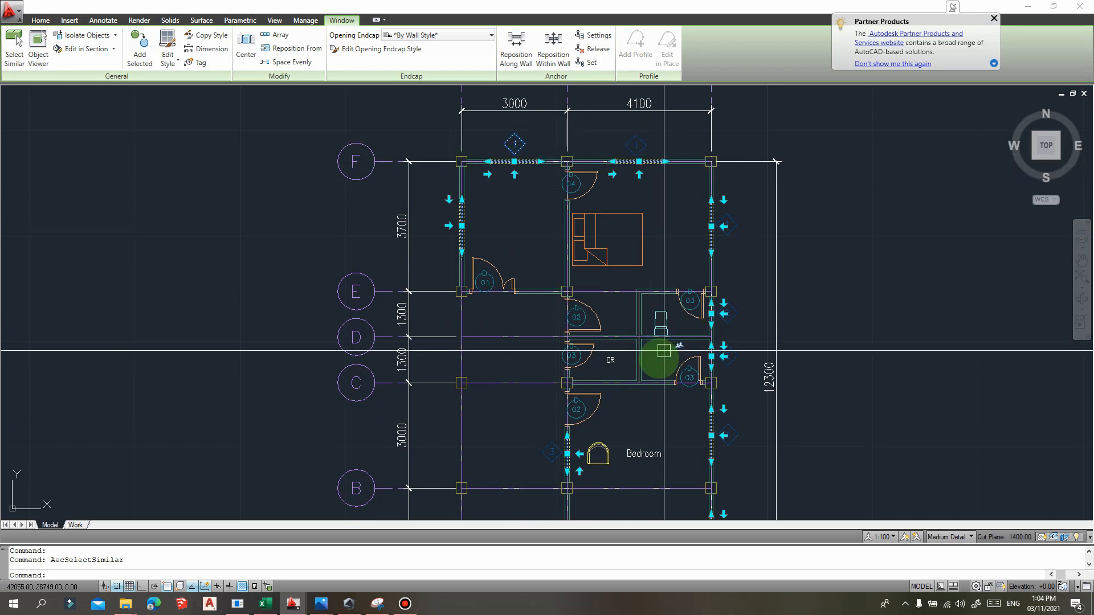
middle_click_drag(518, 302, 503, 244)
scroll(496, 217, "down", 3)
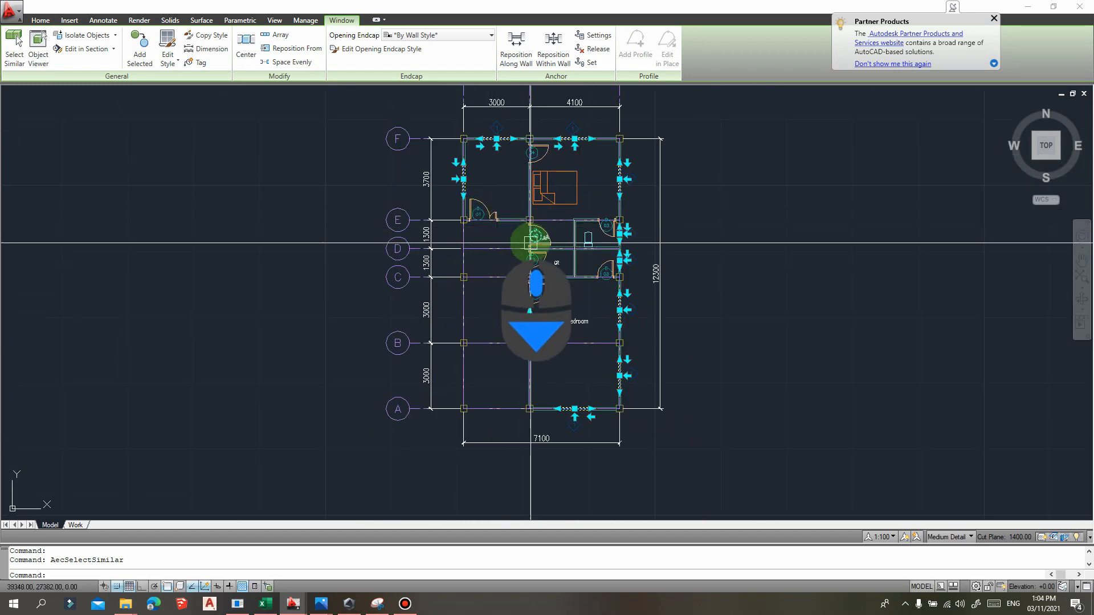
middle_click_drag(466, 163, 468, 227)
middle_click_drag(527, 382, 496, 289)
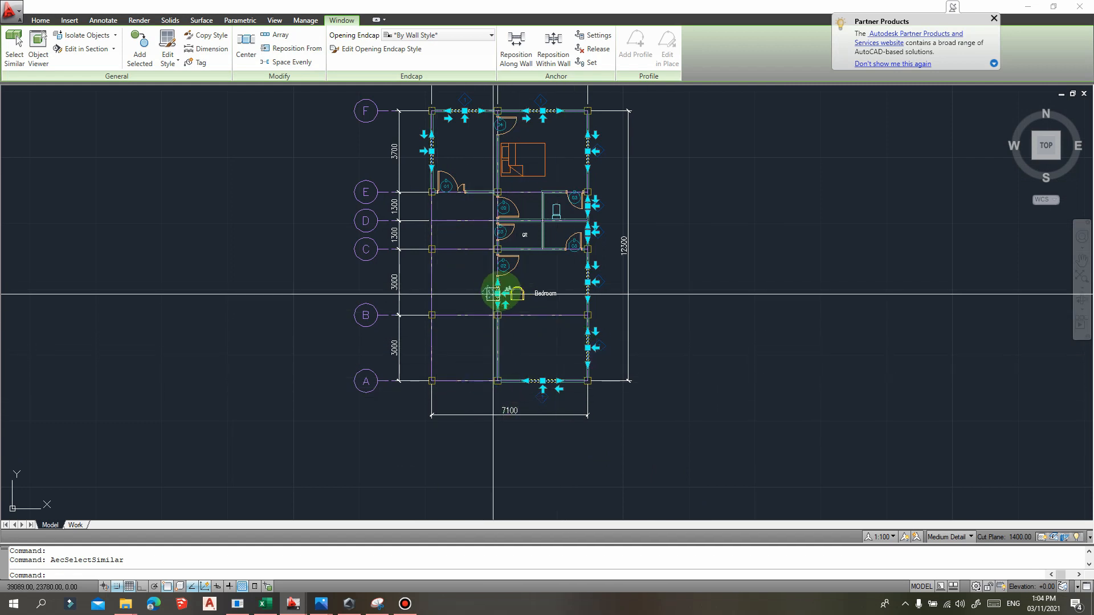
middle_click_drag(501, 293, 654, 203)
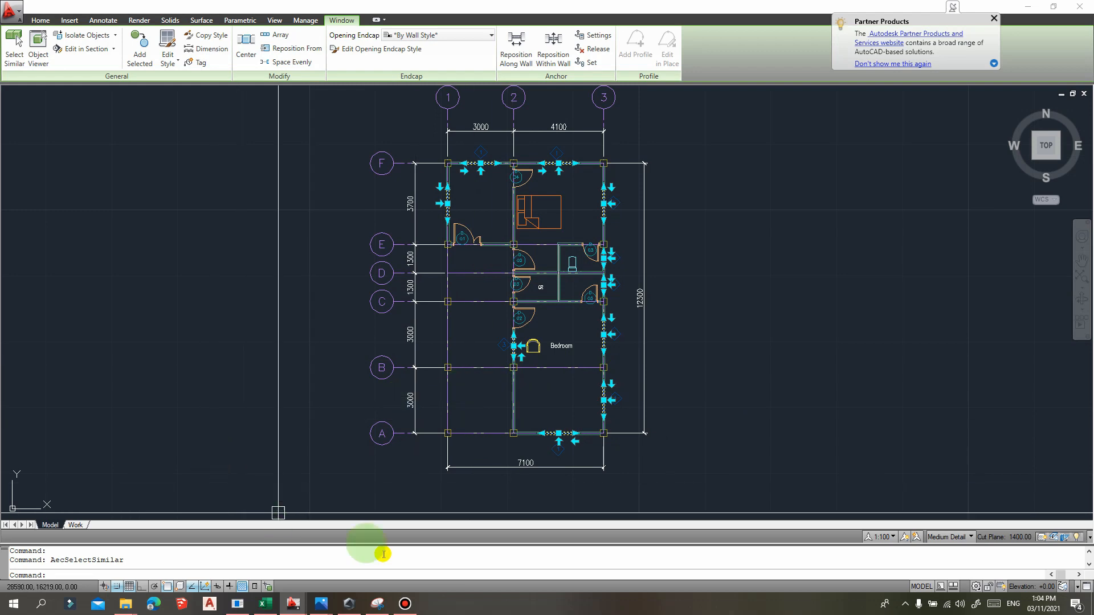
- Switch to the original drawing, clear its selection and use Select Similar on door 04 to review the matching doors across the plan
mouse_move(296, 607)
left_click(226, 556)
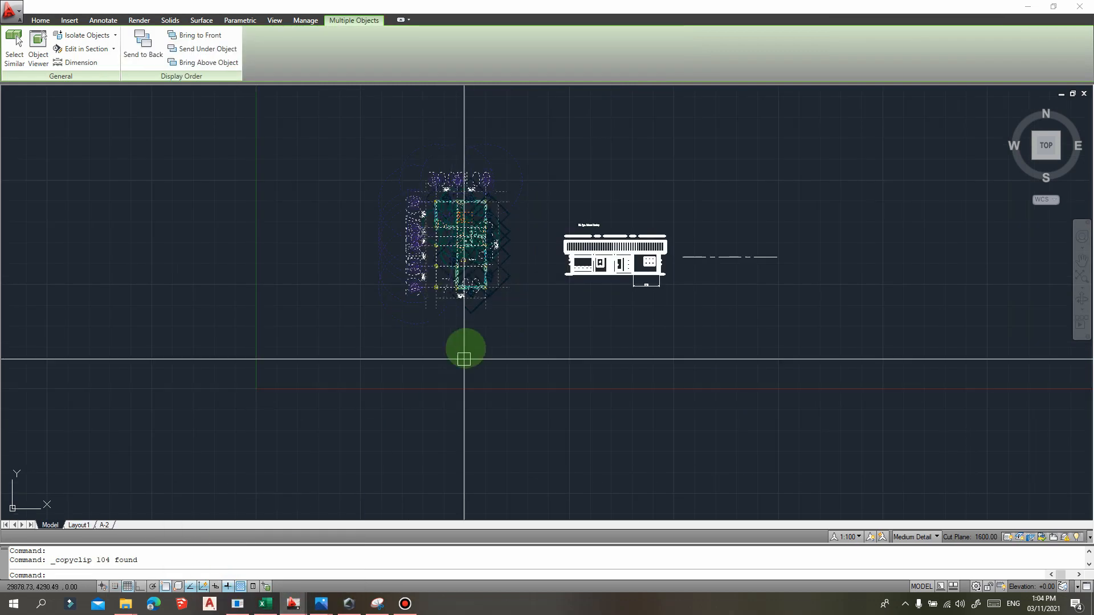
key("Escape")
key("Escape")
scroll(502, 285, "up", 6)
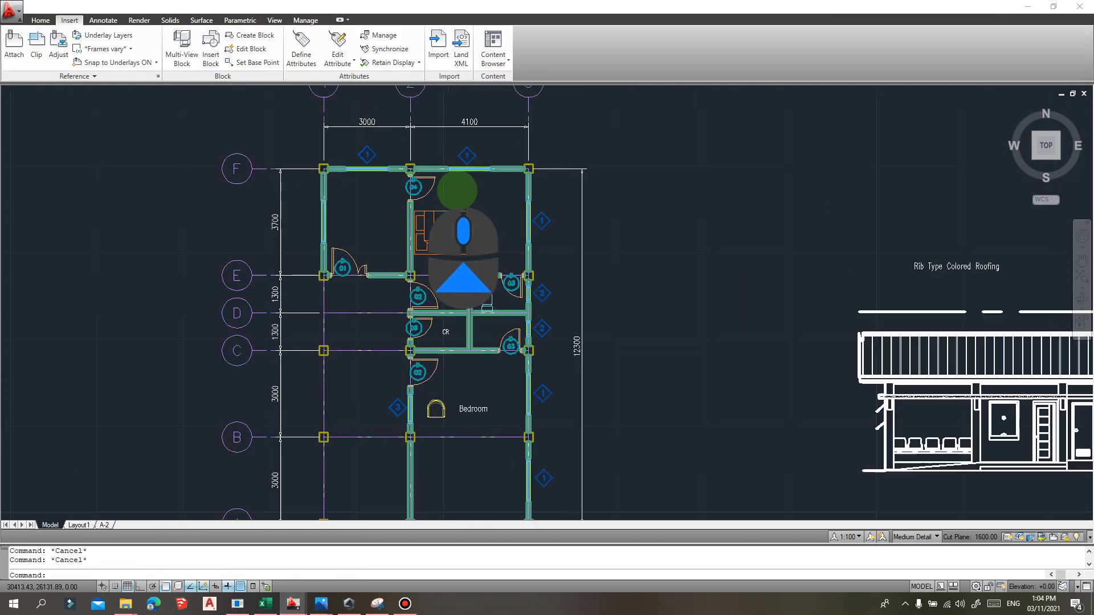
scroll(458, 190, "up", 2)
right_click(424, 187)
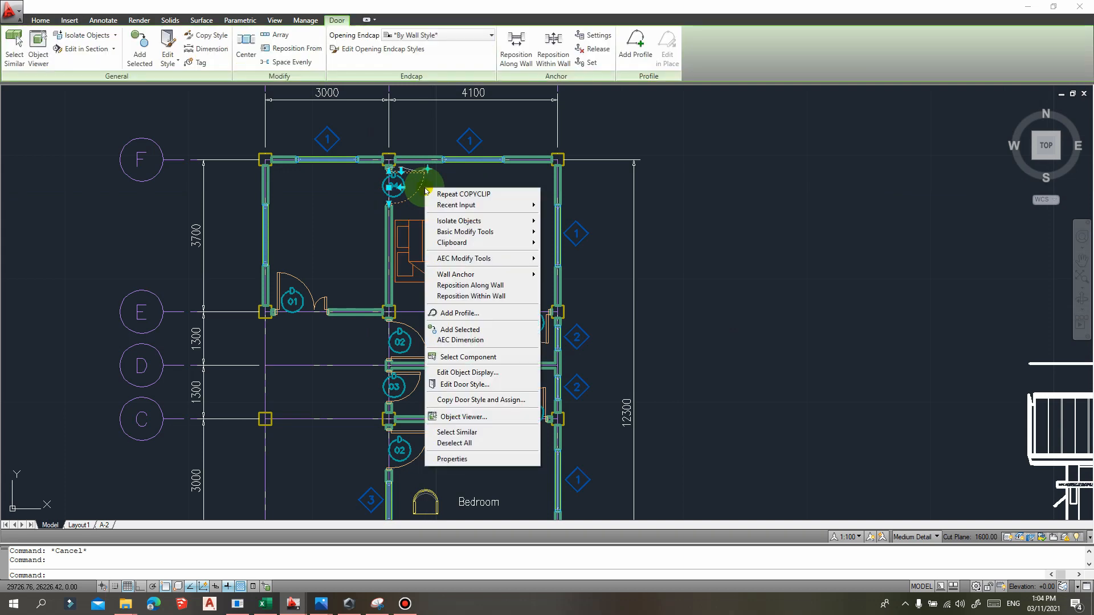
left_click(470, 434)
scroll(393, 164, "down", 4)
scroll(397, 166, "down", 3)
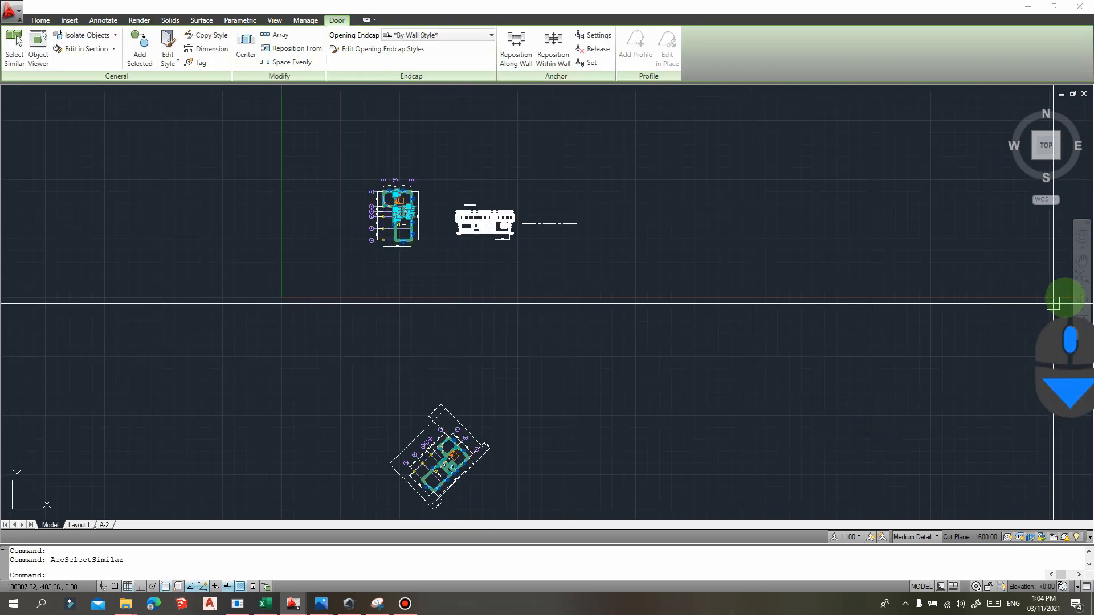
scroll(378, 183, "up", 3)
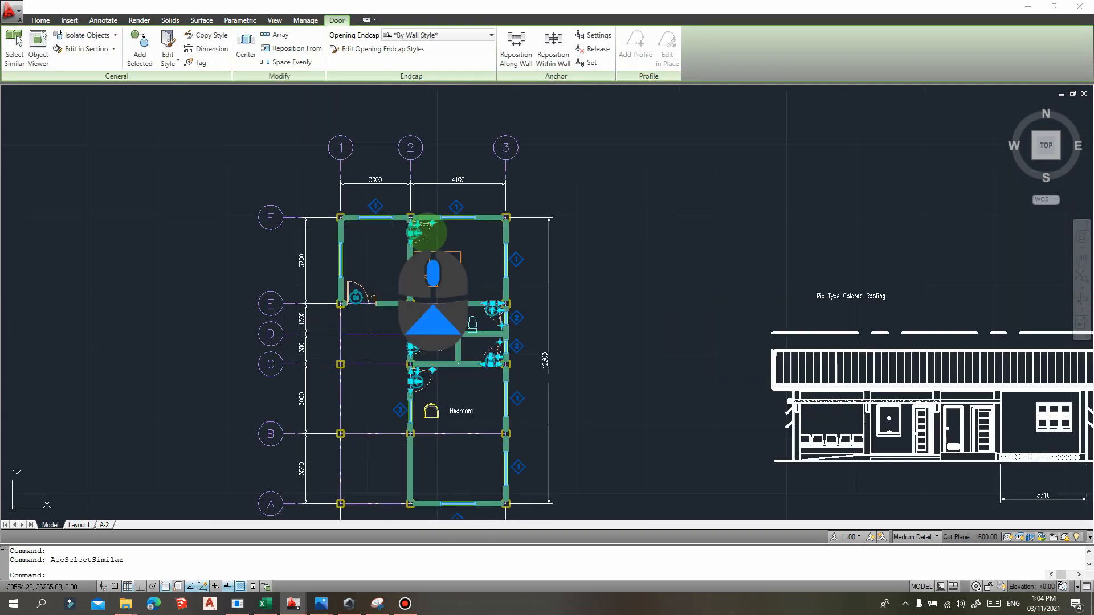
scroll(376, 240, "down", 5)
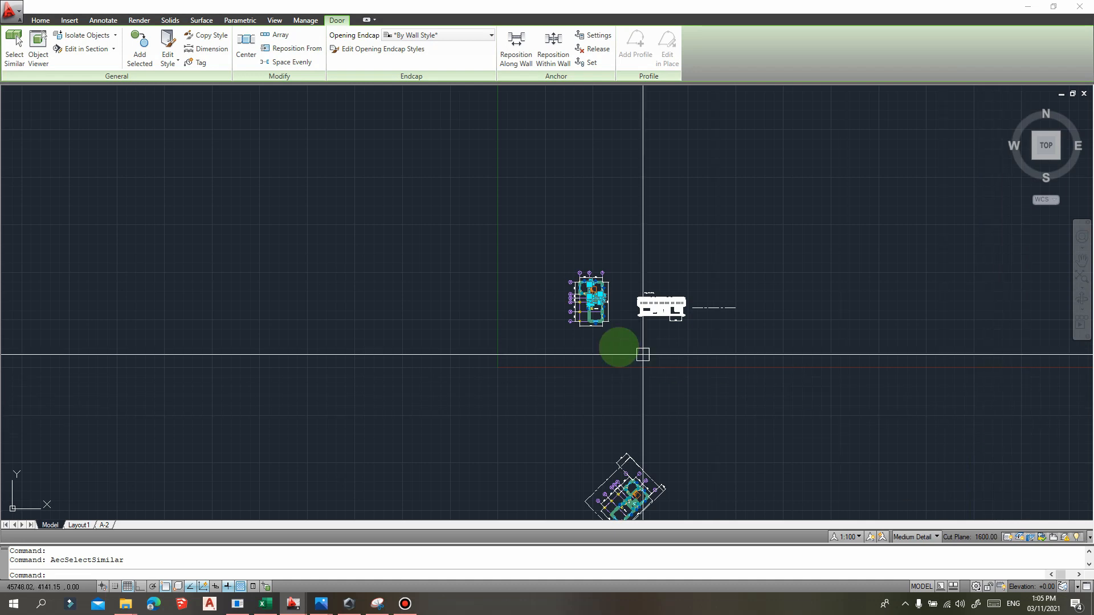
scroll(632, 345, "up", 8)
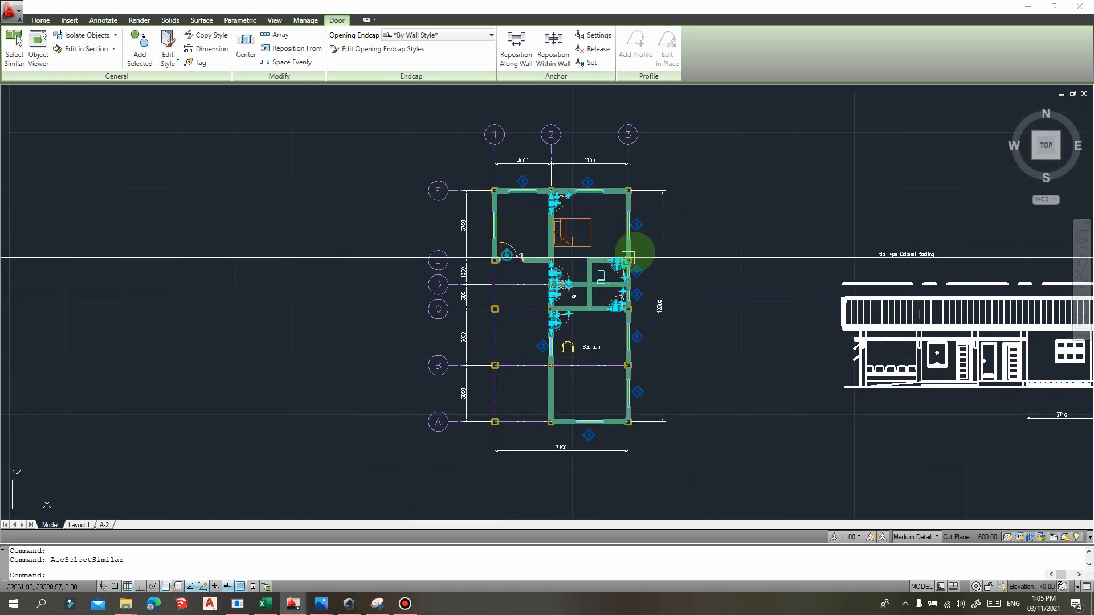
middle_click_drag(627, 338, 571, 328)
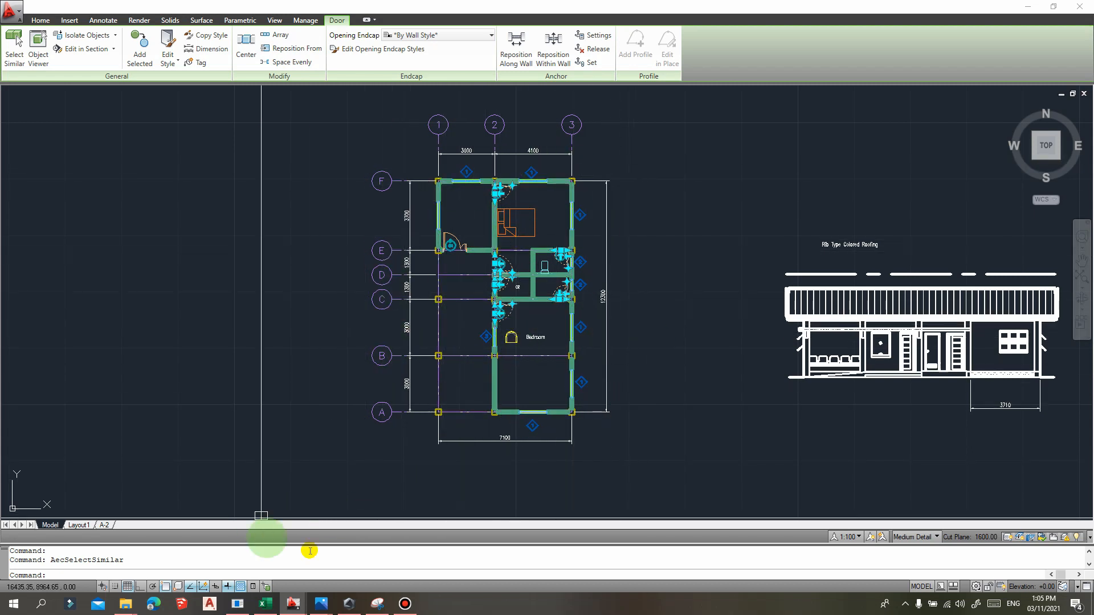
- Return to the drawing with the pasted plan and delete all the selected windows
mouse_move(292, 601)
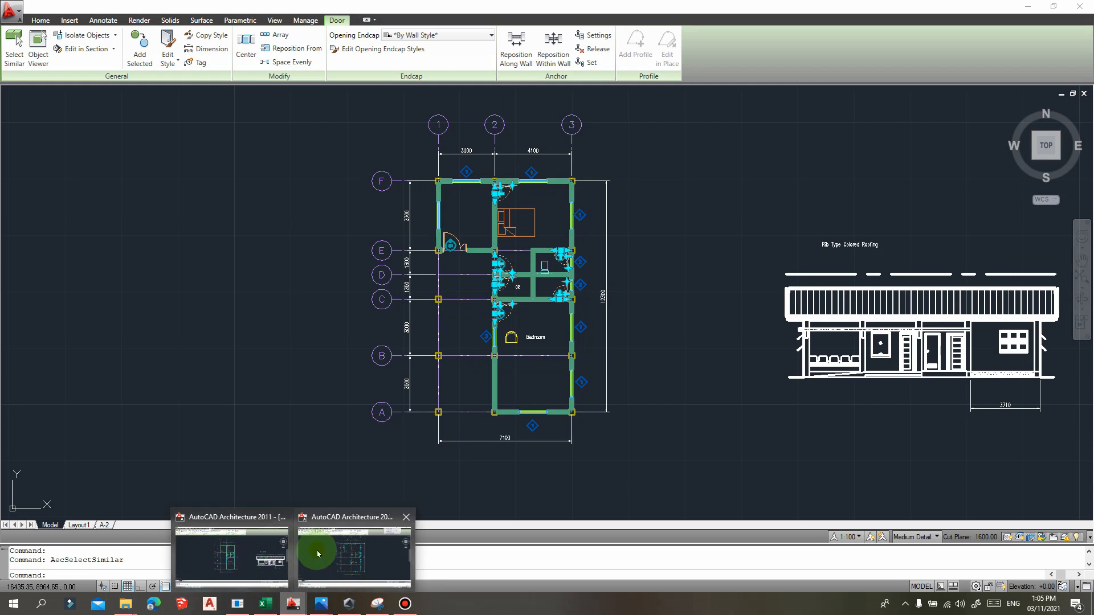
left_click(358, 560)
middle_click_drag(572, 217, 572, 210)
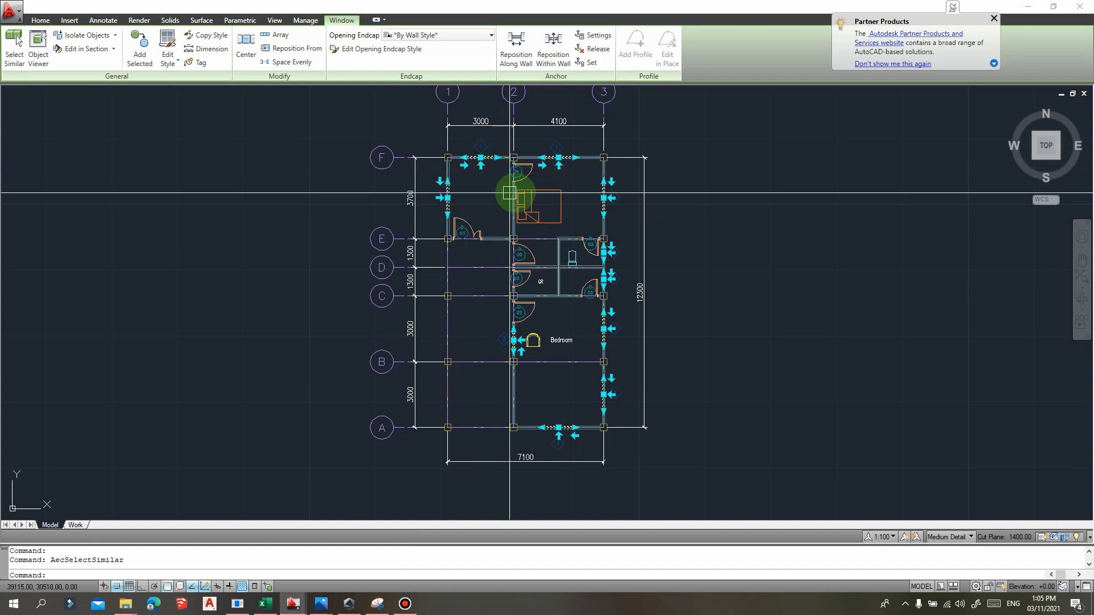
key("Delete")
- Select all doors similar to door 02 between grid lines D and E and delete them
middle_click_drag(497, 203, 508, 189)
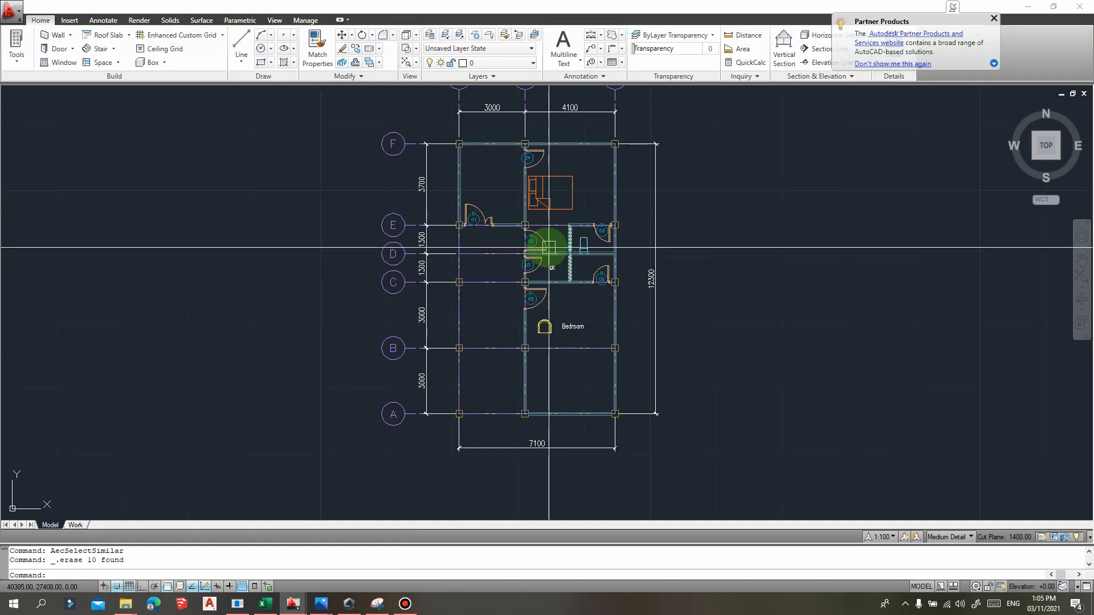
scroll(547, 241, "up", 3)
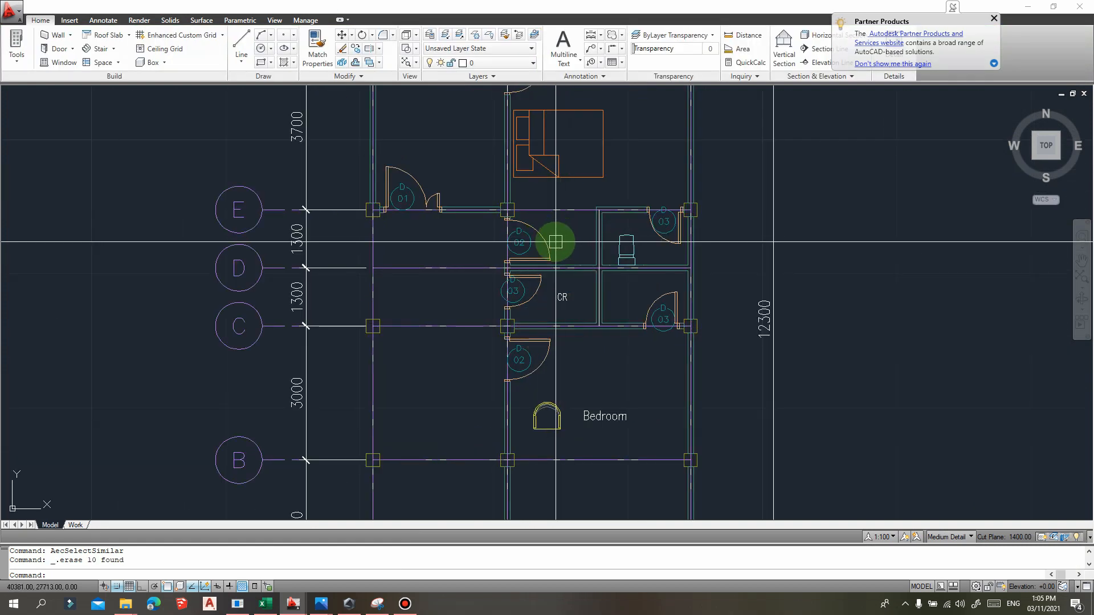
left_click(543, 240)
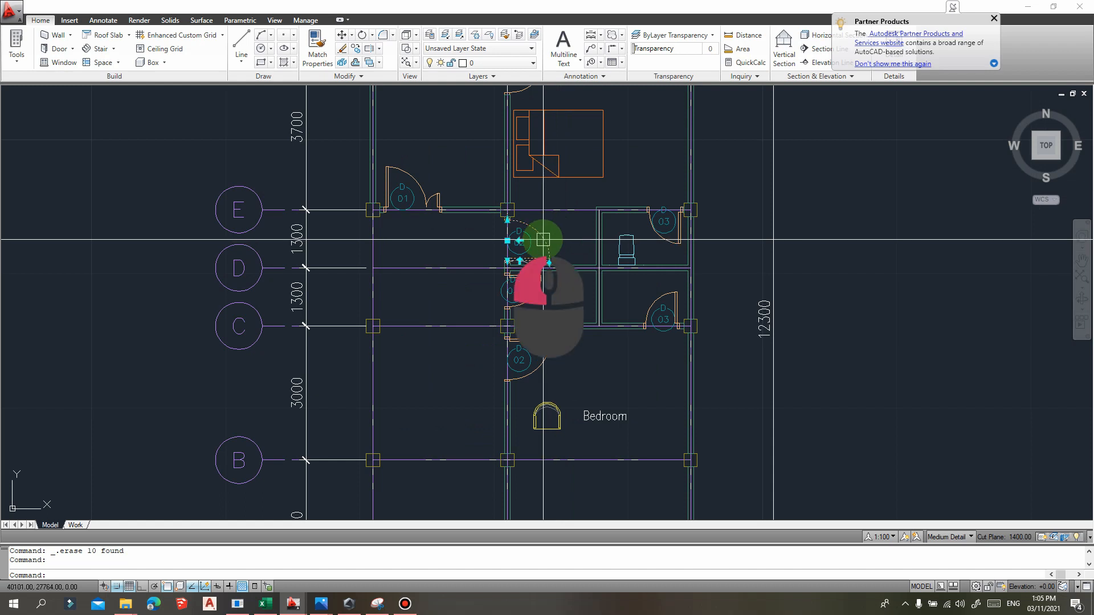
right_click(543, 240)
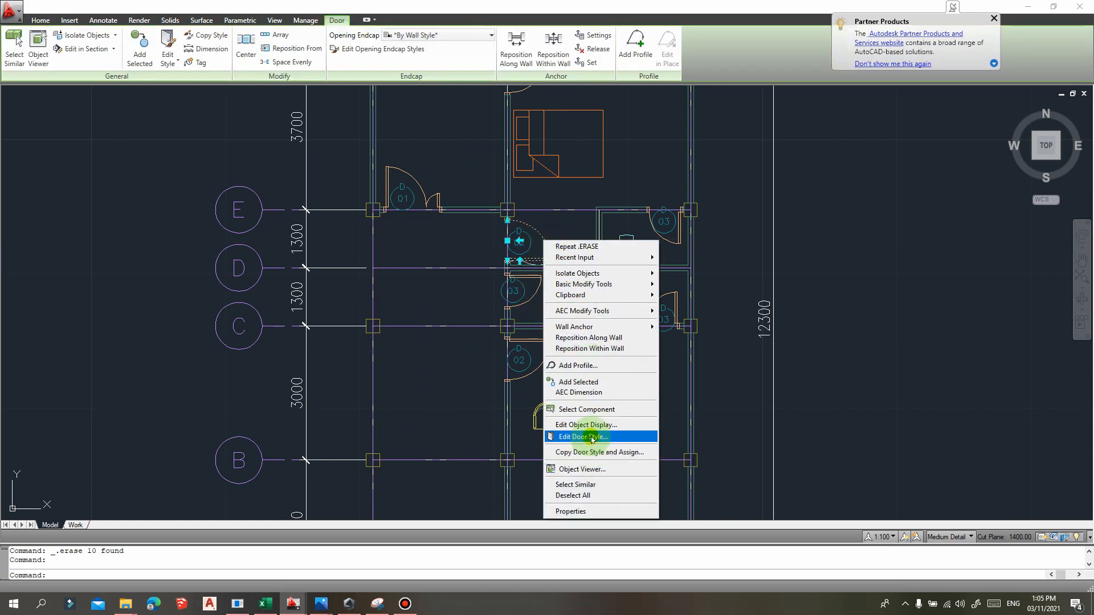
left_click(585, 487)
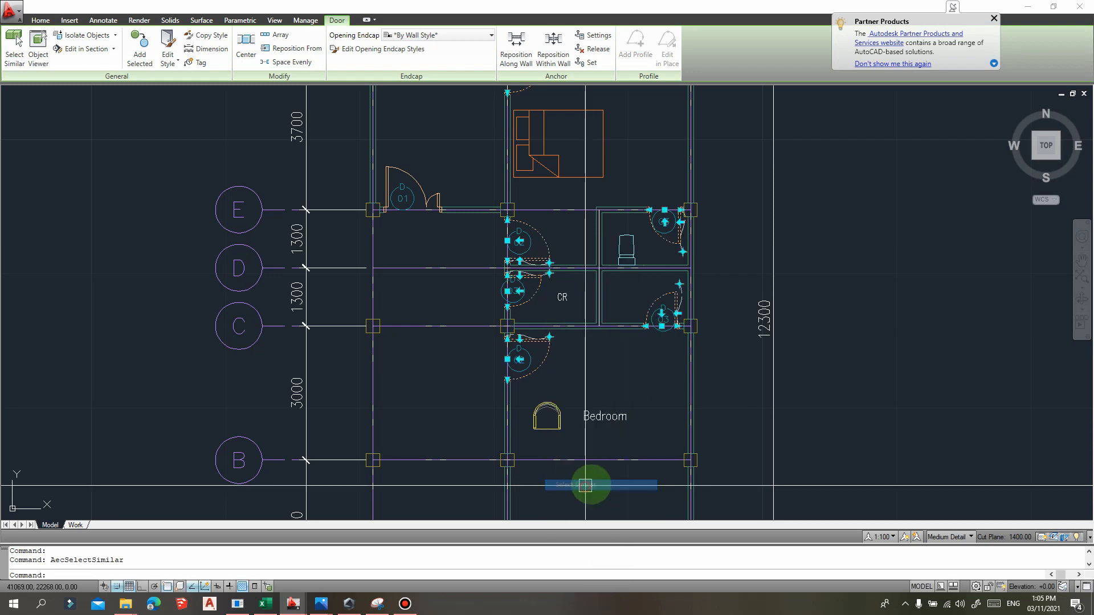
key("Delete")
- Delete door 01 on grid line E and the bed above line E between grids 2 and 3
left_click(430, 195)
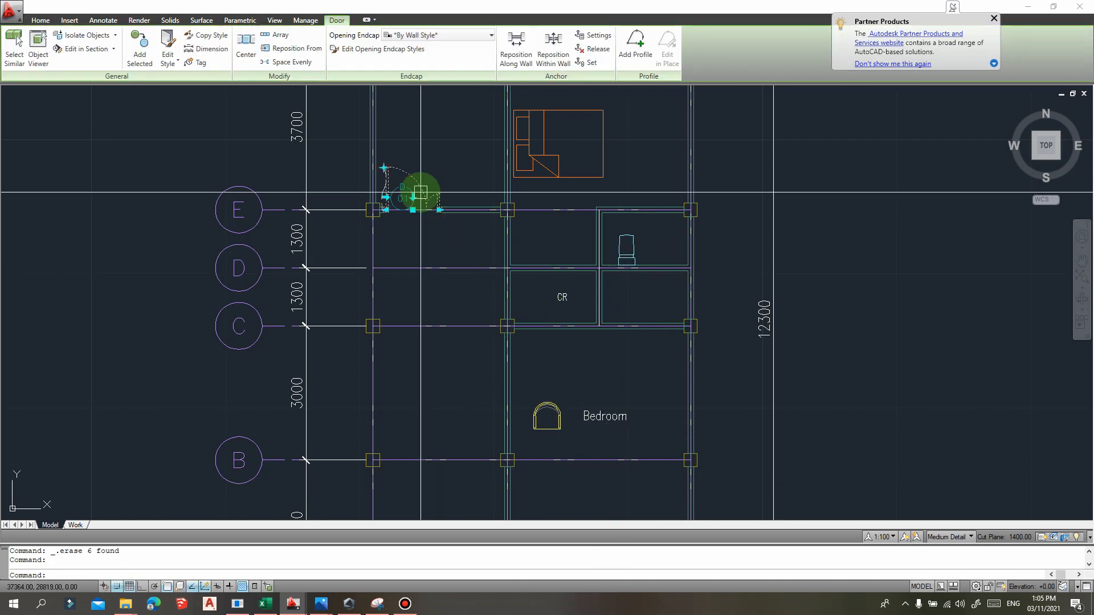
left_click(431, 167)
left_click(396, 194)
key("Delete")
left_click(563, 159)
key("Delete")
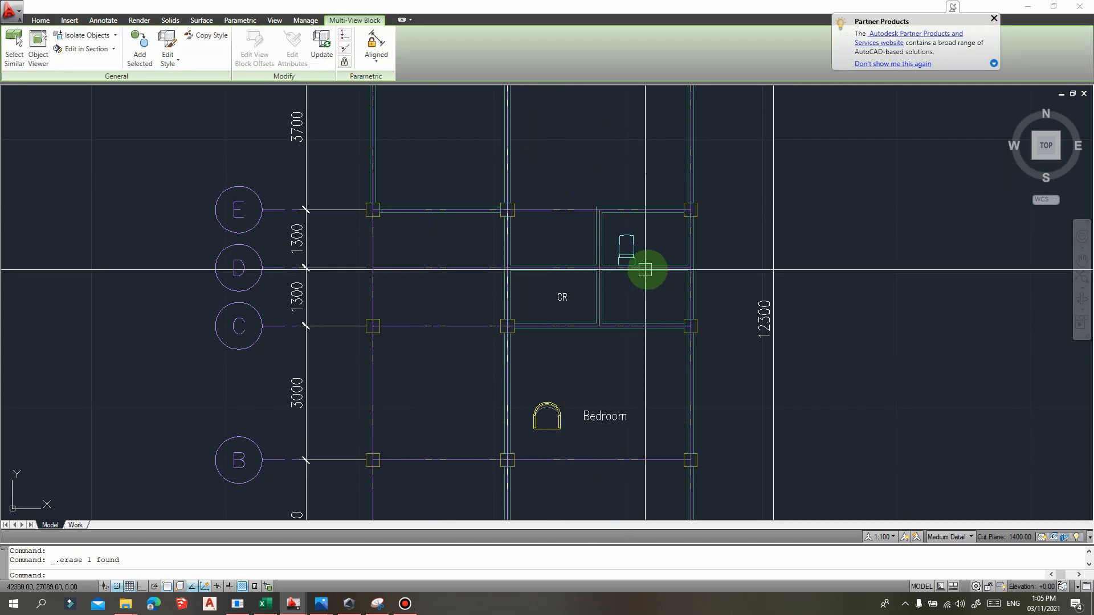
- Delete the toilet, the CR label, and the chair and Bedroom label between grid lines B and C
left_click(635, 248)
key("Delete")
left_click(567, 299)
key("Delete")
left_click(620, 429)
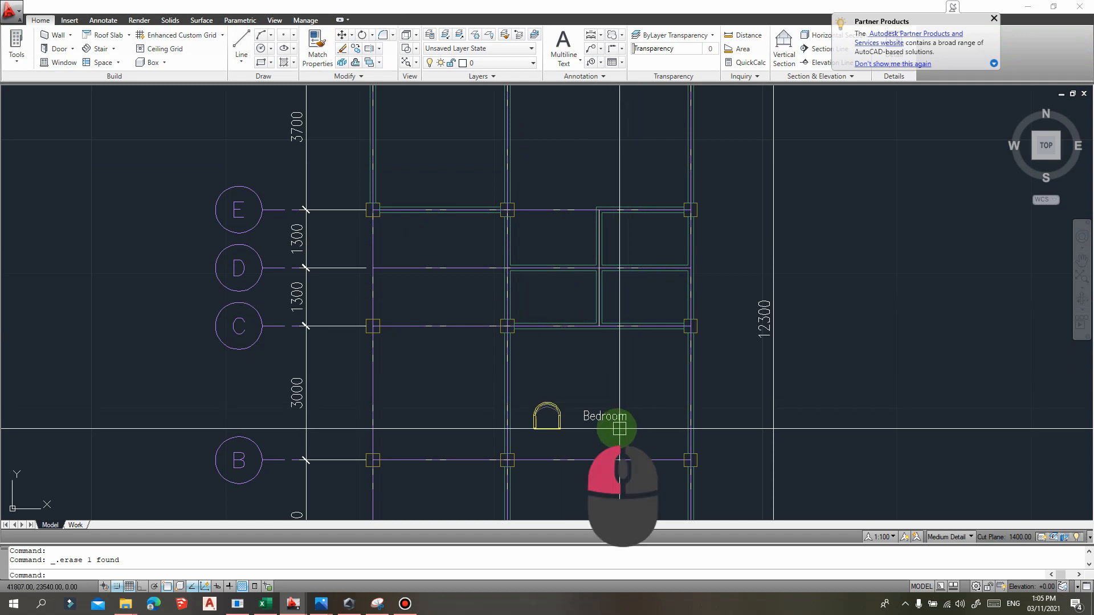
left_click(532, 383)
key("Delete")
- Examine the plan's remaining walls, columns and dimensions across grid lines A to F and 1 to 3
scroll(647, 310, "down", 3)
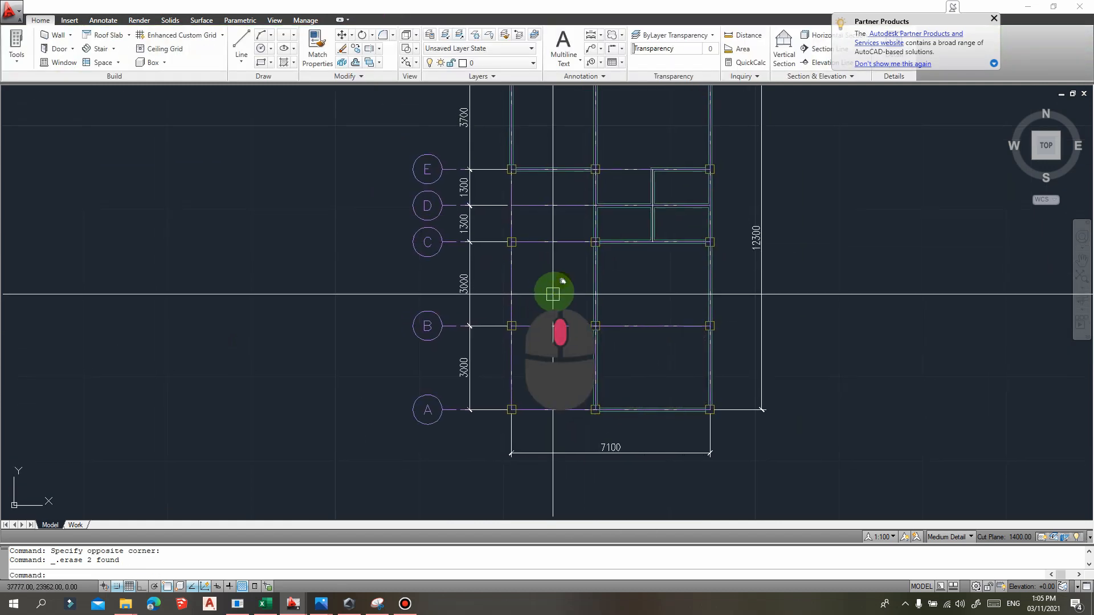
middle_click_drag(554, 293, 571, 261)
mouse_move(659, 281)
middle_mouse_down()
mouse_move(655, 310)
mouse_move(664, 307)
middle_mouse_up()
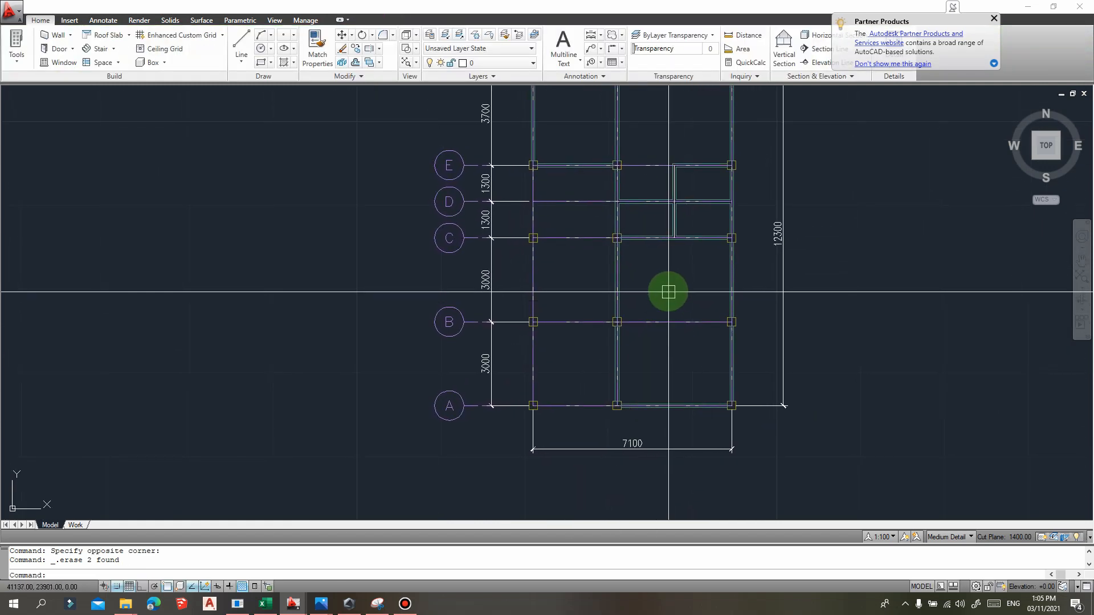
mouse_move(673, 255)
middle_mouse_down()
mouse_move(667, 295)
mouse_move(644, 299)
middle_mouse_up()
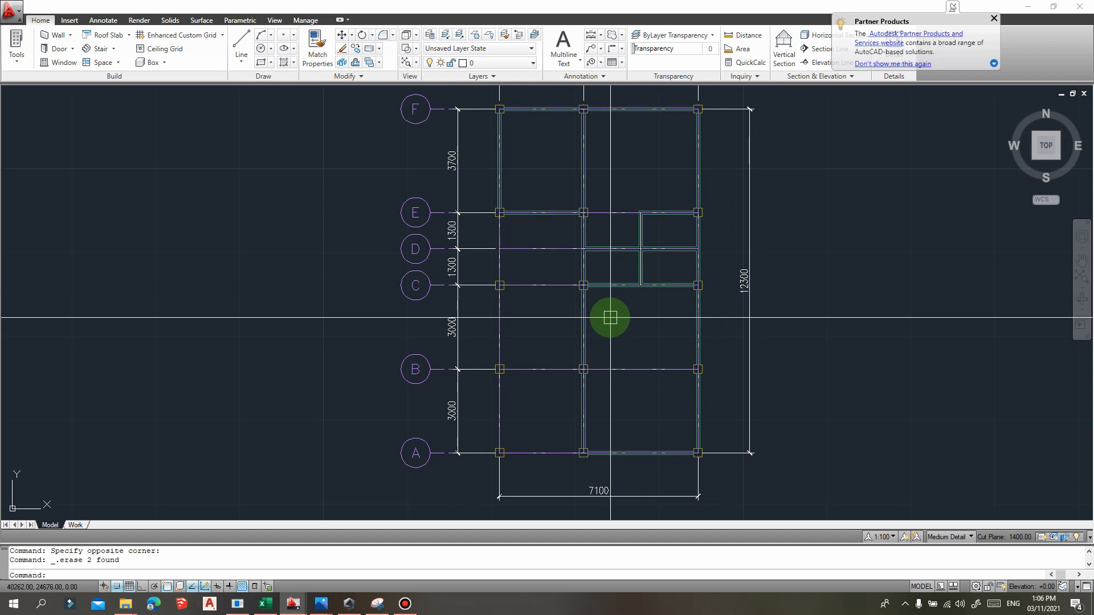
middle_click_drag(576, 302, 617, 342)
scroll(526, 228, "up", 3)
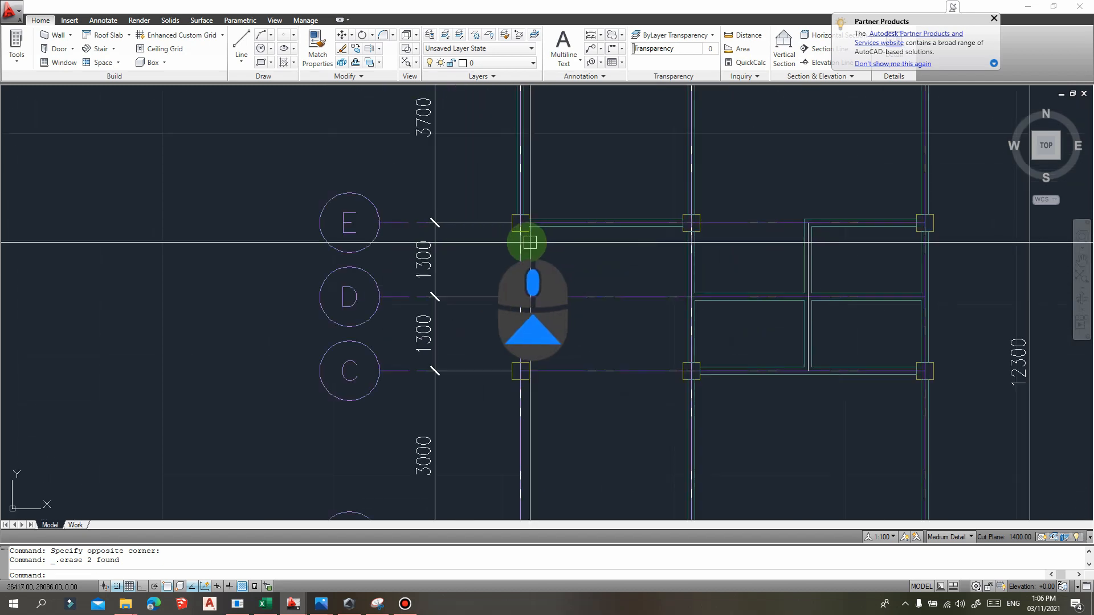
scroll(526, 219, "down", 3)
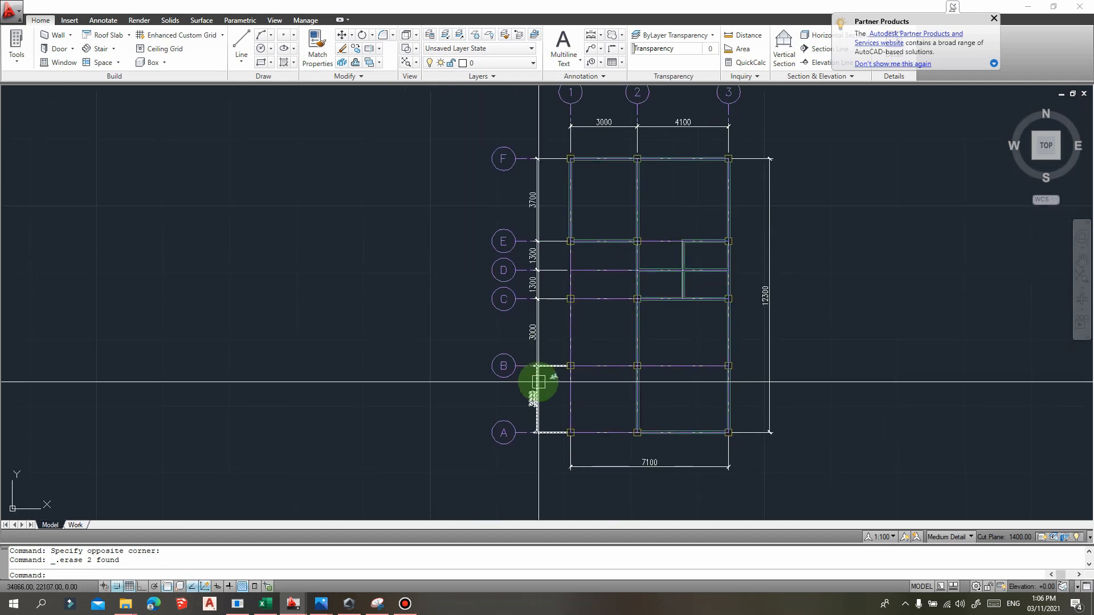
middle_click_drag(660, 371, 564, 384)
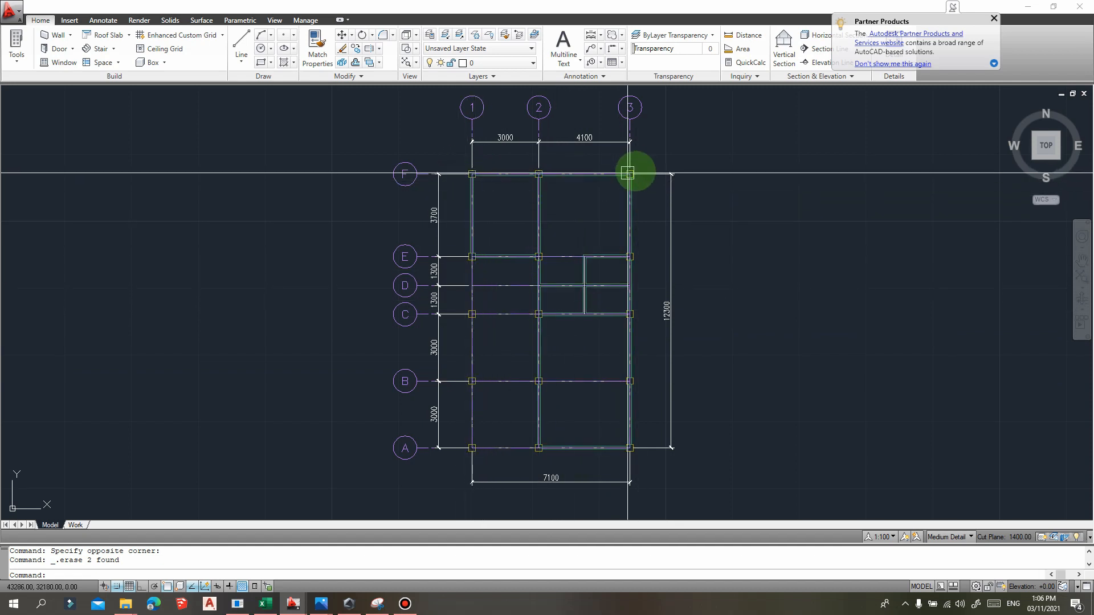
middle_click_drag(574, 198, 580, 207)
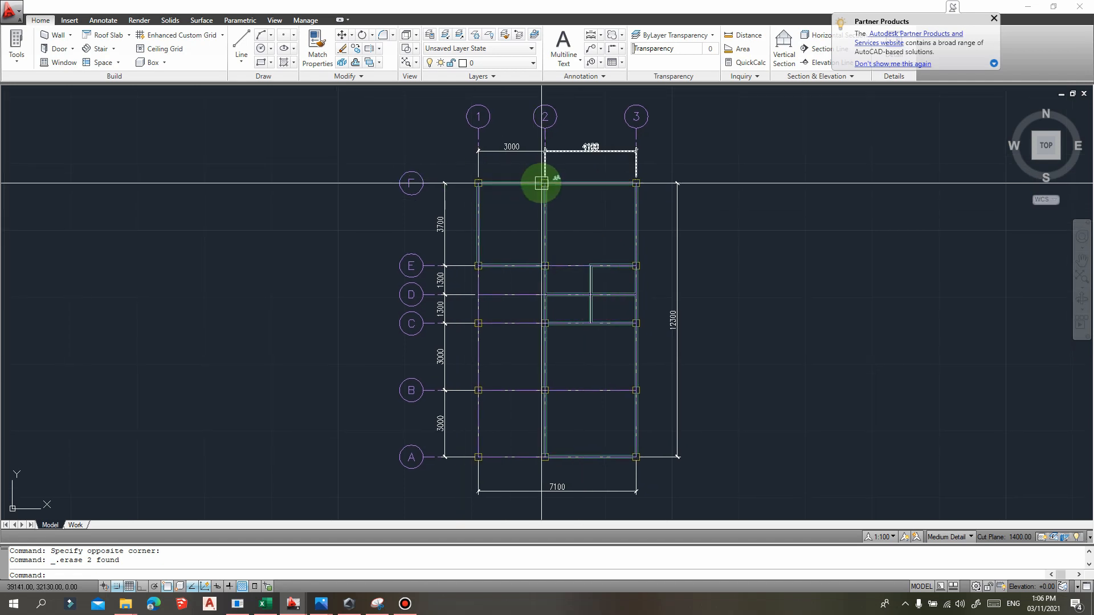
scroll(493, 192, "up", 3)
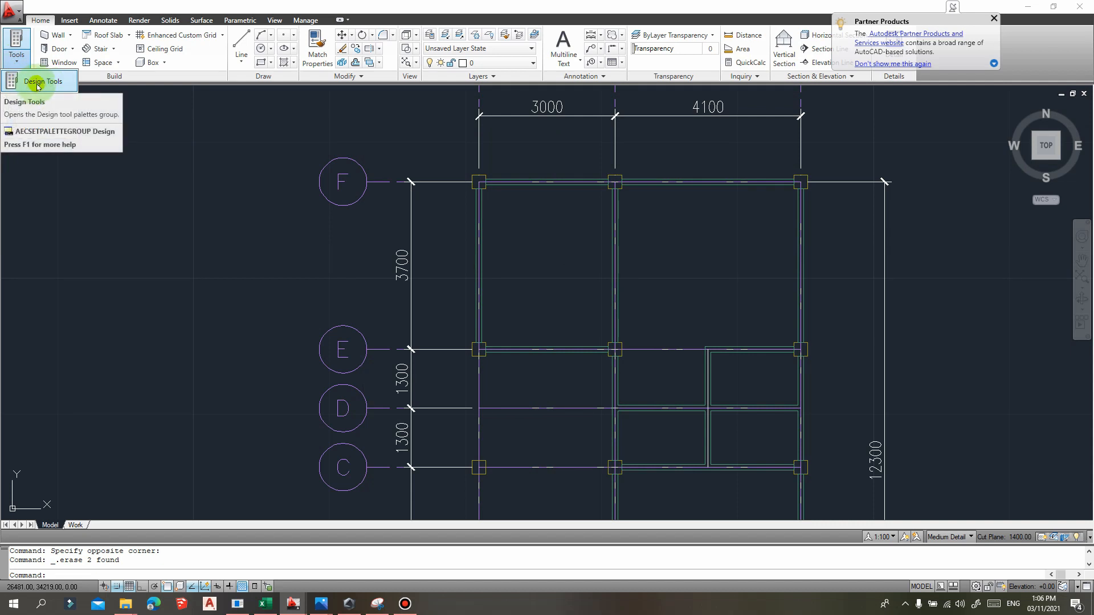
- Show the design tool palettes and create a new palette named Foundation
left_click(23, 85)
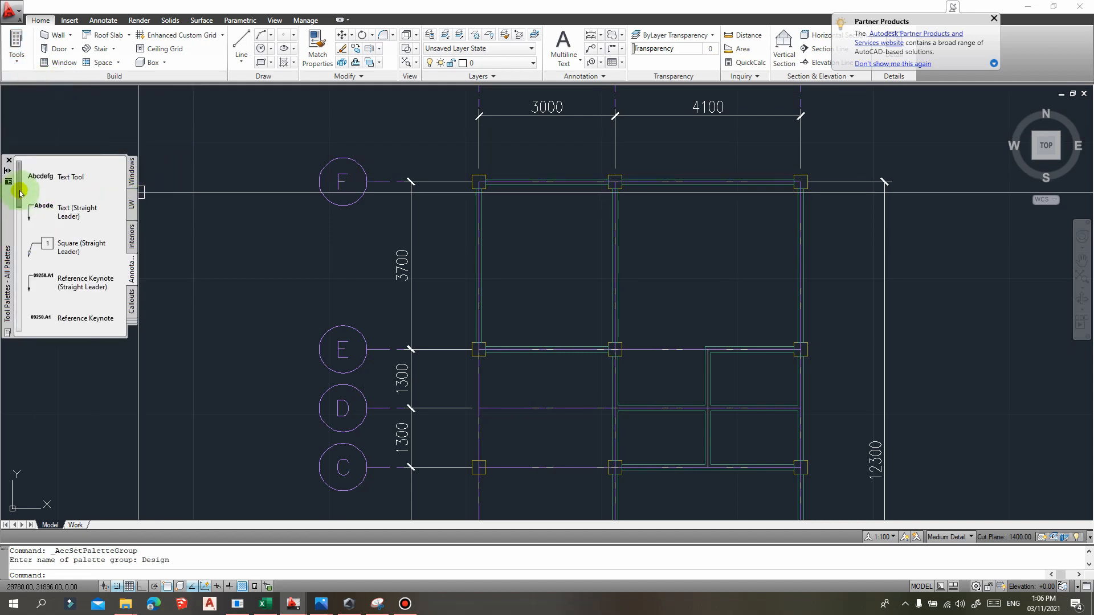
mouse_move(20, 194)
left_mouse_down()
mouse_move(18, 330)
mouse_move(25, 197)
left_mouse_up()
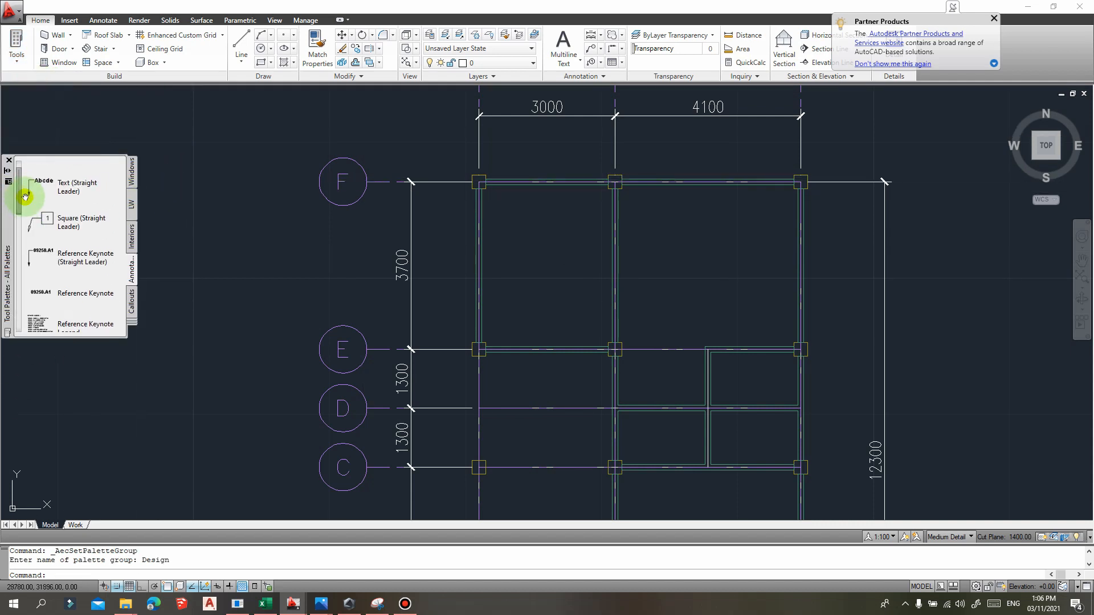
right_click(8, 227)
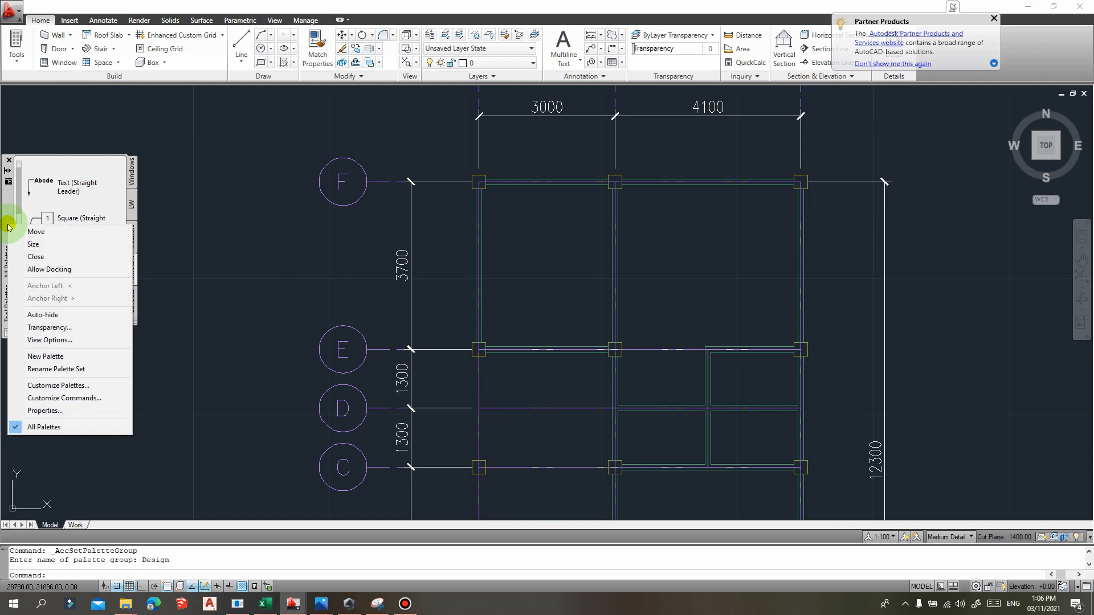
left_click(50, 354)
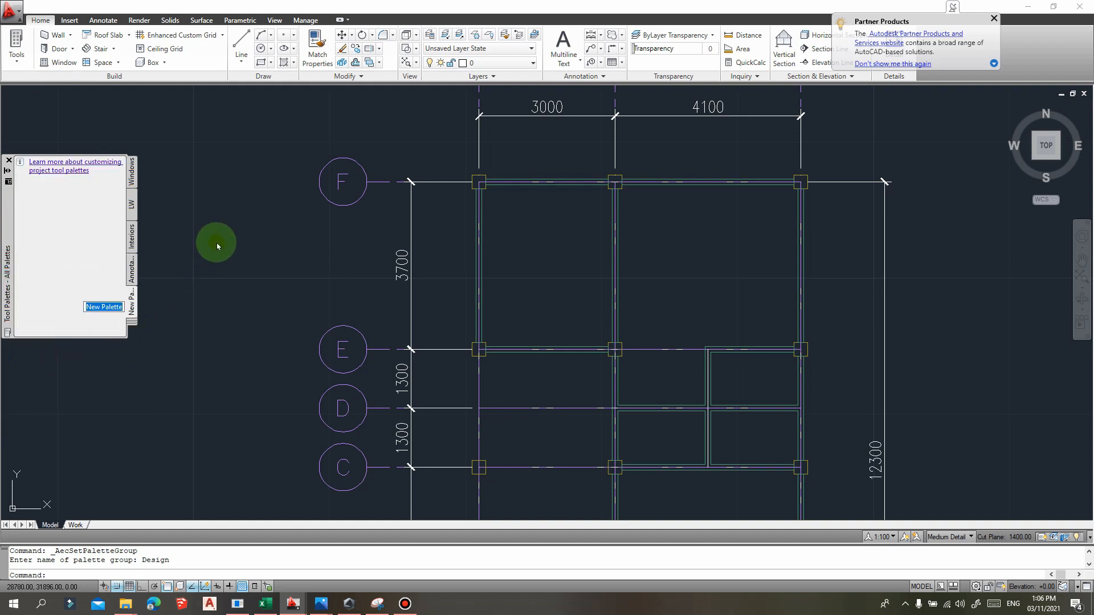
key("shift")
type("FOun")
key("BackSpace")
key("BackSpace")
key("BackSpace")
type("o")
type("undation")
left_click(263, 255)
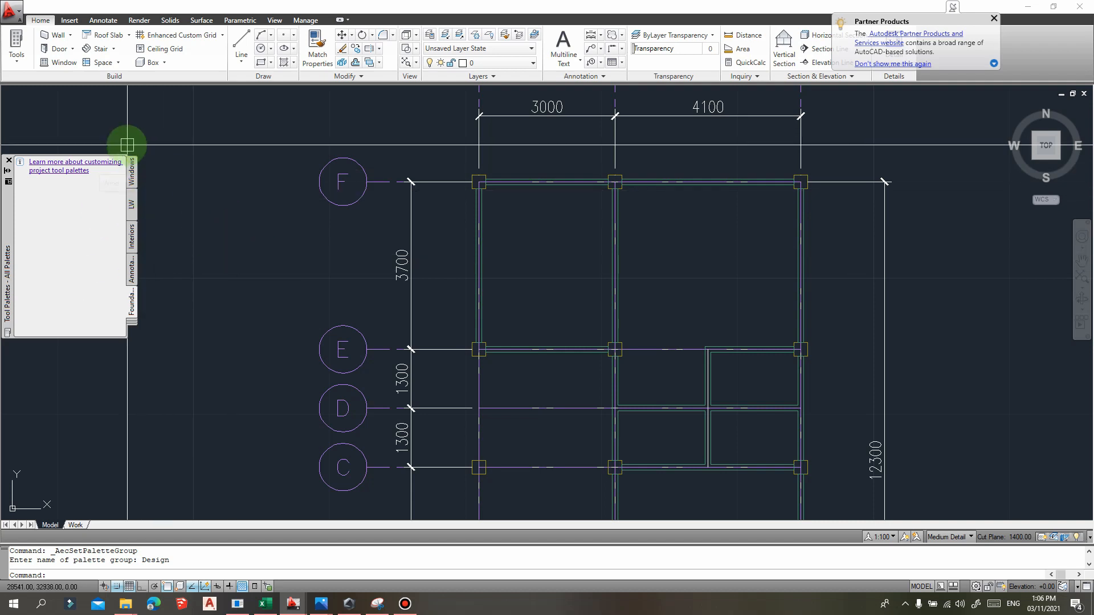
- Open the Content Browser and go into the Design Tool Catalog - Metric
left_click(16, 63)
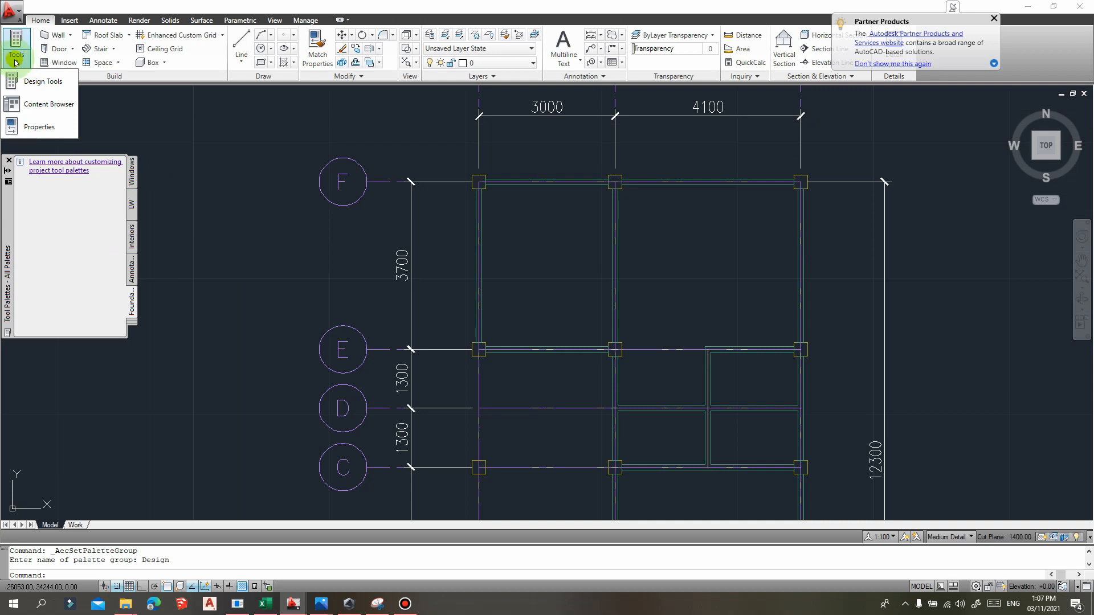
left_click(20, 104)
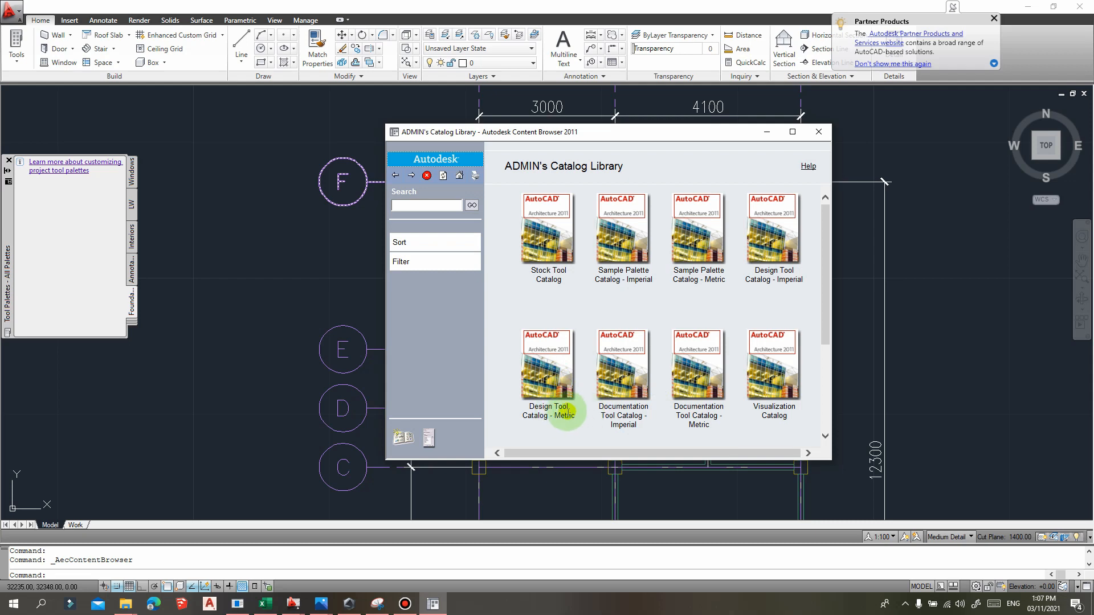
left_click(764, 290)
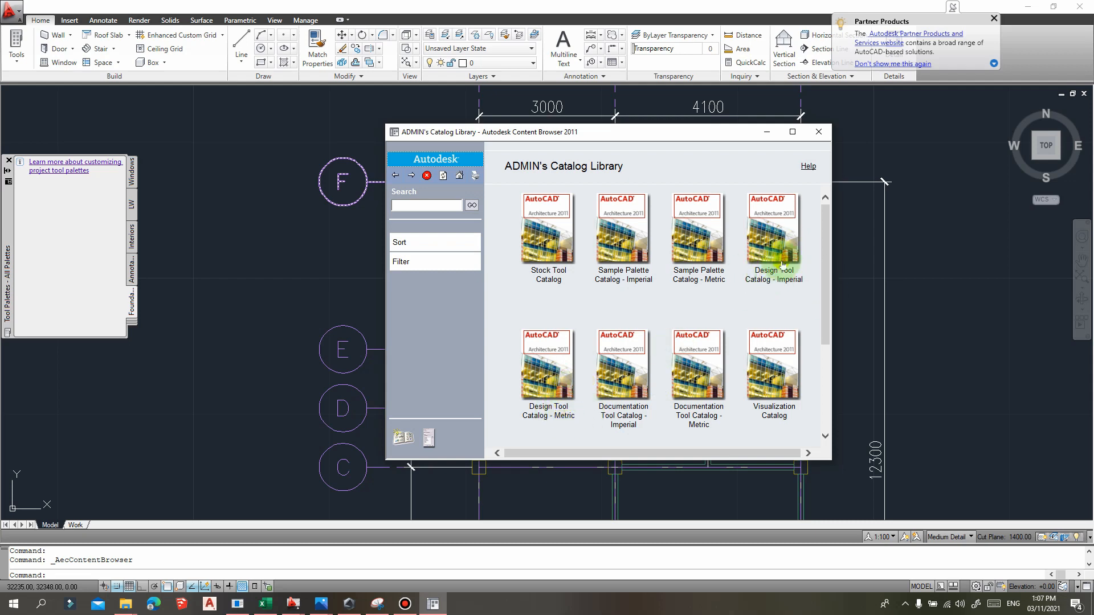
left_click(755, 349)
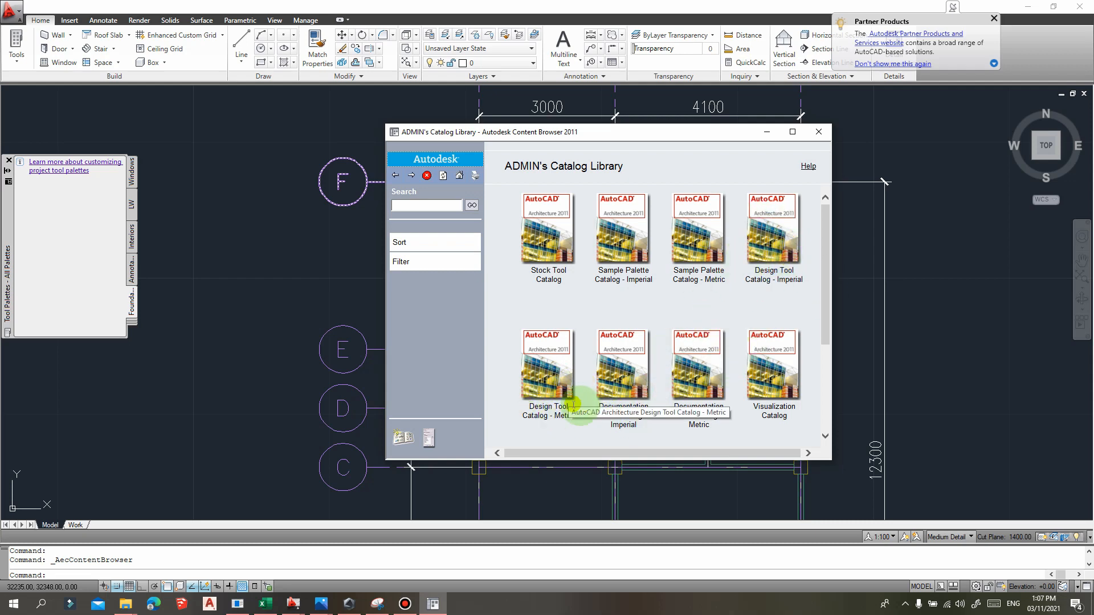
left_click(552, 375)
left_click(548, 375)
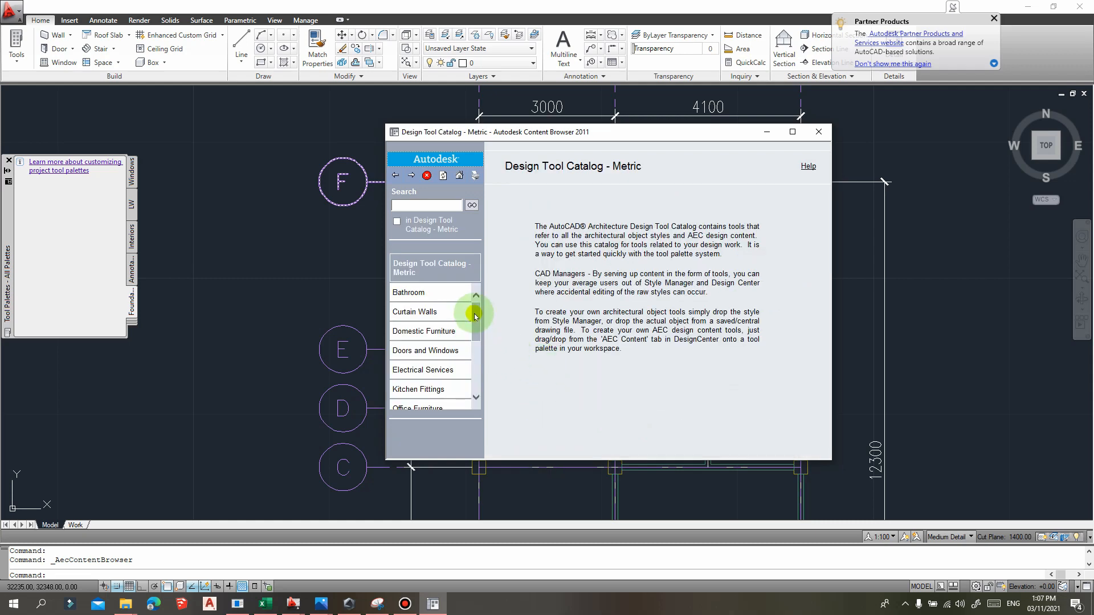
- Open the Concrete category under Walls in the metric design tool catalog
left_click_drag(476, 317, 477, 385)
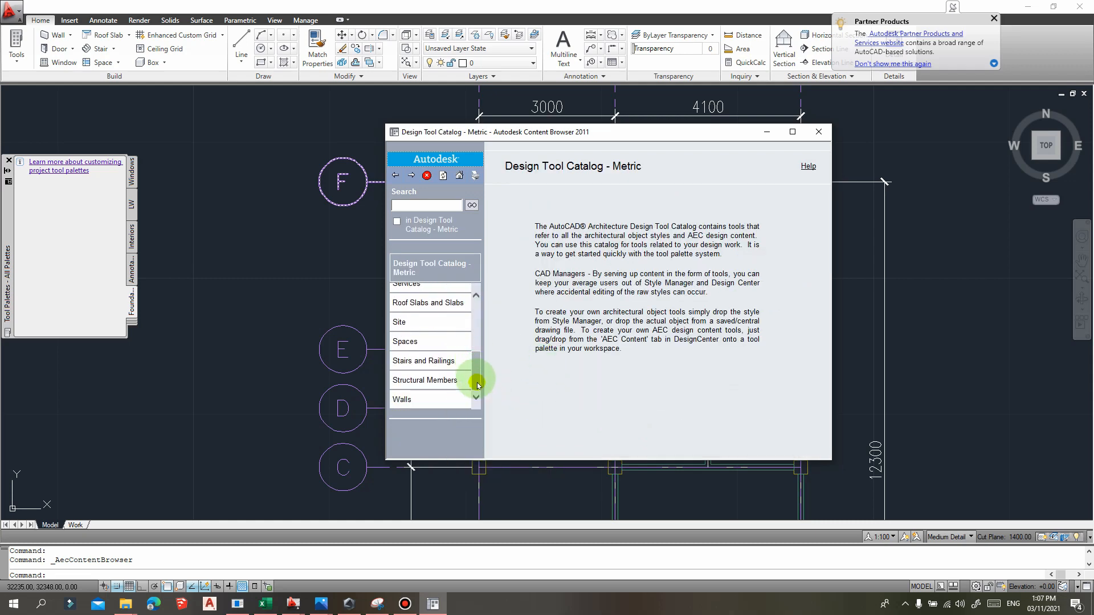
mouse_move(395, 403)
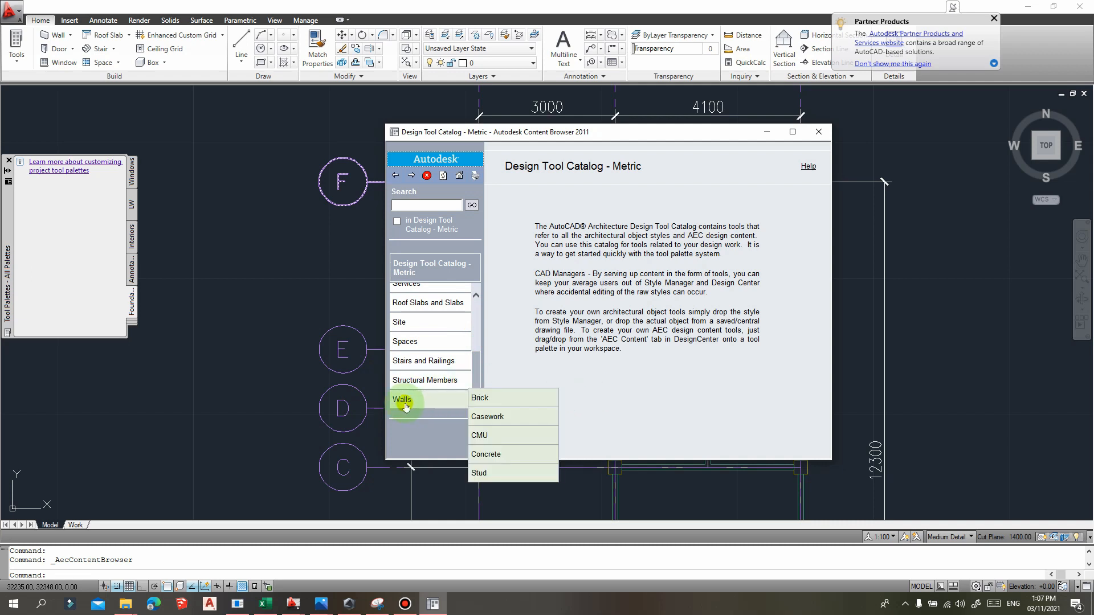
left_click(403, 400)
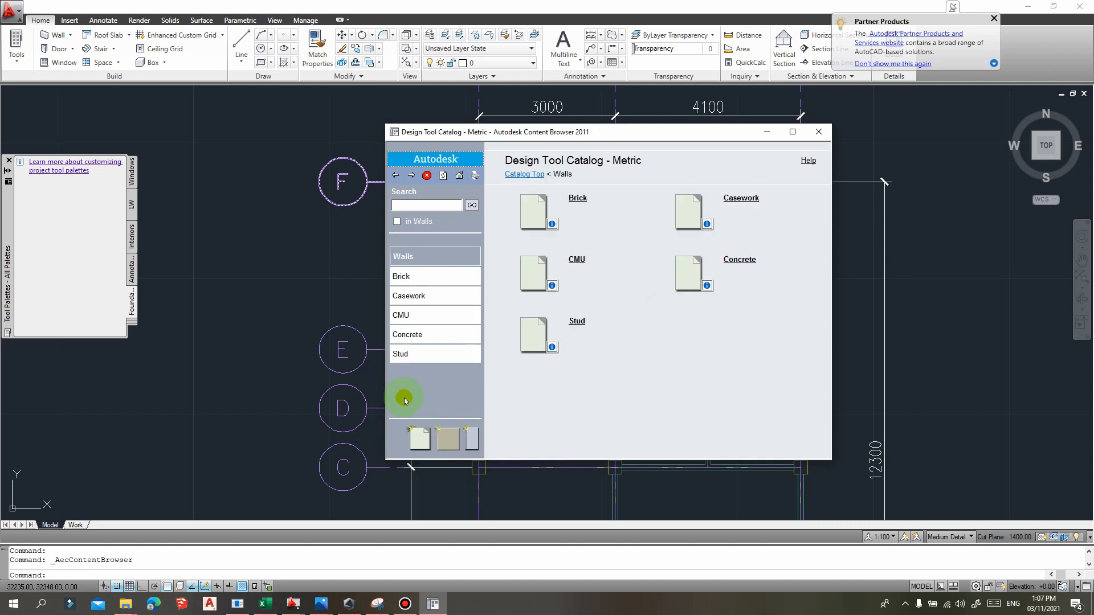
left_click(692, 279)
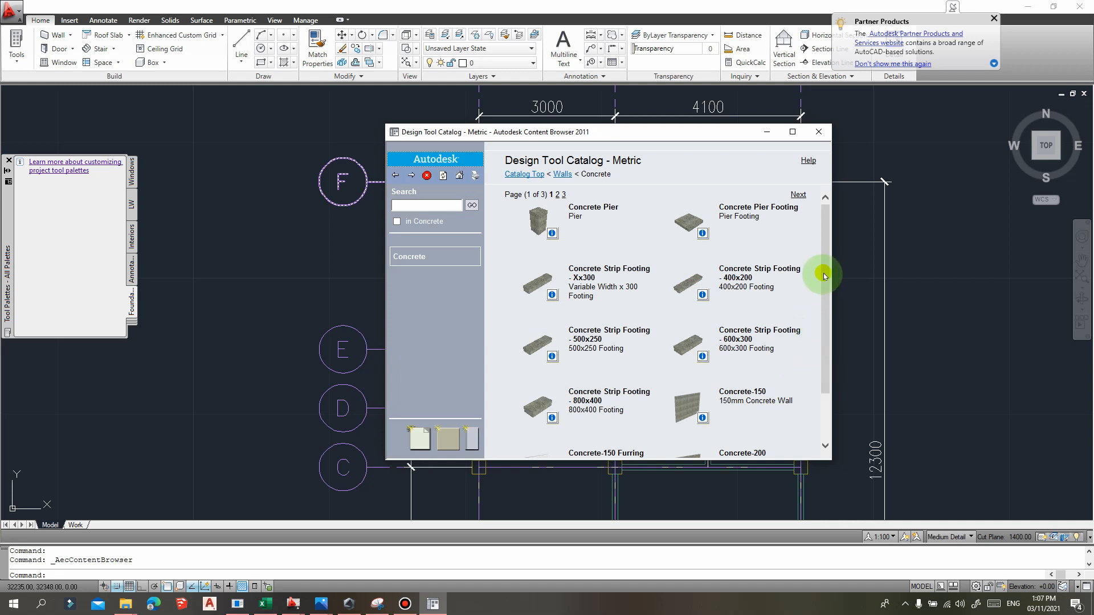
- Copy the Foundation tool from page 3 of the Concrete tools and paste it into the Foundation palette
scroll(825, 297, "down", 2)
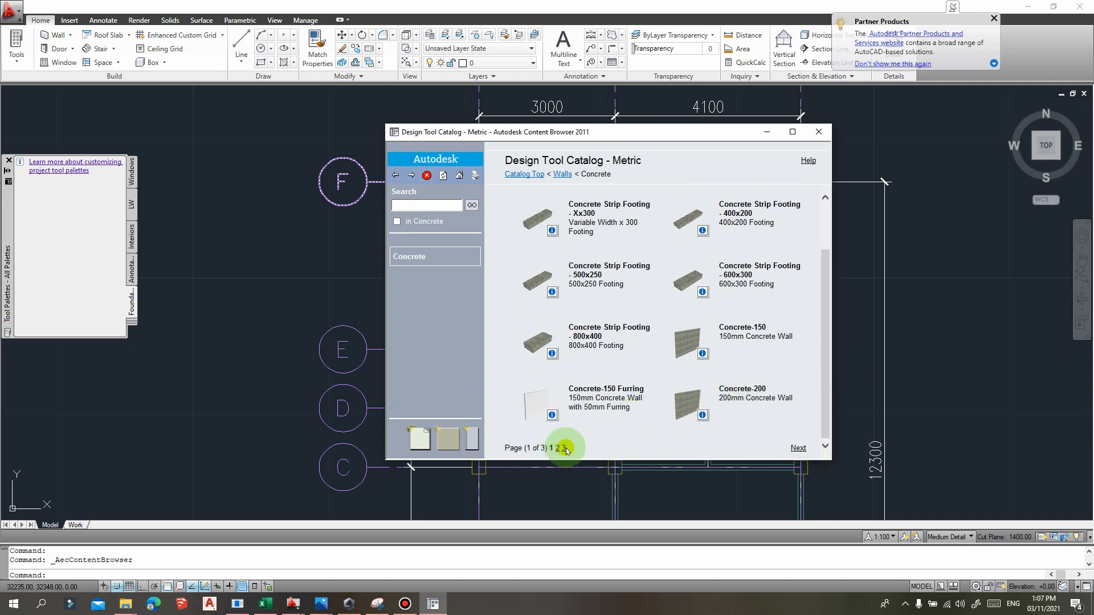
left_click(564, 449)
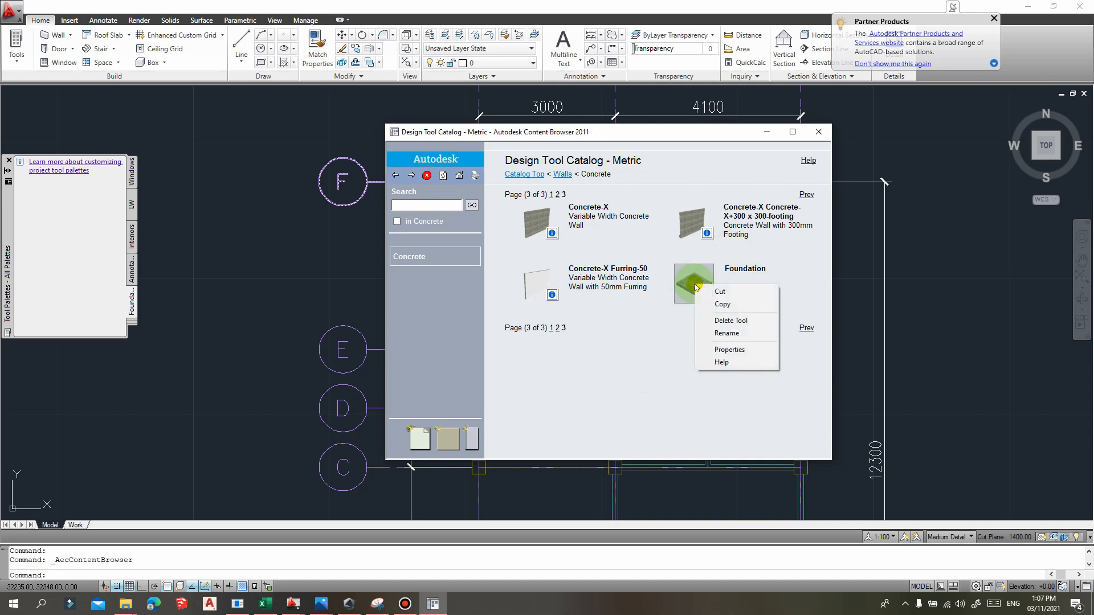
left_click(722, 304)
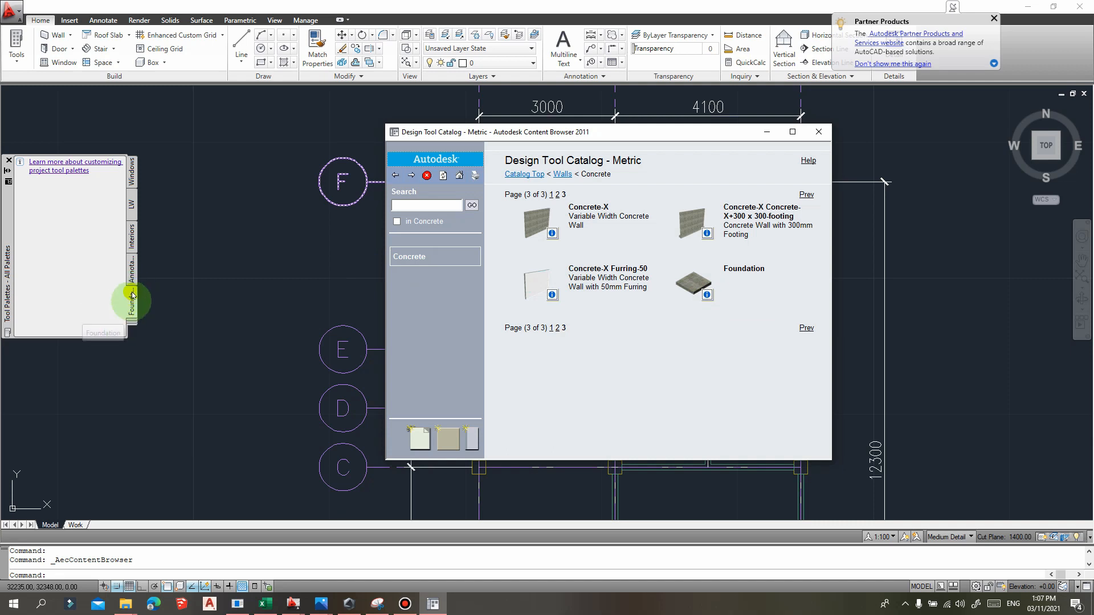
right_click(46, 217)
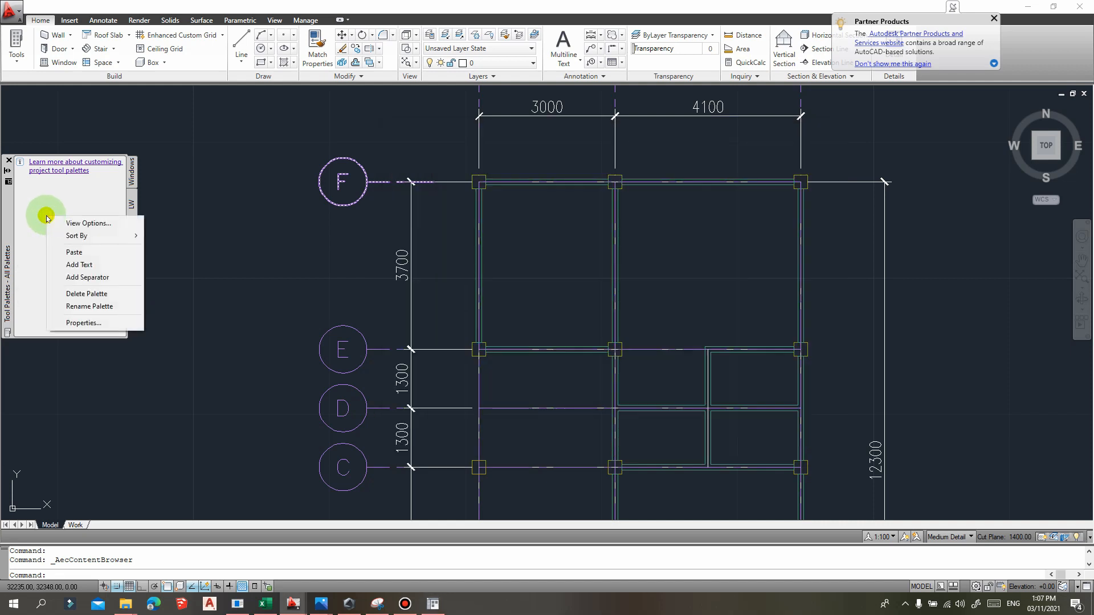
left_click(64, 253)
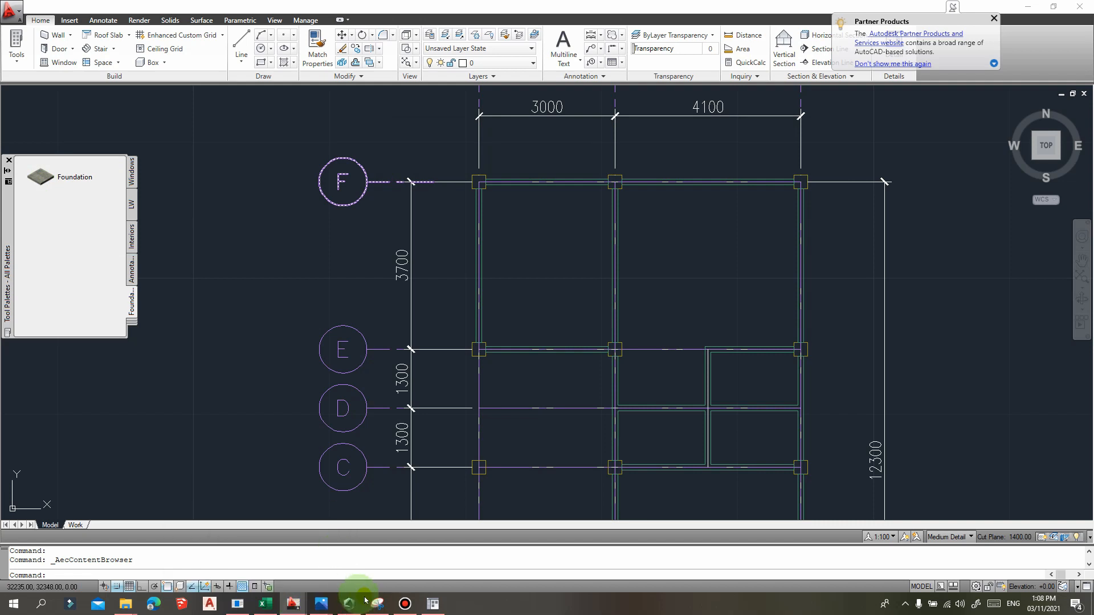
- Return to the Content Browser and go back to page 1 of the Concrete wall tools
left_click(435, 606)
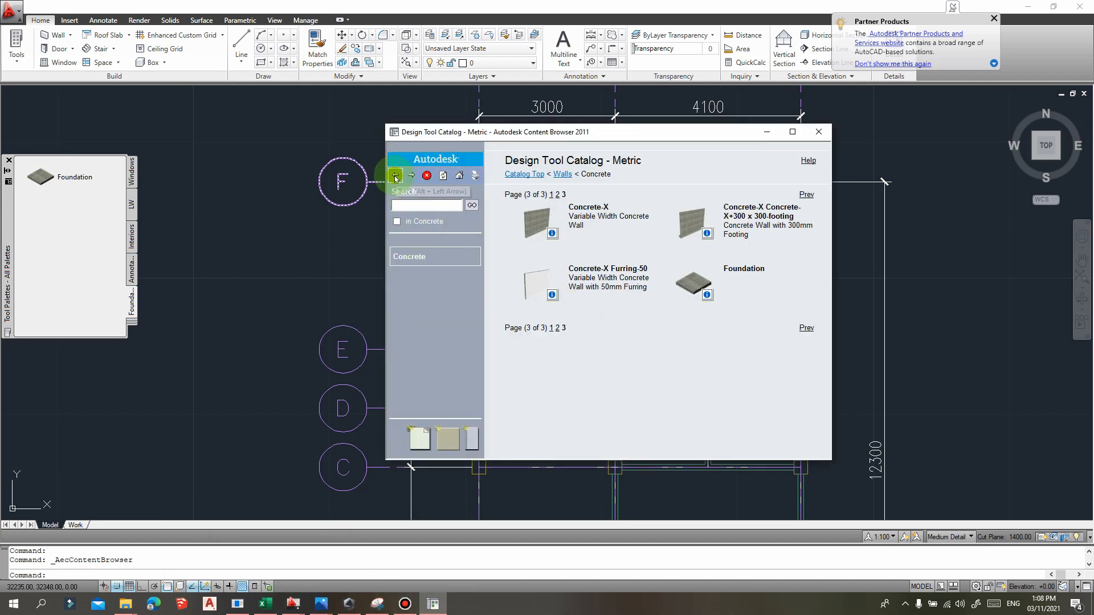
left_click(557, 328)
scroll(647, 403, "down", 5)
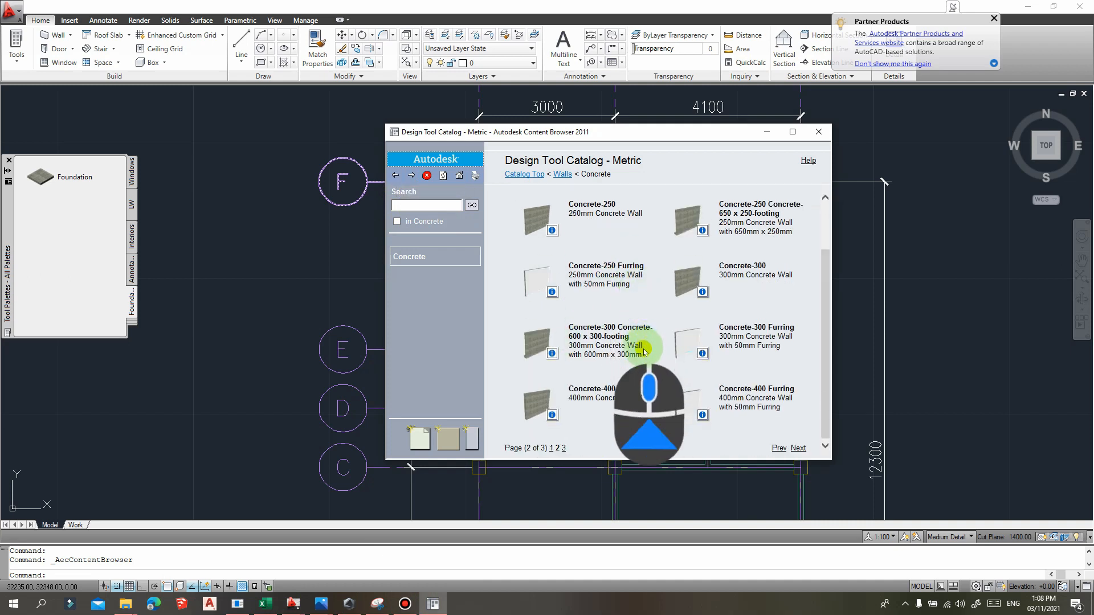
scroll(549, 391, "up", 5)
left_click(418, 205)
scroll(496, 356, "down", 2)
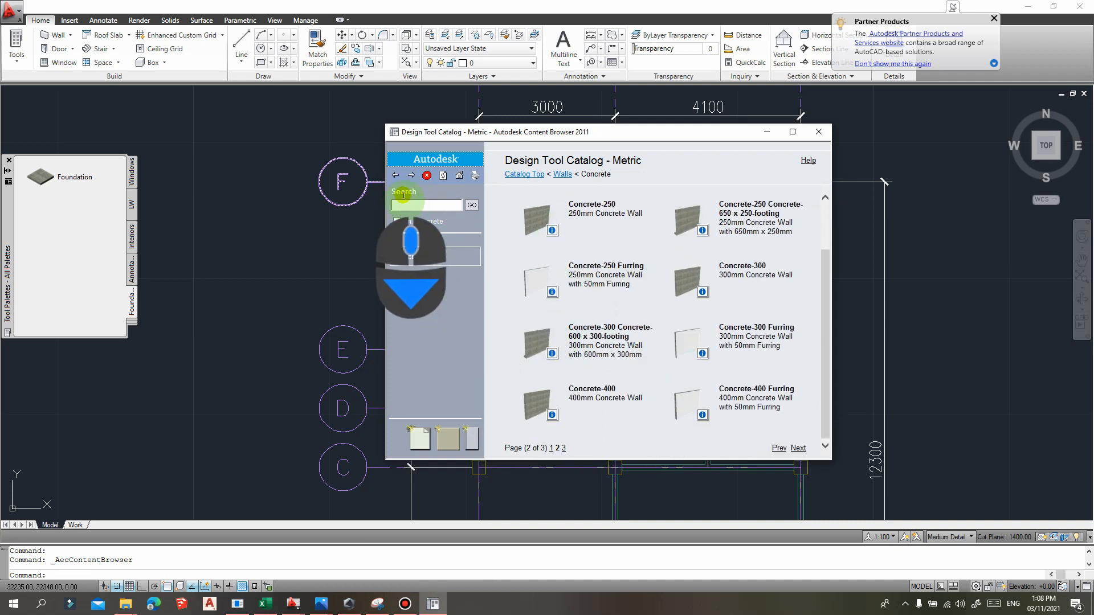
left_click(552, 448)
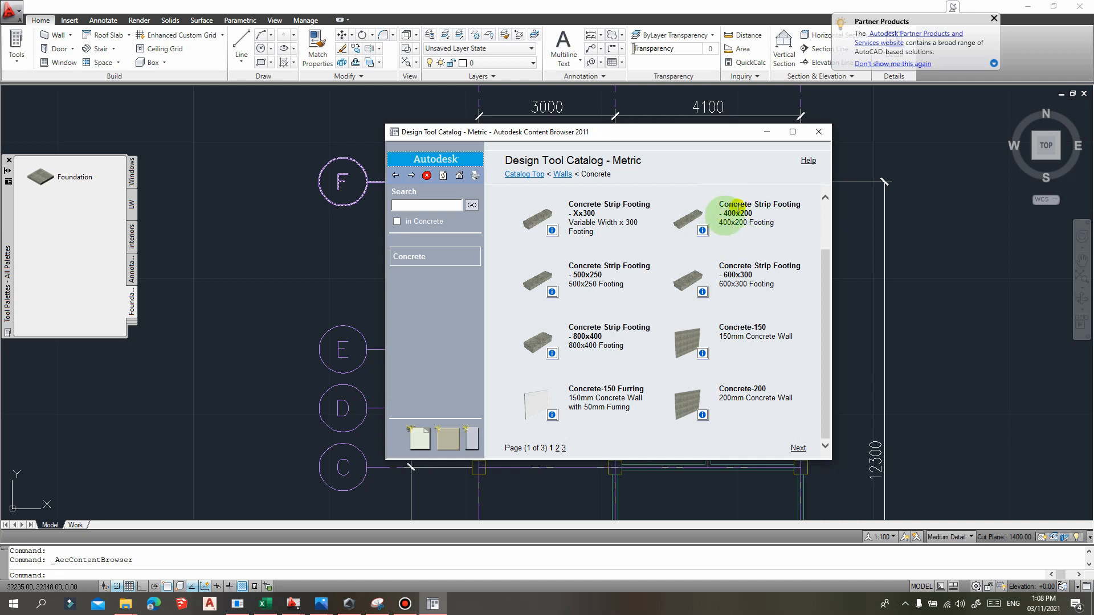
- Copy the Concrete Strip Footing - 400x200 tool from the catalog and paste it into the Foundation palette
right_click(690, 222)
left_click(718, 239)
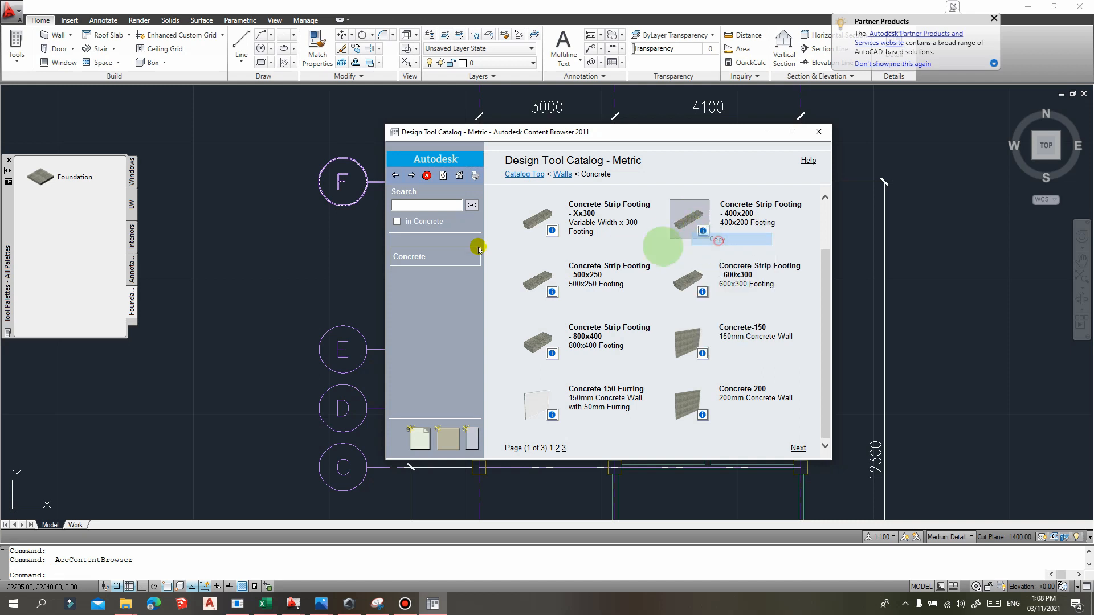
left_click(49, 226)
right_click(51, 233)
left_click(61, 268)
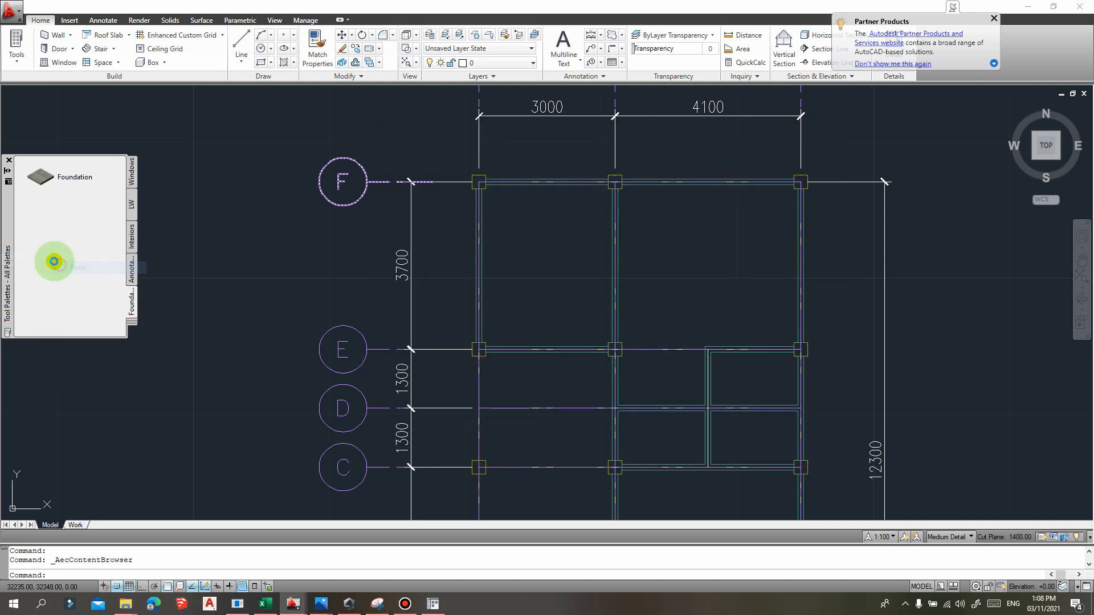
- With the Foundation tool, place a box footing about 955 x 578 and 1194 high beside grid bubble F, rotated 270 degrees with ortho on
middle_click_drag(241, 234, 354, 232)
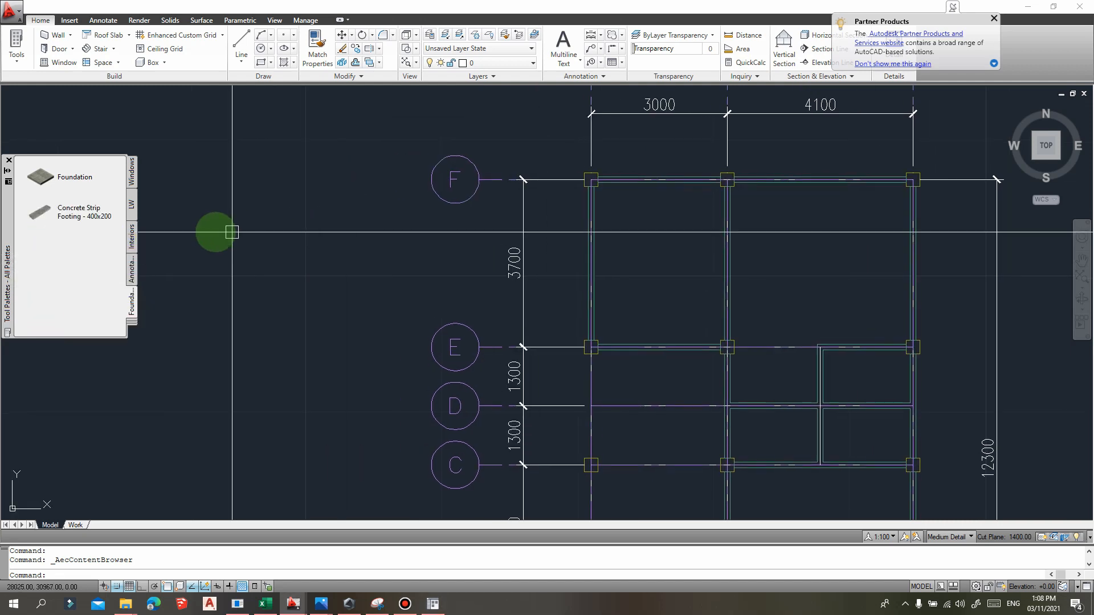
middle_click_drag(235, 254, 332, 252)
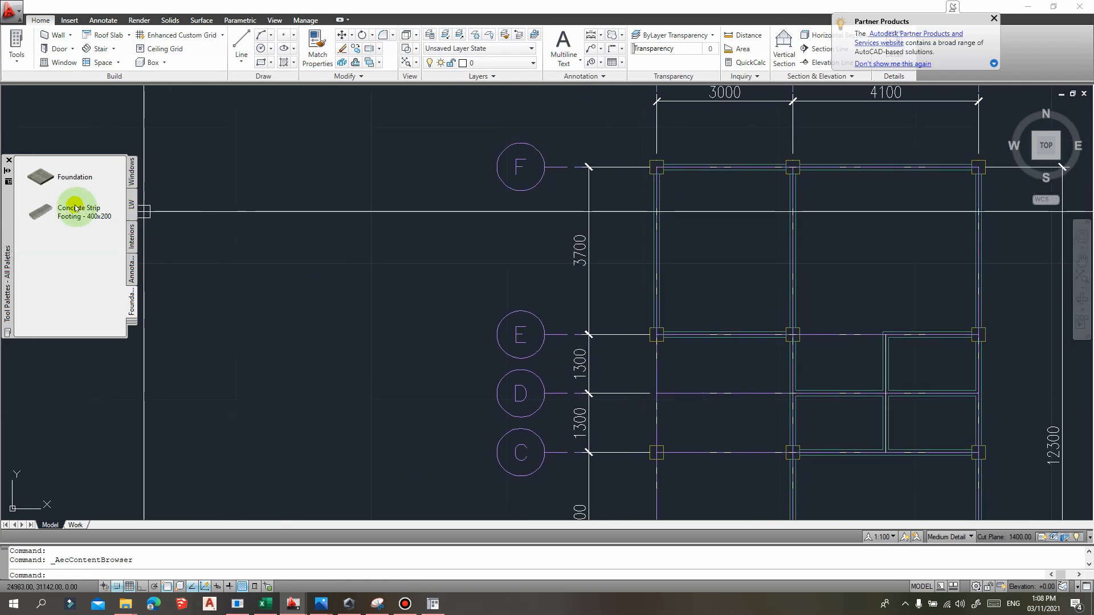
left_click(44, 178)
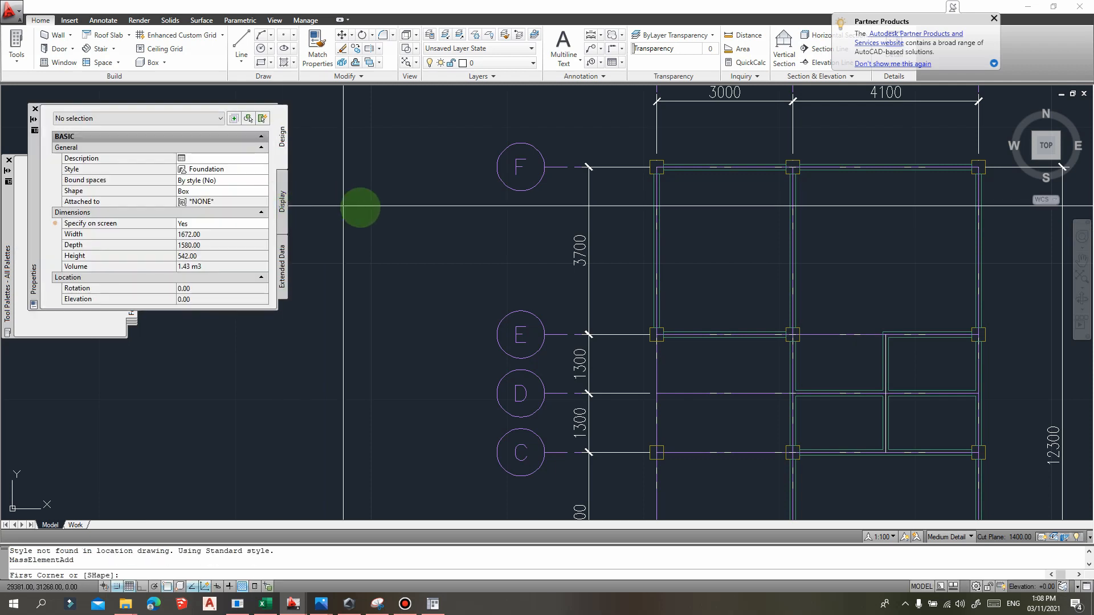
left_click(357, 195)
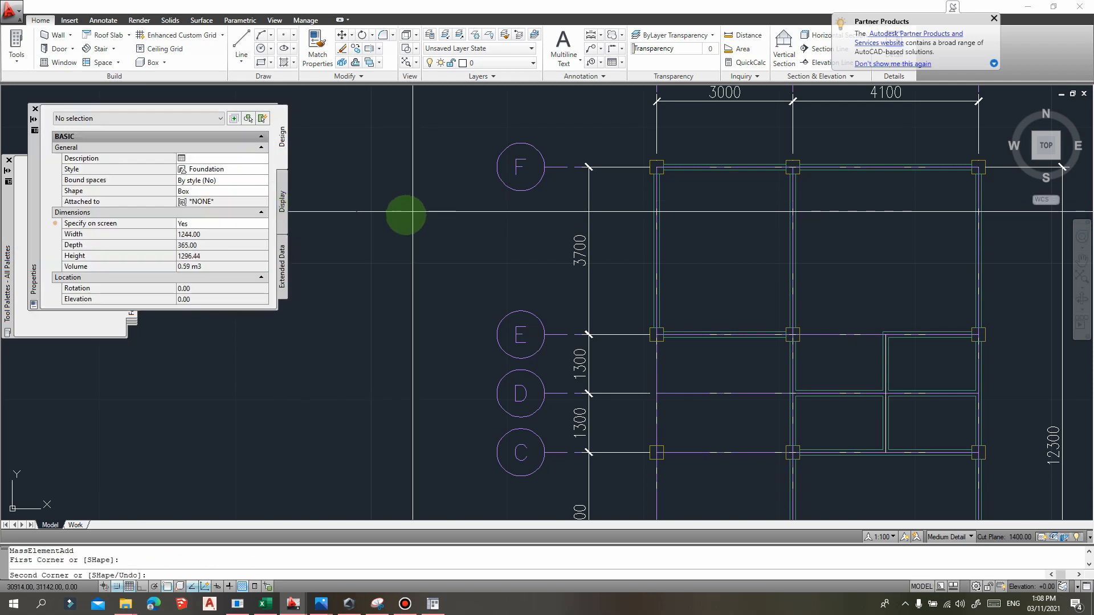
left_click(399, 221)
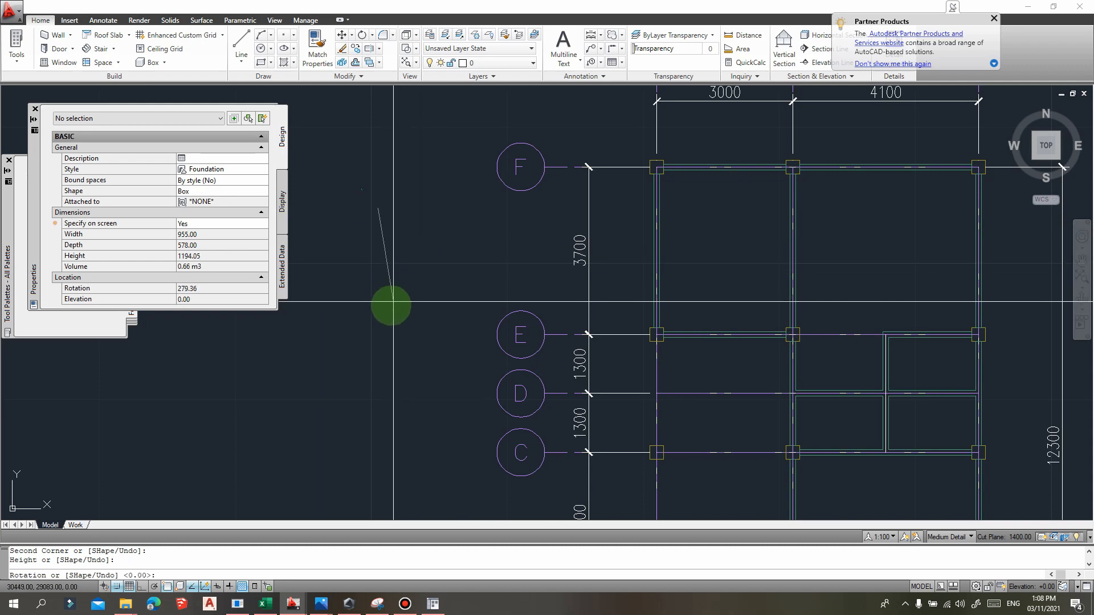
key("F8")
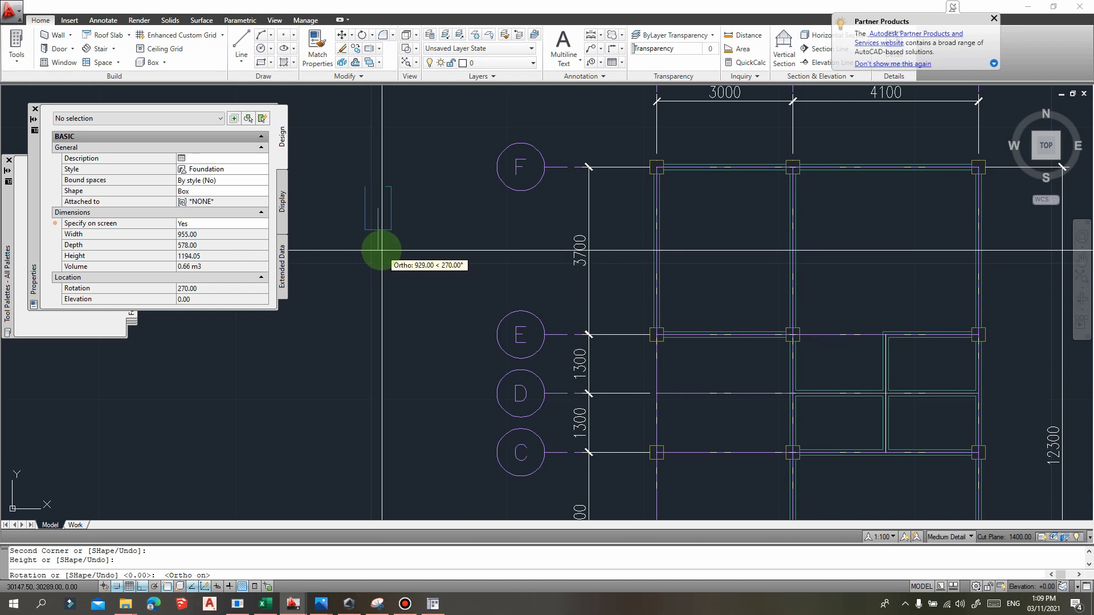
left_click(382, 250)
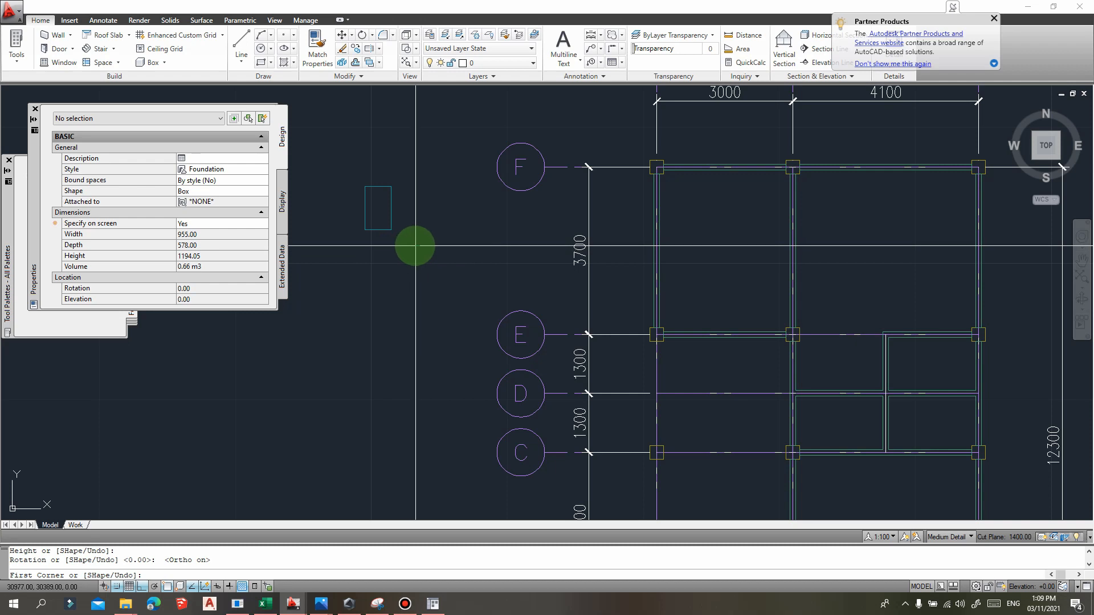
key("Escape")
- Set both the width and the depth of the new footing box to 1000 in its properties
scroll(359, 193, "up", 6)
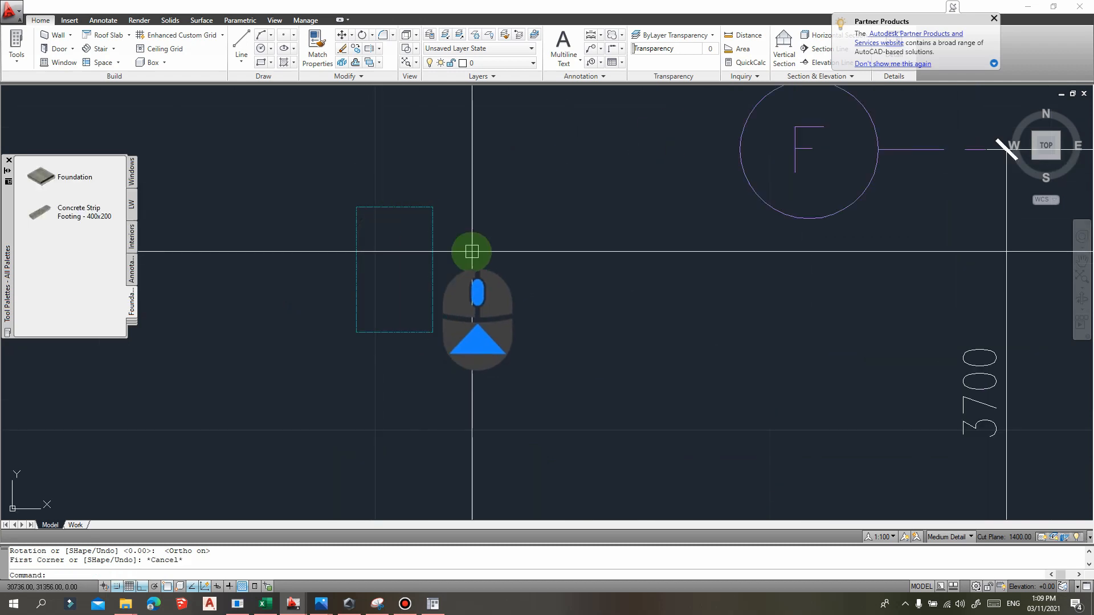
scroll(470, 215, "down", 3)
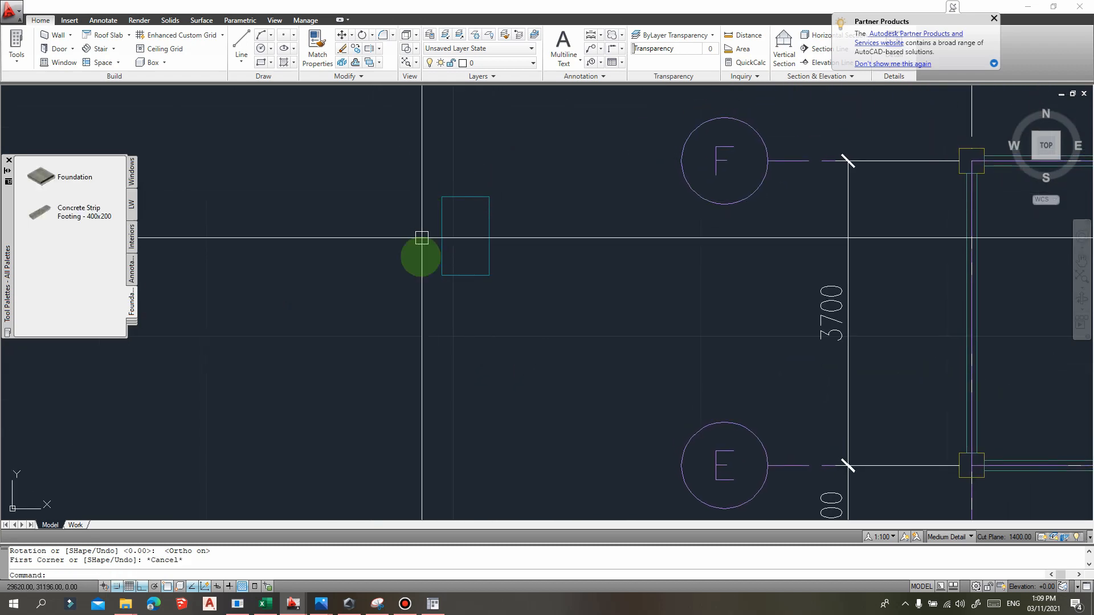
middle_click_drag(505, 234, 466, 187)
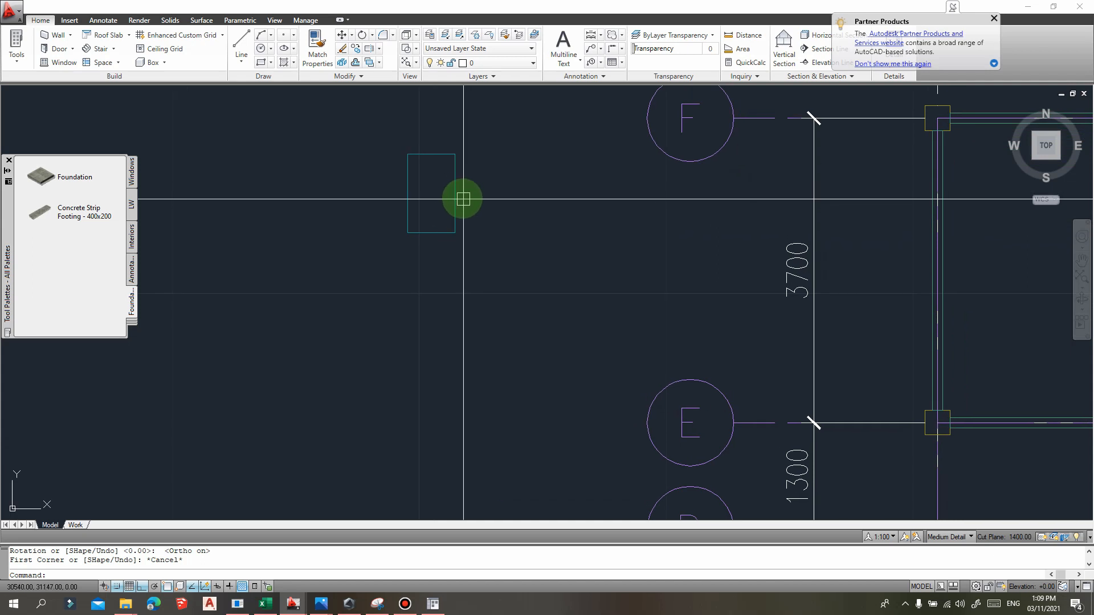
left_click(460, 197)
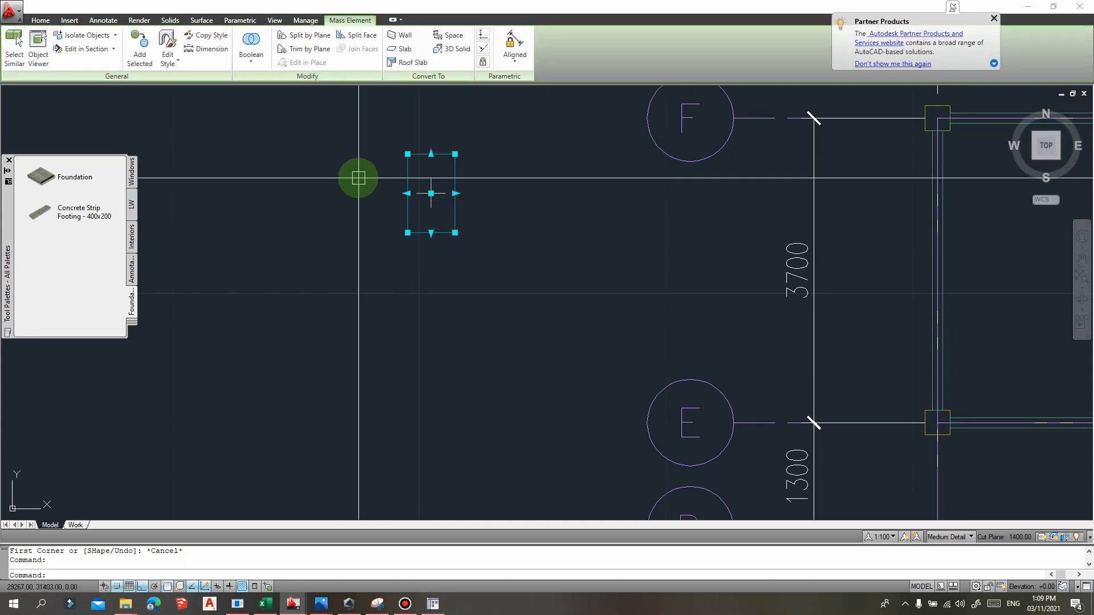
key("ctrl+1")
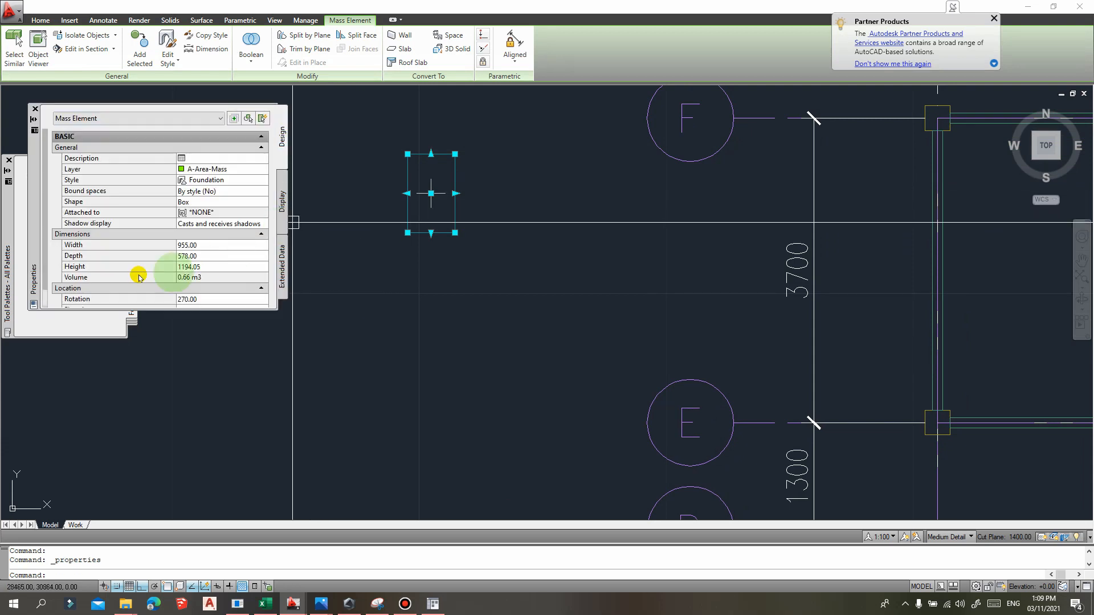
left_click_drag(31, 178, 102, 180)
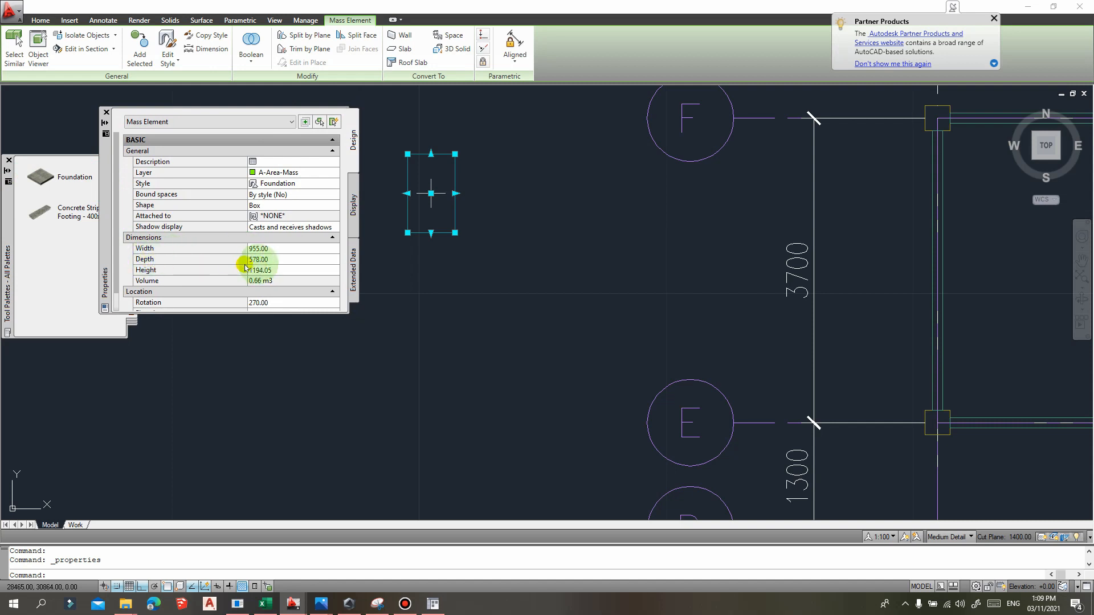
left_click(277, 249)
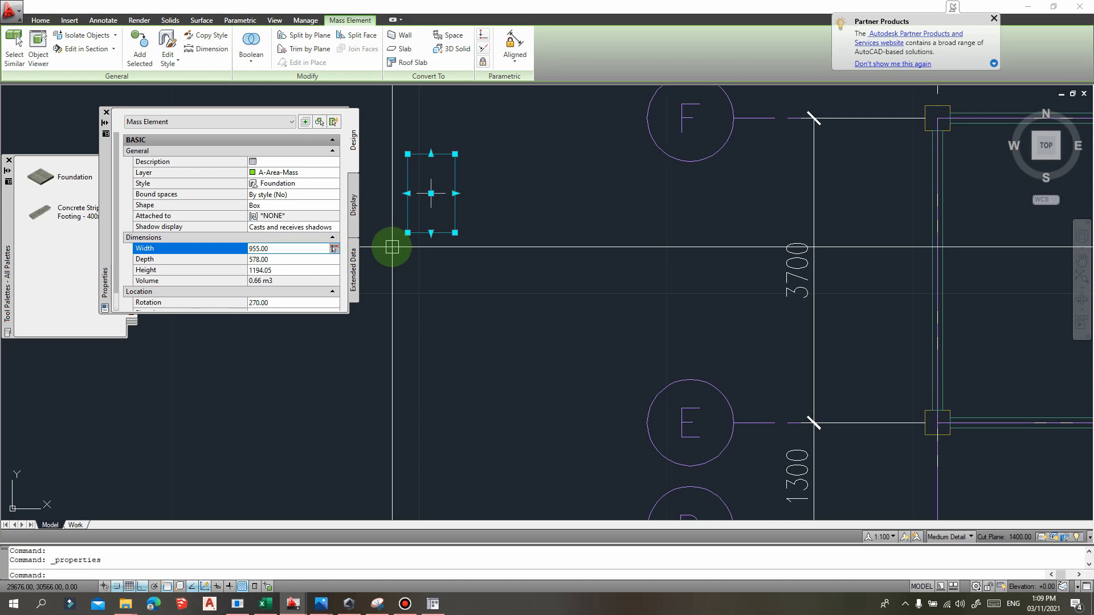
left_click(282, 249)
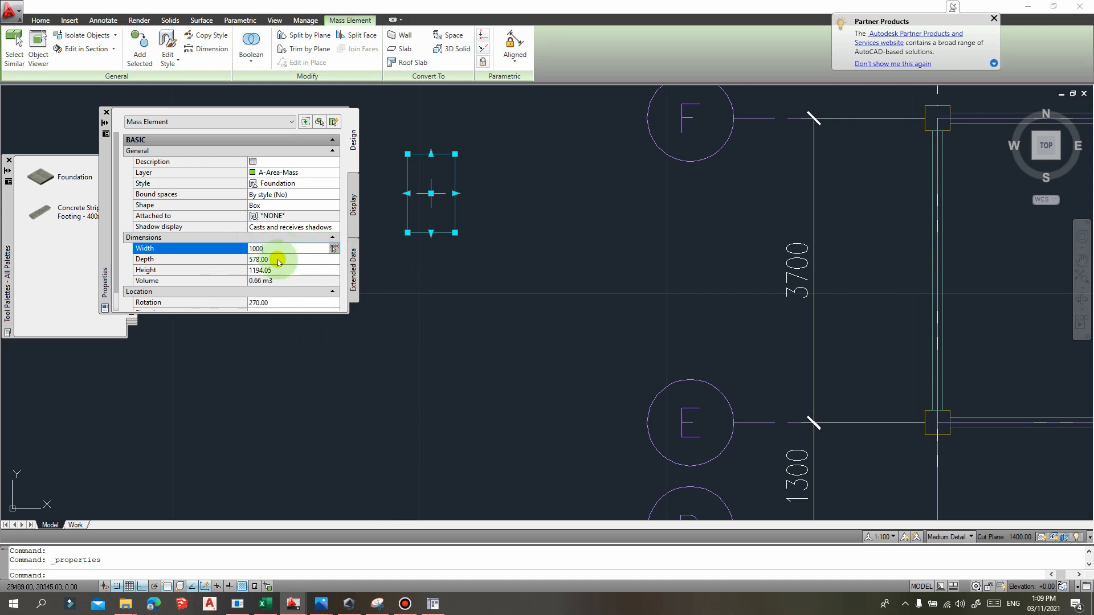
left_click(278, 260)
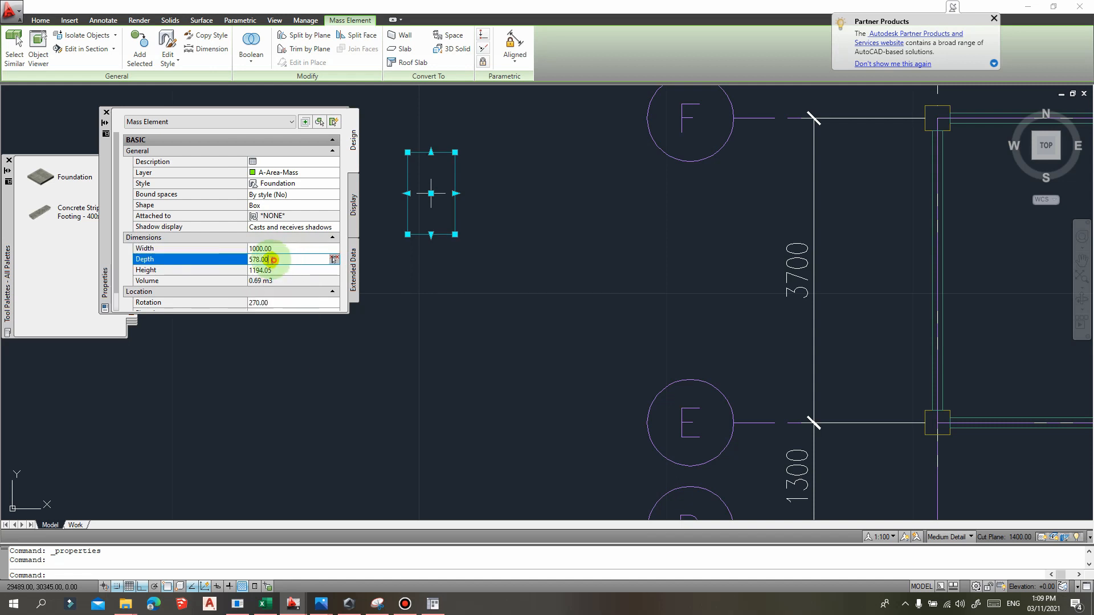
left_click(277, 260)
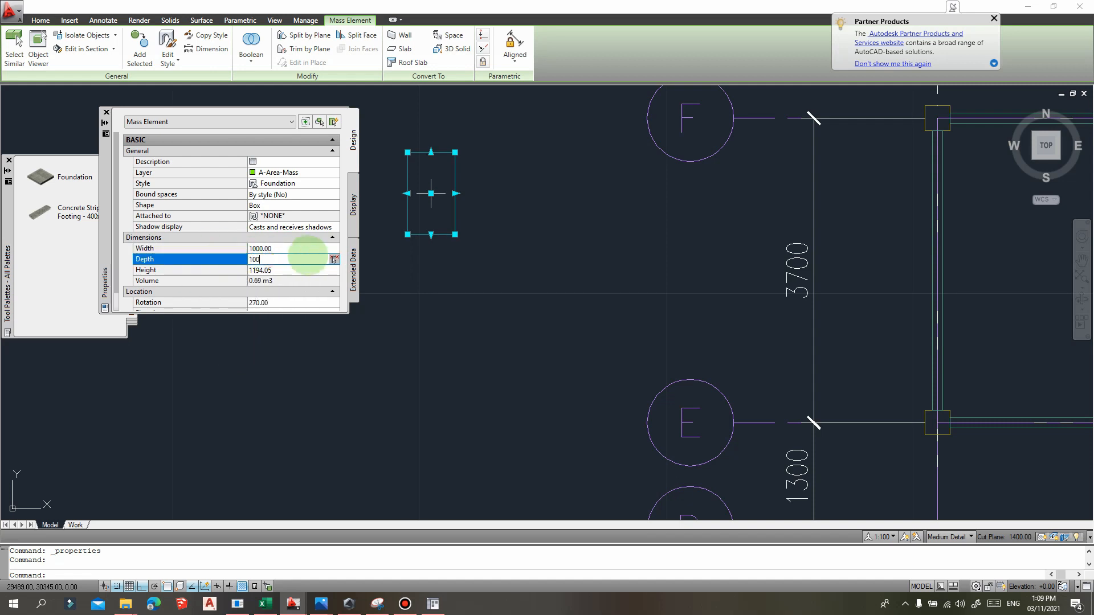
type("1000")
key("Return")
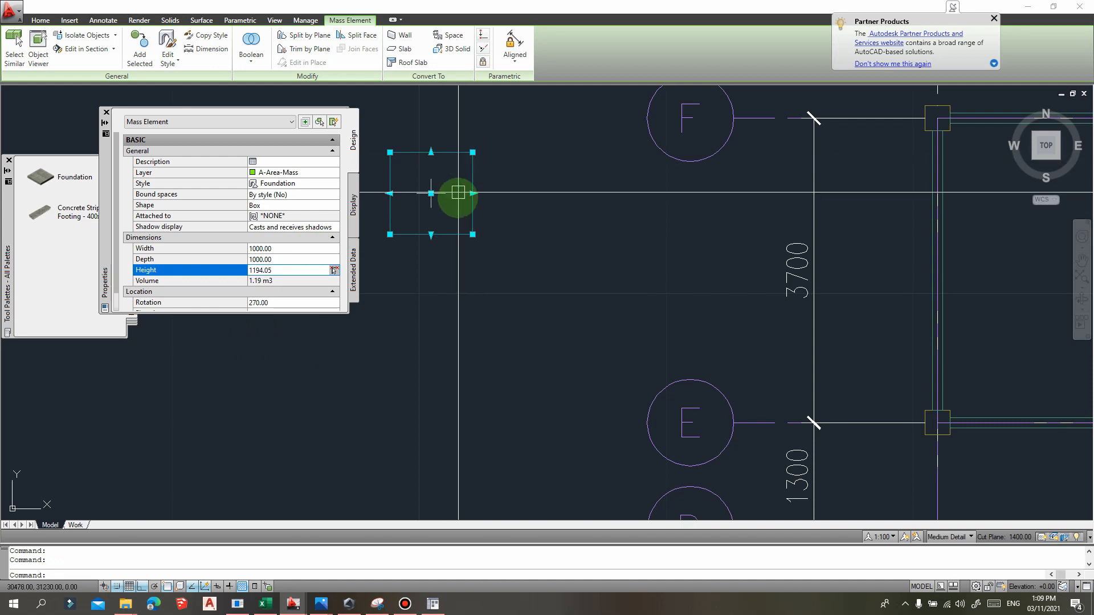
- Set the footing's height to 250 and deselect it
double_click(275, 271)
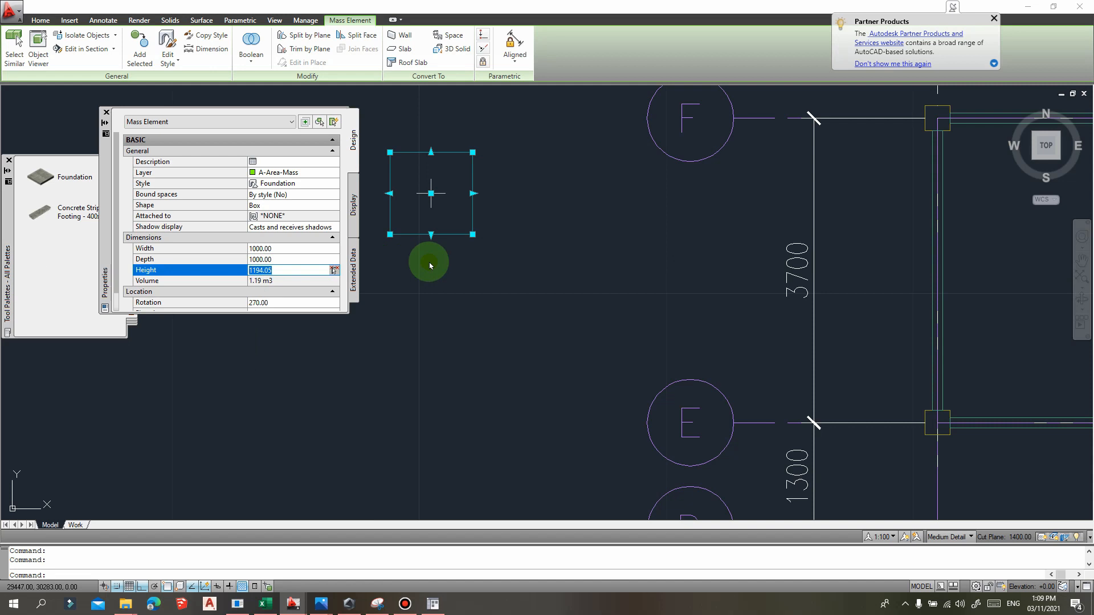
type("250")
key("Return")
scroll(570, 257, "down", 2)
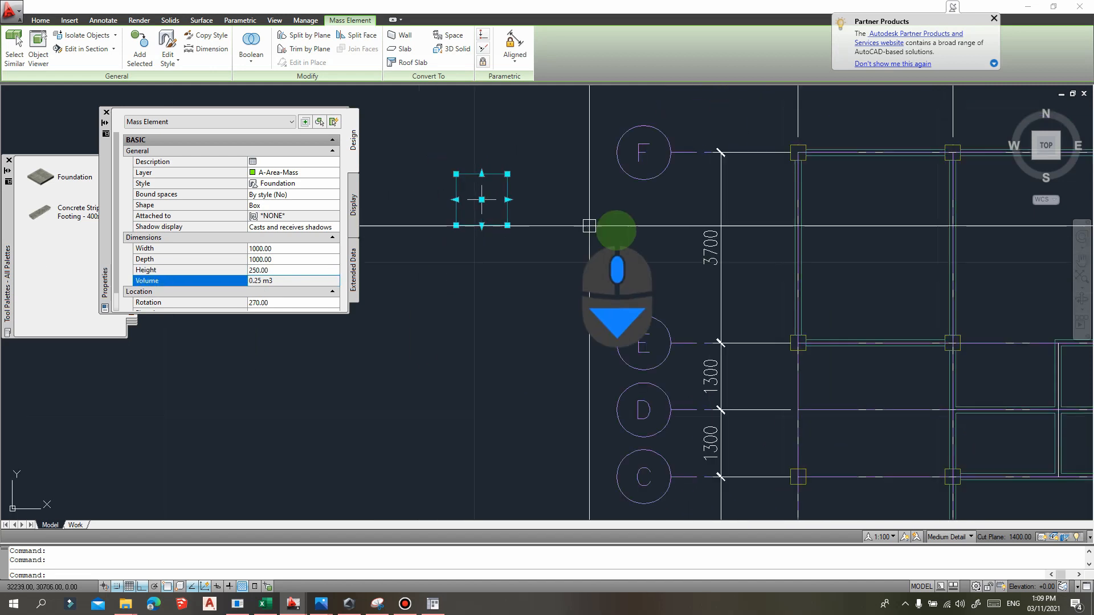
scroll(570, 245, "up", 5)
key("Escape")
key("Escape")
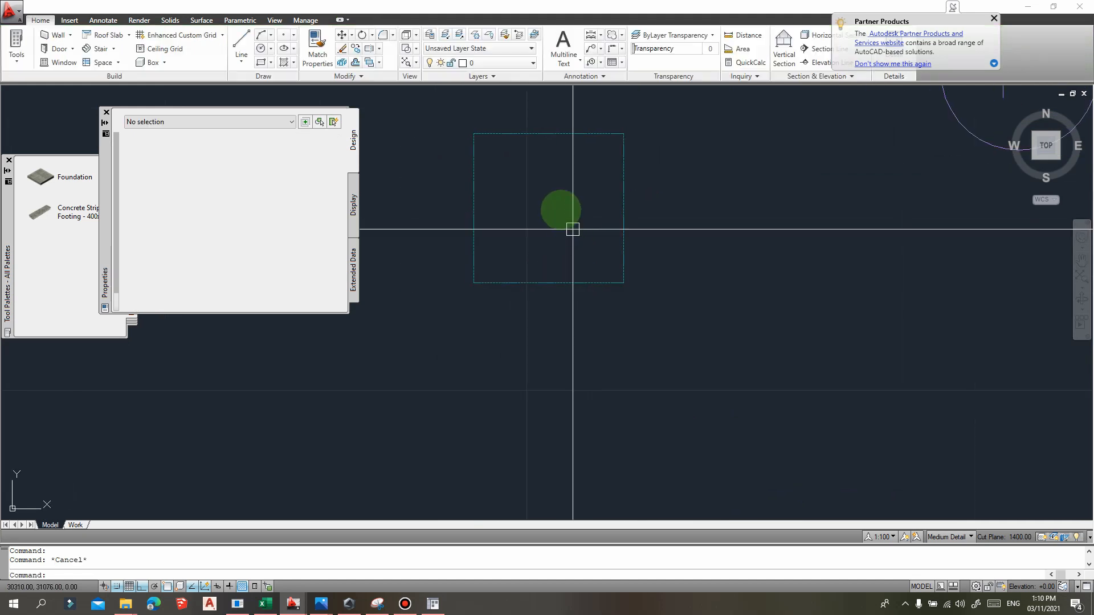
- Examine the square footing's outline and linetype in the plan view
scroll(616, 212, "down", 5)
scroll(542, 232, "up", 4)
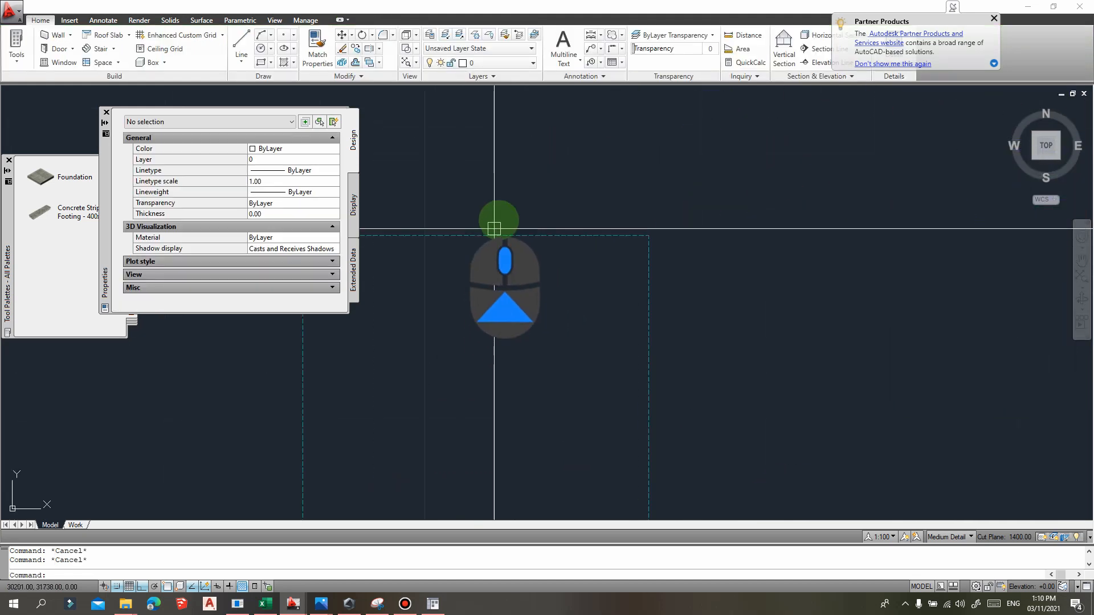
scroll(557, 296, "down", 2)
scroll(567, 220, "up", 5)
scroll(711, 256, "down", 5)
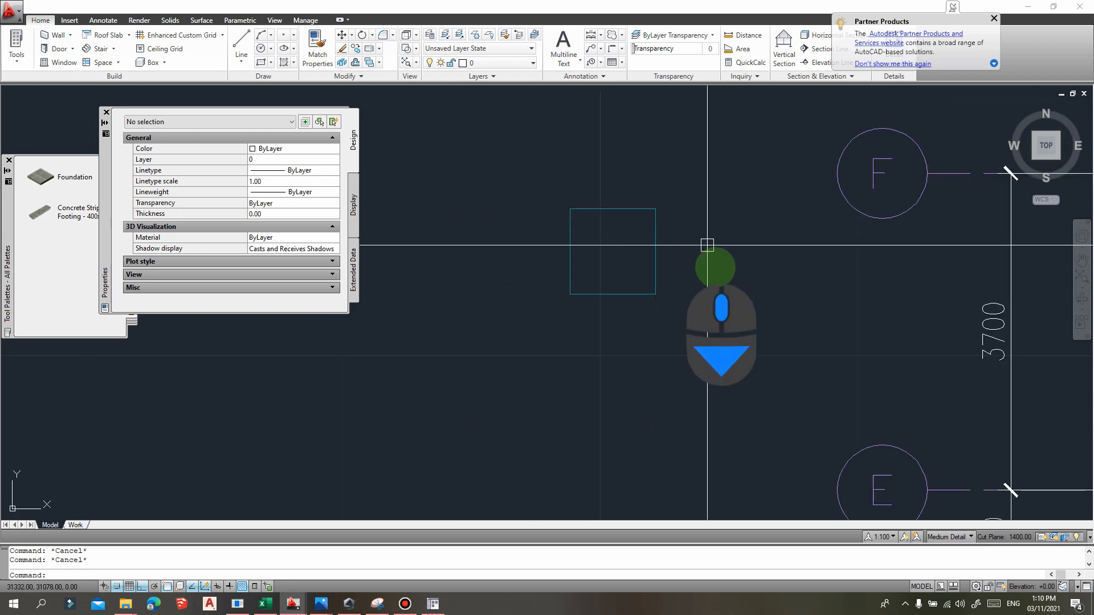
scroll(548, 178, "up", 8)
scroll(537, 165, "down", 5)
scroll(562, 165, "up", 3)
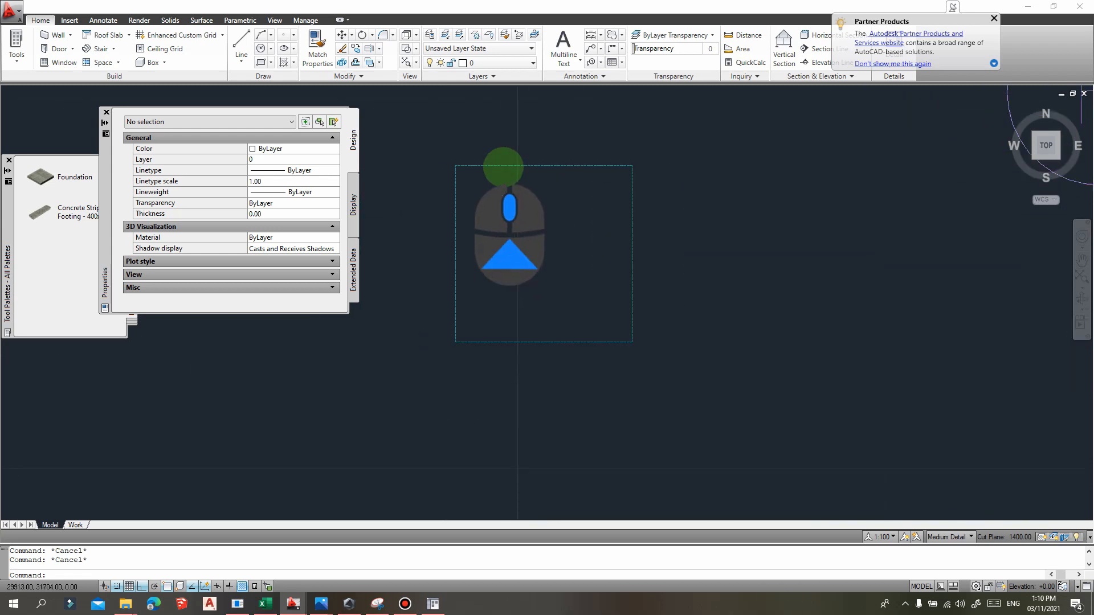
- Open the Foundation mass element style of the square footing for editing, with its display properties showing
left_click(613, 166)
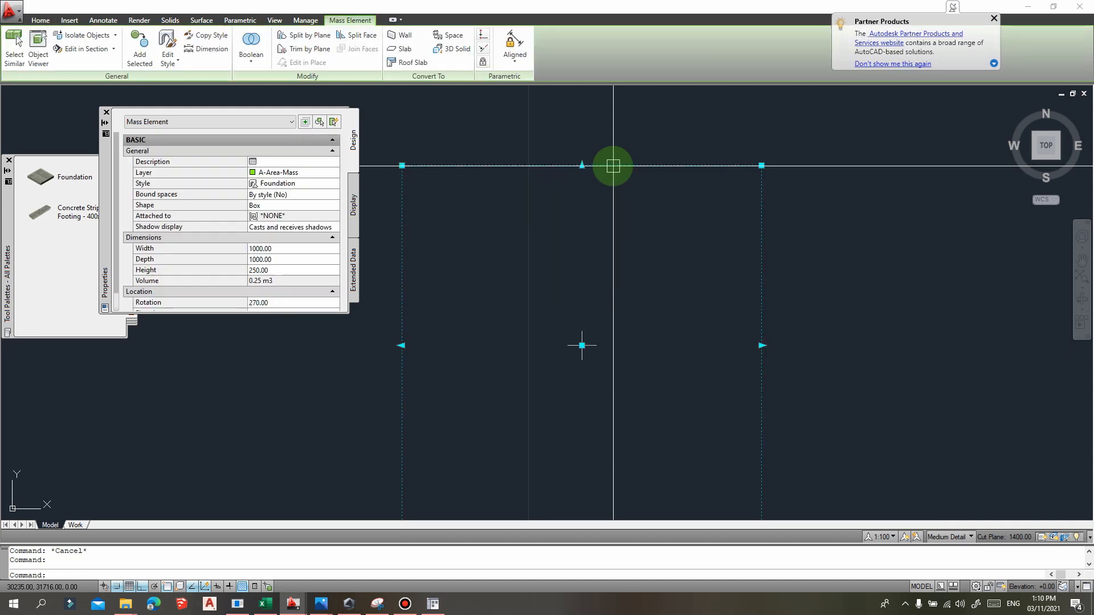
scroll(613, 166, "down", 4)
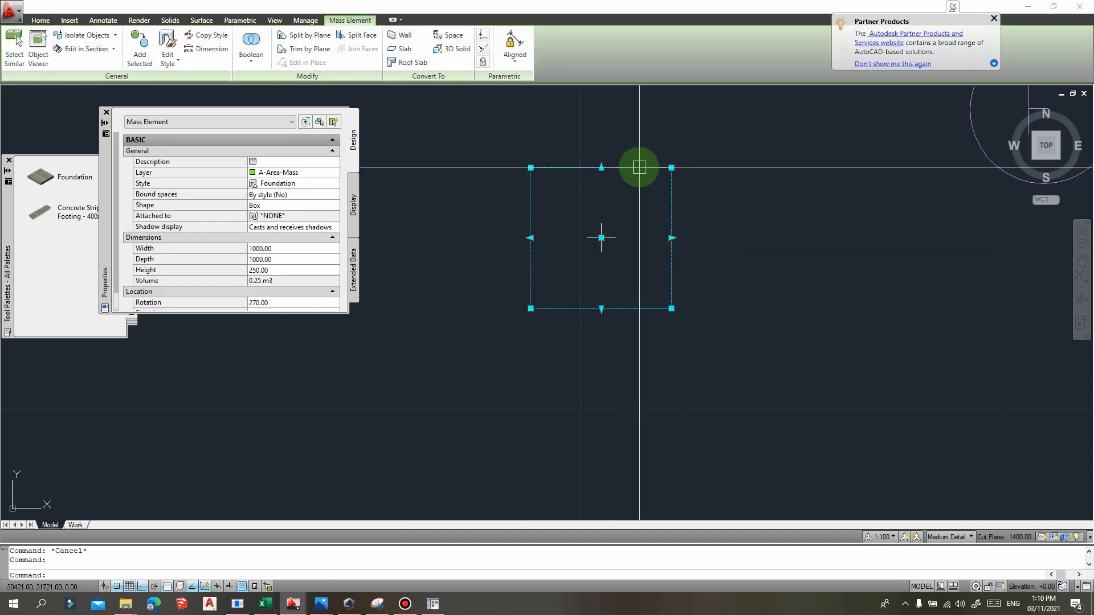
right_click(640, 169)
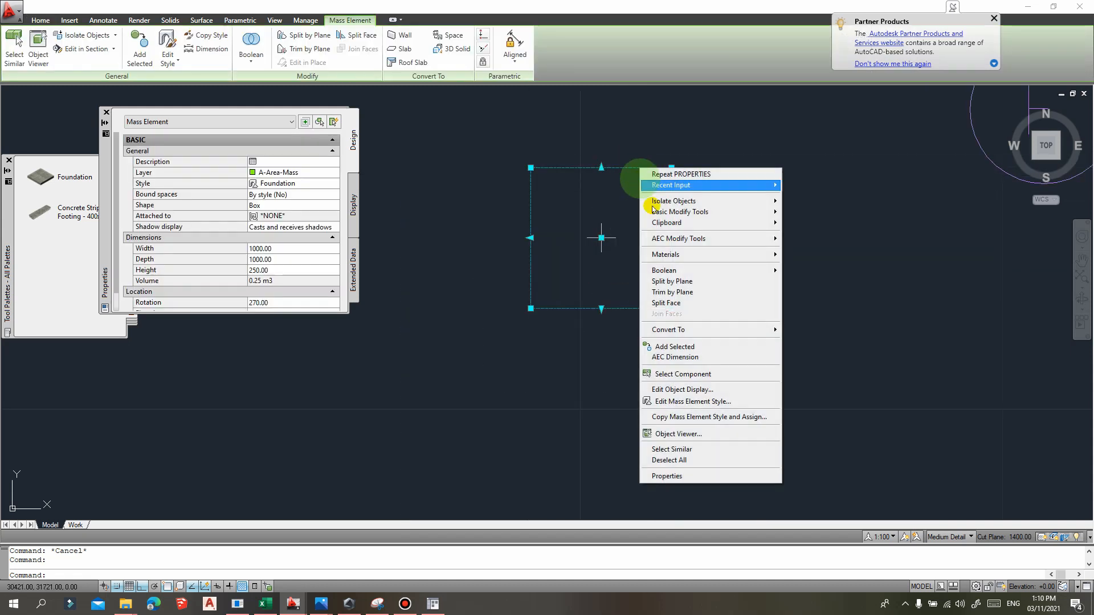
left_click(668, 402)
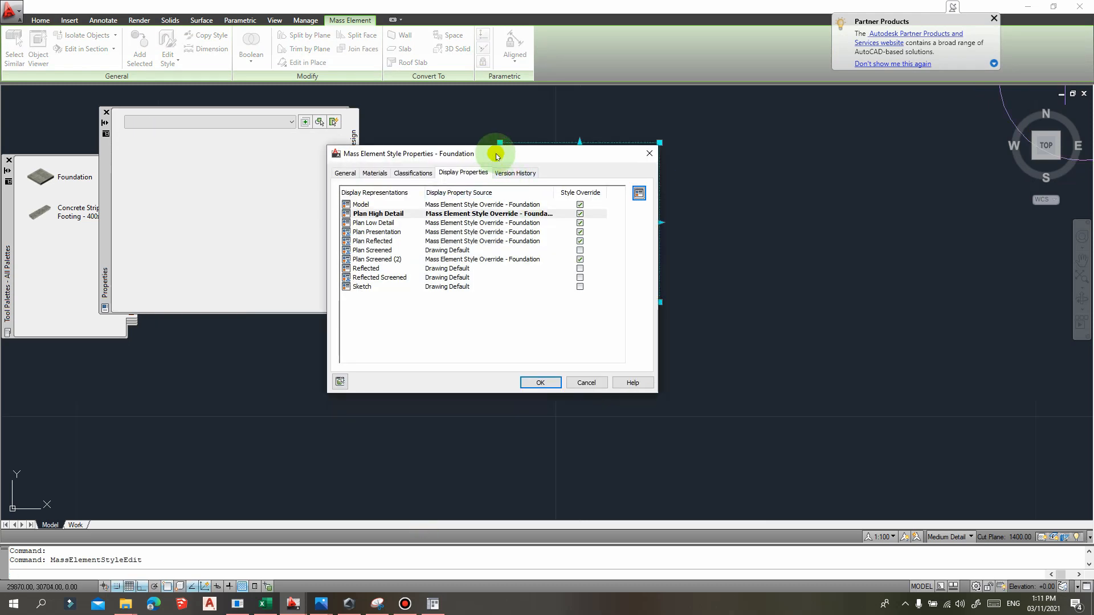
left_click_drag(496, 156, 497, 95)
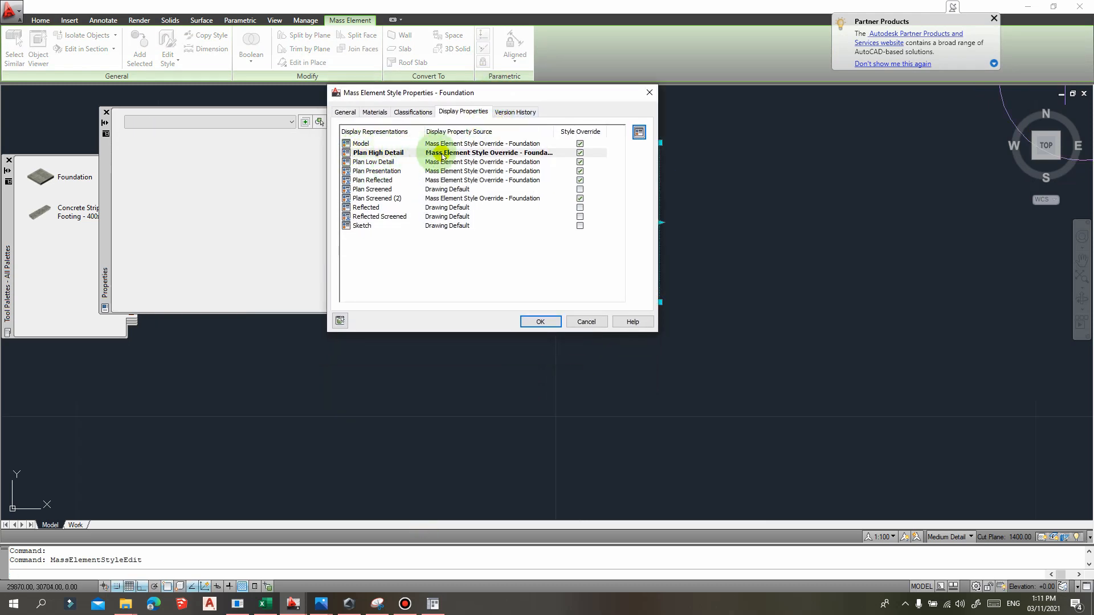
- Set the Below Cut Plane linetype scale to 10 in the Foundation style's Plan High Detail override and accept the style changes
left_click(580, 153)
left_click(580, 153)
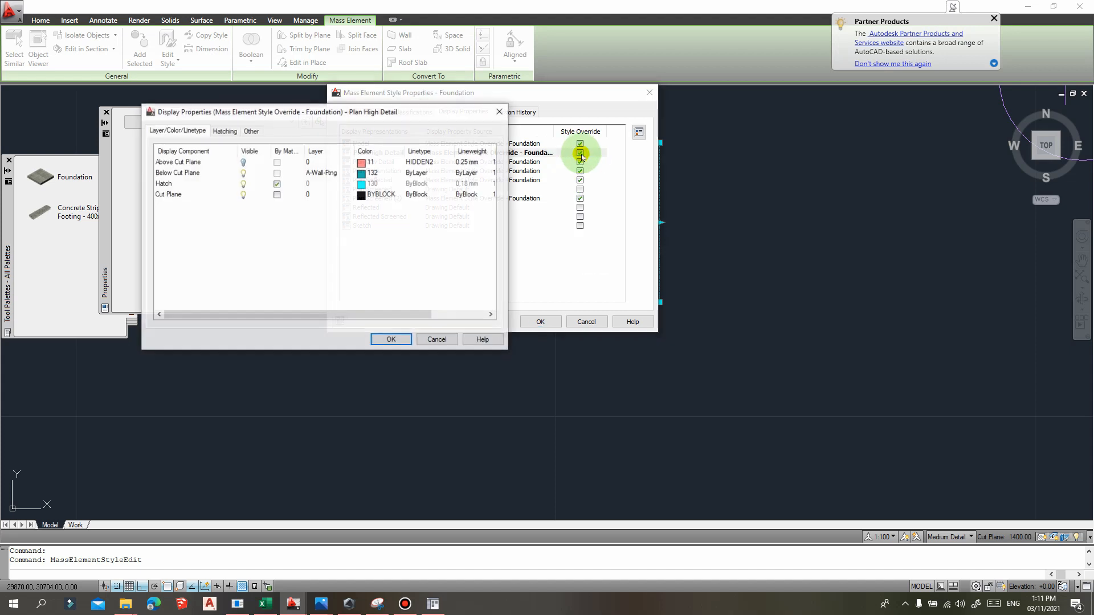
left_click_drag(296, 112, 475, 97)
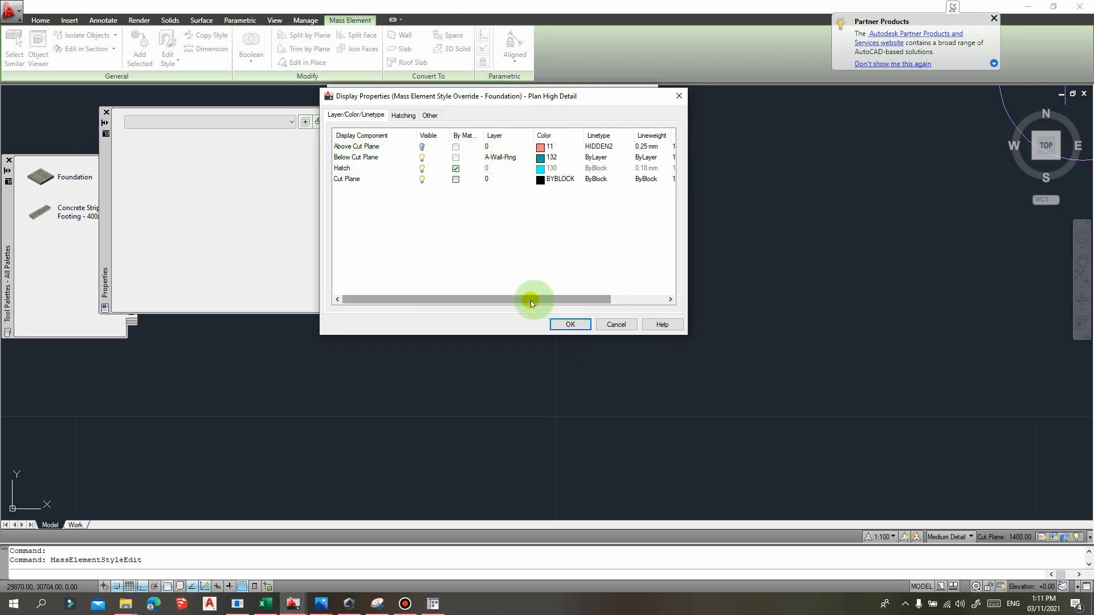
left_click_drag(531, 300, 586, 302)
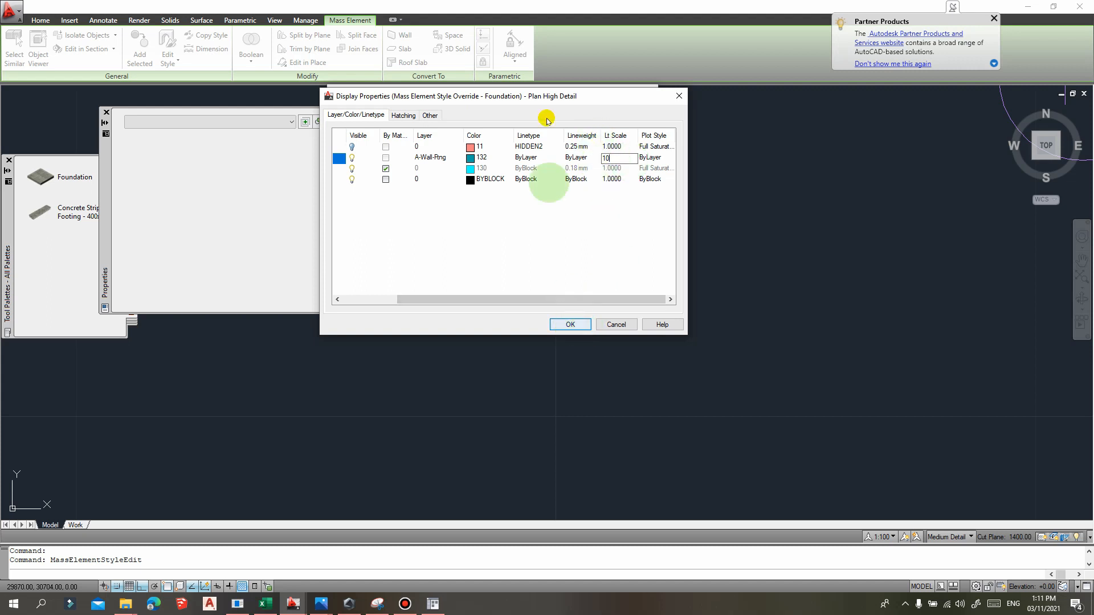
left_click(535, 96)
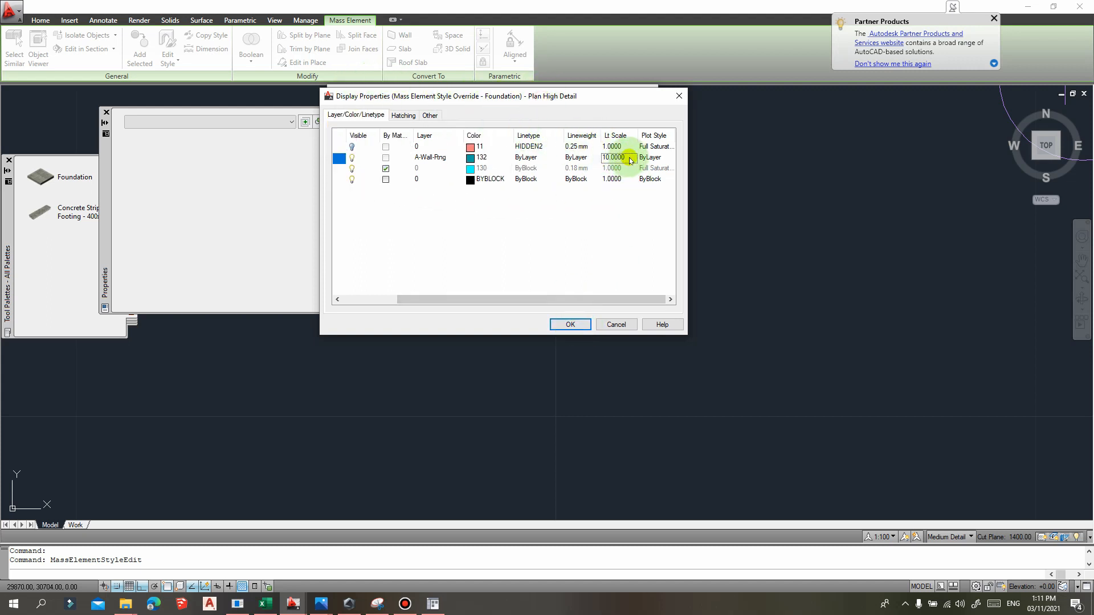
left_click(569, 325)
left_click(539, 321)
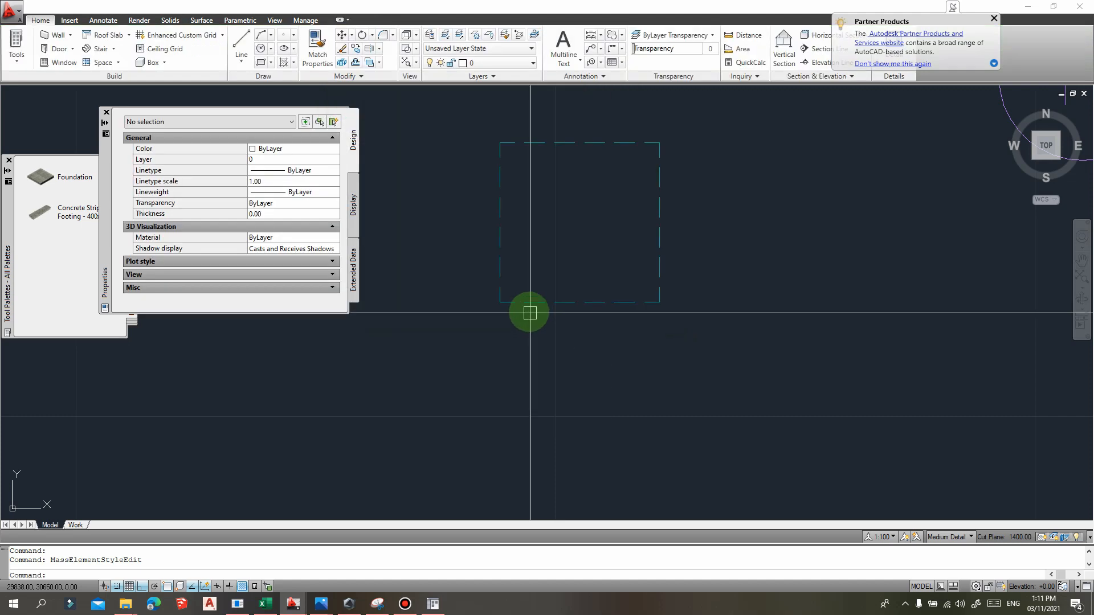
- Move the square footing by its centre so that it is centred on the column at grid intersection F-1
scroll(530, 313, "down", 5)
scroll(591, 222, "up", 1)
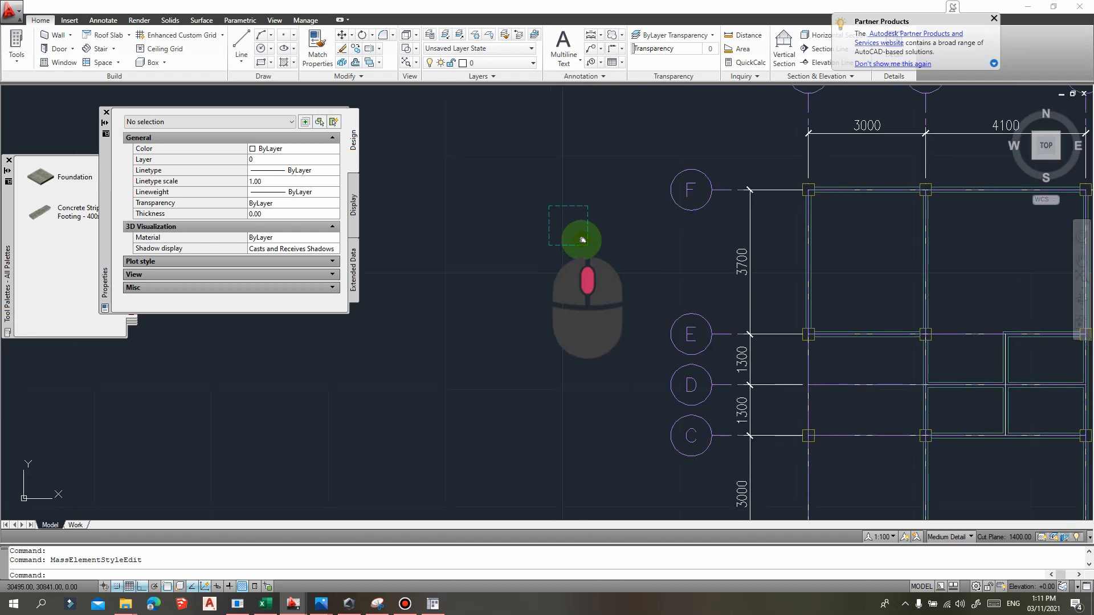
middle_click_drag(591, 251, 598, 244)
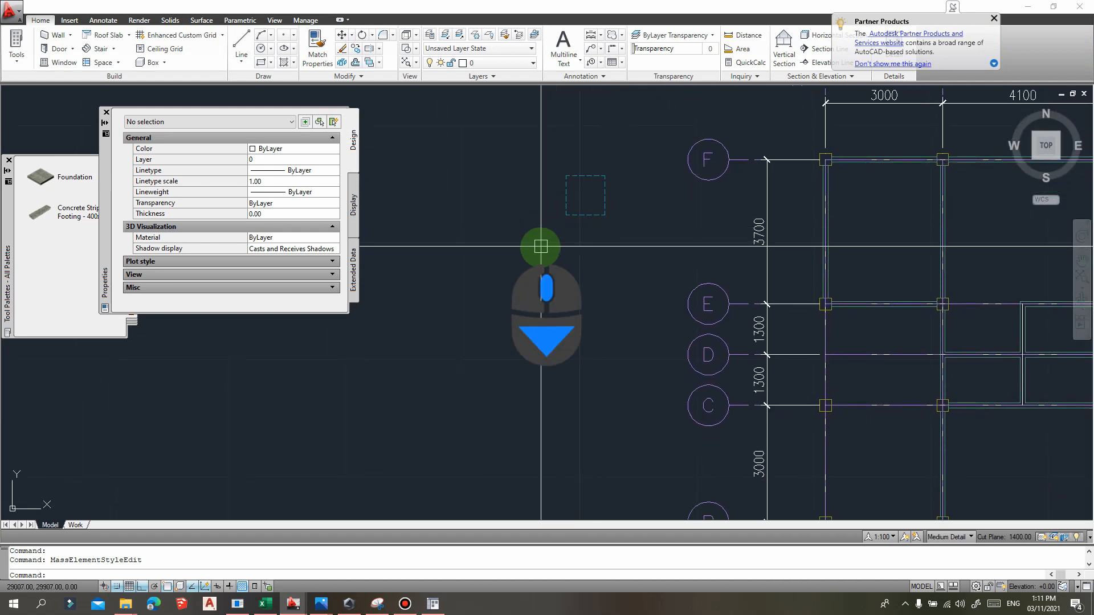
scroll(541, 247, "down", 2)
left_click(600, 220)
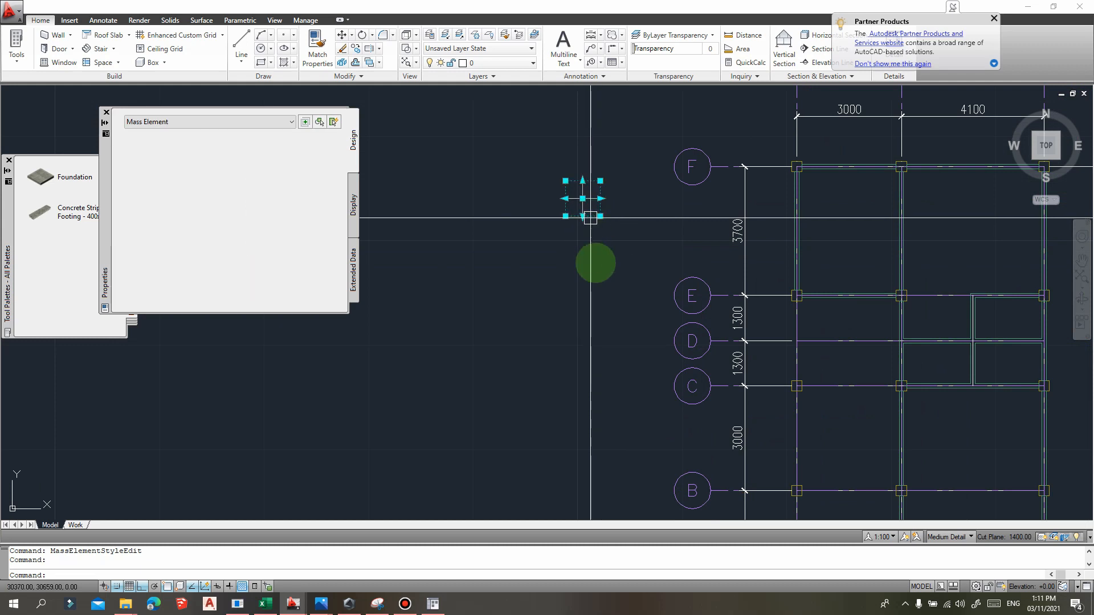
left_click(583, 198)
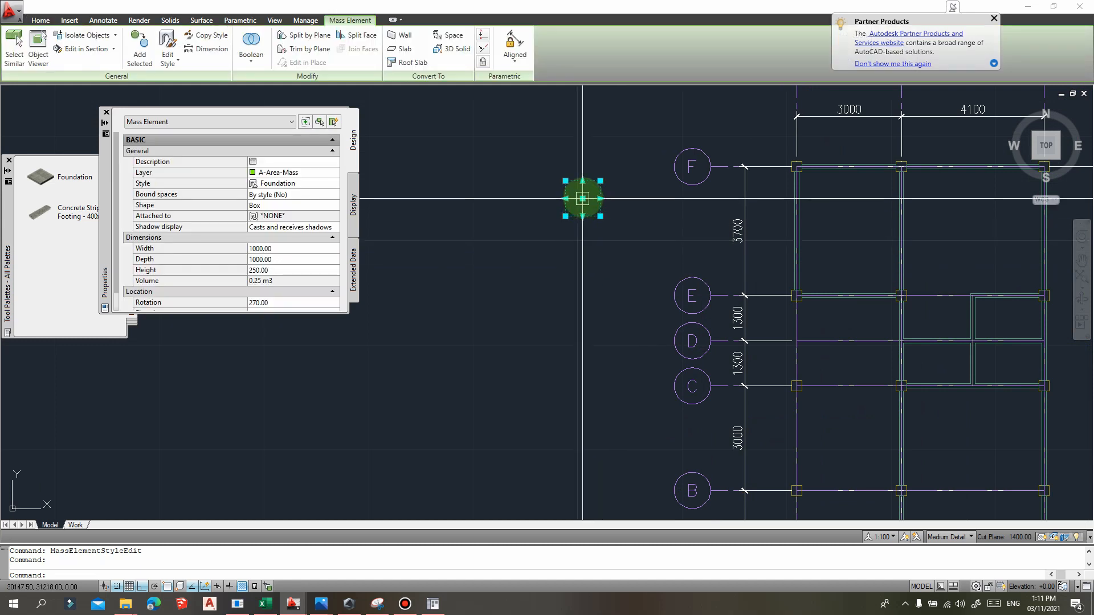
left_click(582, 198)
left_click(797, 166)
middle_click_drag(847, 245, 751, 261)
key("Escape")
- Copy the footing from the centre of column F-1 onto the remaining columns along gridlines F and E
type("co")
key("Return")
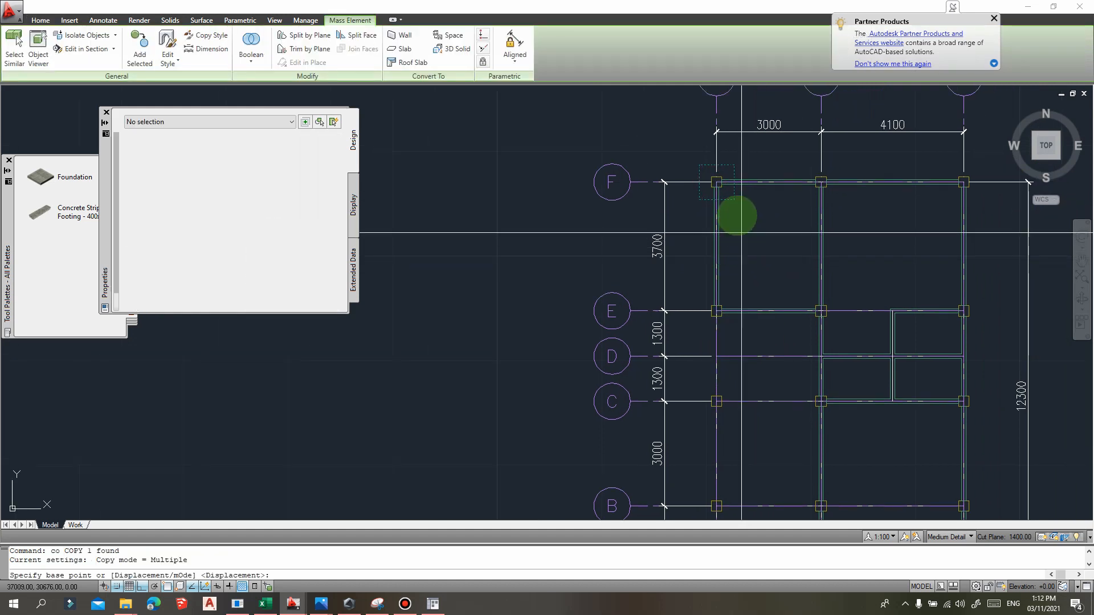
left_click(716, 182)
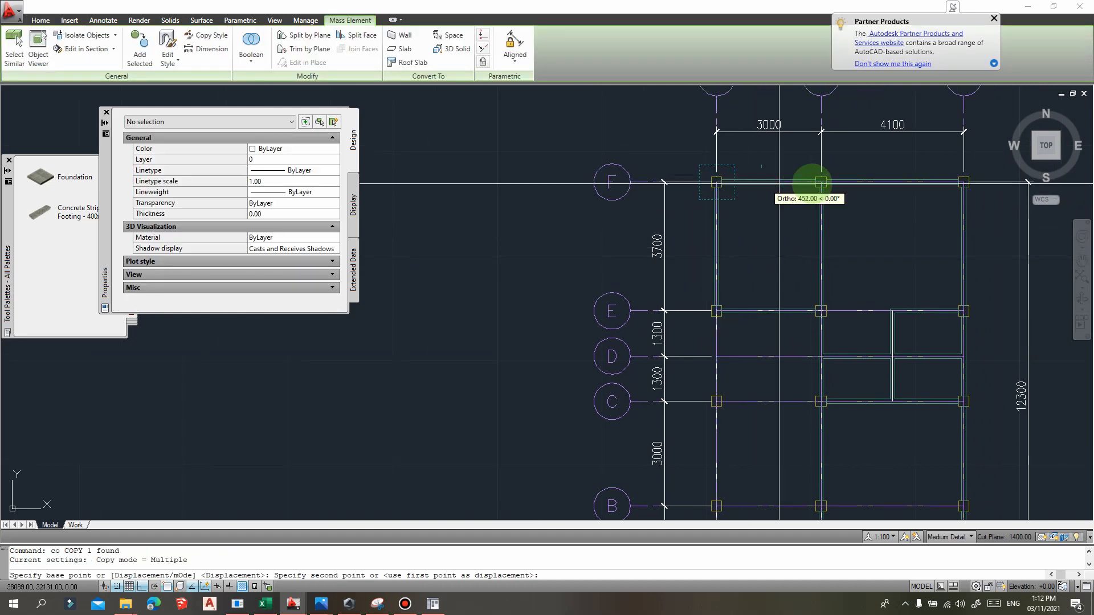
left_click(821, 182)
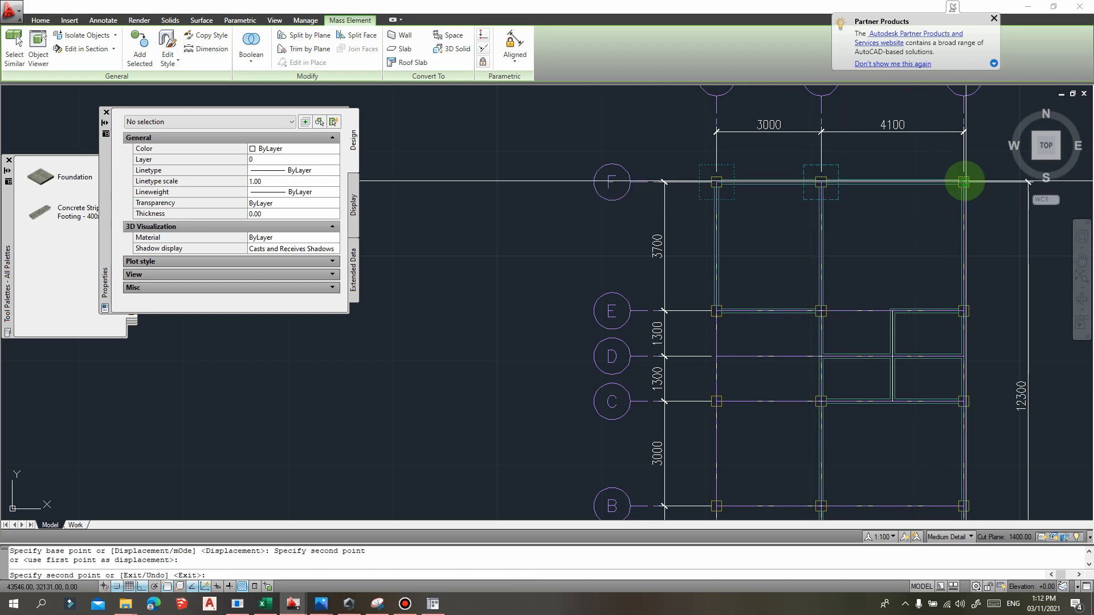
left_click(963, 182)
left_click(717, 310)
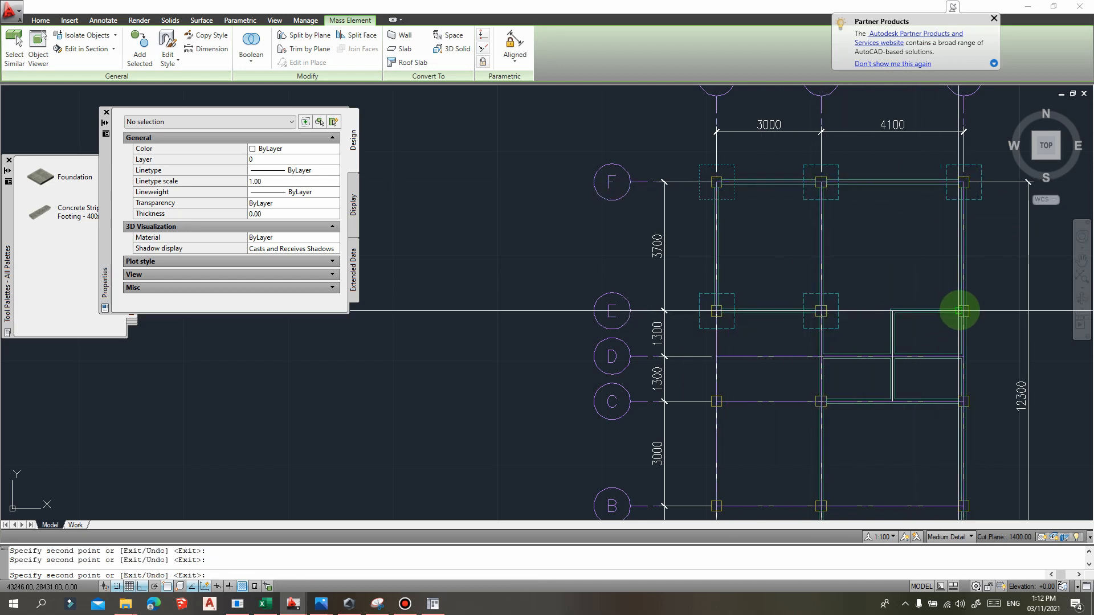
left_click(963, 310)
- Continue copying the footing onto the columns along gridlines C and B
left_click(716, 402)
left_click(963, 402)
middle_click_drag(877, 446, 825, 245)
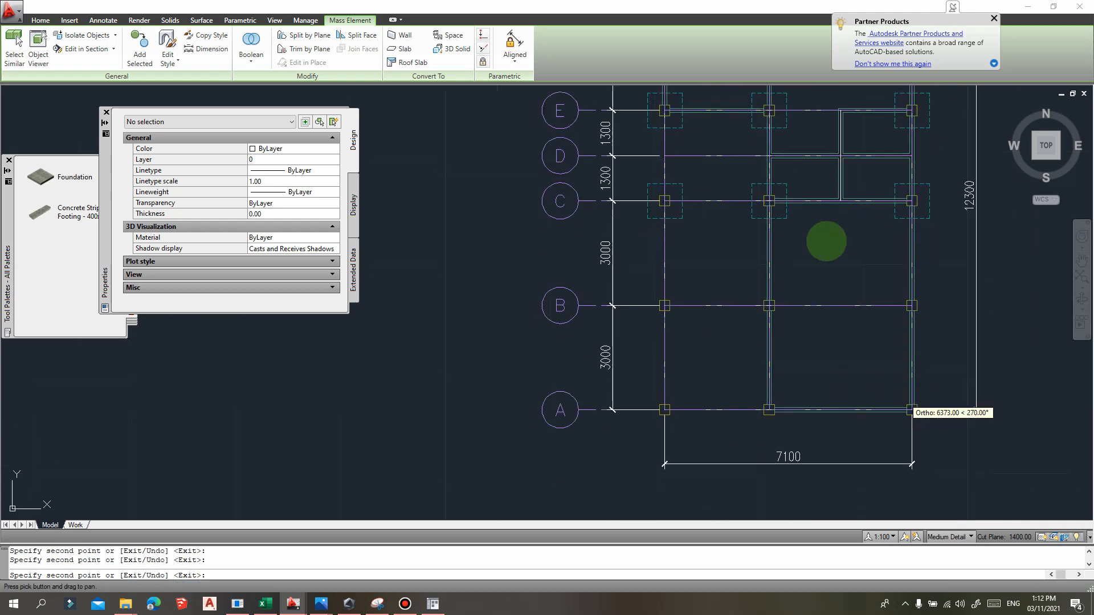
left_click(717, 505)
left_click(821, 506)
left_click(912, 305)
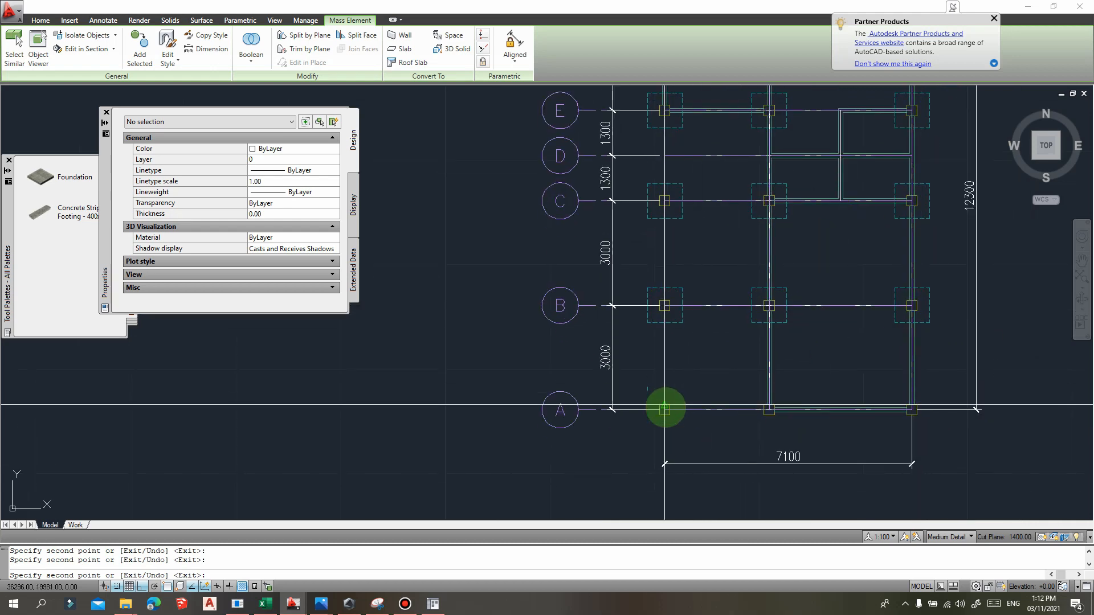
- Place footing copies on the three columns along gridline A and end the copying
left_click(664, 409)
left_click(768, 409)
left_click(912, 409)
key("Return")
scroll(842, 319, "down", 4)
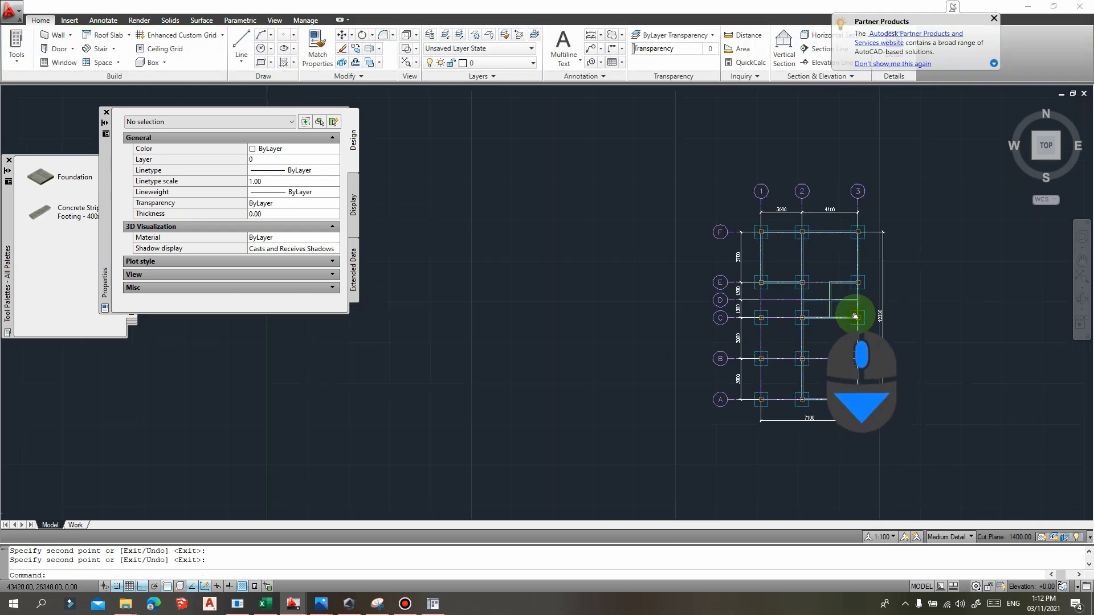
key("Escape")
- Draw a vertical trial strip footing about 2545 long beside the plan with the Concrete Strip Footing - 400x200 tool
scroll(804, 251, "up", 3)
middle_click_drag(840, 274, 795, 177)
middle_click_drag(789, 236, 775, 208)
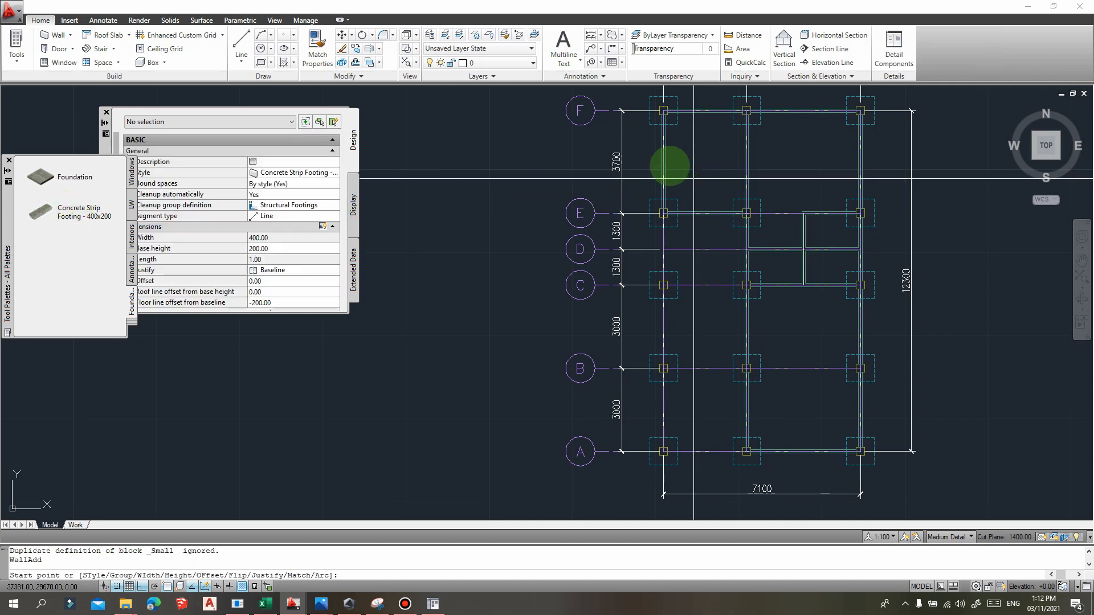
left_click(439, 141)
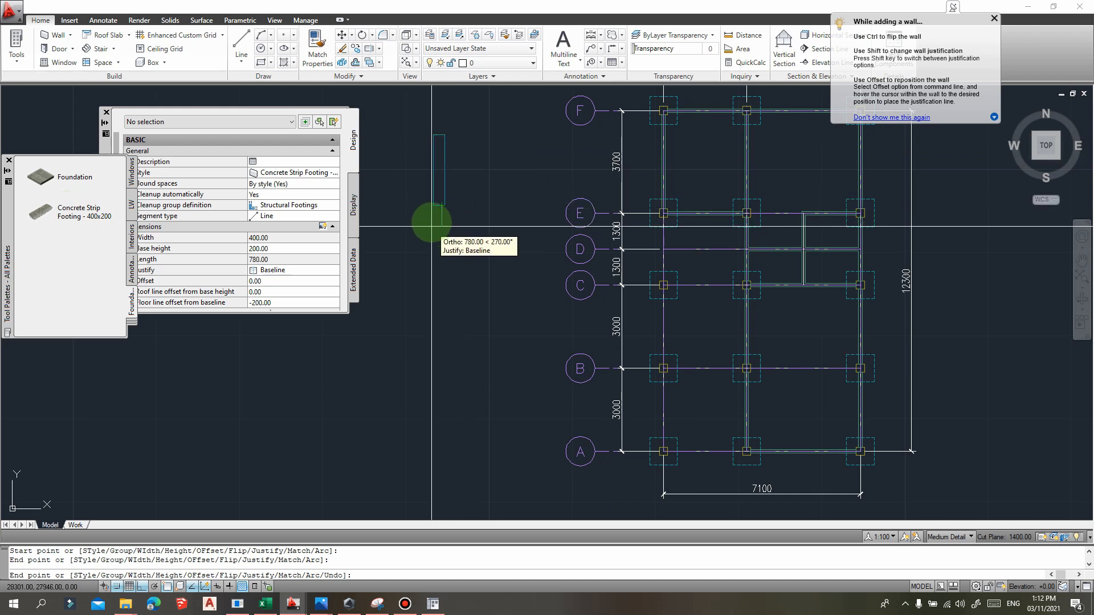
scroll(455, 118, "up", 4)
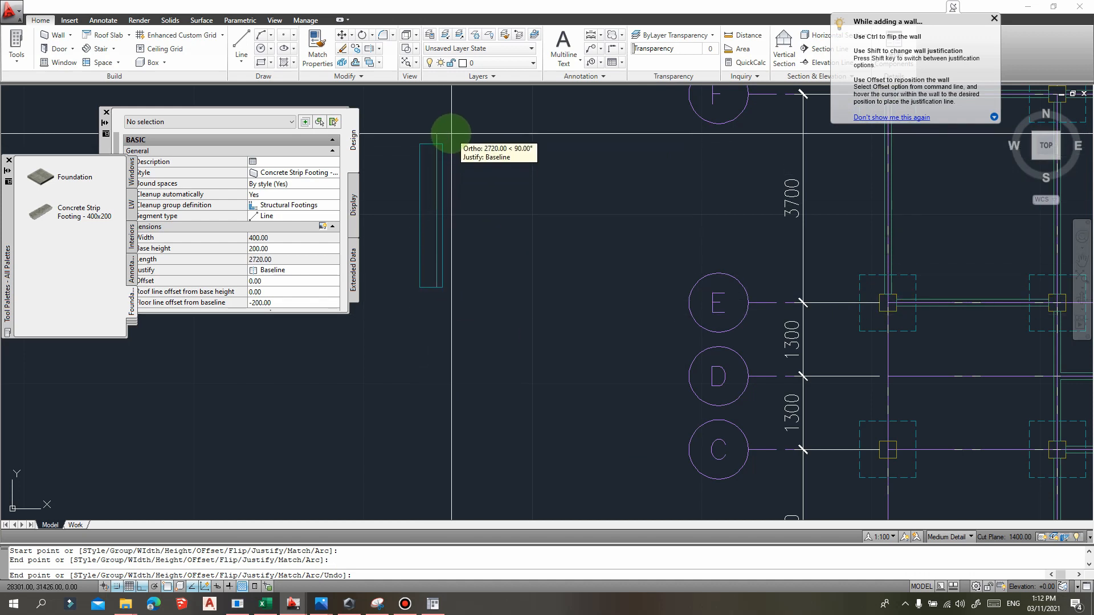
key("Return")
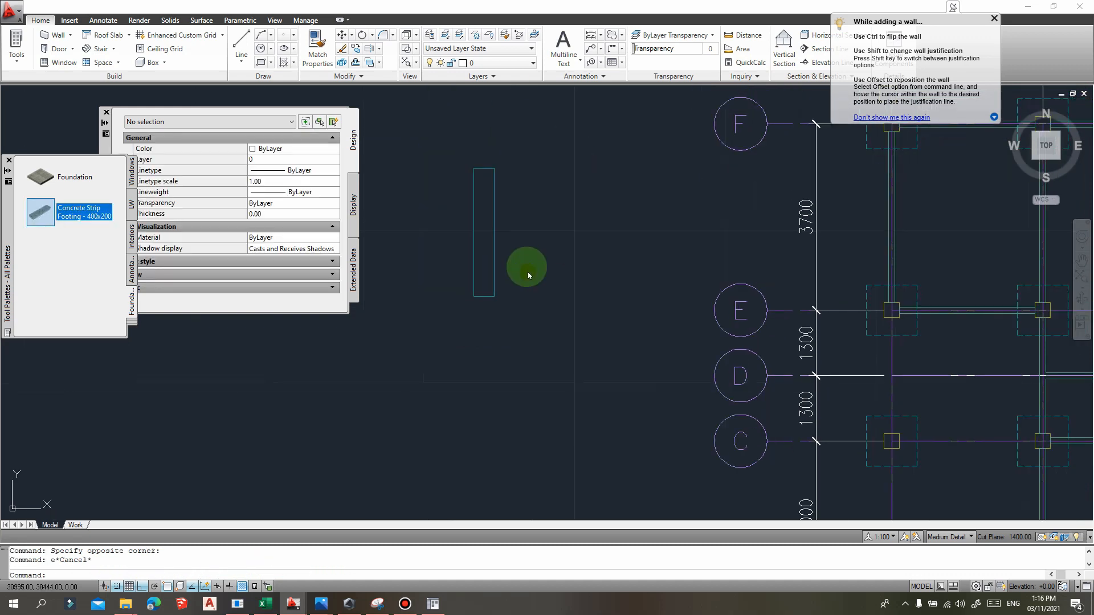
- Select the trial strip footing and examine where its justification line runs
scroll(528, 273, "up", 5)
scroll(532, 288, "down", 4)
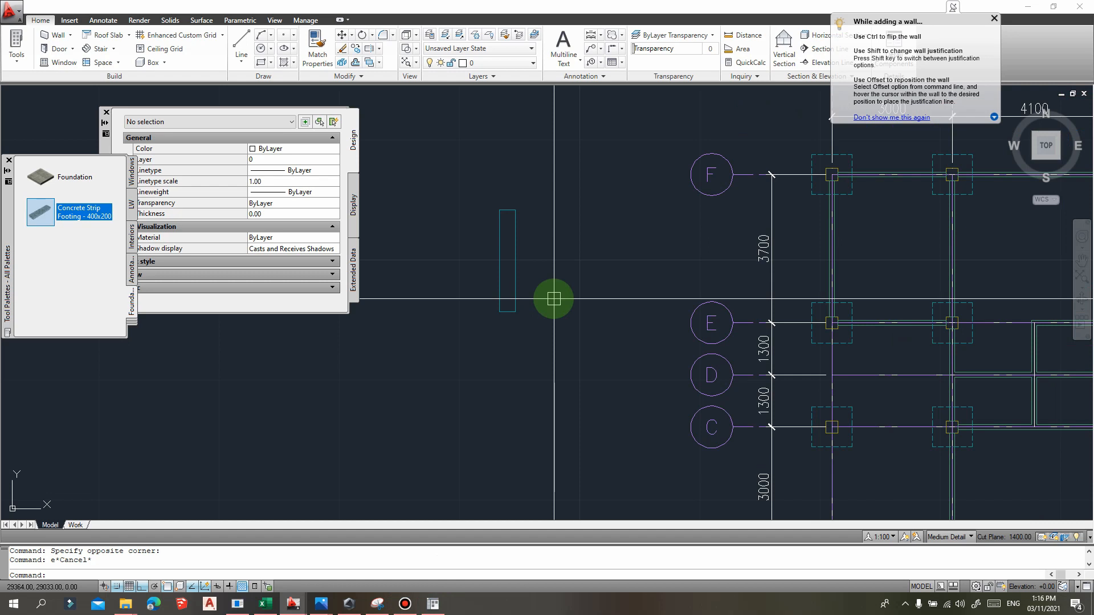
scroll(537, 321, "up", 3)
left_click(536, 328)
left_click(510, 304)
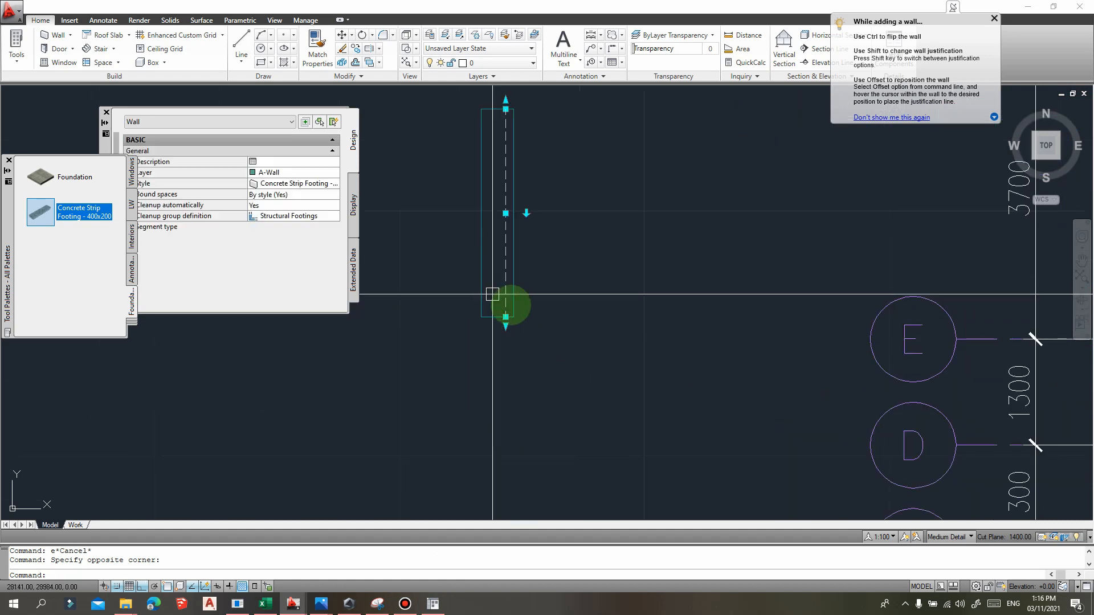
middle_click_drag(512, 305, 518, 354)
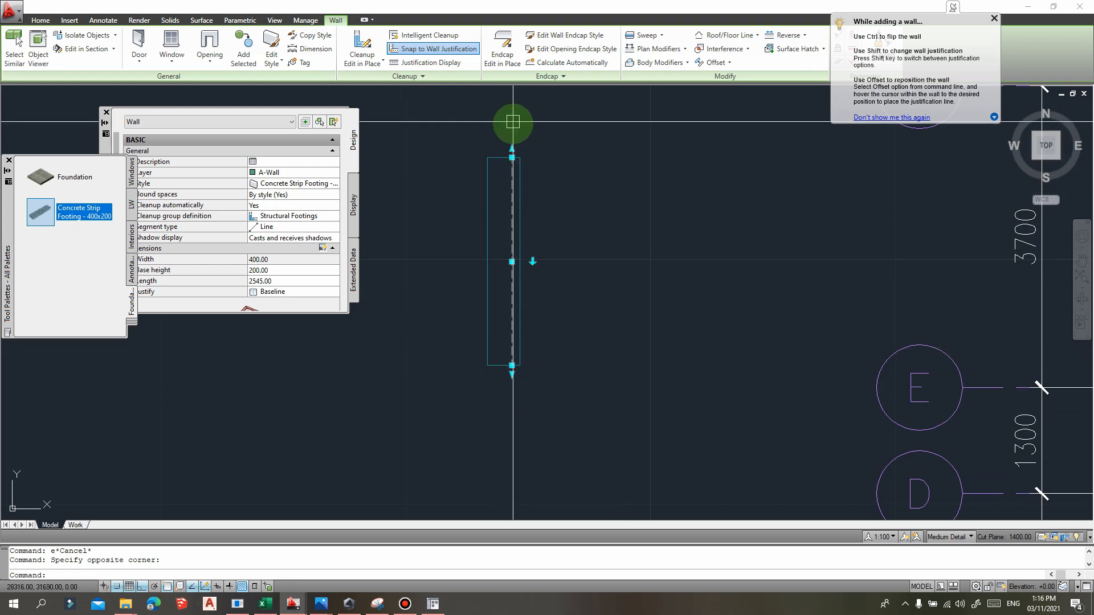
mouse_move(512, 325)
middle_mouse_down()
mouse_move(549, 251)
mouse_move(557, 313)
middle_mouse_up()
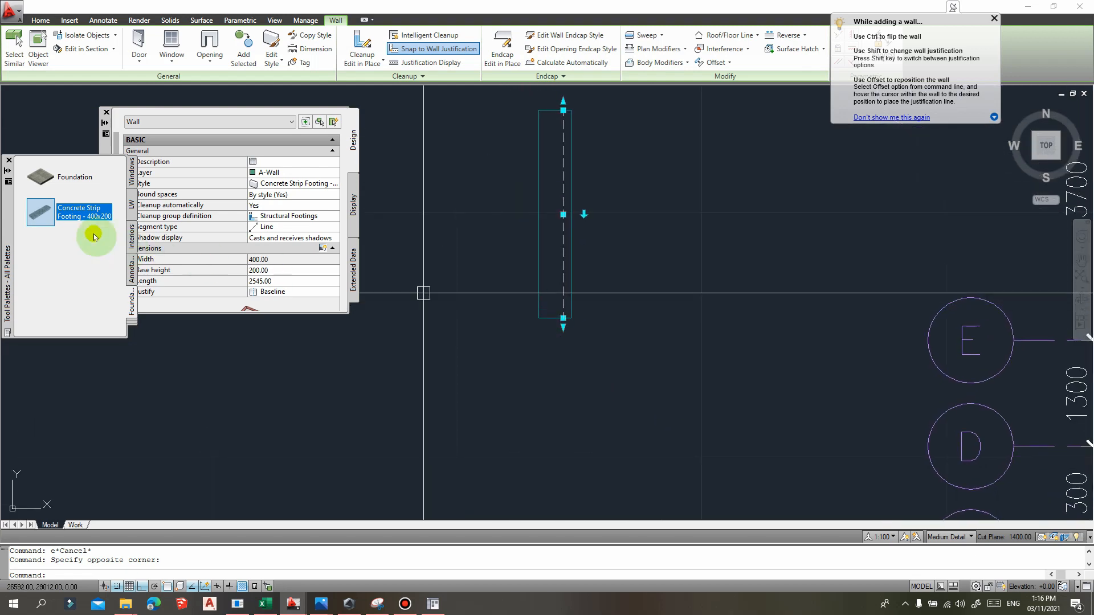
- Set the justification to Center in the tool properties of Concrete Strip Footing - 400x200
right_click(82, 220)
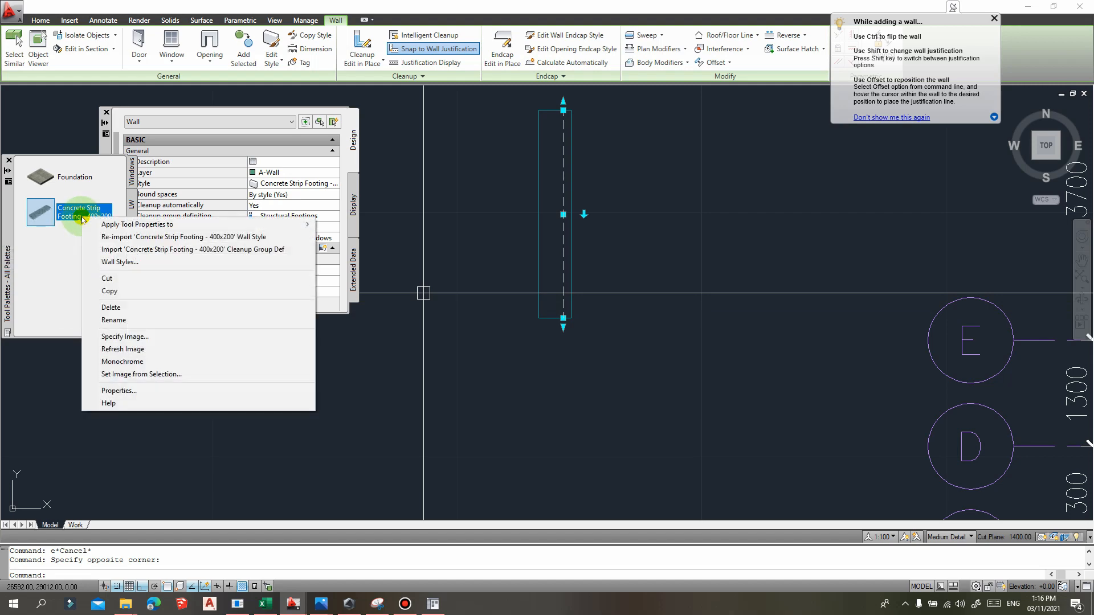
left_click(122, 391)
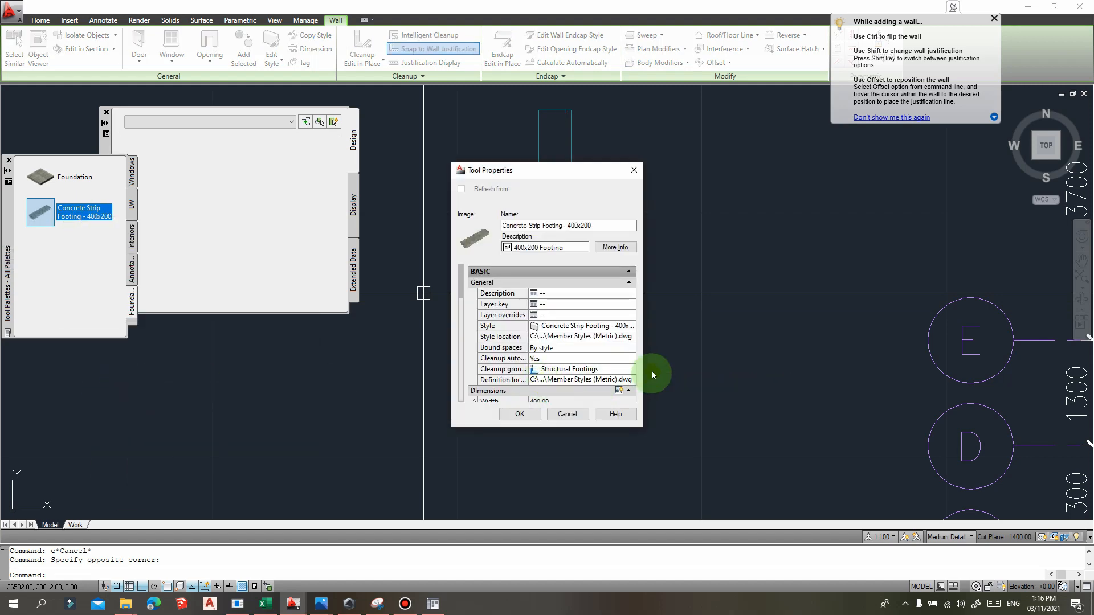
scroll(571, 337, "down", 4)
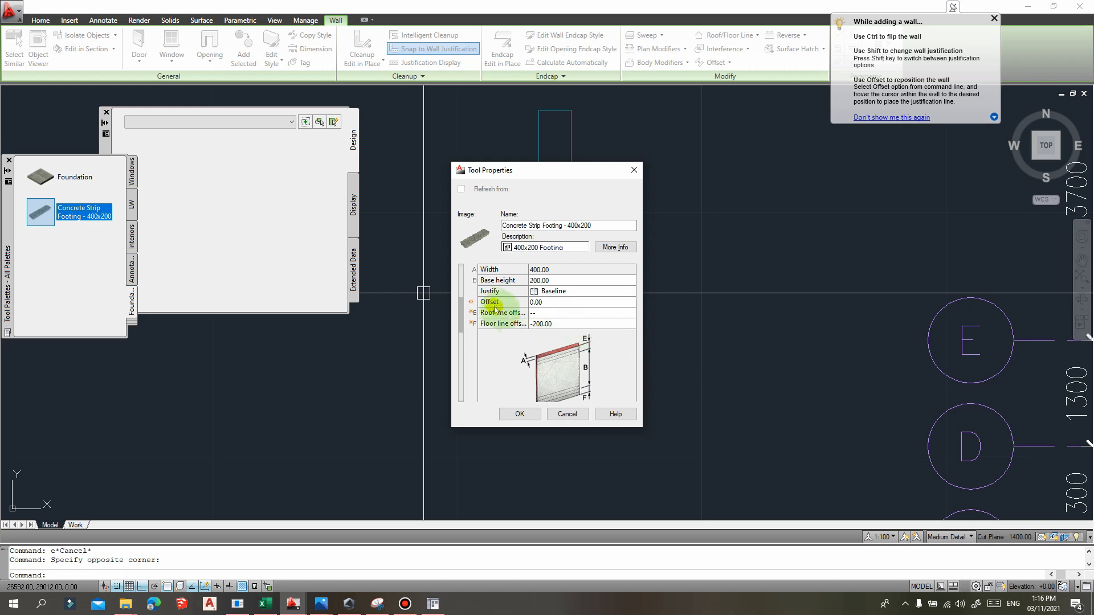
left_click(570, 294)
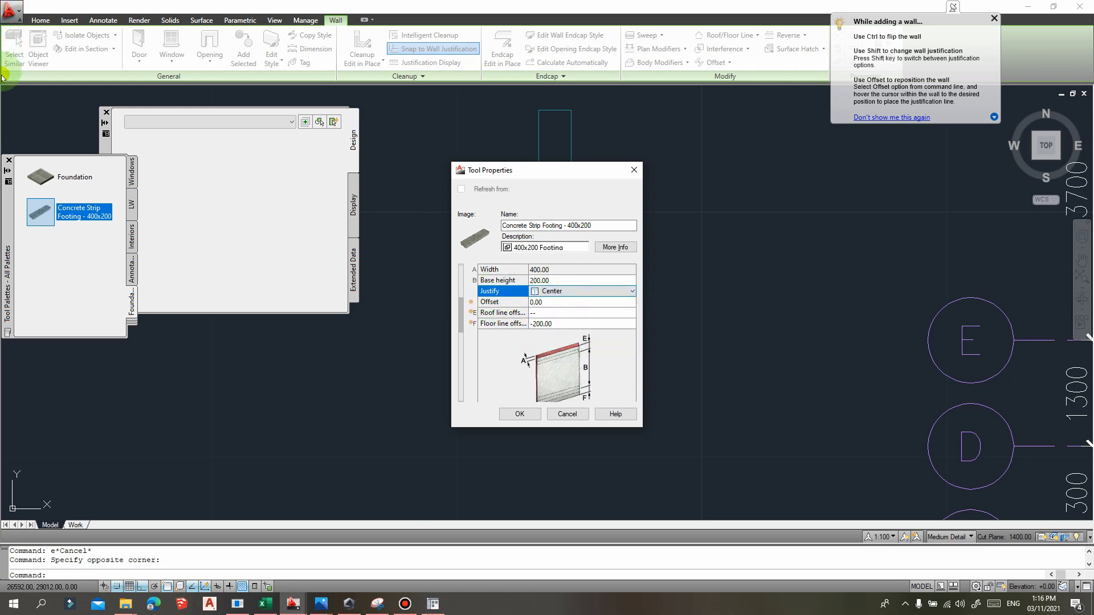
left_click(522, 414)
- Erase the vertical trial strip footing beside the plan
left_click(594, 344)
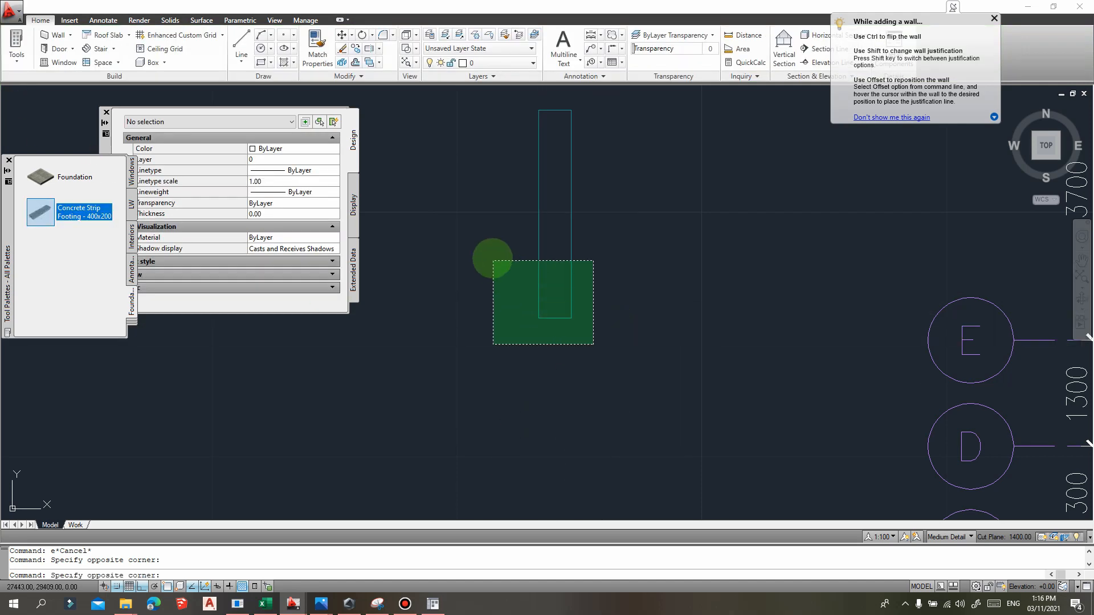
left_click(493, 261)
type("e")
key("Return")
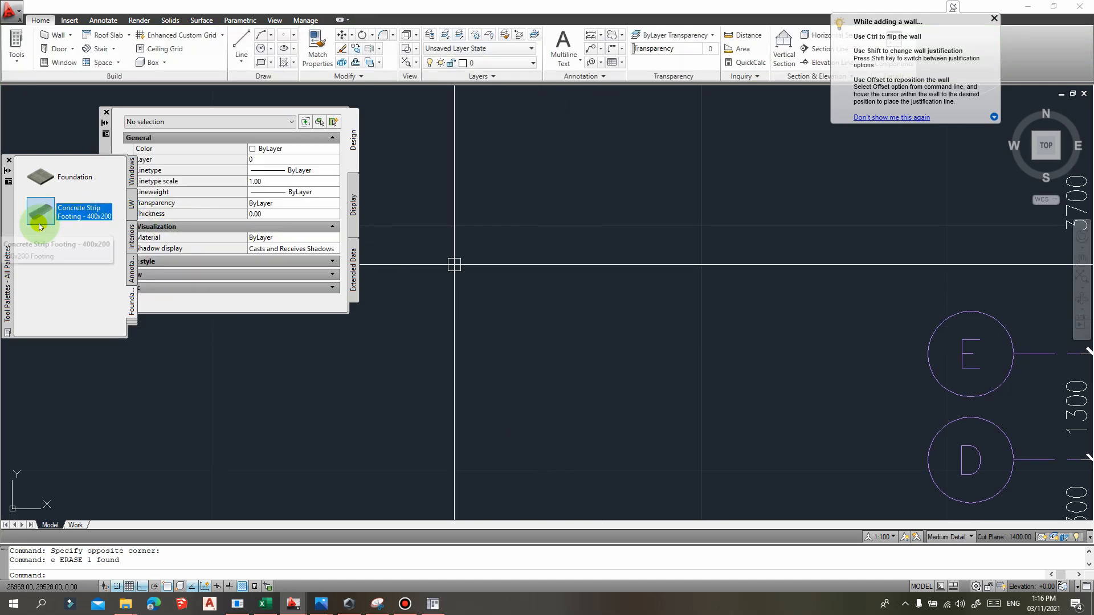
- Draw a centre-justified L-shaped test strip footing with a vertical leg about 1262 long, and check the justification lines of its segments
left_click(457, 245)
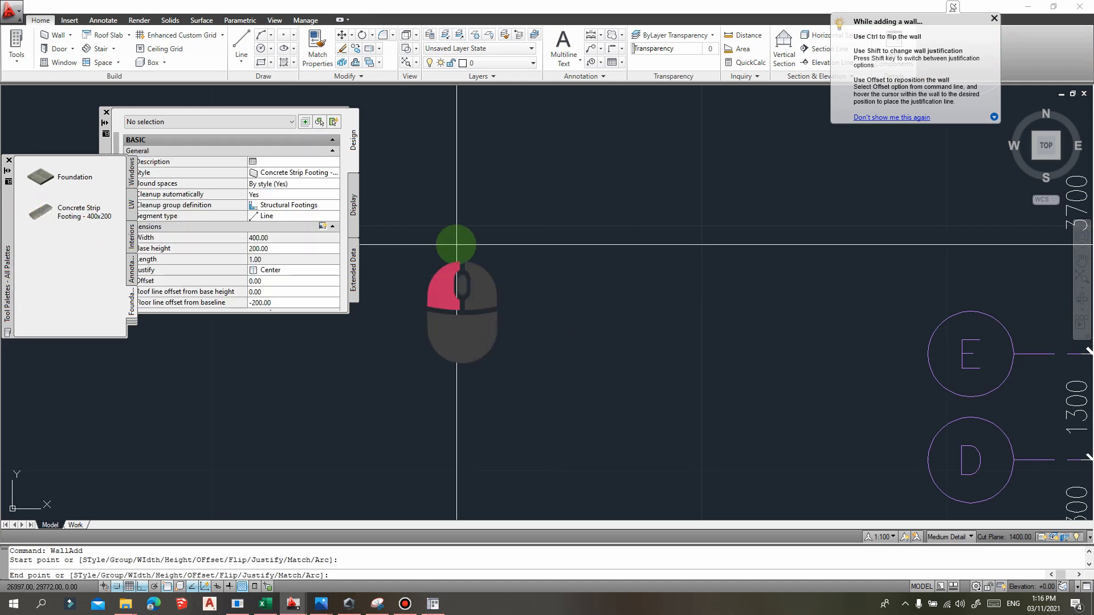
left_click(595, 245)
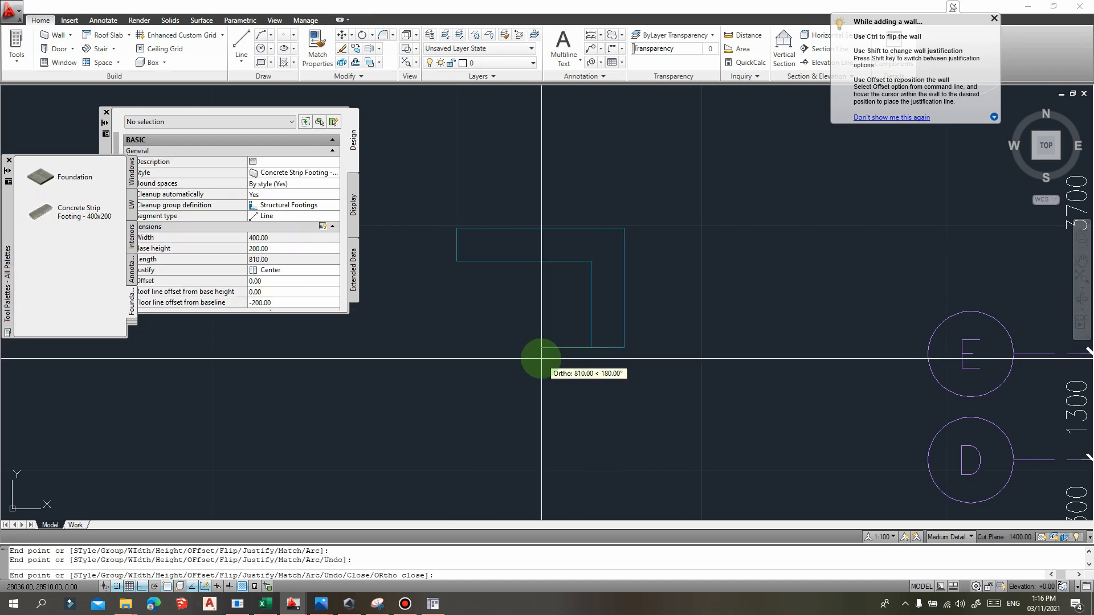
key("Escape")
key("Escape")
left_click(625, 336)
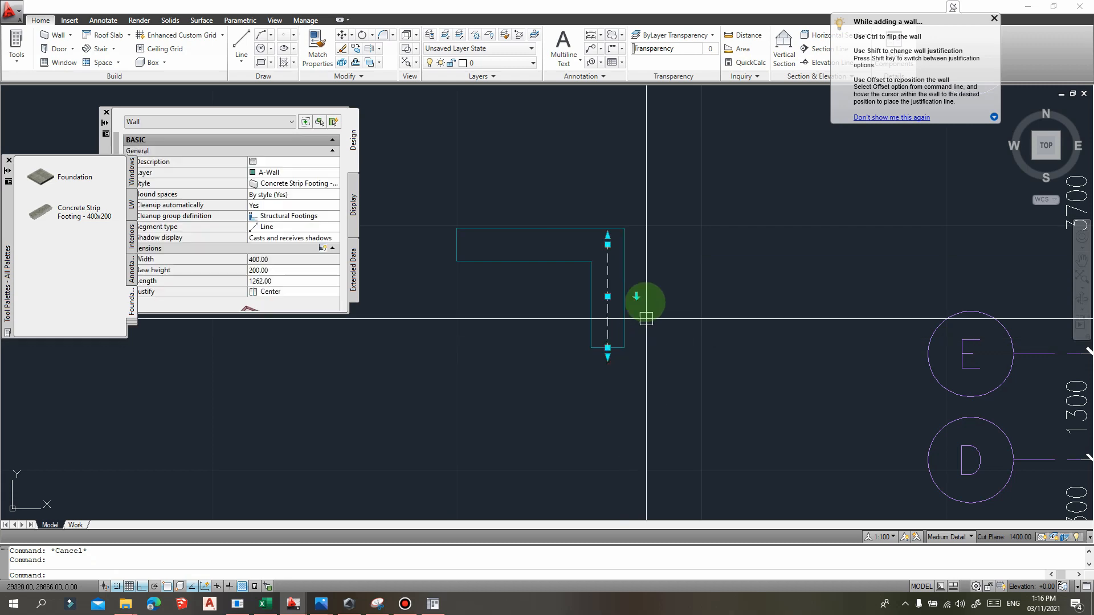
left_click(530, 239)
key("Escape")
- Erase both segments of the L-shaped test strip footing
left_click(665, 360)
left_click(559, 182)
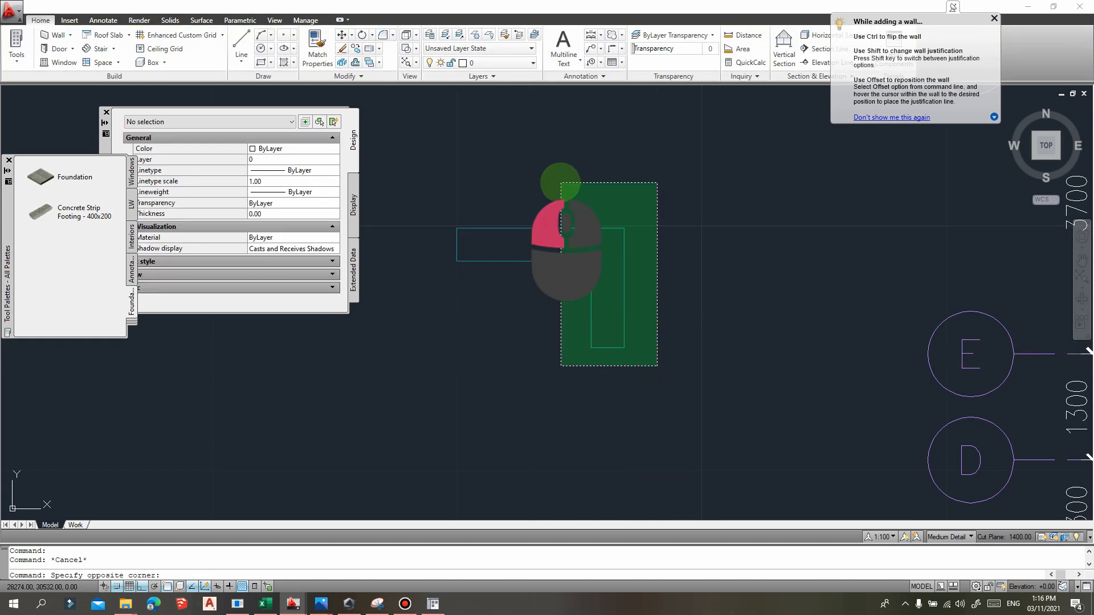
middle_click_drag(581, 288, 505, 313)
type("e")
key("Return")
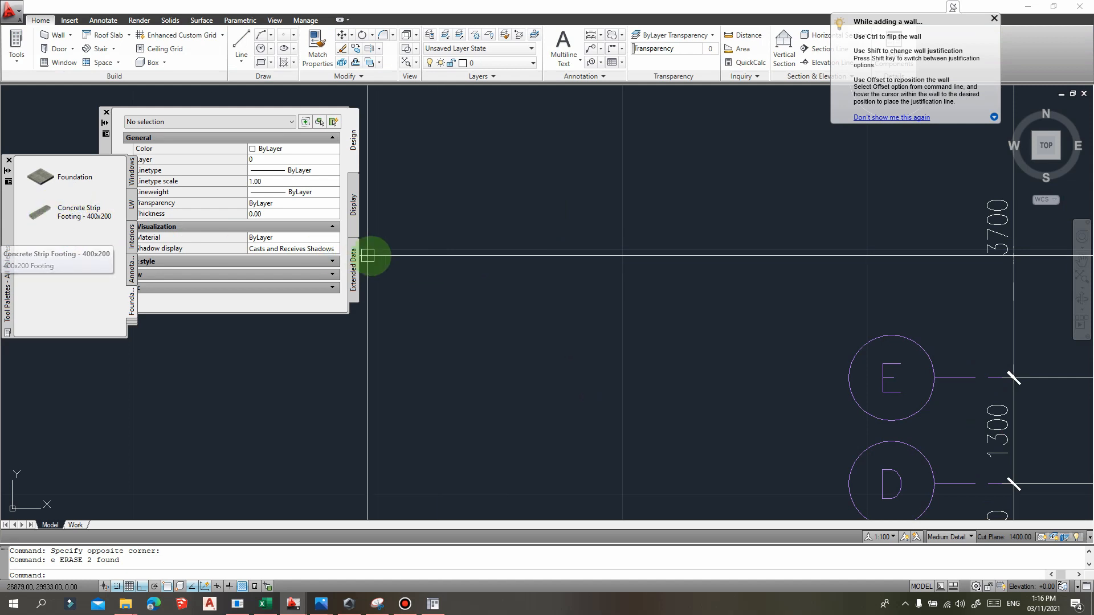
- Draw a centre-justified 400x200 concrete strip footing along grid F, between the column faces at grids 1 and 2
scroll(621, 268, "down", 4)
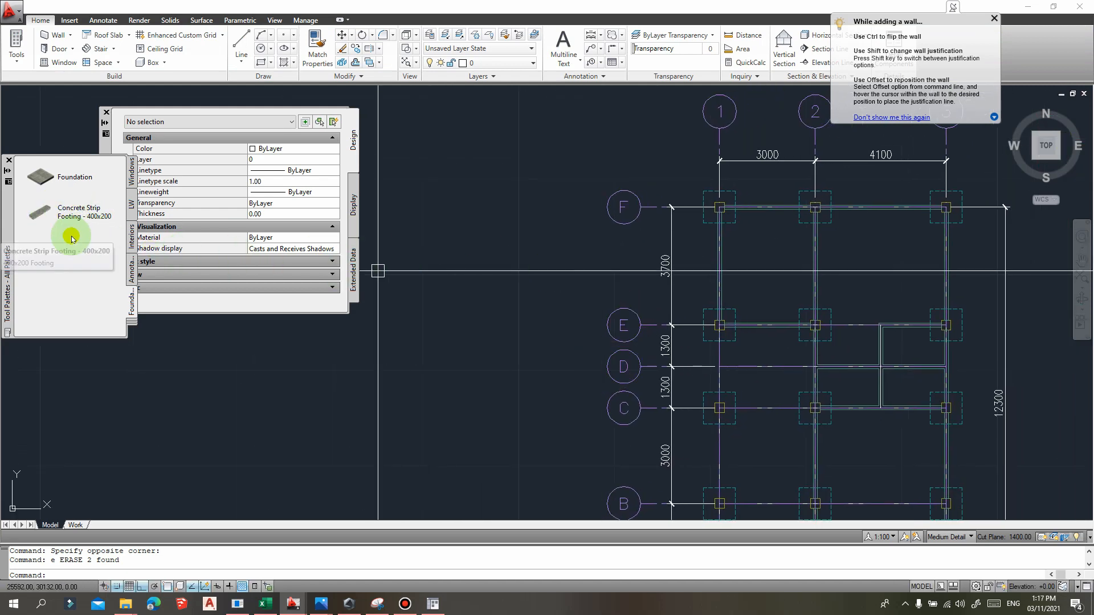
middle_click_drag(940, 237, 724, 203)
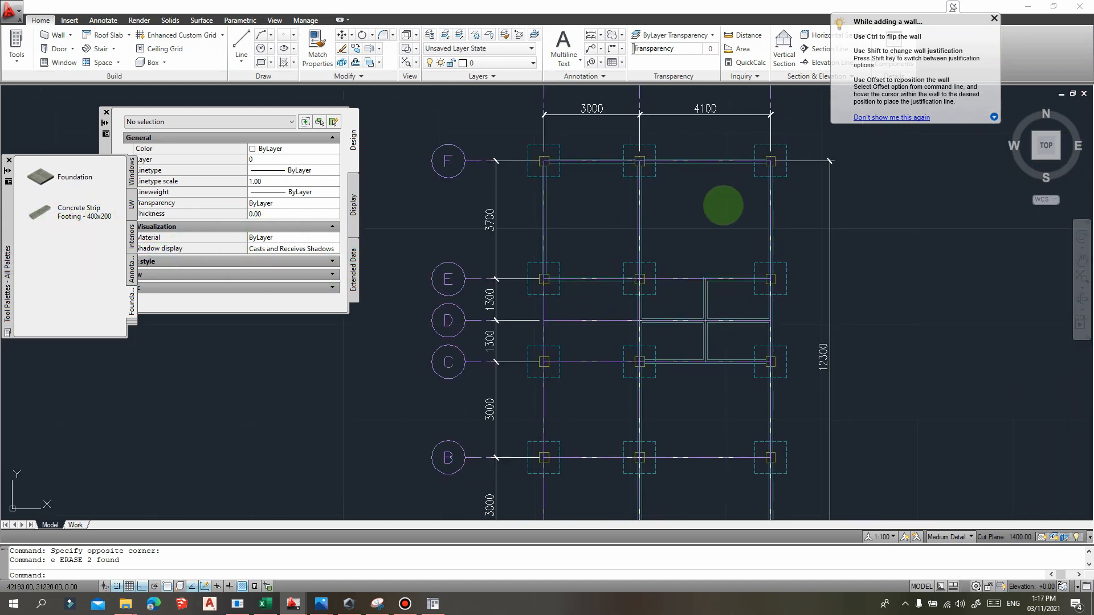
scroll(520, 166, "up", 3)
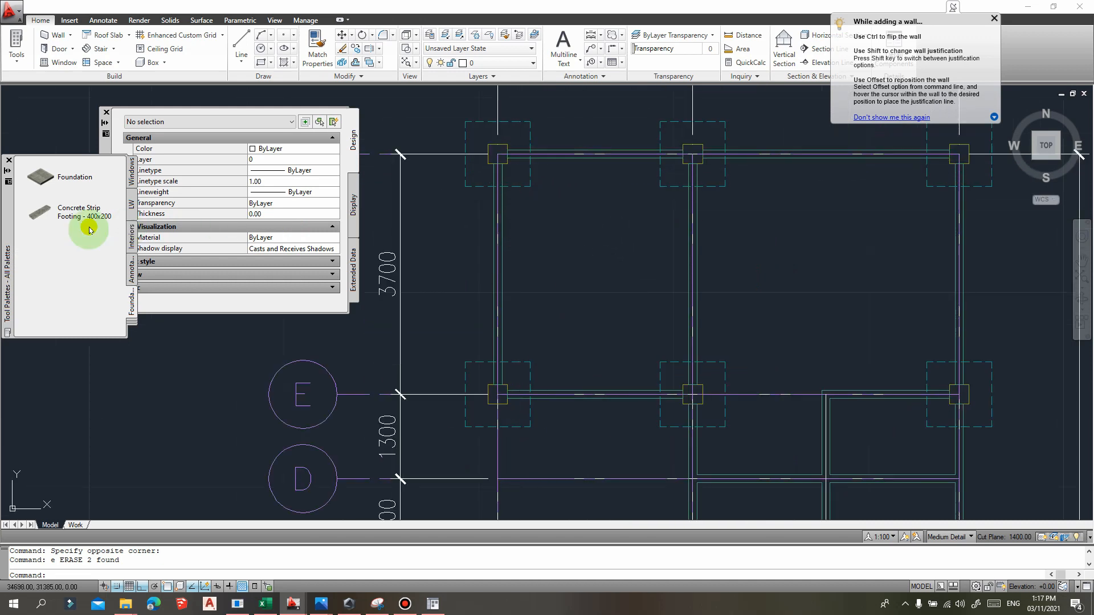
middle_click_drag(530, 209, 587, 215)
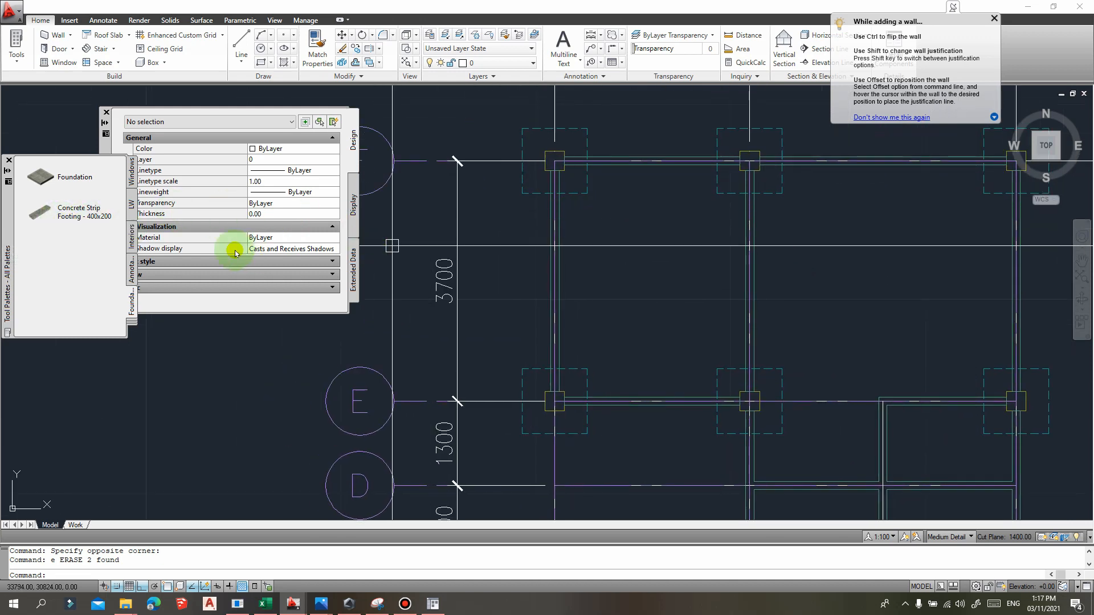
left_click(67, 215)
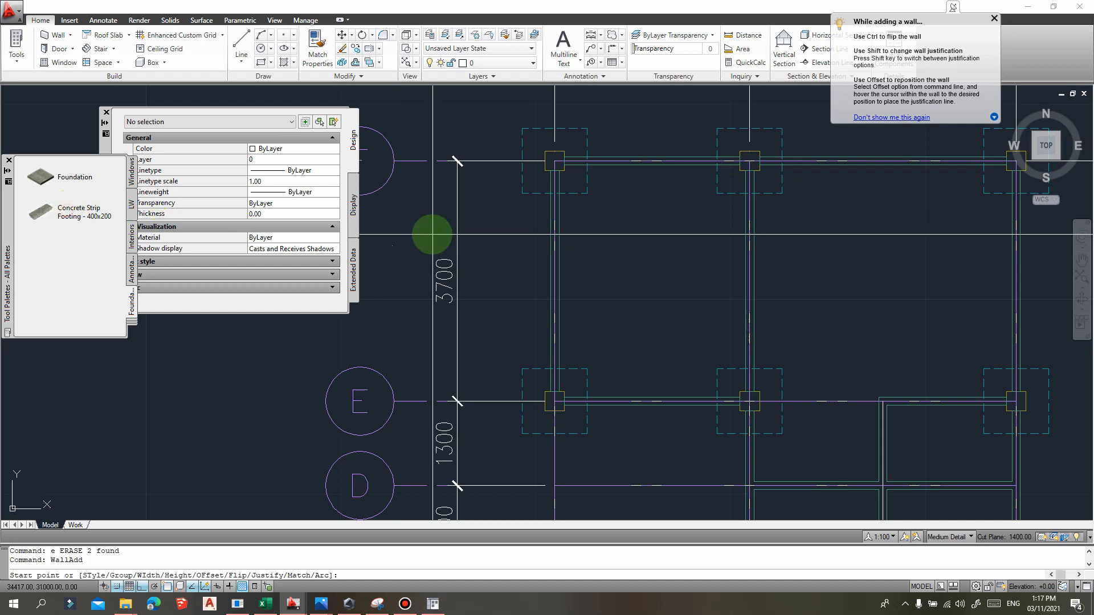
scroll(587, 162, "up", 2)
left_click(557, 164)
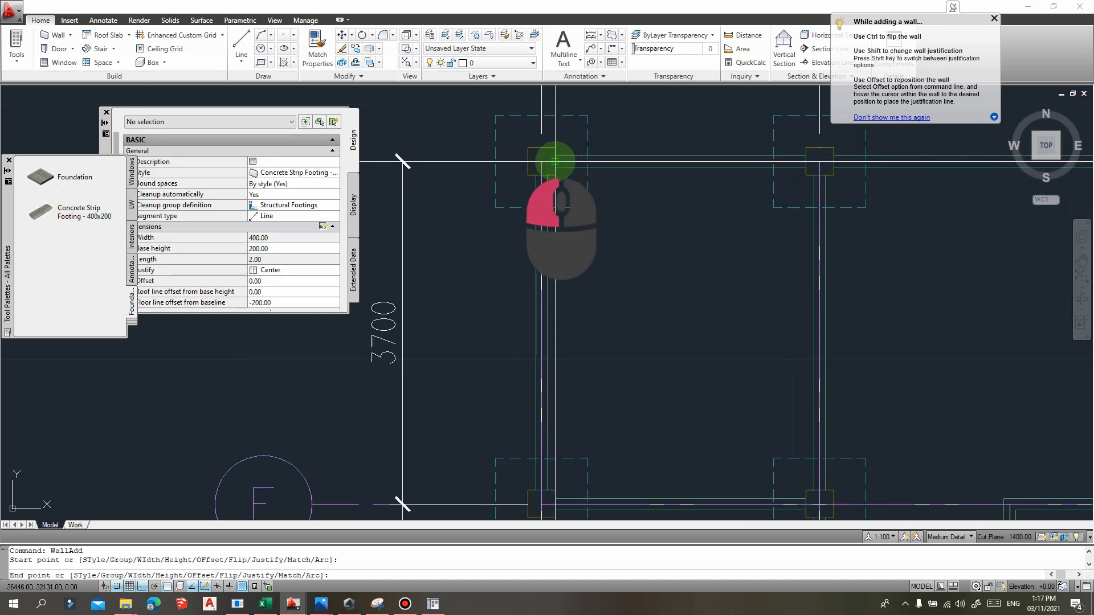
left_click(805, 162)
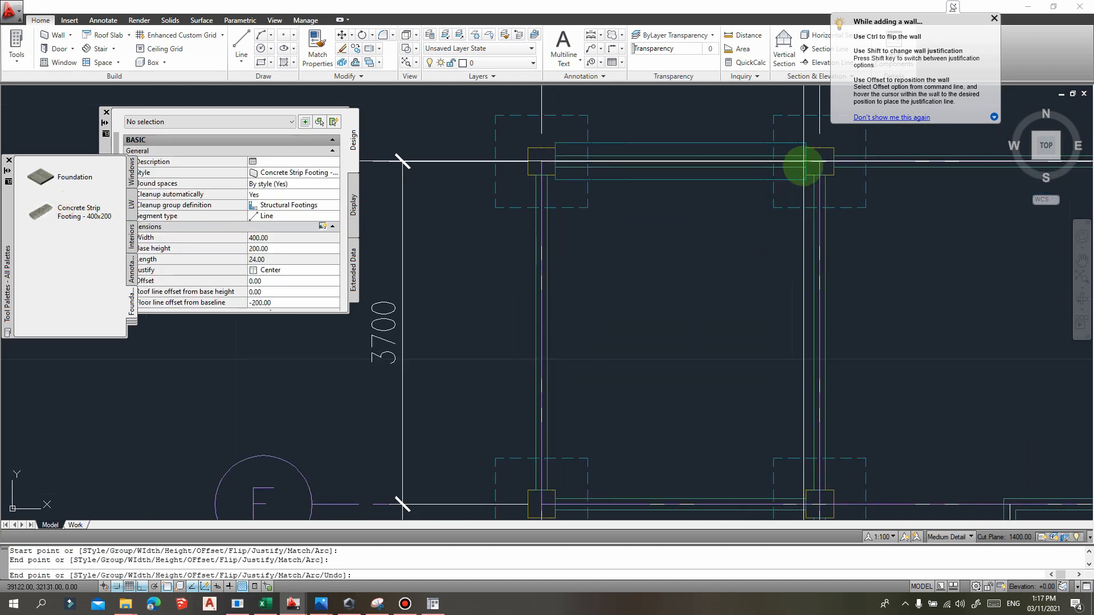
key("Return")
middle_click_drag(682, 175, 665, 207)
key("Escape")
- Examine the linetype of the new strip footing on grid F at close and wider view scales
scroll(640, 169, "up", 6)
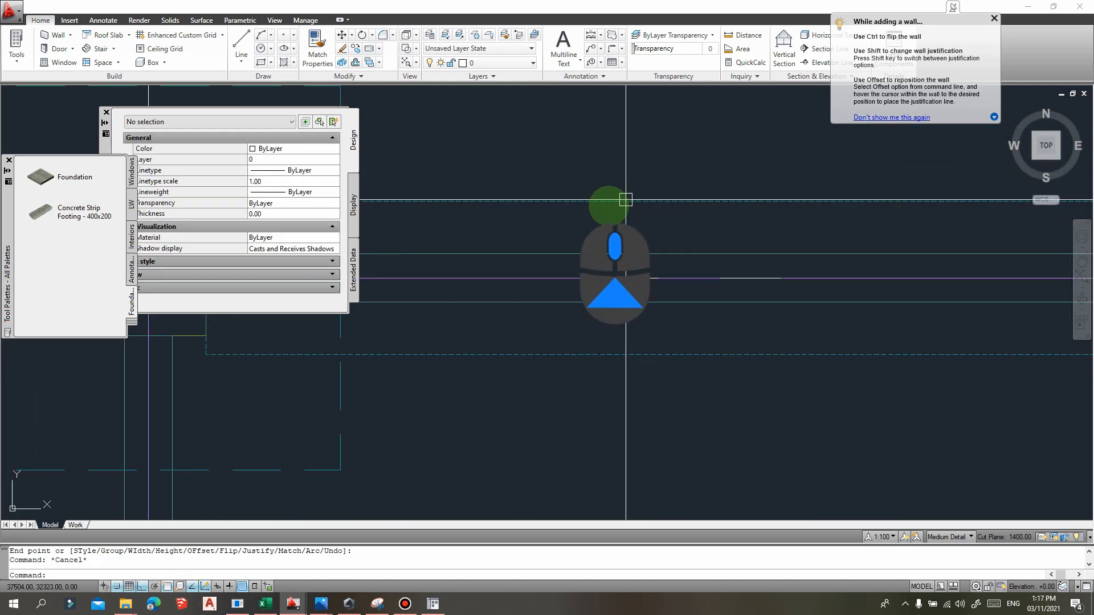
scroll(580, 187, "down", 3)
scroll(574, 214, "up", 4)
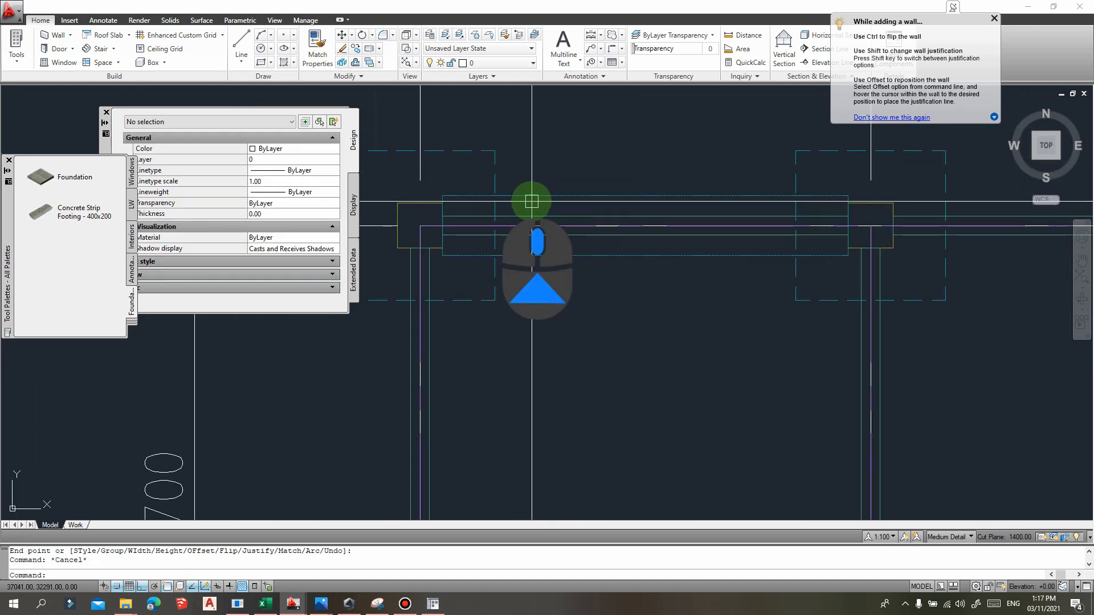
scroll(654, 264, "down", 3)
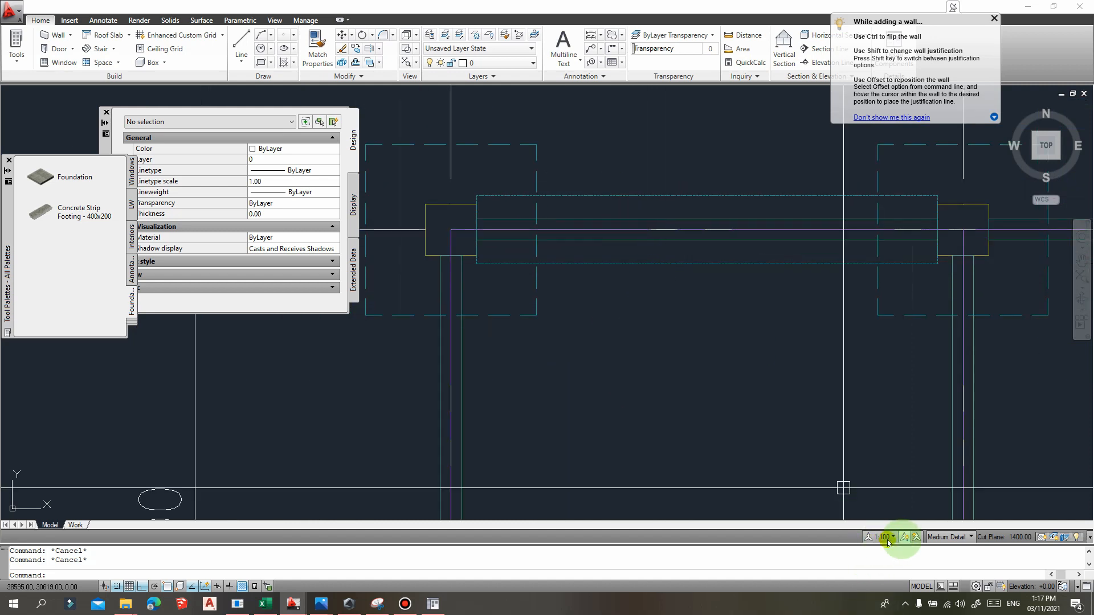
middle_click_drag(663, 338, 627, 327)
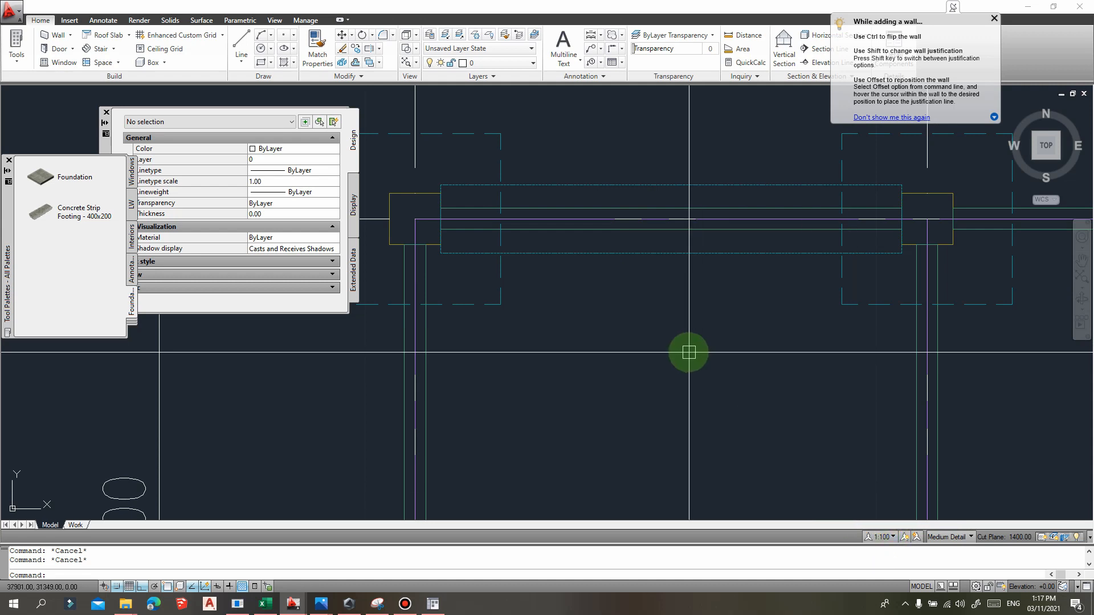
scroll(601, 260, "down", 3)
scroll(600, 260, "up", 3)
middle_click_drag(567, 243, 581, 227)
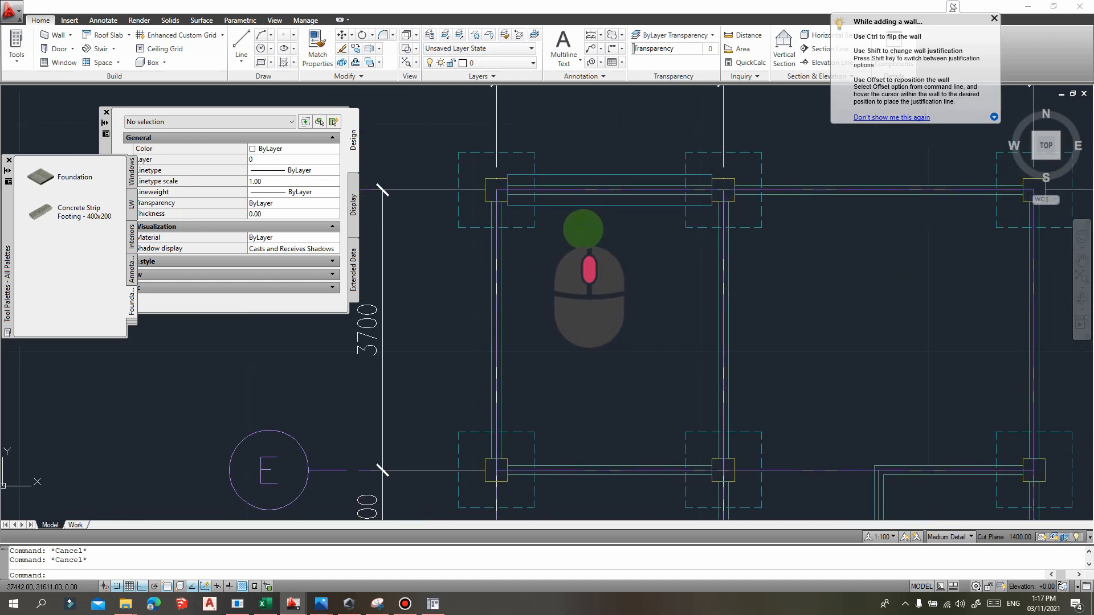
- Set the Below Cut Plane linetype scale to 5 in the Plan display override of the Concrete Strip Footing - 400x200 wall style
scroll(593, 214, "up", 3)
left_click(601, 199)
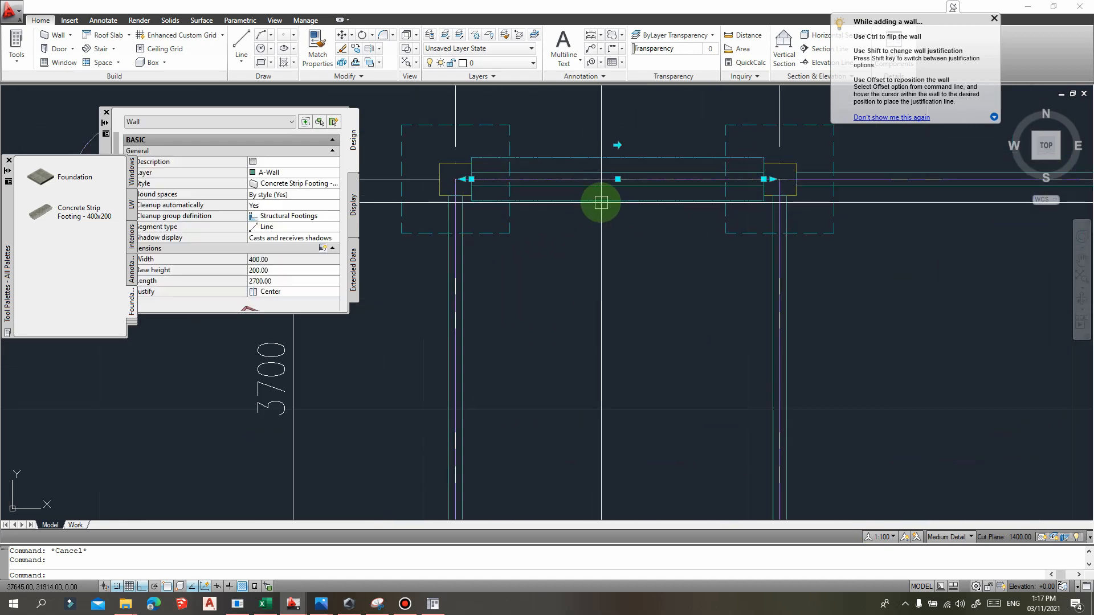
right_click(565, 204)
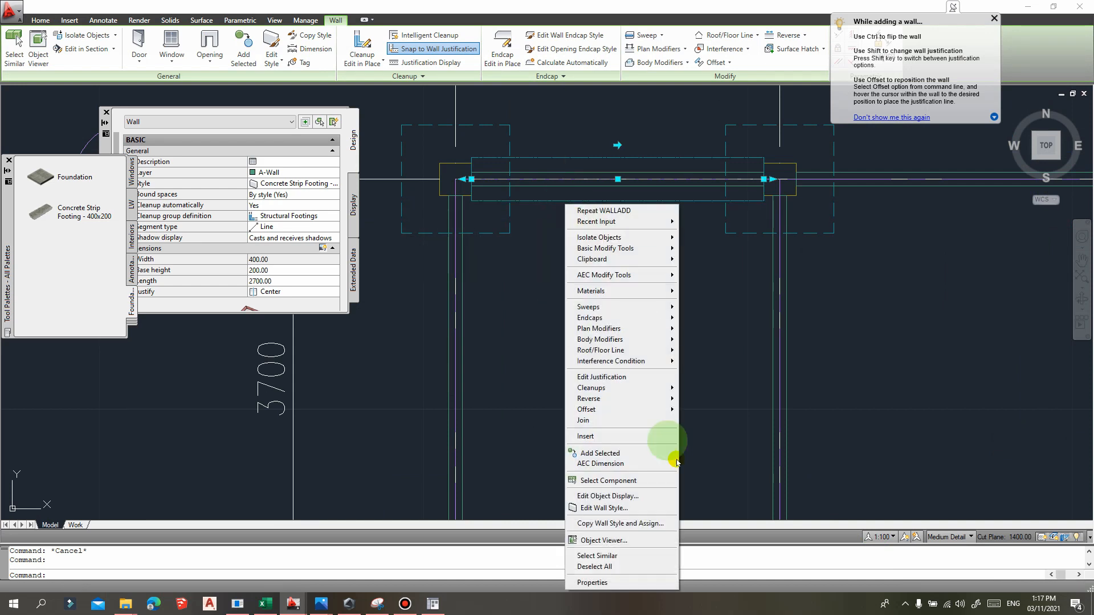
left_click(598, 509)
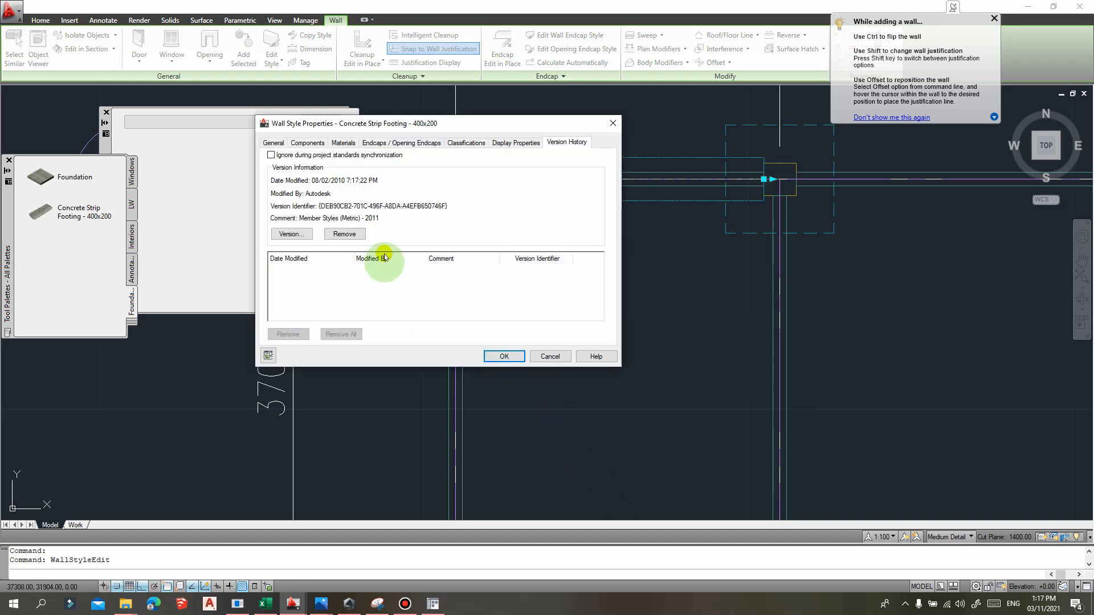
left_click(513, 143)
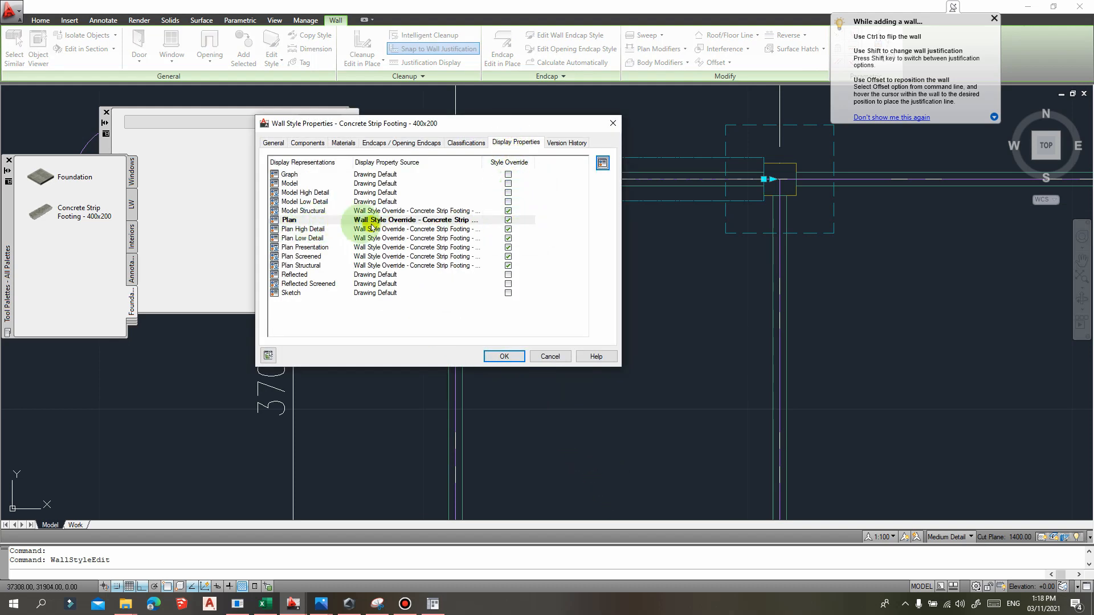
double_click(510, 223)
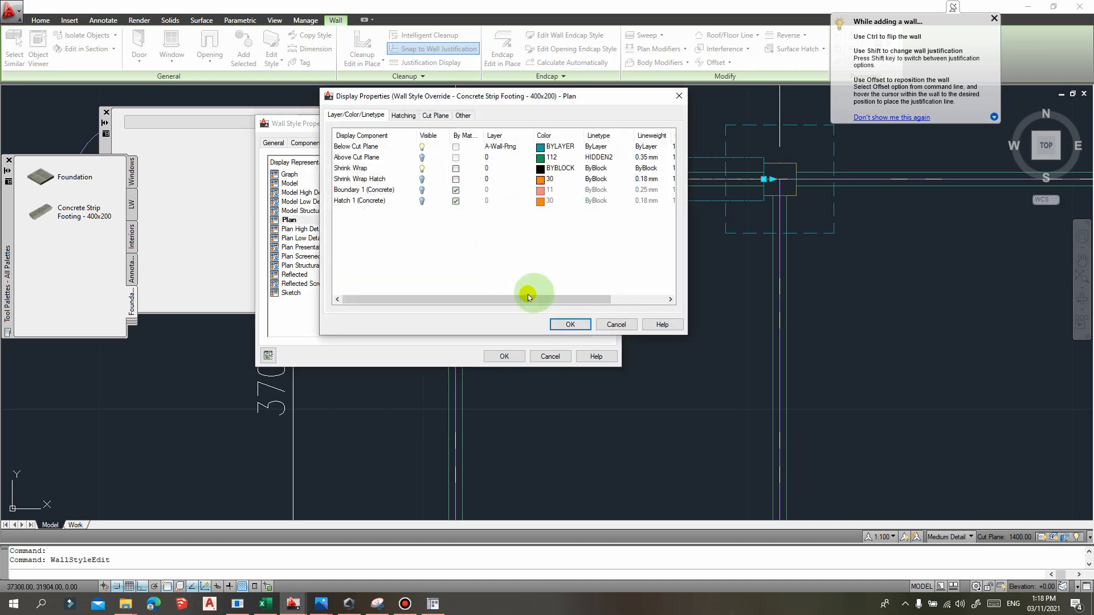
left_click_drag(528, 297, 494, 302)
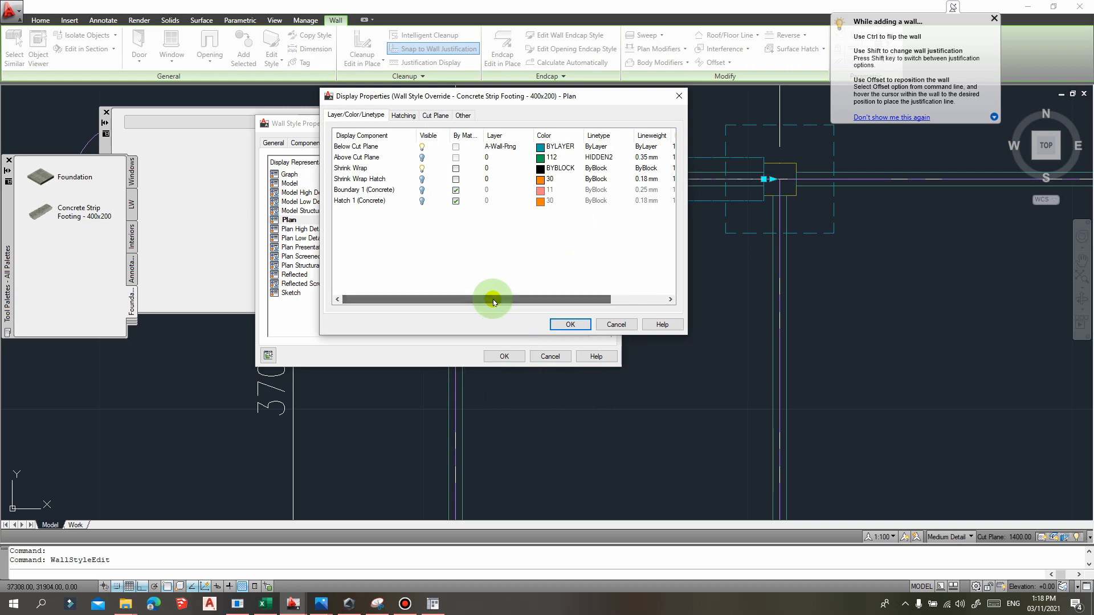
left_click(354, 147)
left_click_drag(470, 298, 564, 297)
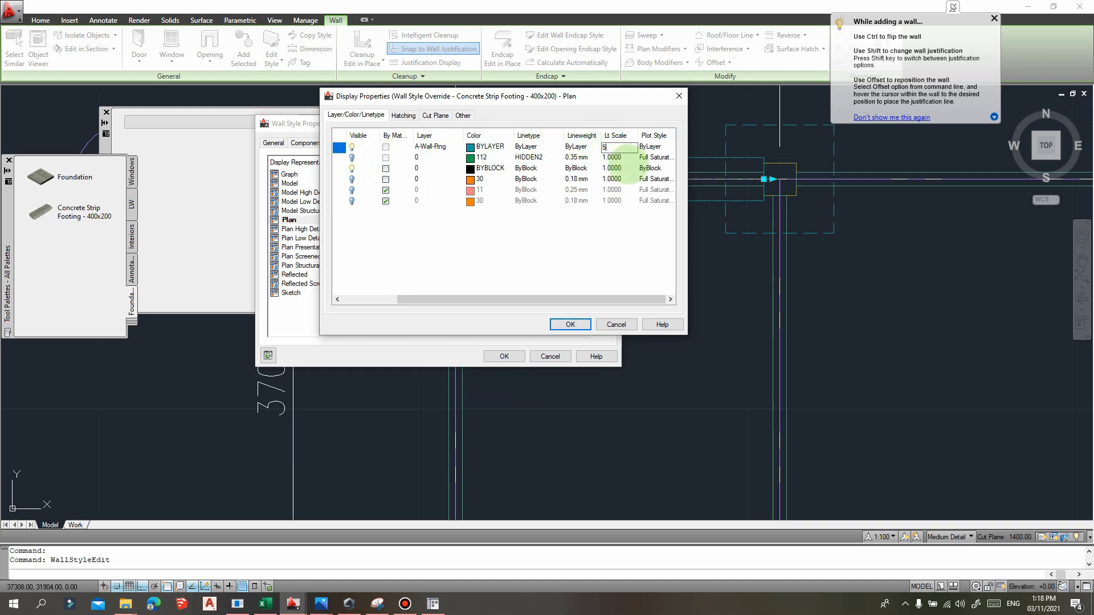
left_click(569, 325)
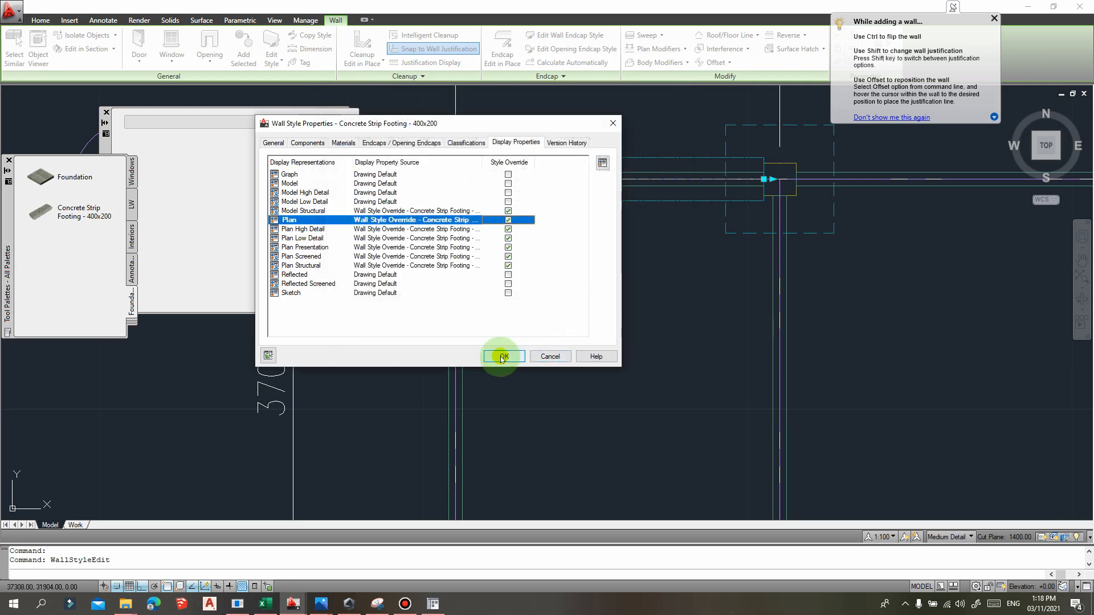
left_click(505, 356)
- Set the Below Cut Plane linetype scale to 8 in the strip footing wall style's Plan display override
scroll(613, 280, "down", 3)
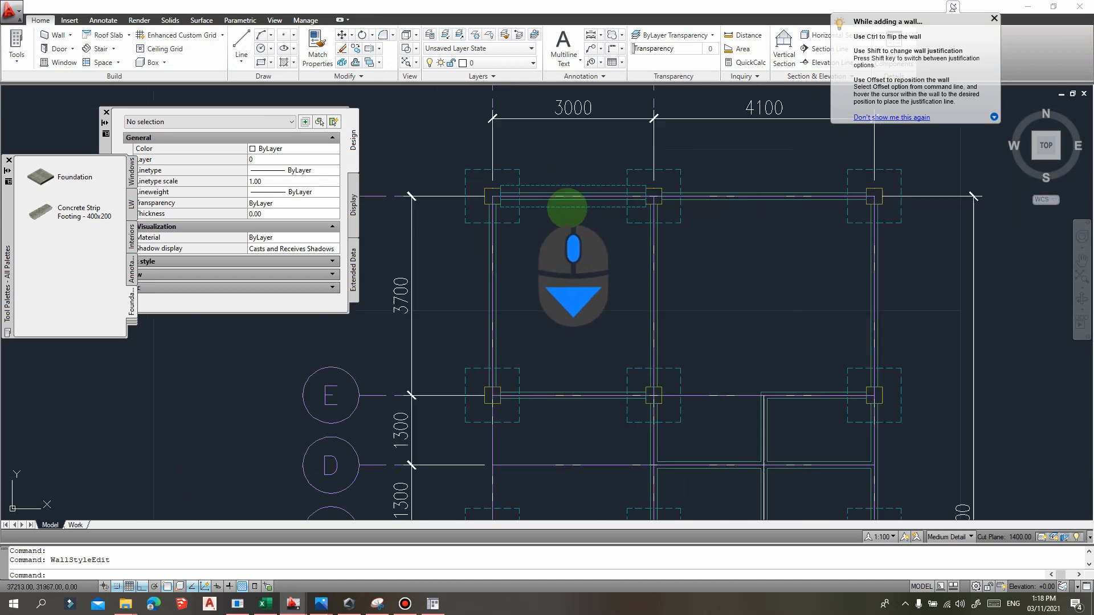
scroll(592, 228, "up", 4)
left_click(606, 222)
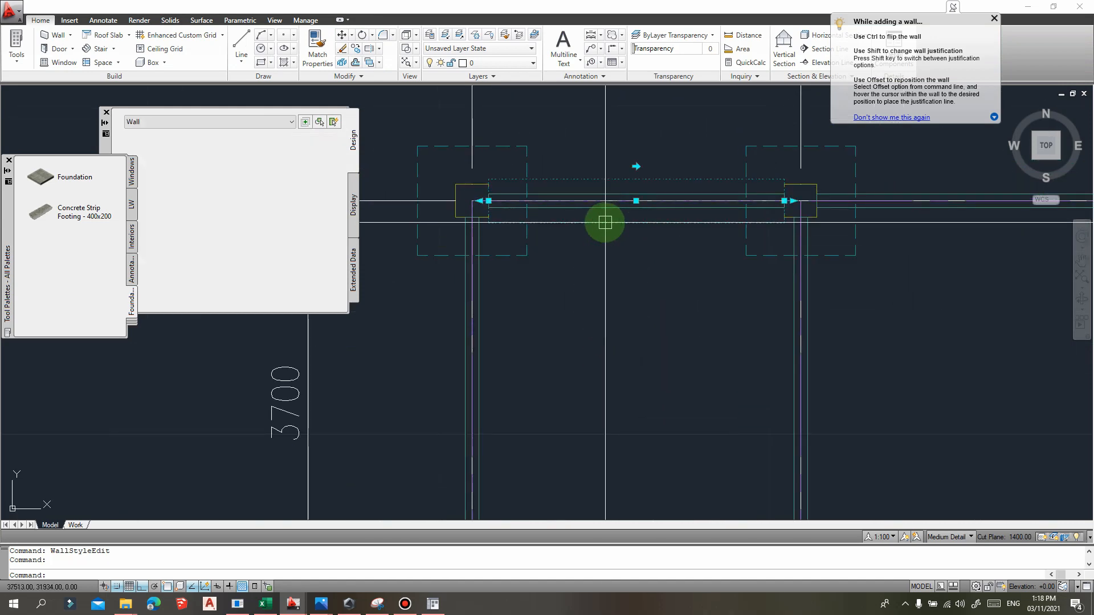
right_click(605, 206)
left_click(670, 511)
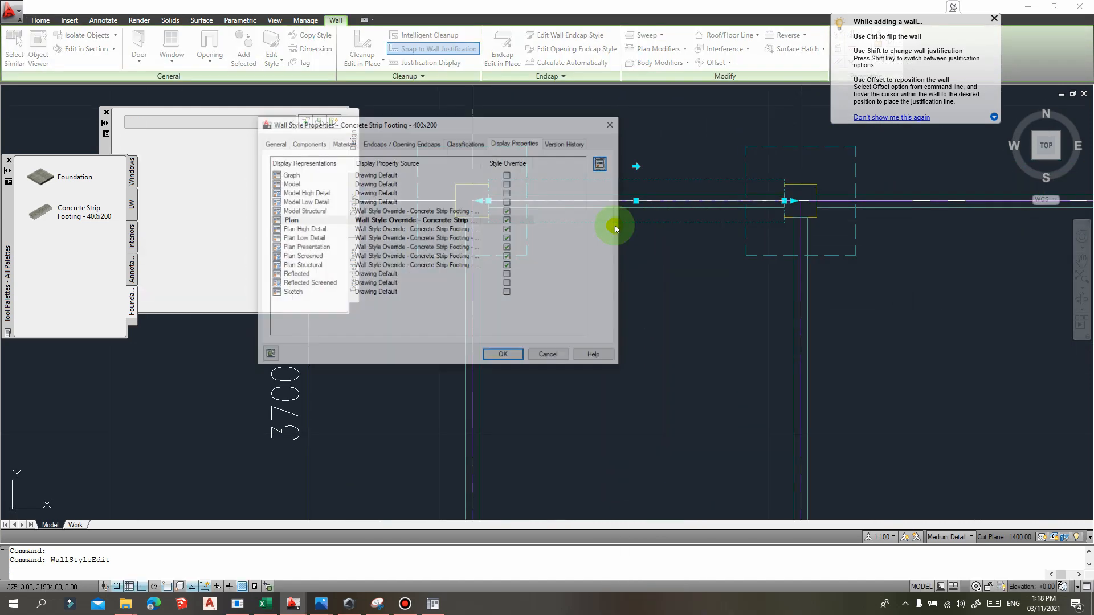
left_click(507, 221)
left_click_drag(505, 300, 559, 299)
left_click(613, 147)
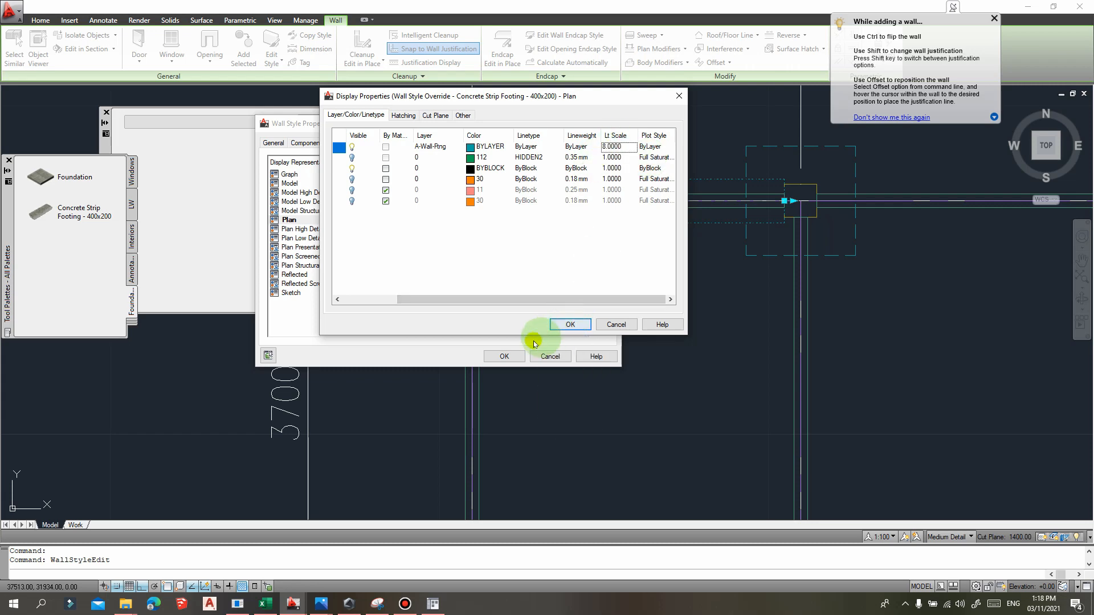
type("8.0000")
left_click(556, 325)
left_click(504, 356)
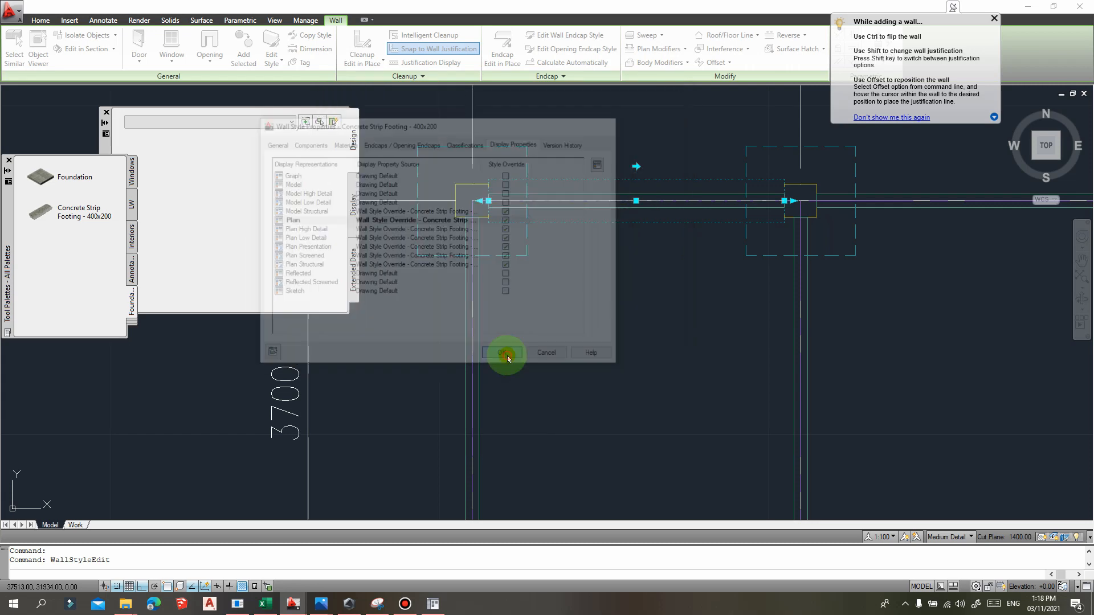
- Draw a 400x200 strip footing along grid F between the column faces at grids 2 and 3
scroll(606, 159, "down", 5)
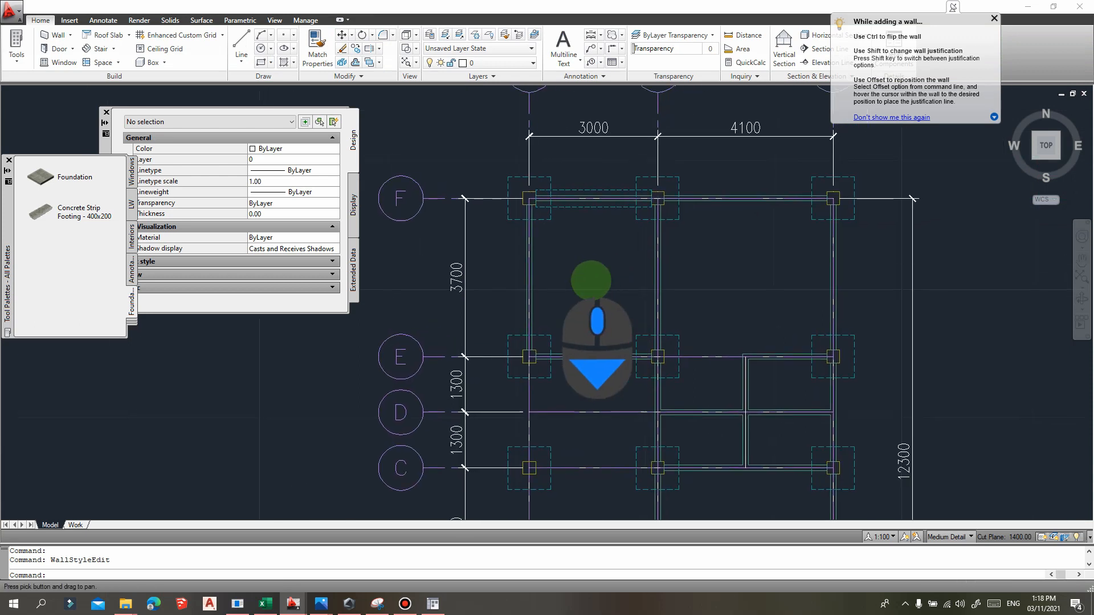
scroll(587, 190, "up", 2)
scroll(587, 190, "up", 2)
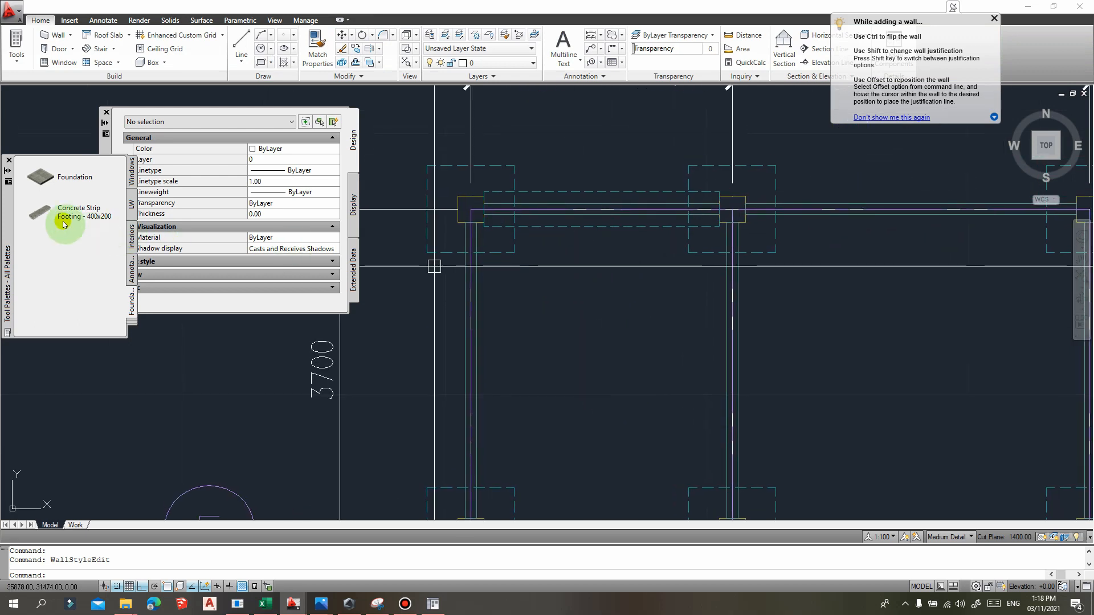
left_click(47, 216)
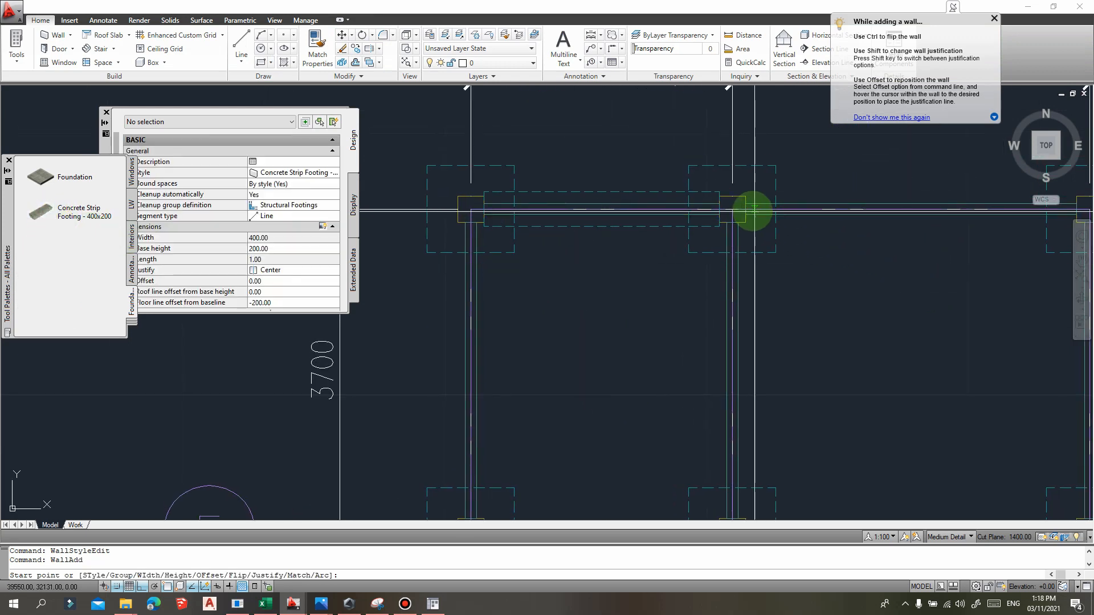
left_click(746, 209)
middle_click_drag(806, 225, 782, 212)
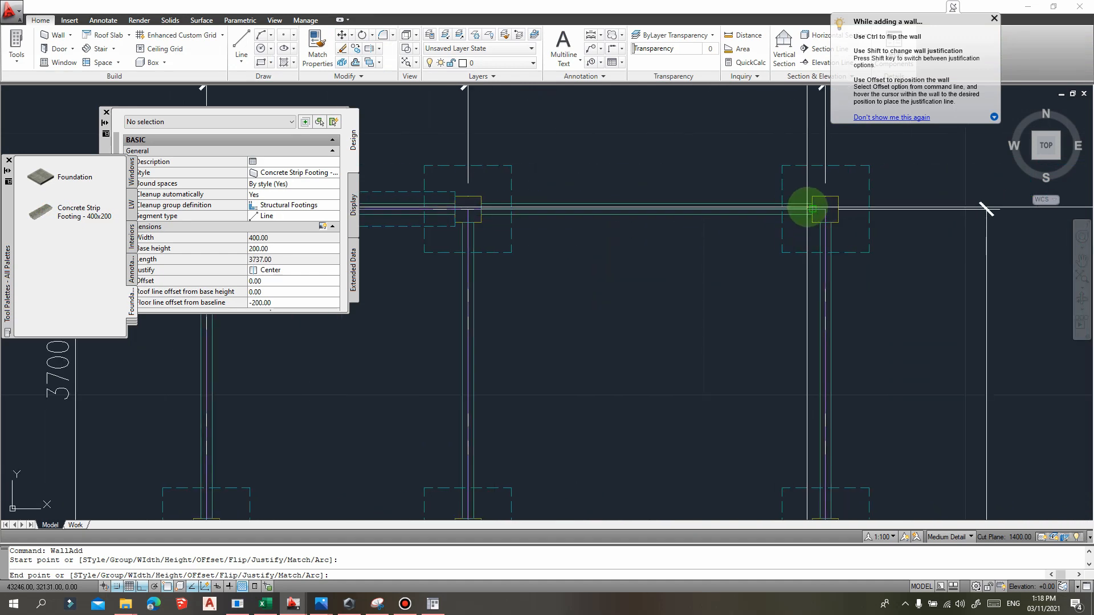
left_click(809, 211)
key("Return")
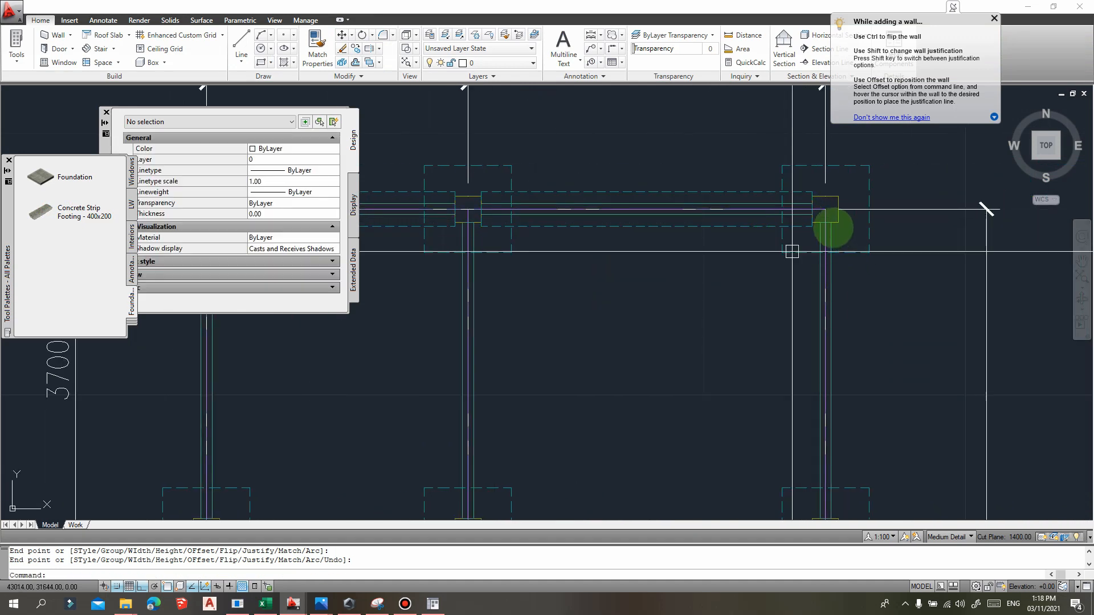
- Draw 400x200 strip footings down grid 3 between the columns from grid F to grid B
key("Return")
middle_click_drag(823, 222, 771, 227)
middle_click_drag(777, 429, 819, 234)
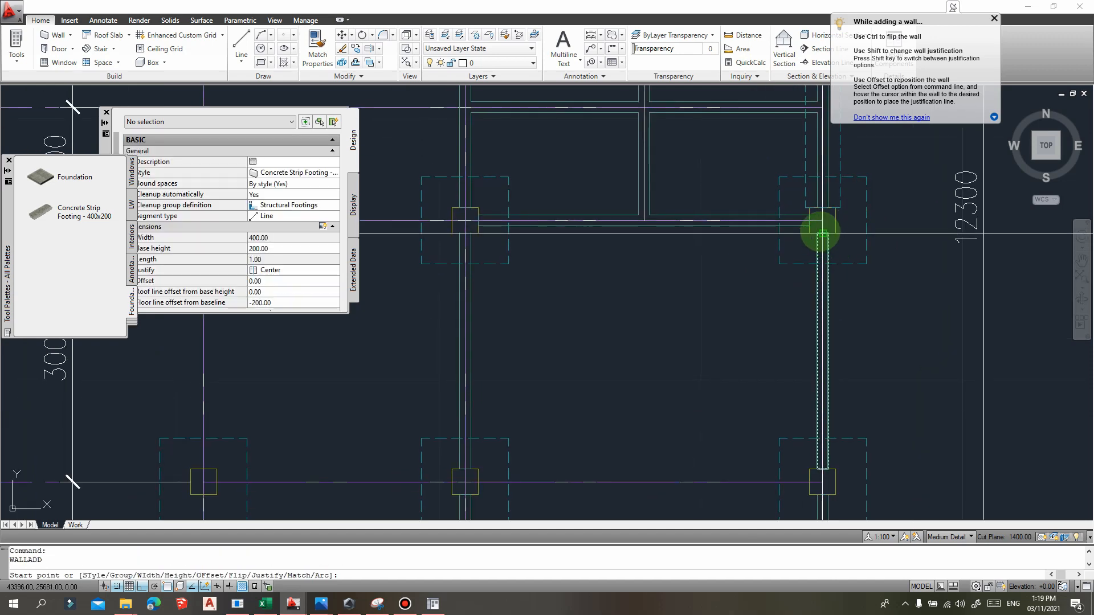
left_click(821, 225)
left_click(824, 468)
middle_click_drag(834, 422, 806, 237)
key("Return")
- Draw strip footings on grid 3 from grid B to the lowest column row, and along that row from grid 3 to grid 2
key("Return")
left_click(792, 310)
middle_click_drag(810, 416, 787, 239)
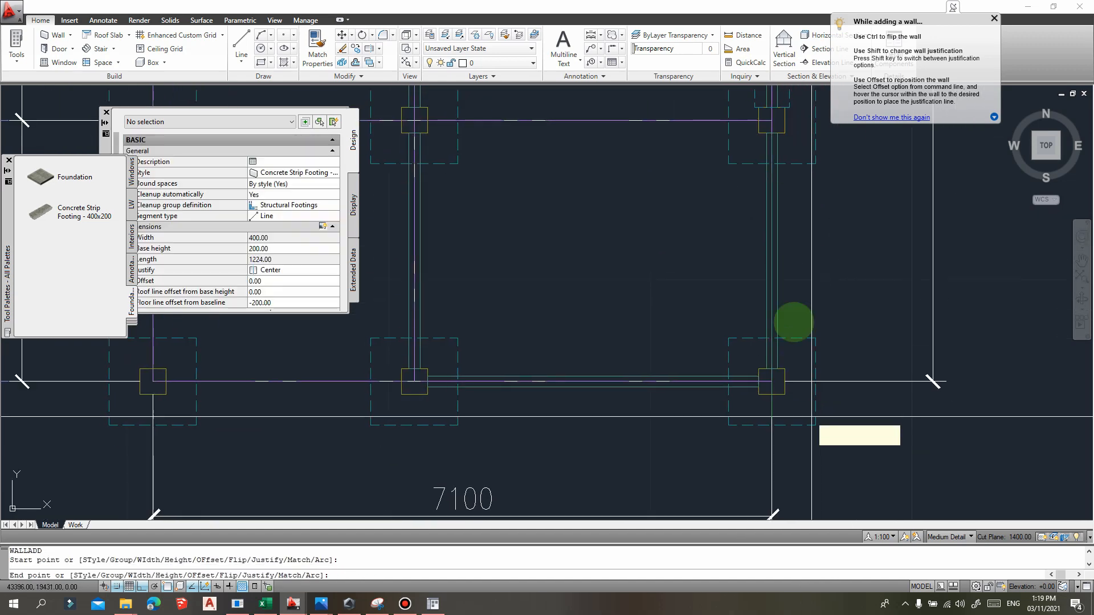
left_click(774, 368)
key("Return")
key("Return")
left_click(771, 381)
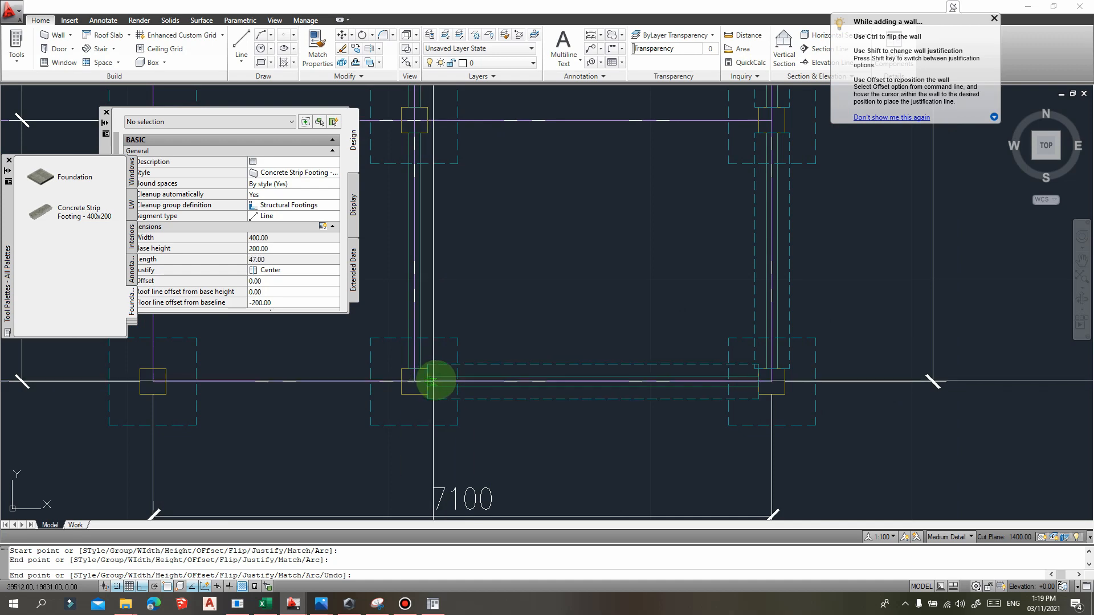
key("Return")
- Draw two strip footings up grid 2, from the lowest column row to grid B and from grid B to grid C
middle_click_drag(433, 393, 755, 371)
key("Return")
left_click(737, 345)
left_click(737, 111)
key("Return")
middle_click_drag(657, 168, 600, 425)
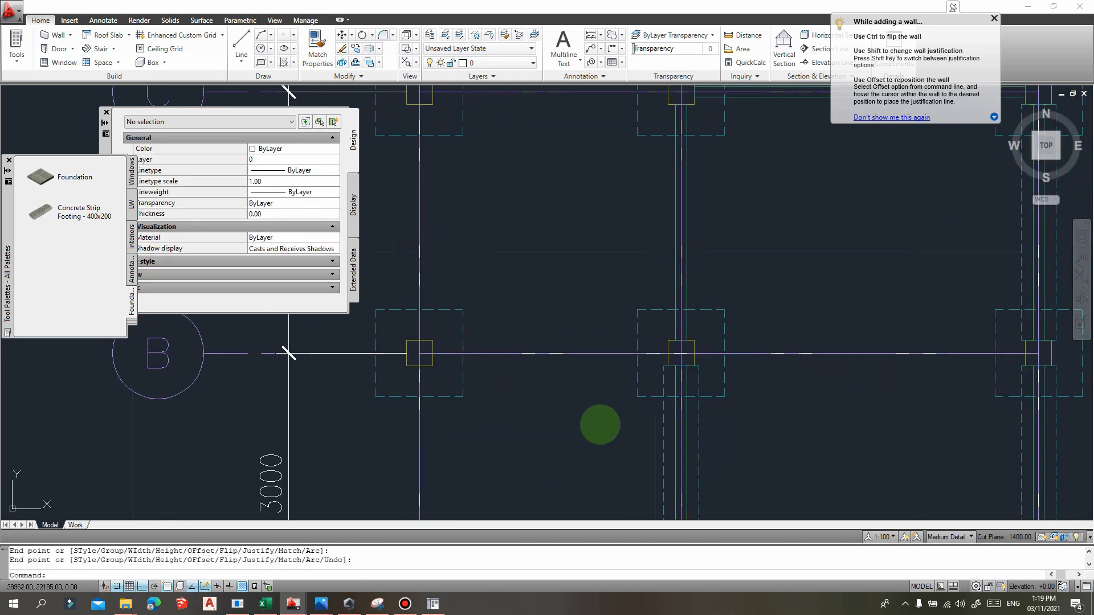
key("Return")
left_click(681, 340)
left_click(682, 112)
key("Return")
- Draw 400x200 strip footings up grid 2 from C to E and along grid E from grid 2 to grid 1
scroll(698, 136, "down", 2)
middle_click_drag(700, 138, 633, 354)
key("Return")
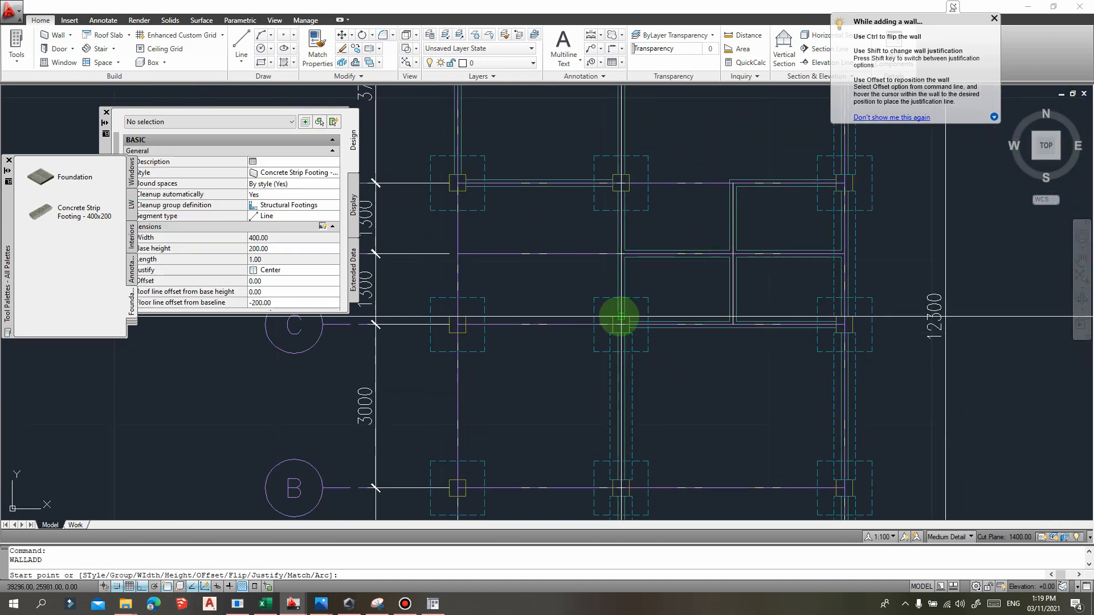
left_click(621, 183)
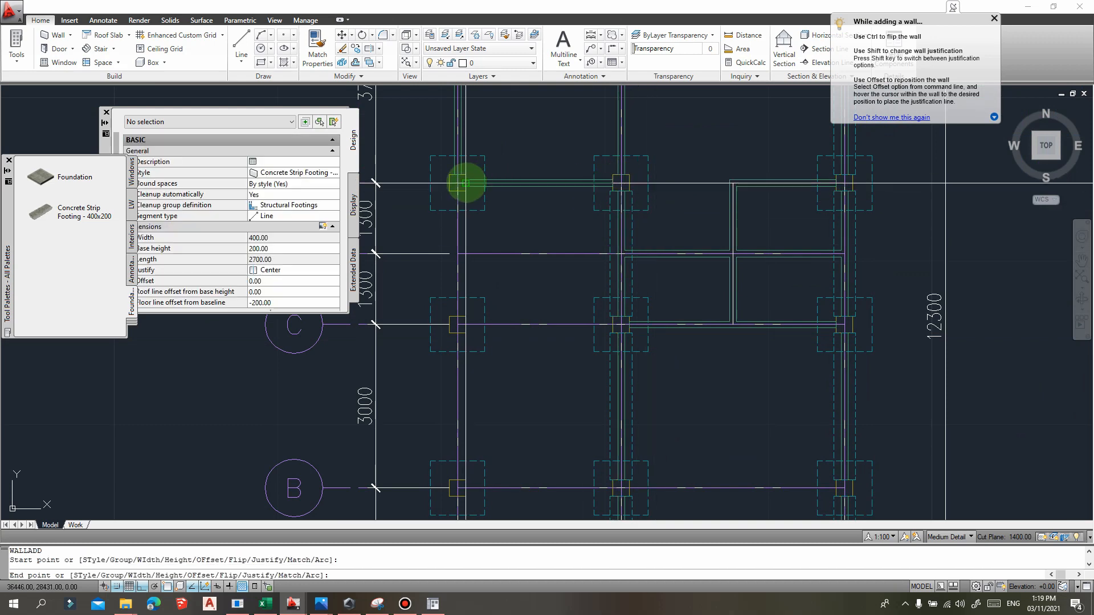
left_click(466, 183)
key("Return")
- Draw a 400x200 strip footing on grid 2 between the columns at grids E and F
key("Return")
mouse_move(466, 183)
middle_mouse_down()
mouse_move(549, 220)
mouse_move(469, 271)
middle_mouse_up()
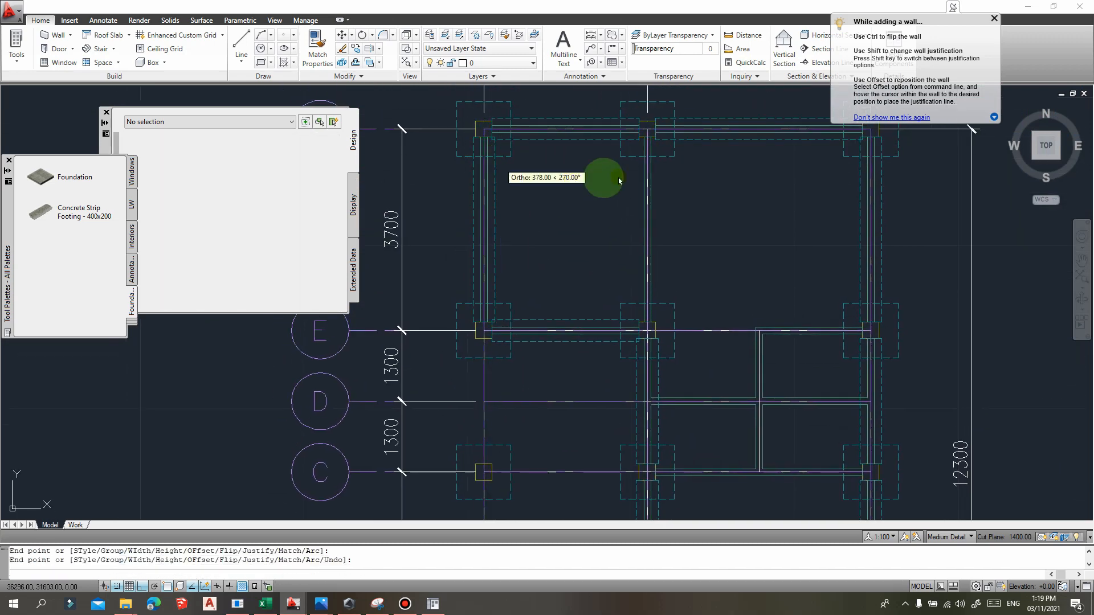
left_click(647, 129)
key("Return")
- Draw an L-shaped strip footing along grid E from grid 3 to the partition wall, and down that partition to grid C
middle_click_drag(798, 356, 702, 280)
key("Return")
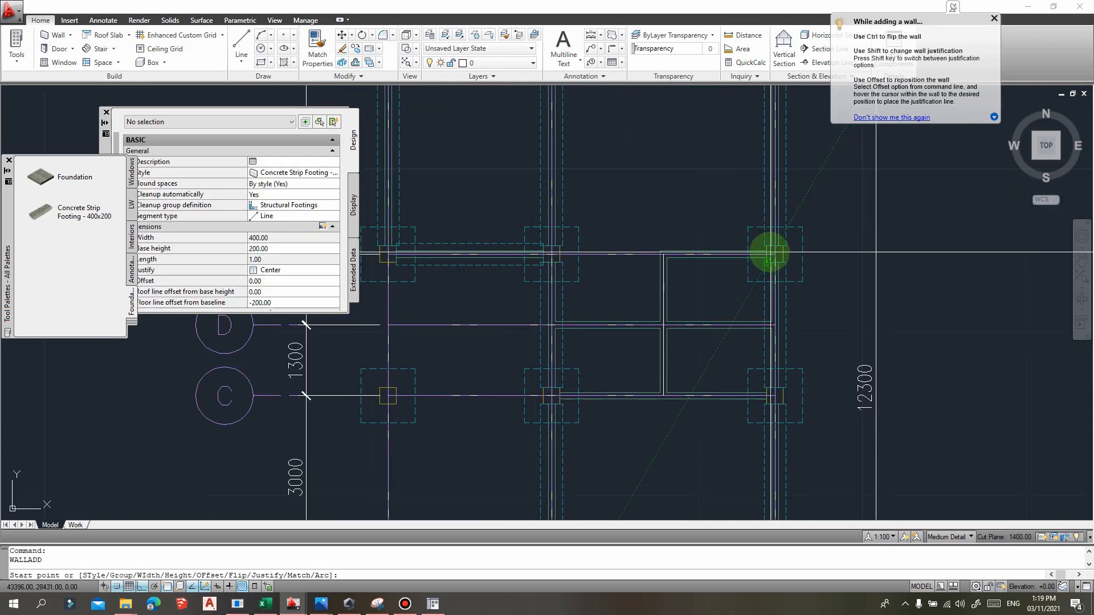
left_click(664, 252)
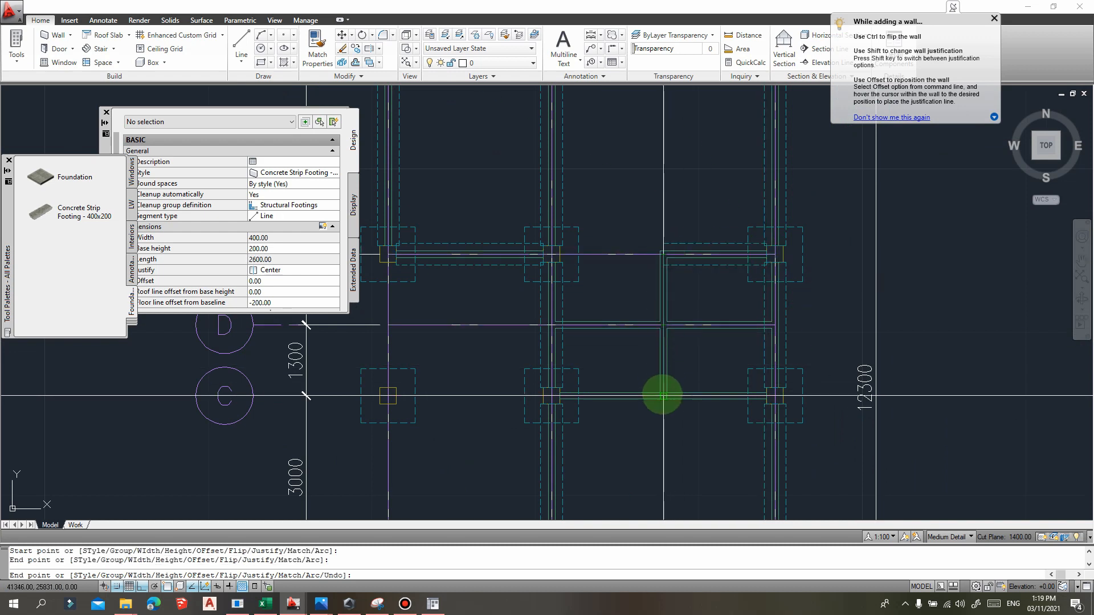
key("Return")
- Draw 400x200 strip footings along grid D and along grid C, each from grid 3 to grid 2
left_click(774, 324)
left_click(550, 325)
key("Return")
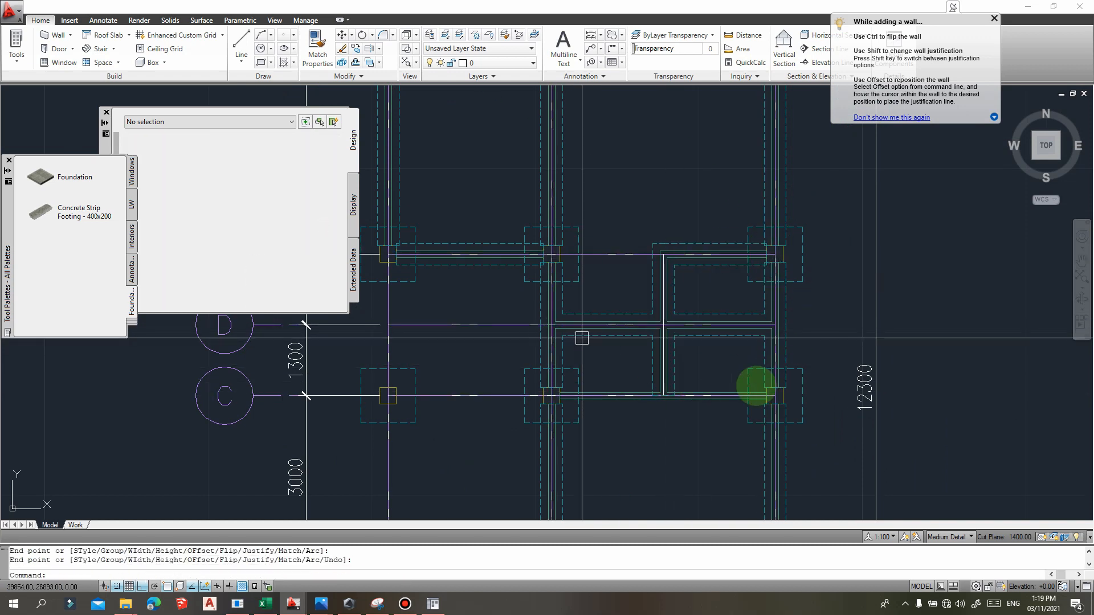
key("Return")
left_click(768, 396)
left_click(551, 396)
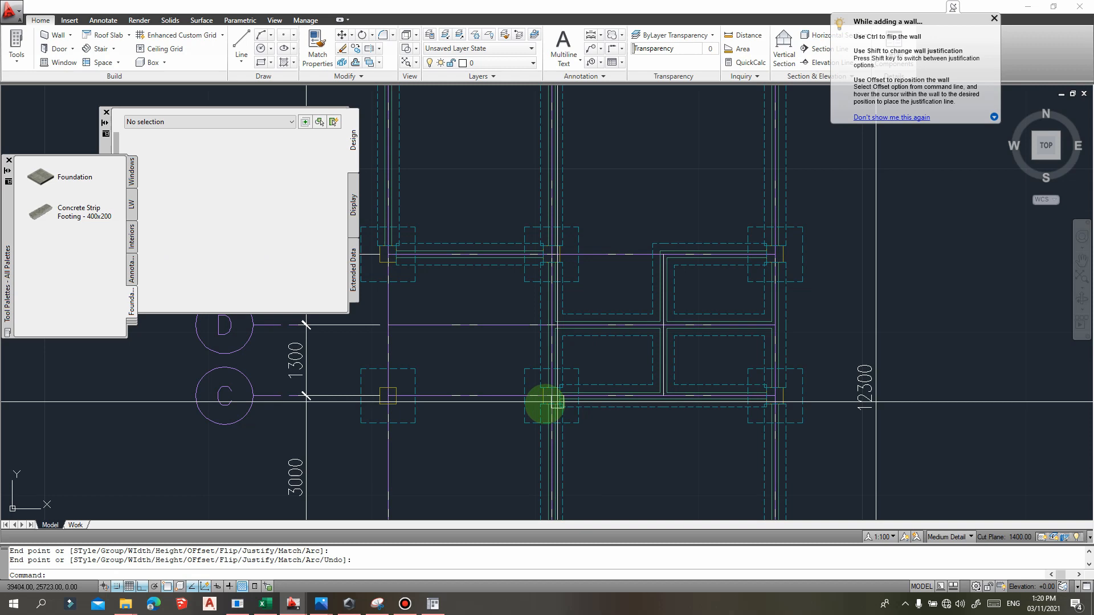
key("Return")
- Draw strip footings along grid C from grid 2 to grid 1 and on grid 1 between the columns at E and C
key("Return")
middle_click_drag(400, 394, 516, 372)
left_click(505, 242)
left_click(504, 365)
key("Return")
middle_click_drag(516, 413, 535, 237)
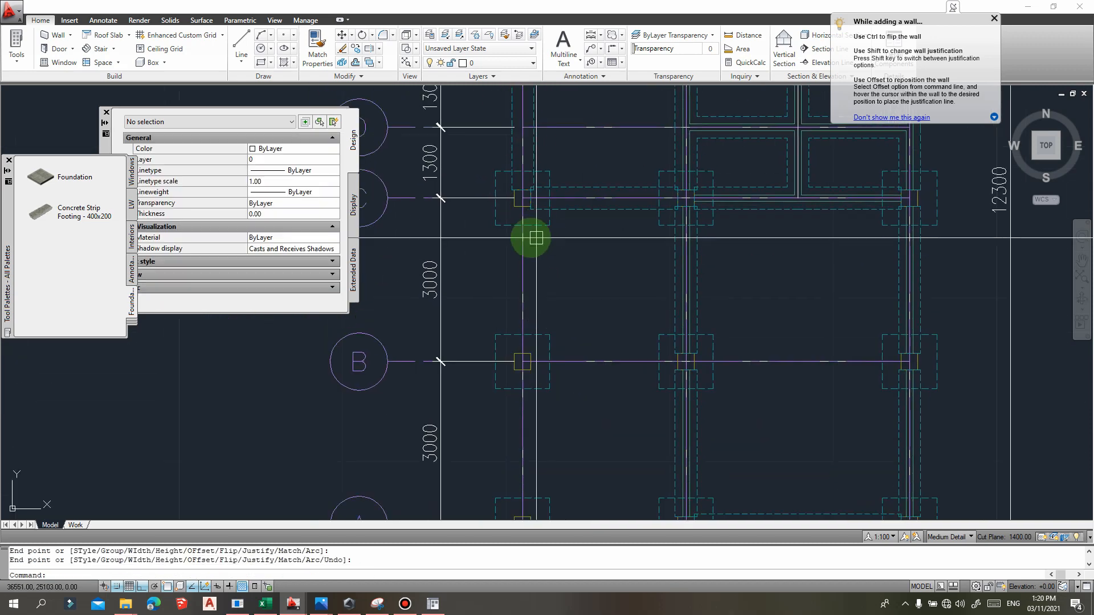
- Draw two strip footings down grid 1, from the column at C to B and from B to A
key("Return")
left_click(523, 208)
left_click(523, 355)
key("Return")
key("Return")
left_click(522, 370)
middle_click_drag(530, 483, 534, 336)
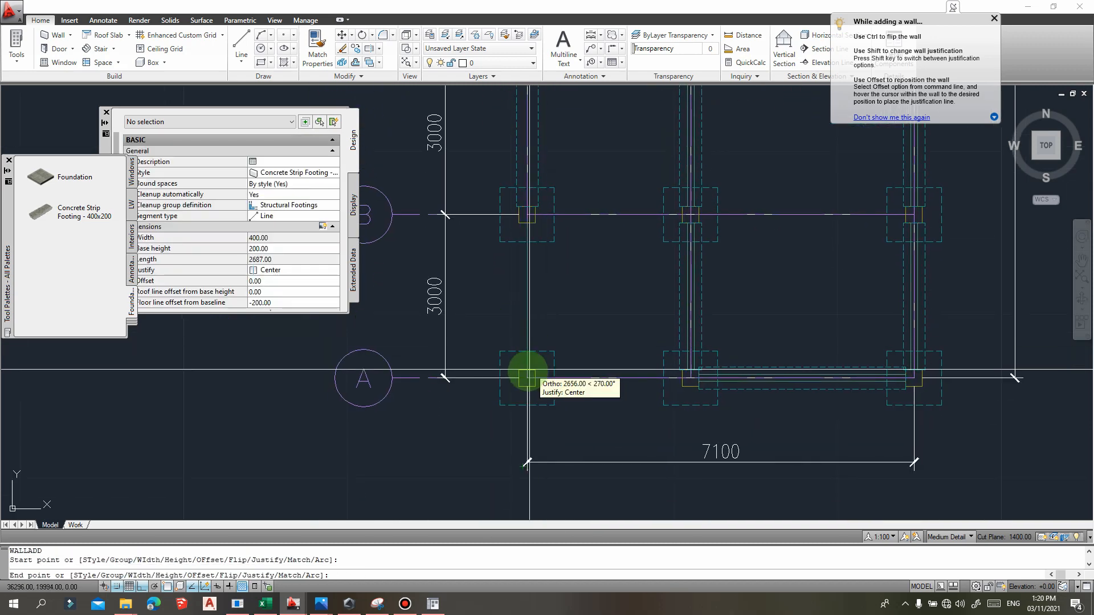
left_click(528, 372)
key("Return")
- Draw a 400x200 strip footing along grid A between the column faces at grids 1 and 2
key("Return")
left_click(535, 378)
left_click(682, 378)
key("Return")
- Examine the strip-footing layout between grids A and F, especially the footings along grid 1, grid C and grid A
scroll(777, 286, "down", 2)
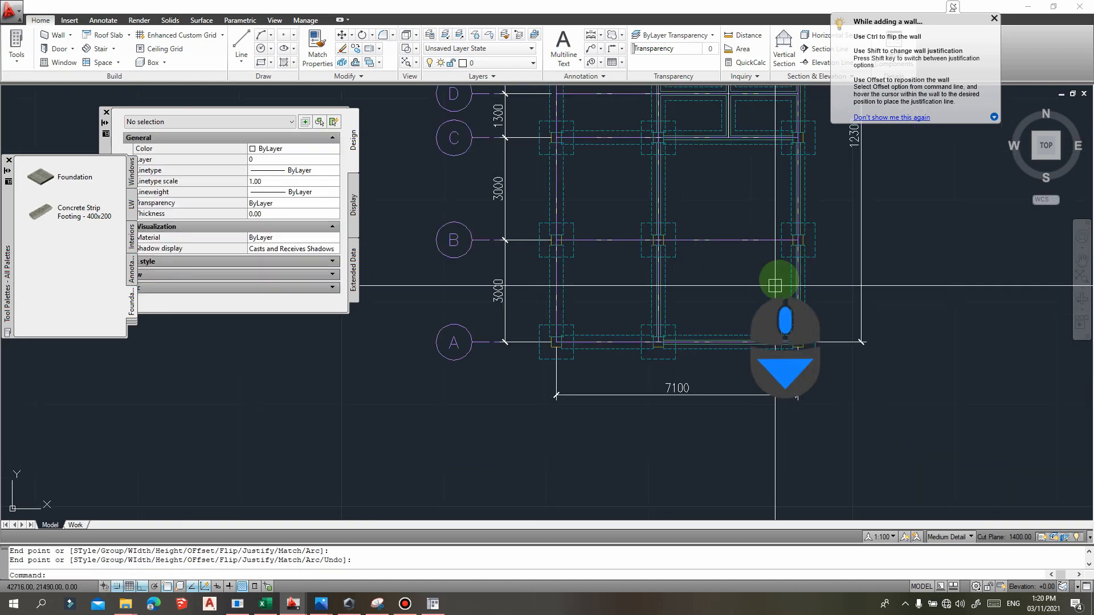
middle_click_drag(769, 274, 724, 444)
mouse_move(699, 203)
middle_mouse_down()
mouse_move(669, 325)
mouse_move(672, 127)
mouse_move(686, 98)
middle_mouse_up()
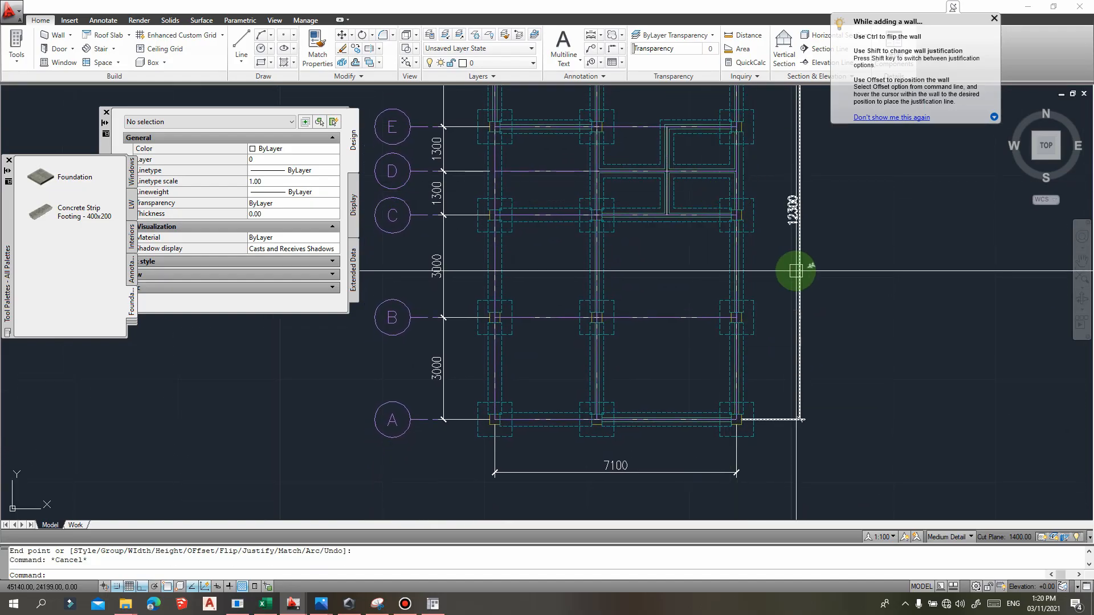
middle_click_drag(518, 307, 535, 350)
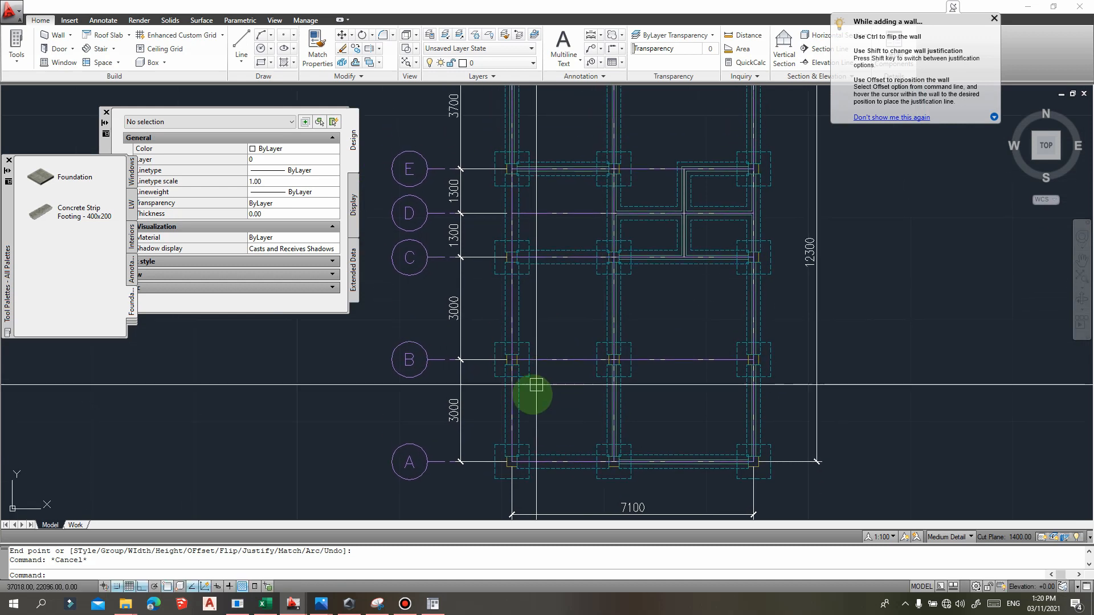
middle_click_drag(520, 125, 538, 237)
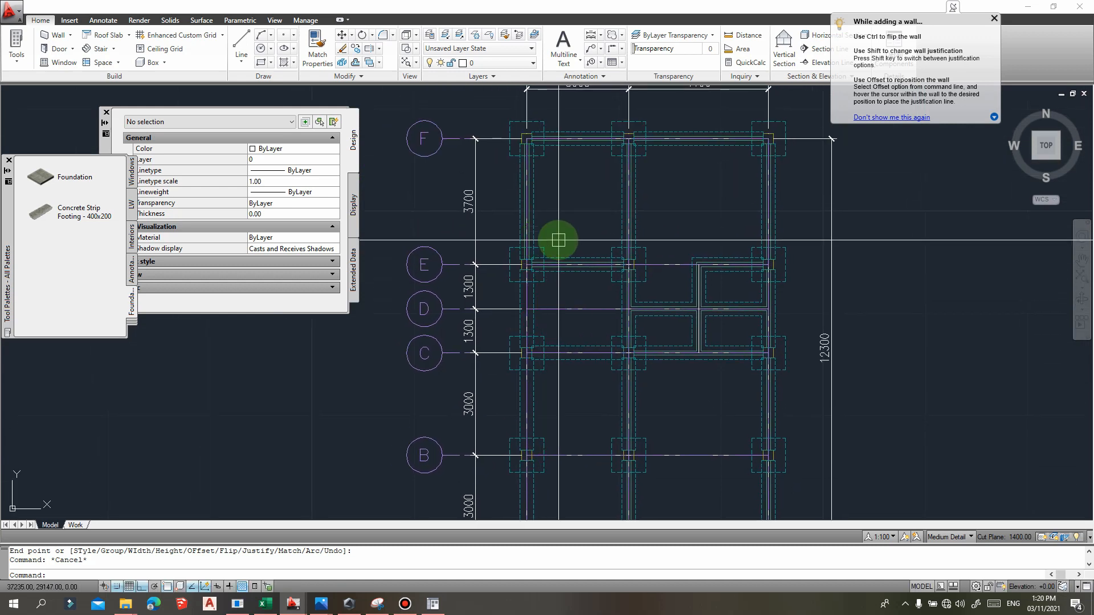
middle_click_drag(563, 285, 567, 254)
middle_click_drag(576, 361, 577, 336)
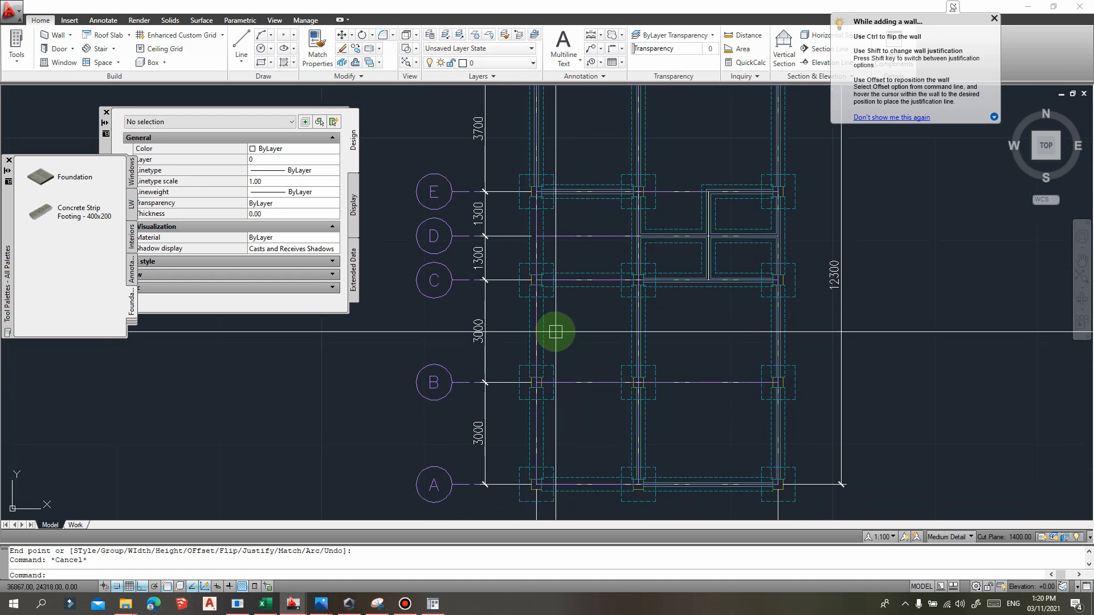
scroll(558, 332, "up", 2)
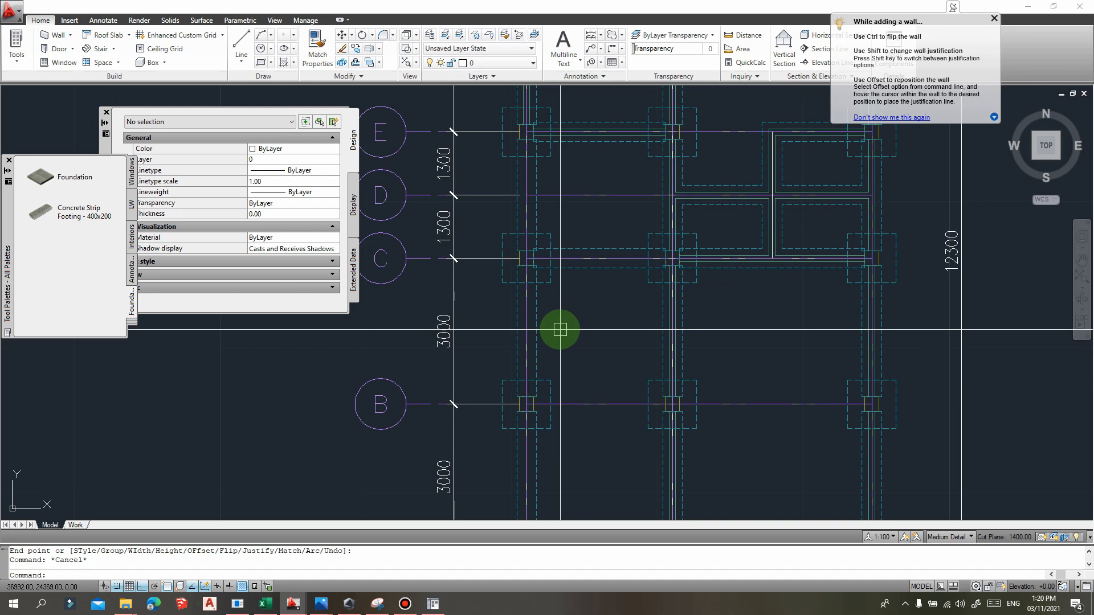
middle_click_drag(547, 352, 579, 332)
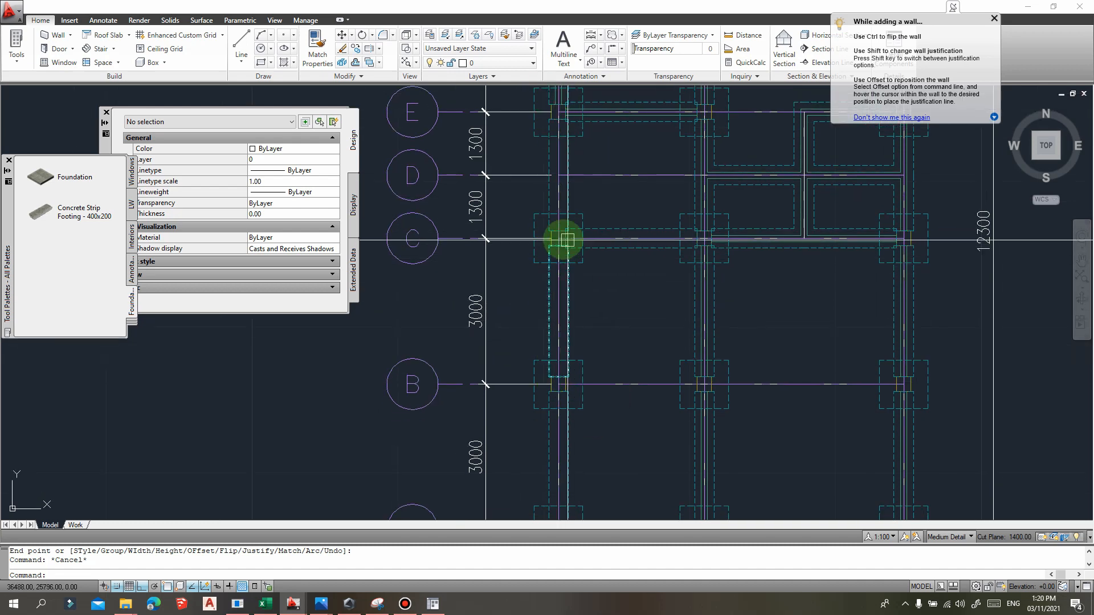
middle_click_drag(627, 293, 628, 310)
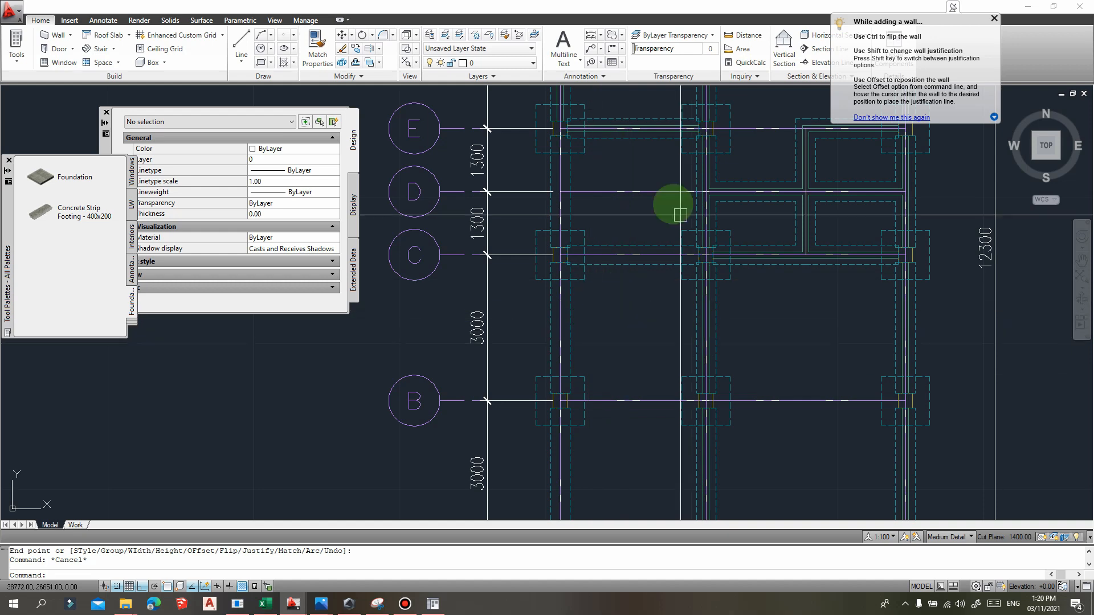
scroll(701, 300, "down", 2)
middle_click_drag(713, 323, 636, 325)
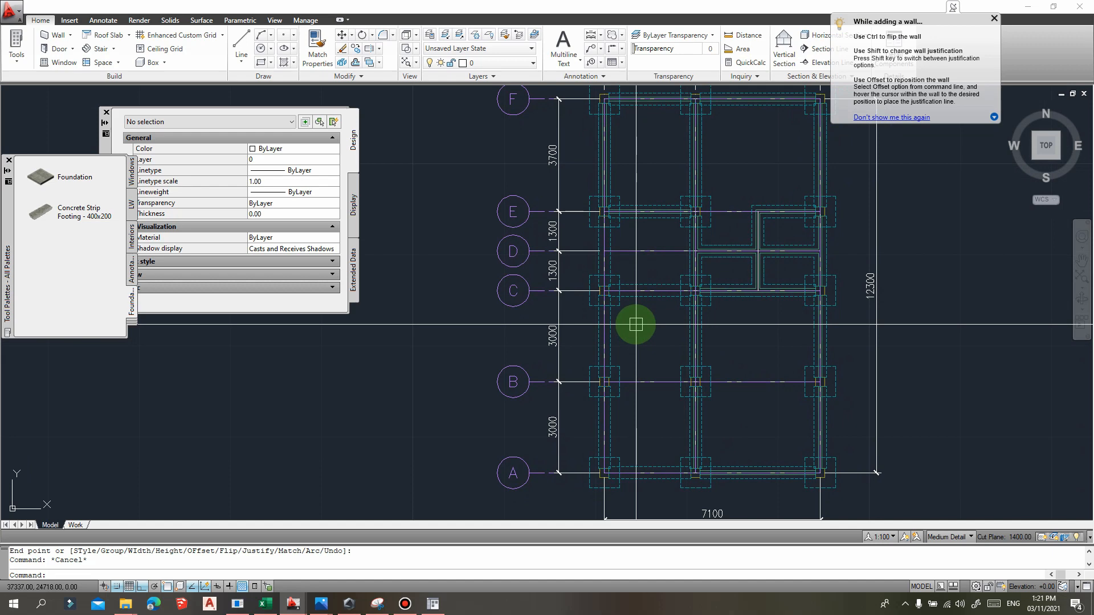
scroll(738, 300, "up", 5)
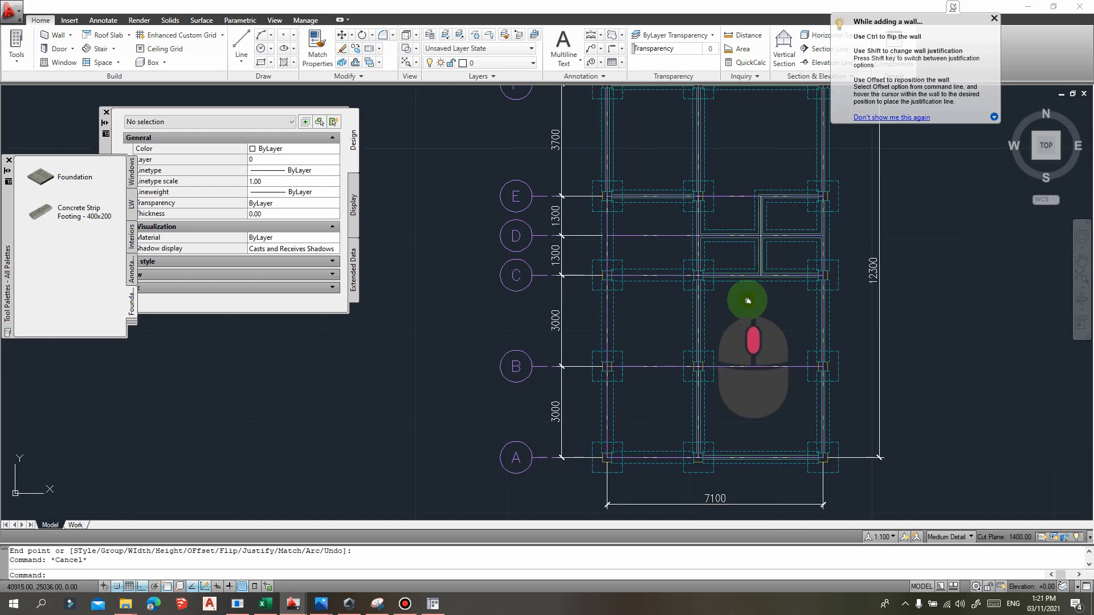
scroll(633, 187, "down", 5)
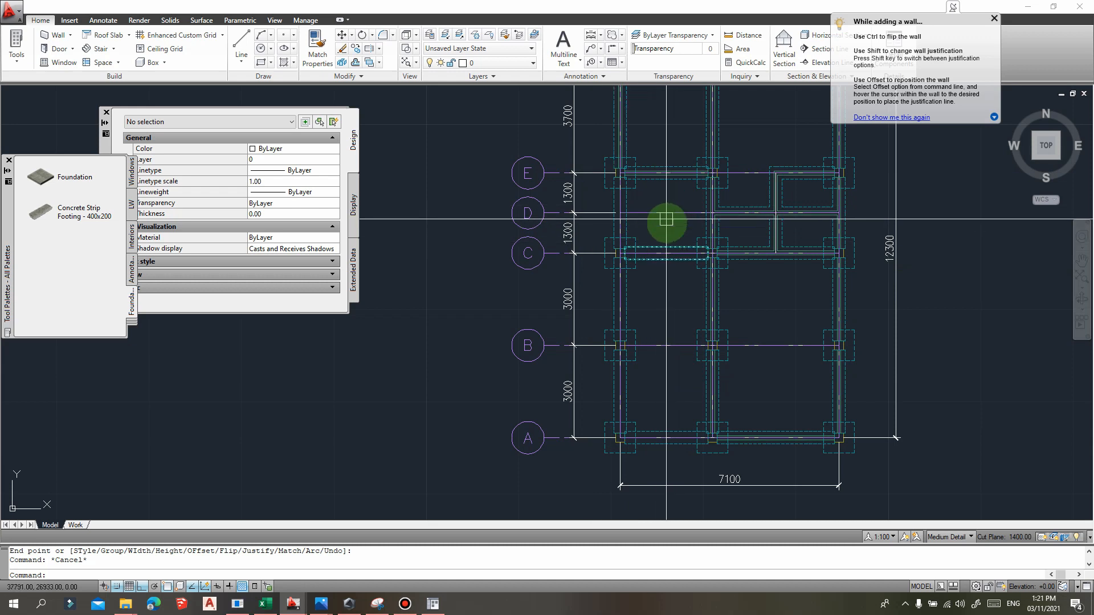
middle_click_drag(666, 359, 686, 332)
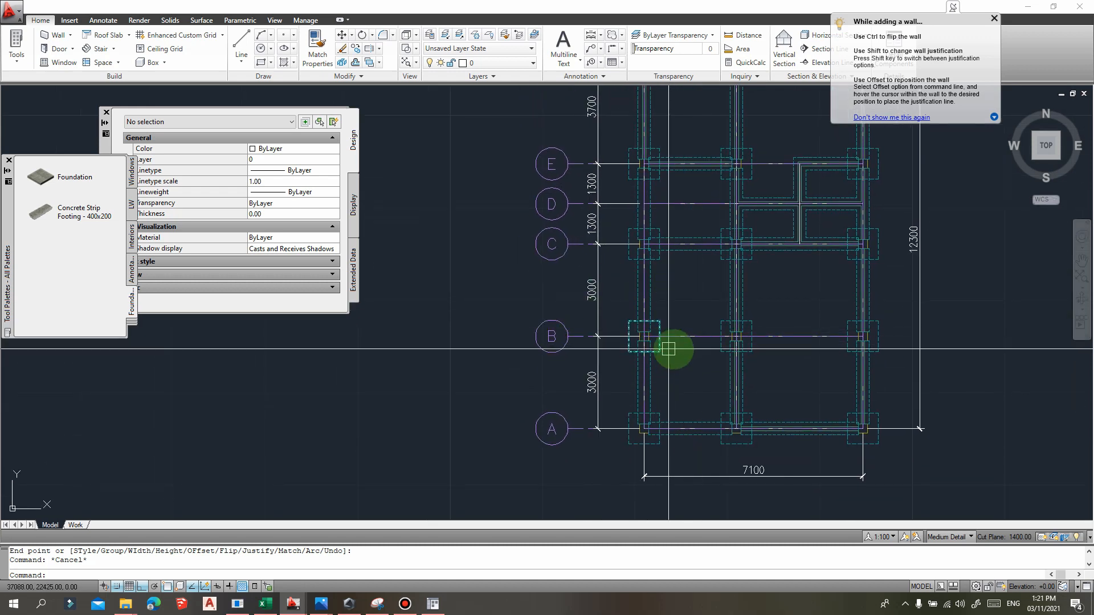
middle_click_drag(666, 379, 688, 351)
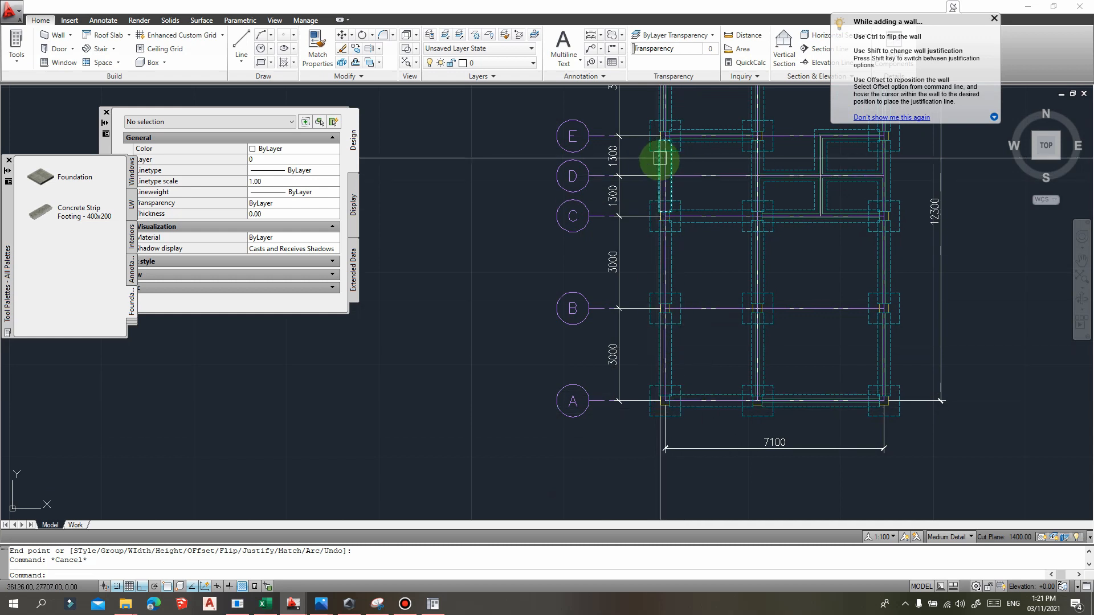
- Add a Standard-style wall, baseline justified, on grid 1 between the column faces at grids E and C
type("wa")
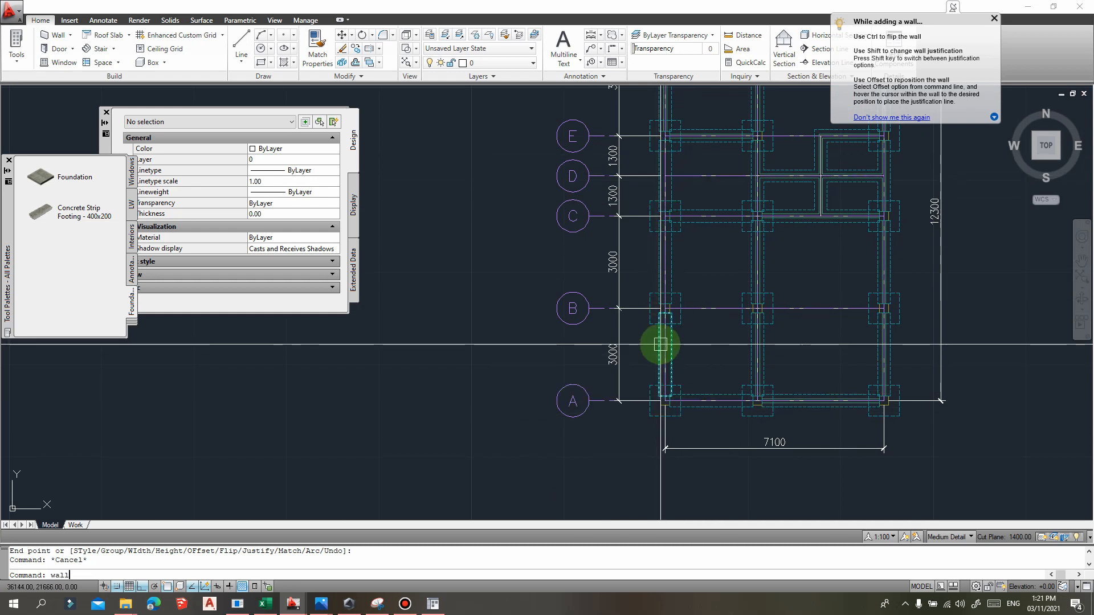
type("ll")
key("Return")
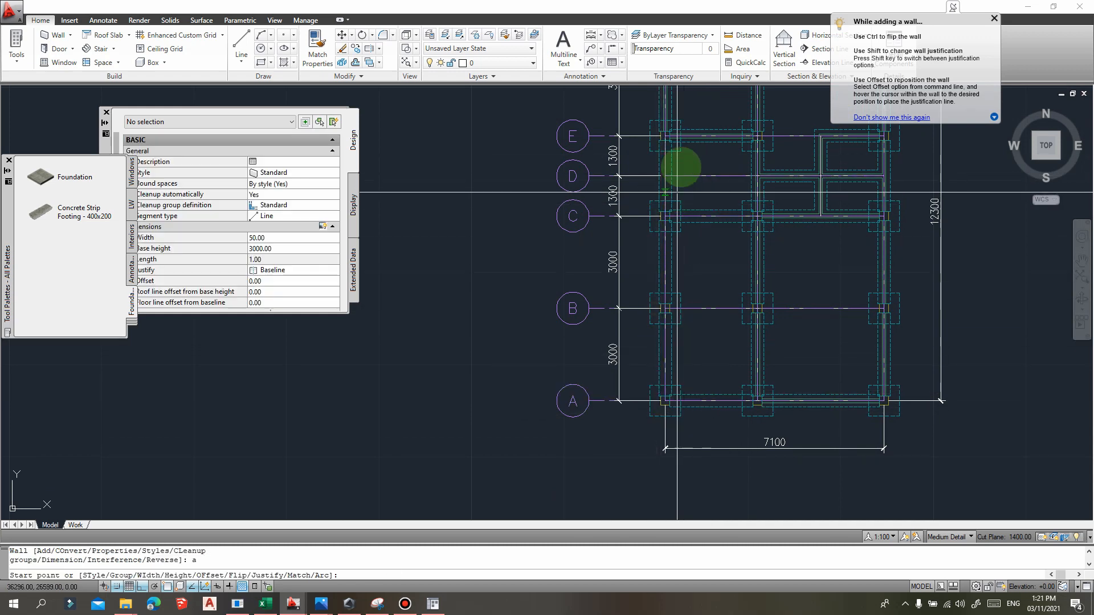
scroll(670, 150, "up", 3)
left_click(660, 151)
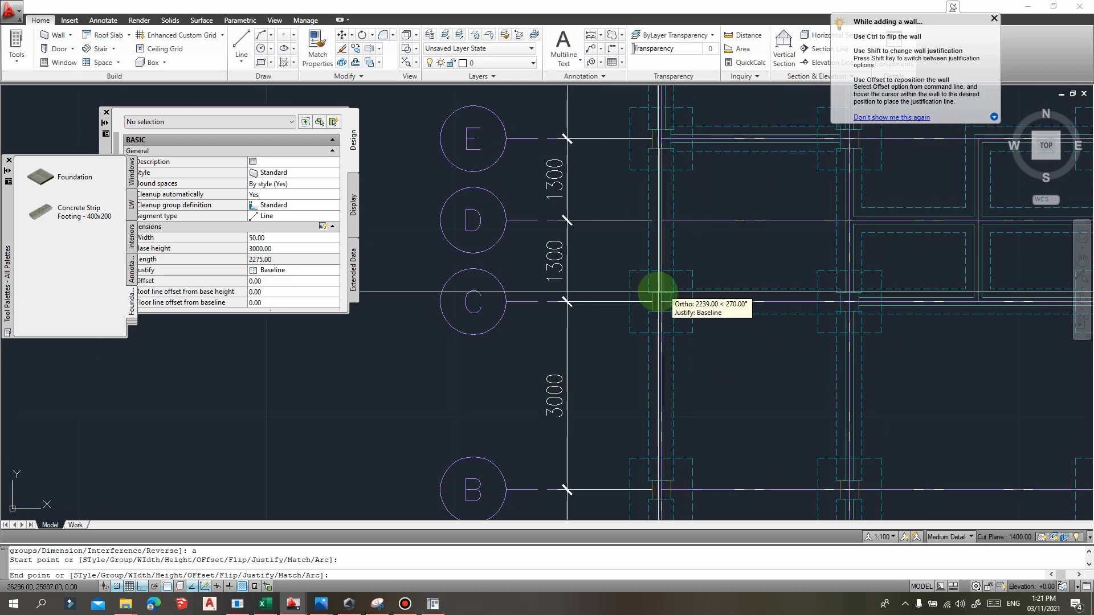
key("Return")
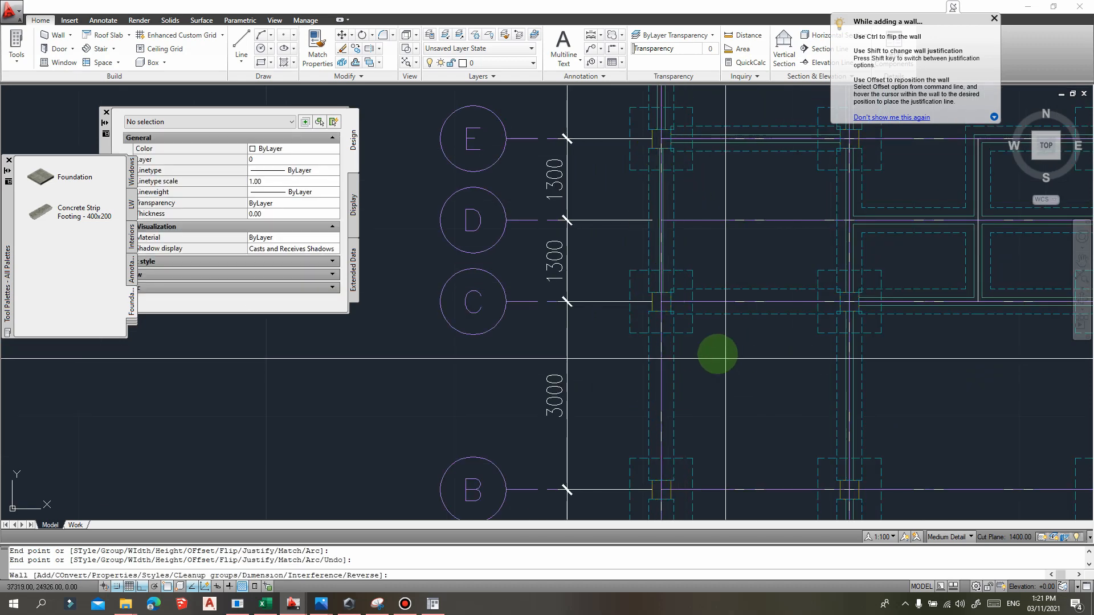
- Add two Standard walls down grid 1, from the column at C to B and from B to A
key("Return")
key("Return")
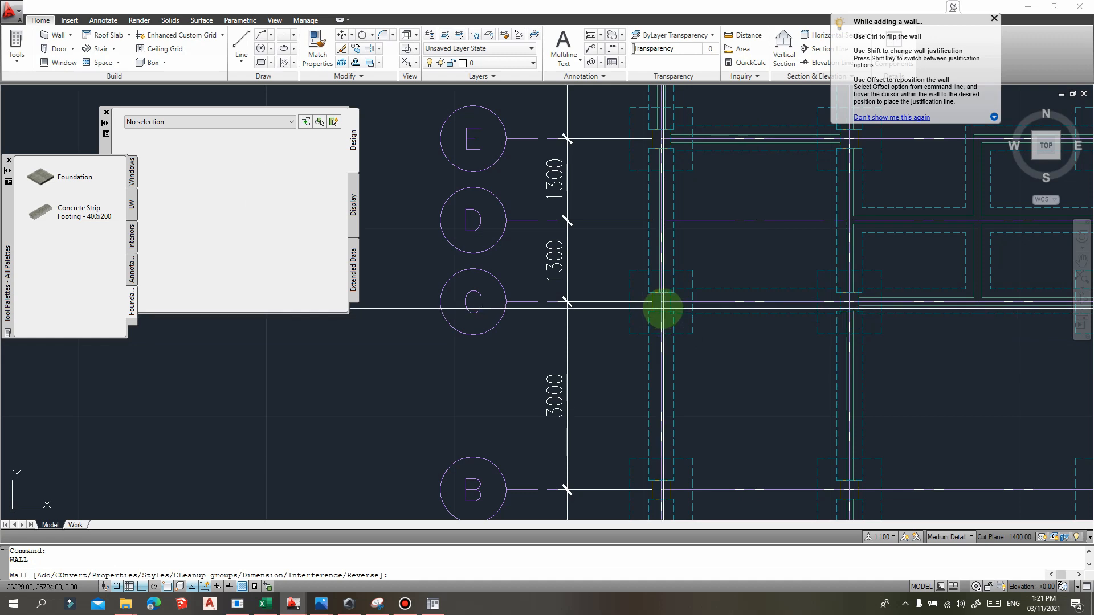
key("Return")
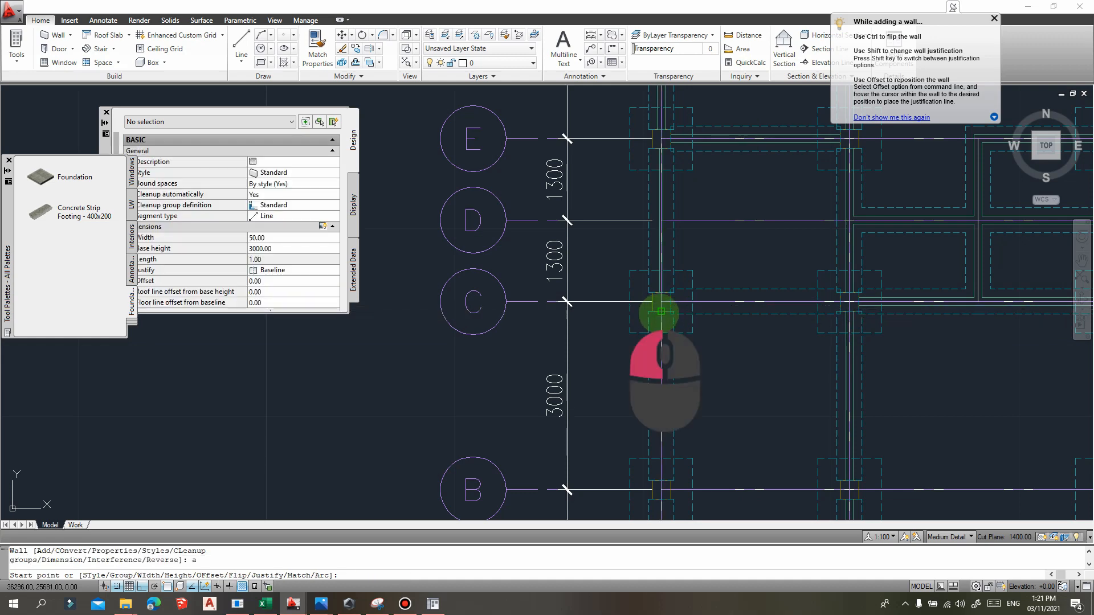
left_click(662, 311)
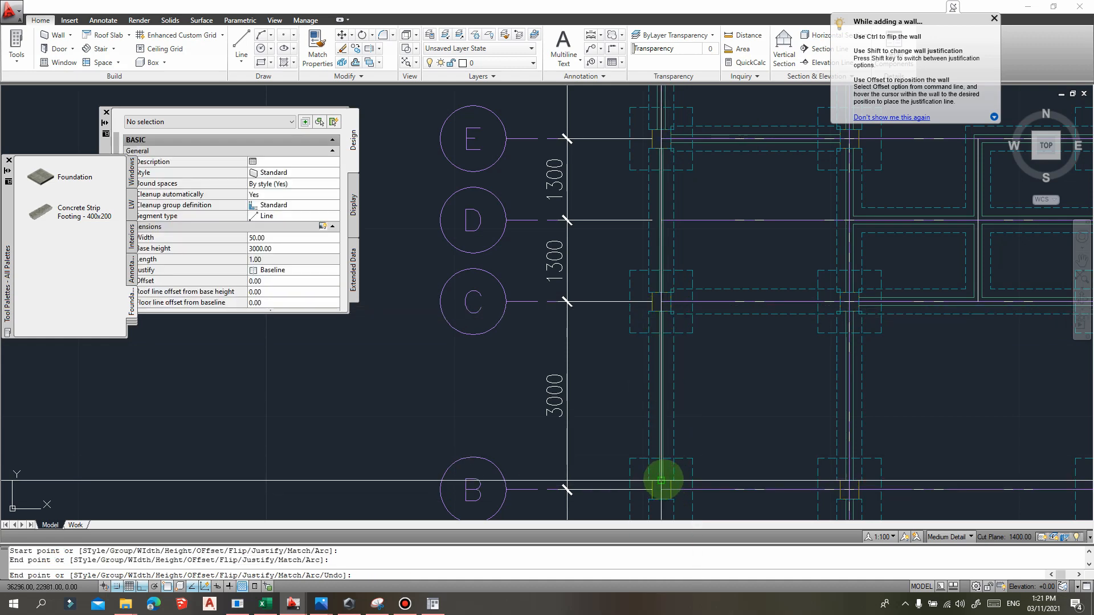
key("Return")
middle_click_drag(709, 505, 675, 278)
type("a")
key("Return")
left_click(627, 272)
left_click(627, 442)
key("Return")
- Add a Standard wall along grid A between the column faces at grids 1 and 2, and end the wall command
type("a")
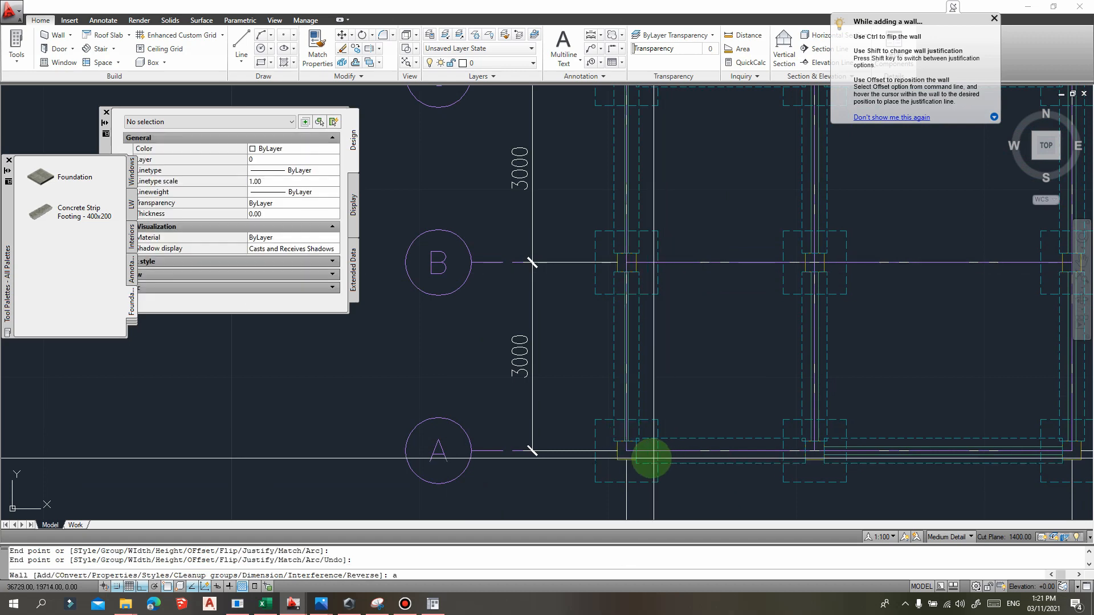
key("Return")
left_click(637, 451)
left_click(805, 451)
key("Return")
scroll(733, 312, "down", 2)
mouse_move(877, 354)
middle_mouse_down()
mouse_move(839, 442)
mouse_move(883, 457)
mouse_move(859, 501)
mouse_move(813, 405)
middle_mouse_up()
key("Escape")
key("Escape")
- Select the new grid A wall together with all similar Standard walls and set one common width for them
scroll(701, 403, "up", 3)
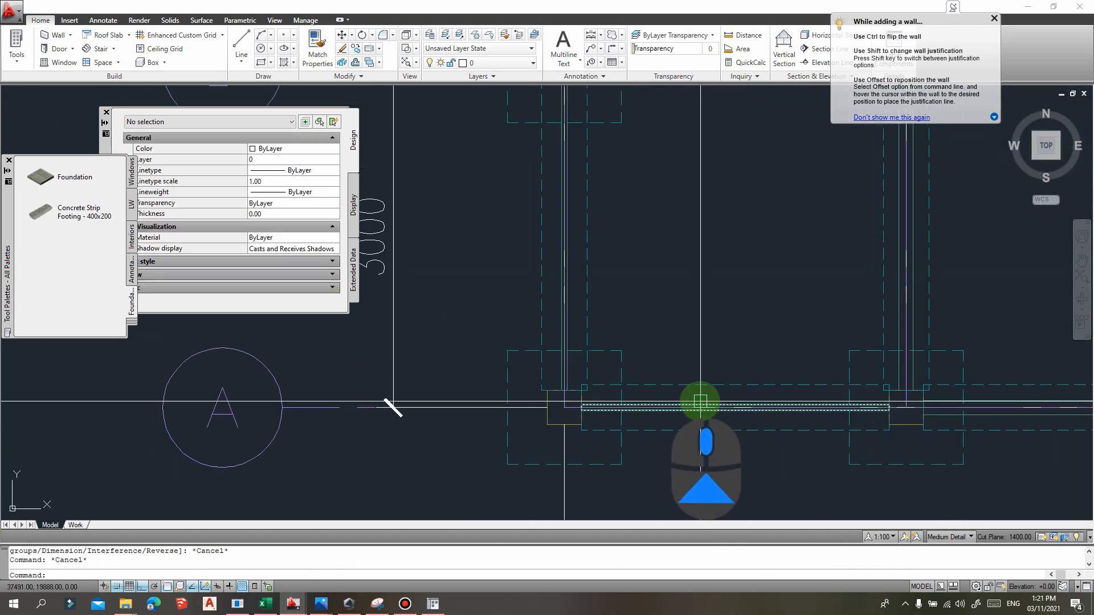
left_click(701, 405)
right_click(701, 403)
left_click(758, 370)
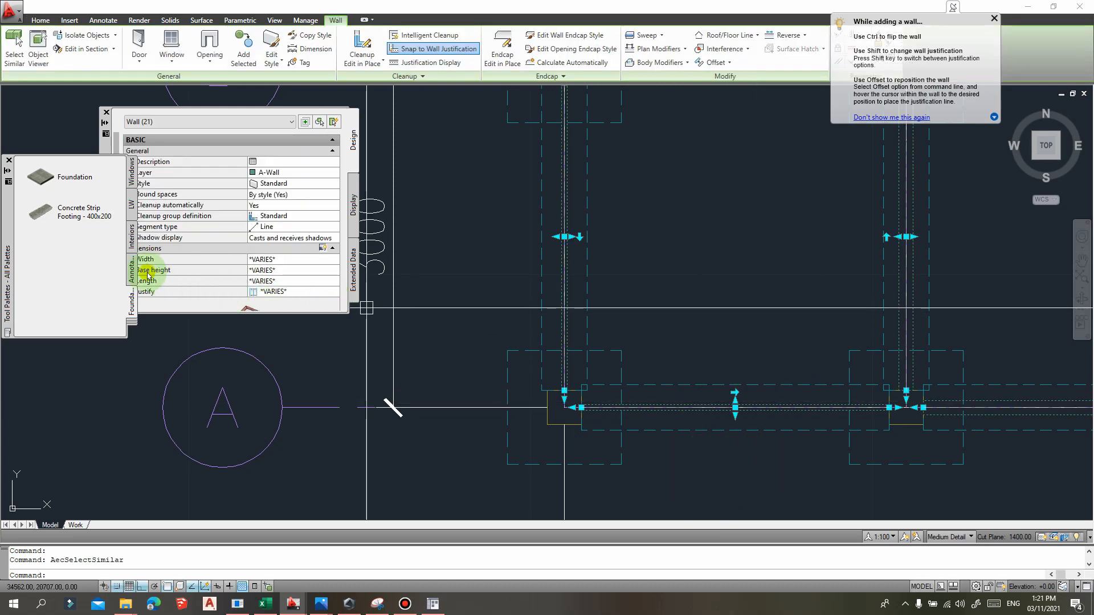
left_click(298, 264)
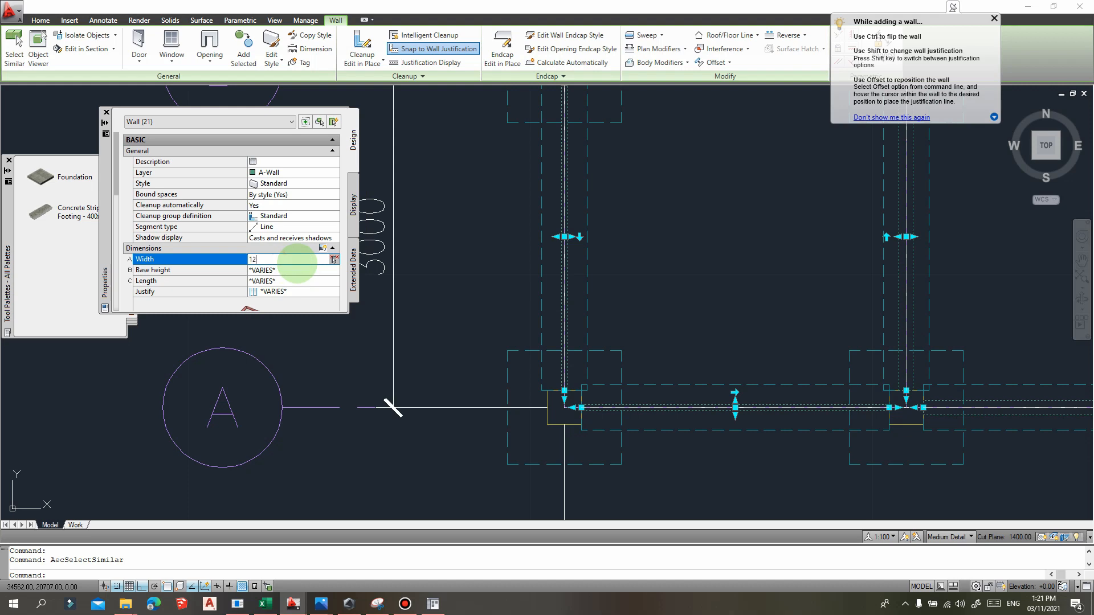
key("Escape")
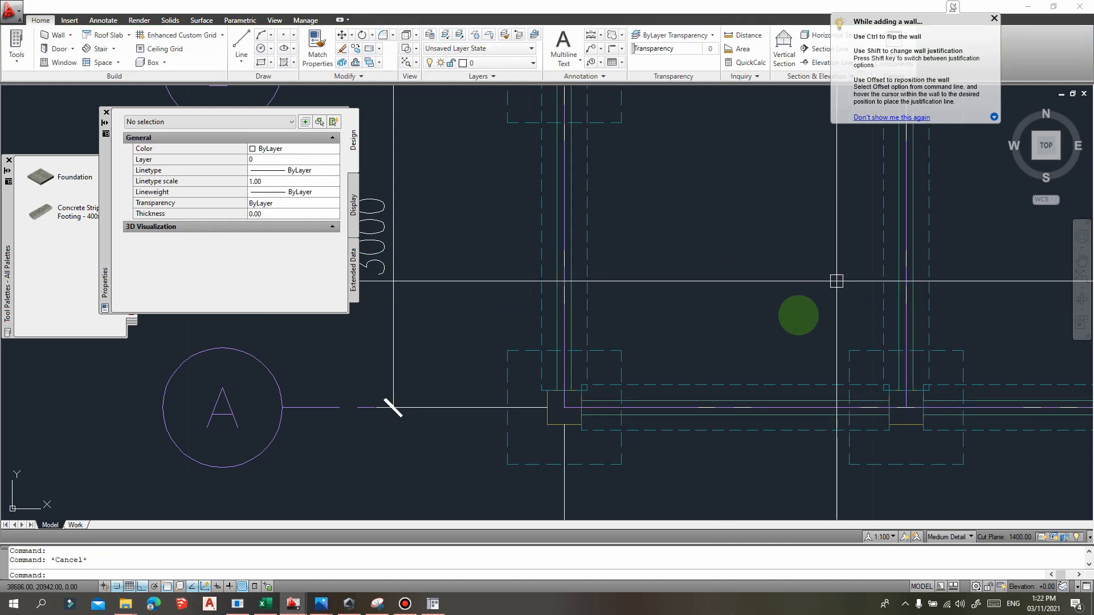
scroll(761, 319, "down", 5)
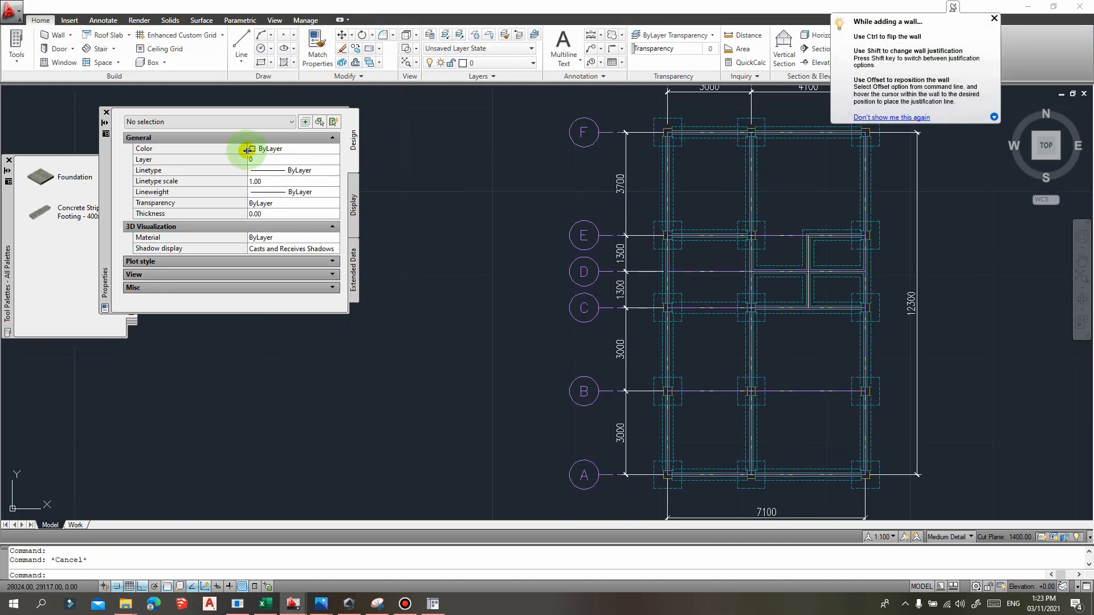
- Examine the grid F wall between grids 1 and 2 against its strip footing, and check its wall properties
left_click(491, 172)
middle_click_drag(583, 196, 578, 189)
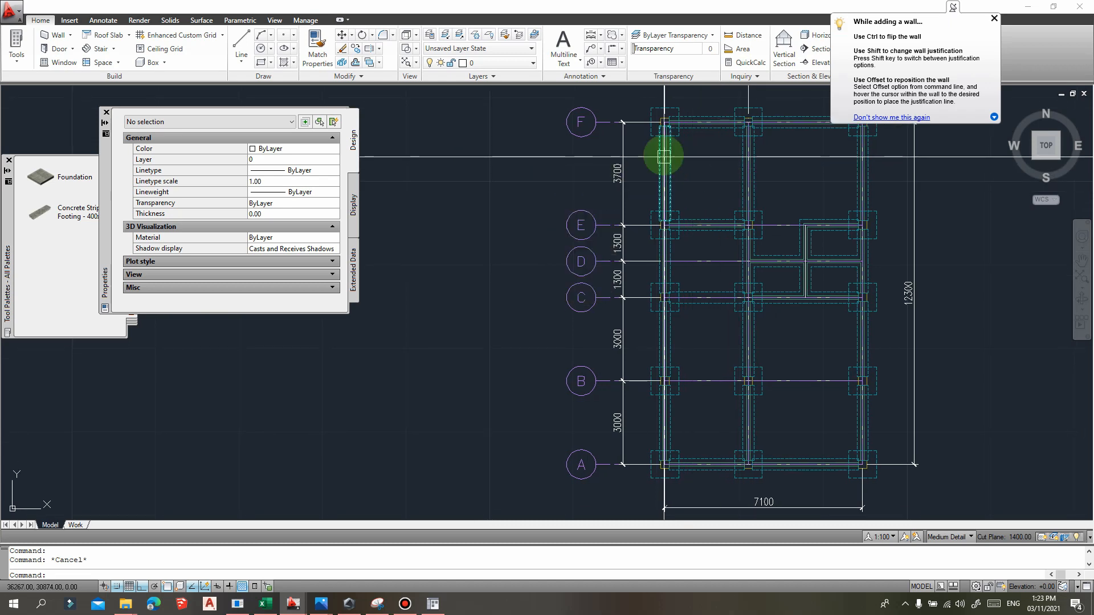
scroll(662, 157, "up", 5)
scroll(635, 235, "up", 3)
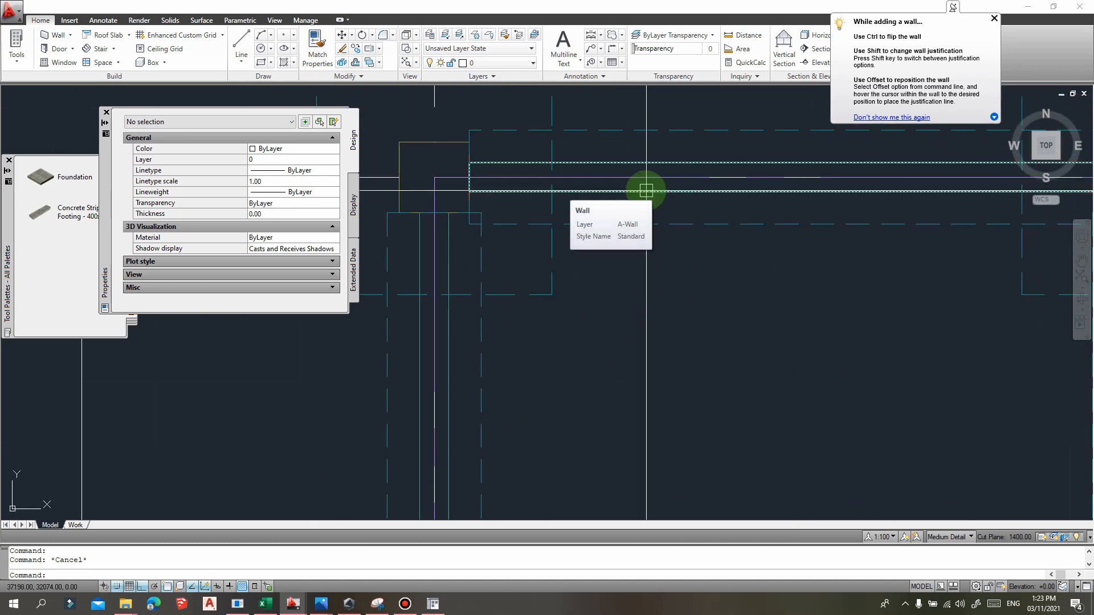
left_click(647, 189)
scroll(707, 235, "down", 3)
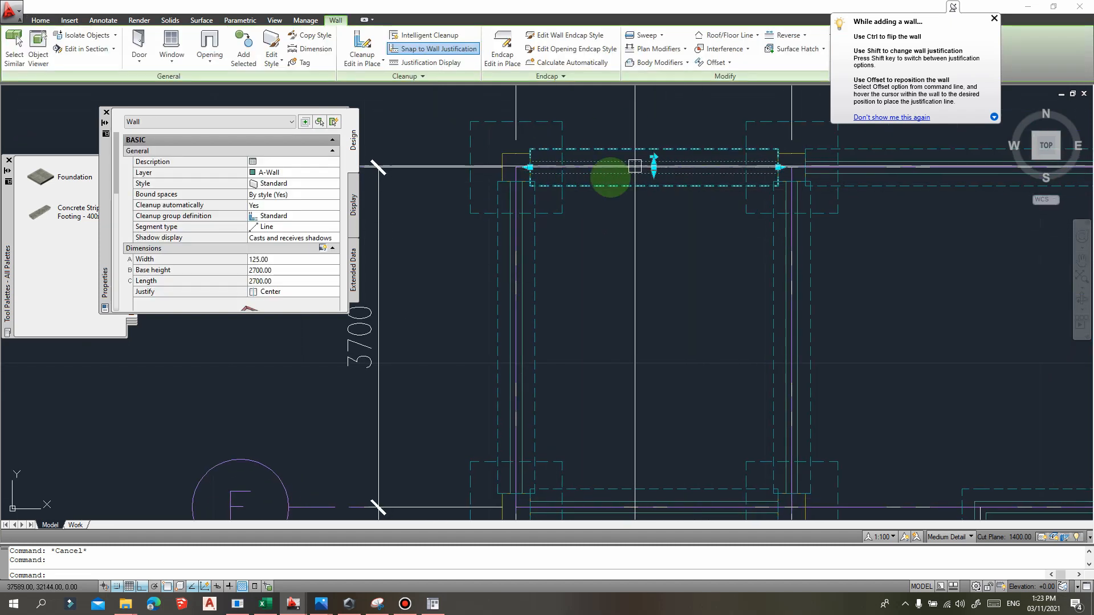
scroll(654, 206, "up", 4)
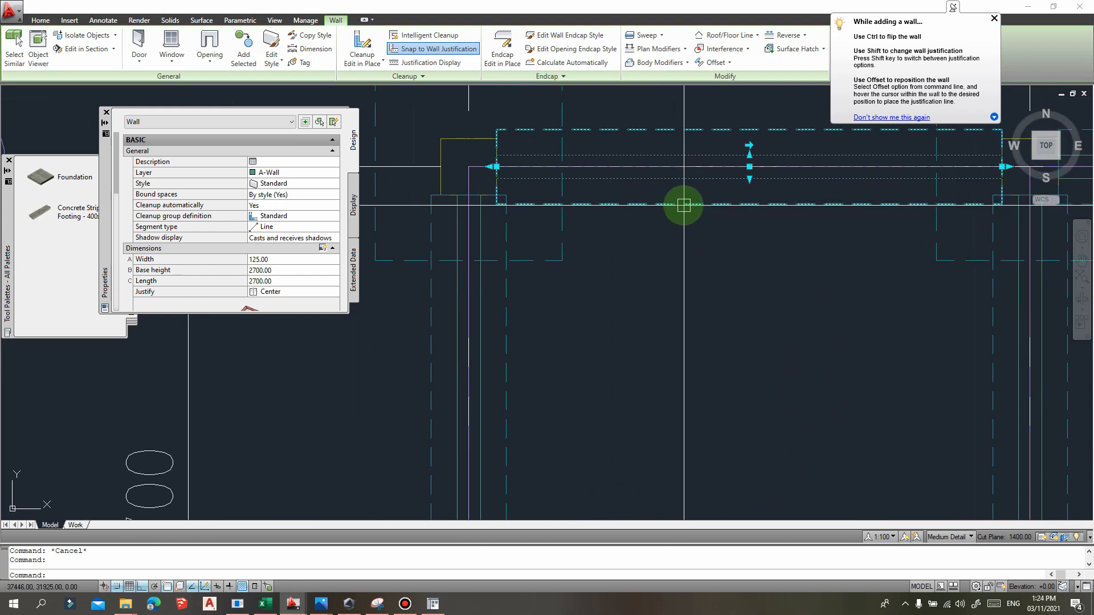
key("Escape")
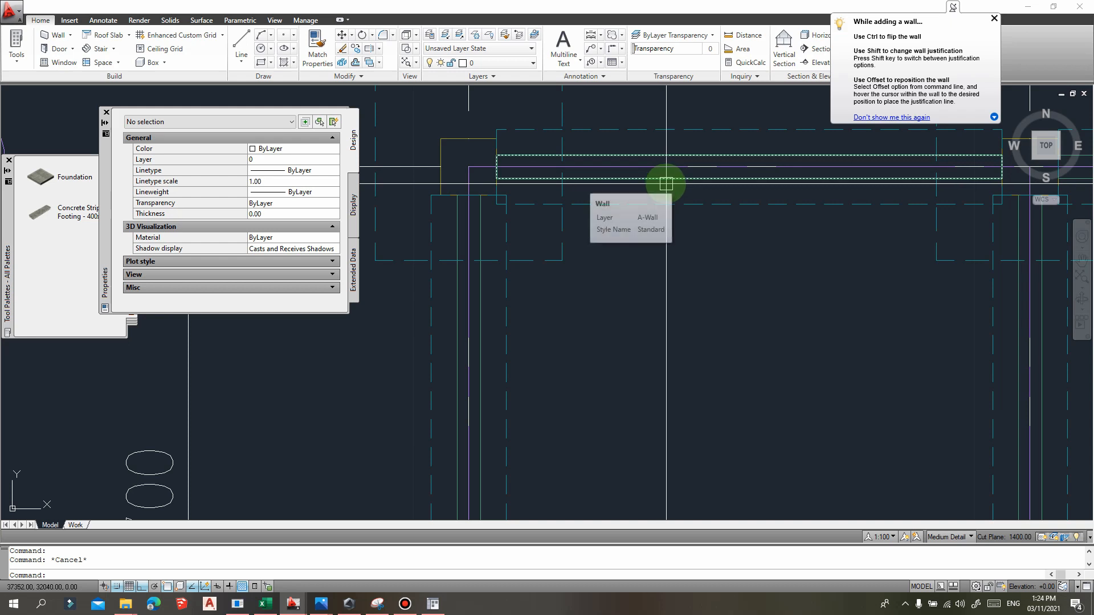
middle_click_drag(667, 184, 663, 195)
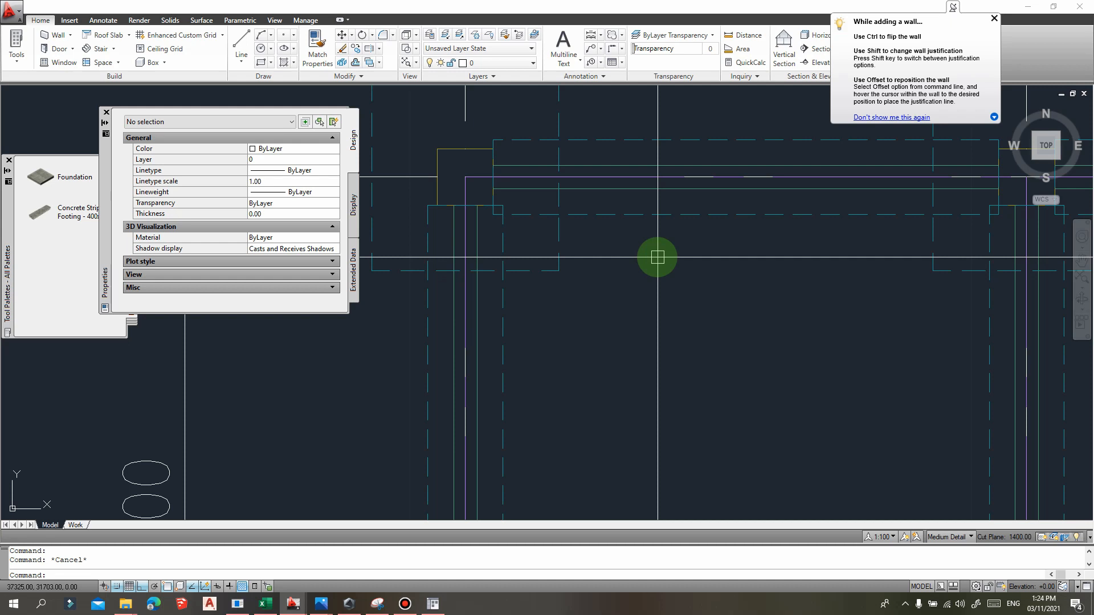
- Select the grid F wall with all similar Standard walls, set their base height to 800, and clear the selection
middle_click_drag(704, 219, 610, 181)
scroll(610, 182, "down", 2)
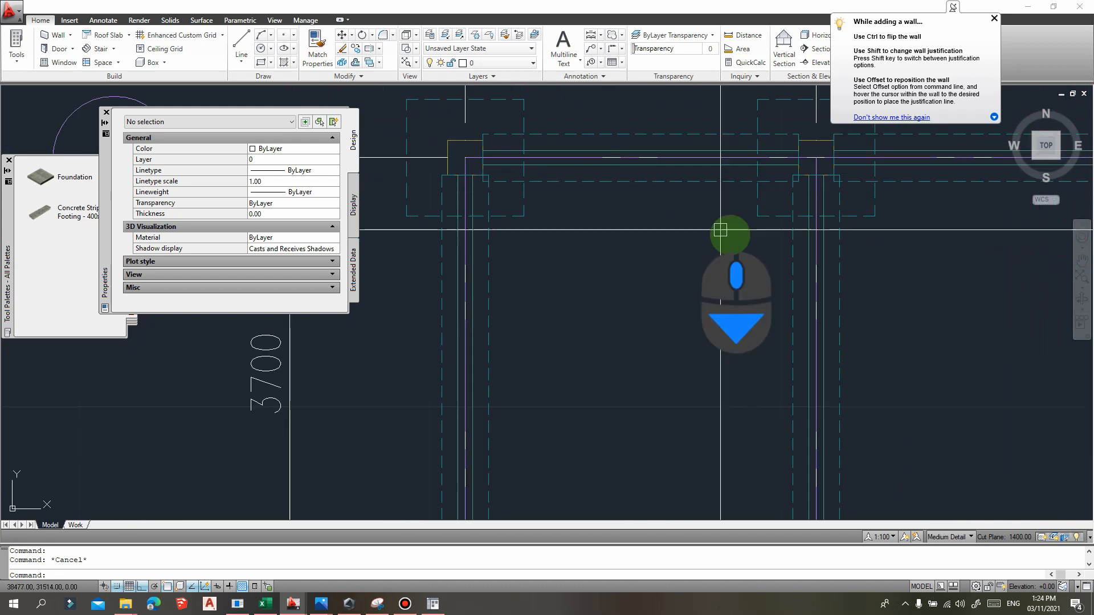
middle_click_drag(721, 230, 660, 237)
left_click(584, 173)
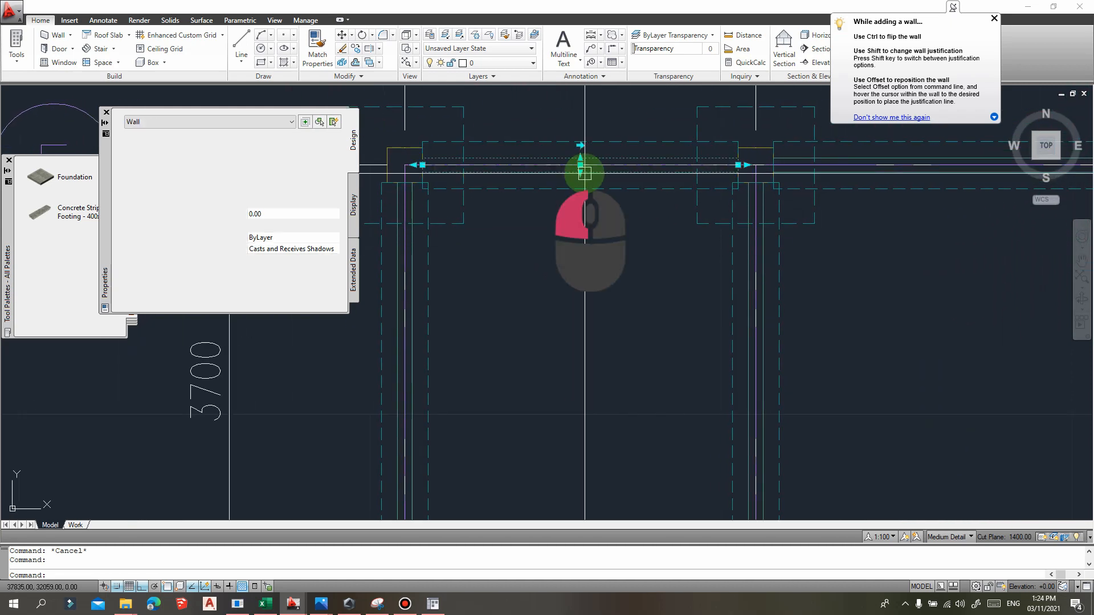
right_click(585, 173)
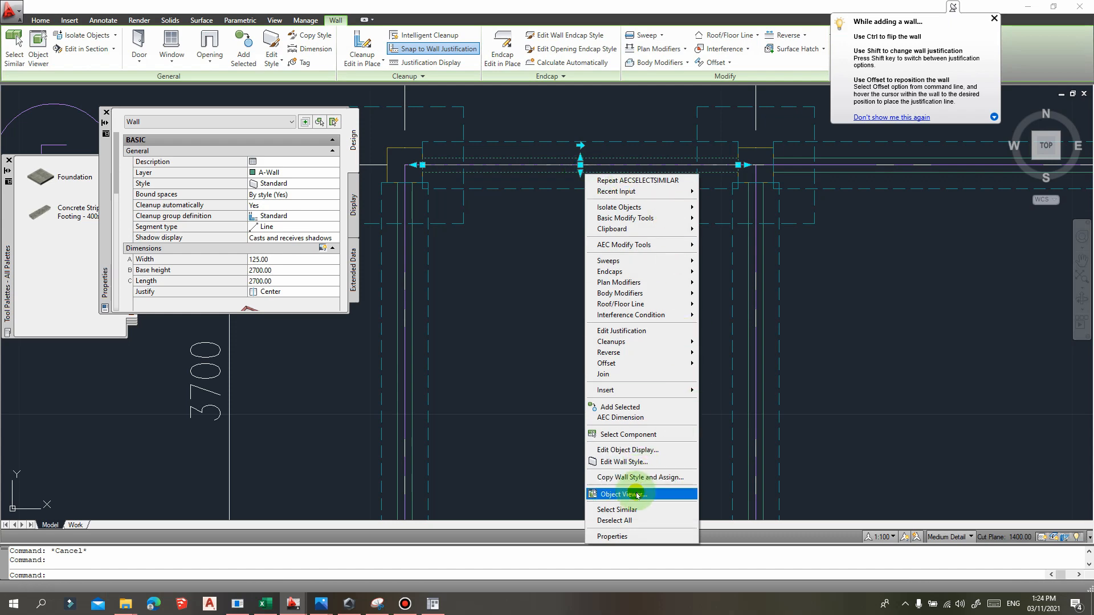
left_click(631, 510)
scroll(721, 183, "down", 3)
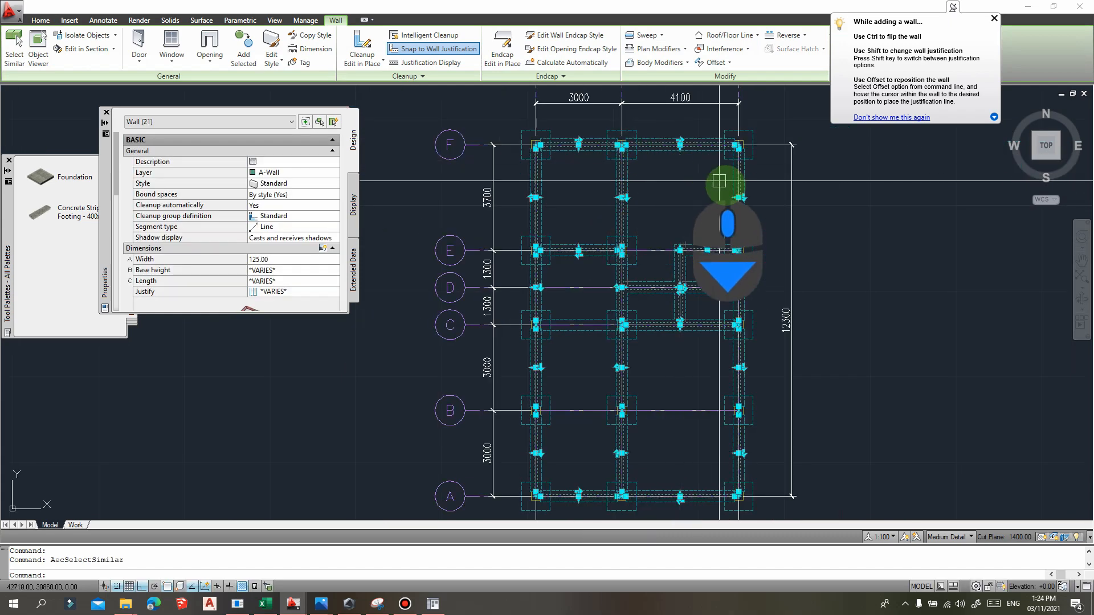
middle_click_drag(863, 245, 854, 275)
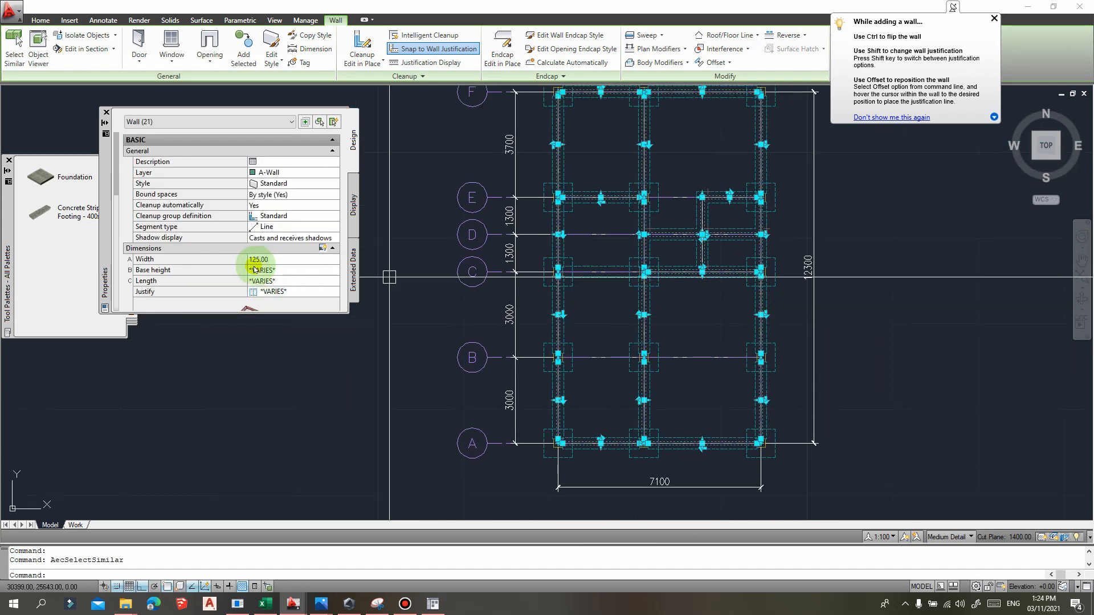
left_click(290, 273)
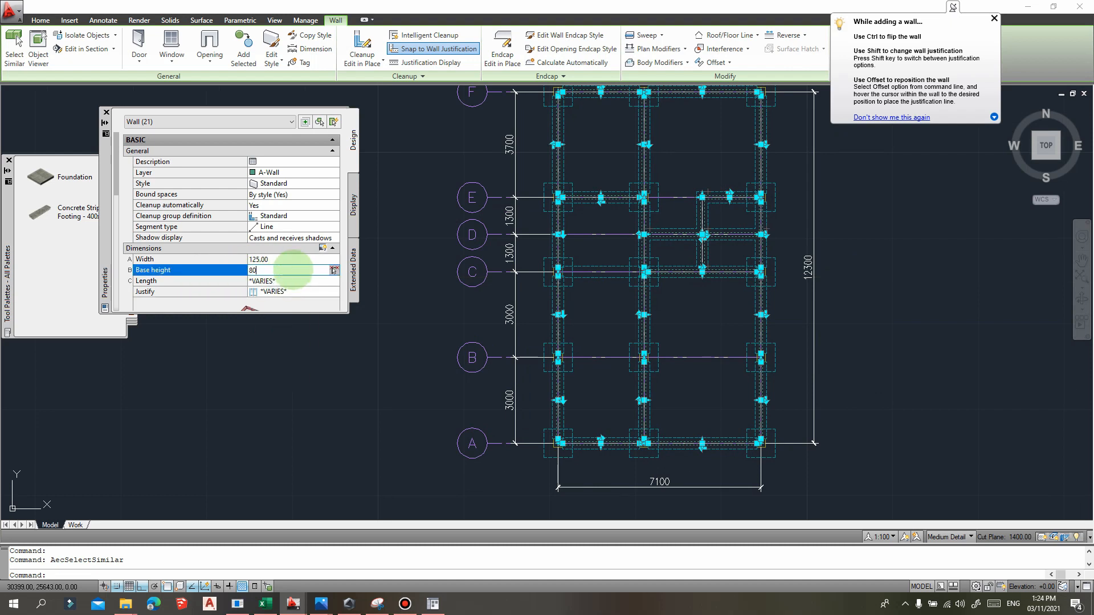
key("Return")
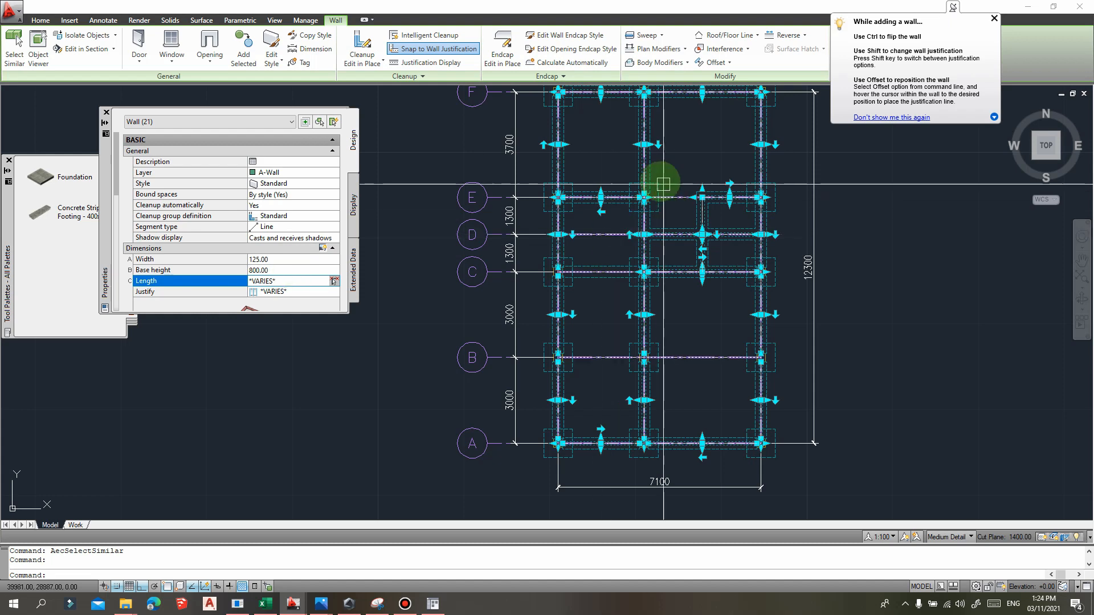
middle_click_drag(616, 167, 635, 198)
key("Escape")
- Orbit the foundation plan into a 3D view and examine the walls, columns and footings near grids 1 and F
scroll(650, 187, "up", 3)
scroll(599, 127, "down", 5)
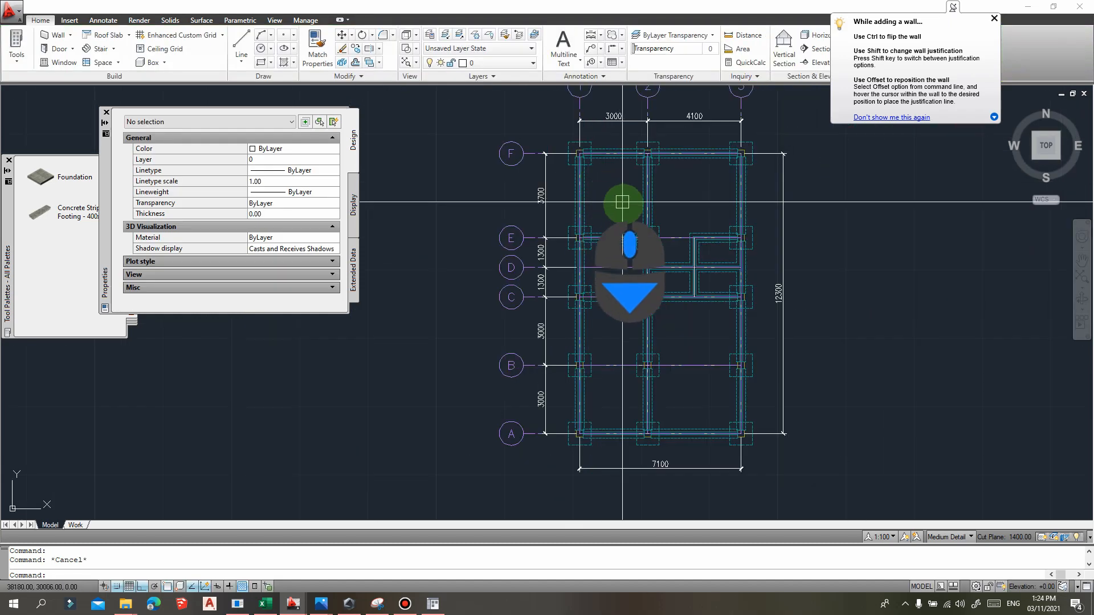
middle_click_drag(642, 269, 631, 244)
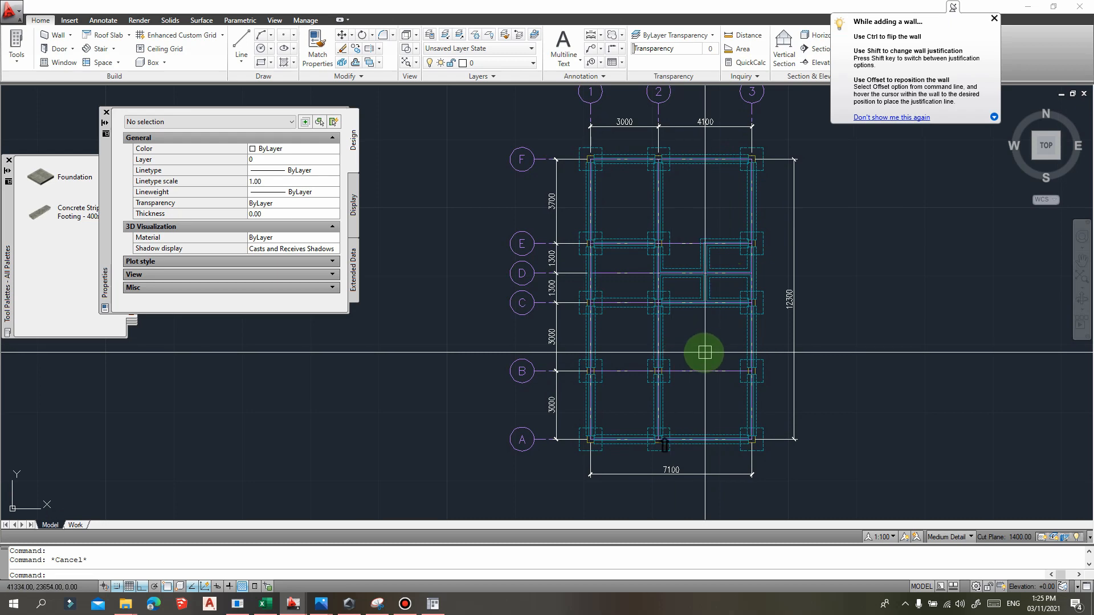
middle_click_drag(700, 354, 736, 218, "shift")
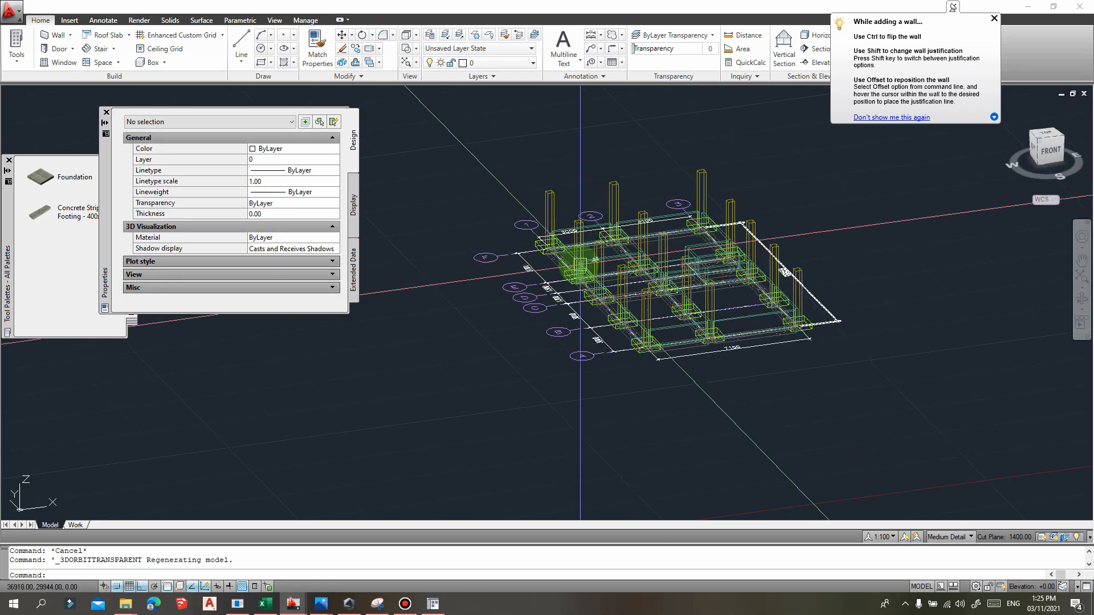
scroll(578, 261, "up", 6)
middle_click_drag(528, 247, 559, 259)
scroll(511, 239, "up", 3)
scroll(559, 183, "down", 2)
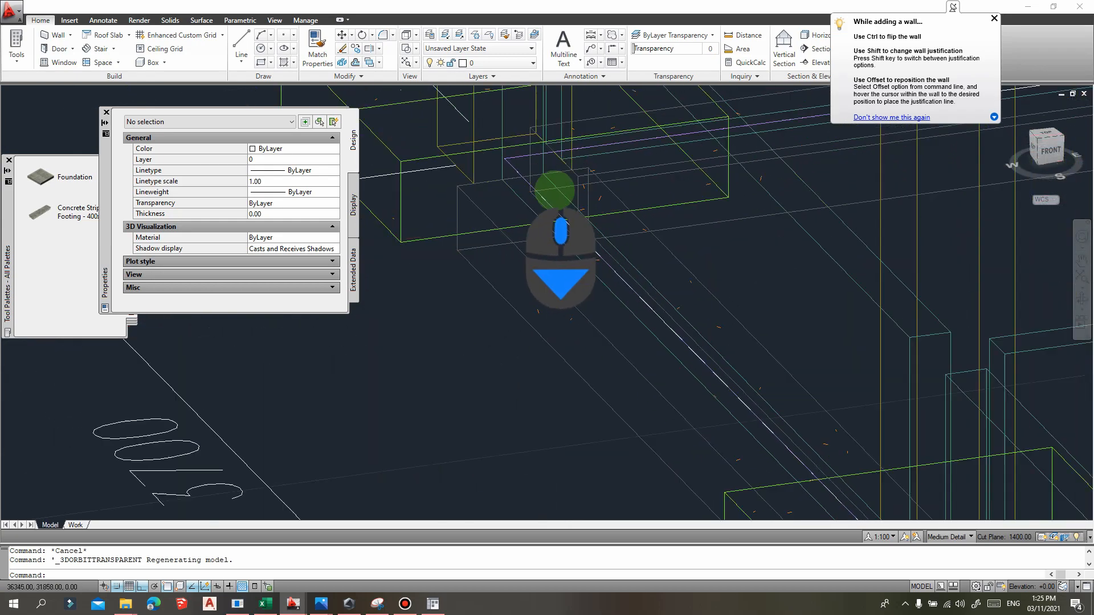
scroll(525, 307, "down", 2)
scroll(705, 386, "up", 4)
scroll(623, 159, "down", 3)
scroll(557, 339, "down", 3)
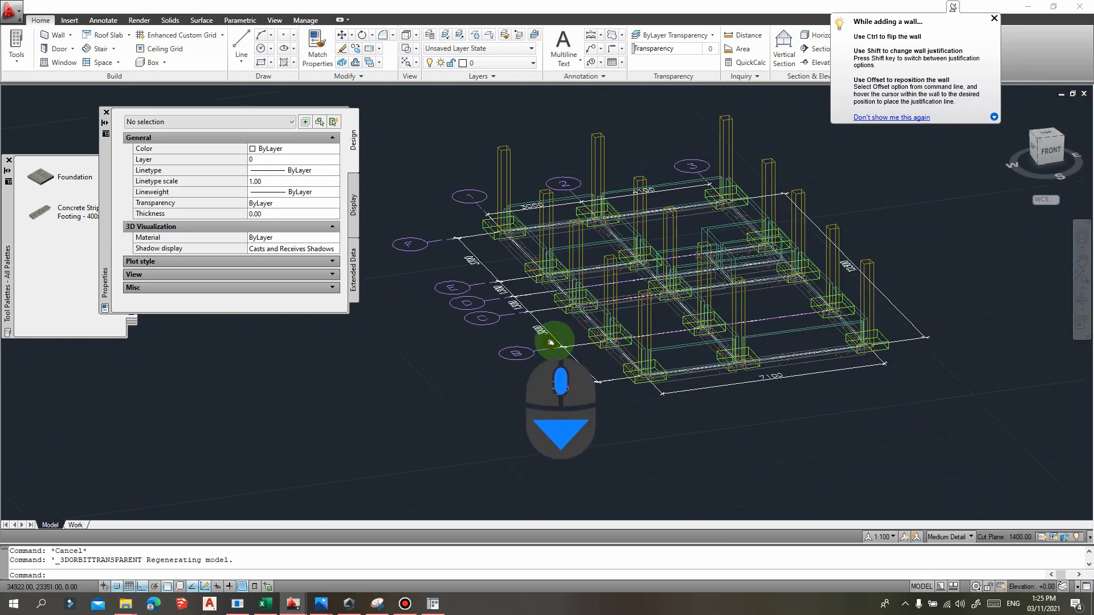
- Display the 3D foundation model in the Conceptual visual style
left_click(275, 21)
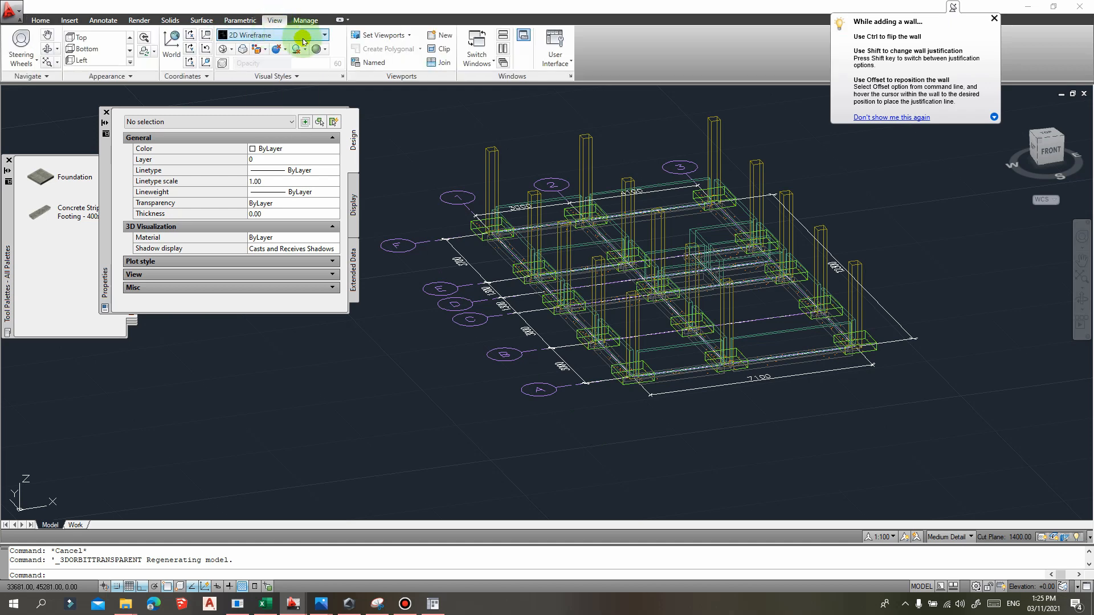
left_click(268, 36)
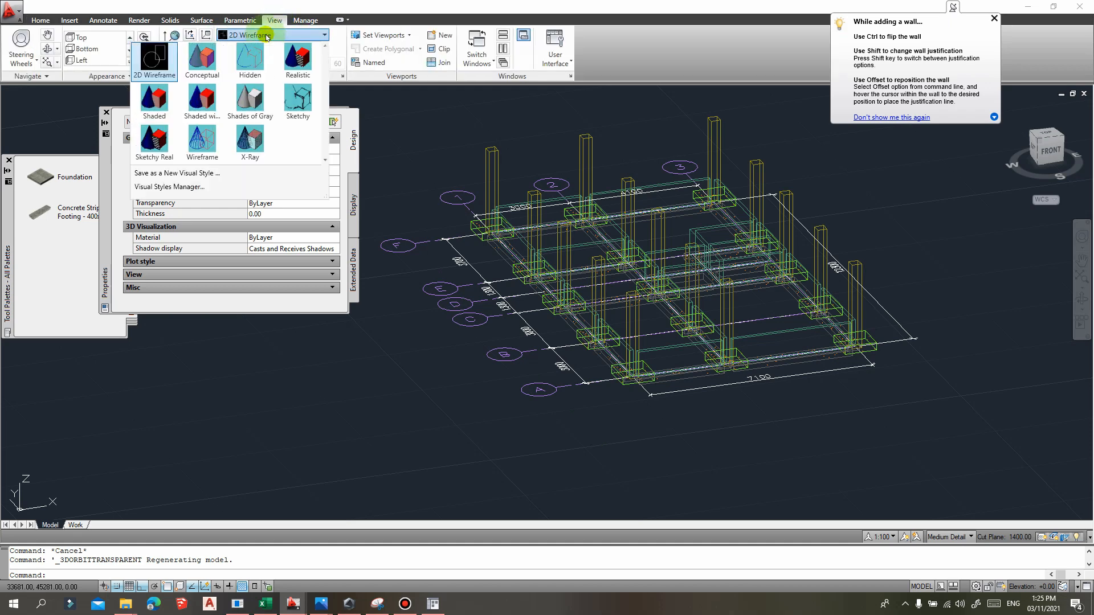
left_click(200, 67)
scroll(517, 341, "up", 5)
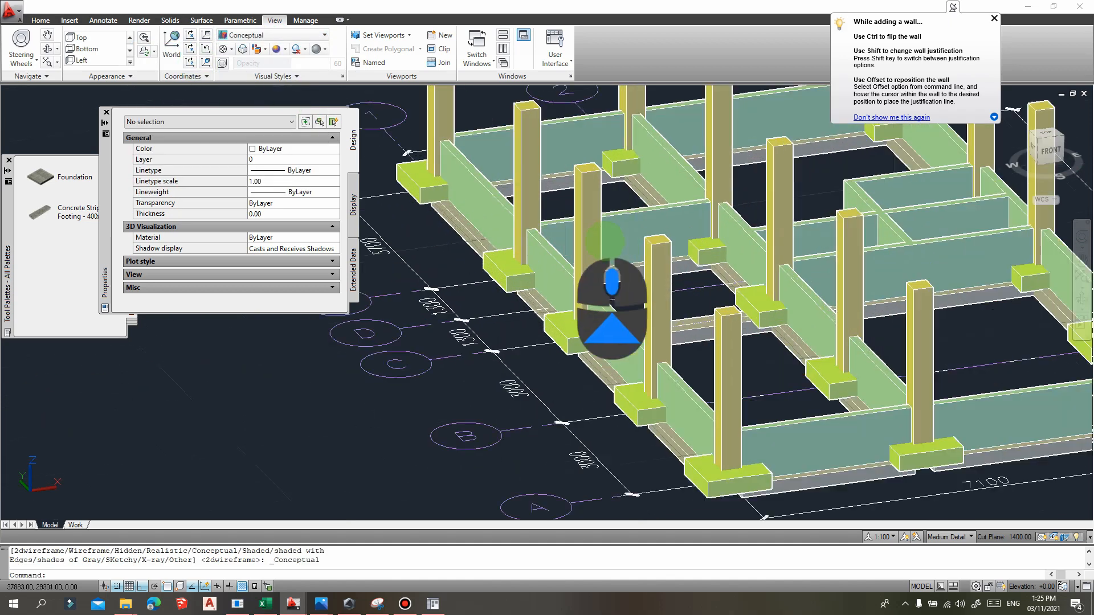
scroll(592, 228, "down", 3)
scroll(781, 318, "down", 3)
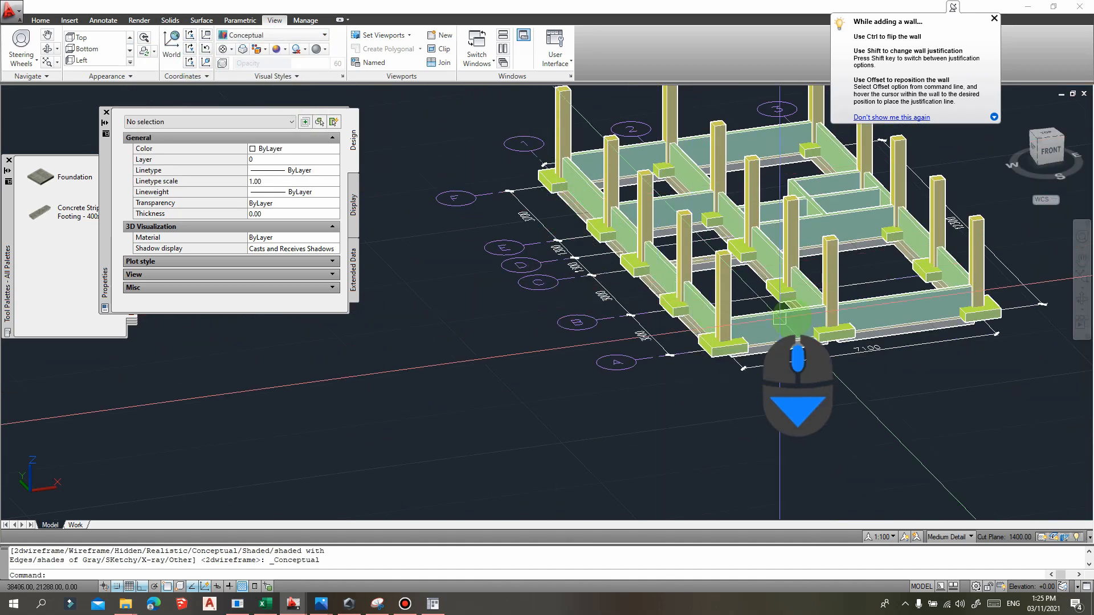
- Examine the shaded model along grids A and 1, checking how the walls sit on the strip and column footings
middle_click_drag(560, 191, 540, 251)
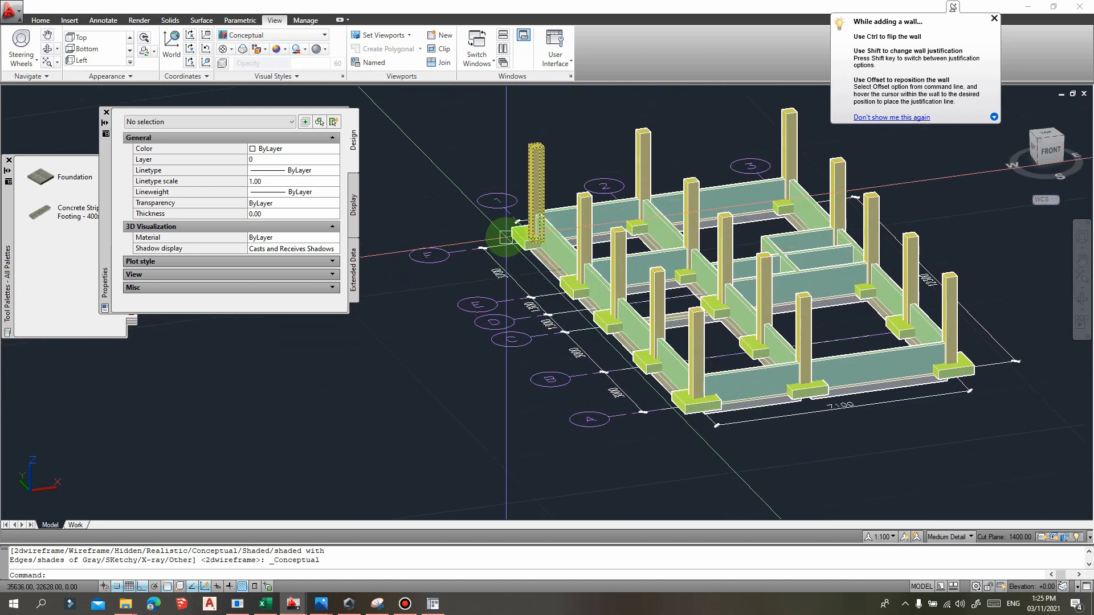
middle_click_drag(714, 409, 733, 386)
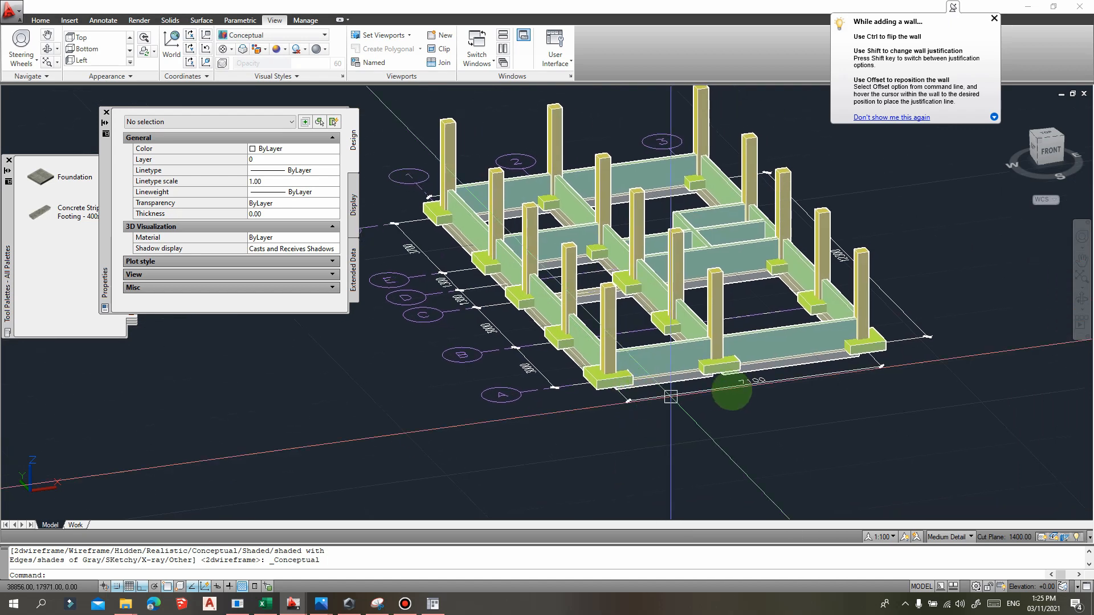
middle_click_drag(836, 329, 696, 350)
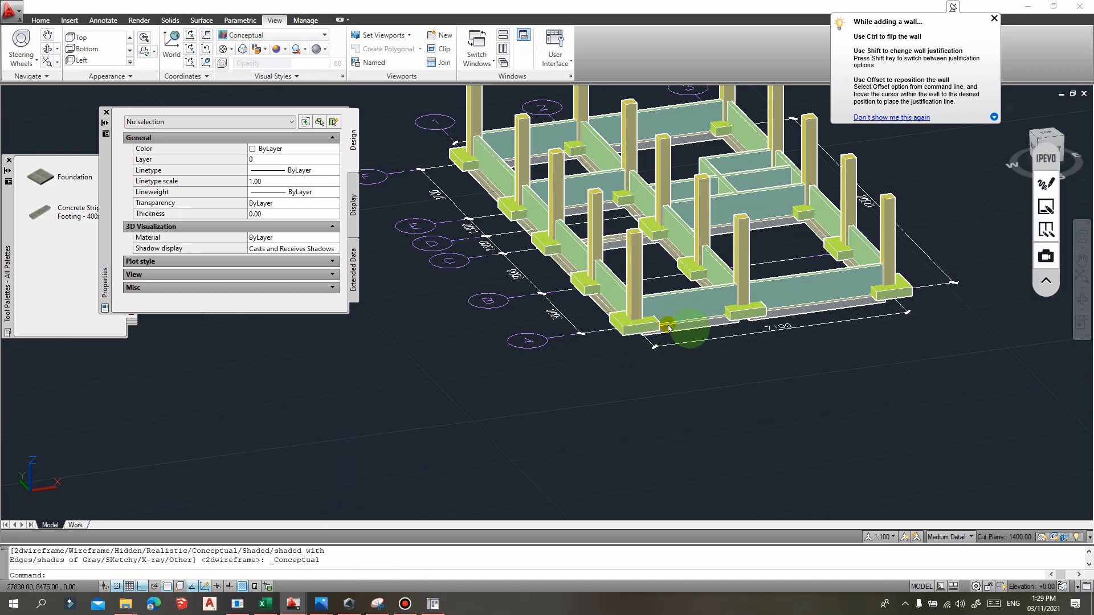
scroll(630, 329, "up", 3)
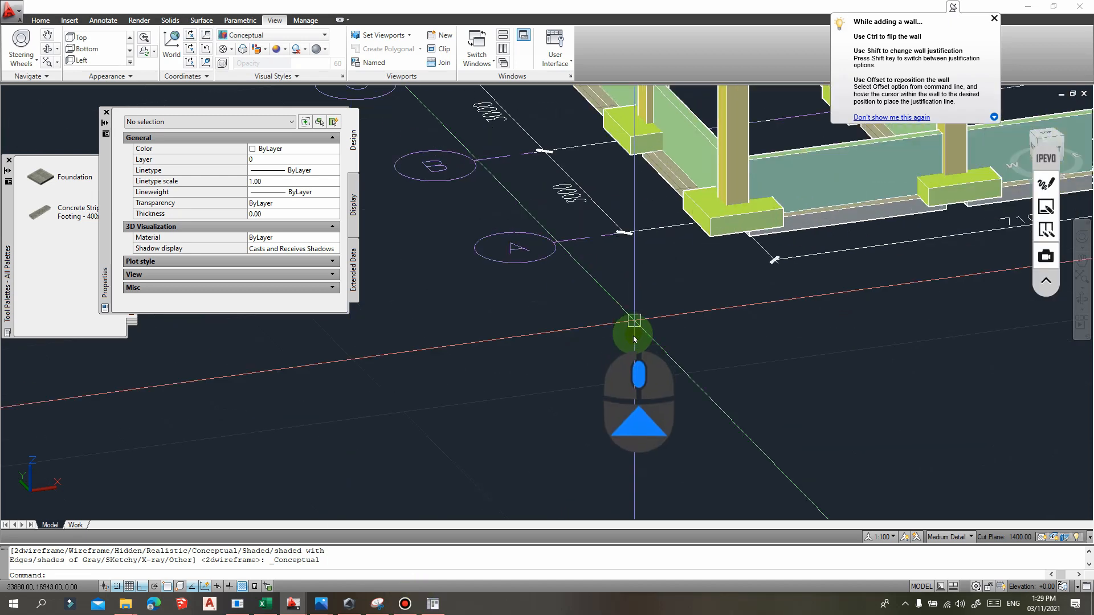
scroll(633, 308, "down", 2)
middle_click_drag(632, 307, 650, 321)
middle_click_drag(701, 292, 643, 296)
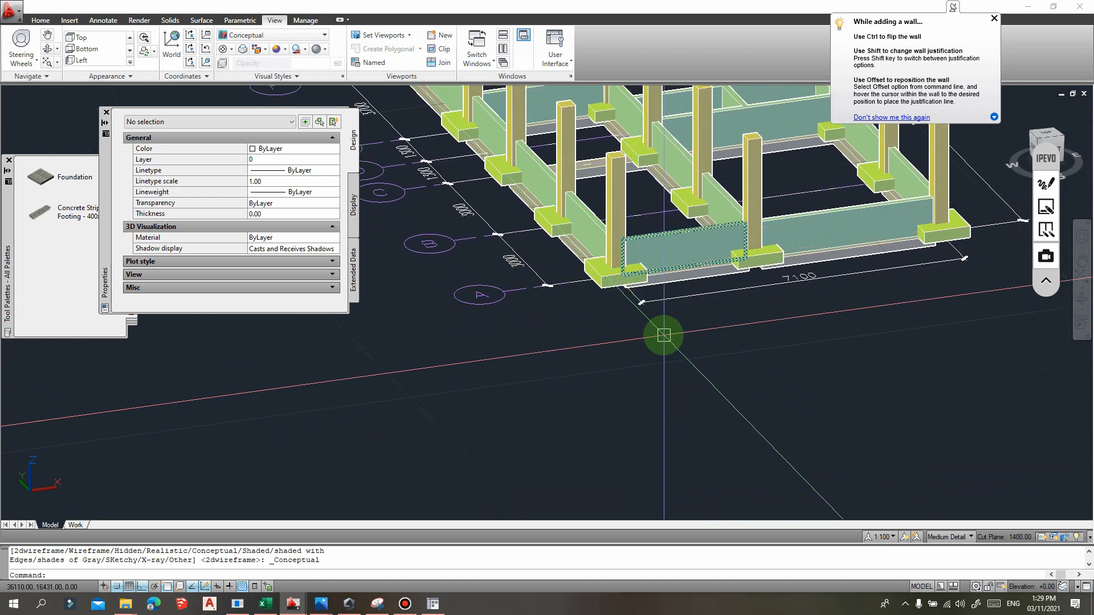
middle_click_drag(659, 333, 660, 513)
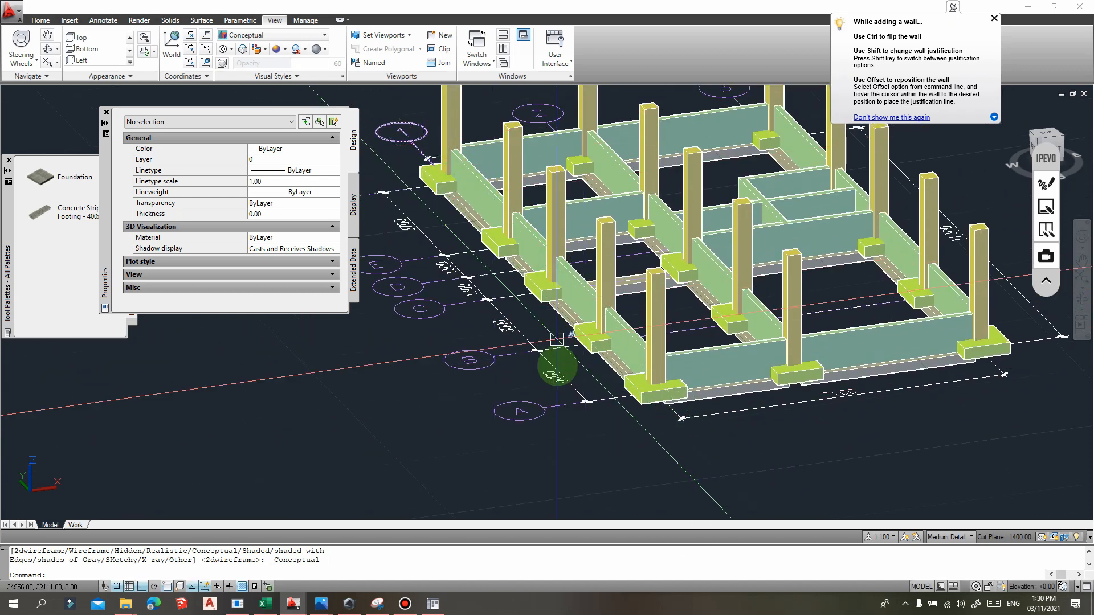
middle_click_drag(916, 371, 866, 332)
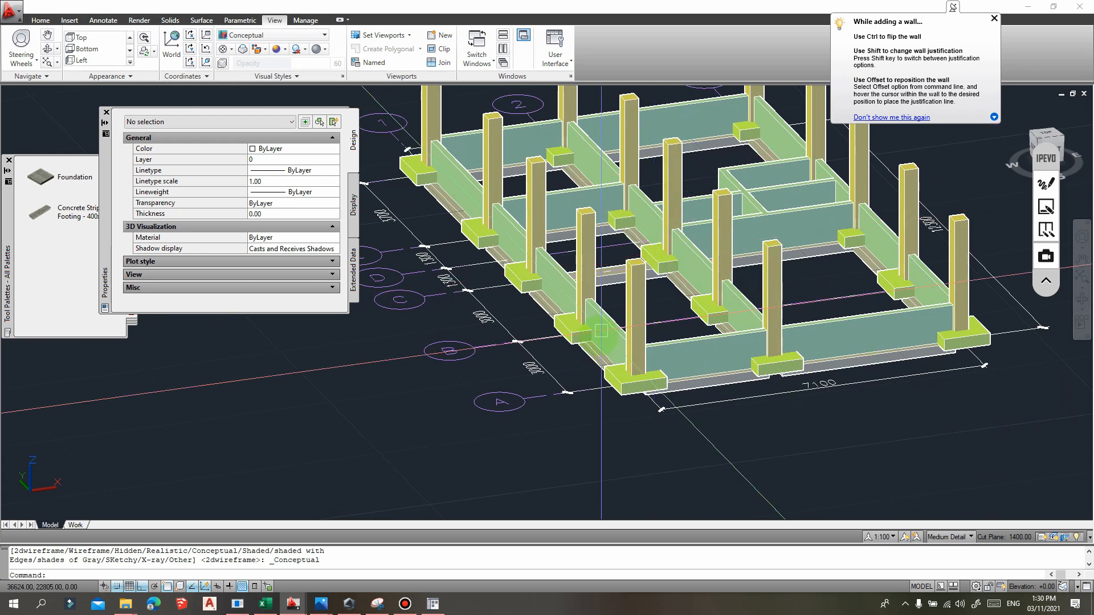
middle_click_drag(598, 331, 642, 254)
- Sketch a red footing section in the IPEVO annotator with NGL, TB and CHB labels and heights 1.0, 0.4, 0.8, 0.2 and 0.25, and exit annotation
left_click(1046, 184)
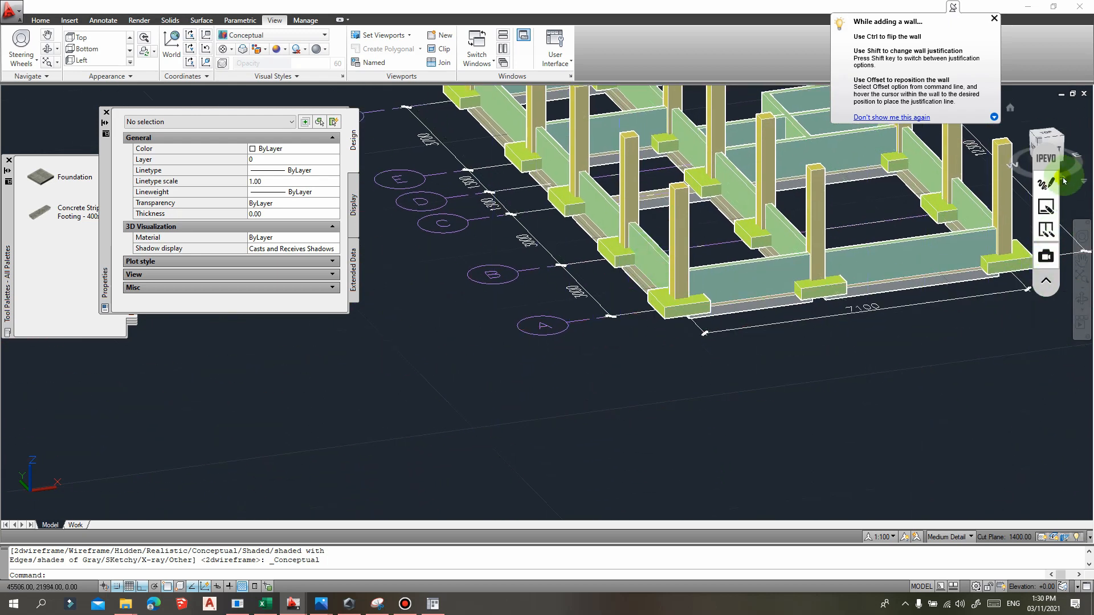
left_click(1037, 226)
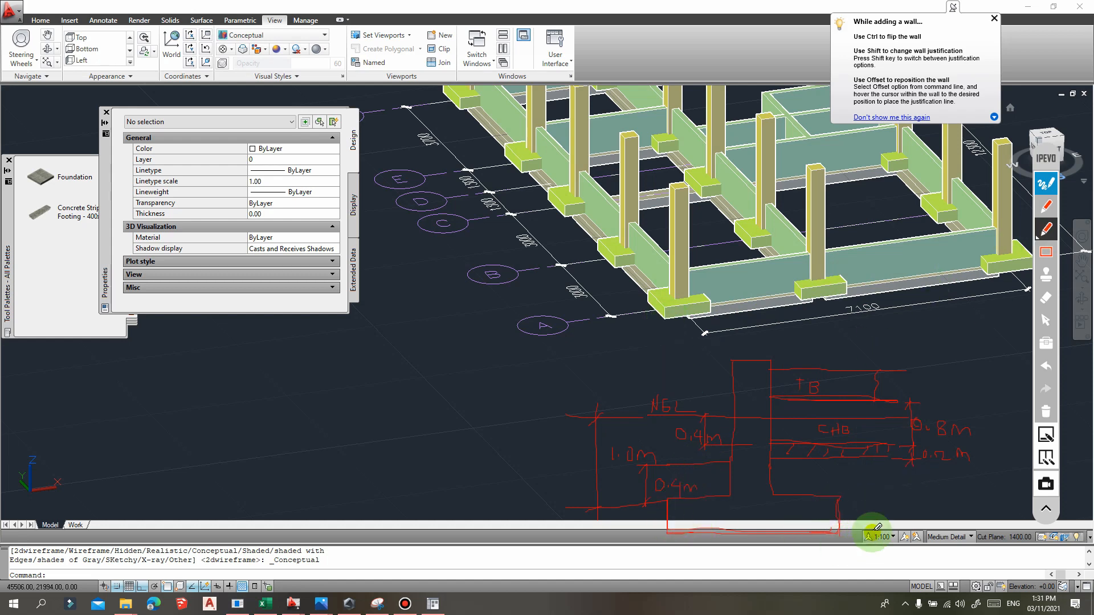
left_click(1043, 213)
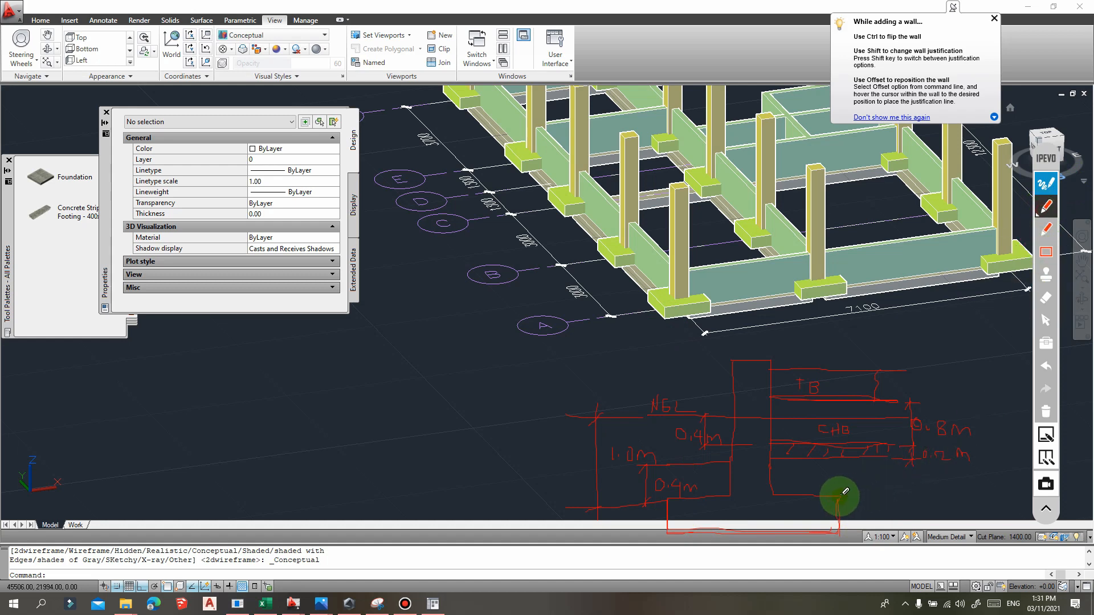
left_click_drag(841, 496, 889, 496)
mouse_move(848, 534)
left_mouse_down()
mouse_move(873, 487)
mouse_move(892, 496)
mouse_move(853, 537)
mouse_move(872, 485)
mouse_move(864, 505)
left_mouse_up()
left_click(1047, 235)
left_click_drag(879, 510, 913, 527)
left_click(891, 522)
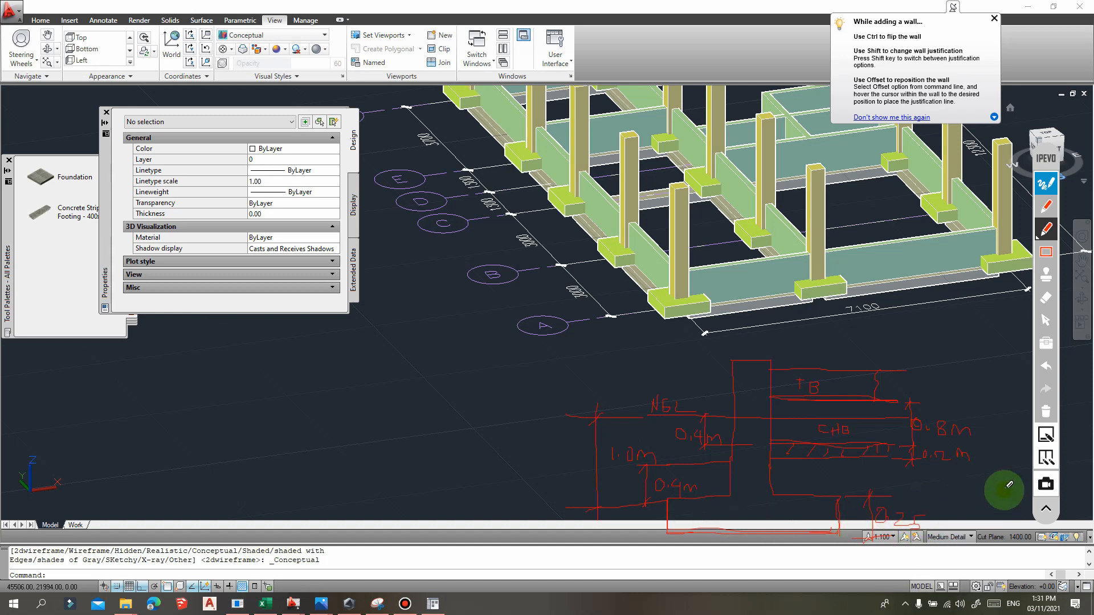
right_click(935, 338)
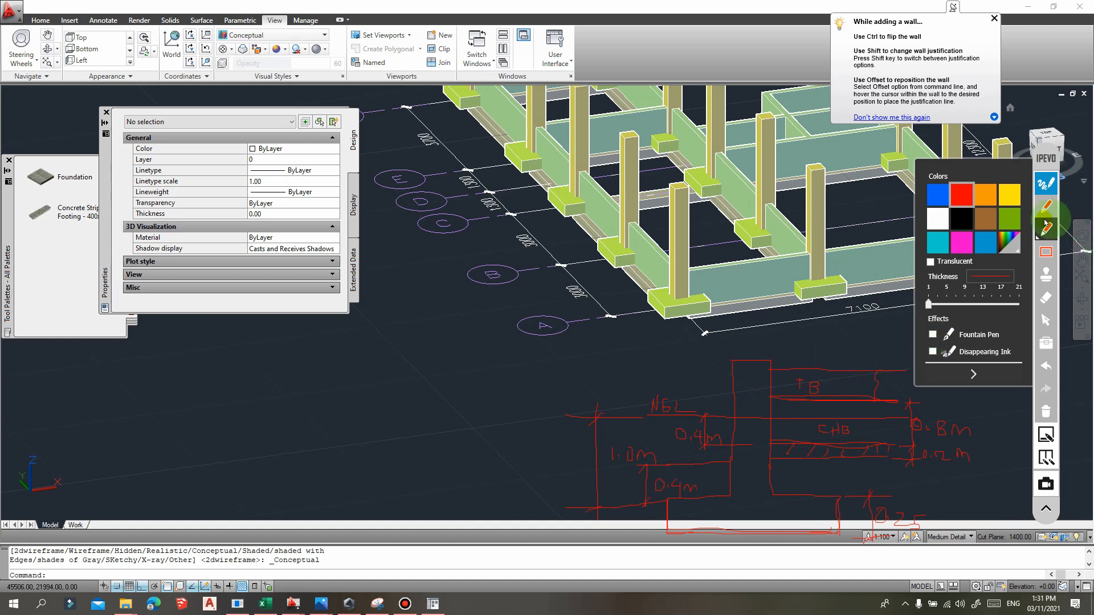
left_click(1054, 185)
middle_click(805, 343)
middle_click_drag(789, 349, 740, 402)
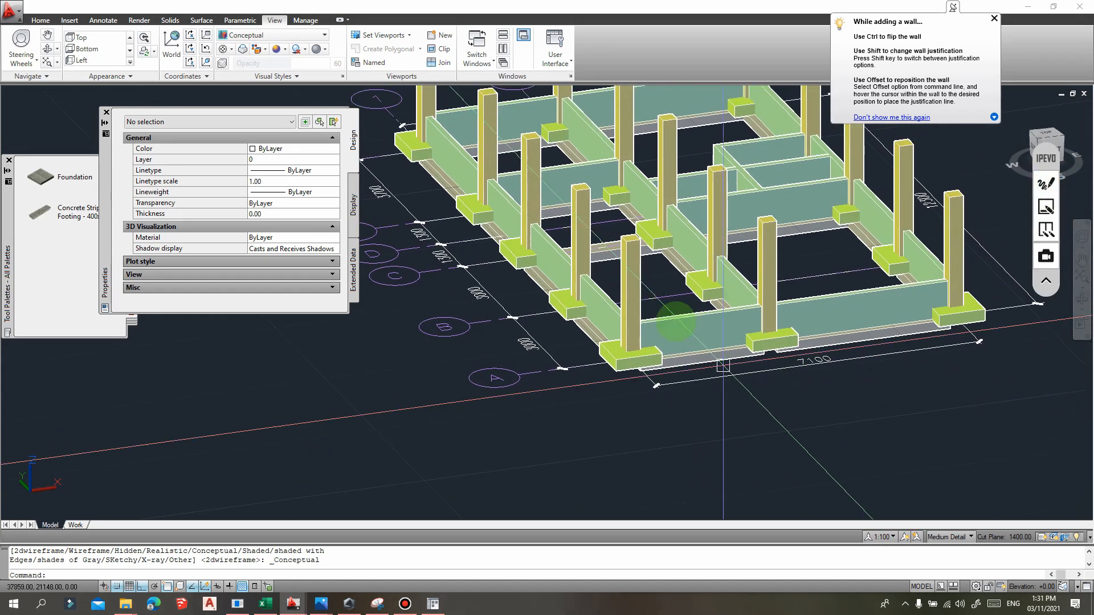
- Select all column footings that match the footing at grids A and 1
left_click(637, 269)
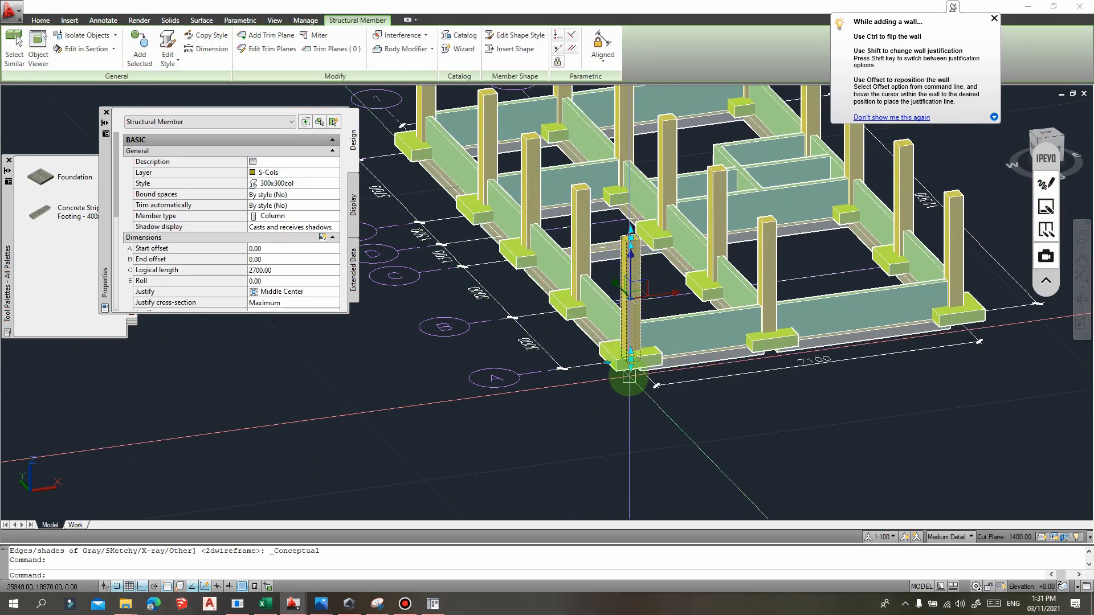
key("Escape")
left_click(607, 370)
right_click(608, 371)
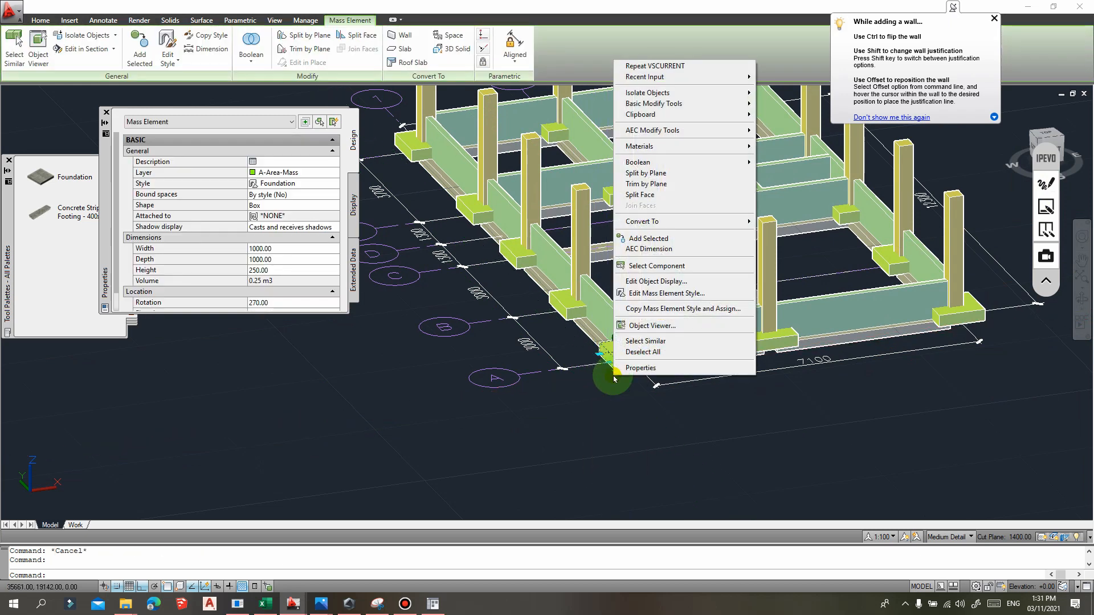
left_click(660, 342)
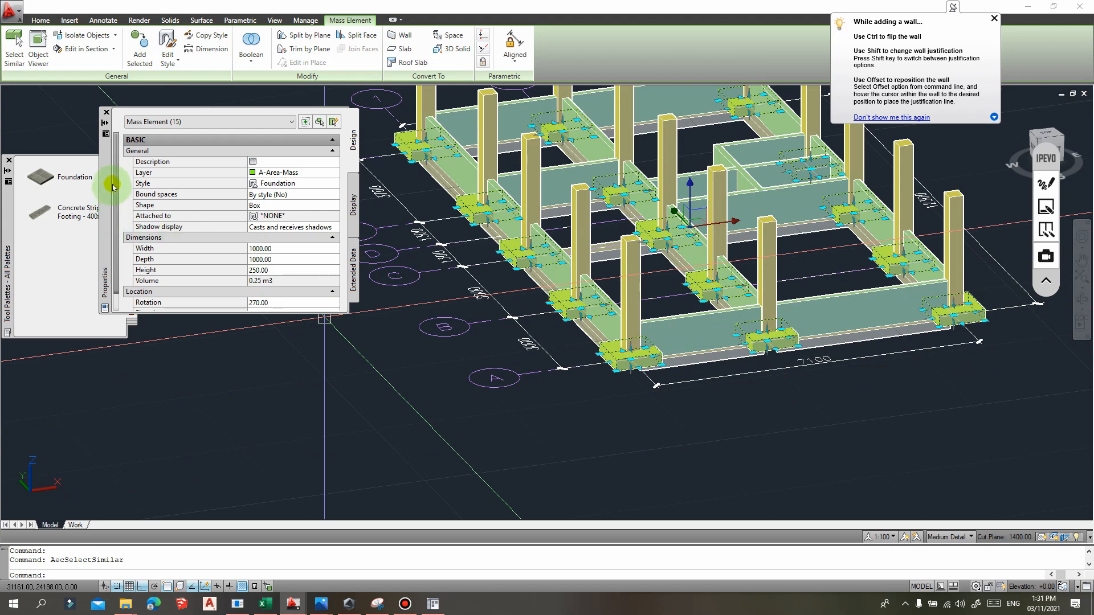
- Consult the footing section sketch and set the elevation of the selected column footings to 650
scroll(228, 208, "down", 1)
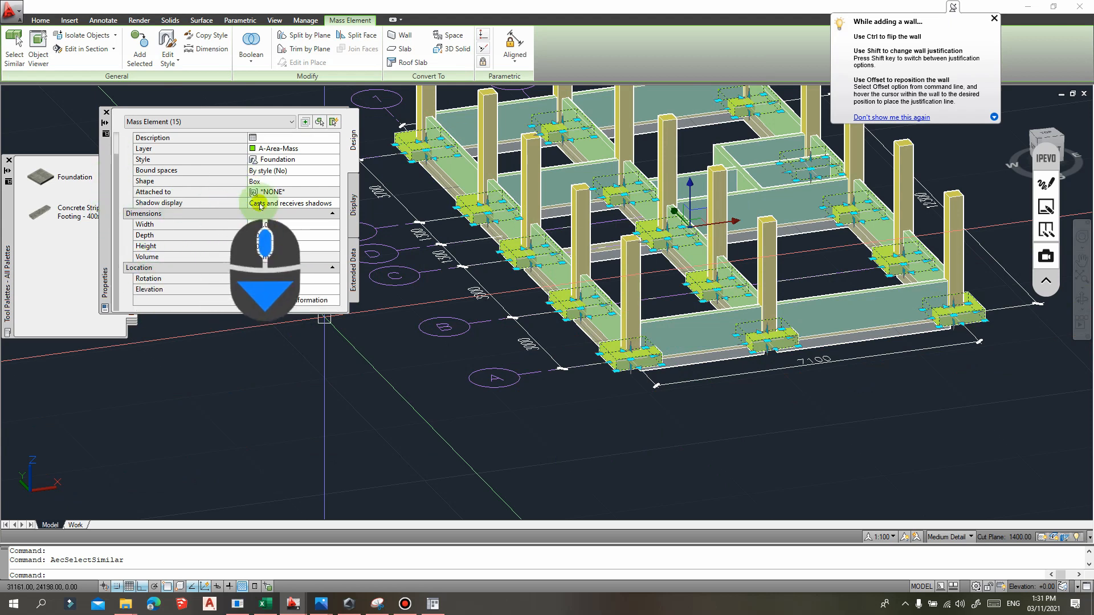
left_click(265, 290)
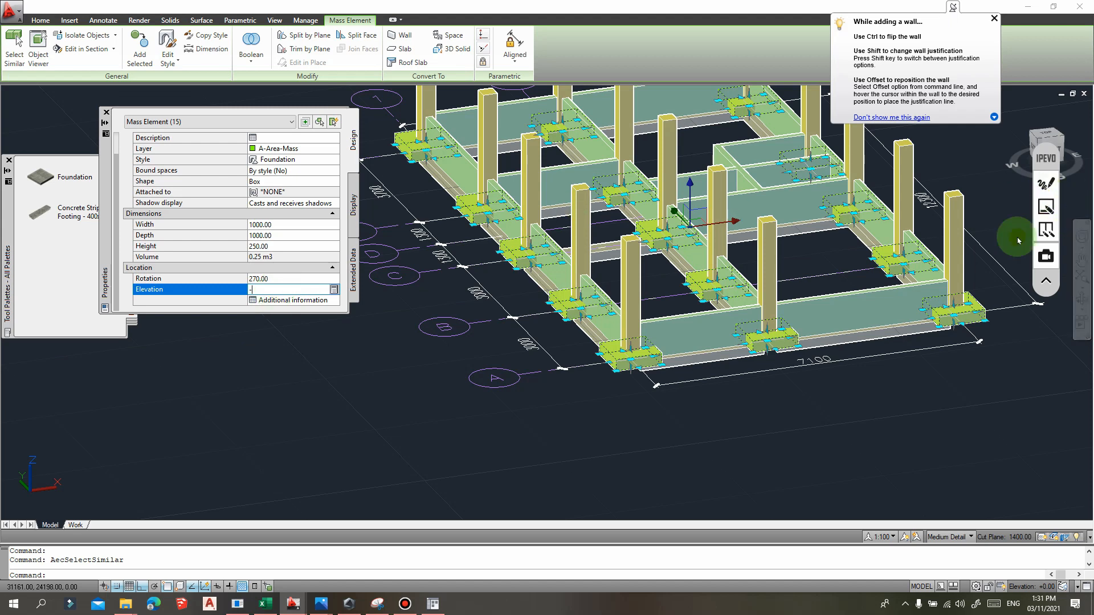
left_click(1045, 185)
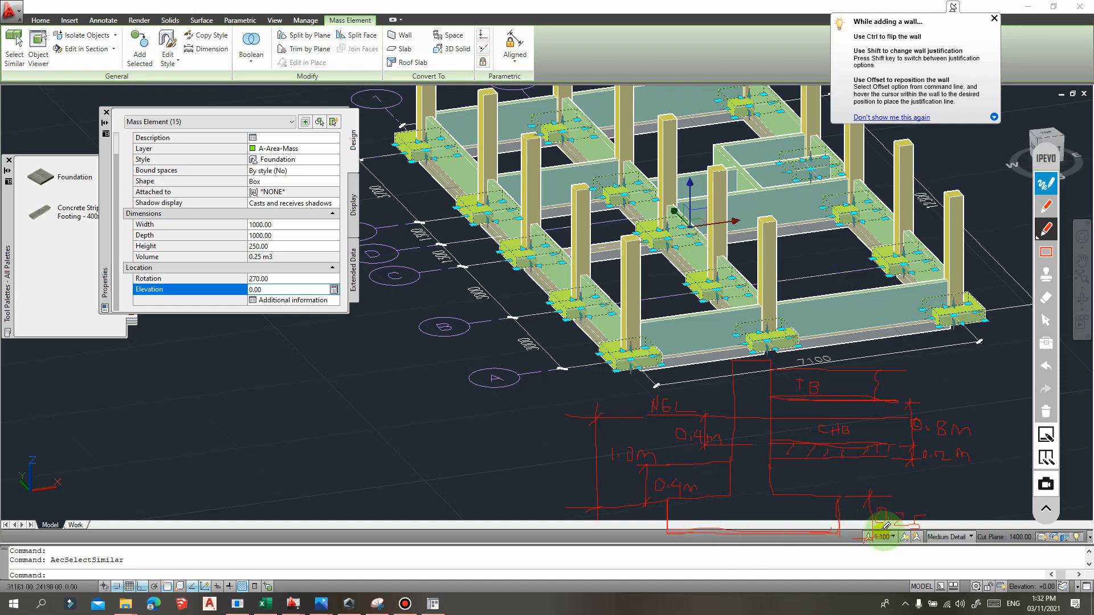
left_click(1046, 183)
left_click(232, 294)
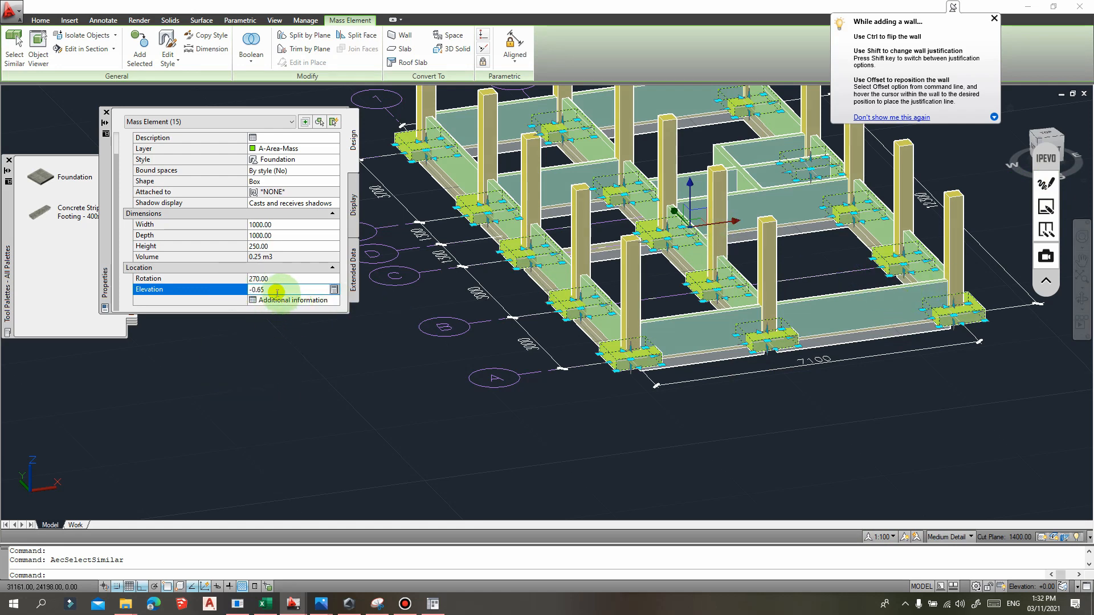
left_click(198, 292)
type("65")
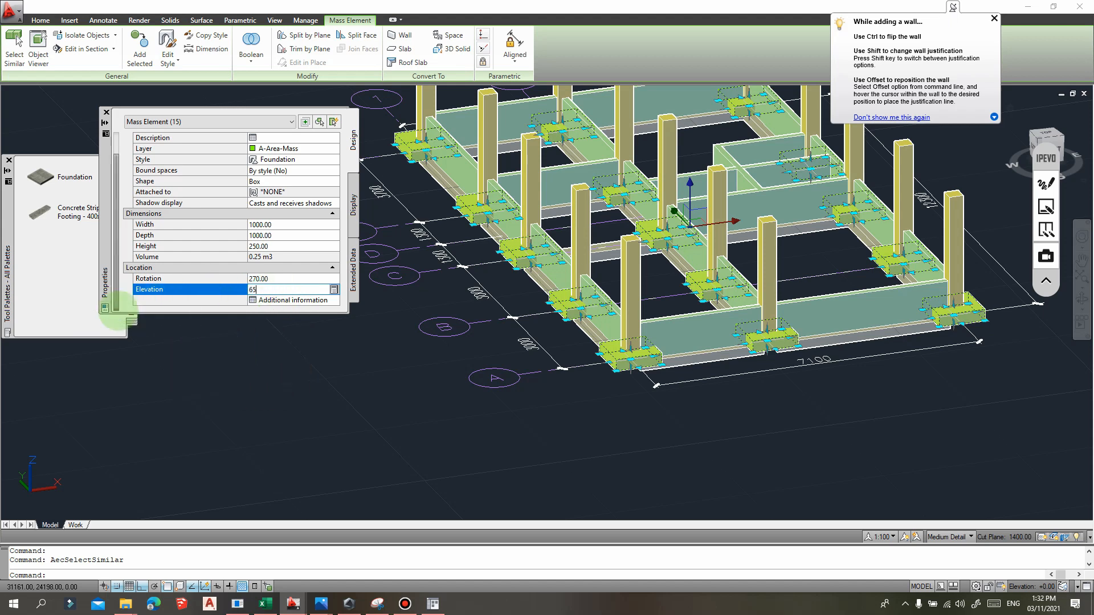
type("0")
key("Return")
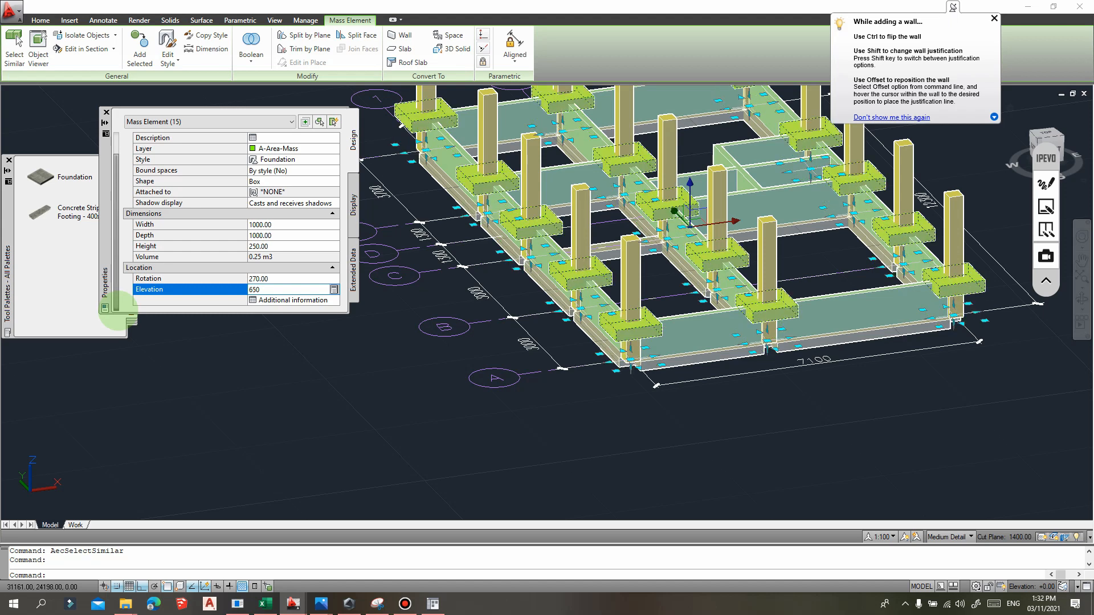
- Set the elevation of the selected column footings to -650 and clear the selection
left_click(251, 290)
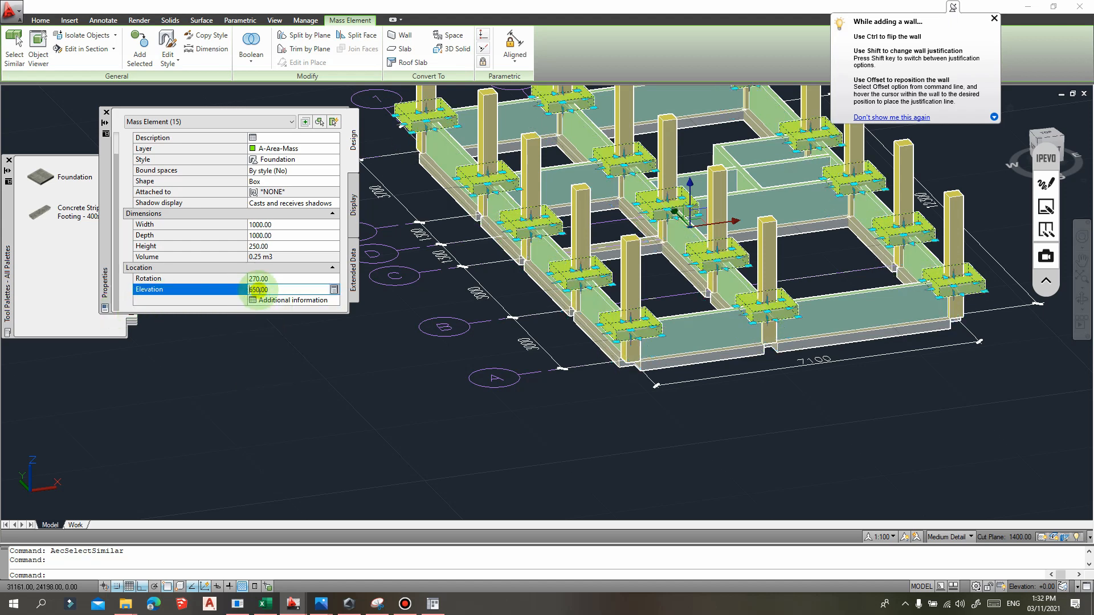
key("Return")
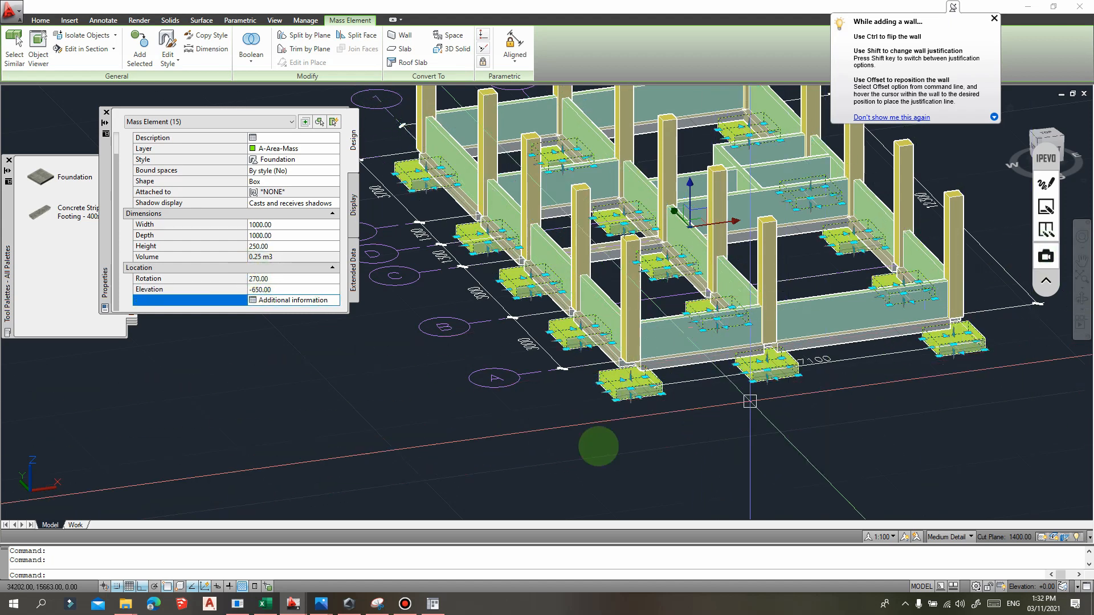
middle_click_drag(532, 394, 569, 397)
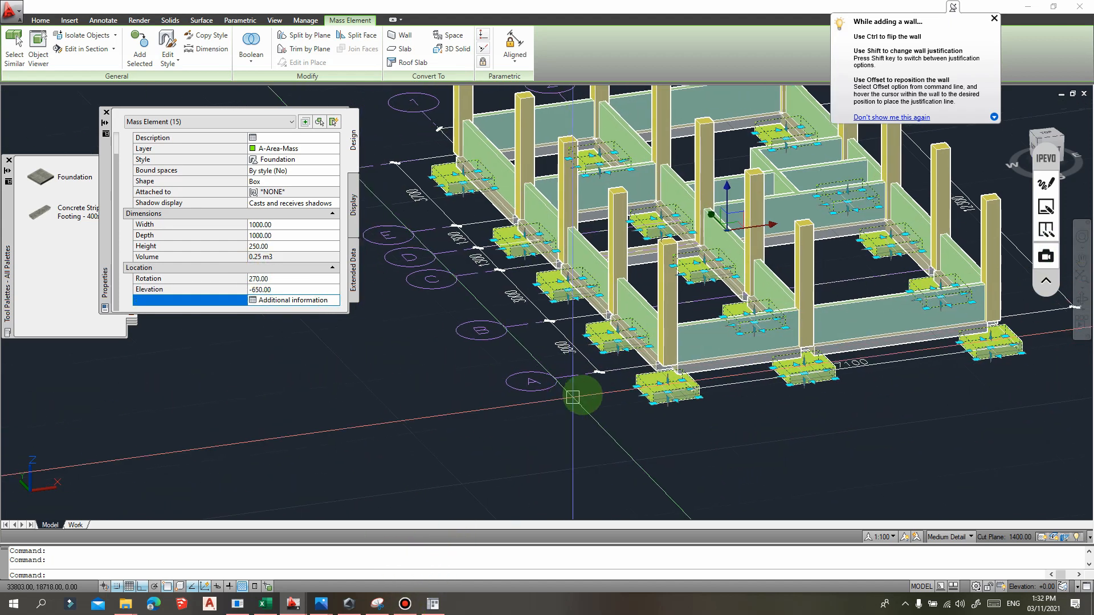
key("Escape")
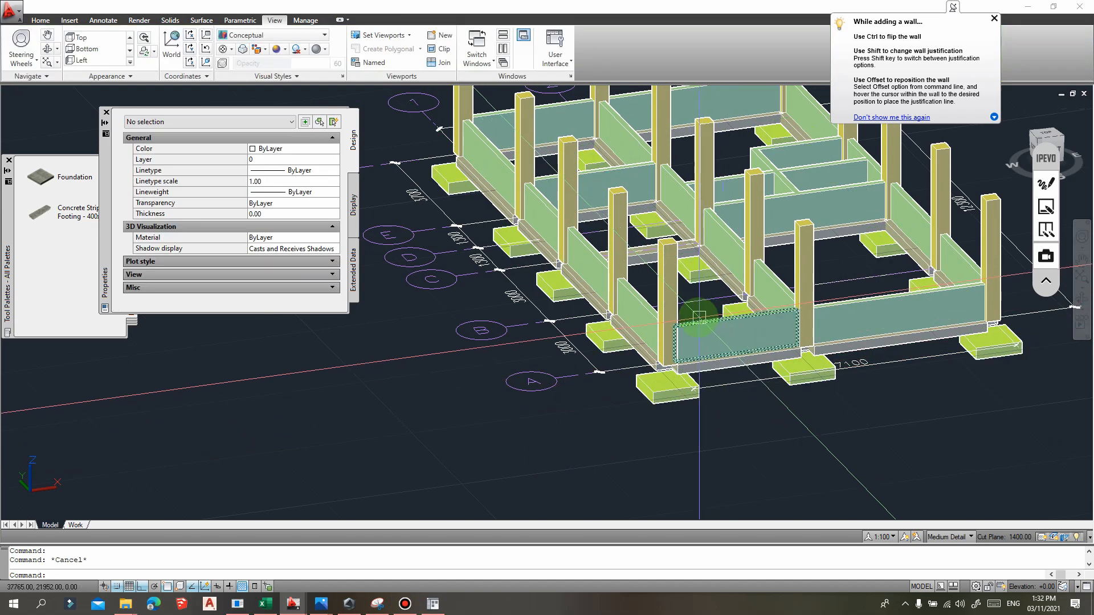
left_click(676, 294)
right_click(677, 295)
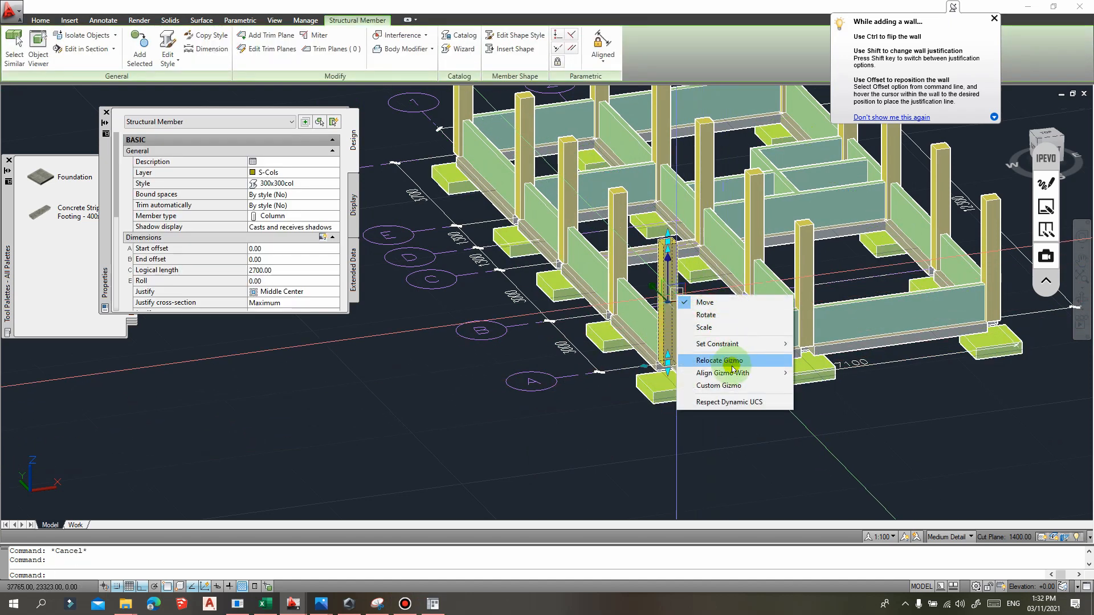
left_click(575, 432)
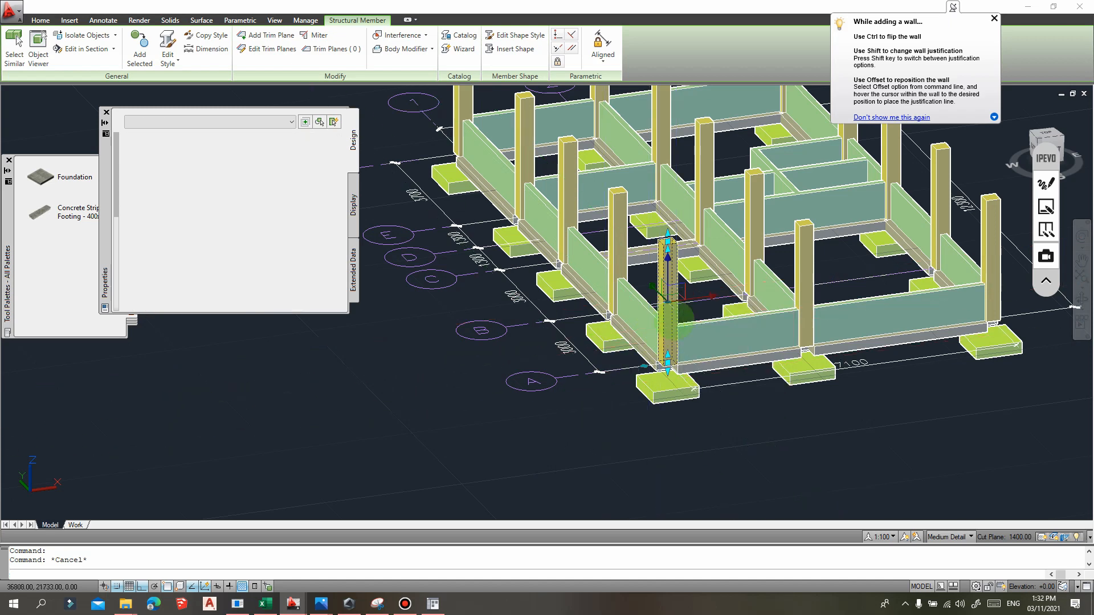
left_click(655, 287)
right_click(655, 287)
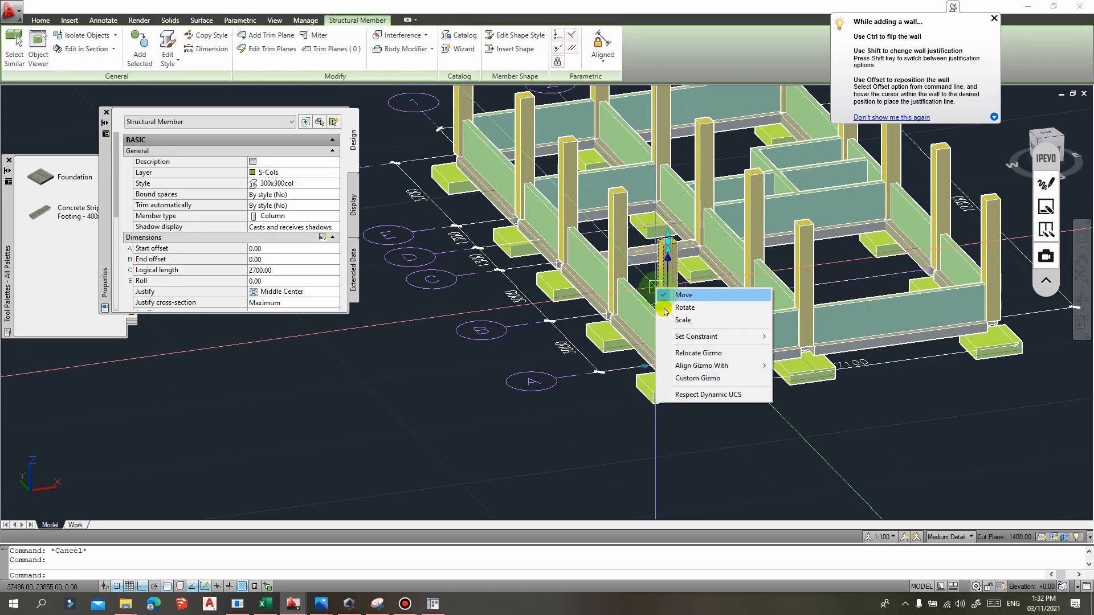
left_click(697, 407)
left_click(610, 289)
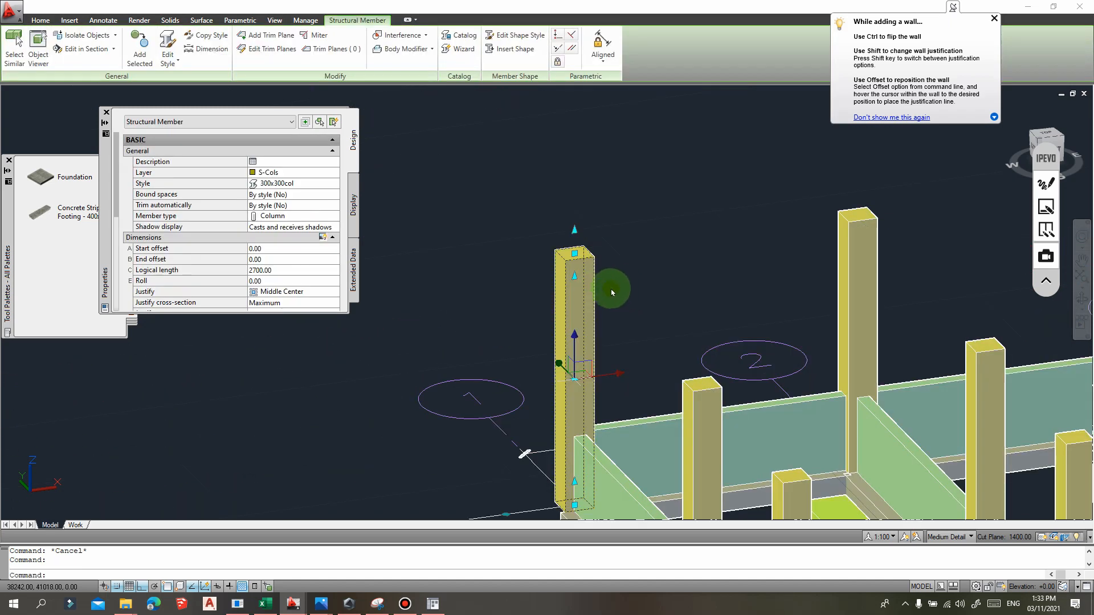
- Select all 300x300 columns that match the column at grids F and 1 and bring up their location properties
scroll(618, 223, "down", 3)
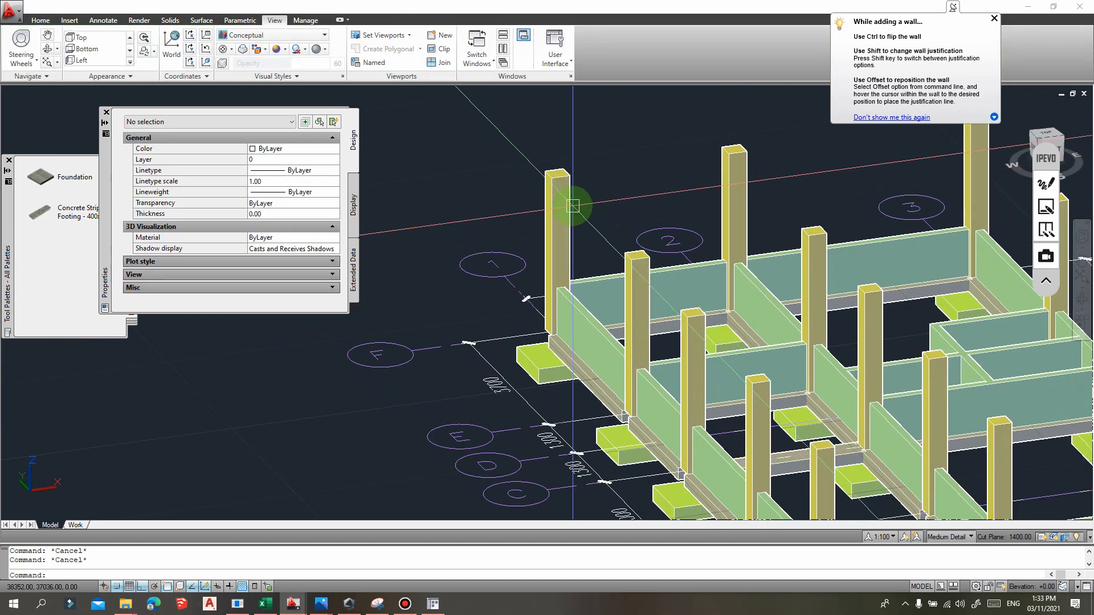
left_click(557, 194)
right_click(570, 203)
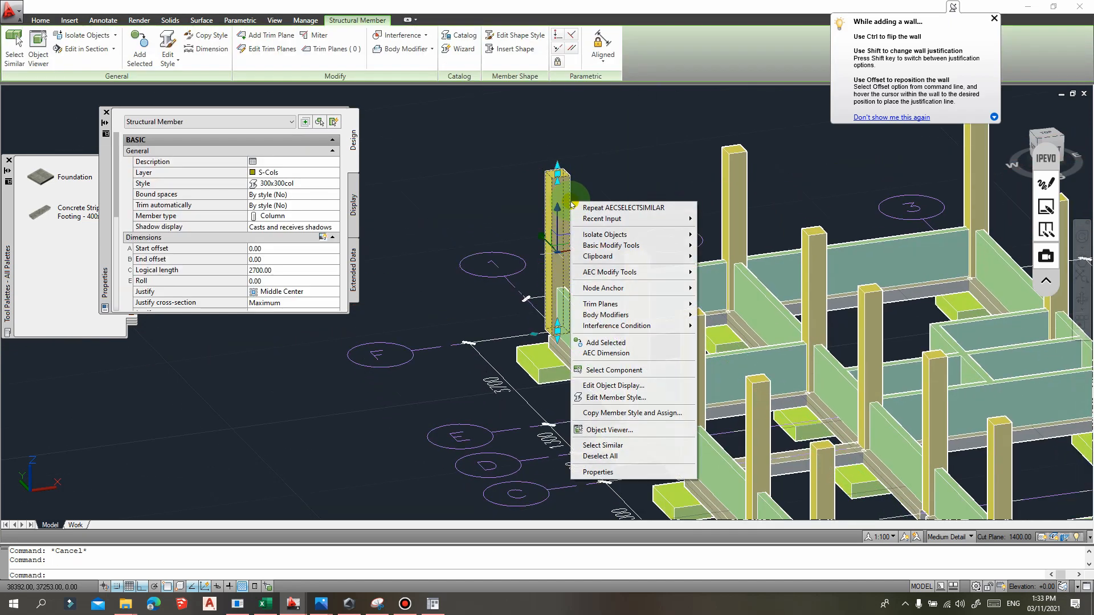
left_click(603, 445)
scroll(770, 288, "down", 3)
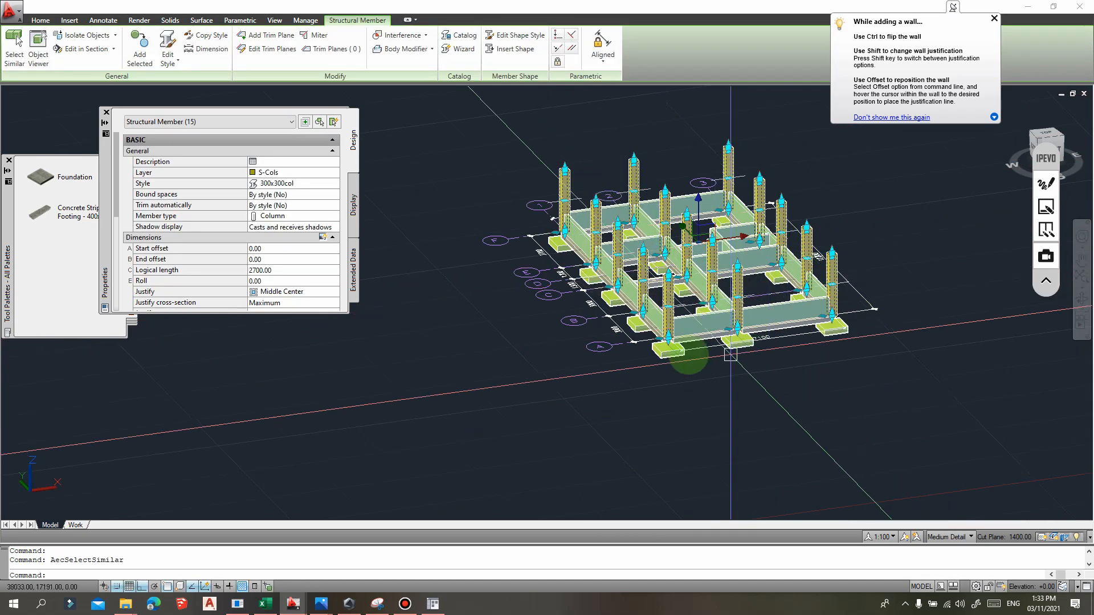
scroll(692, 365, "up", 5)
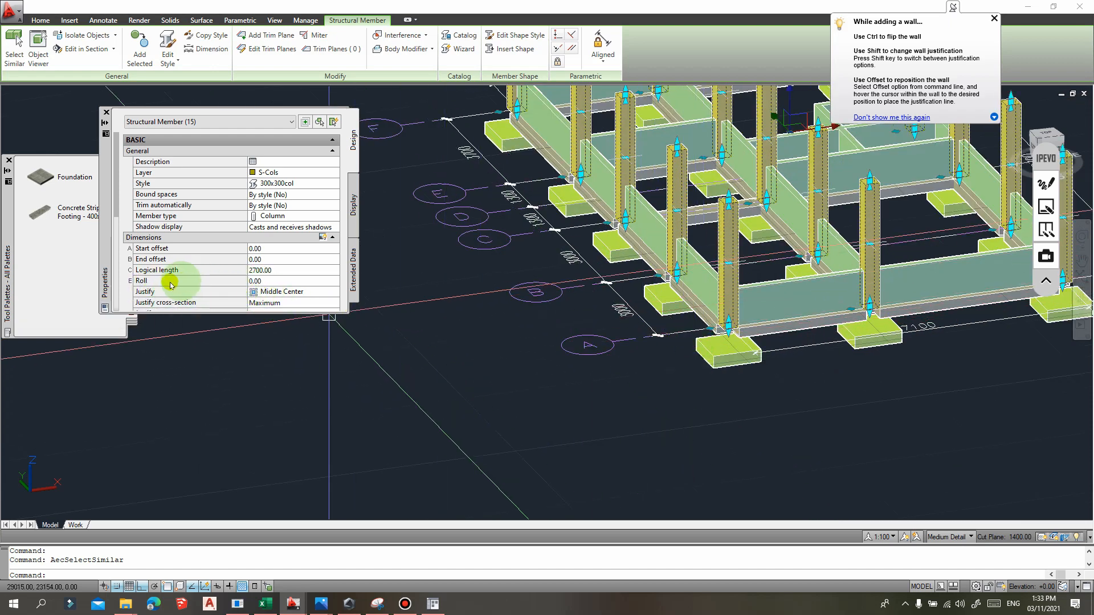
left_click_drag(116, 200, 121, 297)
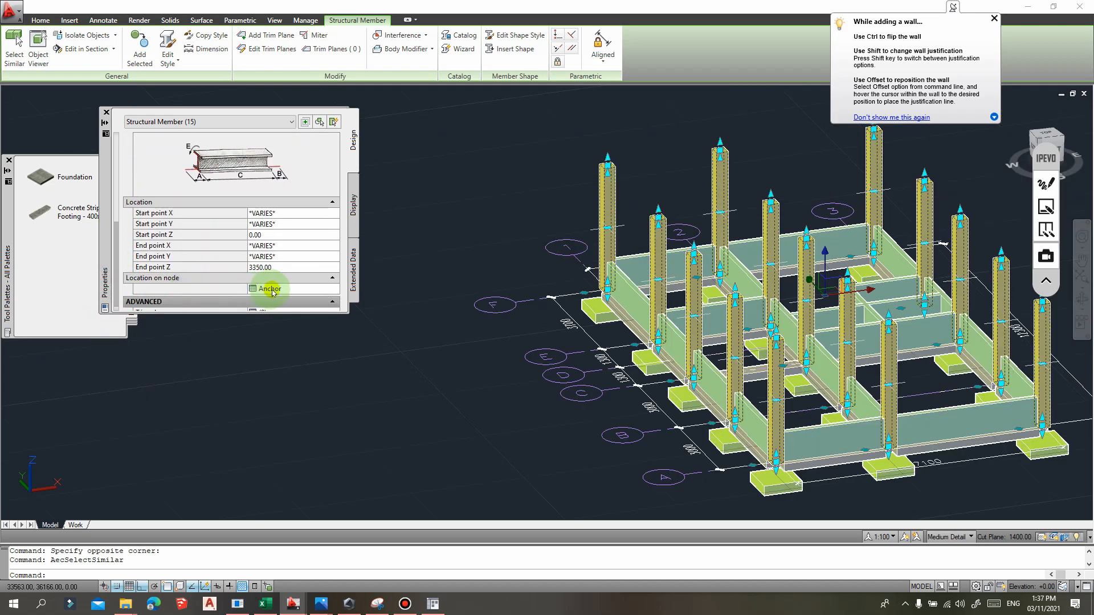
- Set the Z insertion offset of the selected columns' anchor to -650
left_click(266, 290)
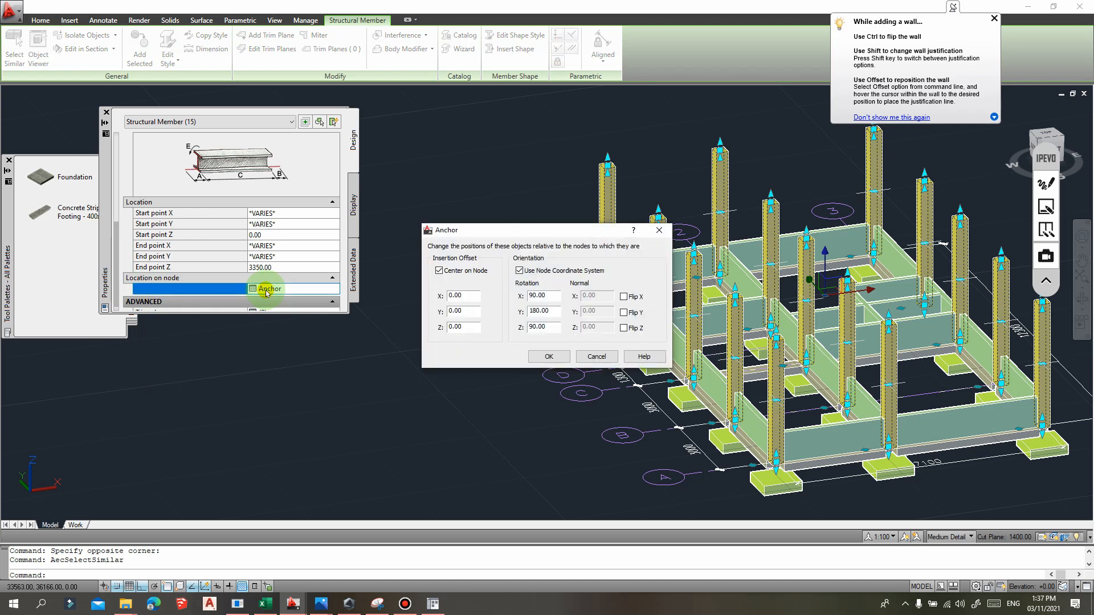
left_click_drag(525, 230, 520, 139)
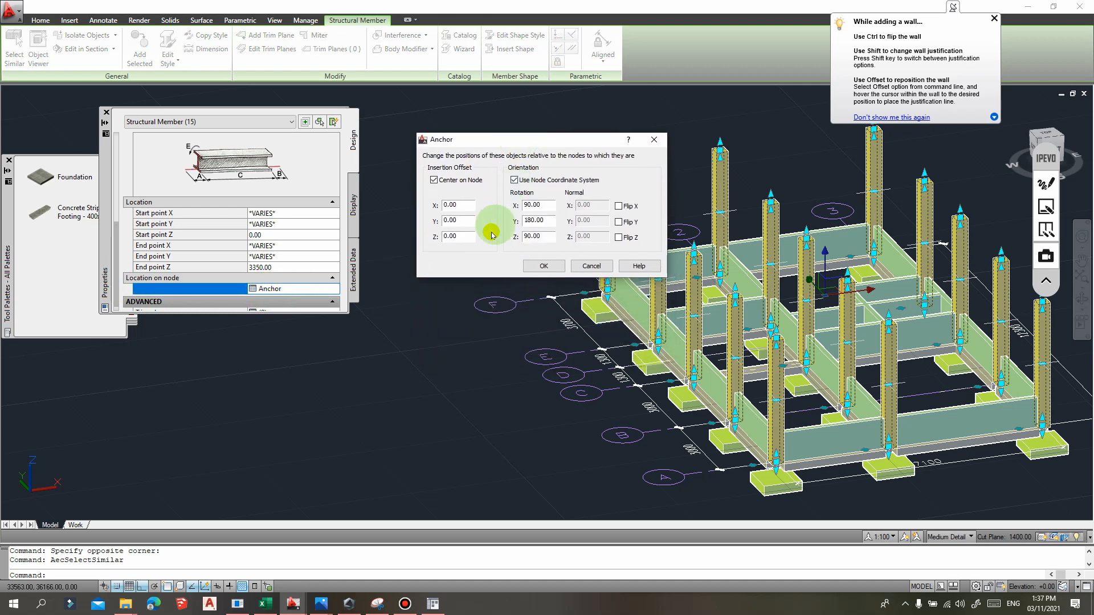
double_click(459, 237)
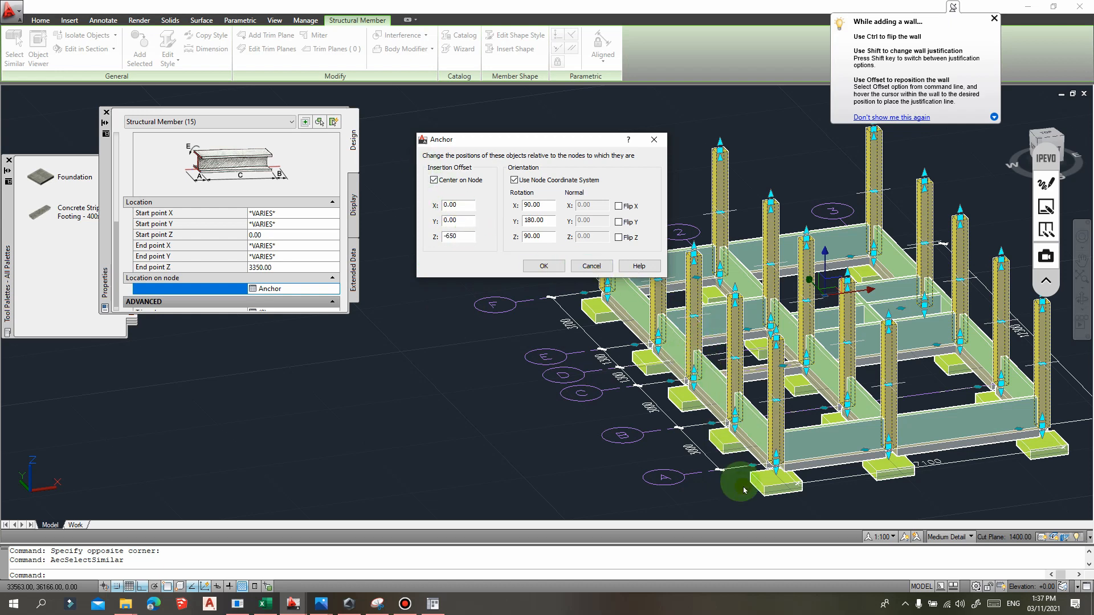
left_click(545, 266)
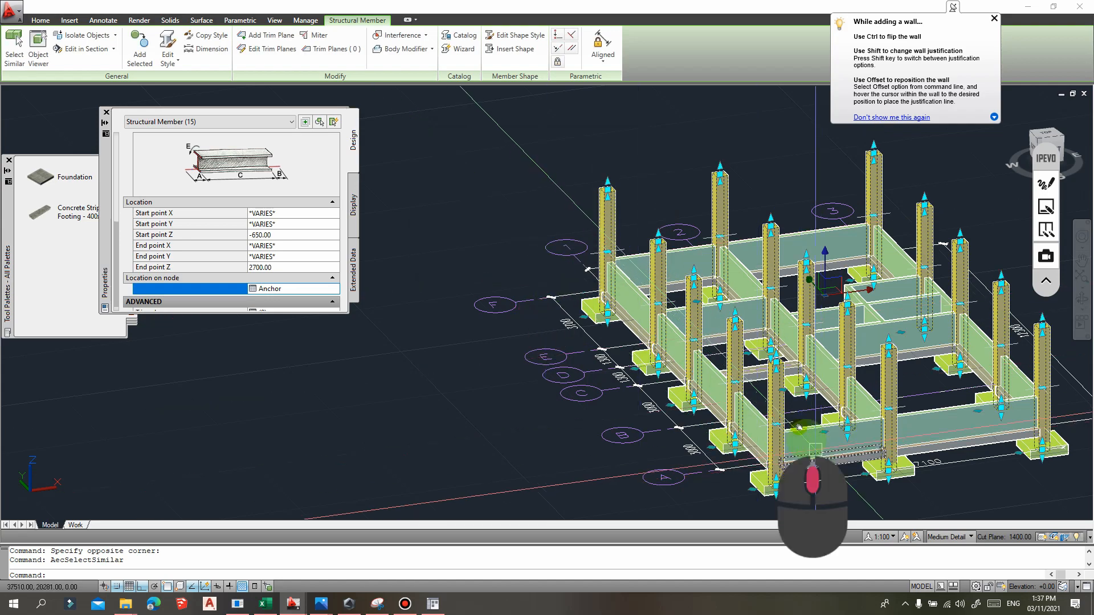
- Examine how the column bases sit in the footings, both close up at grids A and 1 and in a low side view
middle_click_drag(816, 478, 771, 397)
scroll(771, 398, "up", 6)
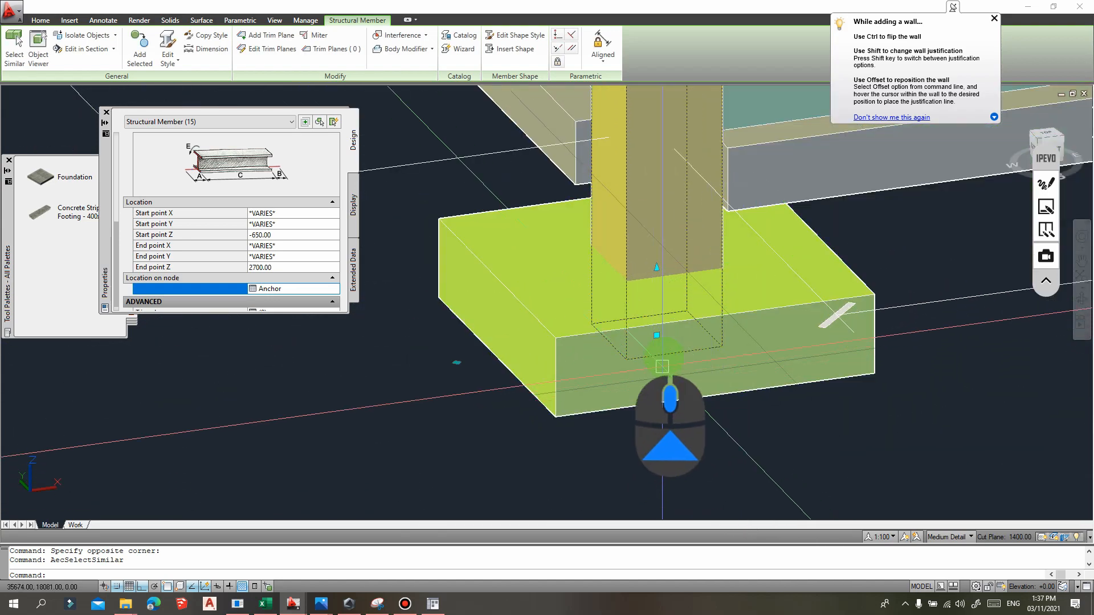
scroll(705, 342, "down", 2)
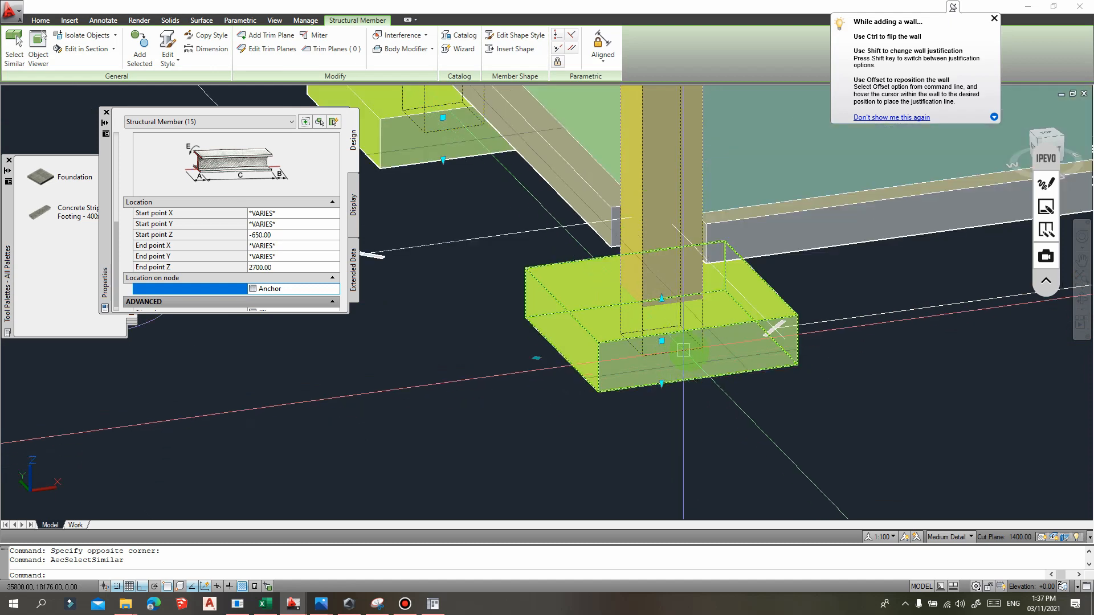
scroll(649, 322, "up", 3)
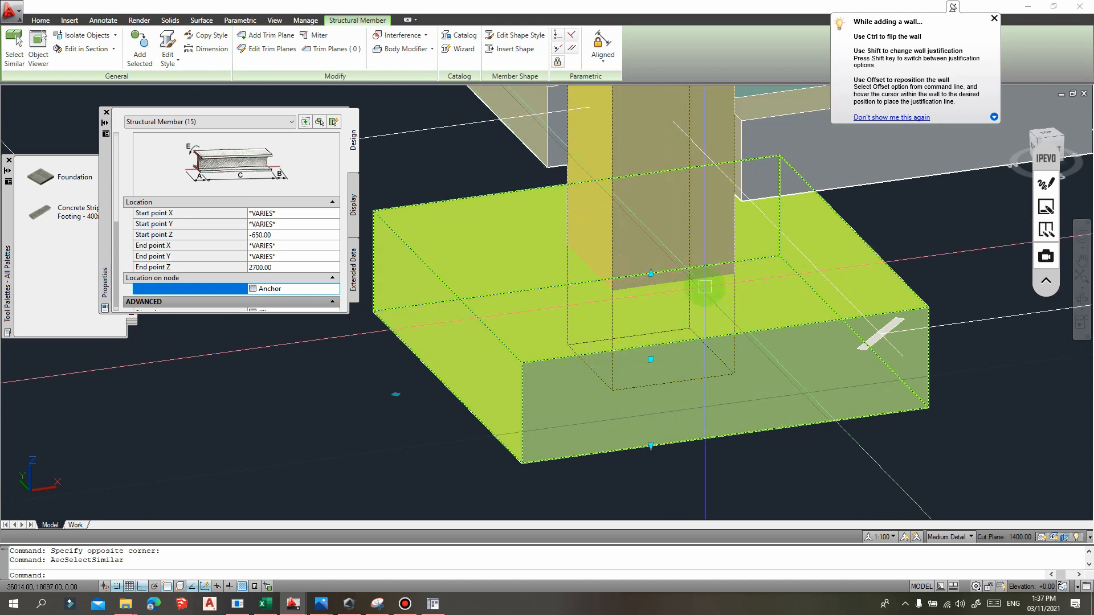
scroll(670, 314, "down", 2)
scroll(726, 370, "down", 2)
middle_click_drag(740, 371, 618, 317, "shift")
scroll(730, 386, "down", 3)
scroll(663, 263, "down", 3)
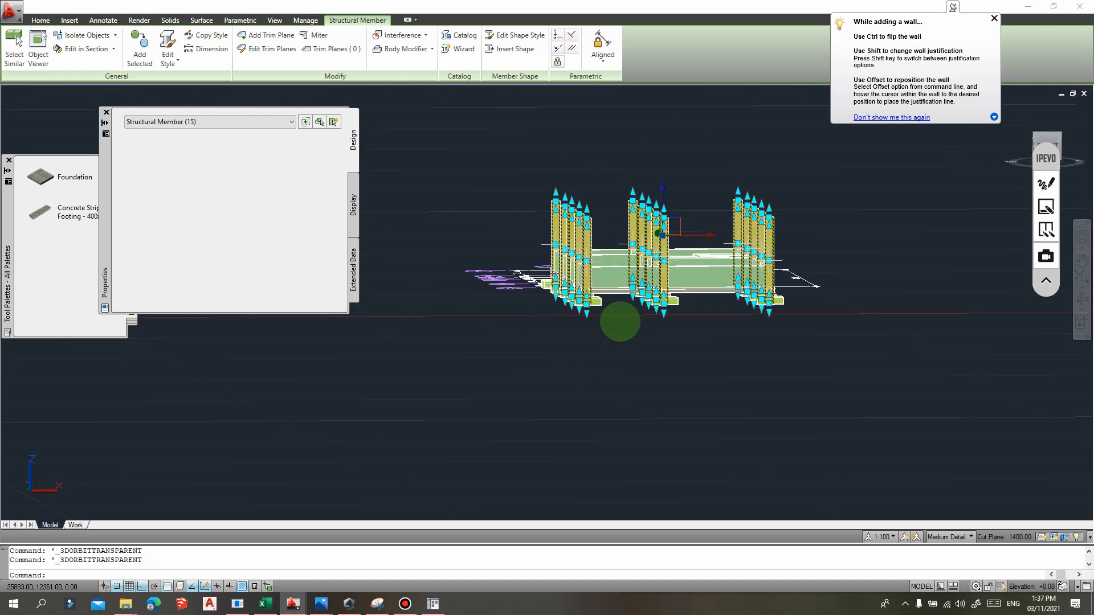
scroll(584, 313, "up", 2)
scroll(584, 313, "up", 3)
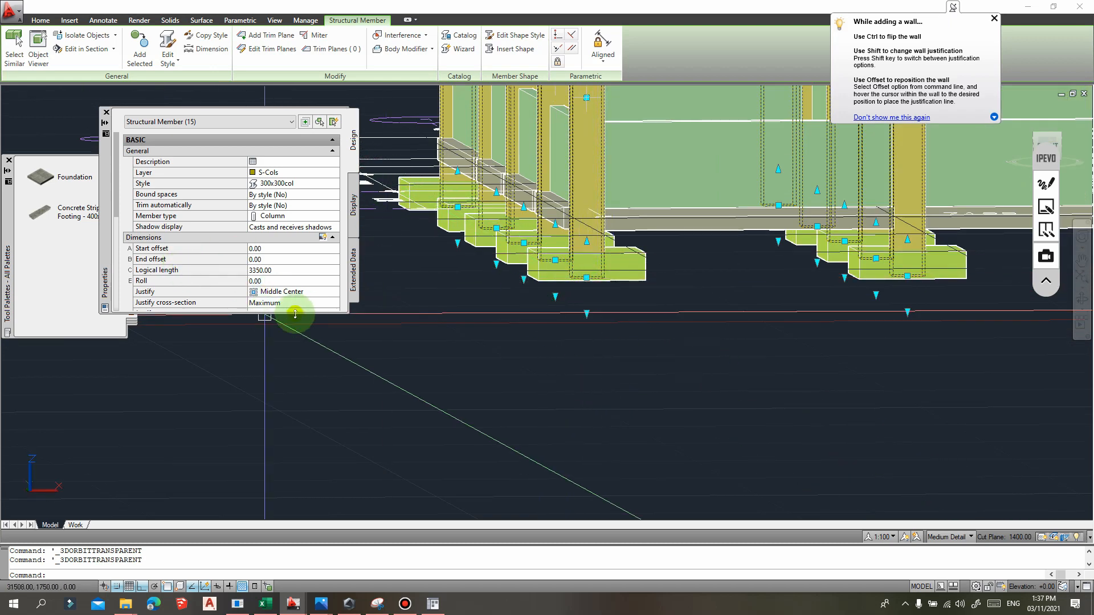
- Check the footing section sketch and set the Z insertion offset of the selected columns' anchor to -400
left_click_drag(115, 206, 122, 238)
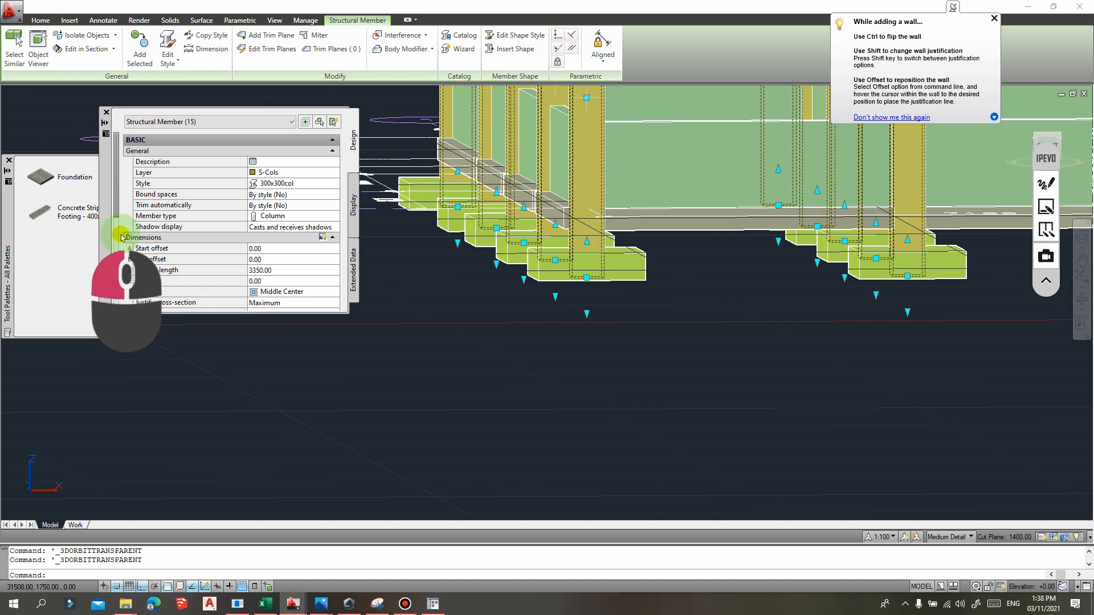
left_click(1046, 184)
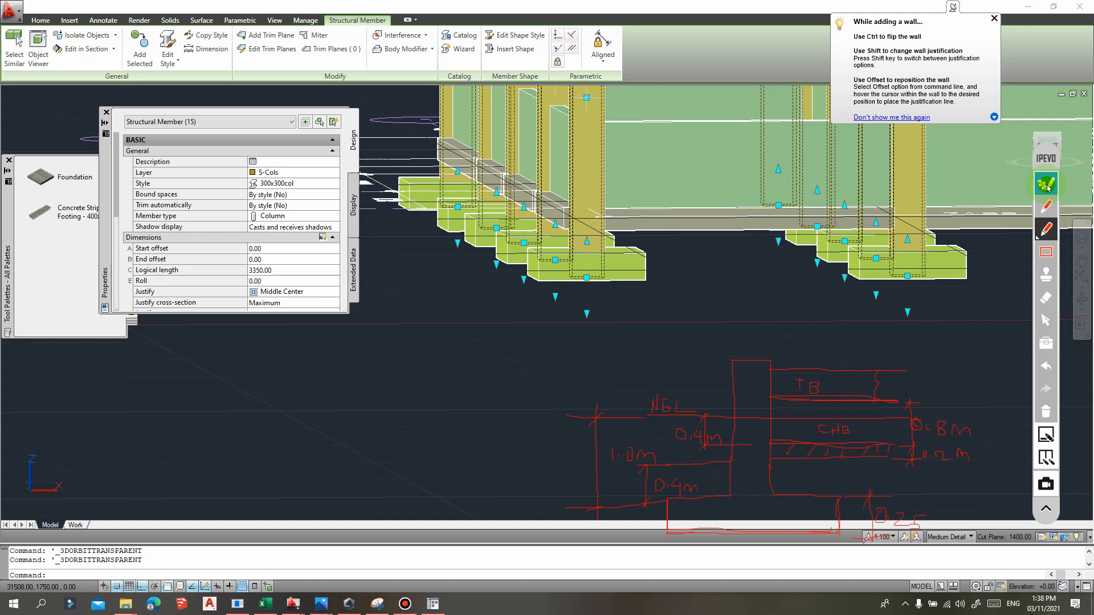
left_click(1046, 184)
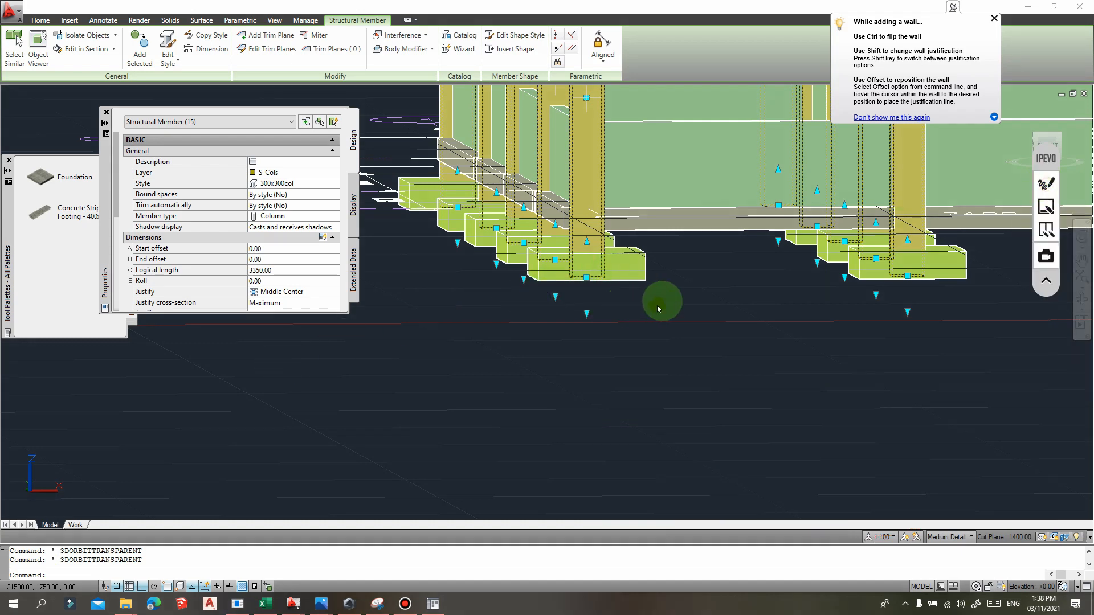
scroll(292, 282, "down", 4)
scroll(292, 282, "down", 3)
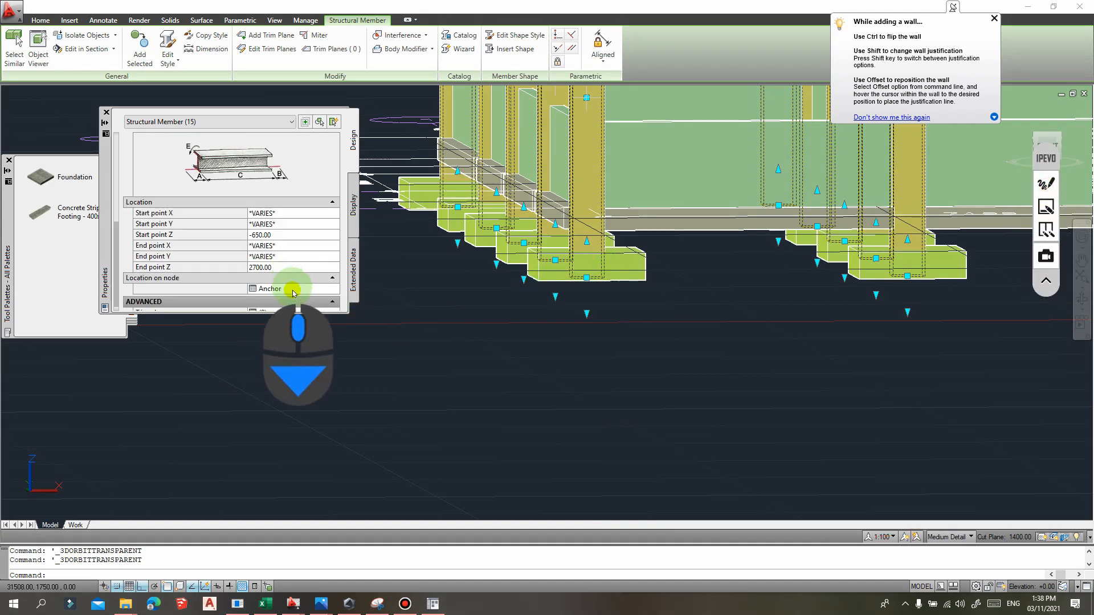
left_click(279, 226)
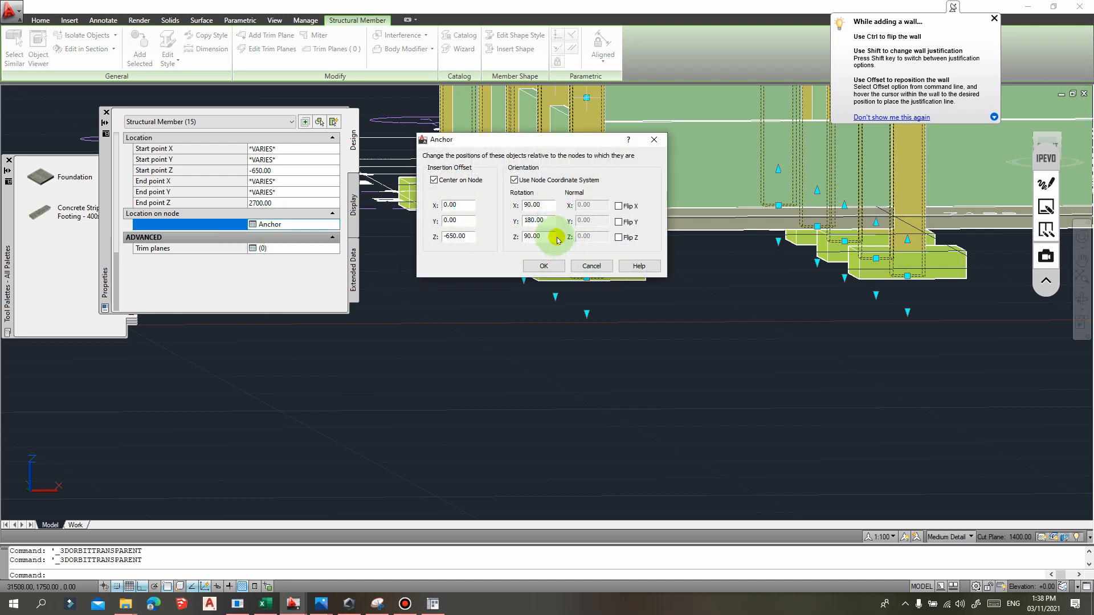
left_click_drag(471, 238, 420, 240)
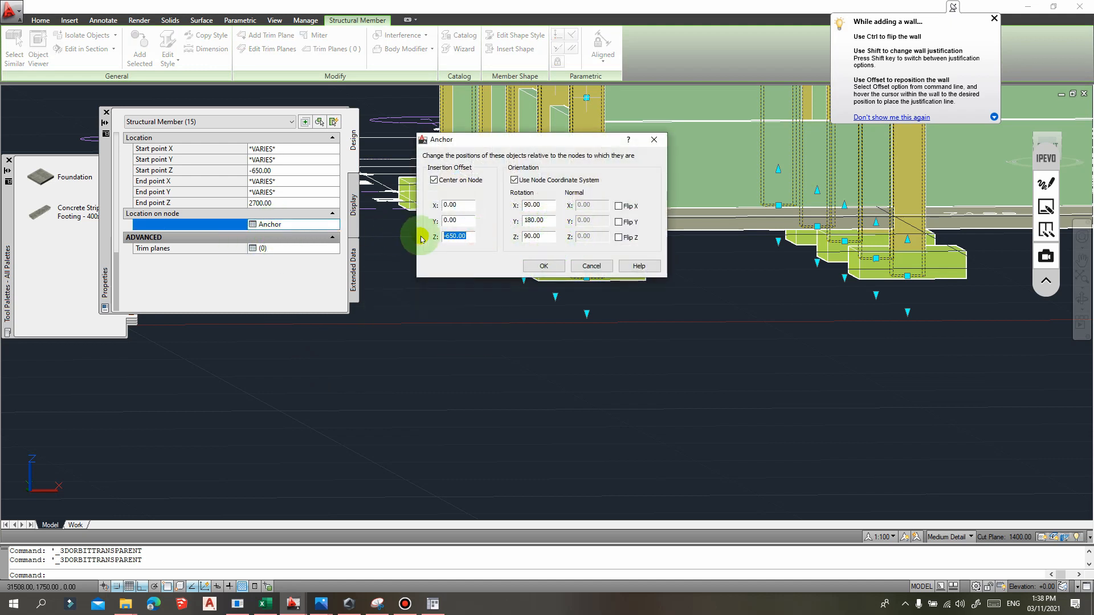
left_click(544, 267)
scroll(655, 364, "down", 3)
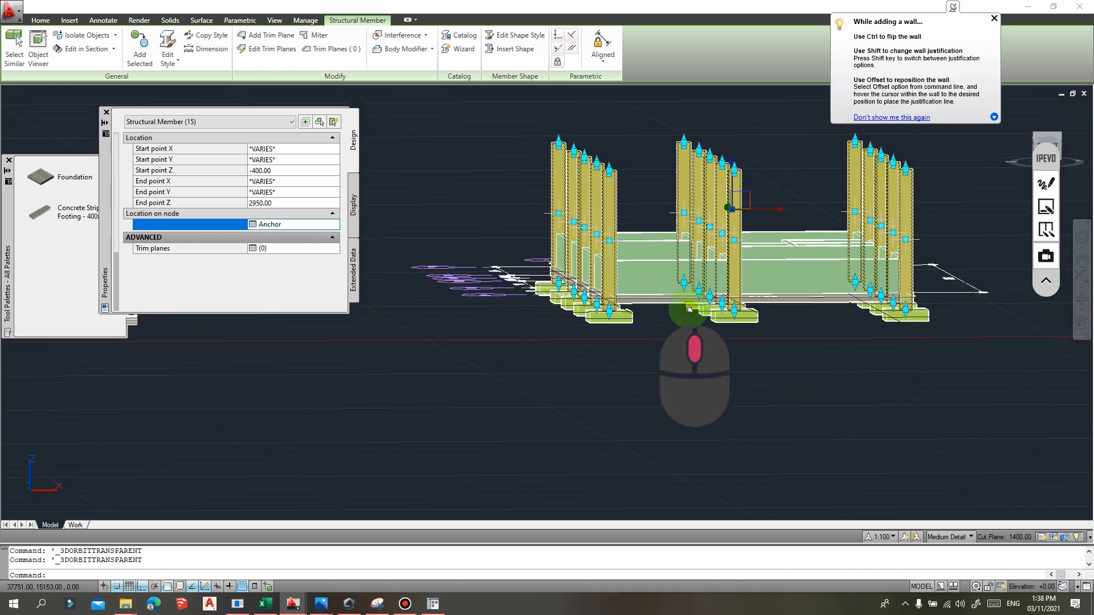
scroll(654, 319, "up", 3)
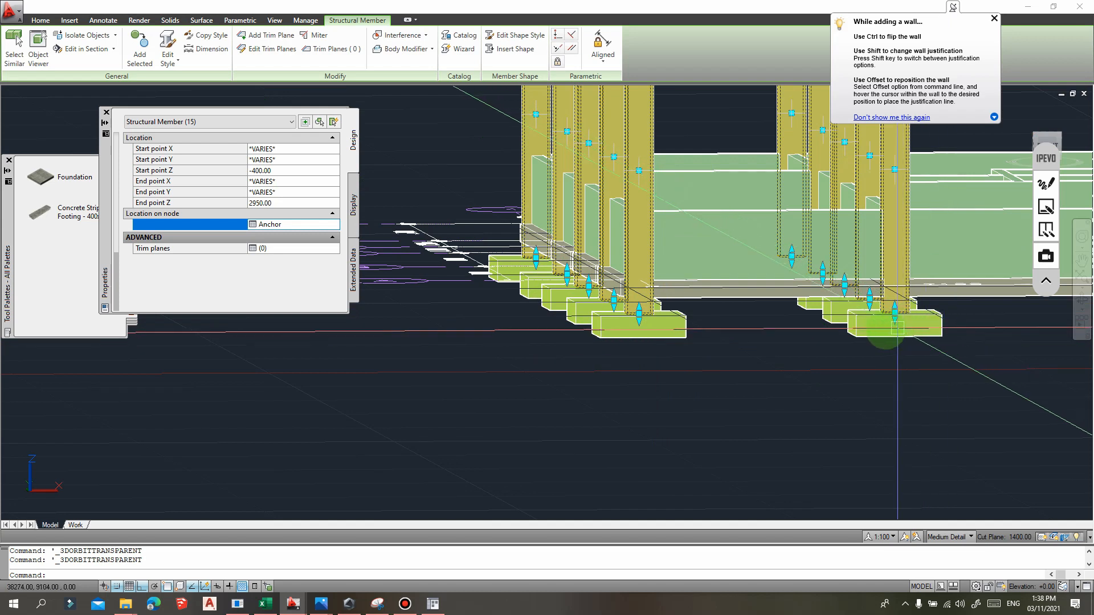
scroll(684, 350, "down", 3)
middle_click_drag(684, 350, 682, 386, "shift")
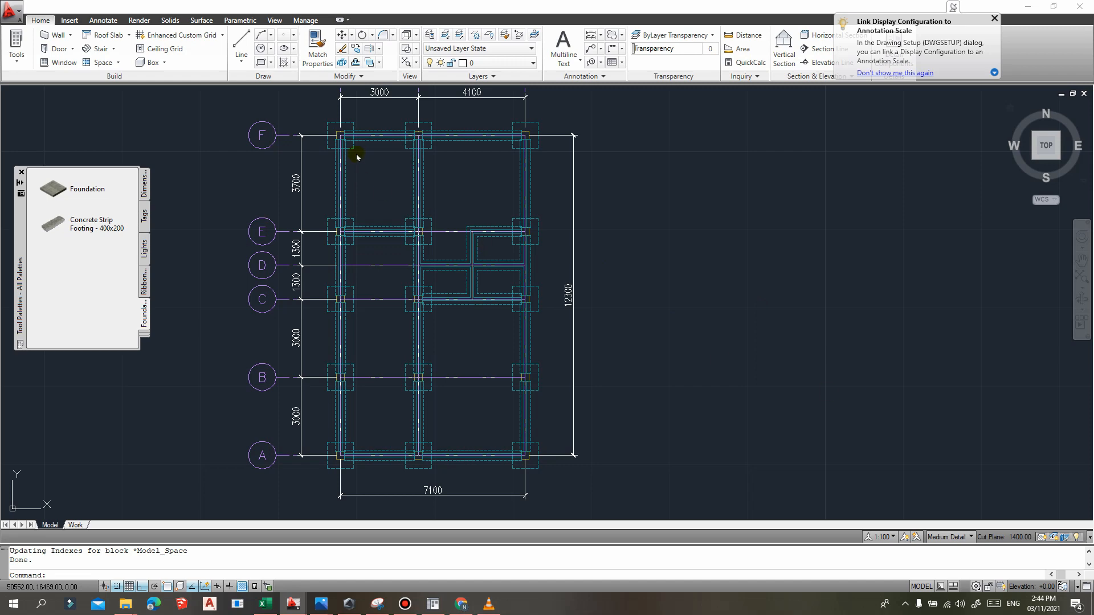
- Set the display below range of the global cut plane to -1000, keeping the cut height at 1400
scroll(357, 157, "up", 4)
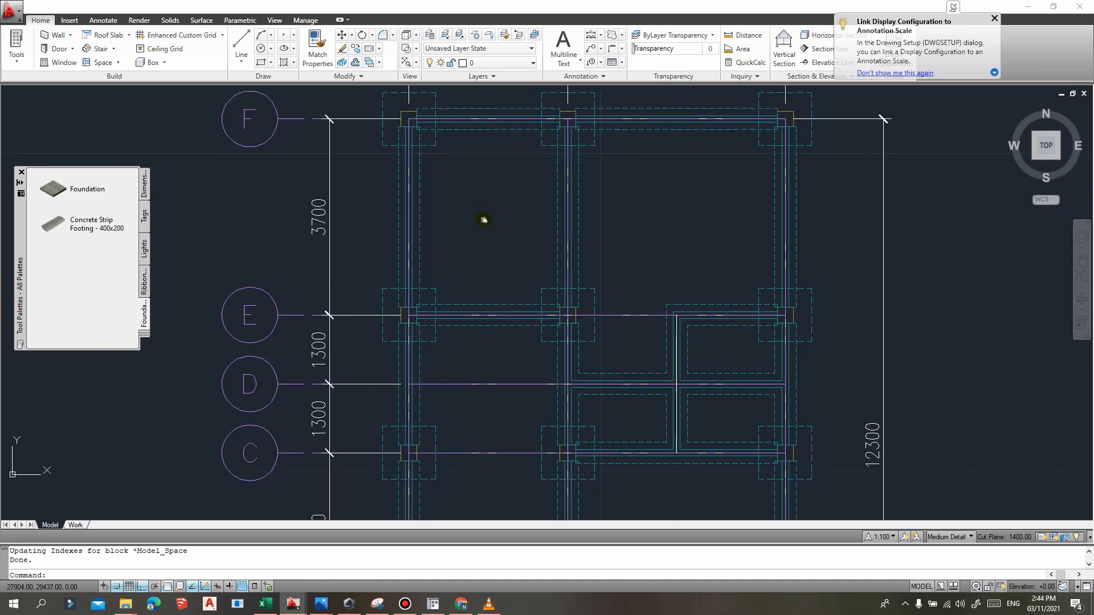
middle_click_drag(484, 220, 484, 209)
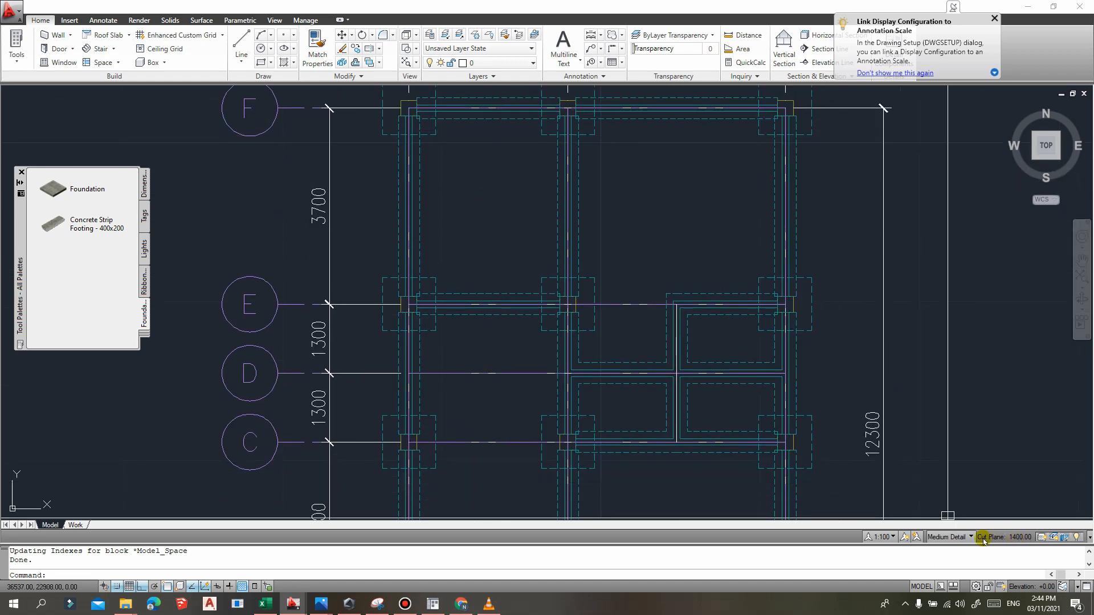
left_click(1015, 537)
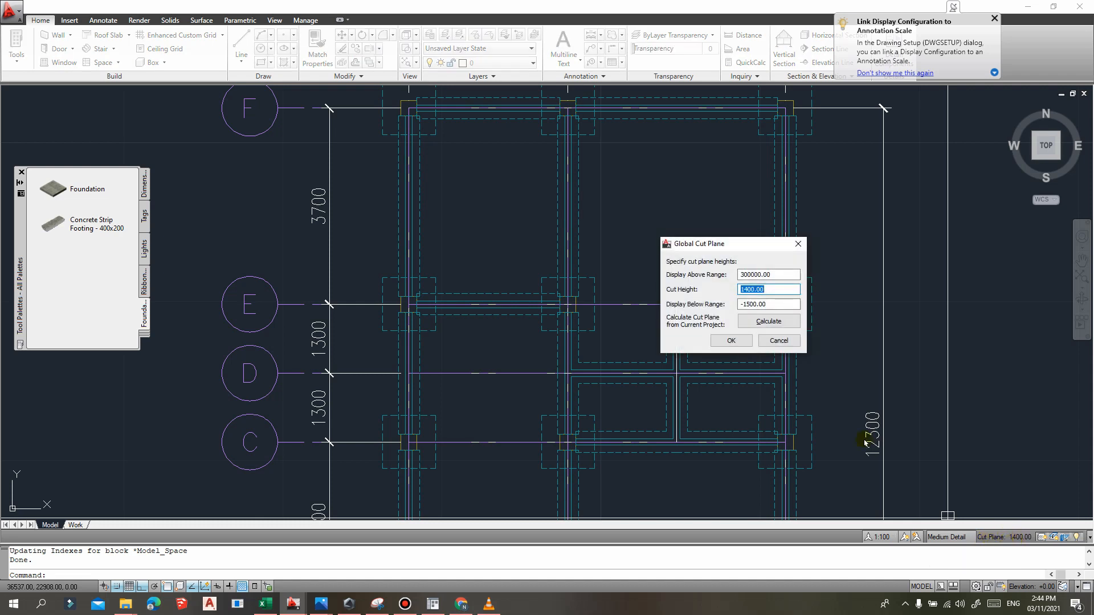
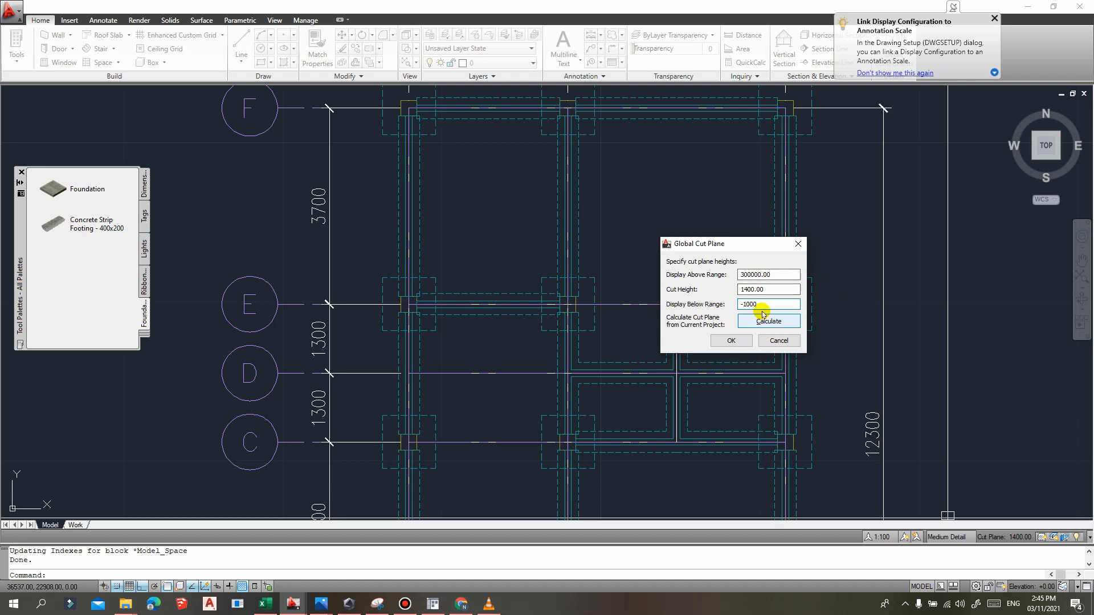
left_click(731, 342)
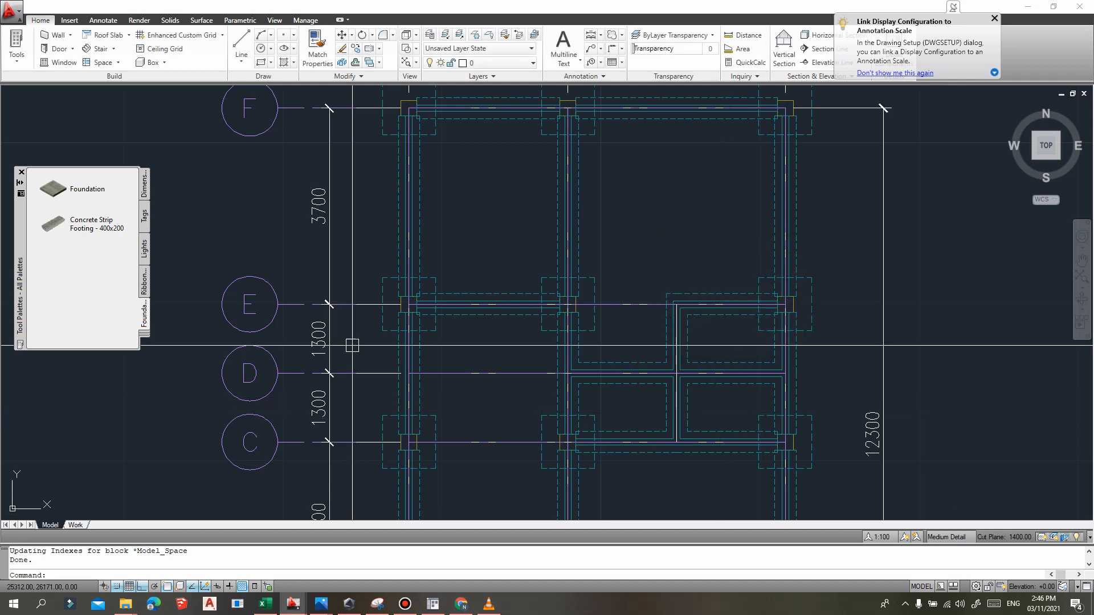
scroll(464, 232, "down", 3)
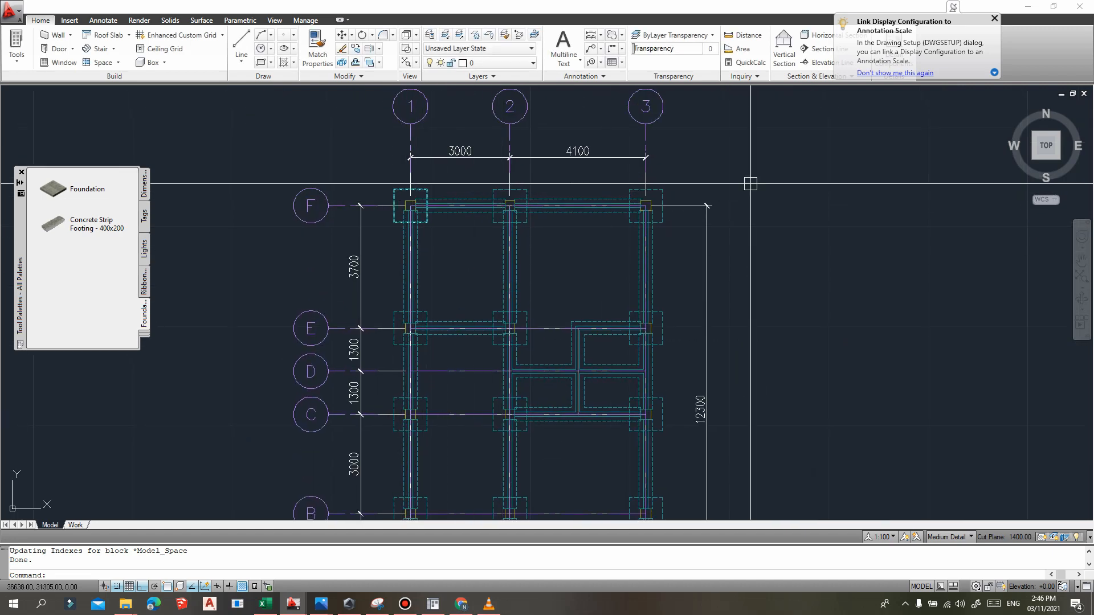
middle_click_drag(518, 252, 535, 204)
middle_click_drag(513, 159, 467, 255)
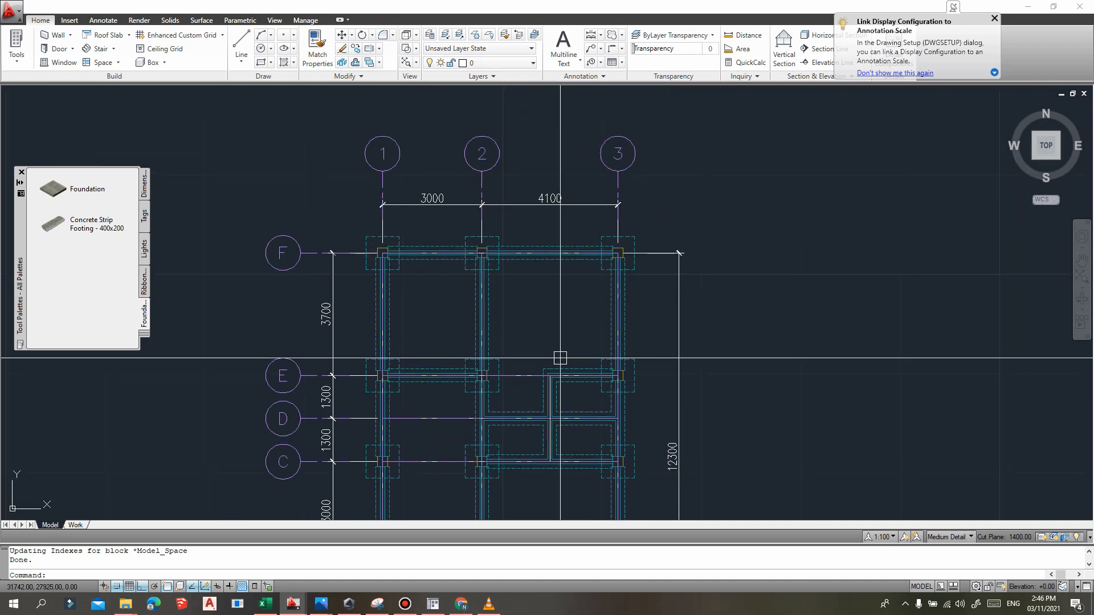
scroll(544, 264, "down", 2)
mouse_move(544, 401)
middle_mouse_down()
mouse_move(544, 264)
mouse_move(553, 409)
middle_mouse_up()
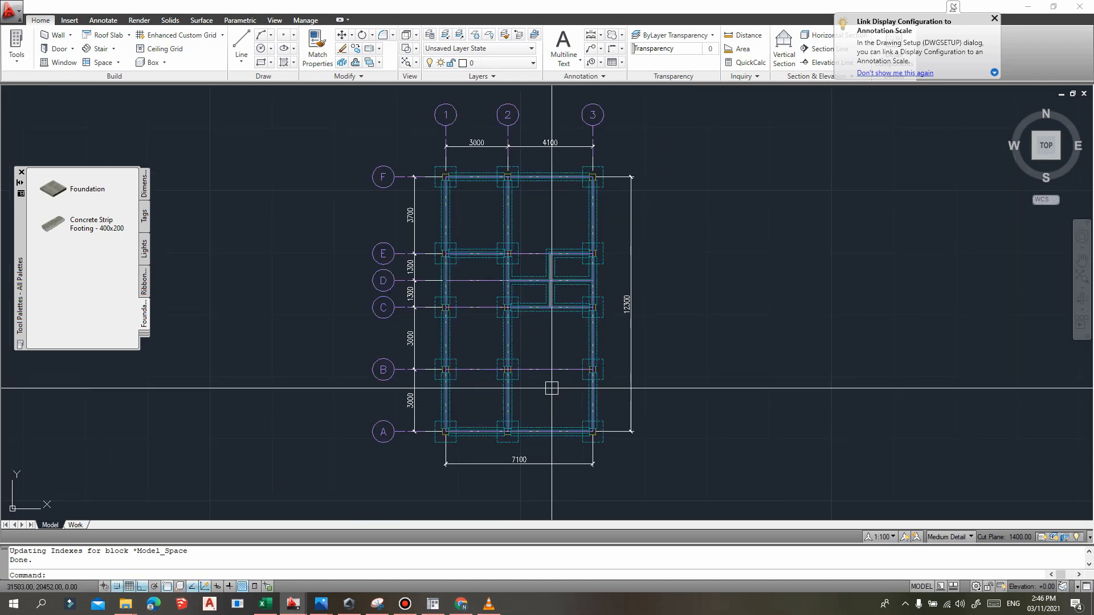
- Try the Beam tool from the Design tools by drawing three connected Standard beams in the empty space beside the plan
middle_click_drag(541, 341, 561, 341)
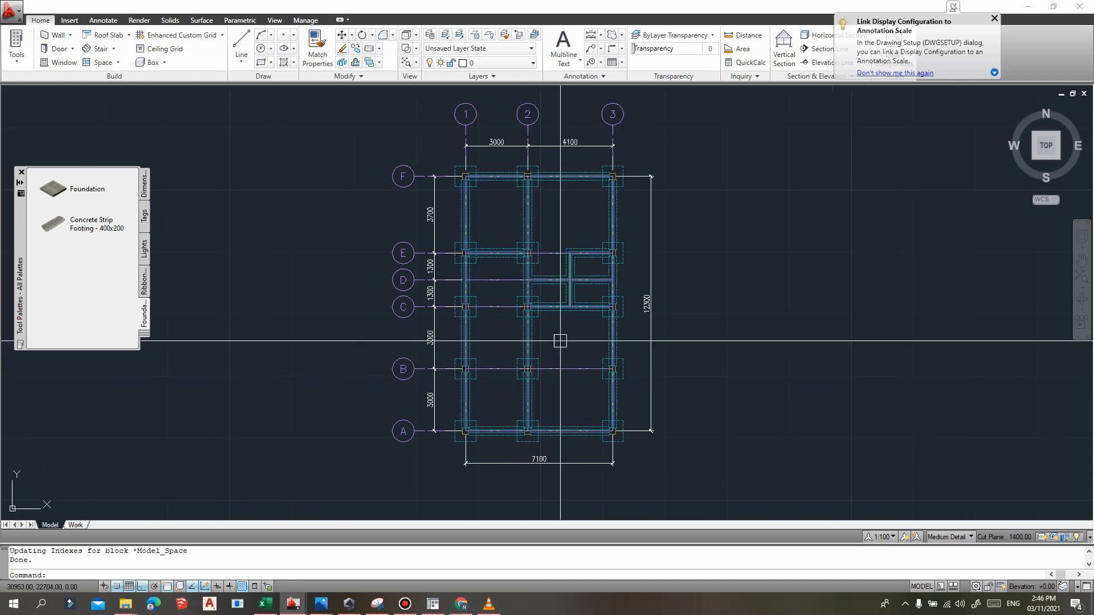
left_click(144, 336)
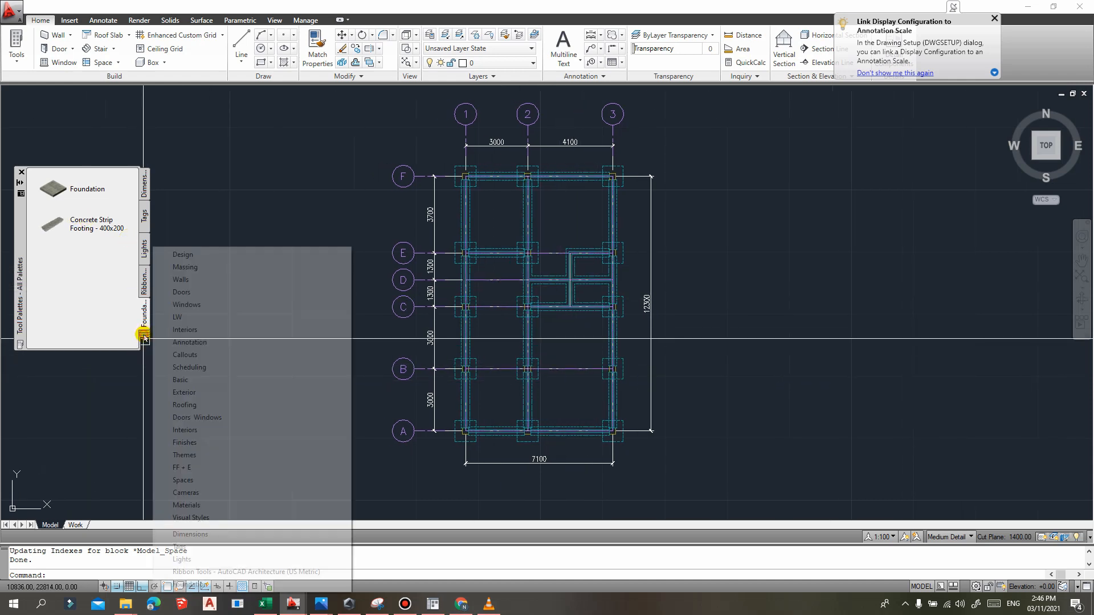
left_click(183, 254)
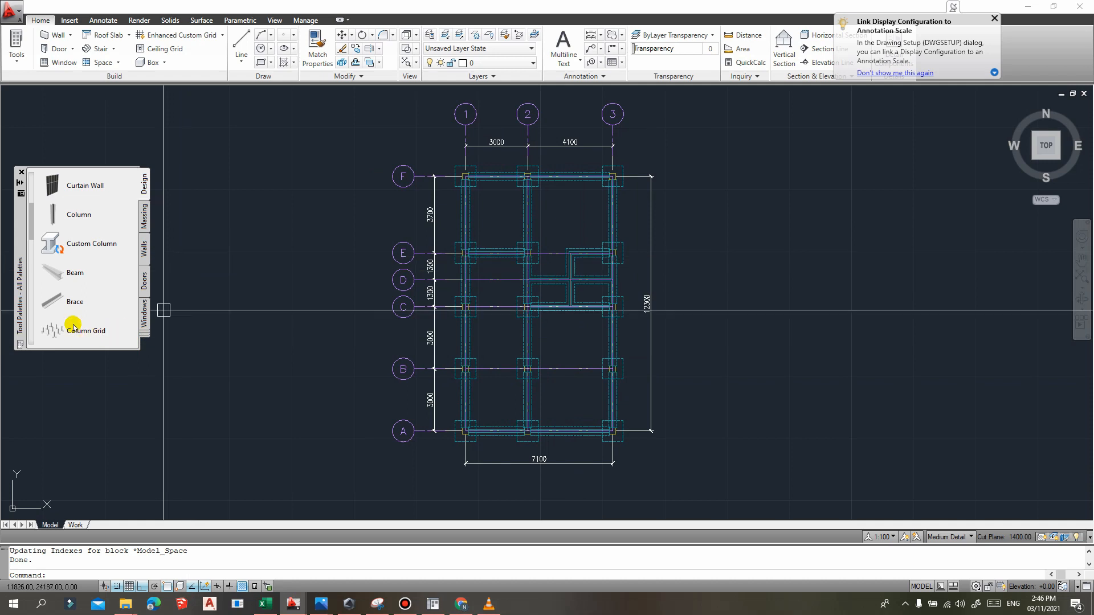
left_click(61, 276)
middle_click_drag(190, 228, 362, 230)
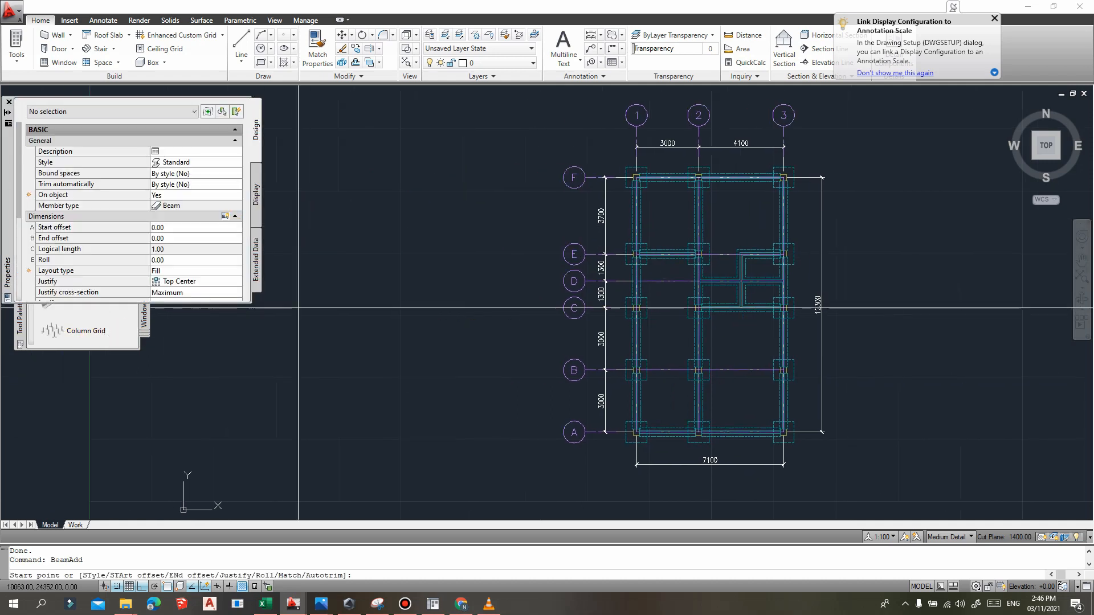
left_click(361, 229)
left_click(452, 229)
left_click(451, 309)
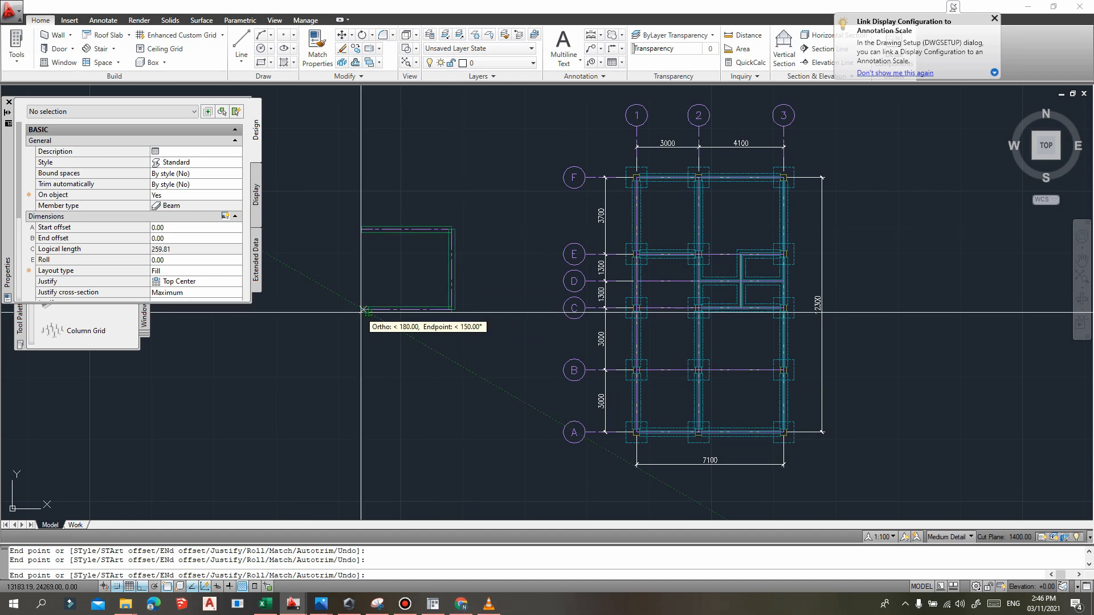
left_click(368, 310)
key("Return")
- Erase the three trial beams beside the plan
scroll(434, 242, "up", 6)
scroll(484, 262, "down", 3)
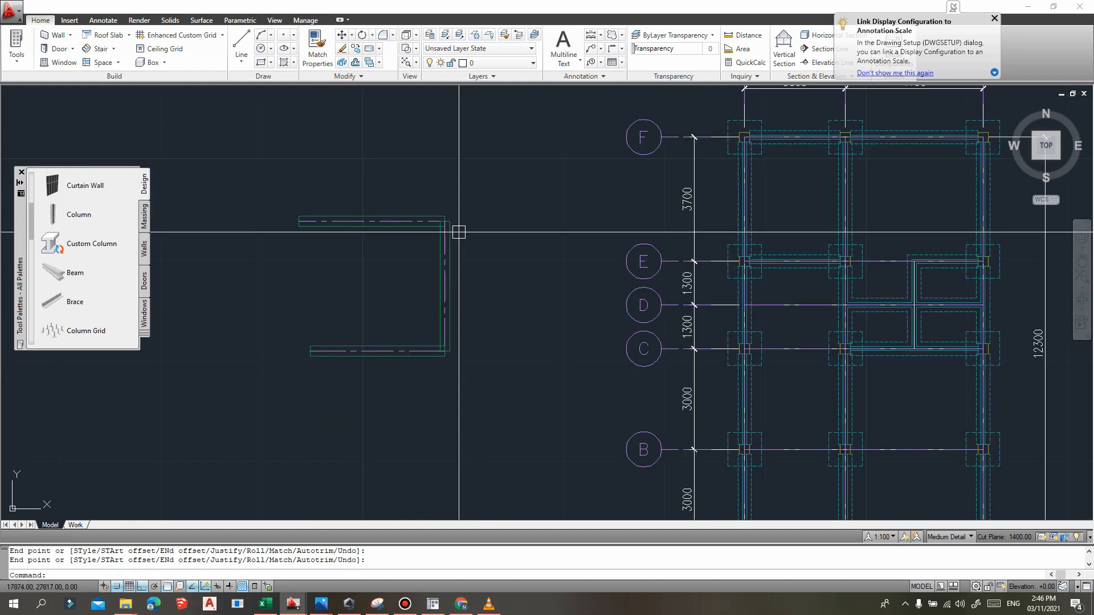
left_click(481, 391)
left_click(367, 169)
key("Delete")
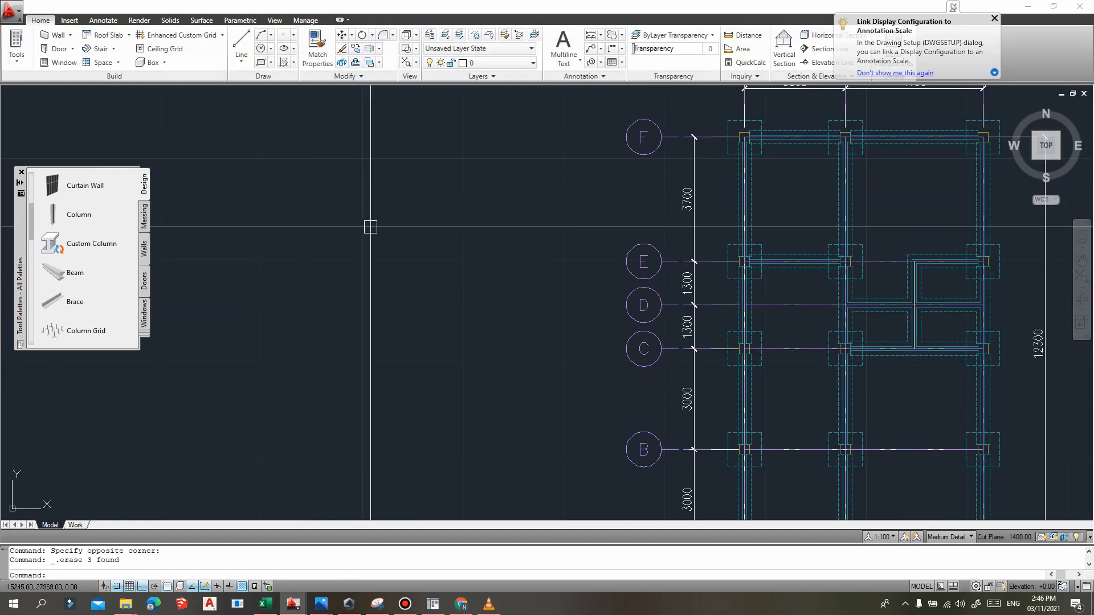
left_click(68, 278)
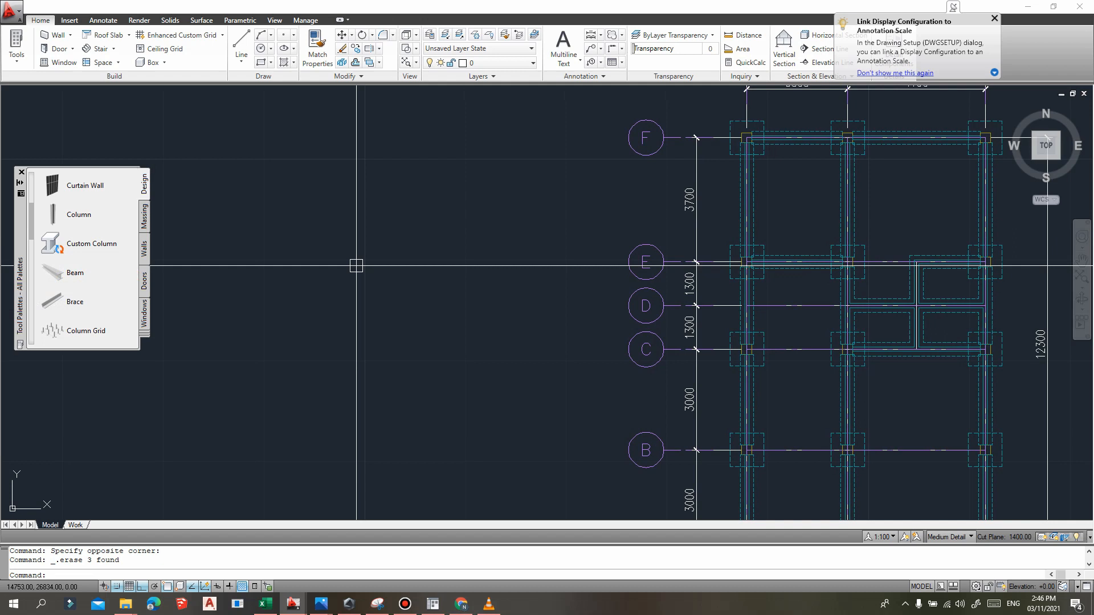
- Start adding a Standard wall with its width set to 250 and its base height set to 300
scroll(764, 194, "up", 3)
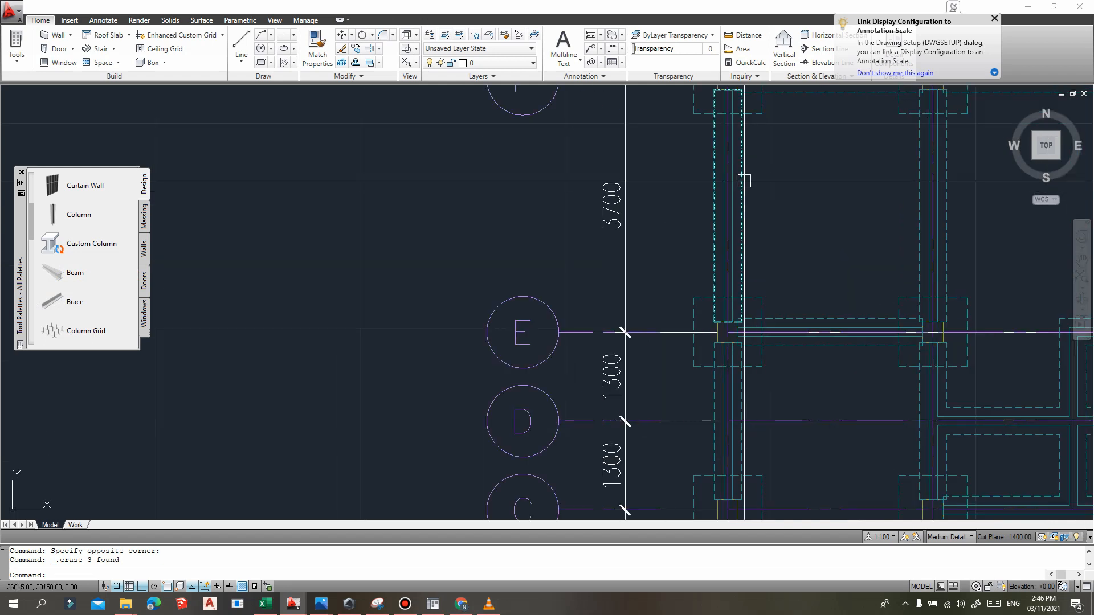
middle_click_drag(763, 238, 662, 310)
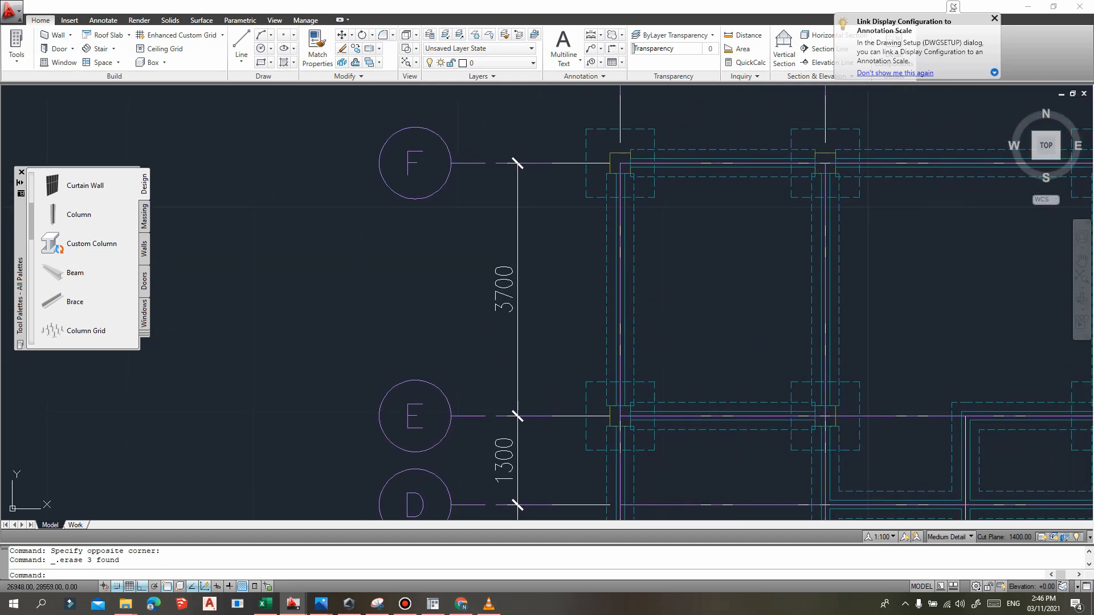
middle_click_drag(439, 281, 570, 253)
mouse_move(360, 274)
middle_mouse_down()
mouse_move(359, 305)
mouse_move(386, 325)
middle_mouse_up()
middle_click_drag(732, 229, 522, 234)
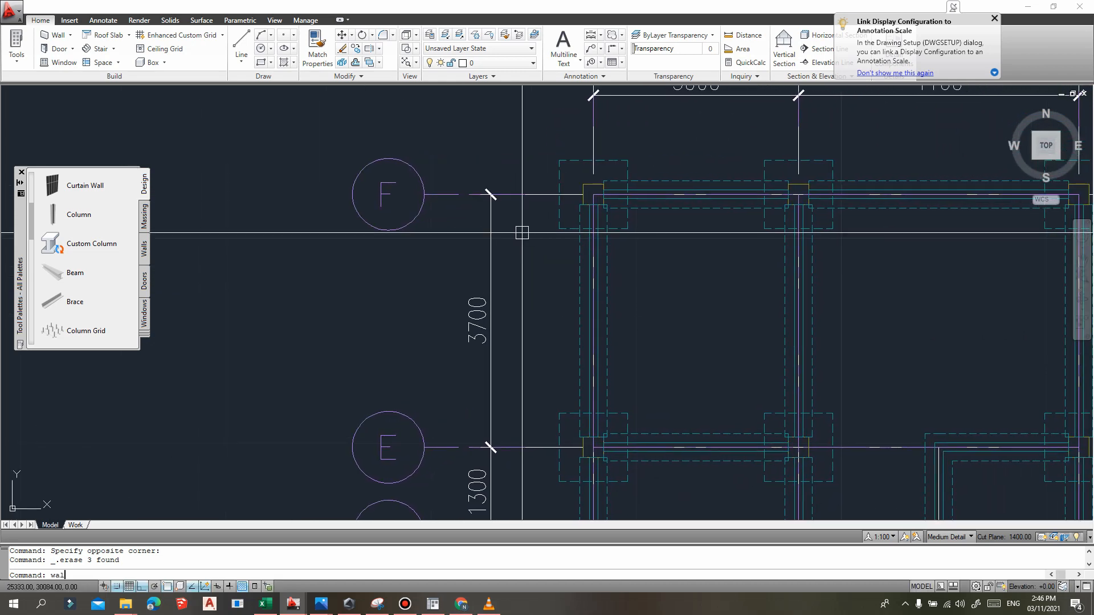
key("Return")
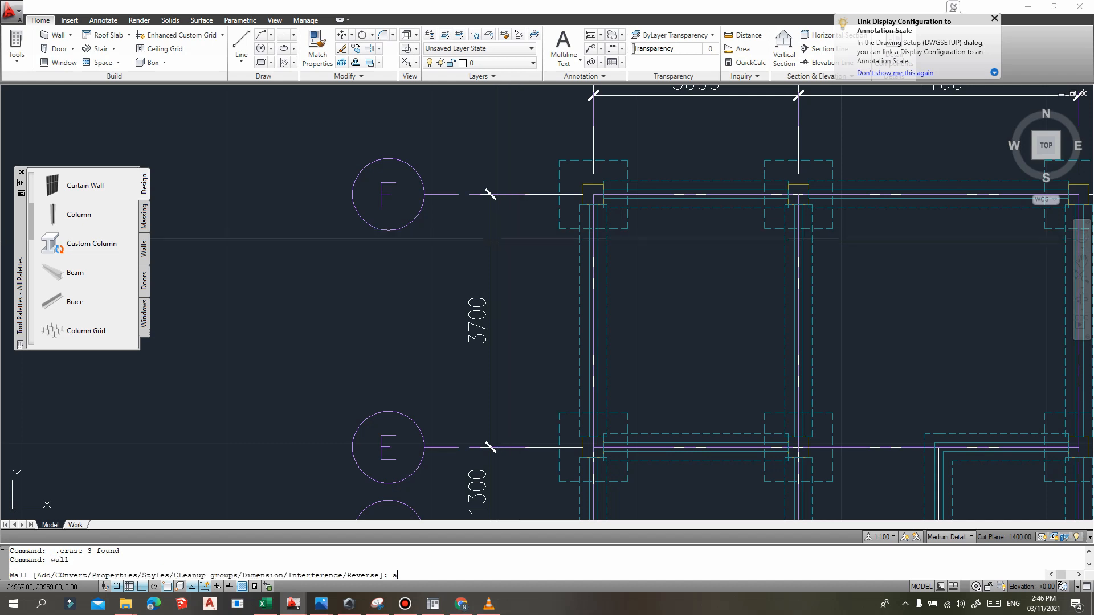
type("a")
key("Return")
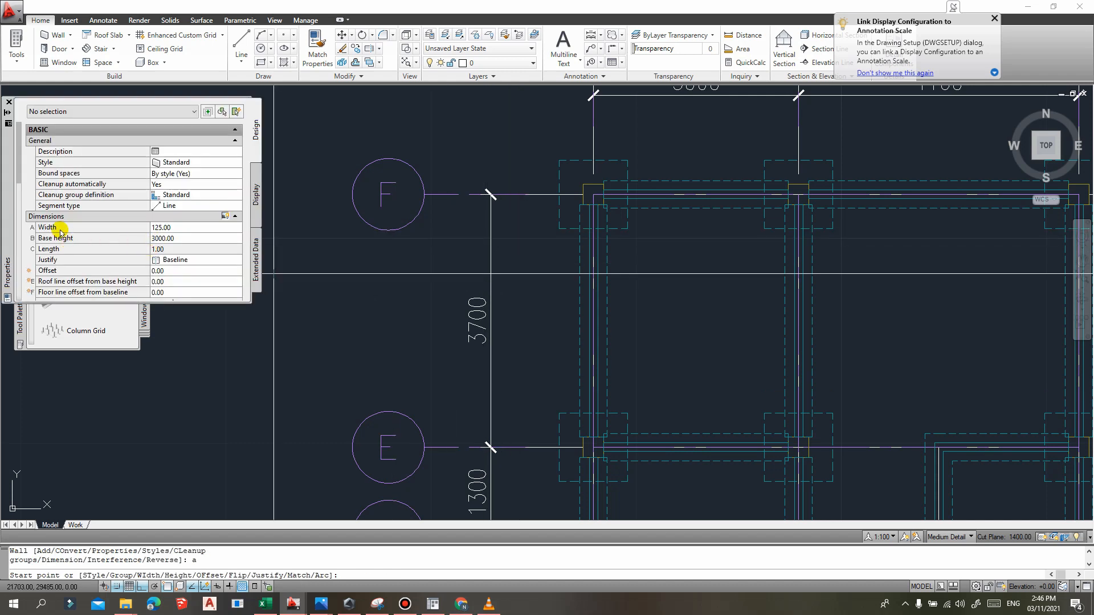
left_click(177, 228)
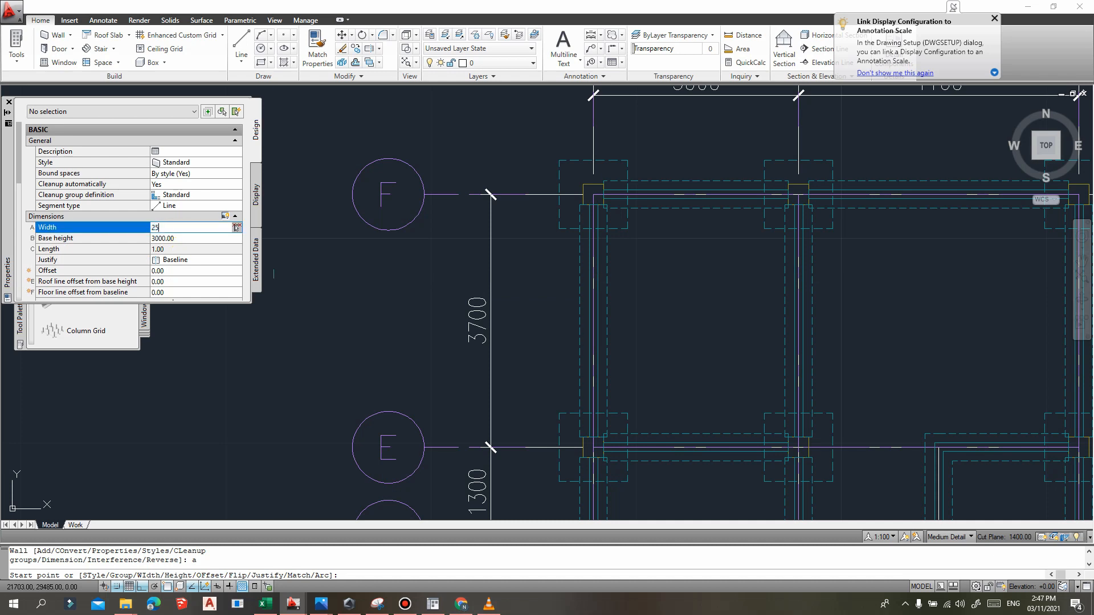
left_click(185, 239)
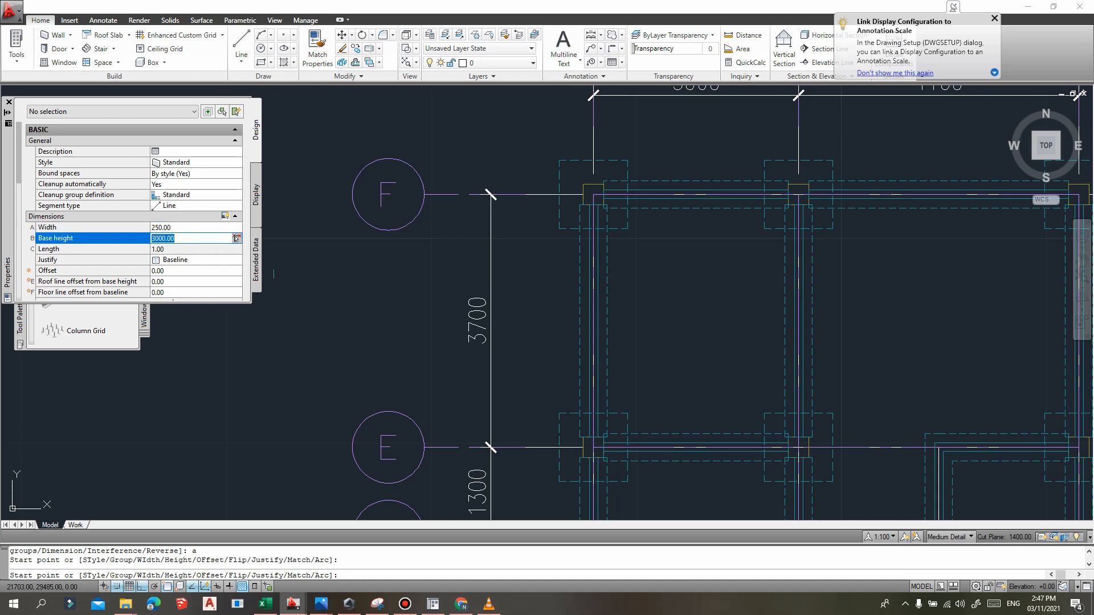
key("alt+f")
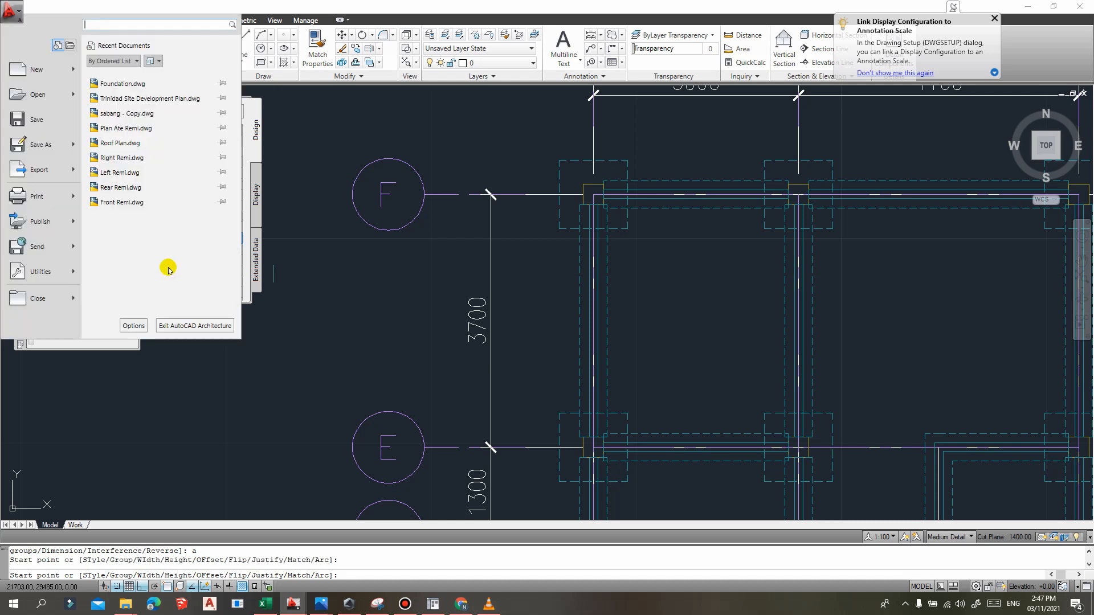
left_click(252, 147)
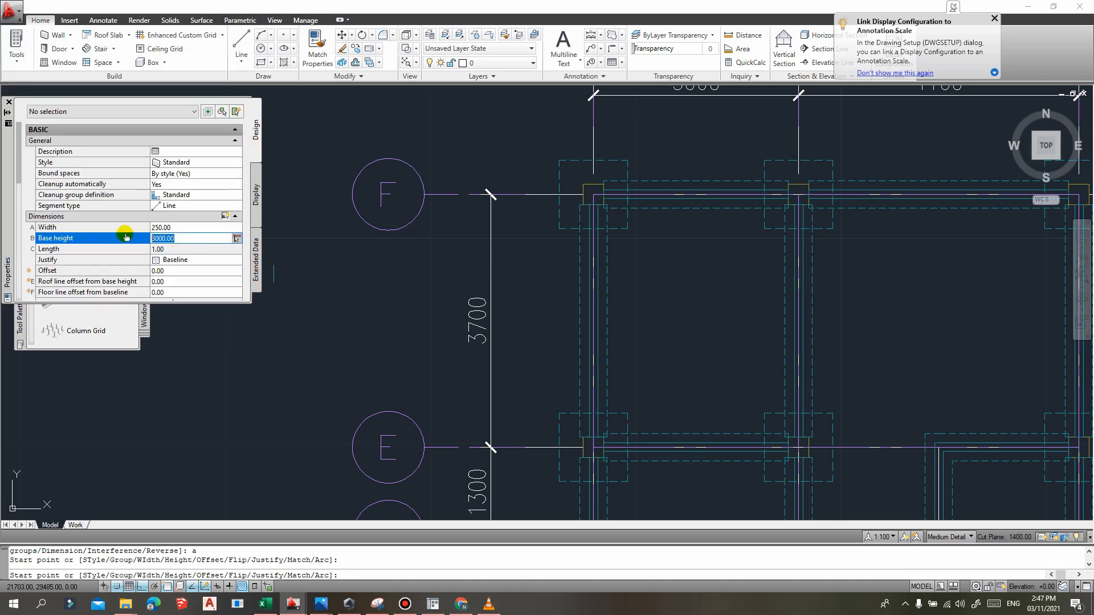
type("300")
key("Return")
- Draw a wall along gridline F between the columns on gridlines 1 and 2
scroll(380, 270, "up", 5)
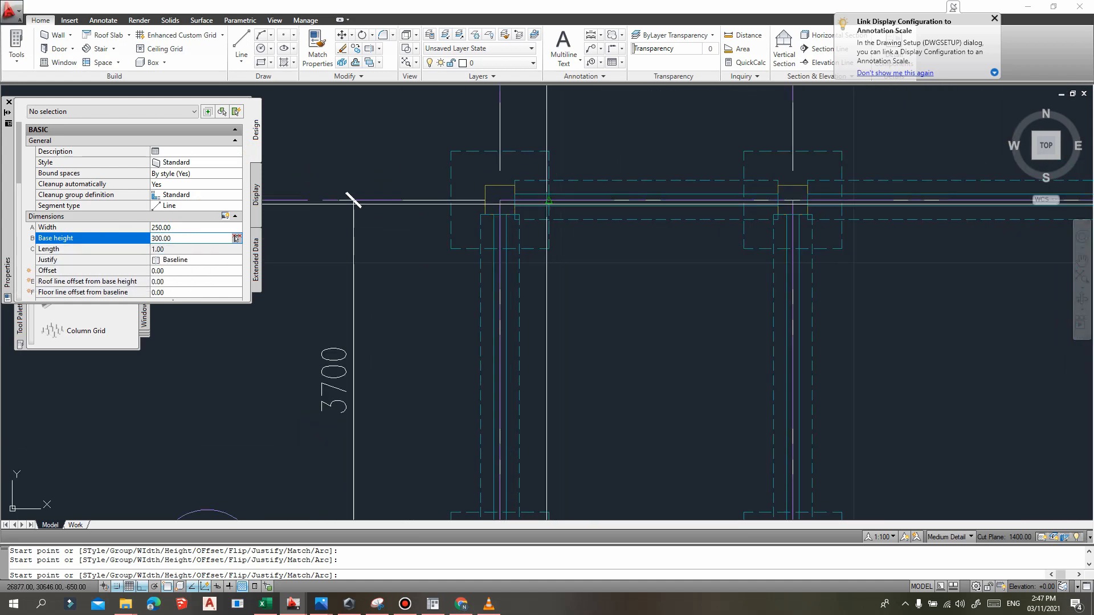
left_click(514, 200)
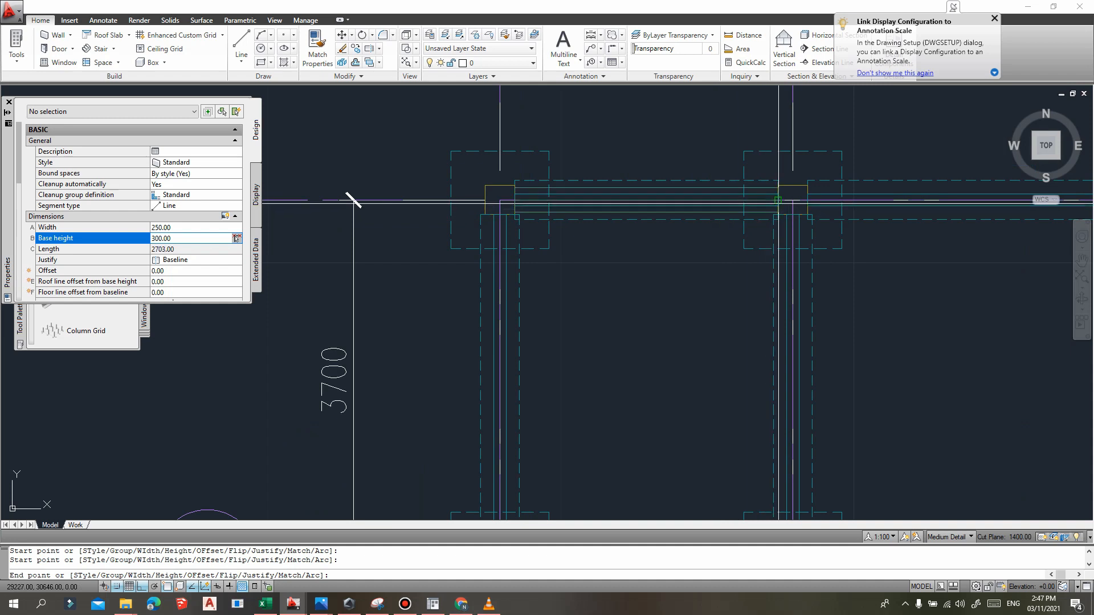
left_click(353, 200)
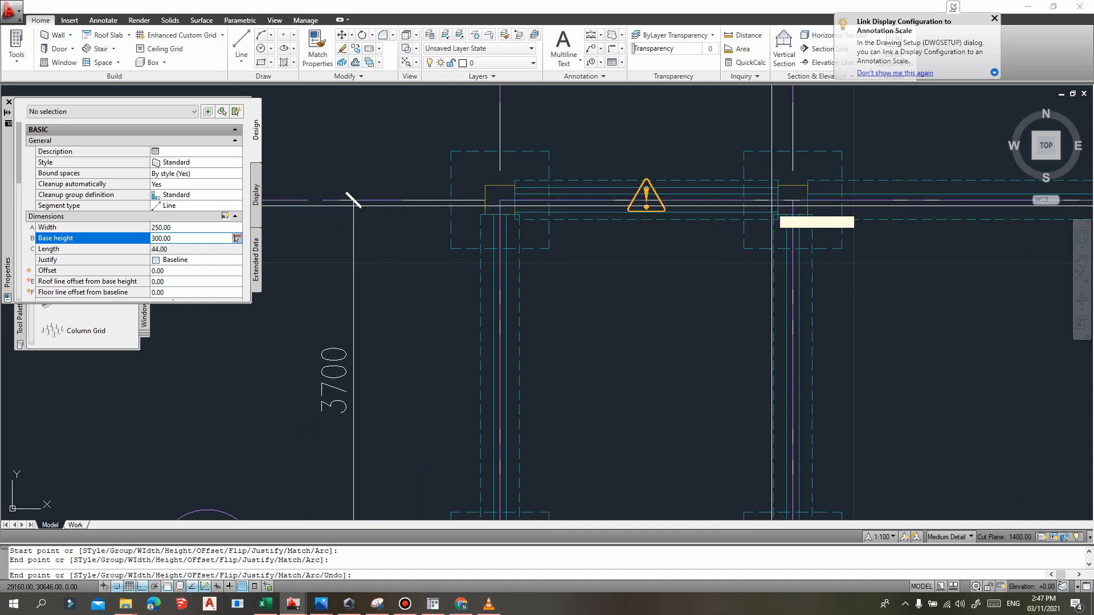
key("Return")
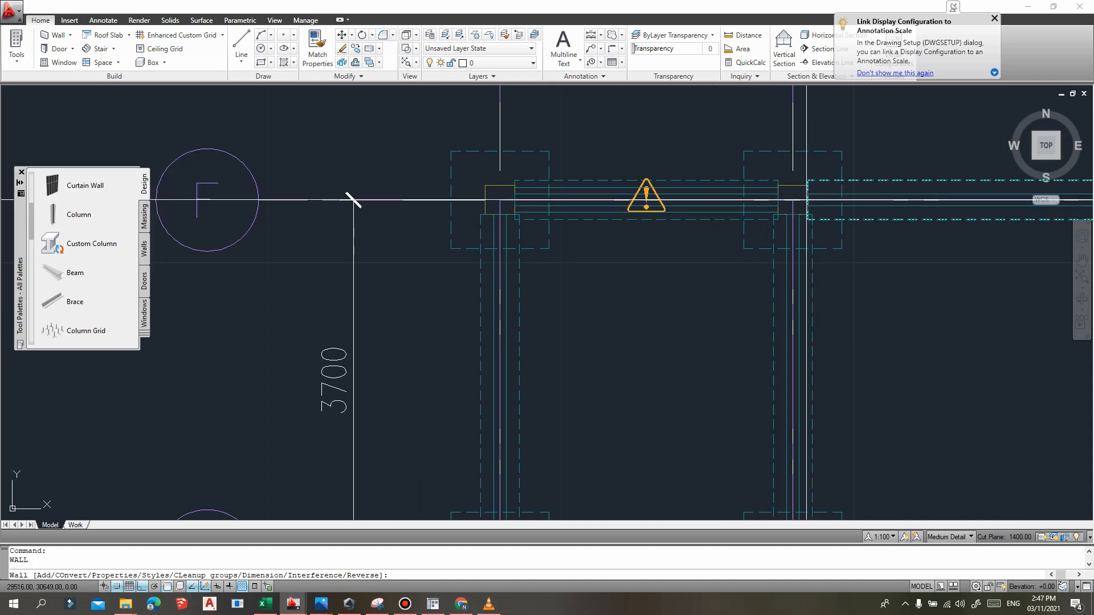
- Draw a wall along gridline F between the columns on gridlines 2 and 3
type("a")
key("Return")
left_click(353, 200)
scroll(717, 225, "down", 3)
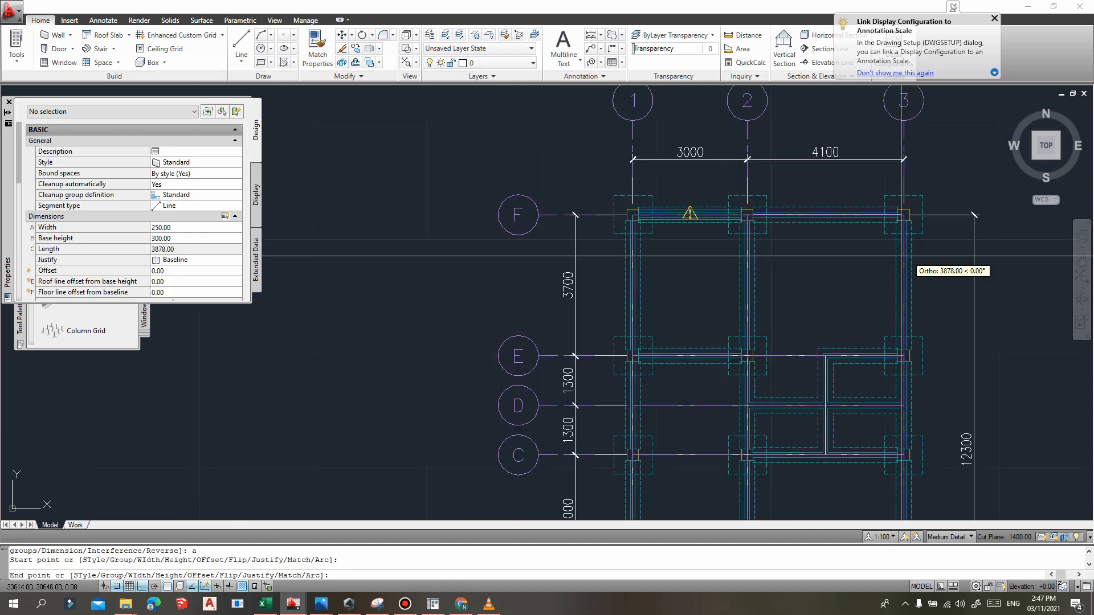
scroll(906, 257, "up", 3)
left_click(904, 215)
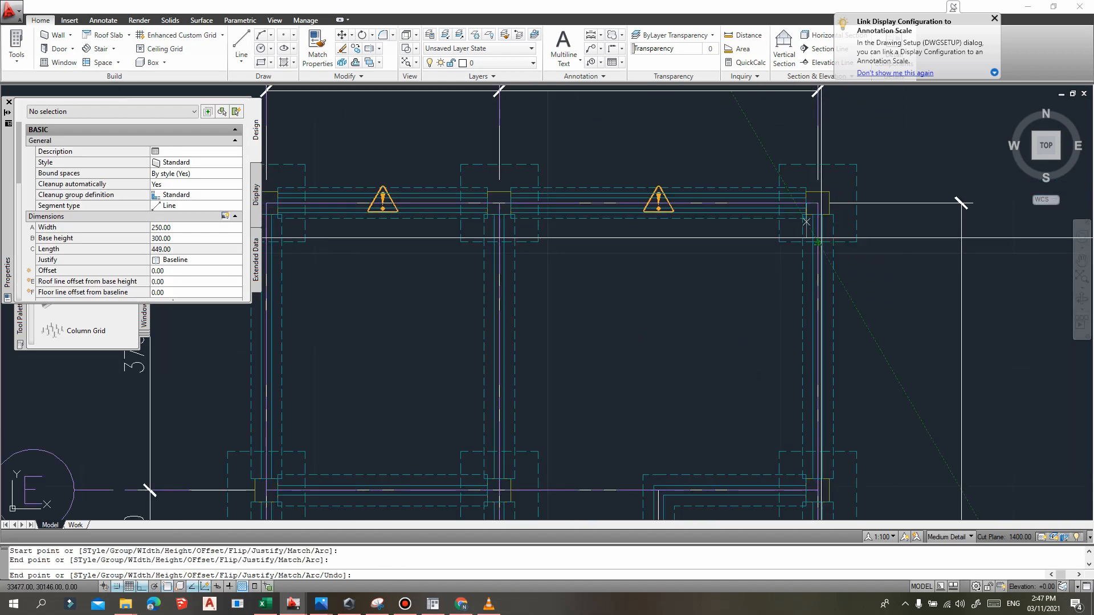
key("Return")
- Draw a wall along gridline 3 between the columns on gridlines F and E
key("Return")
key("Return")
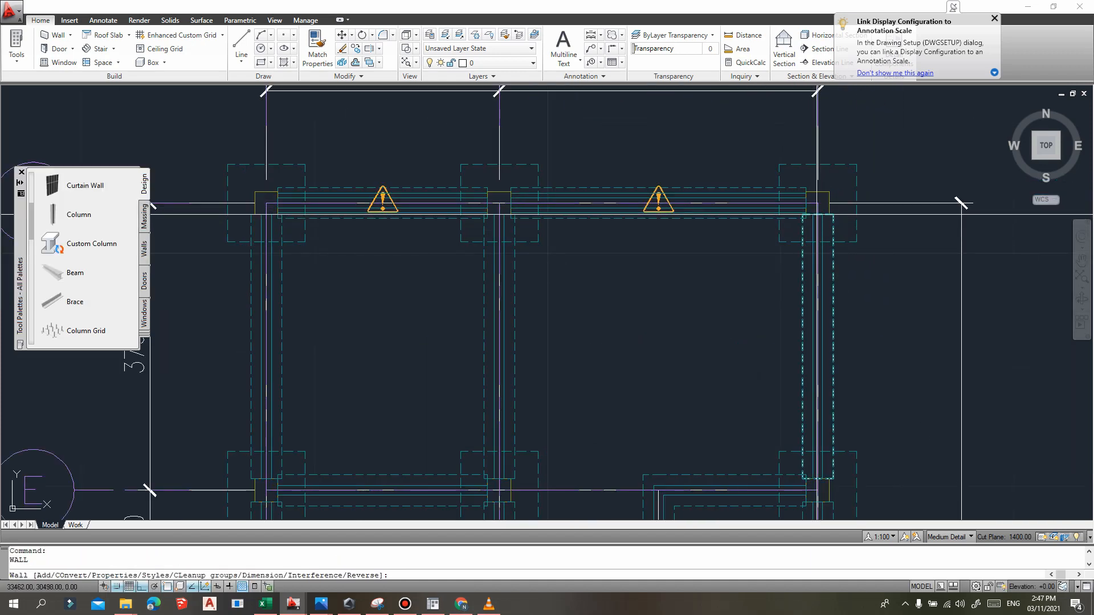
type("a")
key("Return")
left_click(816, 212)
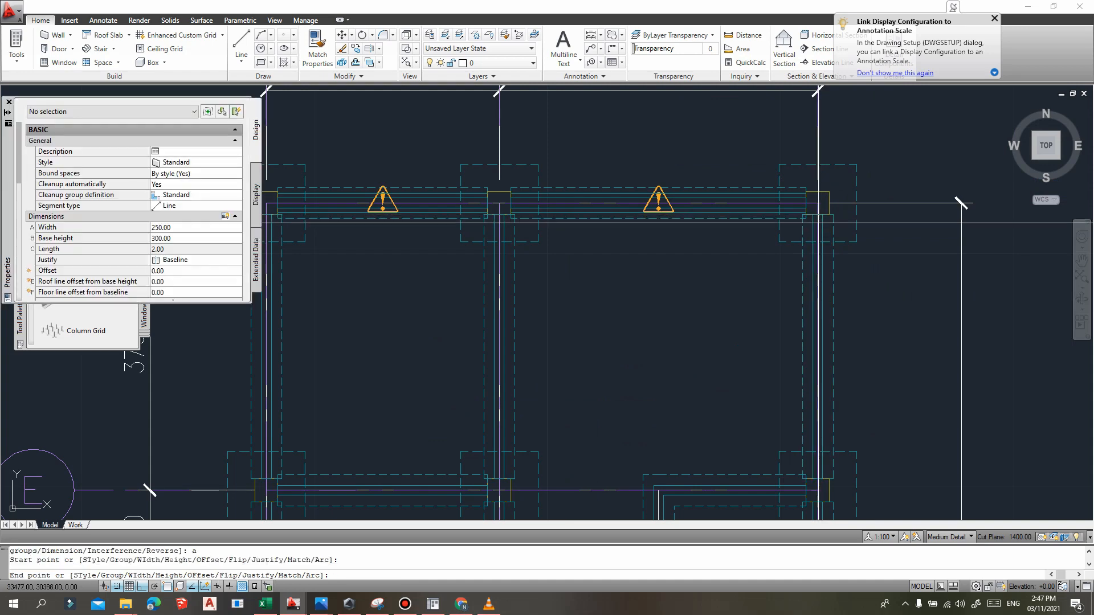
left_click(809, 480)
key("Return")
- Draw a wall along gridline E between the columns on gridlines 3 and 2
key("Return")
type("a")
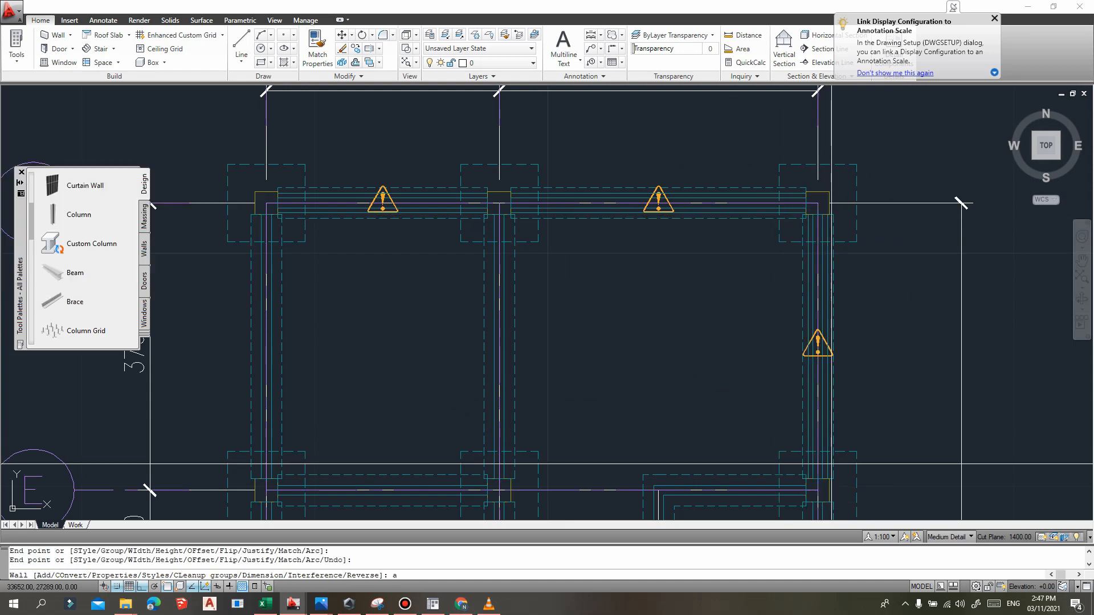
key("Return")
middle_click_drag(829, 453, 789, 182)
left_click(766, 215)
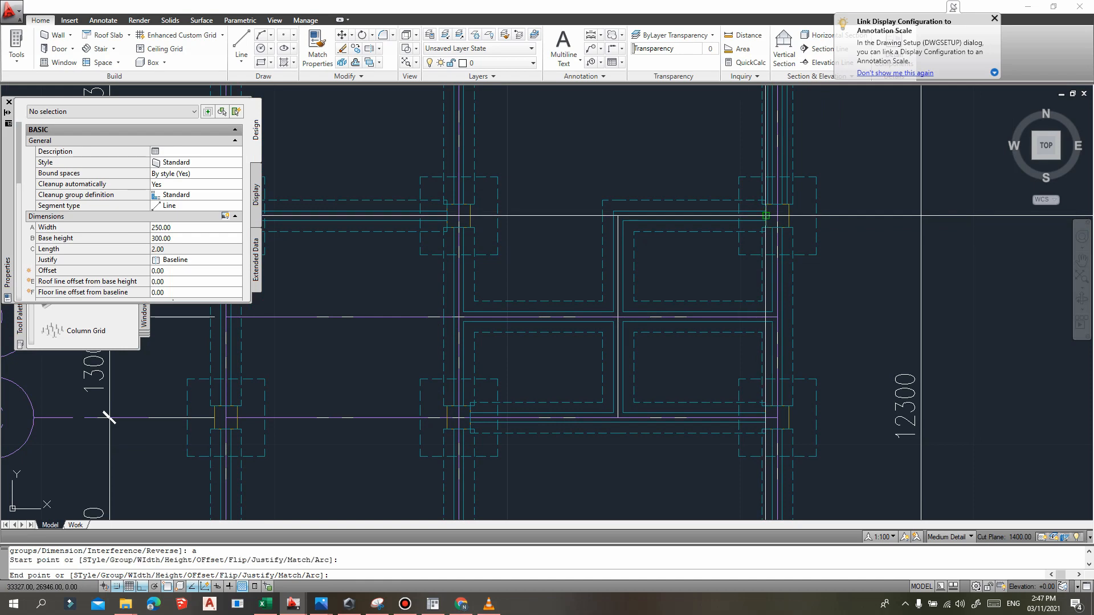
left_click(470, 216)
key("Return")
- Draw a wall along gridline E between the columns on gridlines 2 and 1
mouse_move(531, 255)
middle_mouse_down()
mouse_move(620, 290)
mouse_move(745, 309)
middle_mouse_up()
type("a")
key("Return")
left_click(661, 269)
left_click(452, 270)
key("Return")
- Draw walls along gridline 1 between the columns from gridline E to C and from C to B
type("a")
mouse_move(485, 268)
middle_mouse_down()
mouse_move(514, 464)
mouse_move(512, 246)
middle_mouse_up()
left_click(471, 450)
key("Return")
scroll(513, 490, "down", 2)
type("a")
key("Return")
left_click(485, 239)
left_click(485, 350)
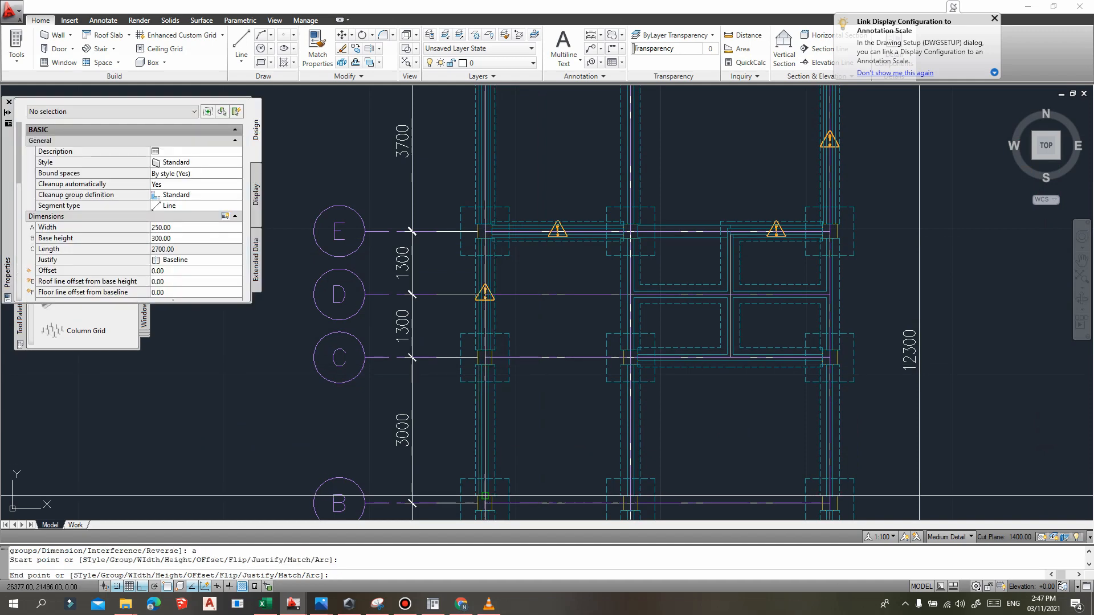
left_click(484, 496)
key("Return")
- Draw a wall along gridline 1 between the columns on gridlines B and A
key("Return")
middle_click_drag(488, 514, 484, 376)
type("a")
key("Return")
left_click(481, 374)
middle_click_drag(483, 496, 470, 375)
left_click(469, 384)
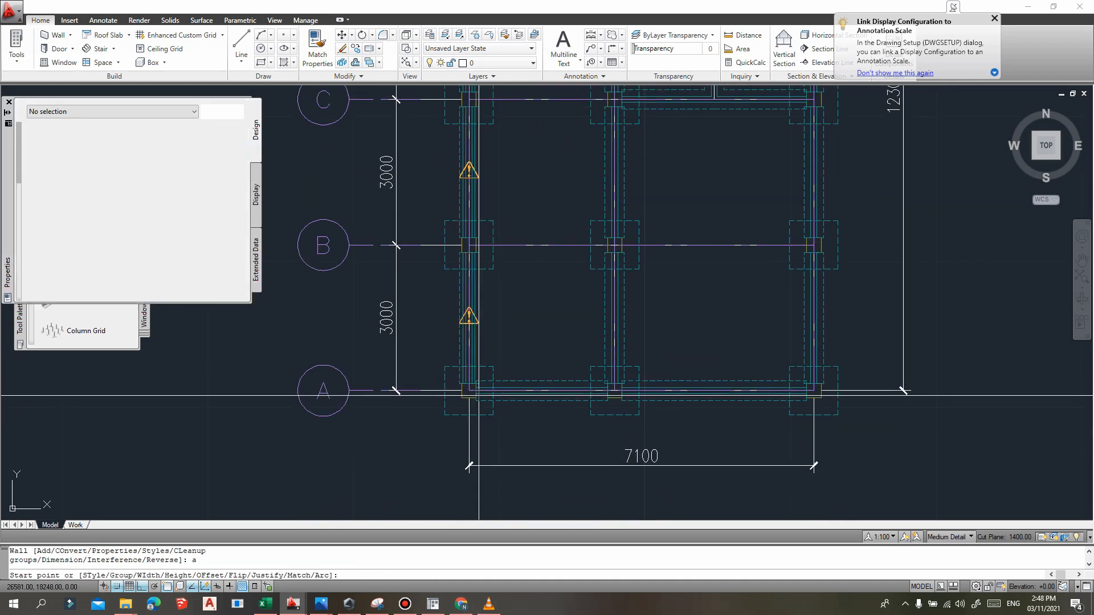
- Draw a wall along gridline A between the columns on gridlines 1 and 2
left_click(476, 391)
left_click(608, 391)
key("Return")
- Draw a wall along gridline A between the columns on gridlines 2 and 3
key("Return")
type("a")
key("Return")
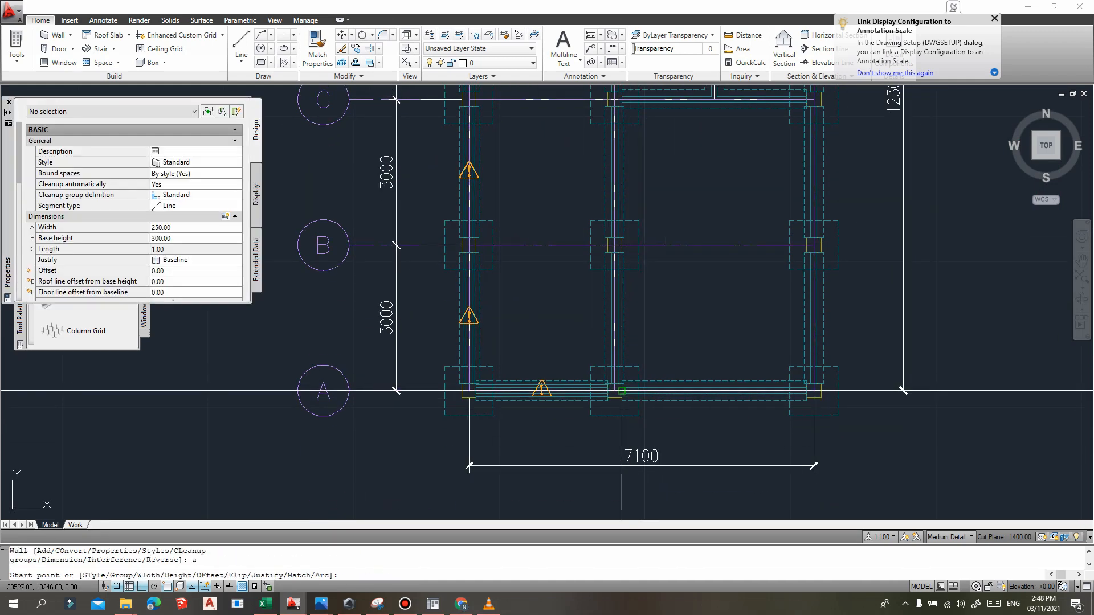
left_click(622, 391)
left_click(807, 391)
key("Return")
- Draw a wall along gridline 3 between the columns on gridlines A and B
key("Return")
middle_click_drag(815, 393, 669, 432)
type("a")
key("Return")
left_click(667, 423)
left_click(667, 292)
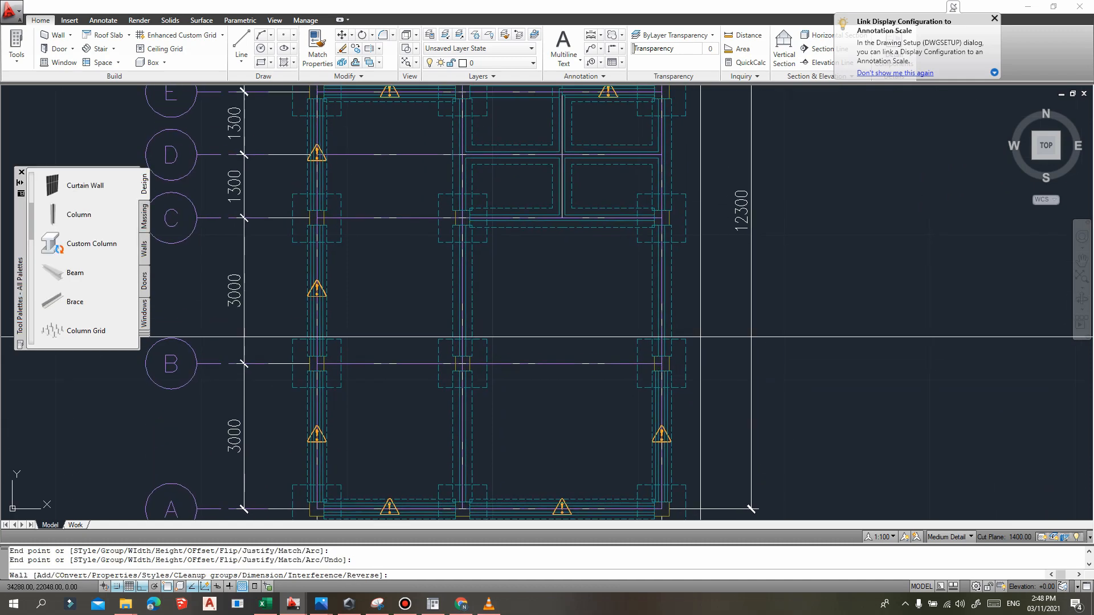
- Draw a wall along gridline 3 between the columns on gridlines B and C
type("a")
key("Return")
left_click(661, 357)
left_click(662, 224)
middle_click_drag(662, 222, 658, 314)
key("Return")
- Draw a wall along gridline 3 between the columns on gridlines C and E
key("Return")
type("a")
key("Return")
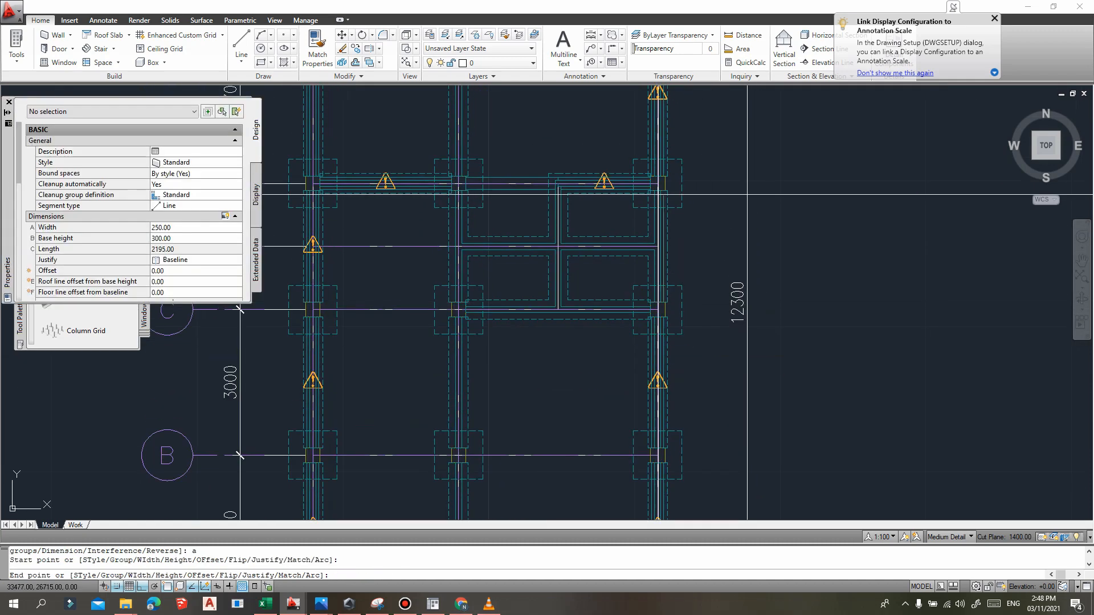
middle_click_drag(747, 195, 809, 188)
key("Return")
- Draw a wall along gridline C between the columns on gridlines 3 and 2
key("Return")
type("a")
key("Return")
- Draw a wall along gridline C between the columns on gridlines 2 and 1
left_click(384, 311)
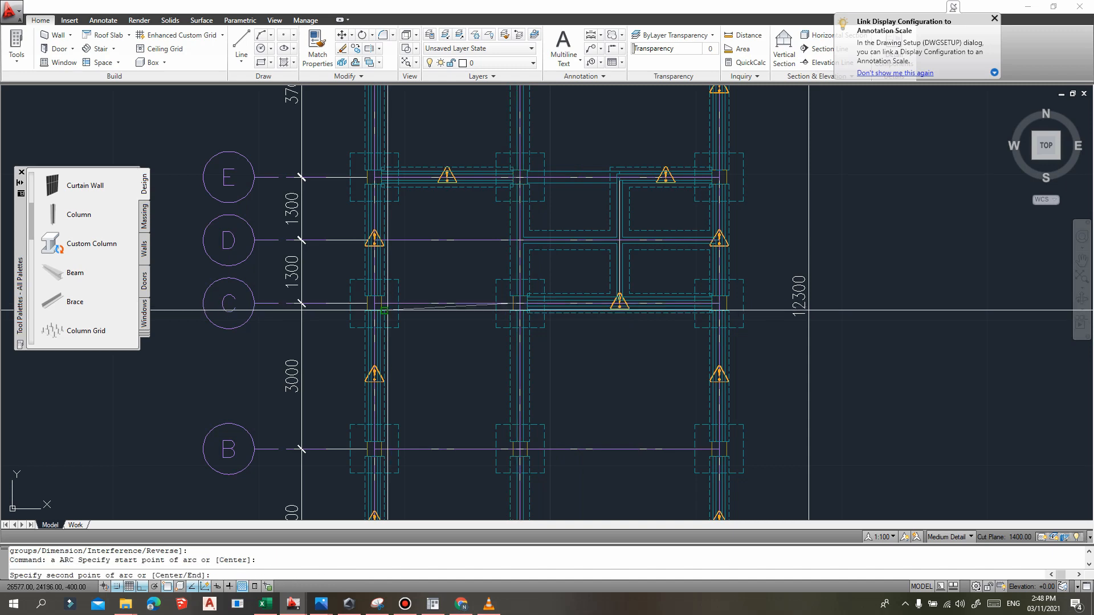
key("Escape")
left_click(384, 292)
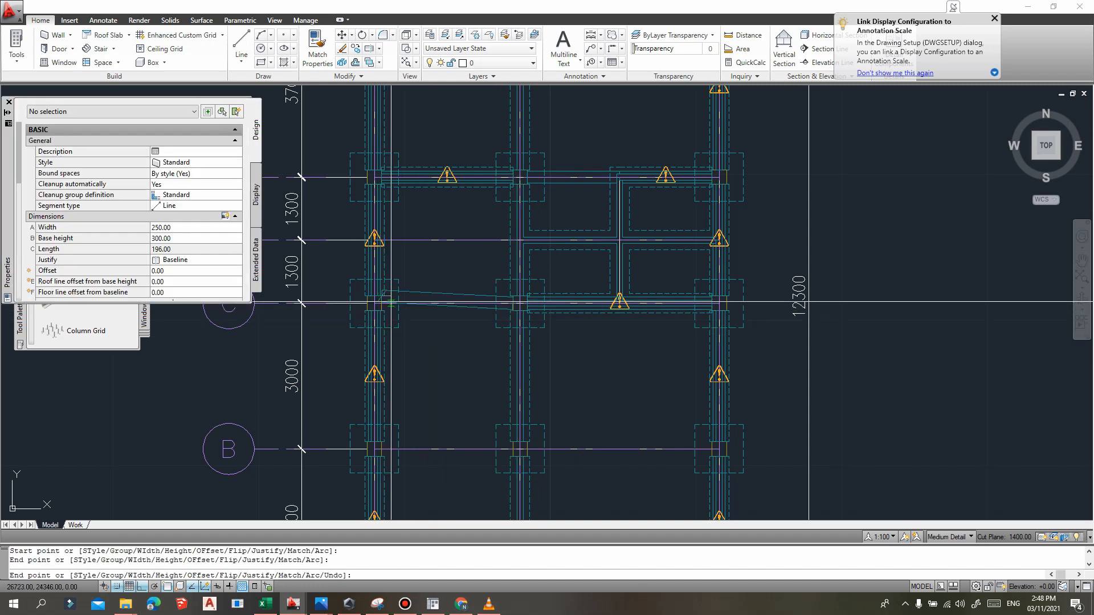
key("Return")
- Draw walls along gridline B between the columns on gridlines 3 and 1
key("Return")
type("a")
middle_click_drag(711, 450, 741, 373)
key("Return")
left_click(741, 374)
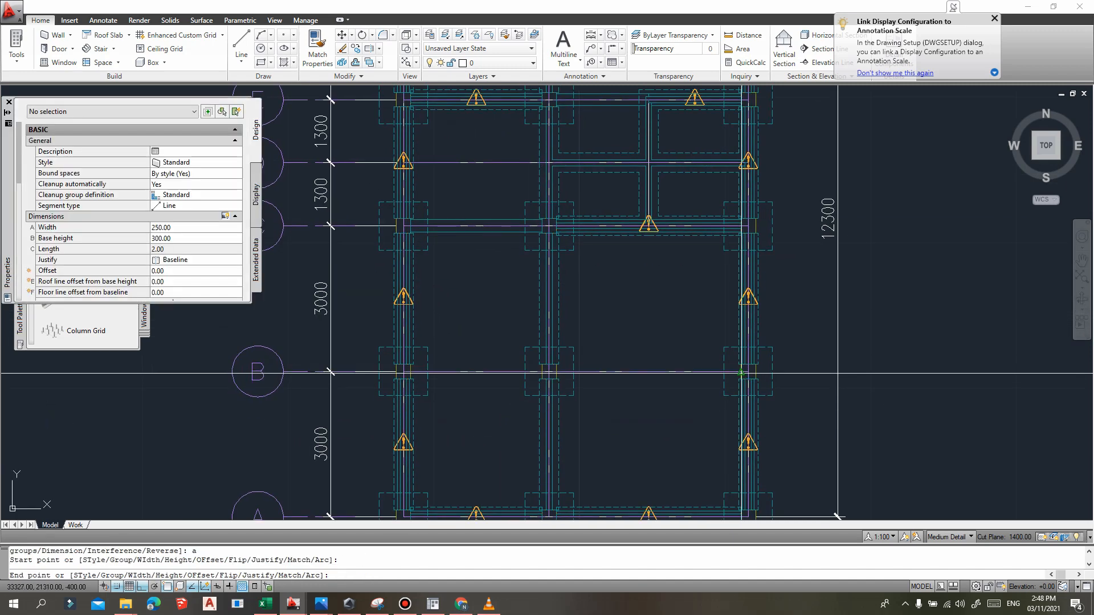
left_click(404, 373)
key("Return")
key("Return")
scroll(513, 342, "down", 2)
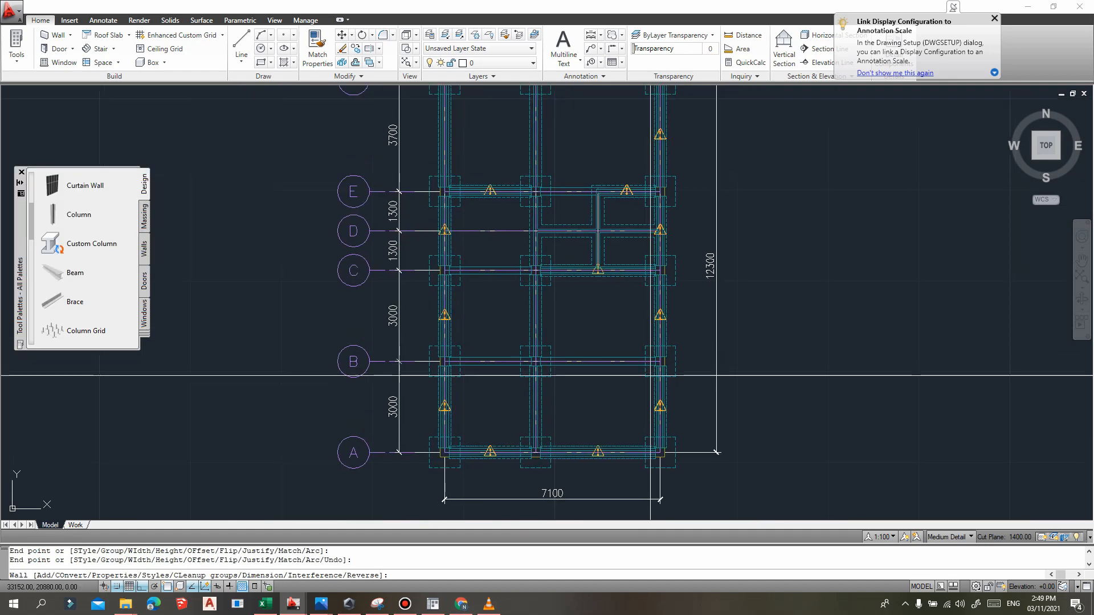
key("Escape")
- Select the wall on gridline B between gridlines 1 and 2, and extend the selection to all similar walls
scroll(515, 367, "up", 3)
left_click(515, 359)
right_click(516, 359)
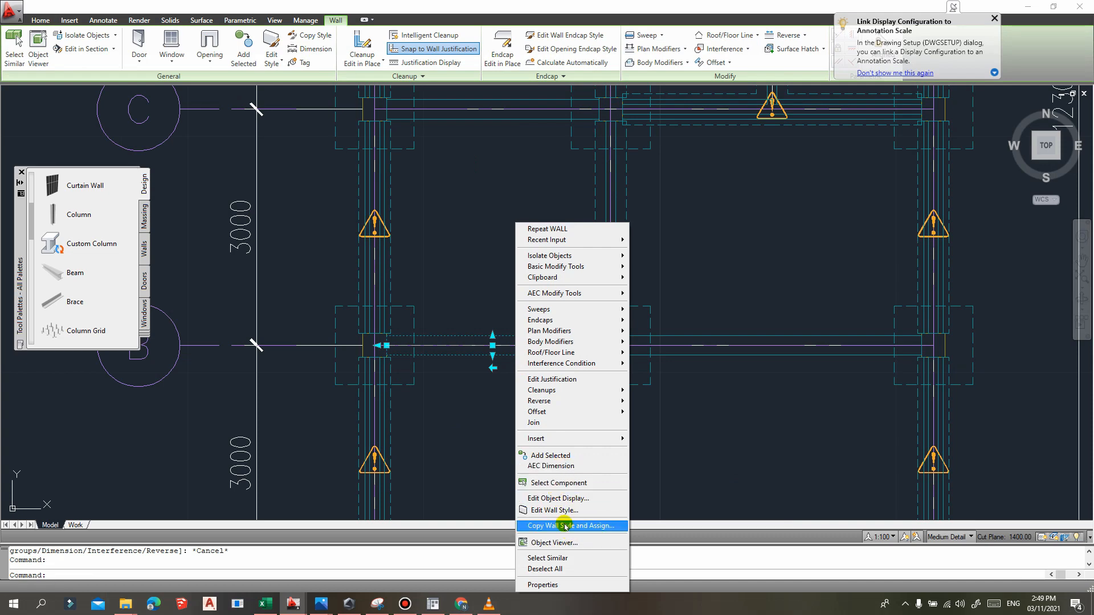
left_click(548, 558)
scroll(552, 422, "down", 4)
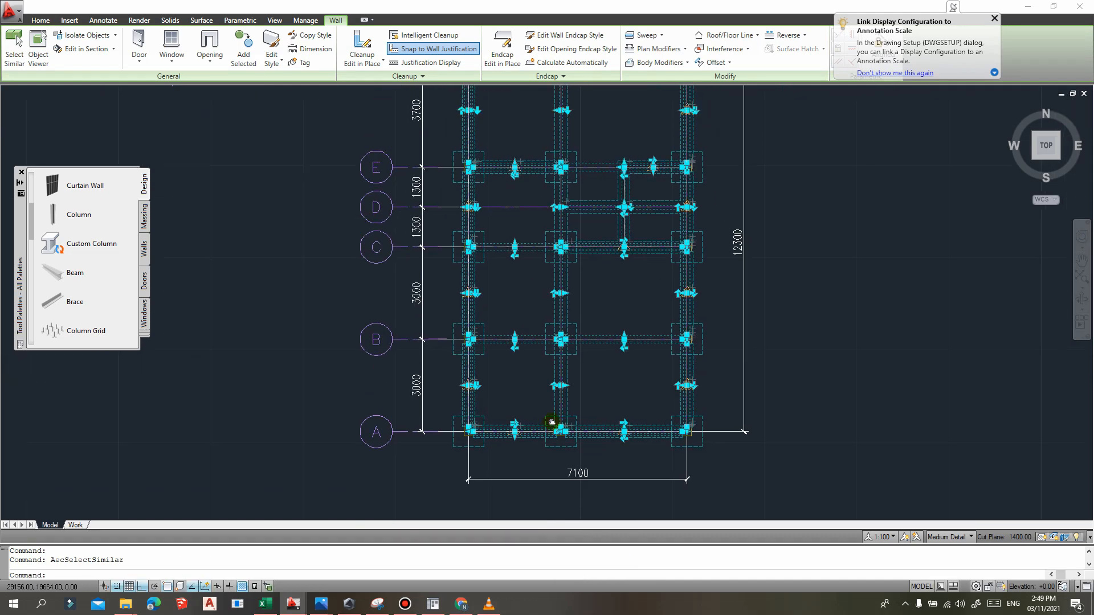
- Remove the narrow foundation walls along gridline F and along gridline 3 between gridlines F and E from the selection
scroll(552, 422, "up", 10)
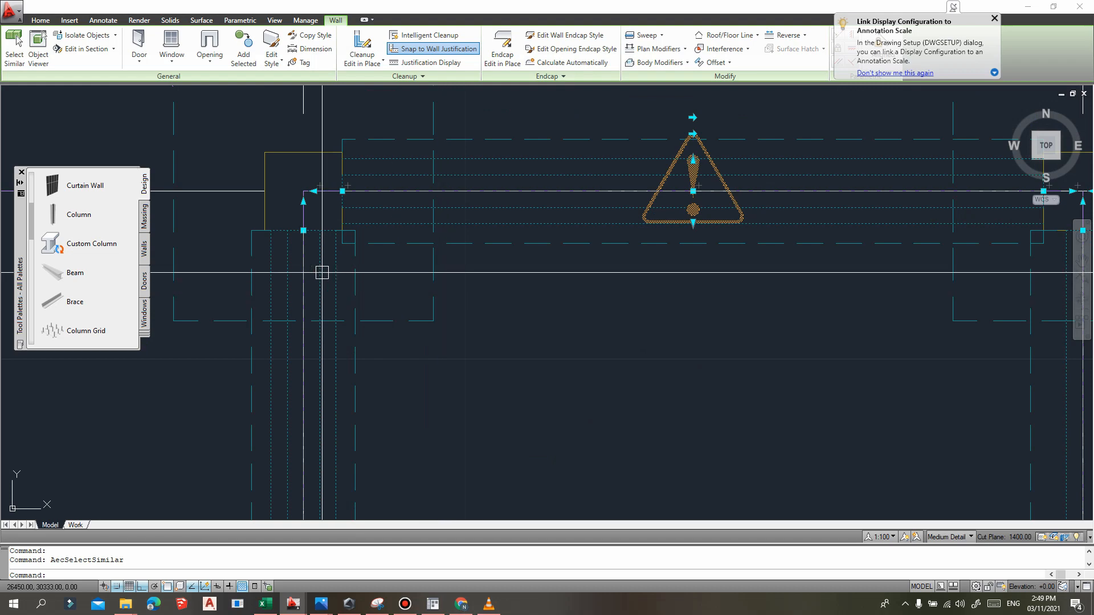
scroll(648, 228, "down", 3)
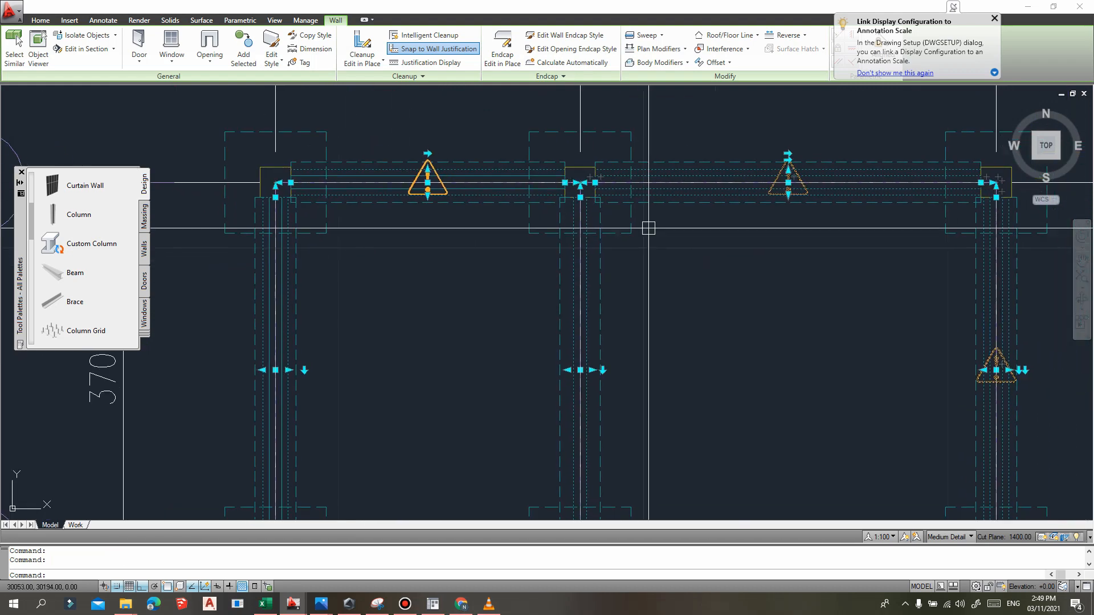
scroll(655, 205, "up", 3)
scroll(850, 245, "down", 5)
scroll(944, 147, "up", 4)
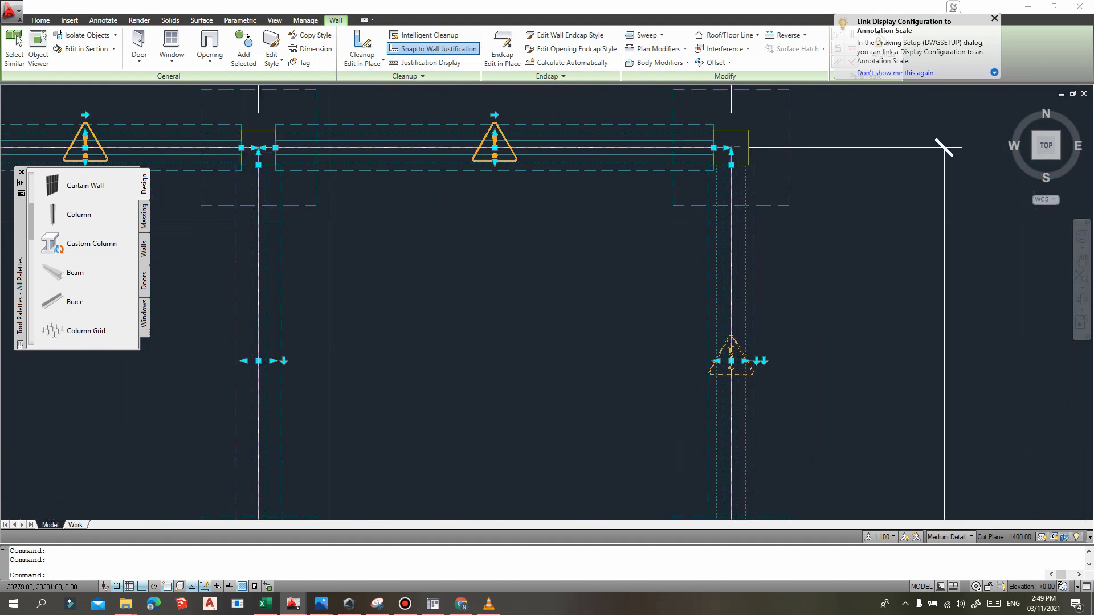
scroll(728, 176, "up", 2)
scroll(837, 117, "down", 4)
scroll(547, 302, "up", 3)
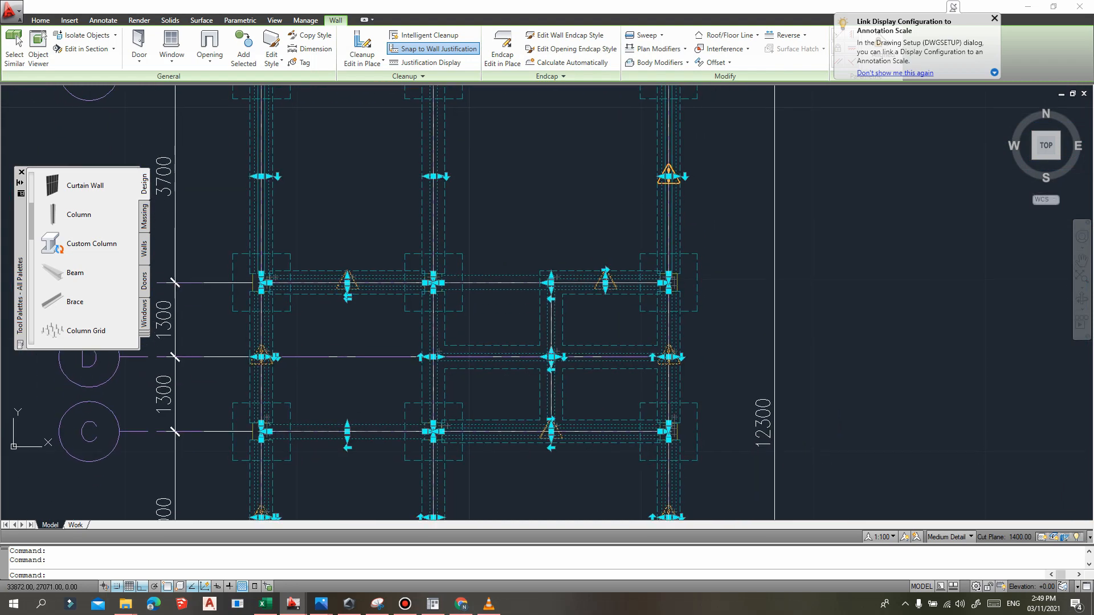
- Deselect the narrow walls on gridlines E and C next to gridline 3, and on gridline 3 between E and C
scroll(648, 278, "up", 5)
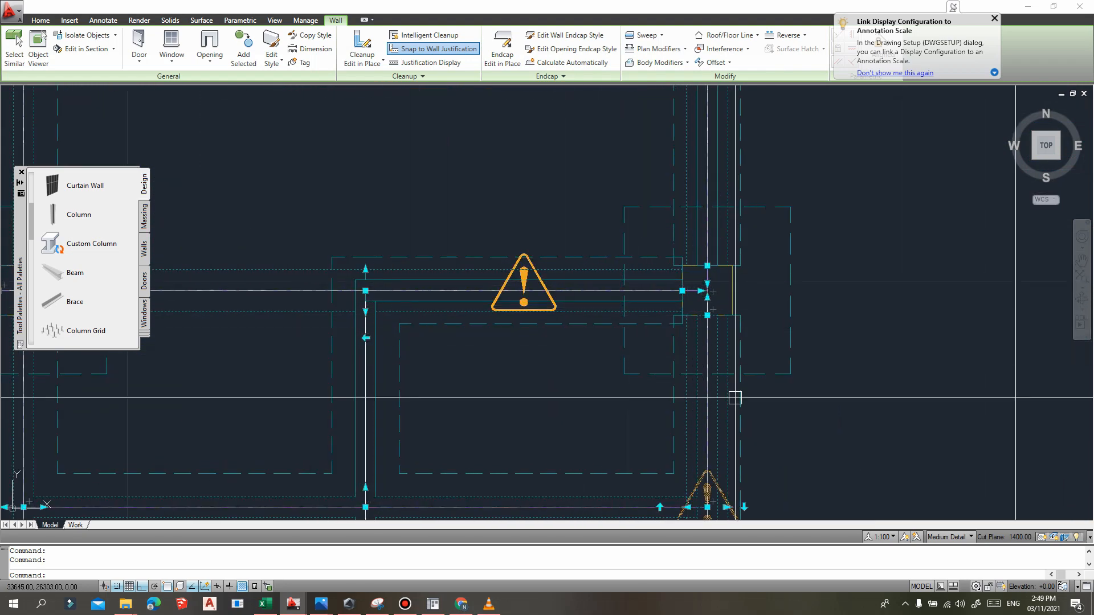
scroll(738, 153, "down", 2)
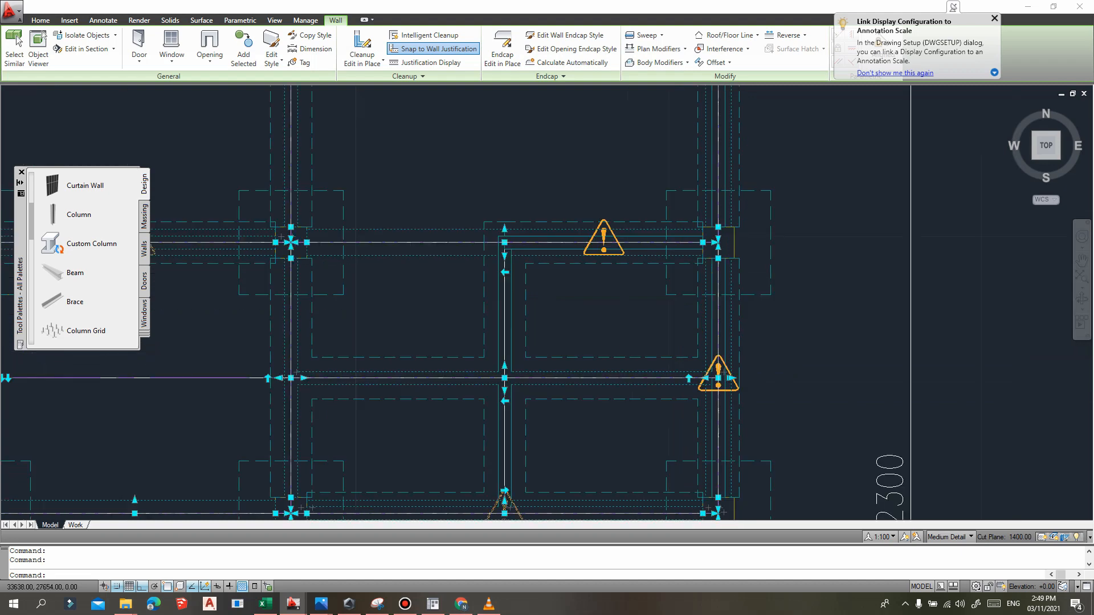
scroll(741, 171, "down", 2)
scroll(735, 268, "up", 3)
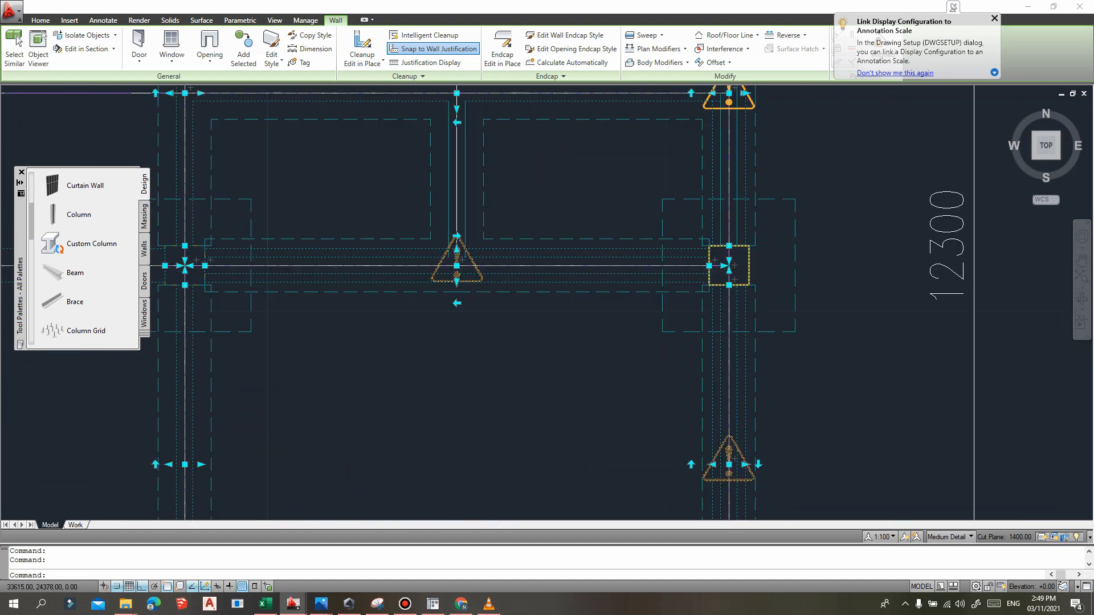
scroll(732, 266, "up", 2)
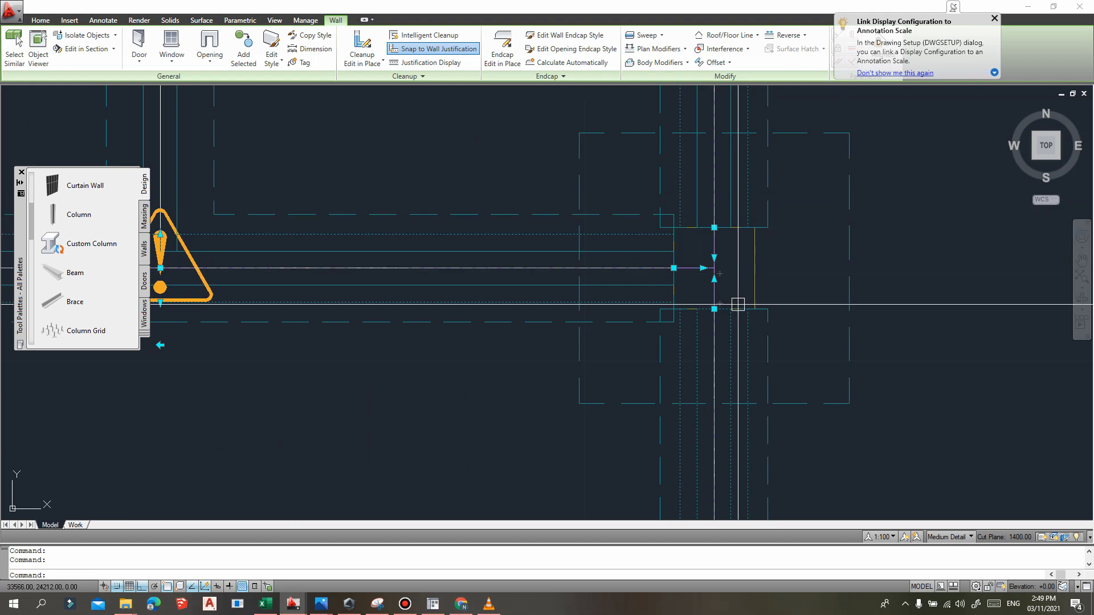
- Deselect the narrow foundation walls along gridline 3 between gridlines C and A, keeping the beam walls selected
scroll(728, 224, "down", 2)
middle_click_drag(728, 422, 739, 230)
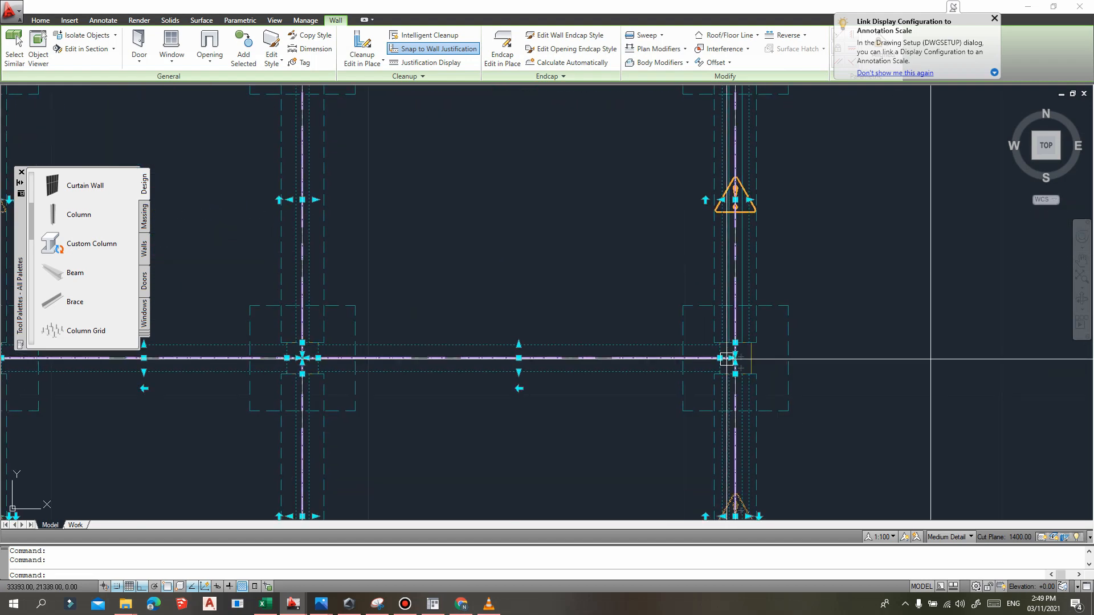
scroll(726, 359, "up", 3)
scroll(746, 378, "down", 3)
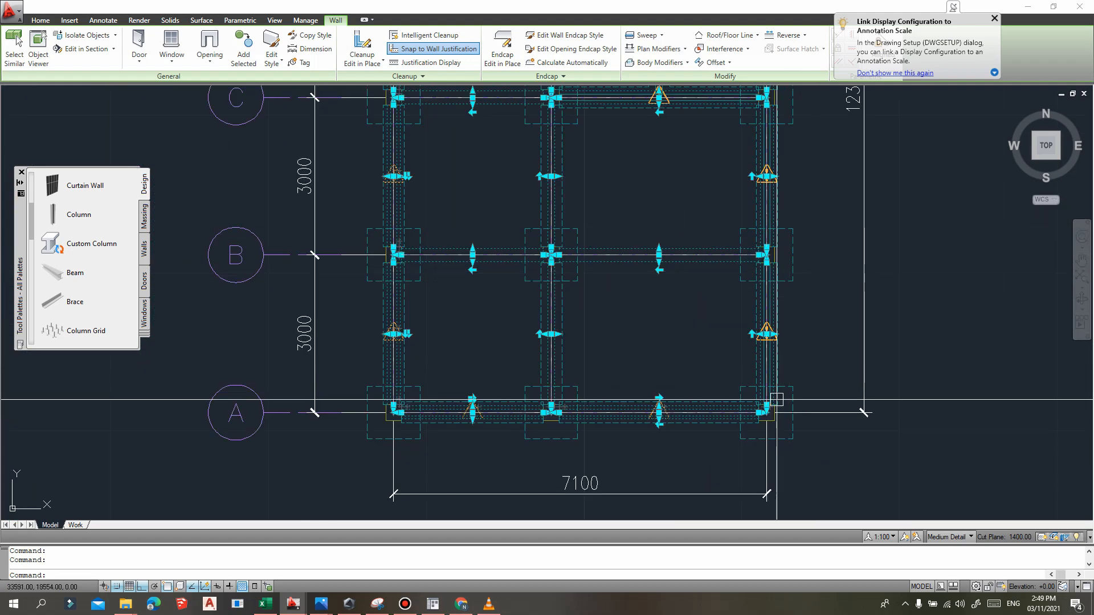
- Remove both narrow foundation walls along gridline A from the selection
scroll(775, 393, "up", 5)
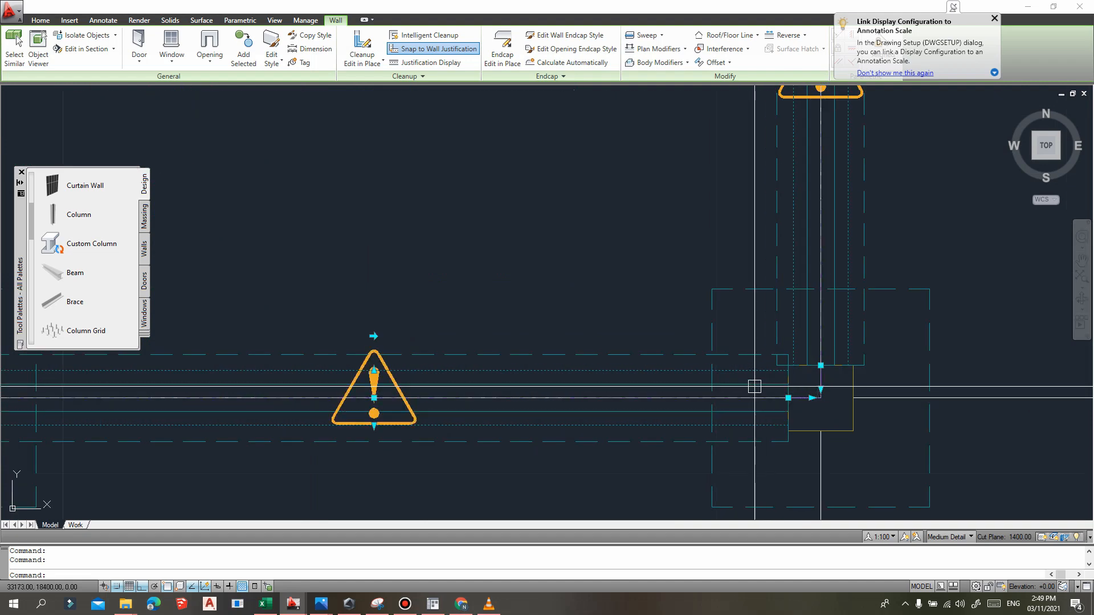
scroll(752, 388, "down", 3)
scroll(610, 374, "down", 2)
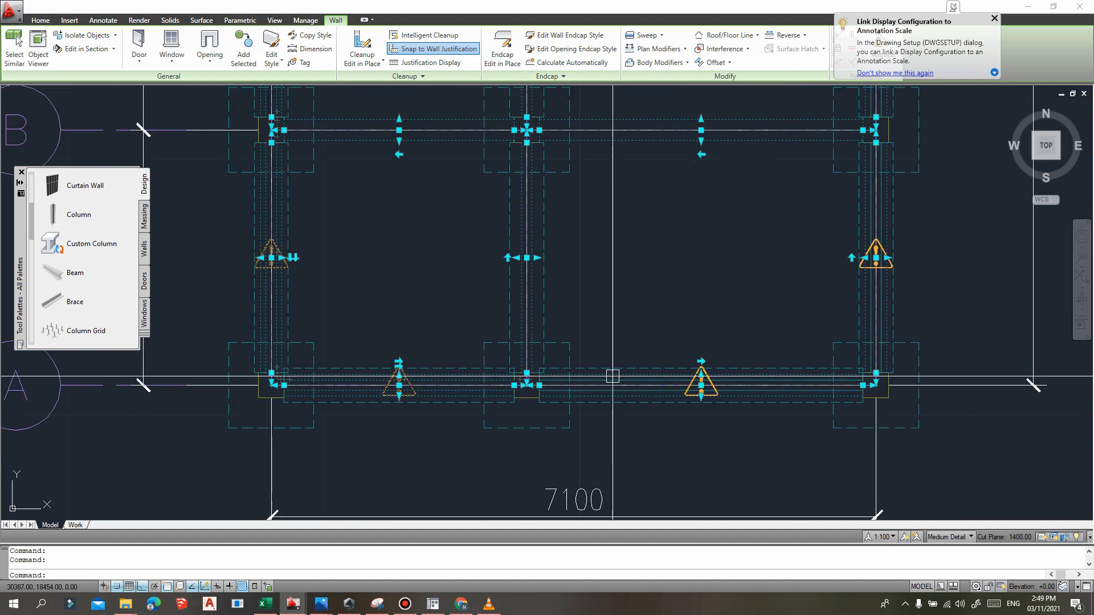
scroll(464, 384, "up", 4)
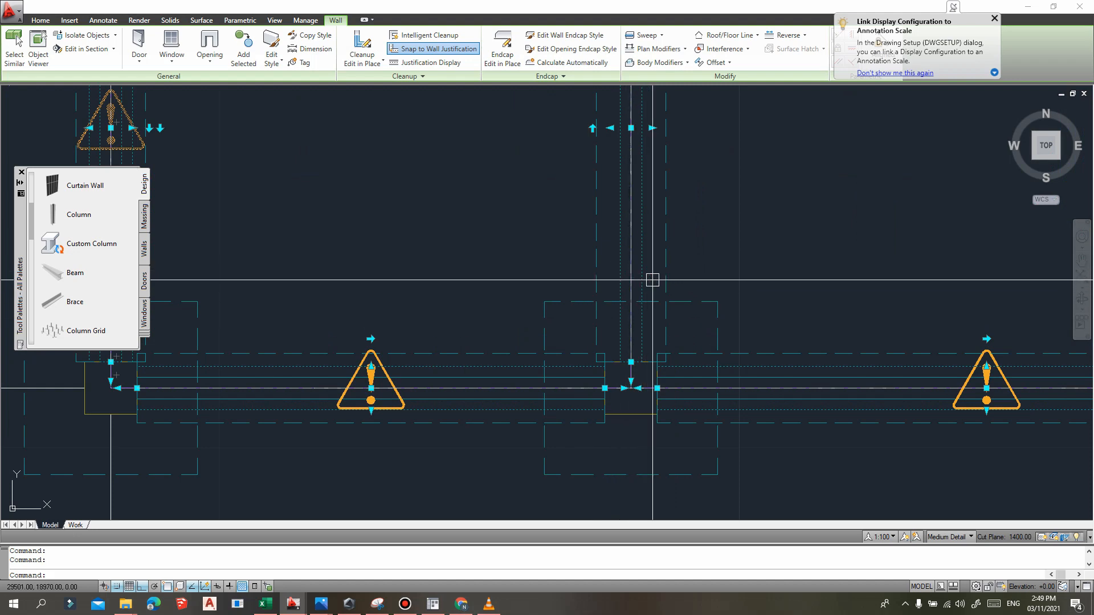
scroll(504, 322, "up", 2)
mouse_move(503, 321)
middle_mouse_down()
mouse_move(651, 323)
mouse_move(969, 274)
middle_mouse_up()
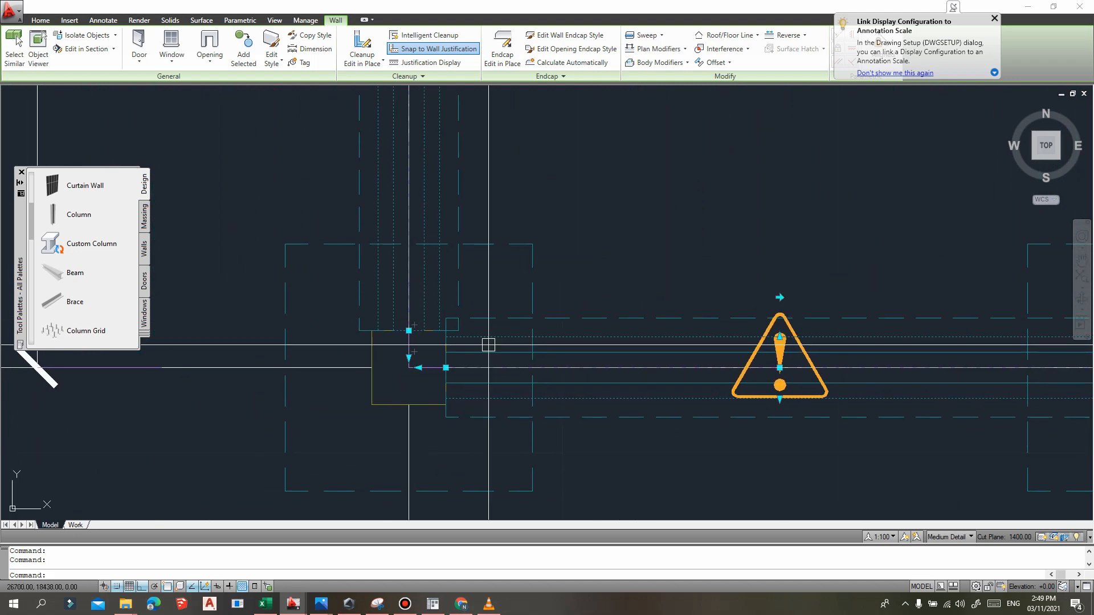
- Deselect the narrow foundation walls along gridline 1 from A to E, and along gridline E between gridlines 1 and 2
scroll(427, 320, "down", 3)
middle_click_drag(496, 225, 495, 262)
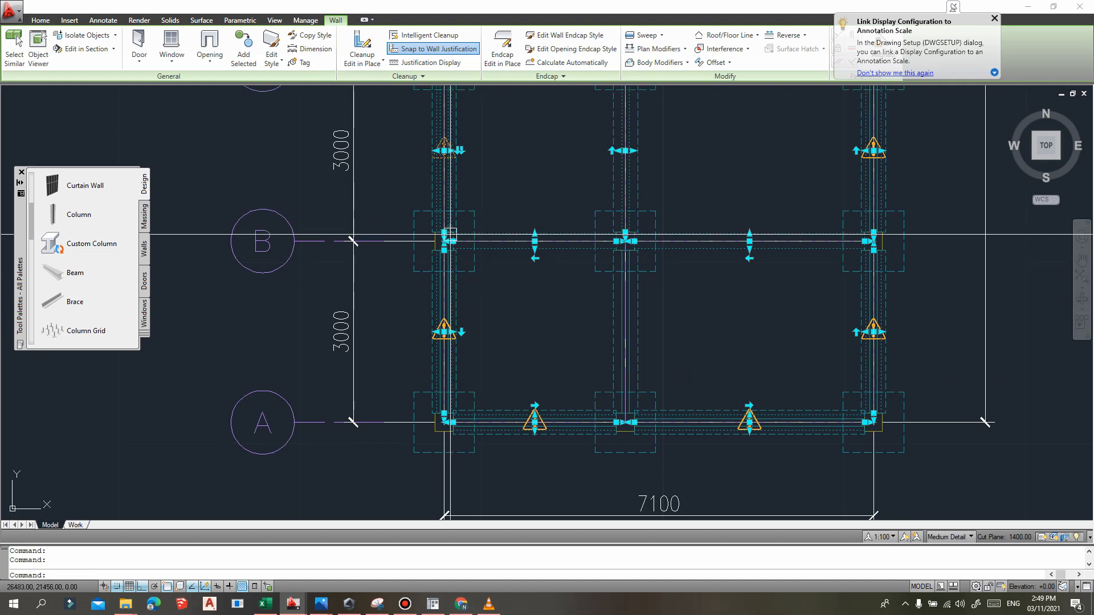
scroll(438, 228, "up", 3)
mouse_move(528, 170)
middle_mouse_down()
mouse_move(520, 381)
mouse_move(497, 487)
middle_mouse_up()
middle_click_drag(547, 181, 512, 389)
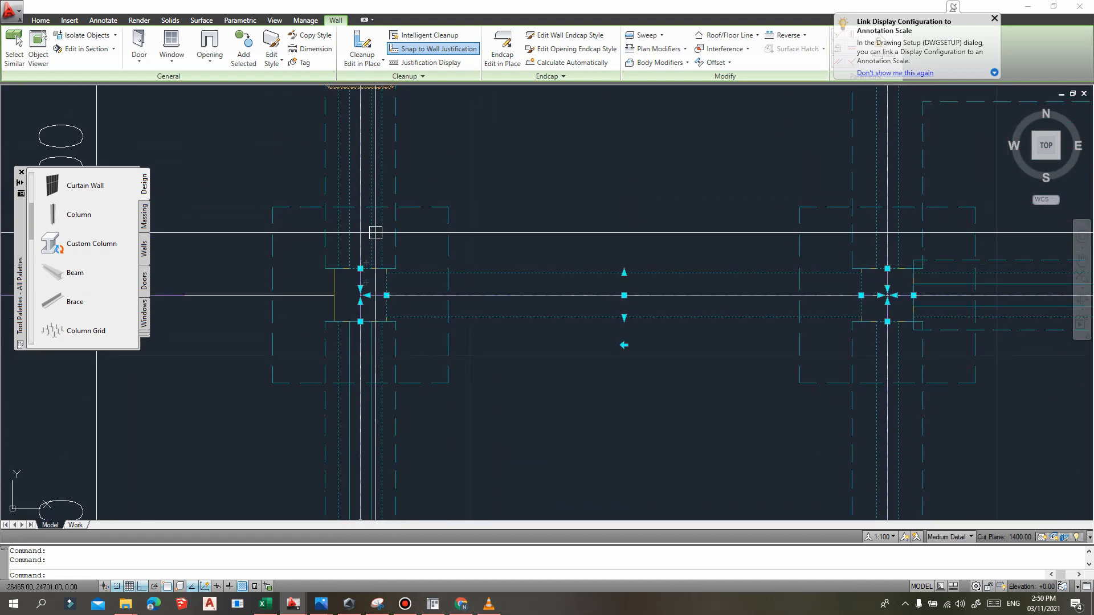
middle_click_drag(378, 225, 359, 410)
middle_click_drag(519, 123, 490, 349)
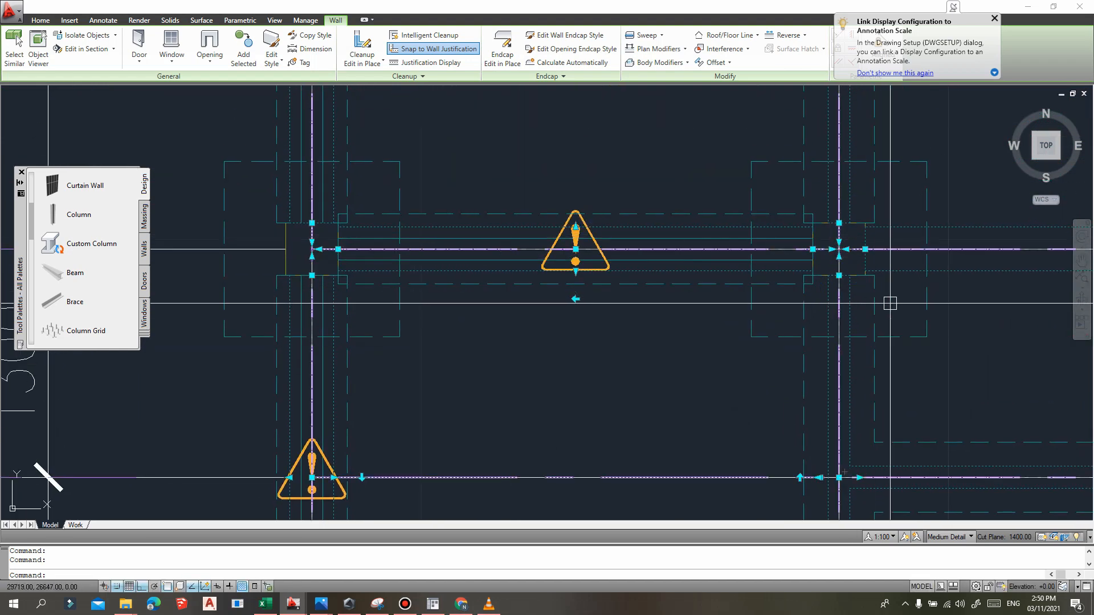
- Remove the narrow inner walls along gridline D and along gridline 2 between gridlines E and A from the selection
middle_click_drag(884, 292, 743, 338)
scroll(740, 342, "down", 2)
mouse_move(817, 237)
middle_mouse_down()
mouse_move(693, 400)
mouse_move(693, 361)
middle_mouse_up()
scroll(693, 358, "down", 2)
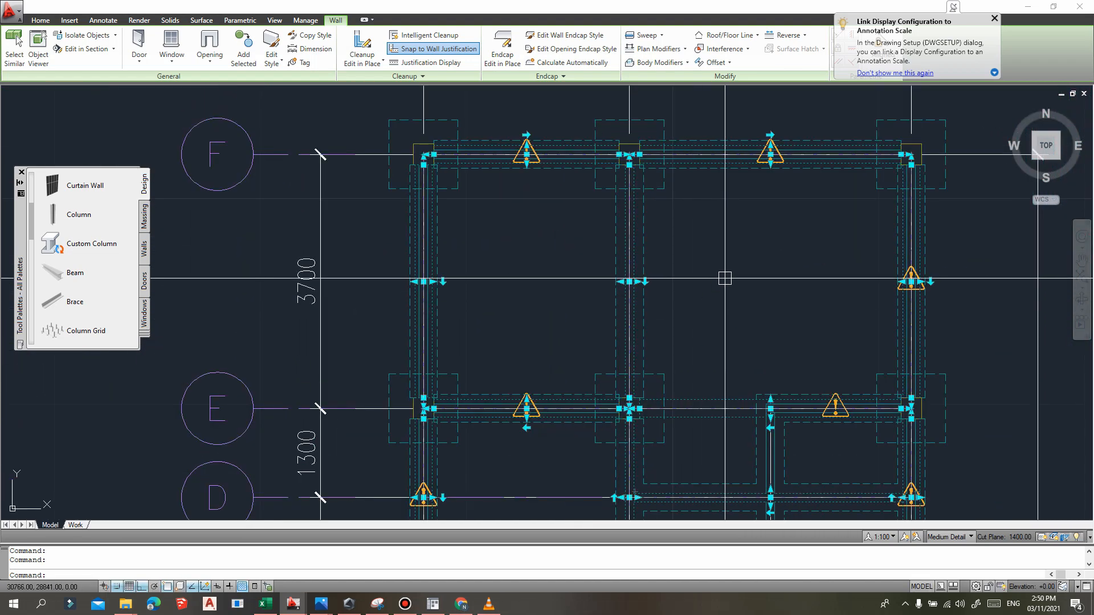
mouse_move(722, 278)
middle_mouse_down()
mouse_move(701, 292)
mouse_move(665, 262)
mouse_move(666, 118)
middle_mouse_up()
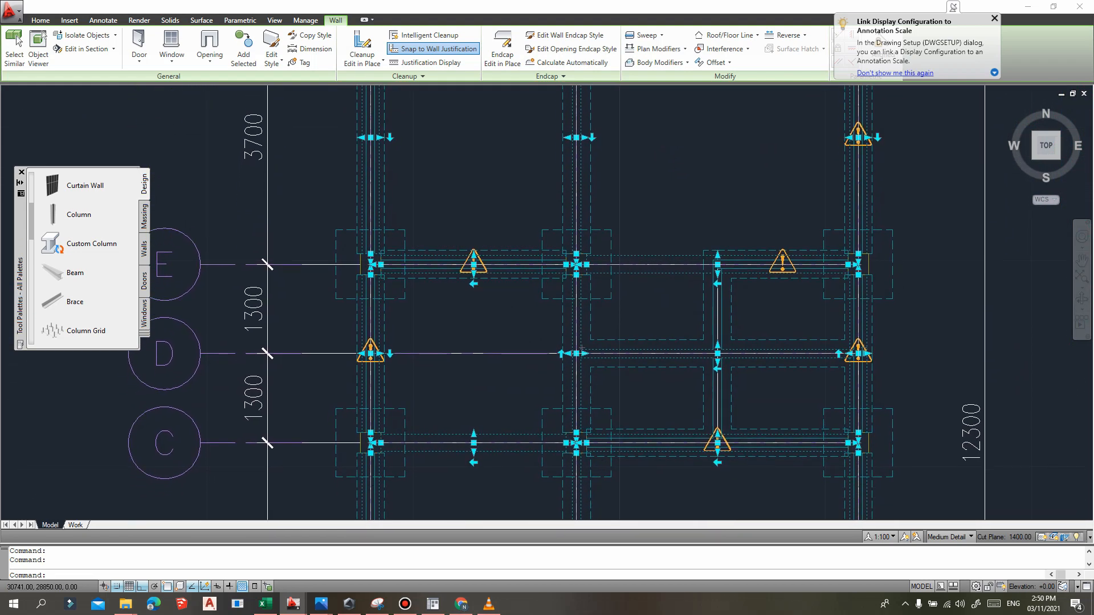
middle_click_drag(692, 383, 680, 310)
scroll(595, 283, "up", 3)
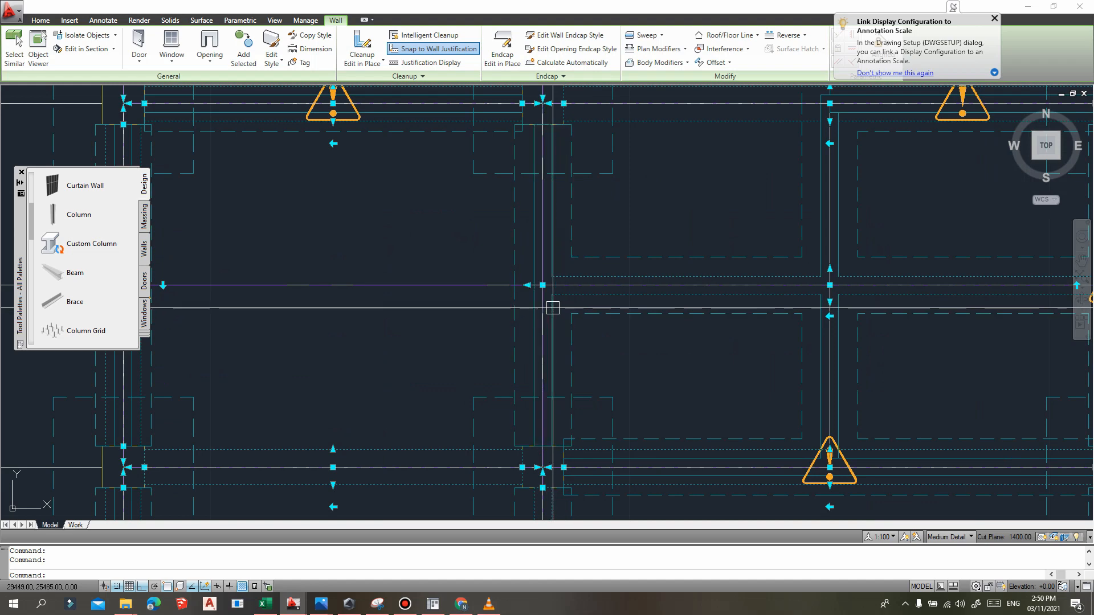
scroll(732, 421, "down", 3)
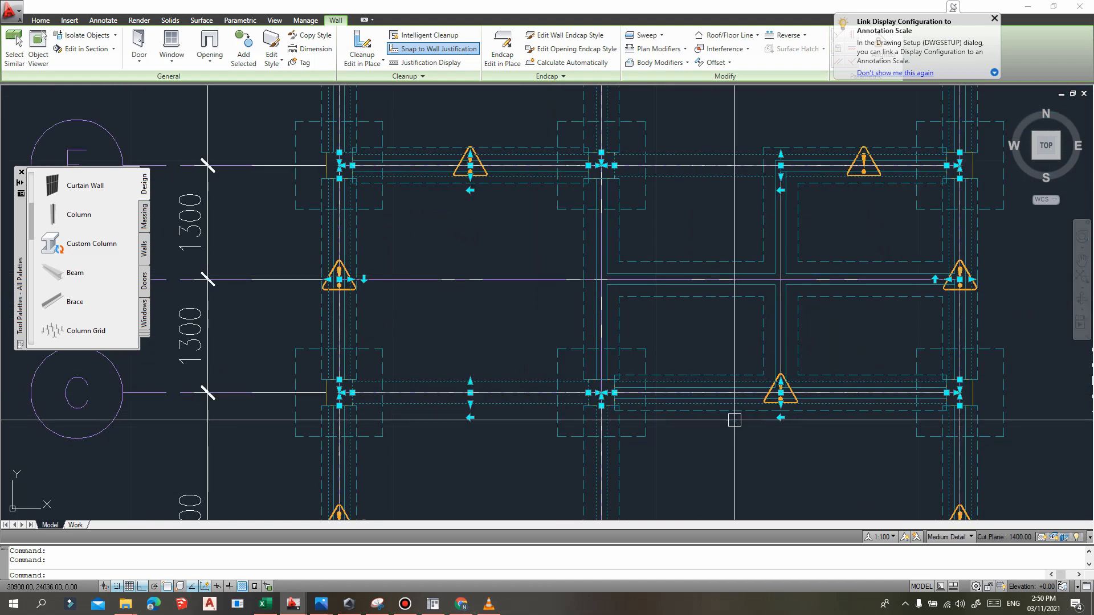
scroll(626, 350, "up", 1)
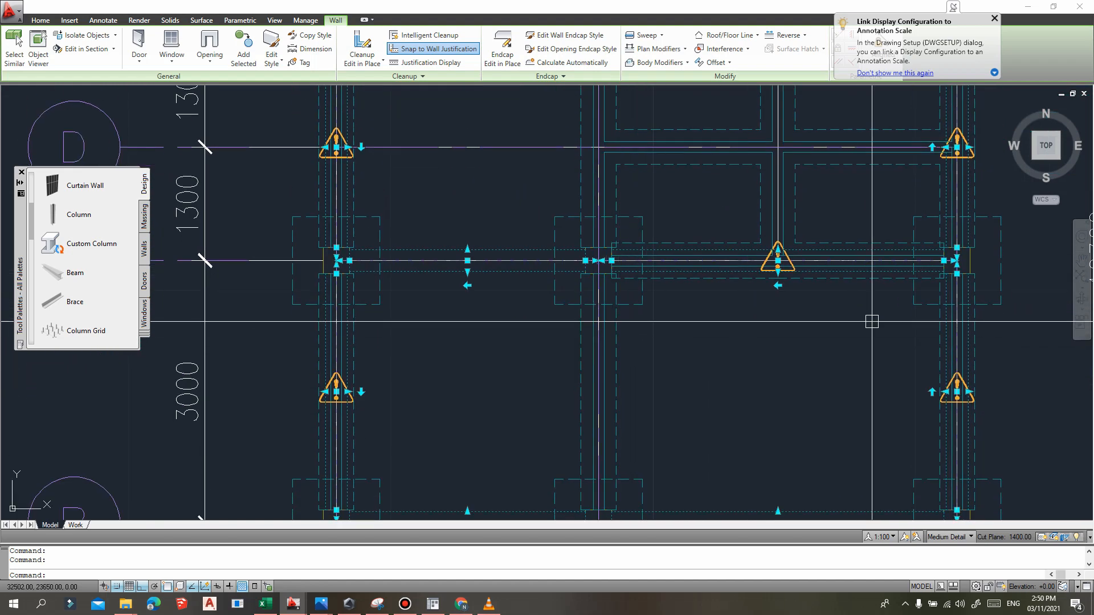
middle_click_drag(943, 355, 839, 445)
scroll(820, 313, "down", 2)
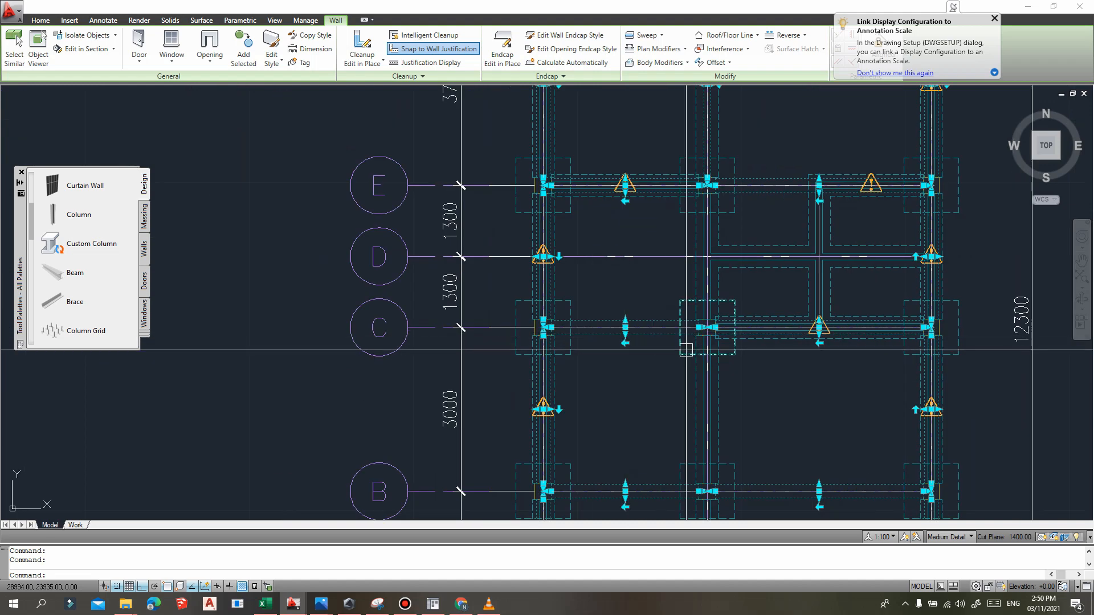
- Set the elevation of the selected beam walls to 800
key("ctrl+1")
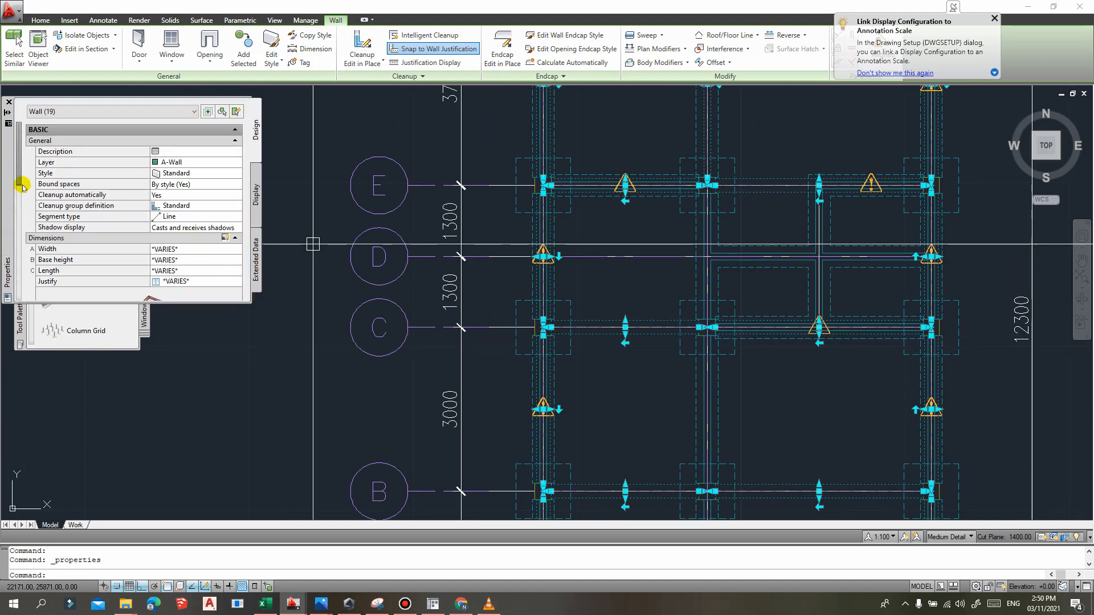
left_click_drag(21, 158, 17, 232)
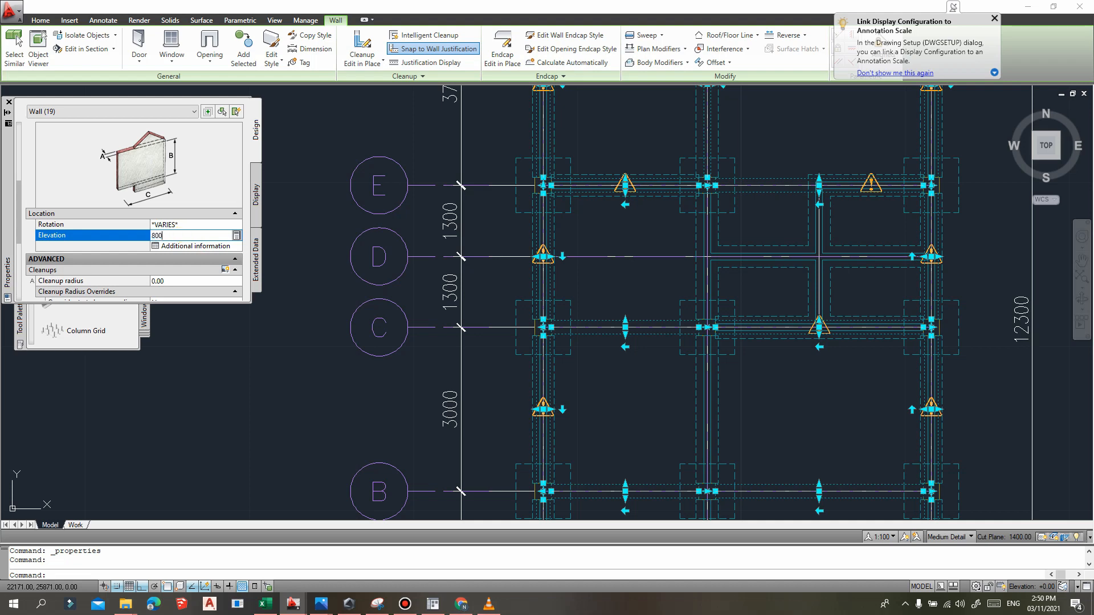
scroll(683, 242, "down", 3)
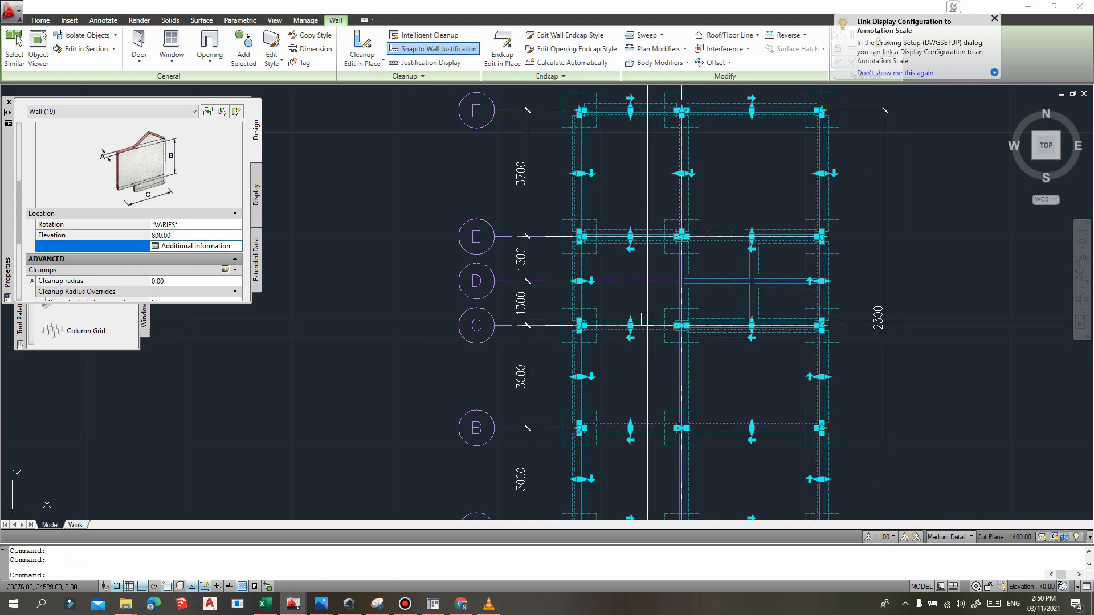
scroll(683, 242, "up", 6)
key("Escape")
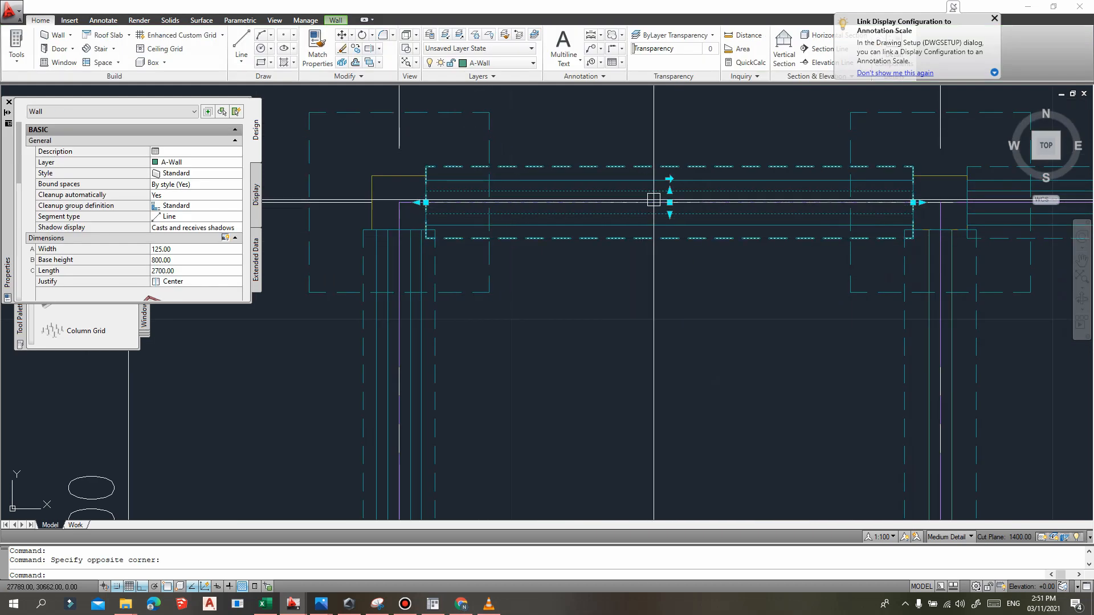
- Create a new layer named TB for the beam walls
key("Escape")
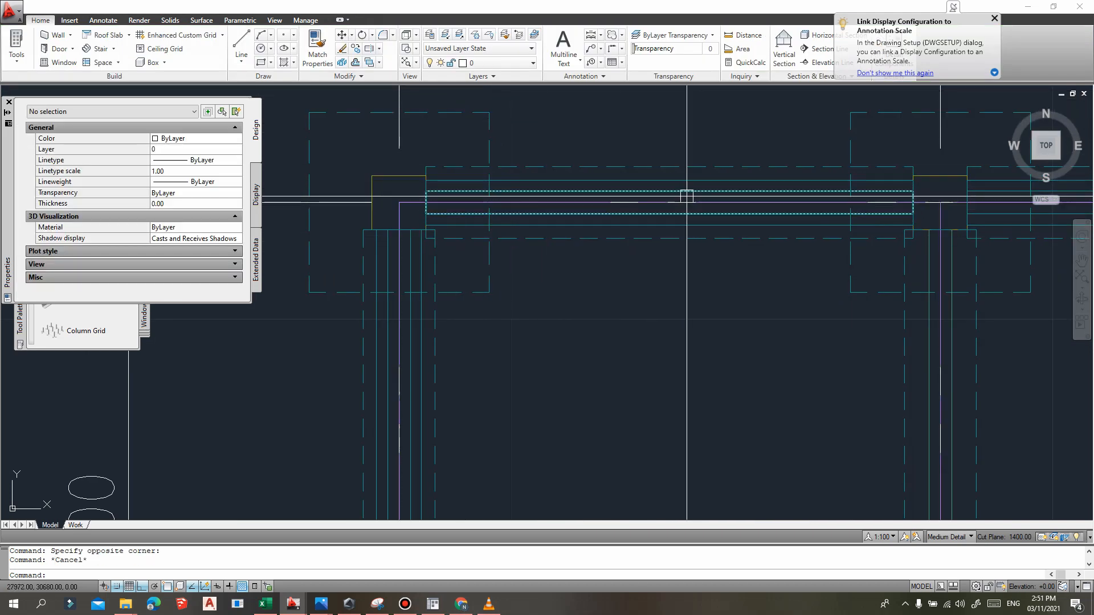
left_click(686, 195)
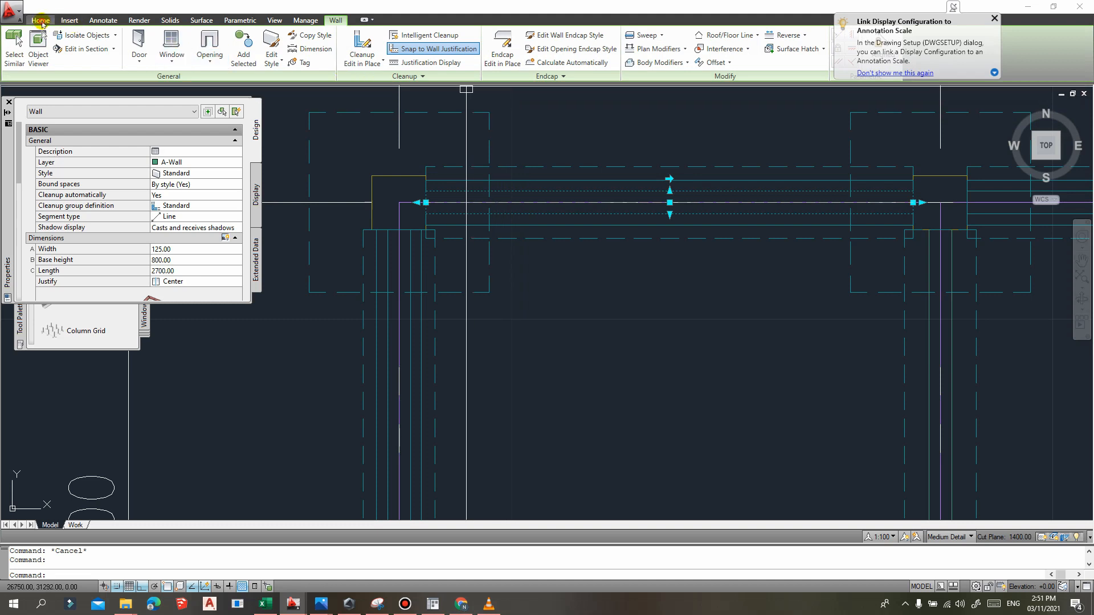
left_click(40, 20)
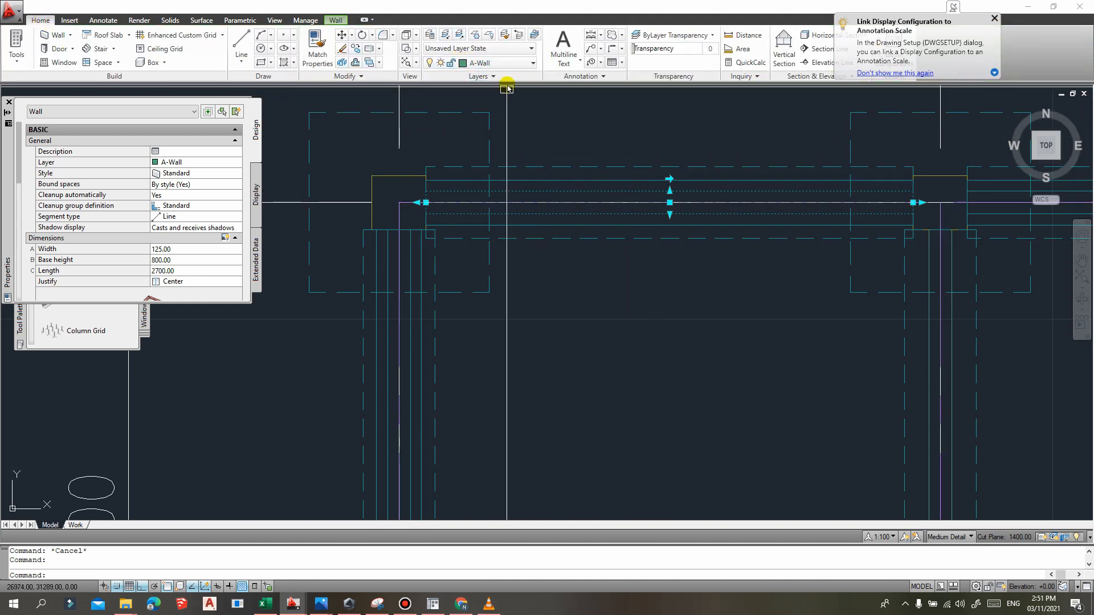
mouse_move(644, 208)
middle_mouse_down()
mouse_move(642, 224)
mouse_move(551, 207)
middle_mouse_up()
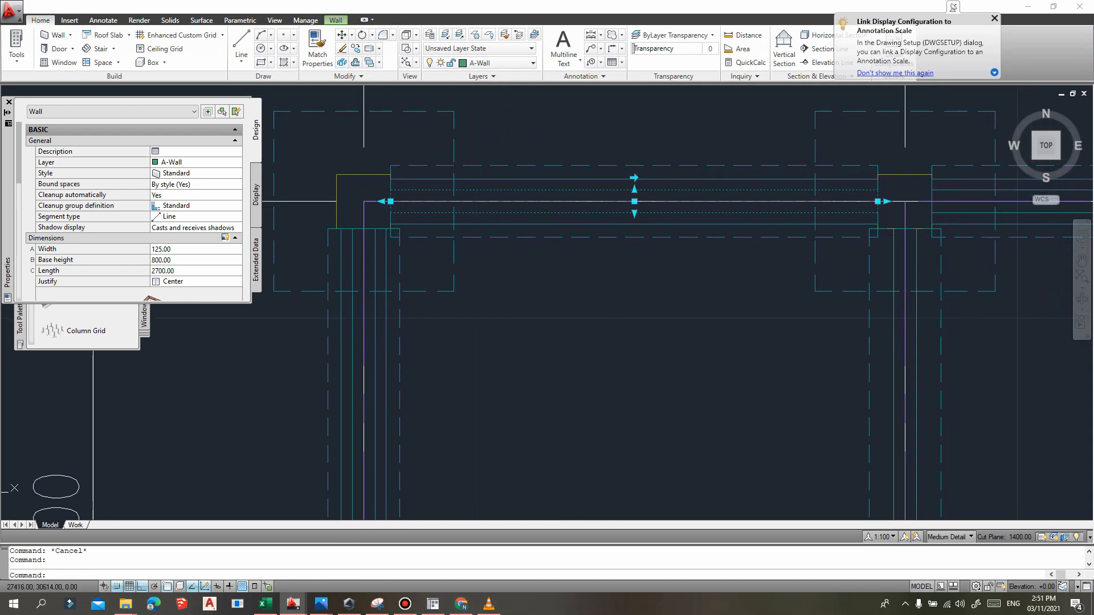
left_click(429, 35)
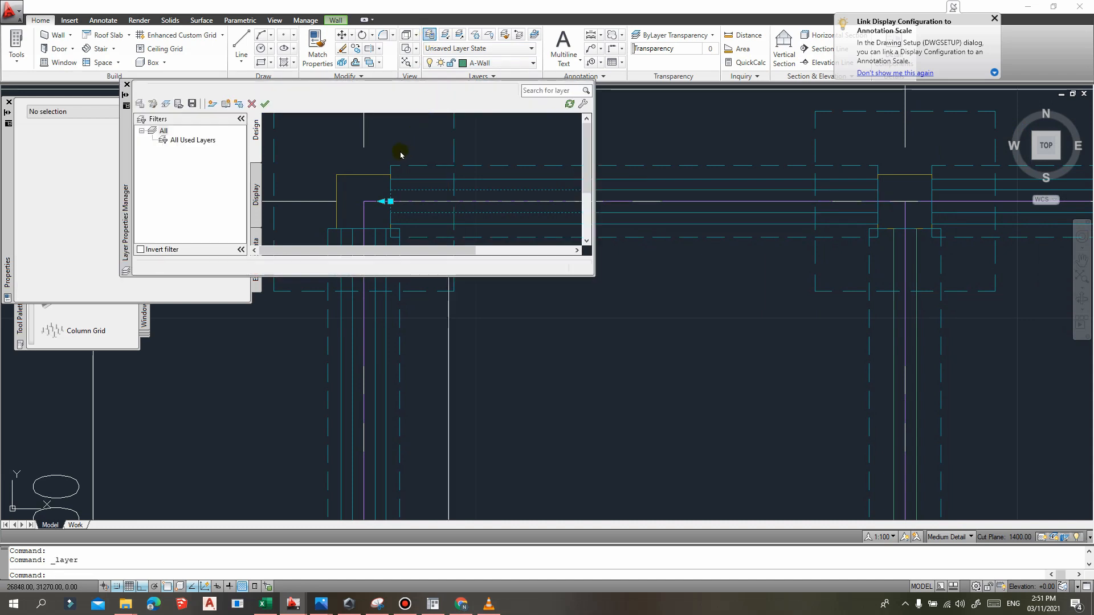
right_click(276, 137)
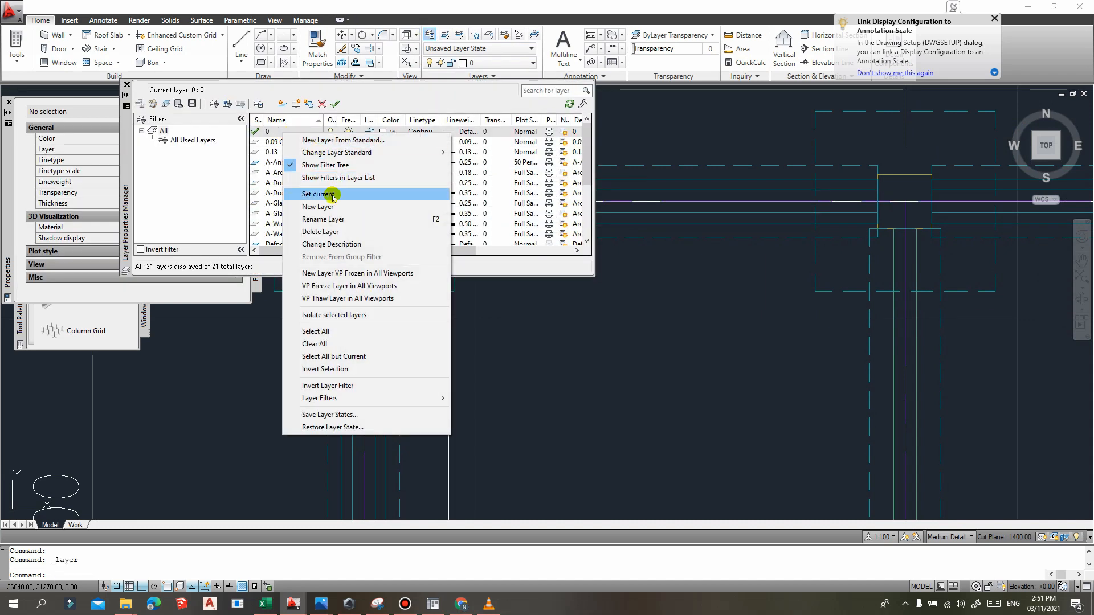
left_click(296, 190)
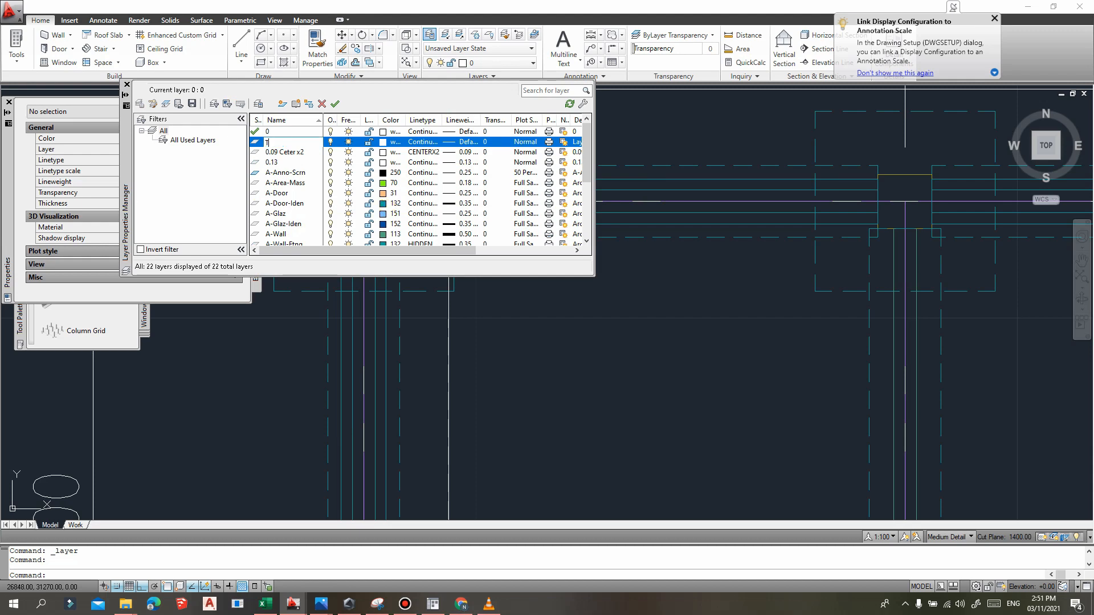
- Set the TB layer's linetype to HIDDEN2 and its lineweight to 0.50 mm
left_click(424, 142)
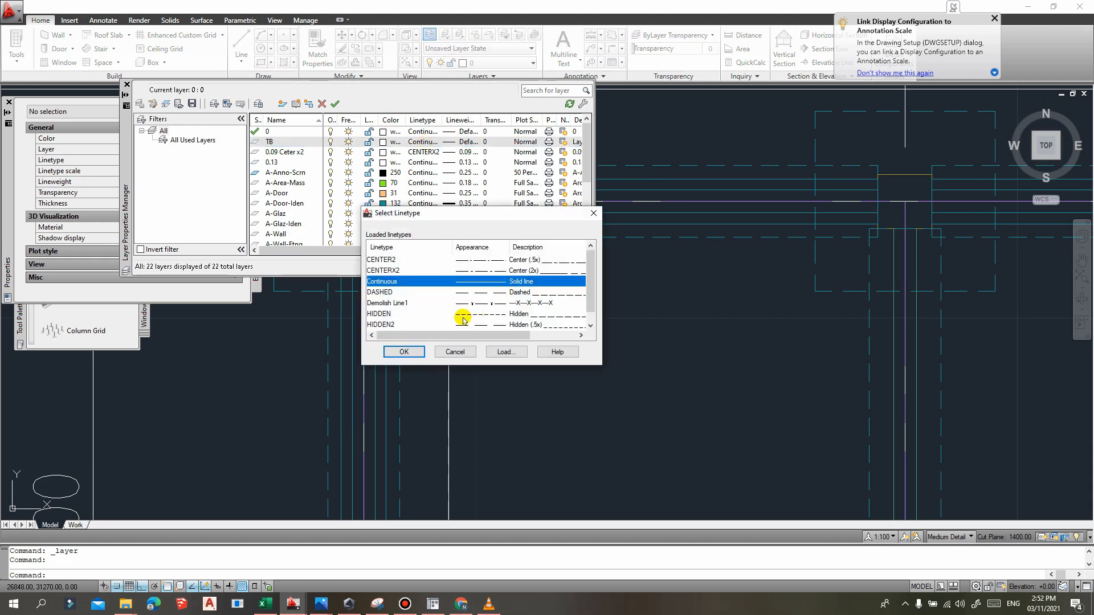
left_click(423, 325)
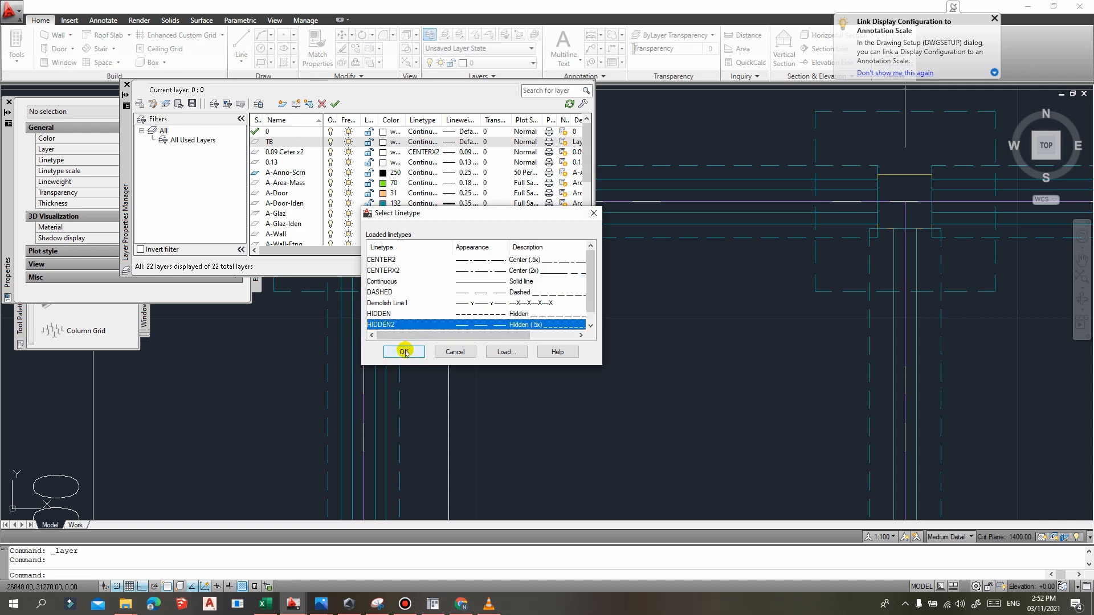
left_click(405, 351)
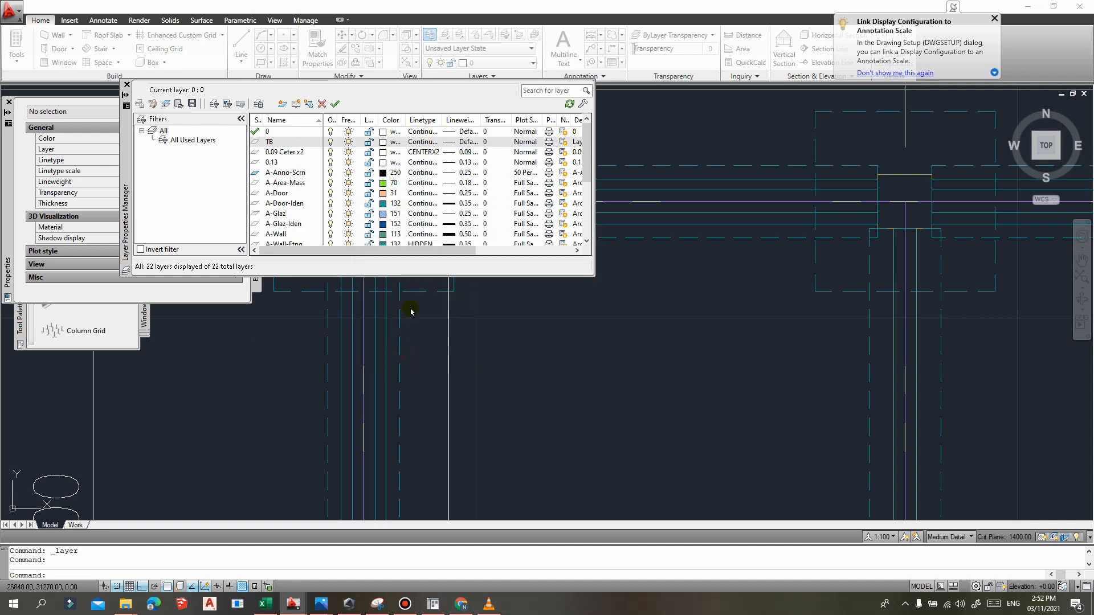
left_click(466, 142)
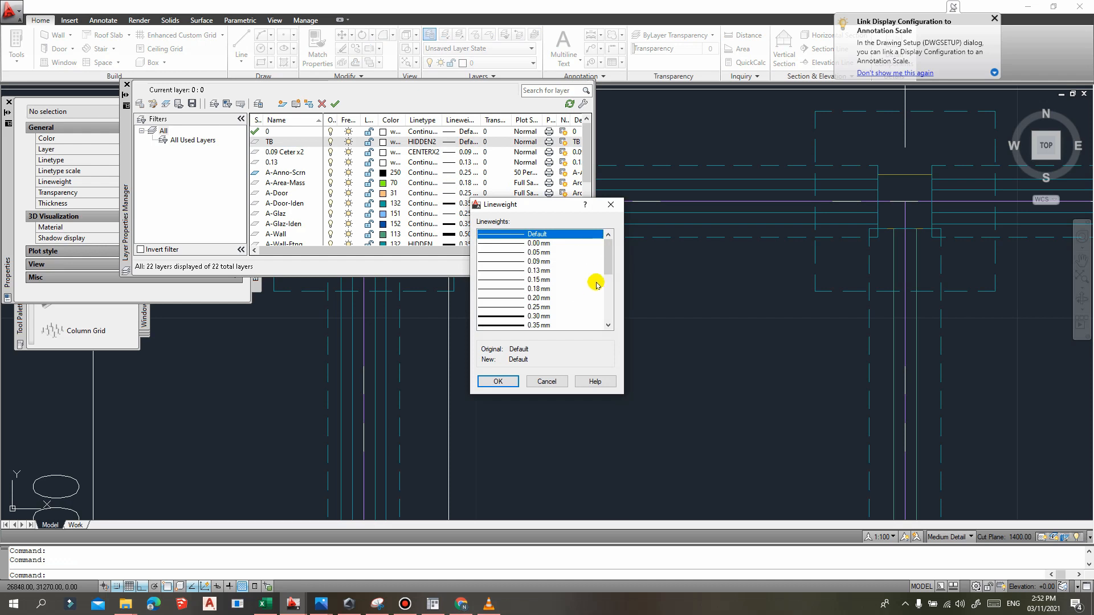
left_click_drag(609, 264, 609, 280)
left_click(531, 308)
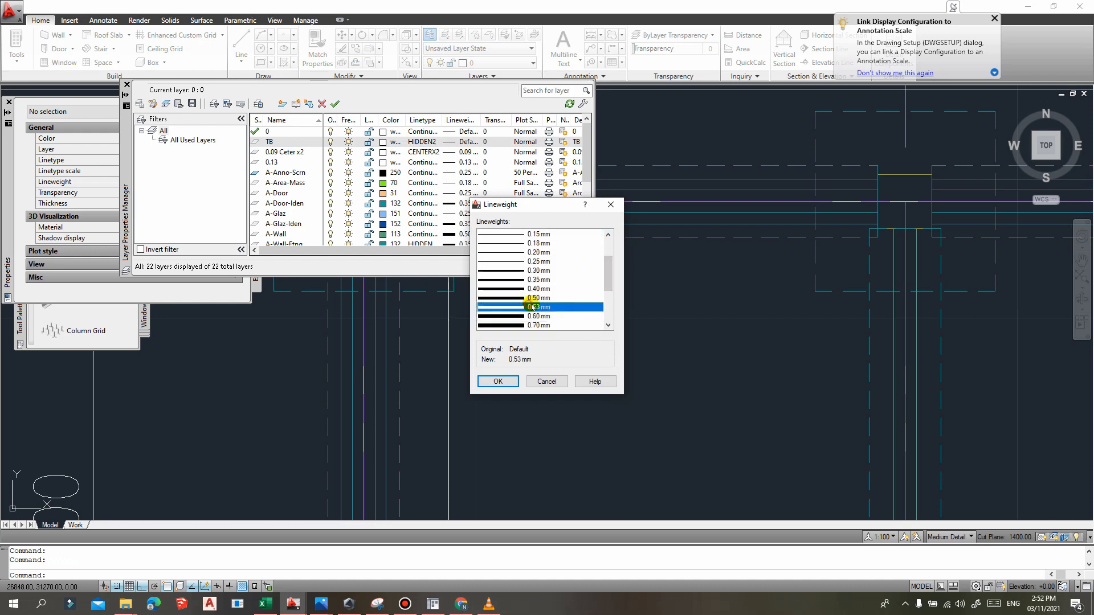
left_click(511, 381)
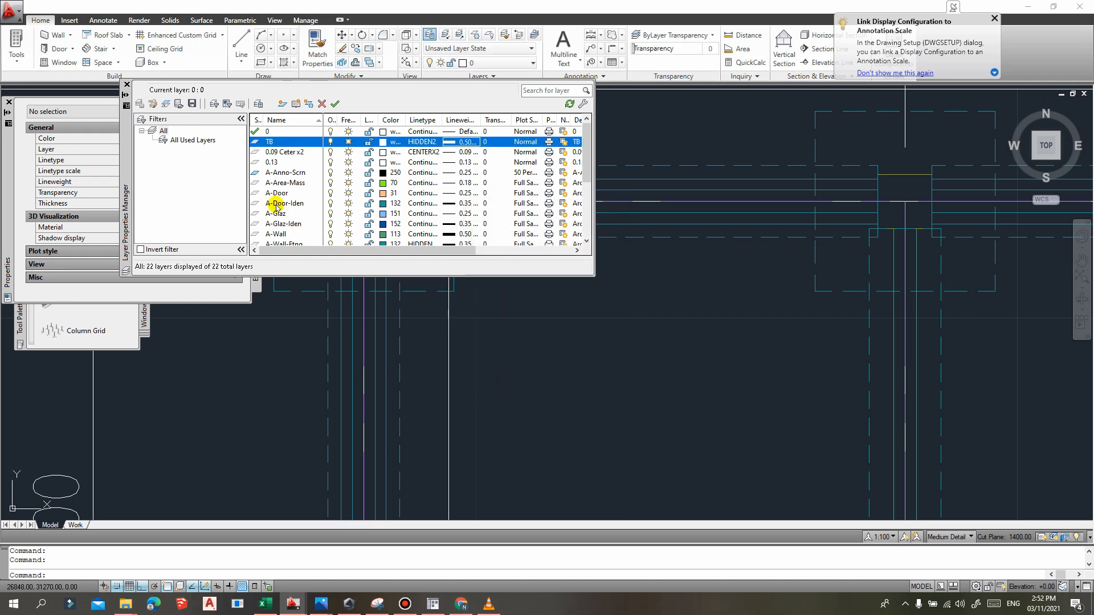
- Move the narrow 125-wide foundation wall in the plan's upper-left bay to the TB layer
scroll(696, 313, "up", 5)
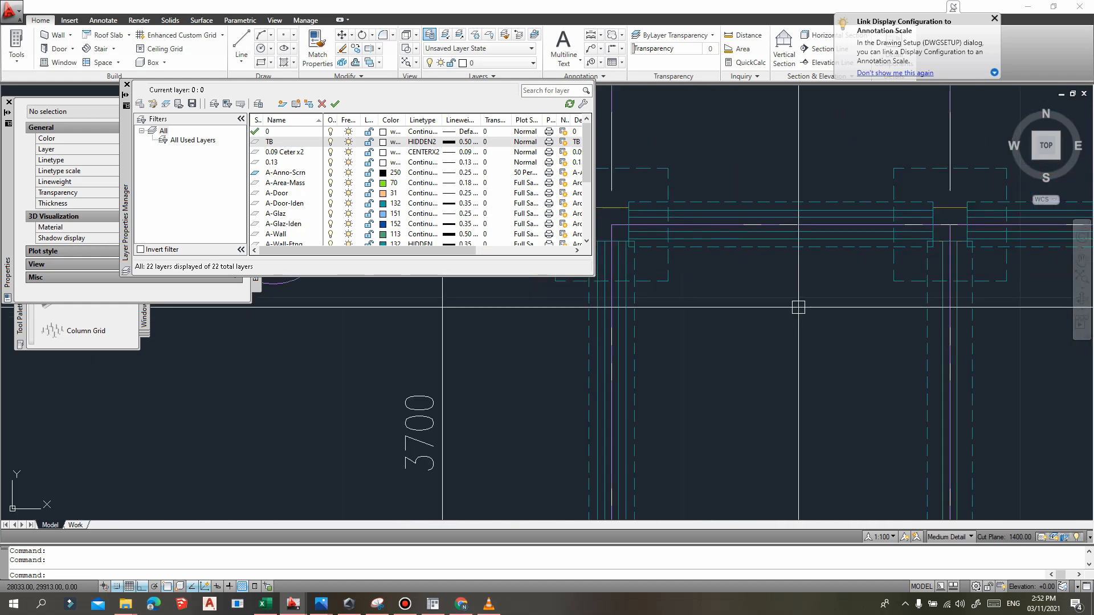
scroll(768, 231, "up", 2)
left_click(730, 208)
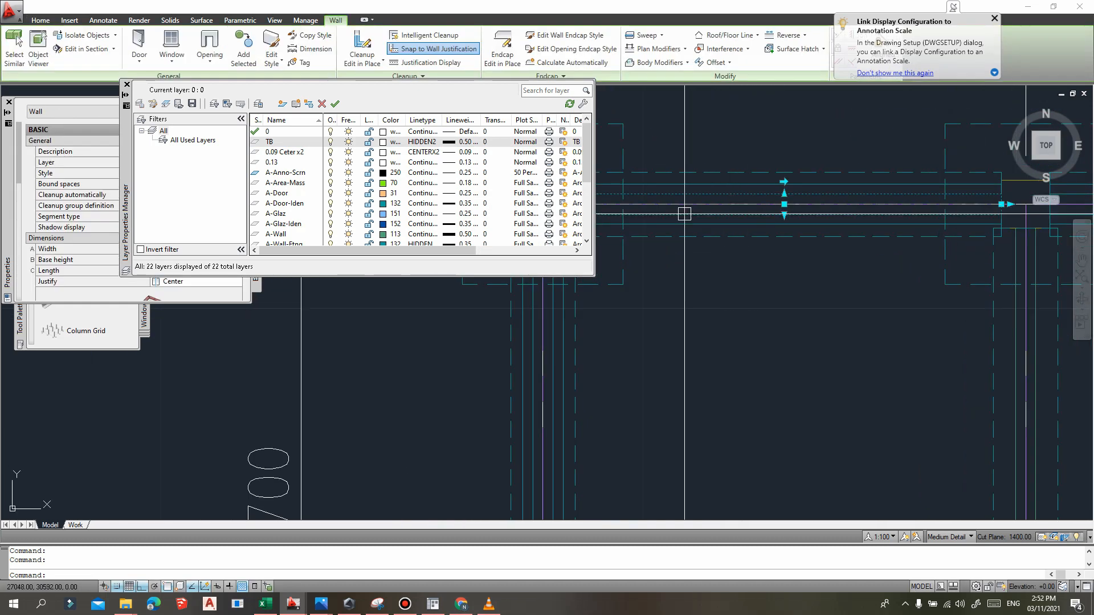
left_click(126, 85)
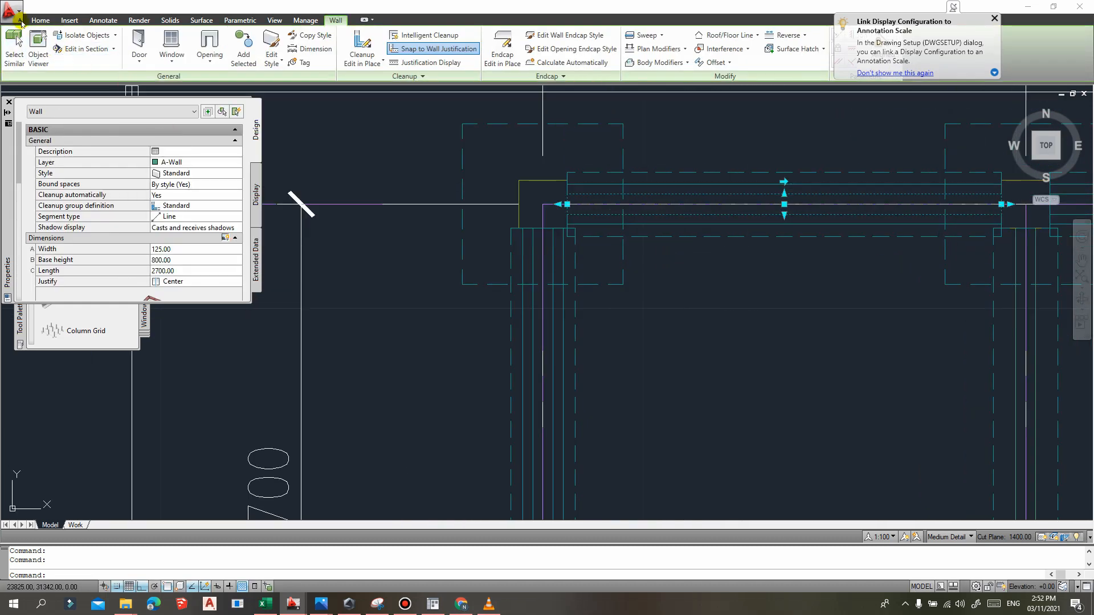
left_click(40, 20)
left_click(502, 64)
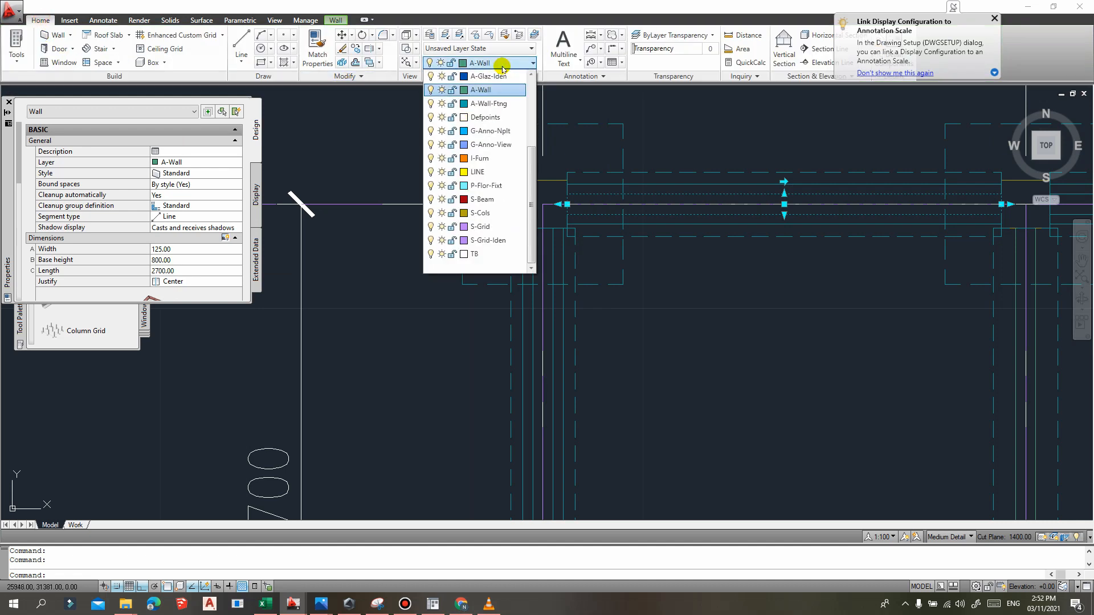
left_click(492, 259)
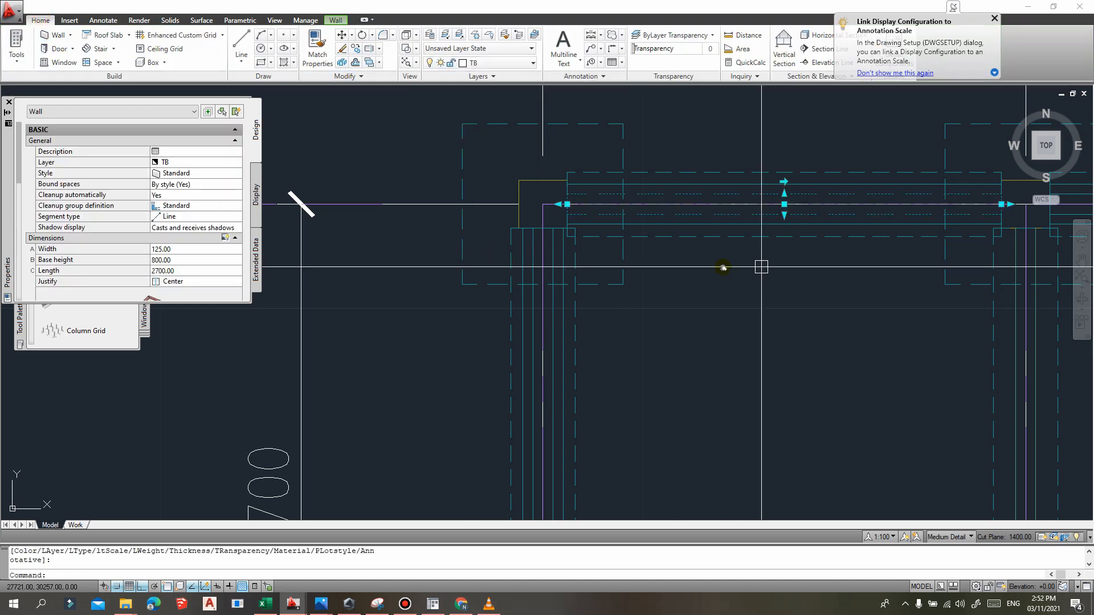
- Deselect the wall and turn on lineweight display for the drawing
middle_click_drag(855, 320, 623, 310)
key("Escape")
key("Escape")
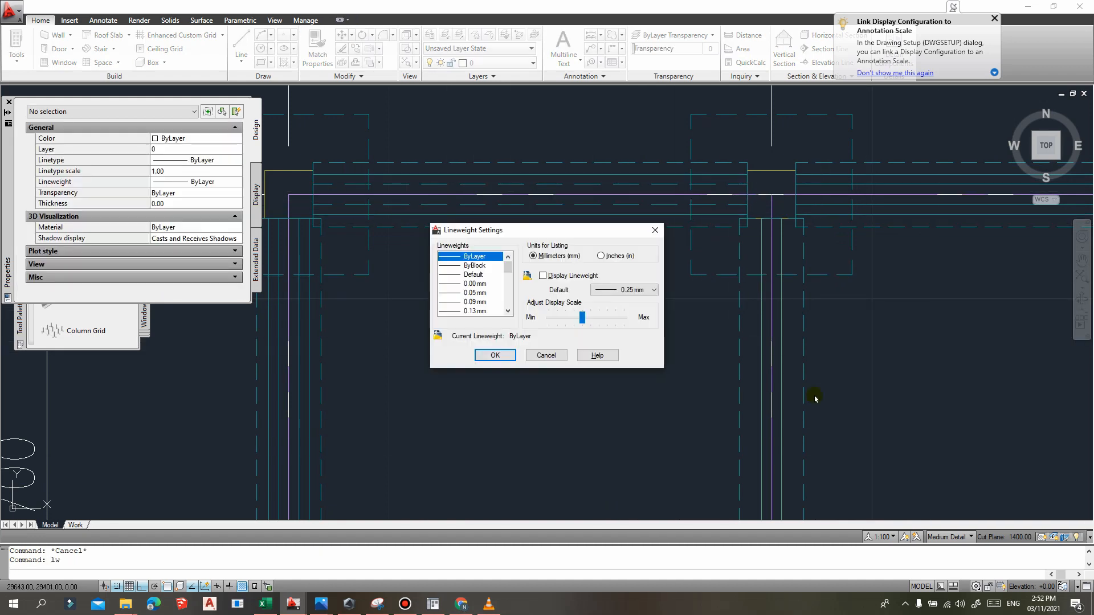
left_click(496, 355)
scroll(508, 330, "up", 5)
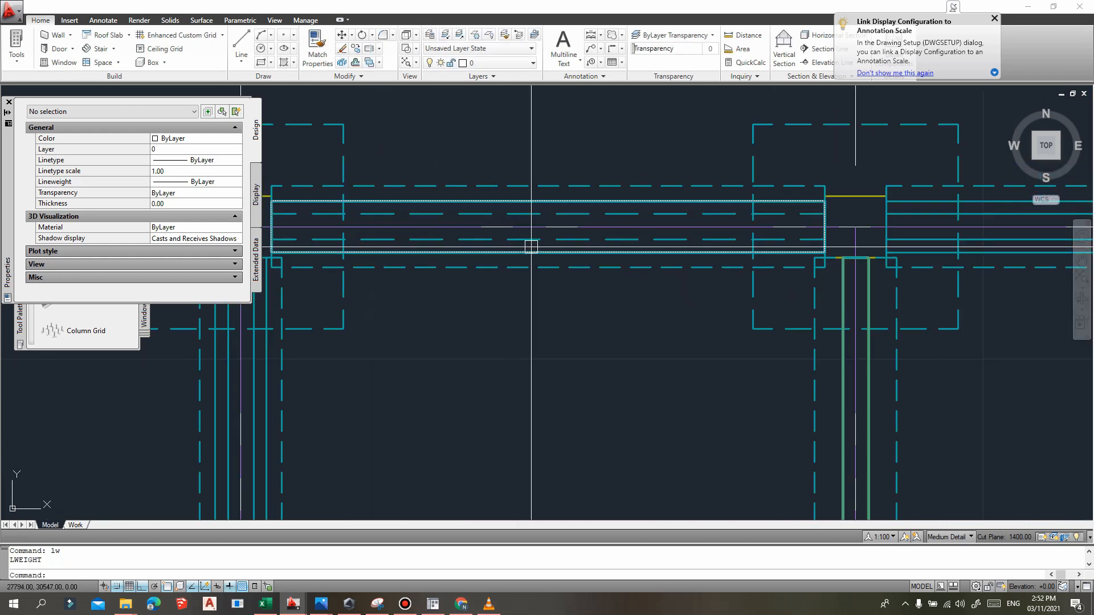
- Examine the narrow upper wall's layer and compare the TB layer's settings with the other layers in the drawing
left_click(531, 247)
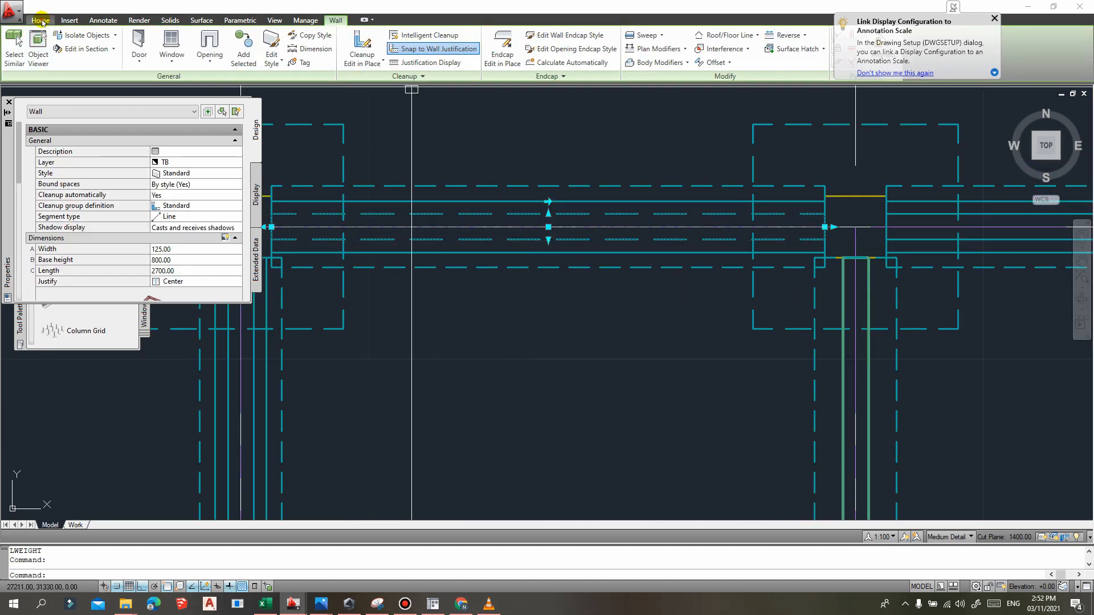
left_click(41, 20)
left_click(429, 34)
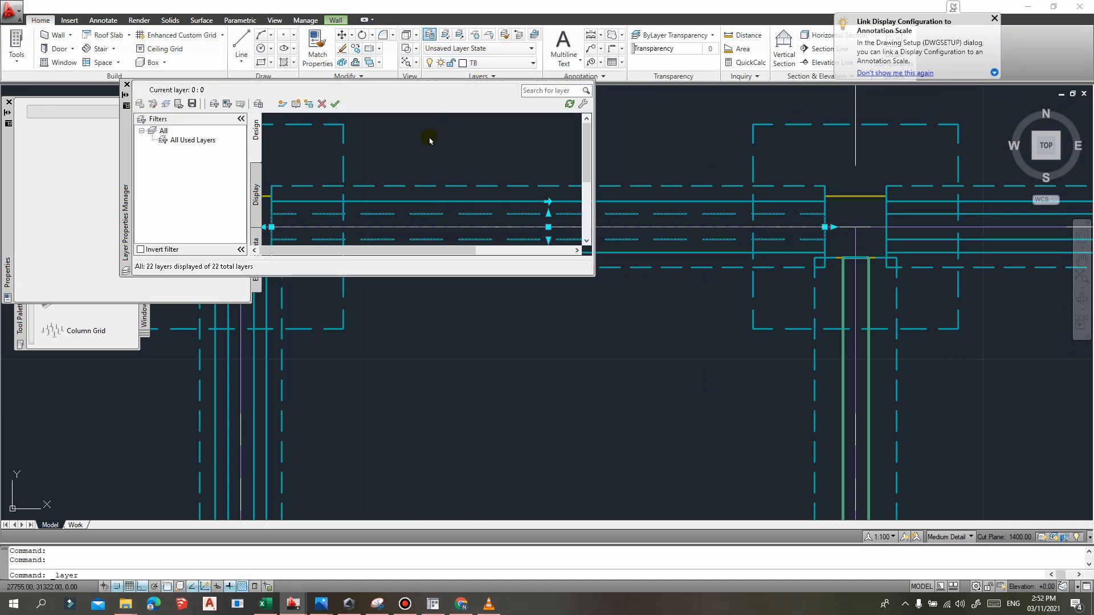
scroll(348, 216, "down", 4)
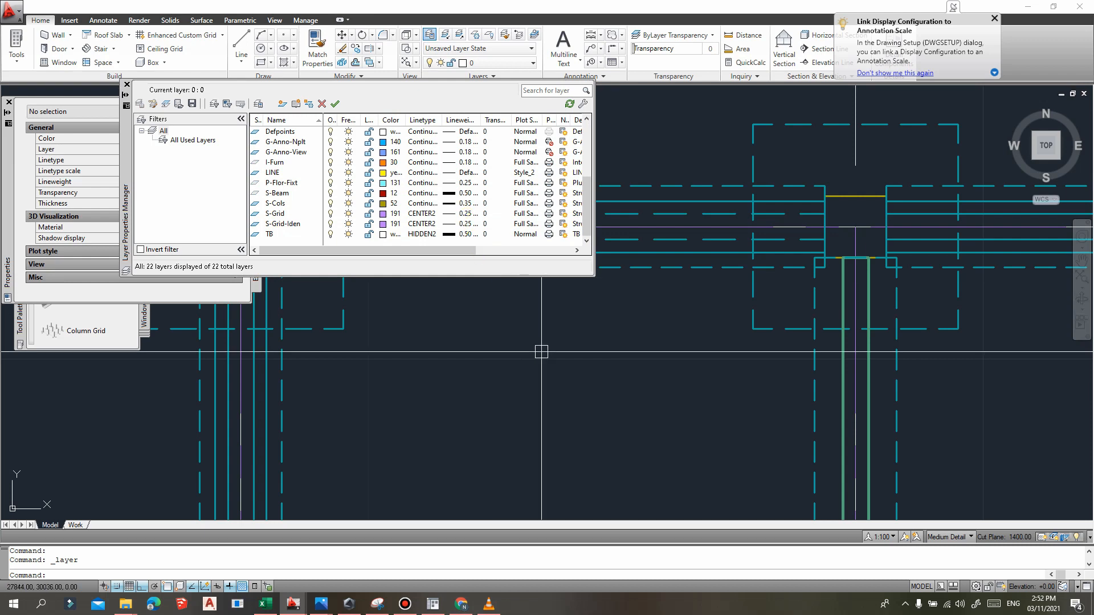
key("Escape")
key("Escape")
scroll(821, 319, "up", 5)
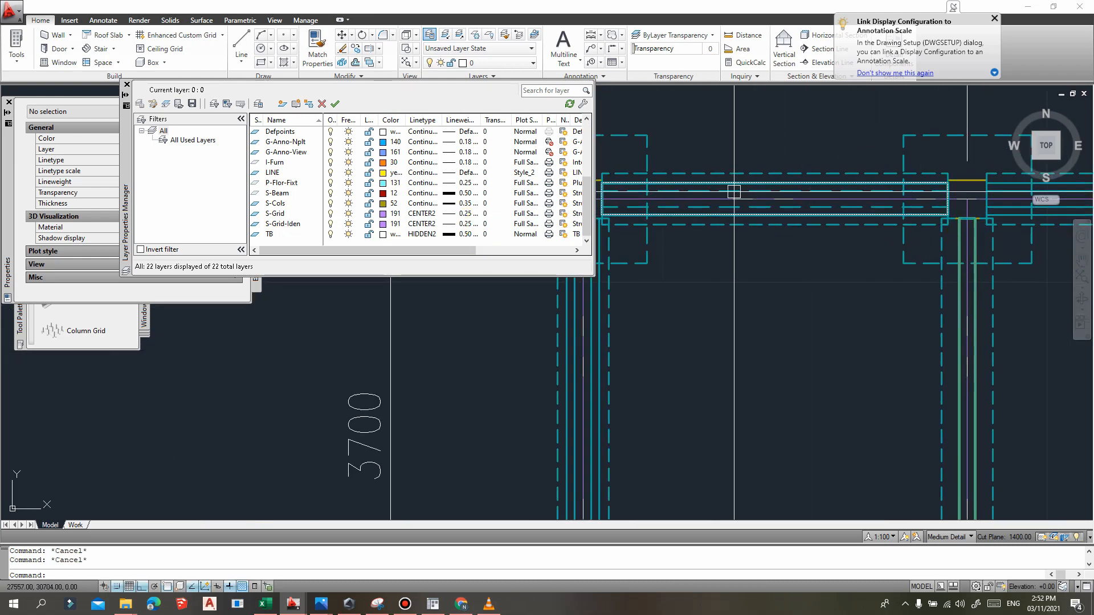
middle_click_drag(860, 290, 819, 295)
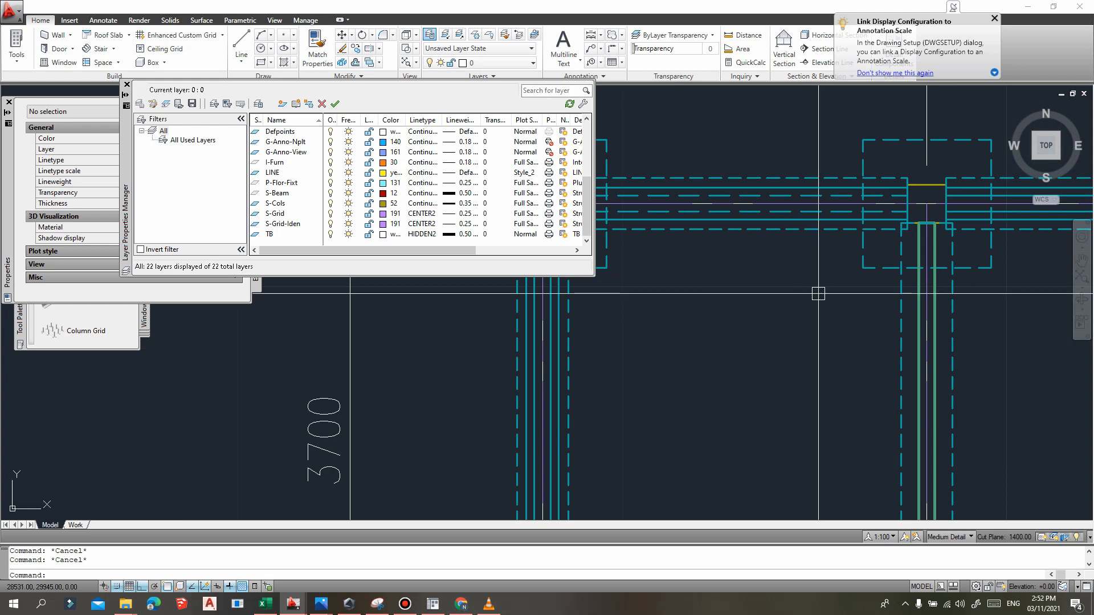
middle_click_drag(776, 283, 821, 283)
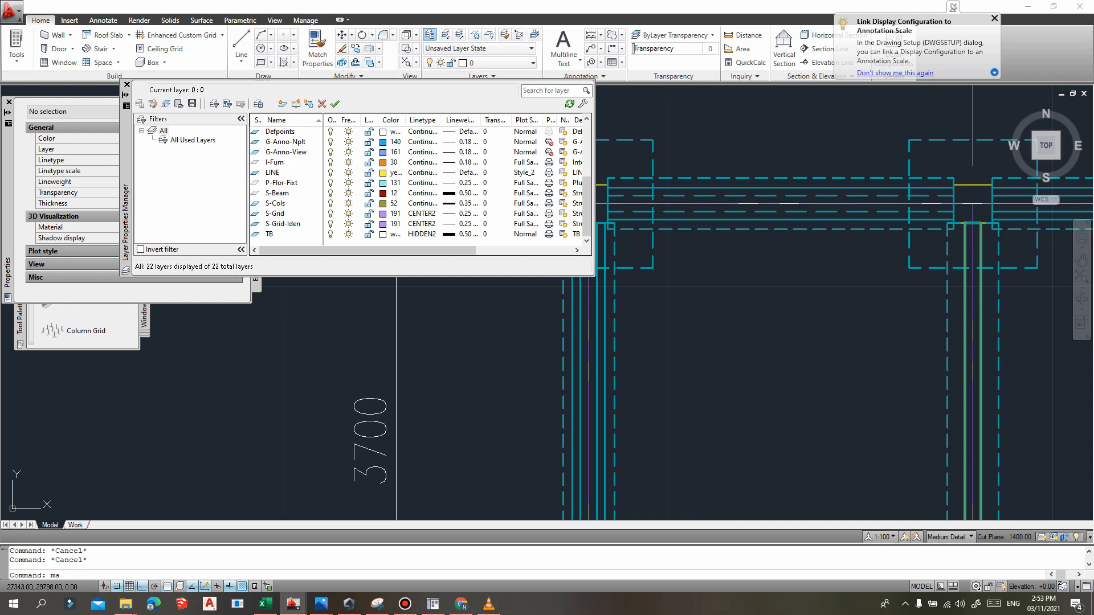
- Match the properties of the narrow vertical foundation wall onto the narrow horizontal wall in the upper-left bay
key("Return")
scroll(599, 297, "up", 2)
left_click(595, 305)
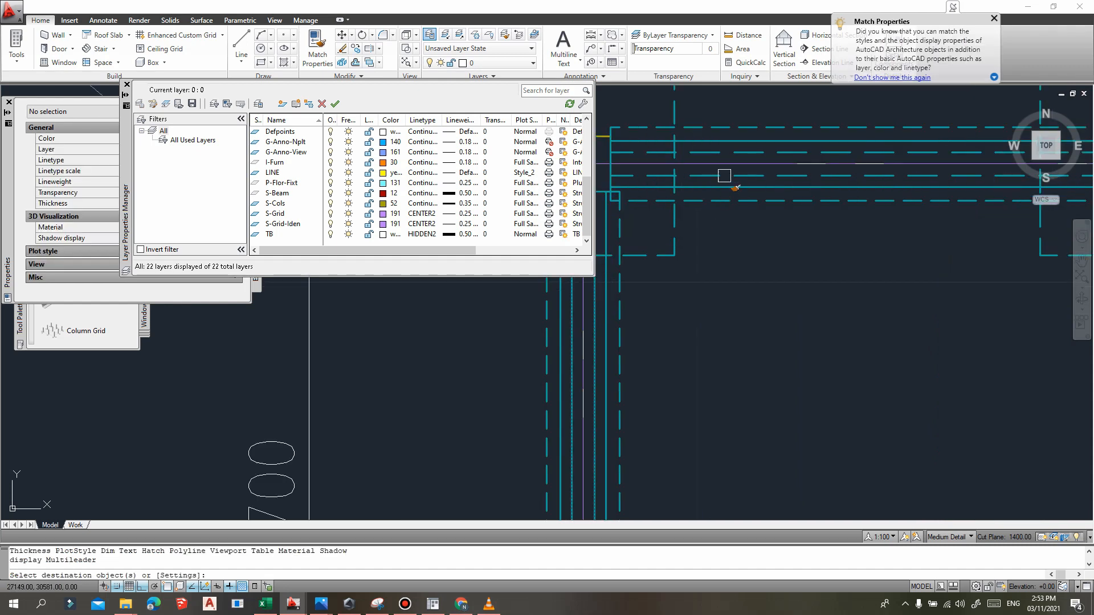
left_click(713, 174)
middle_click_drag(739, 251, 783, 282)
key("Escape")
key("Escape")
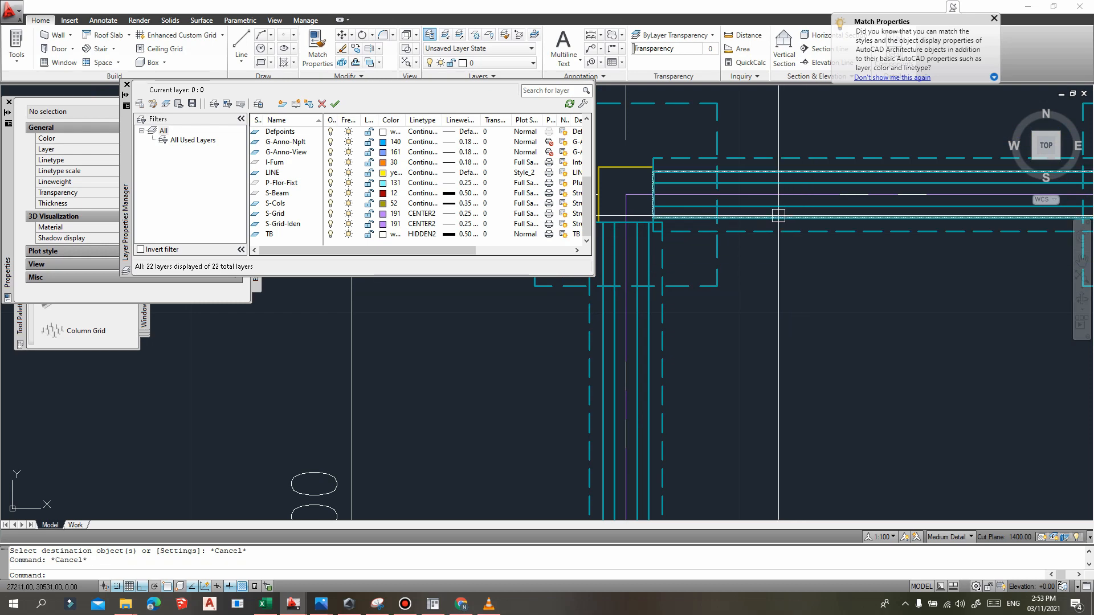
- Move the wider horizontal beam wall in the plan's upper-left bay to the TB layer
left_click(778, 217)
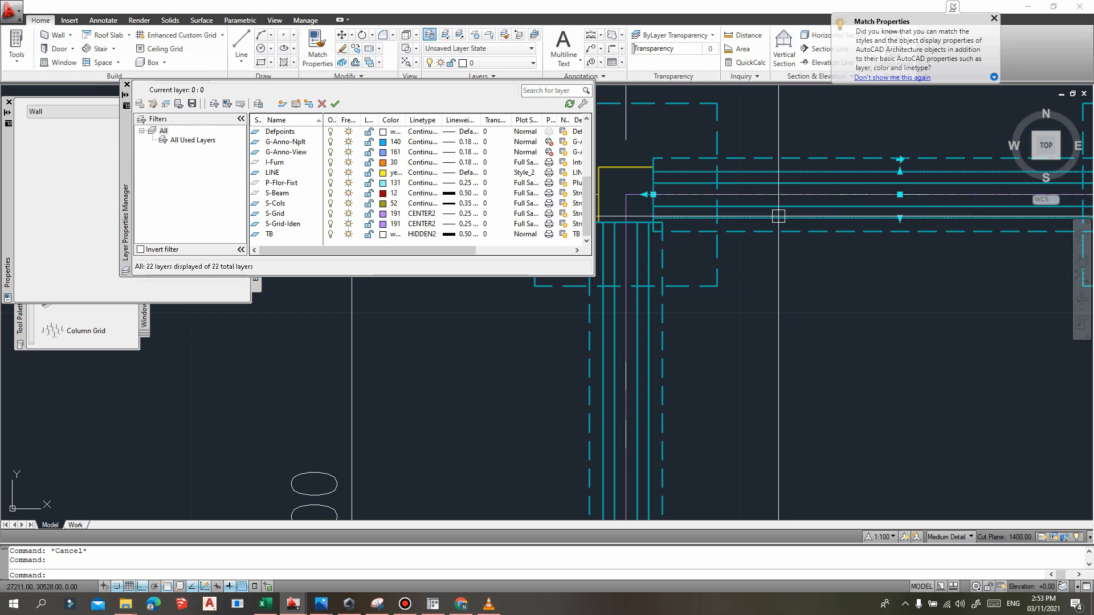
left_click(49, 20)
left_click(493, 63)
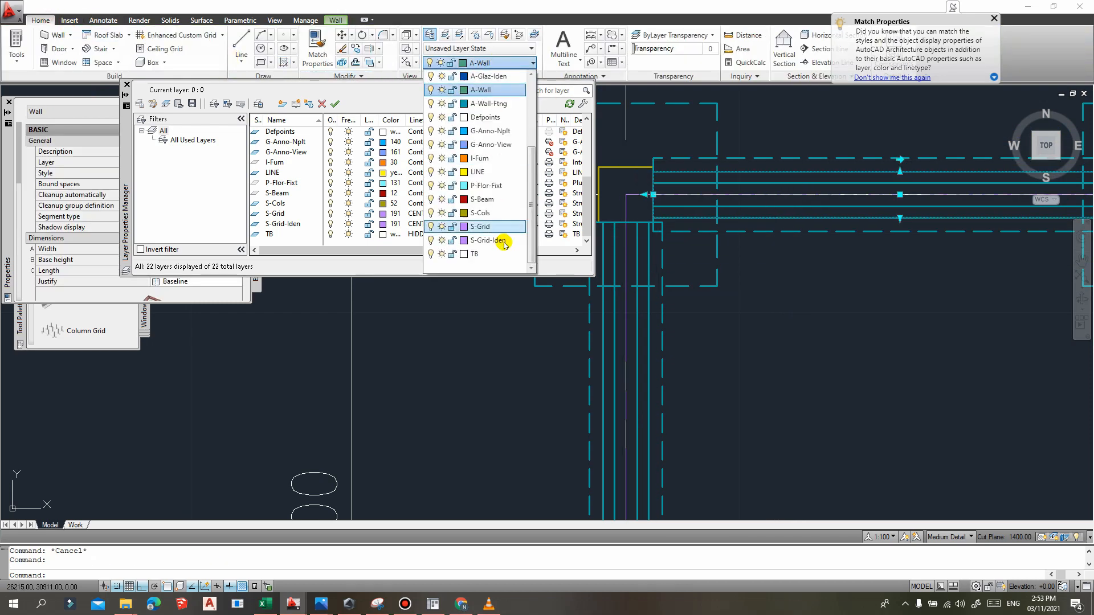
left_click(478, 256)
middle_click_drag(825, 283, 780, 283)
key("Escape")
scroll(781, 283, "up", 2)
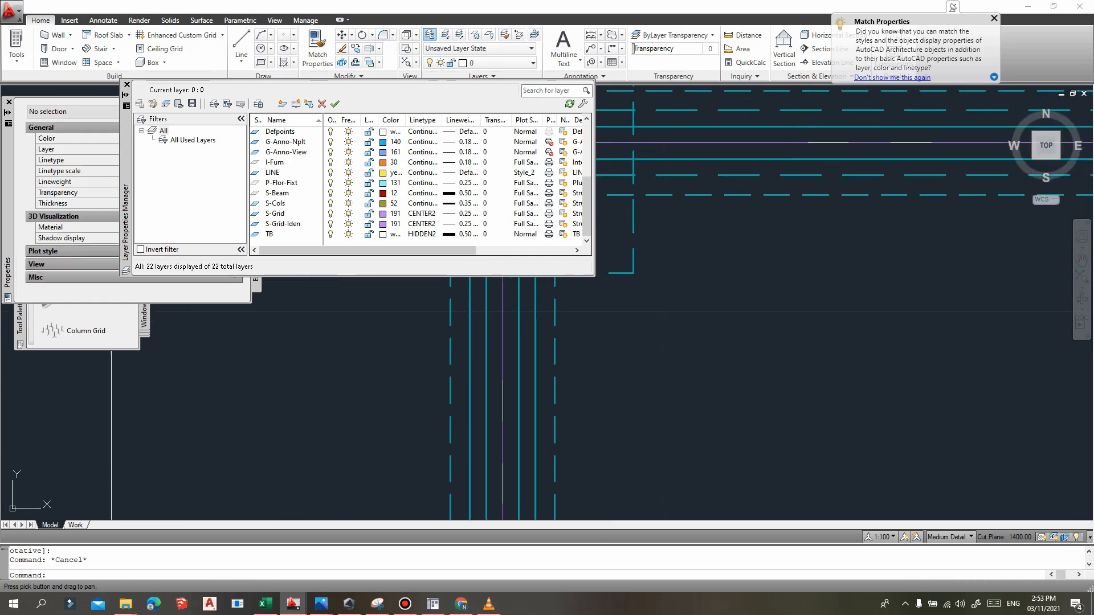
scroll(791, 263, "down", 7)
scroll(783, 266, "up", 2)
type("m")
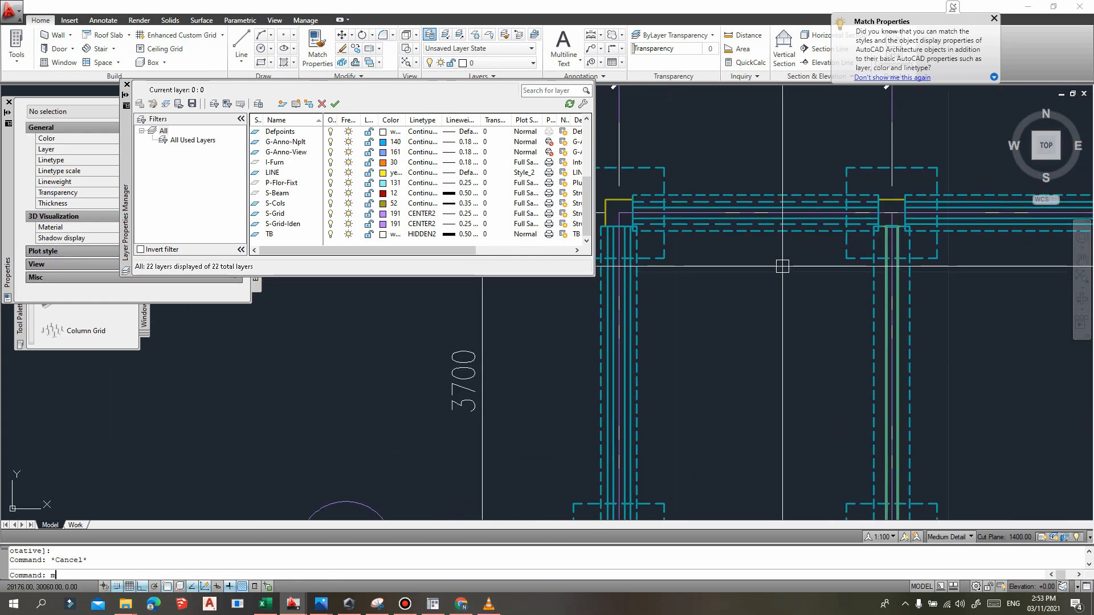
middle_click_drag(751, 255, 744, 242)
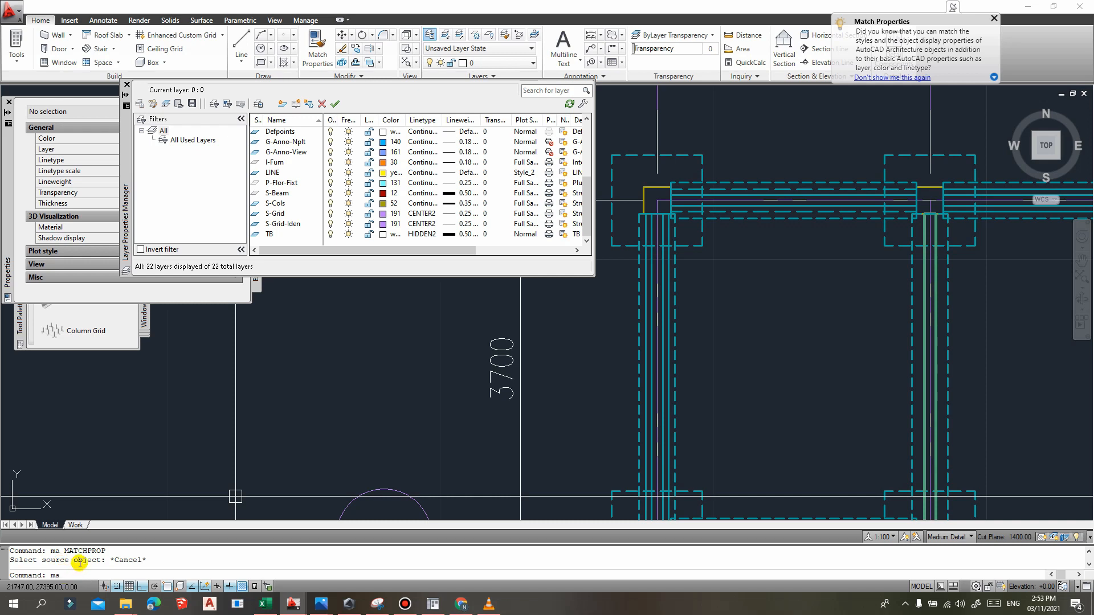
key("Return")
scroll(753, 196, "up", 3)
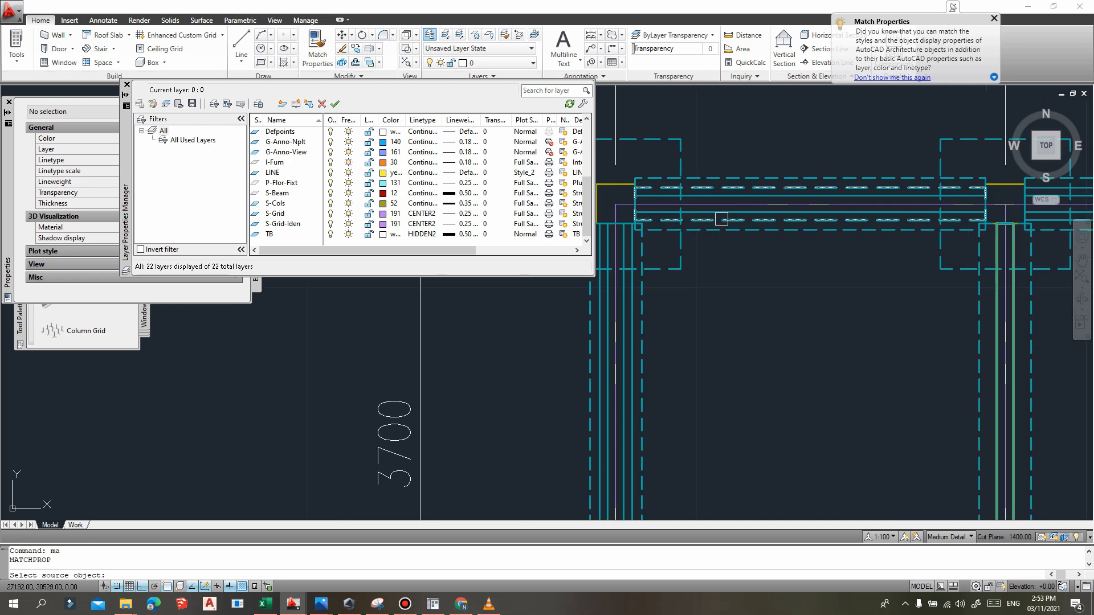
left_click(710, 249)
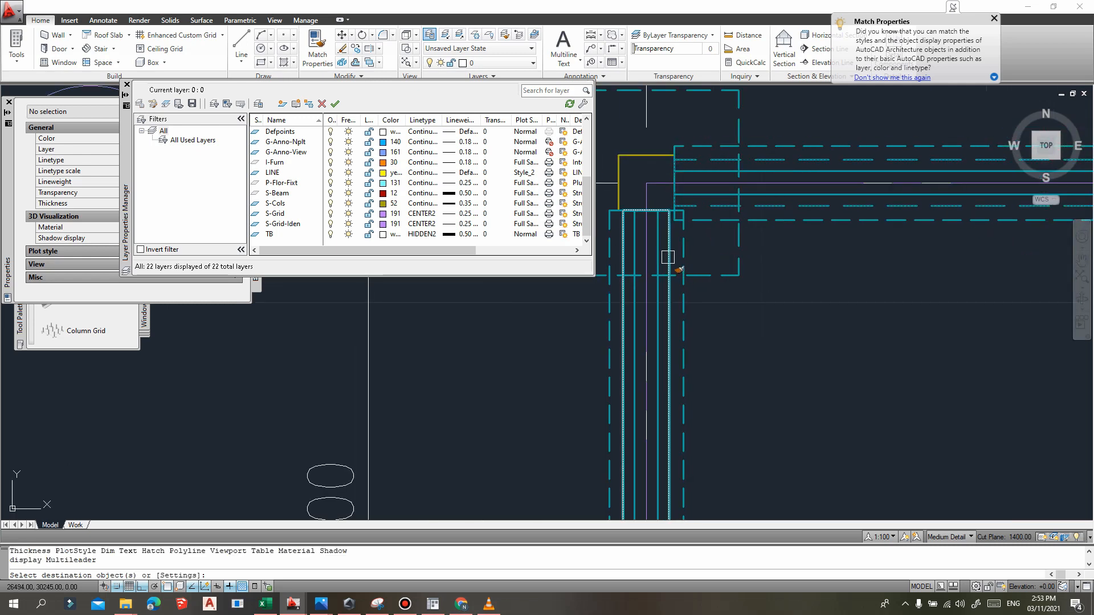
key("Escape")
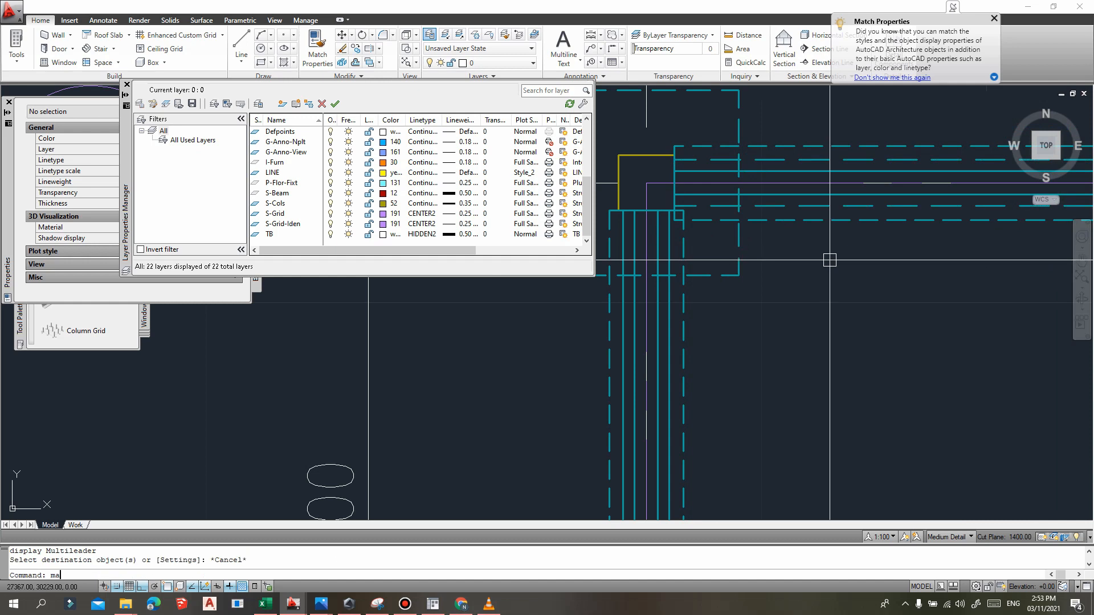
- Match the upper-left bay's horizontal beam wall properties onto the vertical beam wall beside it and the horizontal beam wall along grid E
type("ma")
key("Return")
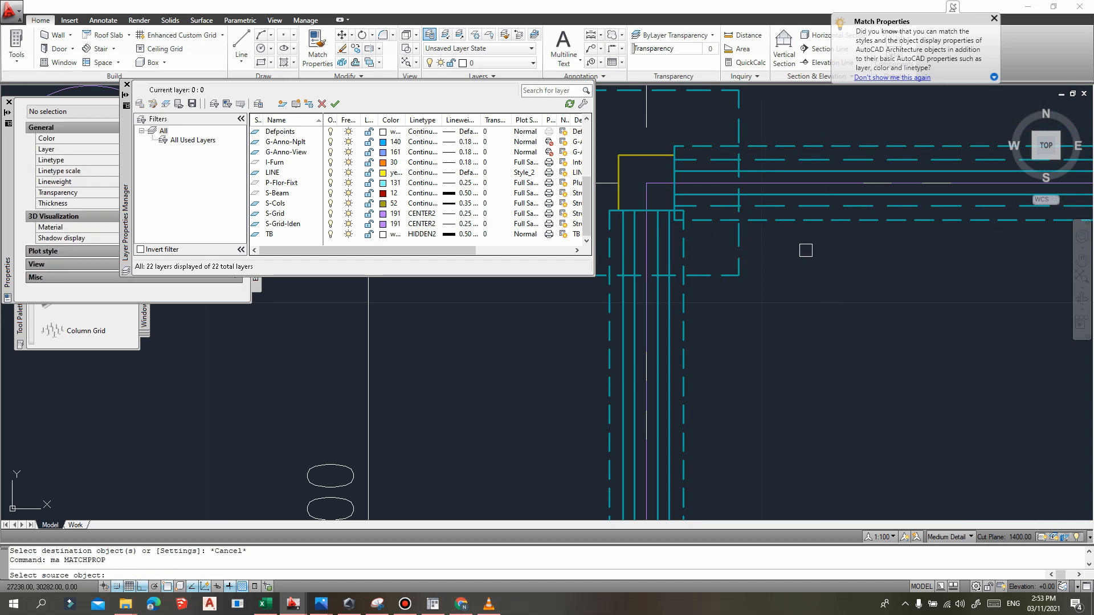
left_click(778, 205)
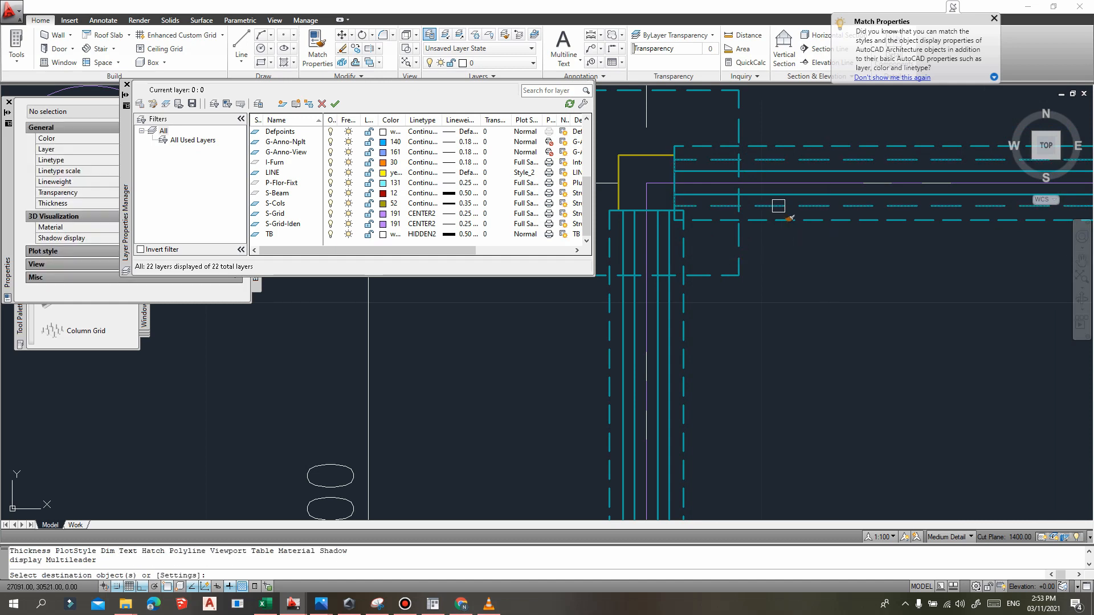
left_click(667, 302)
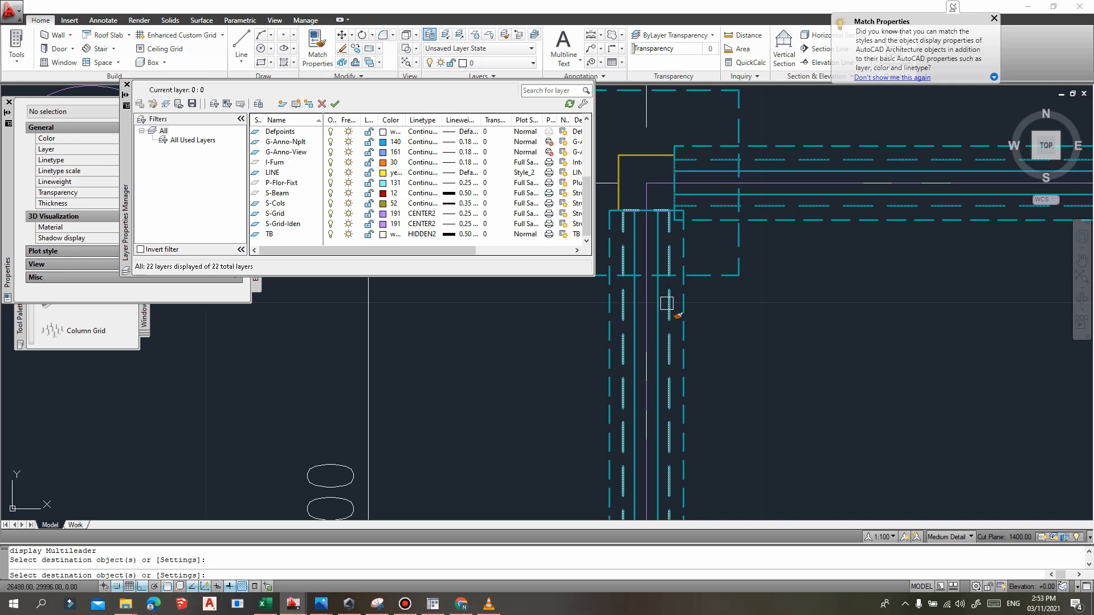
scroll(740, 310, "down", 5)
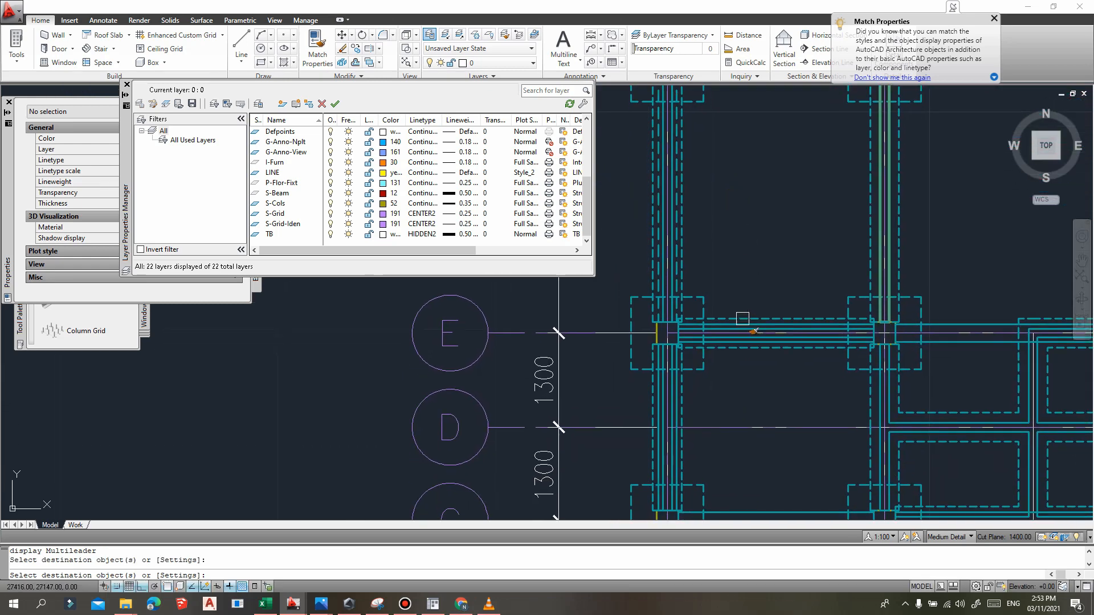
scroll(749, 324, "up", 5)
left_click(750, 324)
scroll(789, 314, "down", 3)
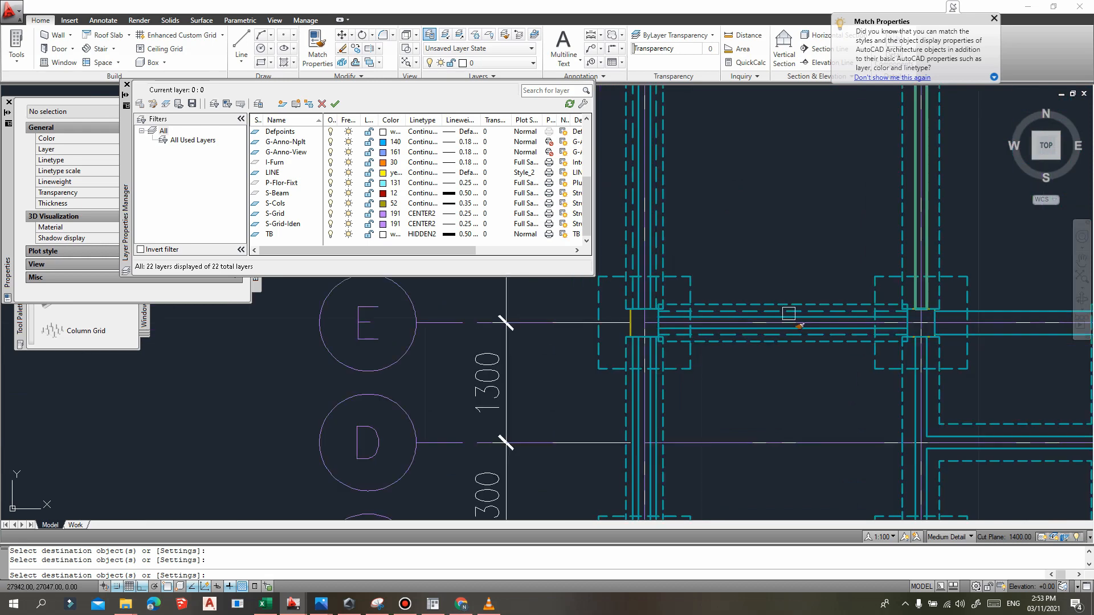
scroll(533, 435, "up", 2)
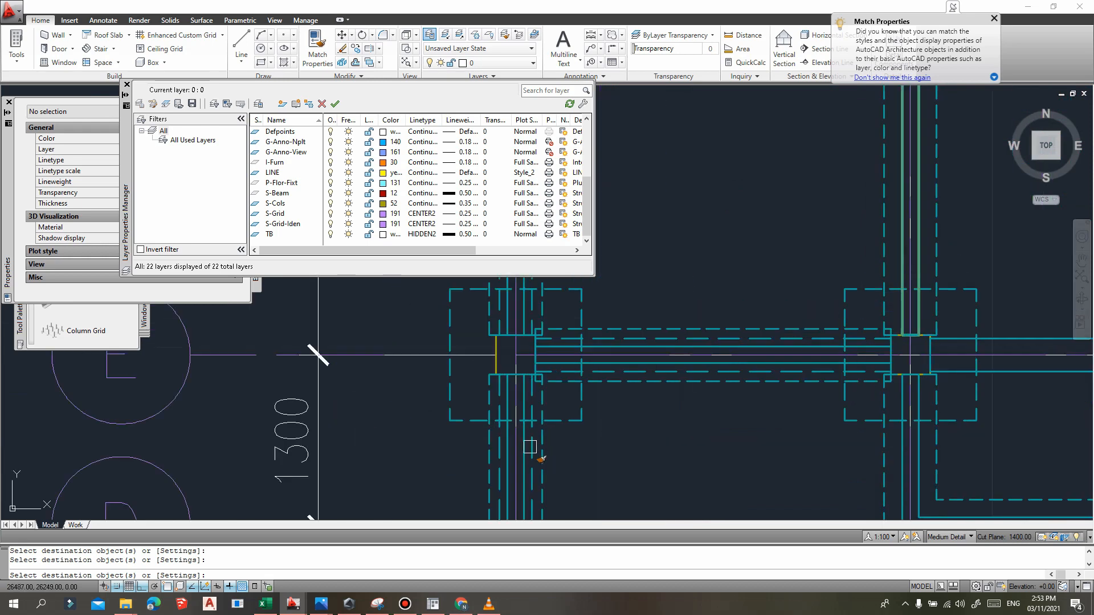
- Match the same beam wall properties onto the beam walls around the bays between grids E and C
scroll(530, 447, "down", 5)
scroll(833, 321, "up", 3)
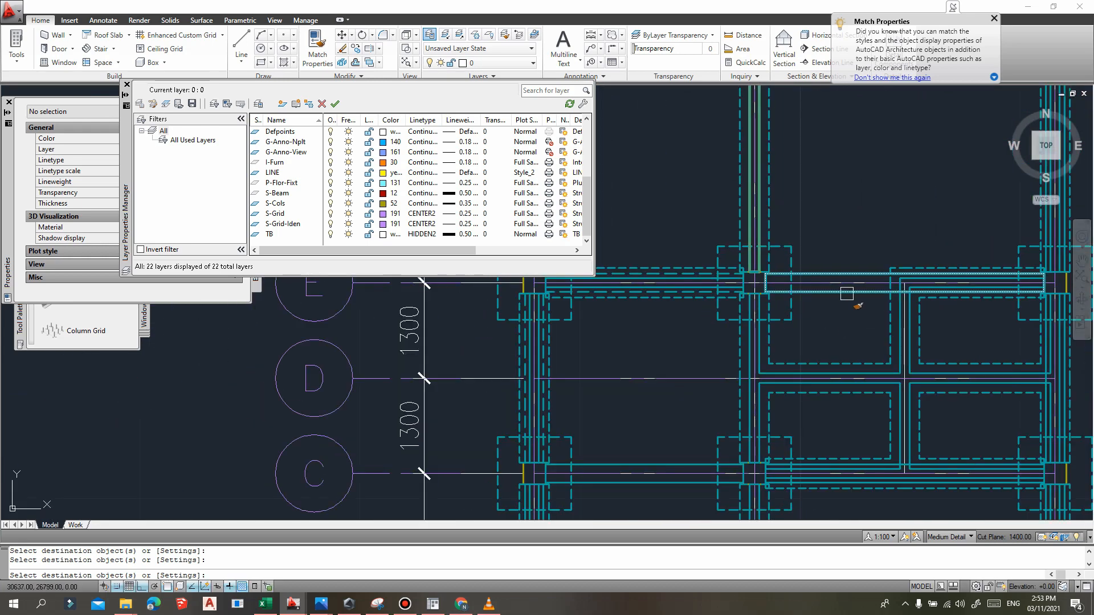
scroll(847, 294, "up", 3)
scroll(855, 289, "down", 5)
scroll(923, 309, "up", 5)
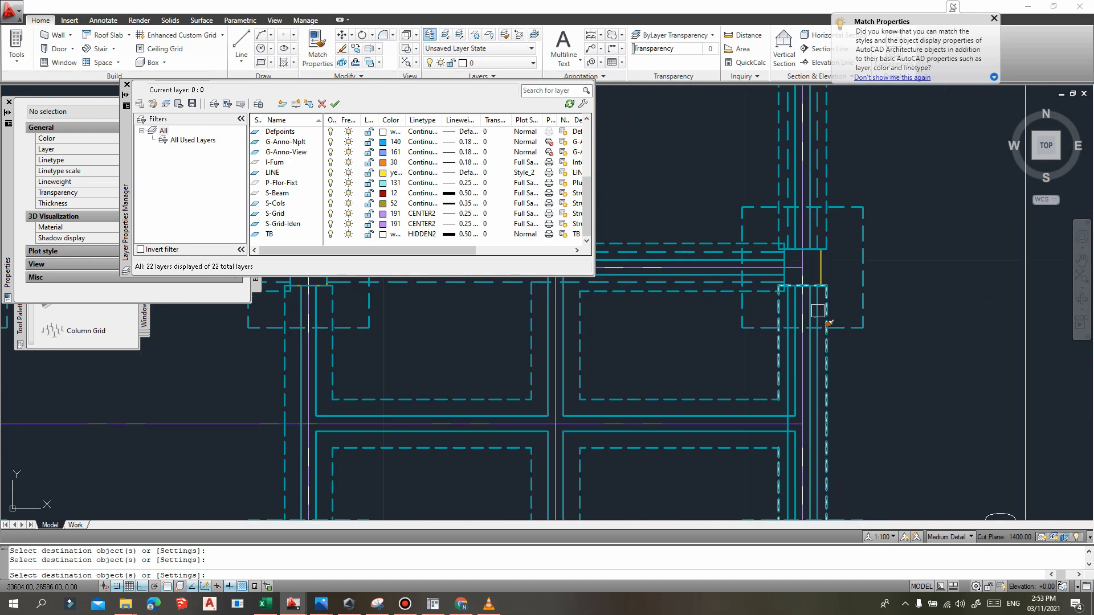
scroll(818, 311, "down", 3)
scroll(807, 221, "up", 3)
scroll(817, 380, "down", 3)
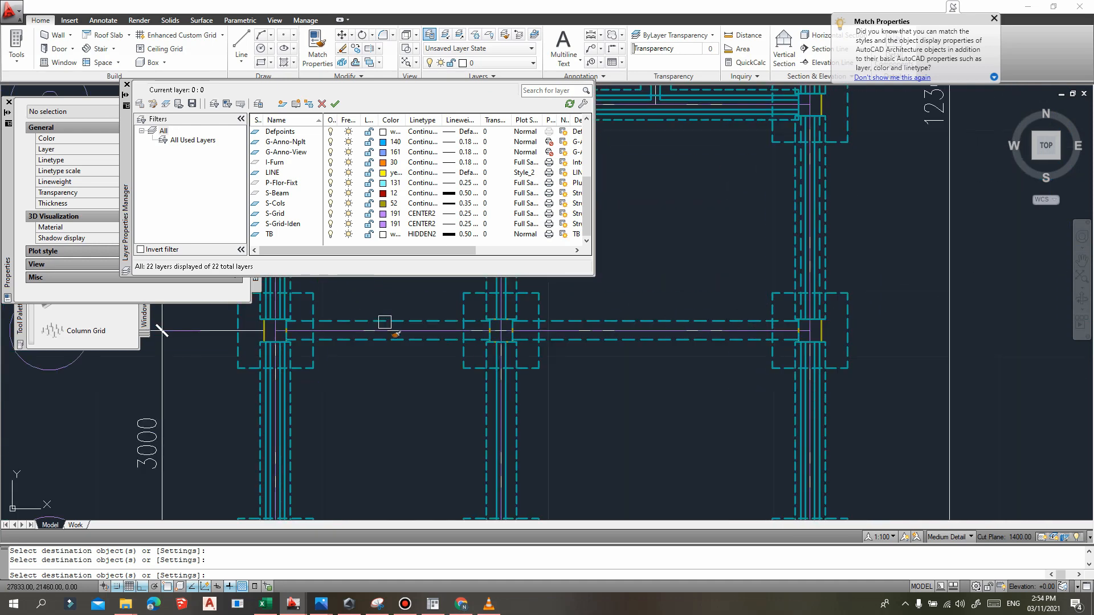
- Match the same beam wall properties onto the remaining beam walls in the plan's lower bays
scroll(393, 323, "up", 3)
scroll(570, 342, "down", 4)
scroll(656, 345, "up", 1)
scroll(748, 346, "up", 5)
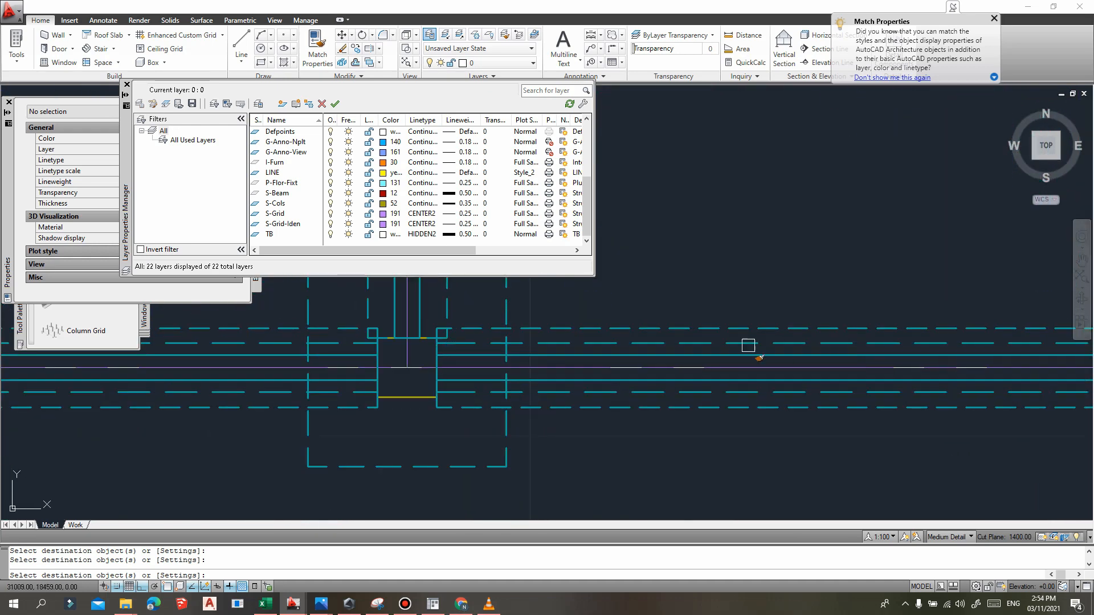
scroll(748, 346, "down", 5)
scroll(806, 359, "up", 5)
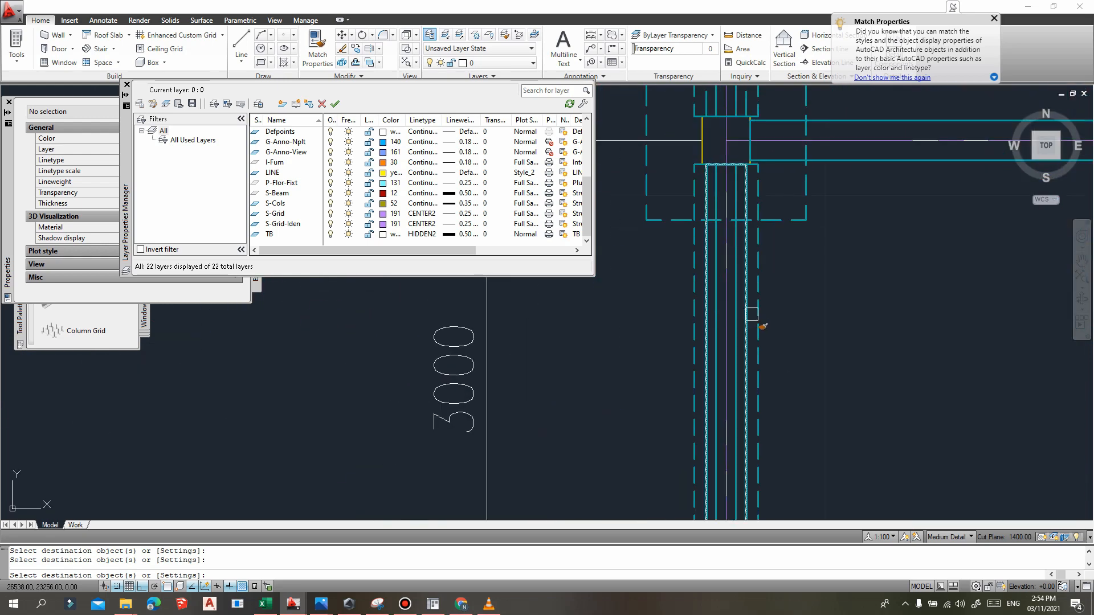
scroll(752, 314, "down", 4)
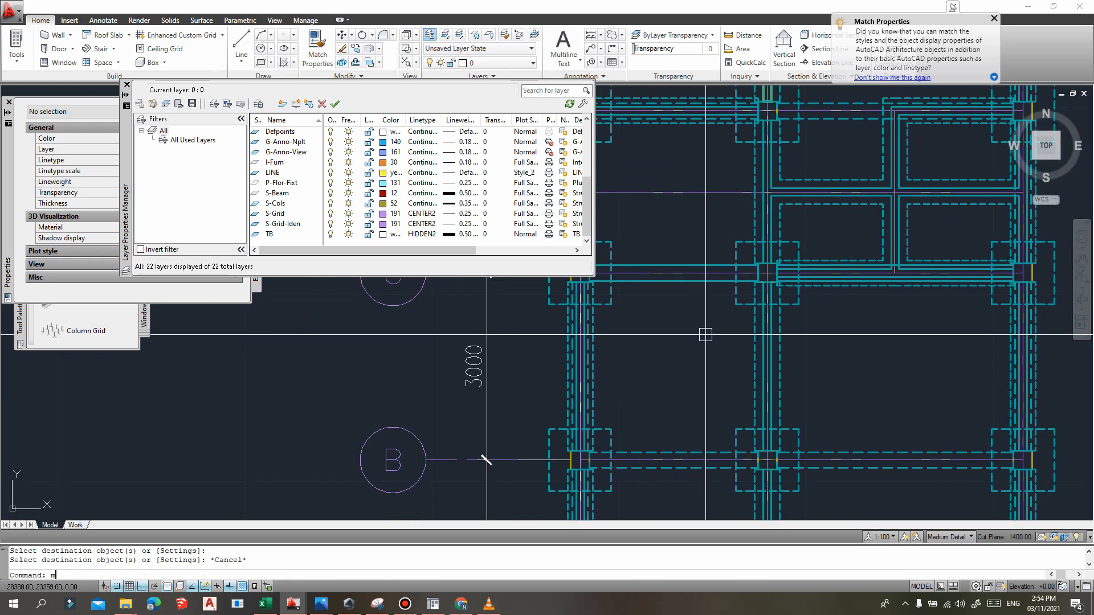
type("a")
key("Return")
scroll(592, 319, "up", 3)
scroll(806, 280, "down", 5)
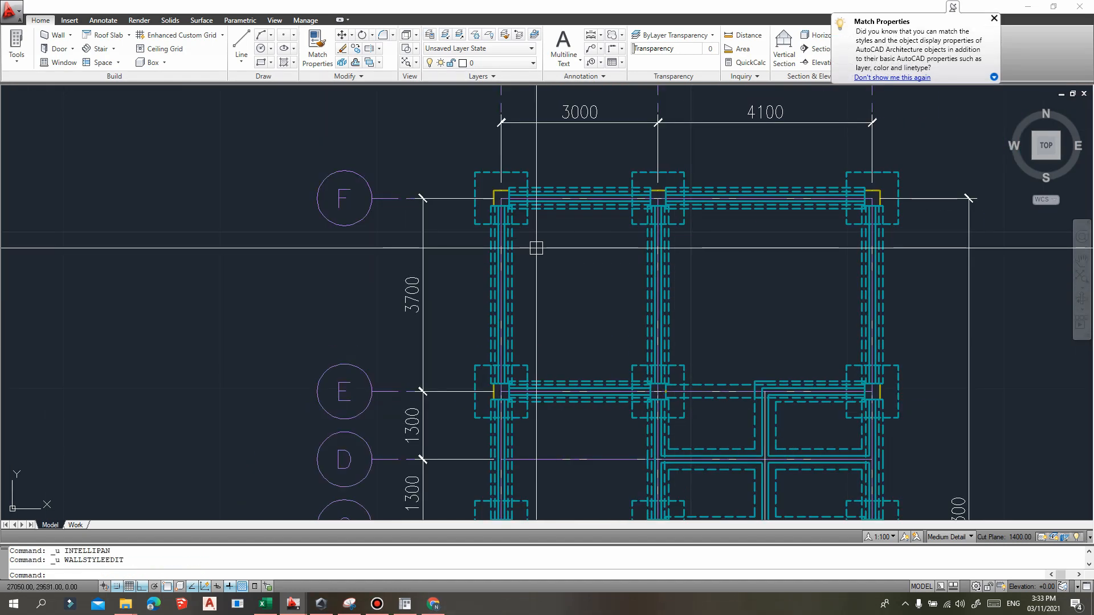
- Examine how the strip footing wall and the beam wall inside it are displayed in the upper-left bay along grid F
middle_click_drag(577, 298, 495, 239)
middle_click_drag(534, 278, 478, 234)
mouse_move(559, 290)
middle_mouse_down()
mouse_move(535, 237)
mouse_move(492, 271)
middle_mouse_up()
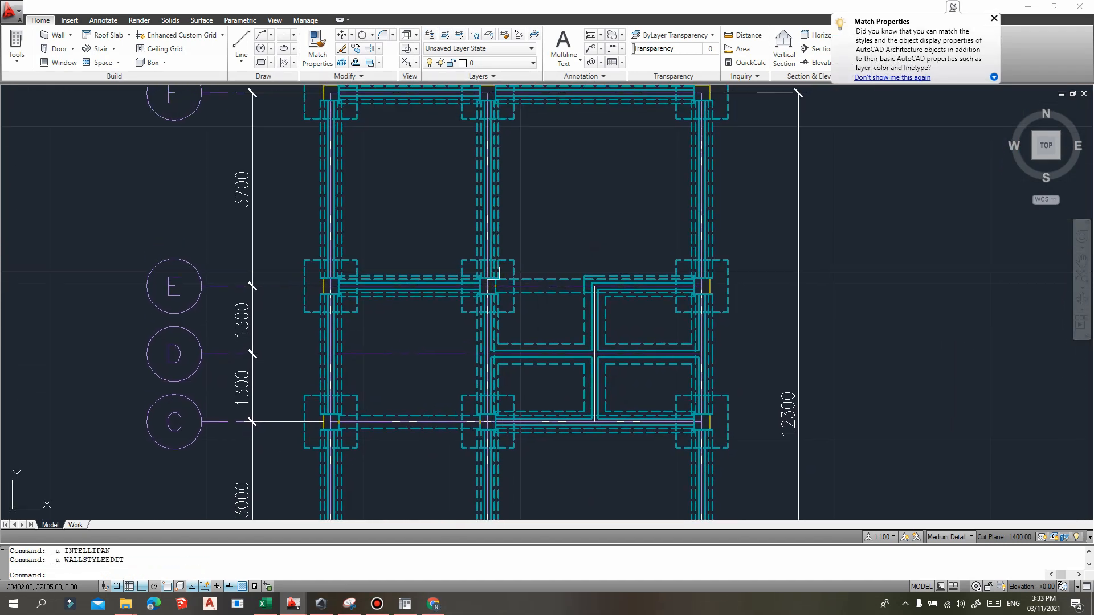
middle_click_drag(496, 200, 515, 272)
middle_click_drag(595, 265, 520, 243)
scroll(391, 146, "up", 6)
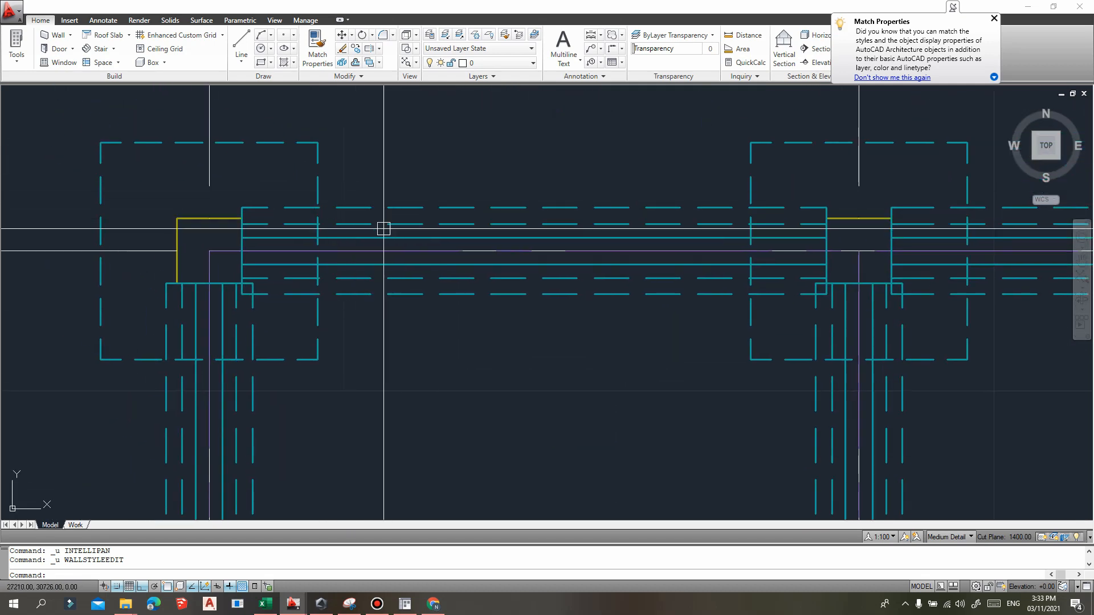
left_click(483, 207)
key("Escape")
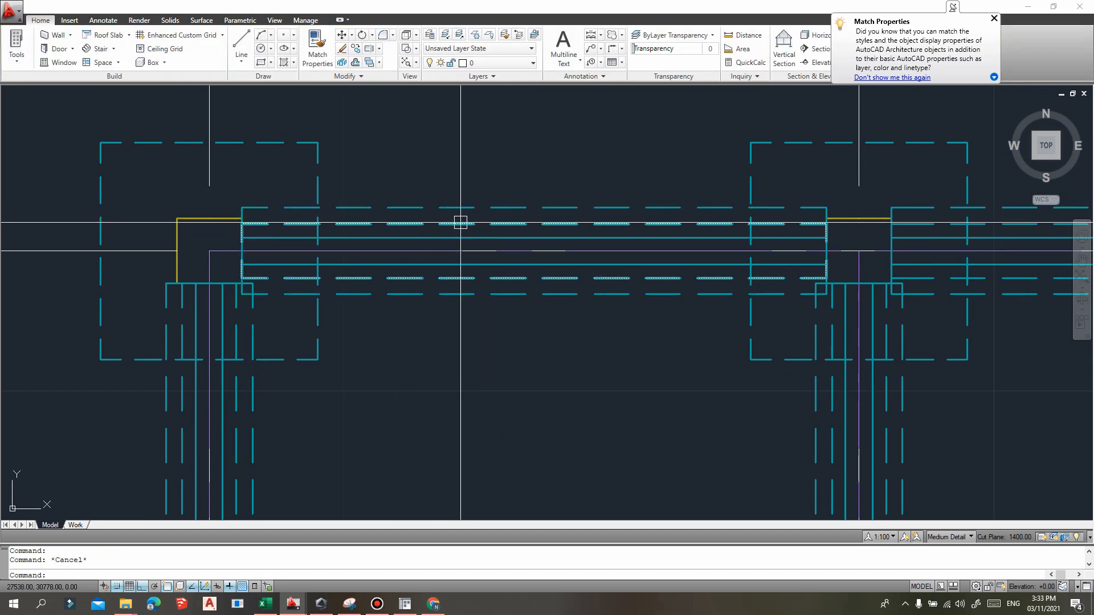
left_click(461, 222)
key("Escape")
middle_click_drag(718, 254, 667, 232)
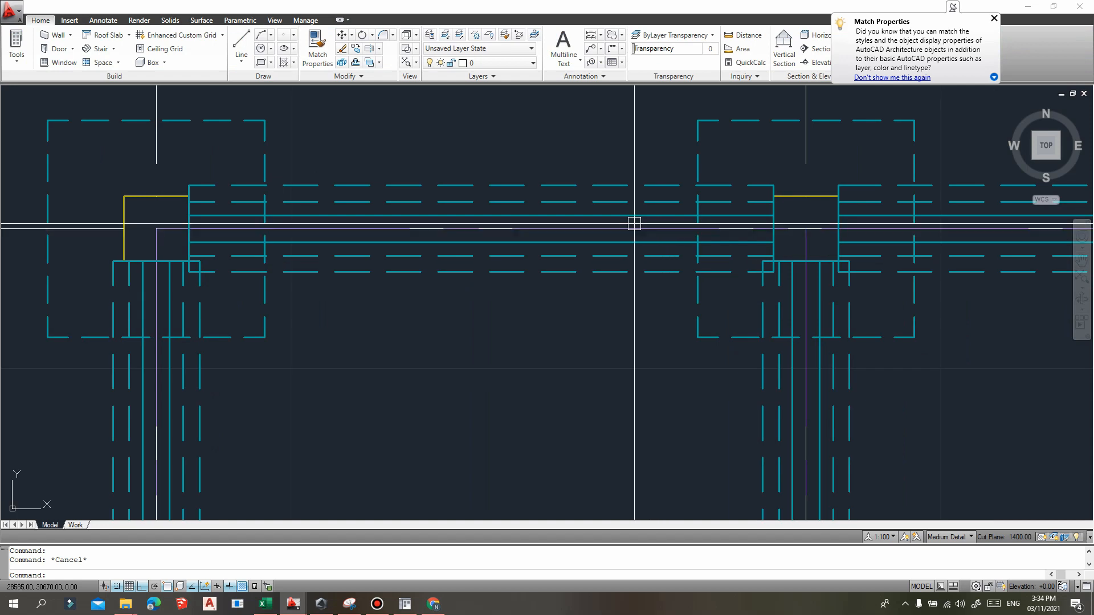
middle_click_drag(499, 196, 512, 219)
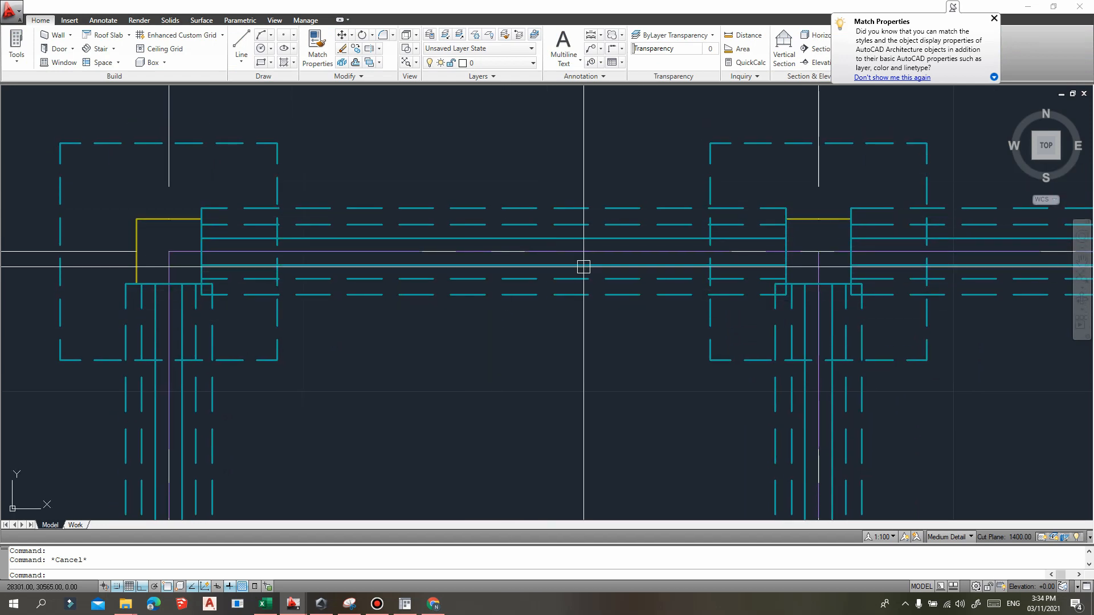
middle_click_drag(527, 303, 520, 276)
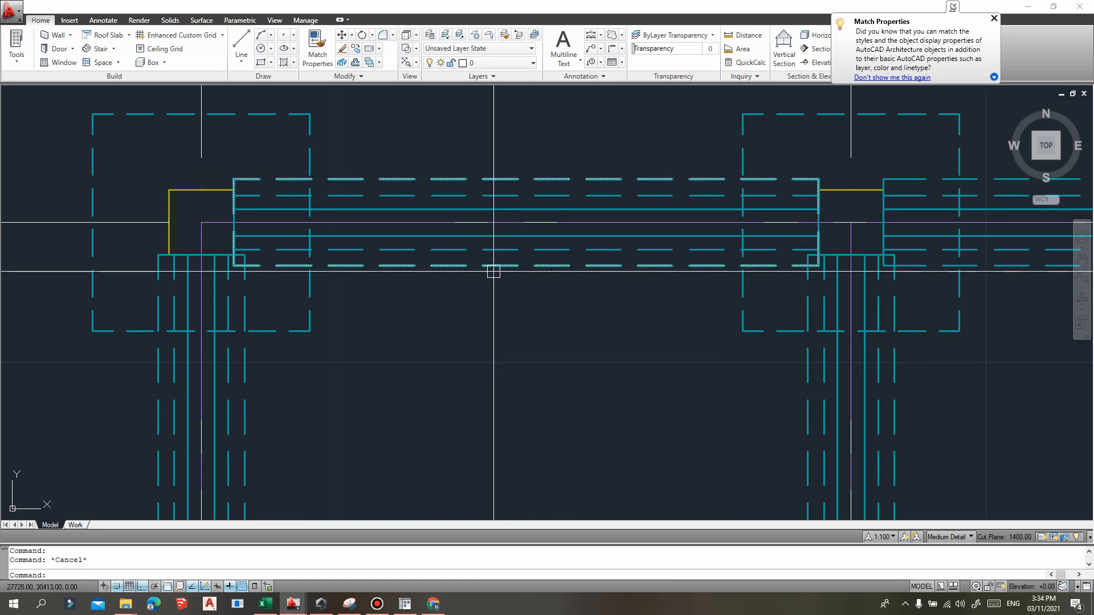
middle_click_drag(533, 293, 479, 270)
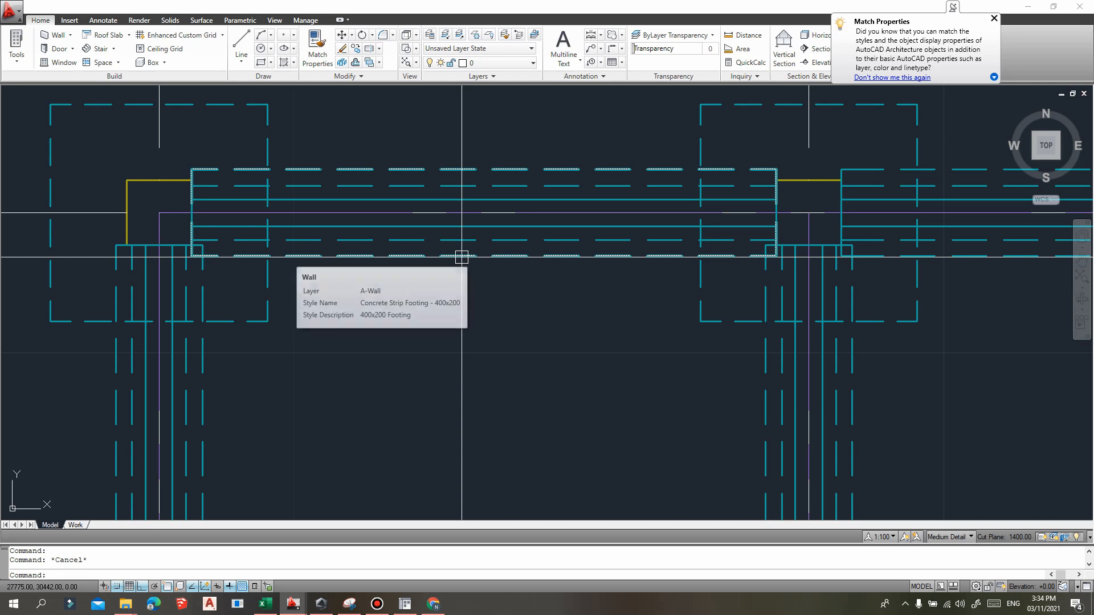
- Open the upper-left horizontal footing wall's style and reset its Plan display representation's style override for editing
left_click(462, 258)
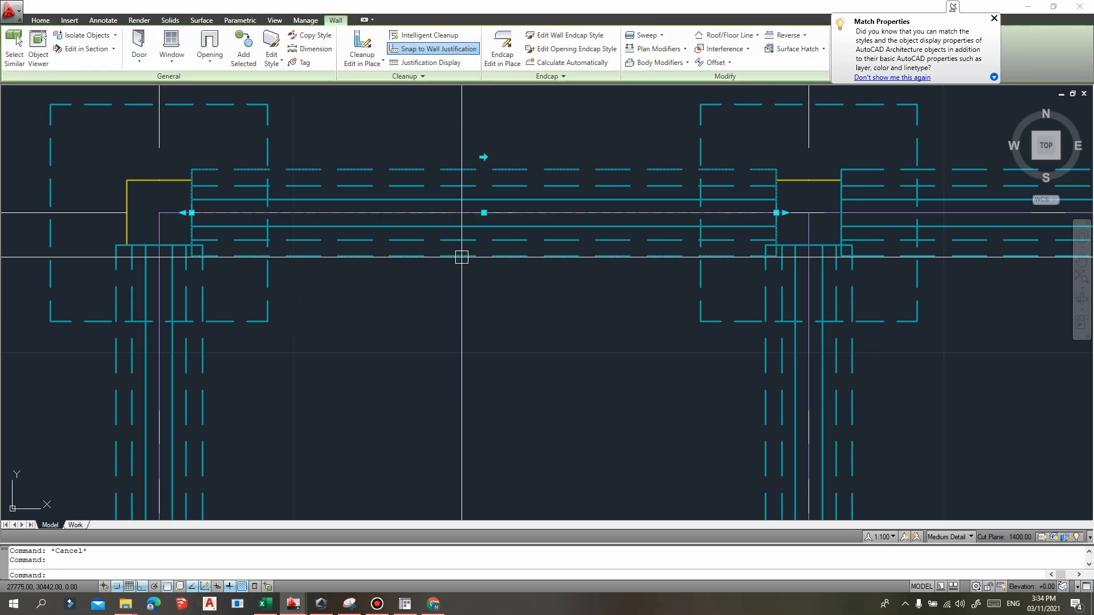
right_click(462, 258)
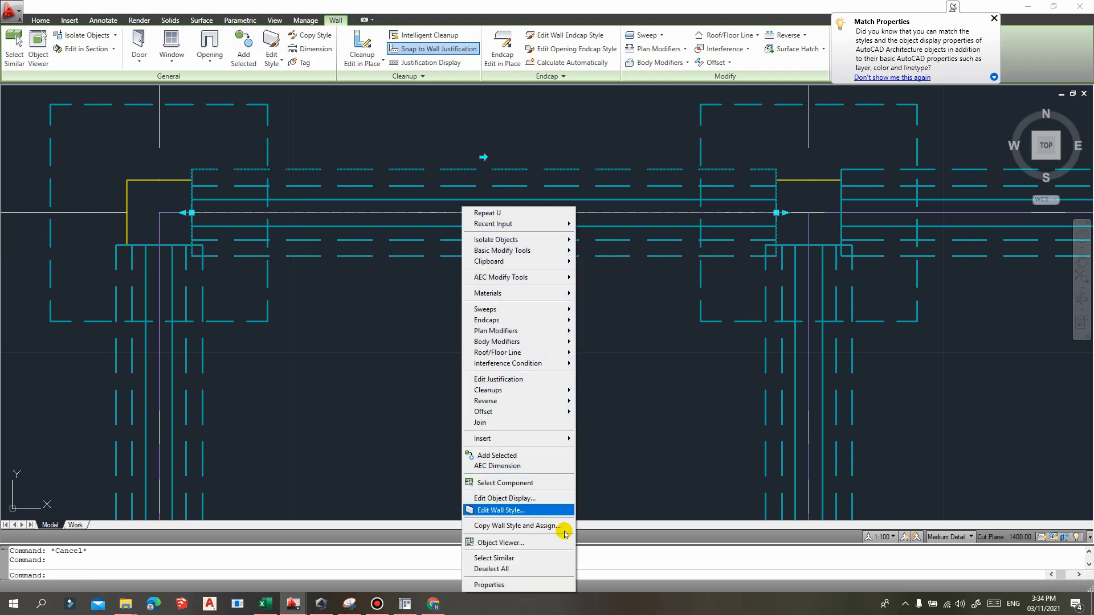
left_click(512, 511)
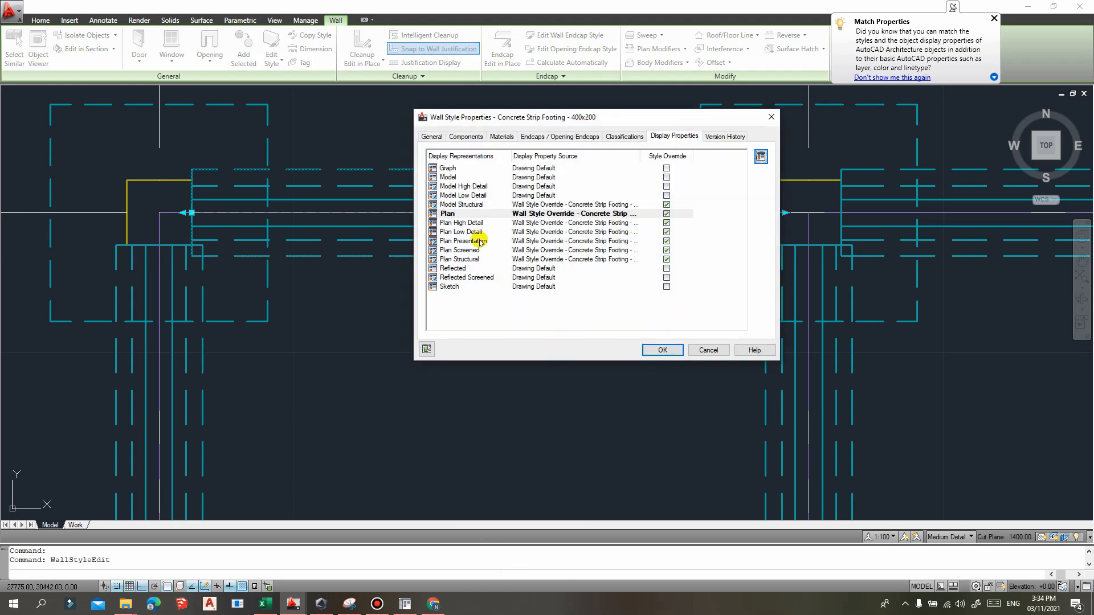
left_click(666, 215)
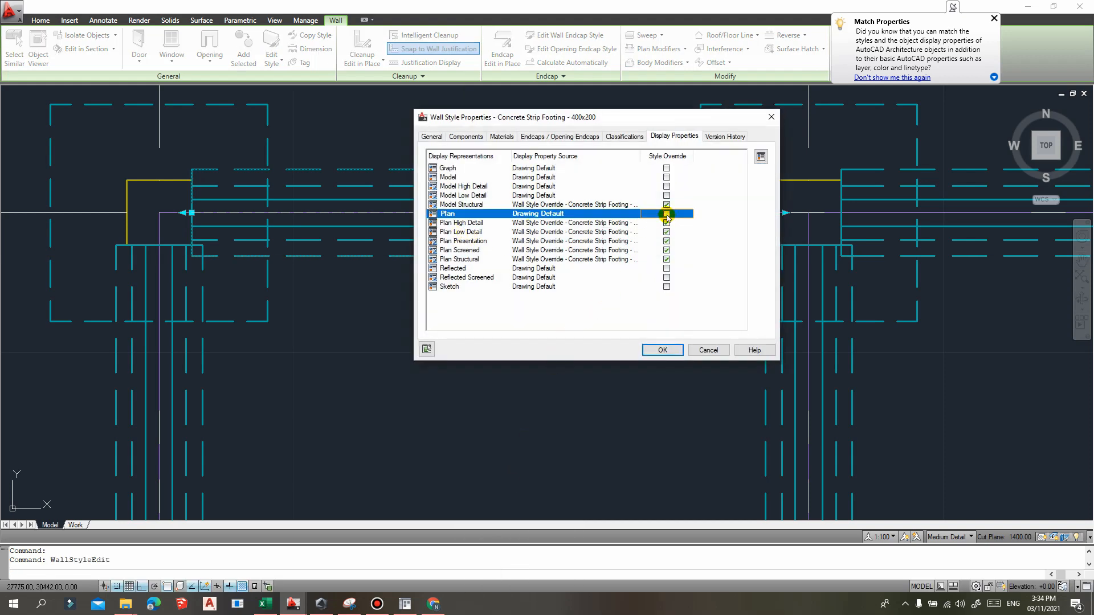
left_click(667, 215)
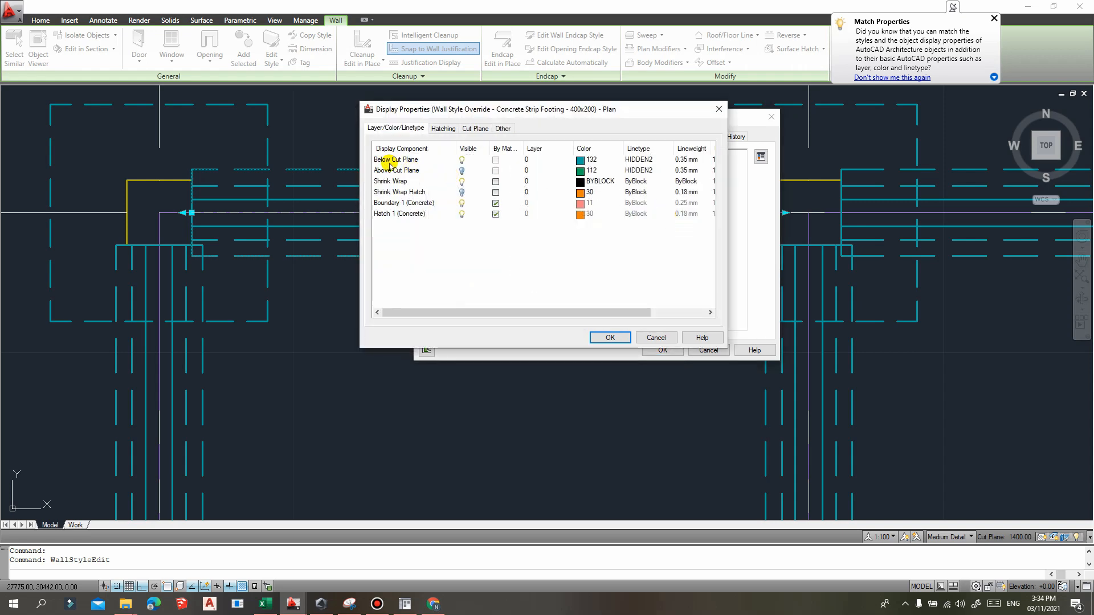
left_click_drag(569, 313, 647, 312)
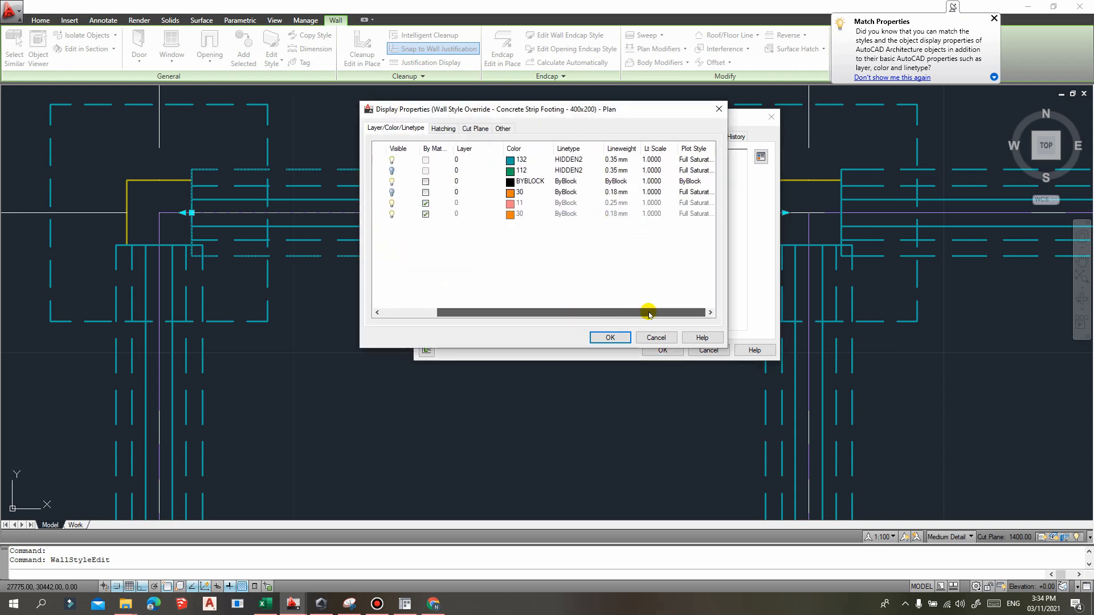
- Set the footing style's Below Cut Plane component to a 0.13 mm lineweight and a linetype scale of 0.5 in the Plan representation
left_click(615, 159)
left_click(539, 271)
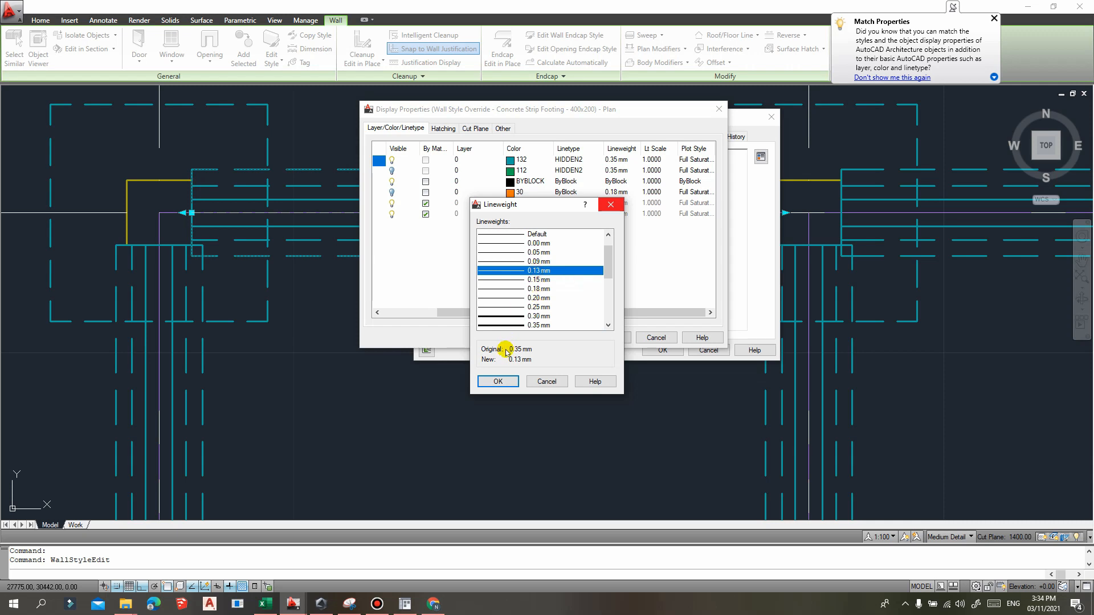
left_click(502, 381)
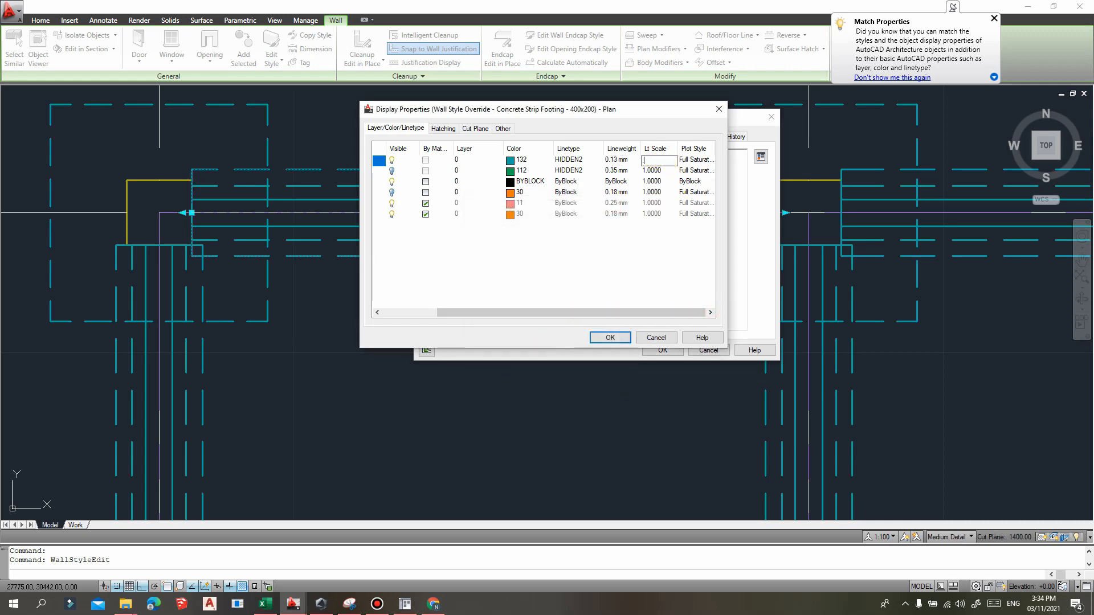
type(".5")
left_click(606, 338)
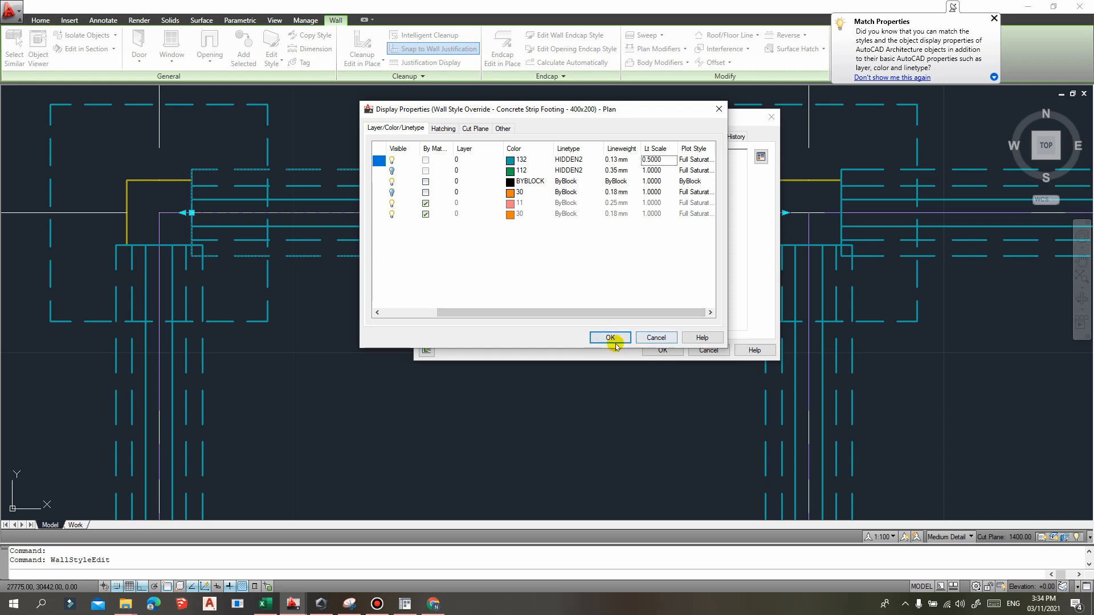
- Apply the display changes to the strip footing wall style and clear the wall selection
left_click(662, 350)
scroll(659, 354, "up", 5)
key("Escape")
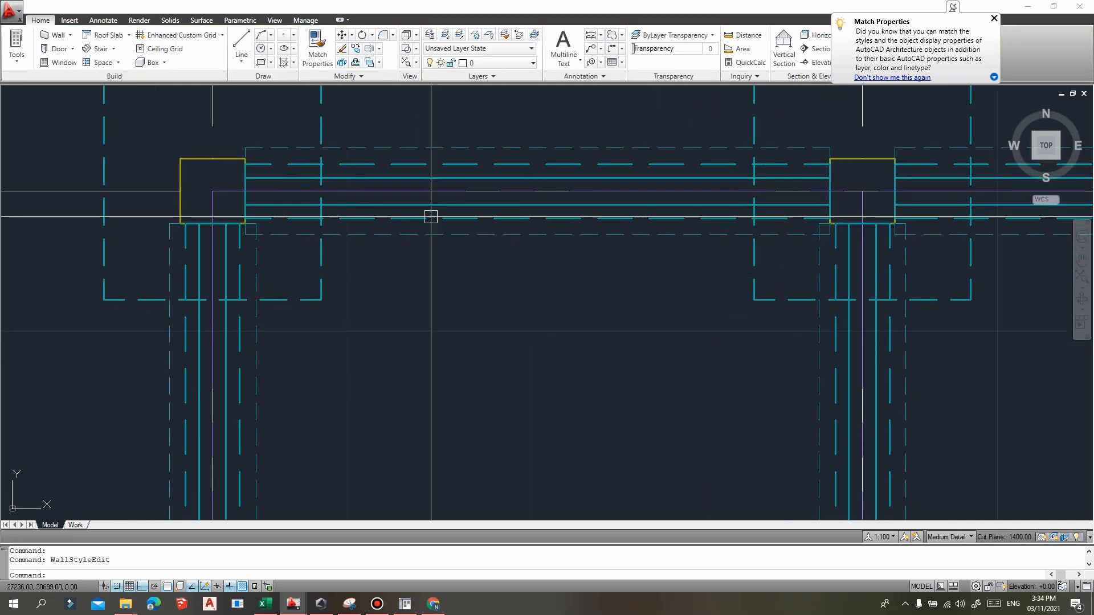
- Examine the strip footing and beam linework along grid F and across the rest of the foundation plan
scroll(430, 217, "down", 5)
scroll(426, 197, "up", 6)
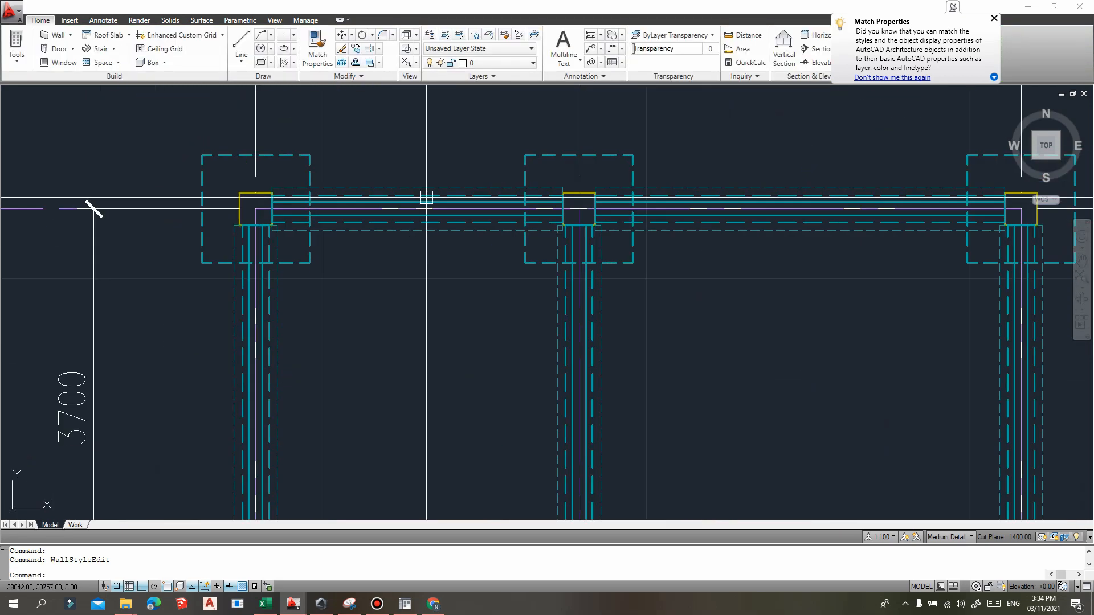
middle_click_drag(441, 210, 470, 228)
scroll(437, 221, "up", 3)
scroll(420, 187, "down", 4)
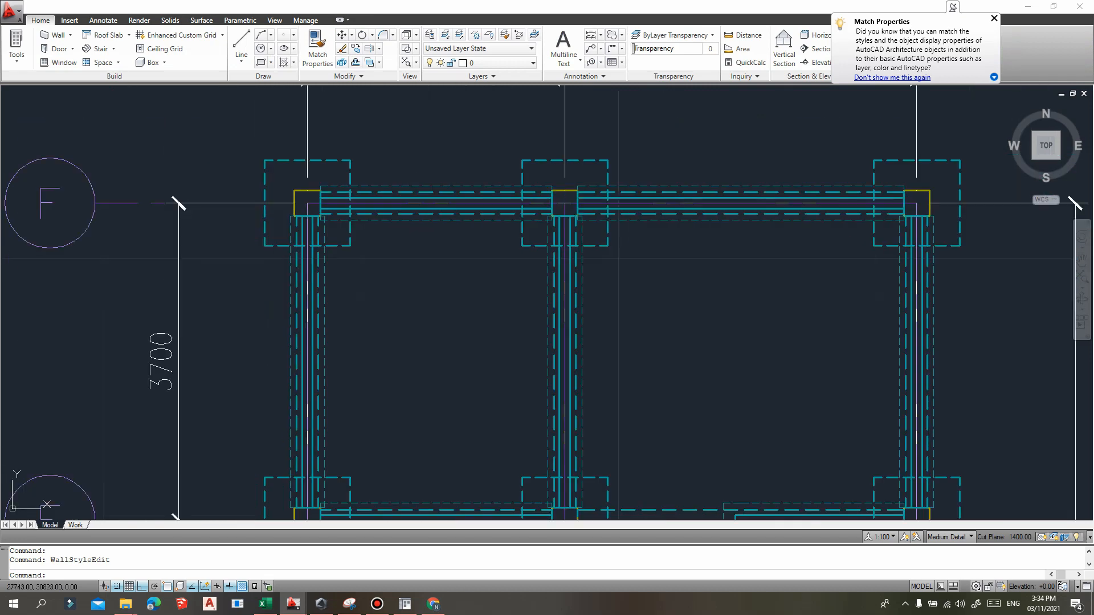
scroll(630, 241, "down", 3)
mouse_move(630, 241)
middle_mouse_down()
mouse_move(608, 110)
mouse_move(622, 176)
mouse_move(590, 315)
mouse_move(625, 298)
middle_mouse_up()
scroll(532, 290, "down", 2)
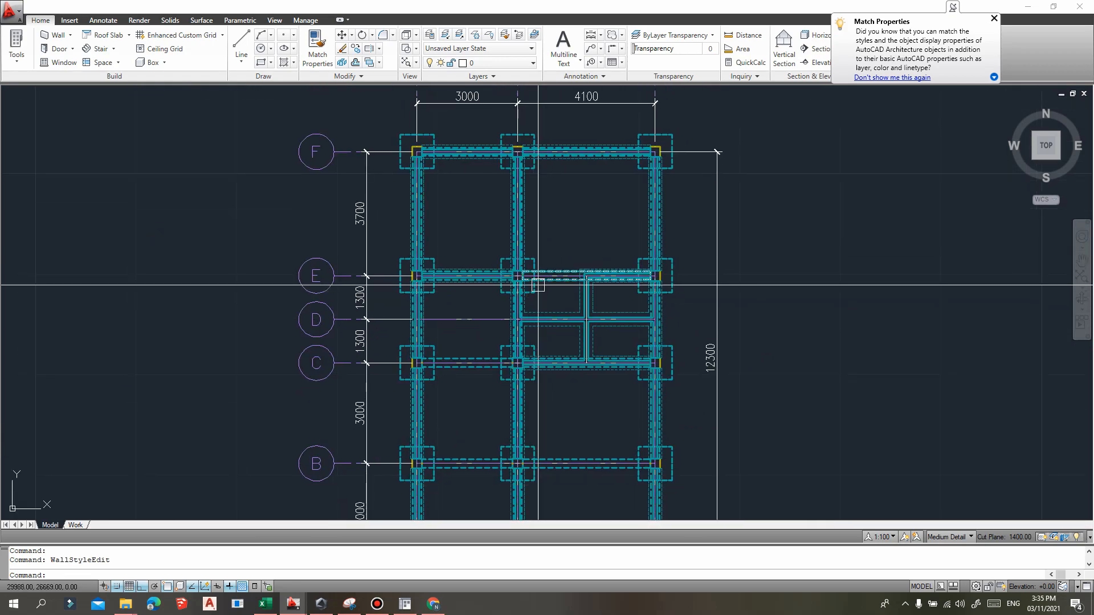
- View the model in 3D and check the elevation property of the TB beam wall in grid F's 3000 bay
middle_click_drag(538, 285, 617, 187, "shift")
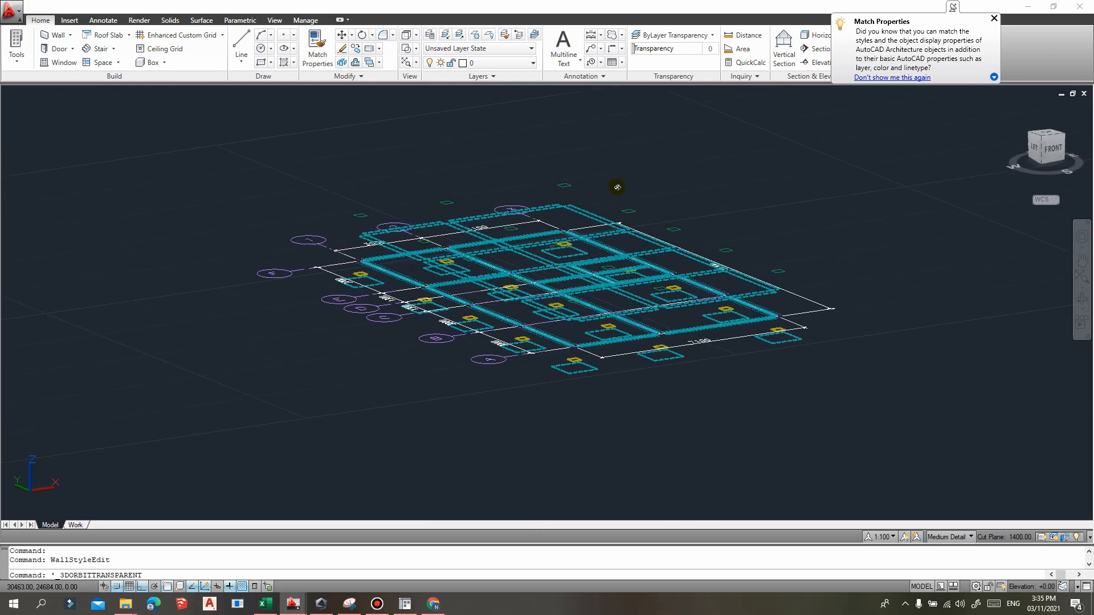
scroll(432, 221, "up", 2)
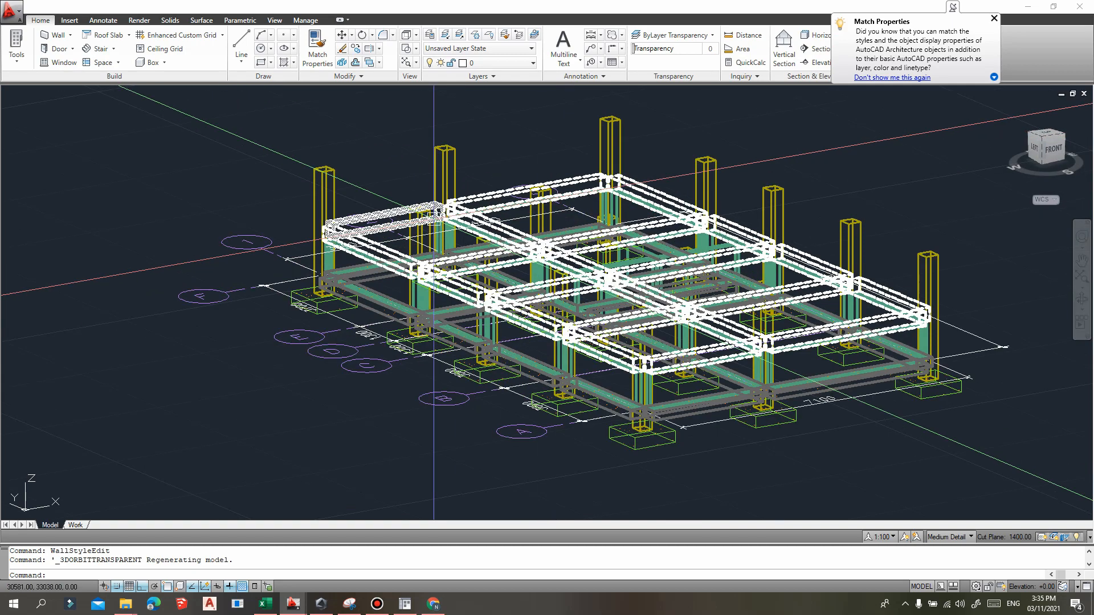
scroll(399, 216, "up", 4)
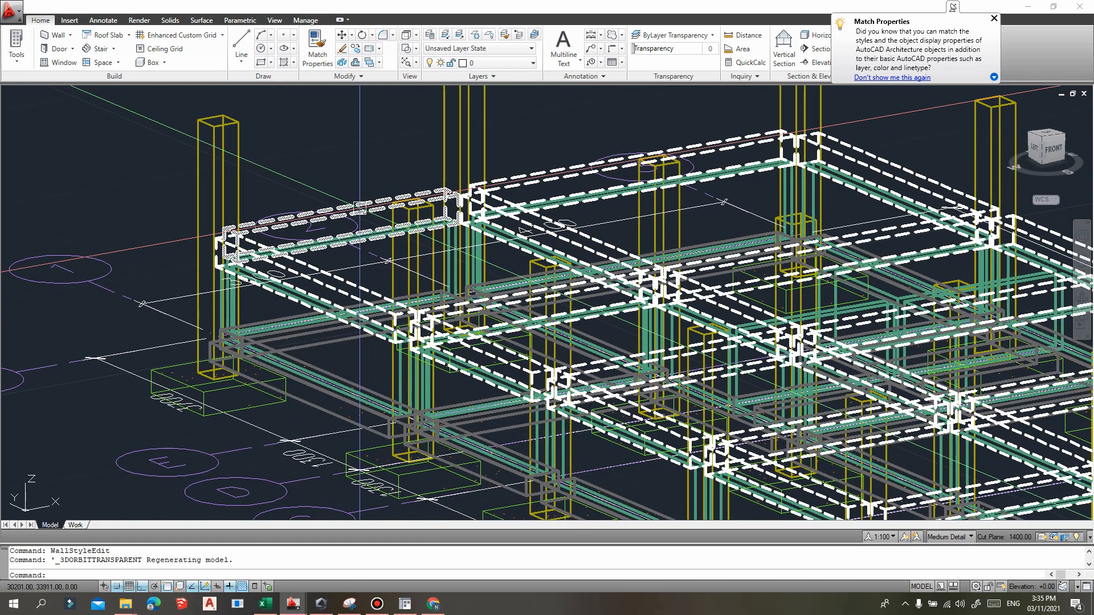
middle_click_drag(360, 207, 400, 203)
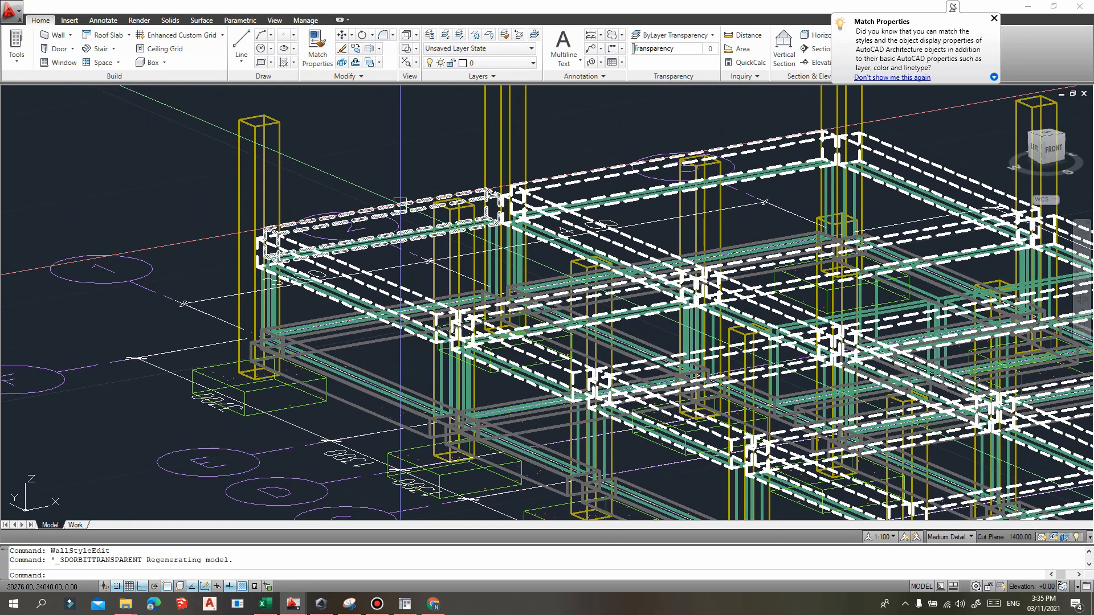
left_click(401, 203)
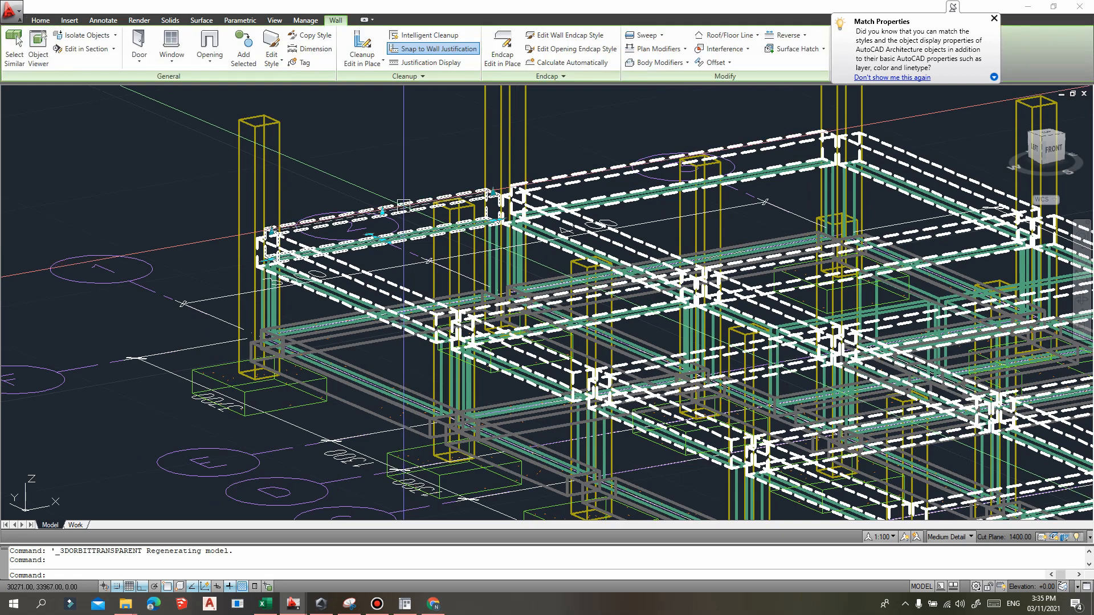
key("ctrl+1")
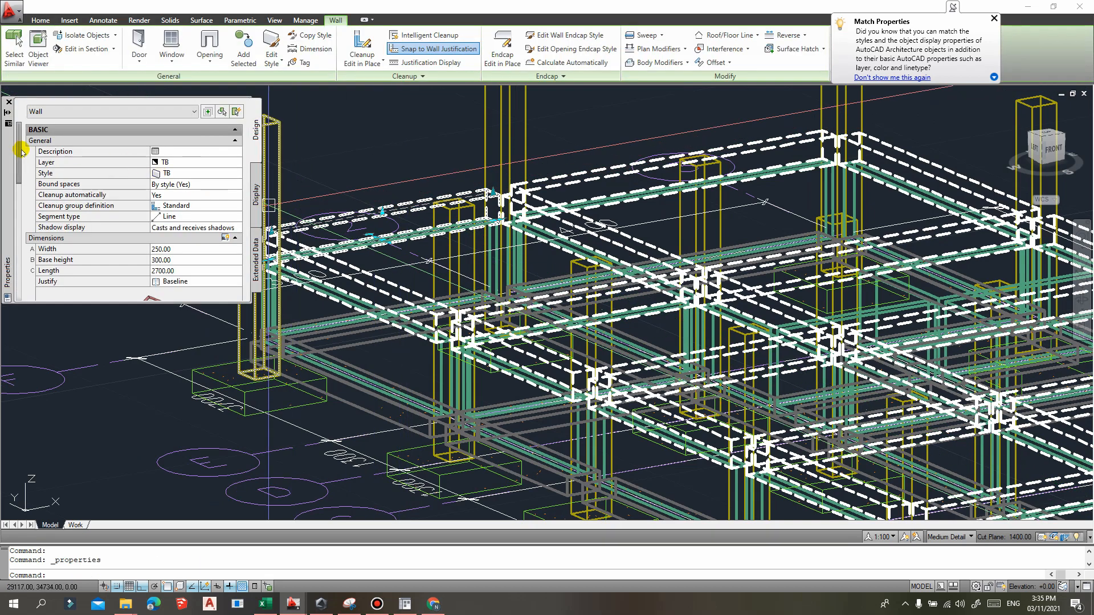
left_click_drag(22, 151, 15, 223)
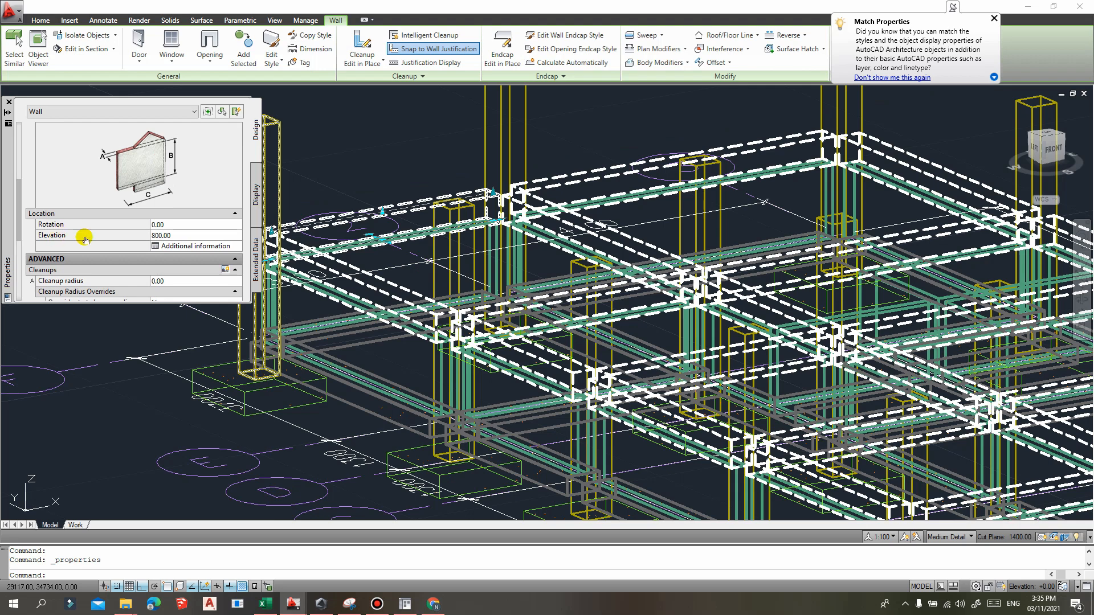
left_click(180, 236)
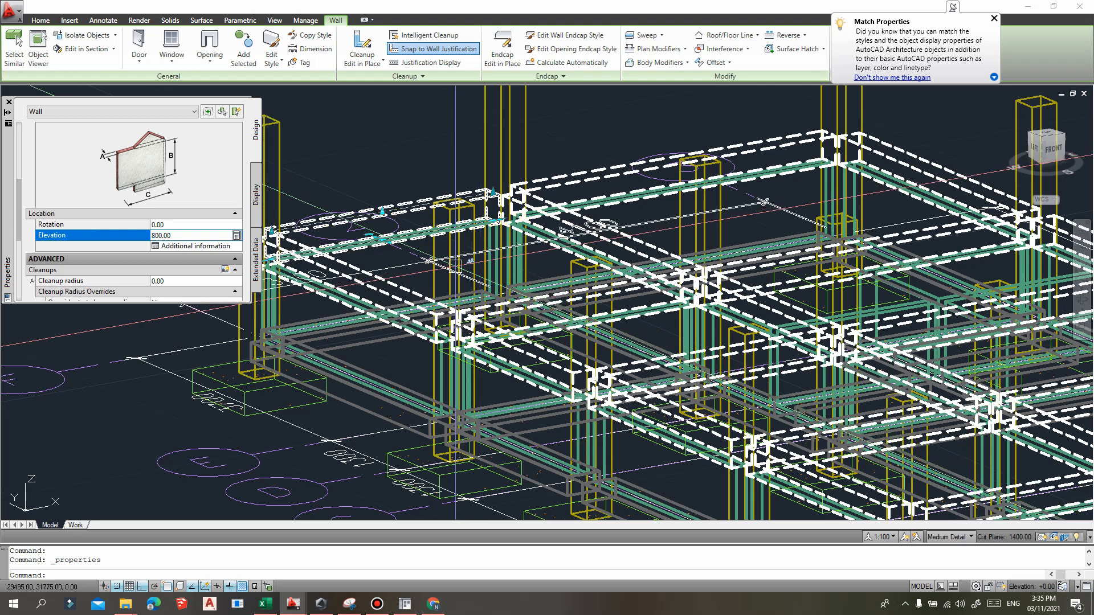
- Examine in 3D how the beam walls sit above the strip footings and pad footings around the columns
middle_click_drag(296, 404, 383, 374)
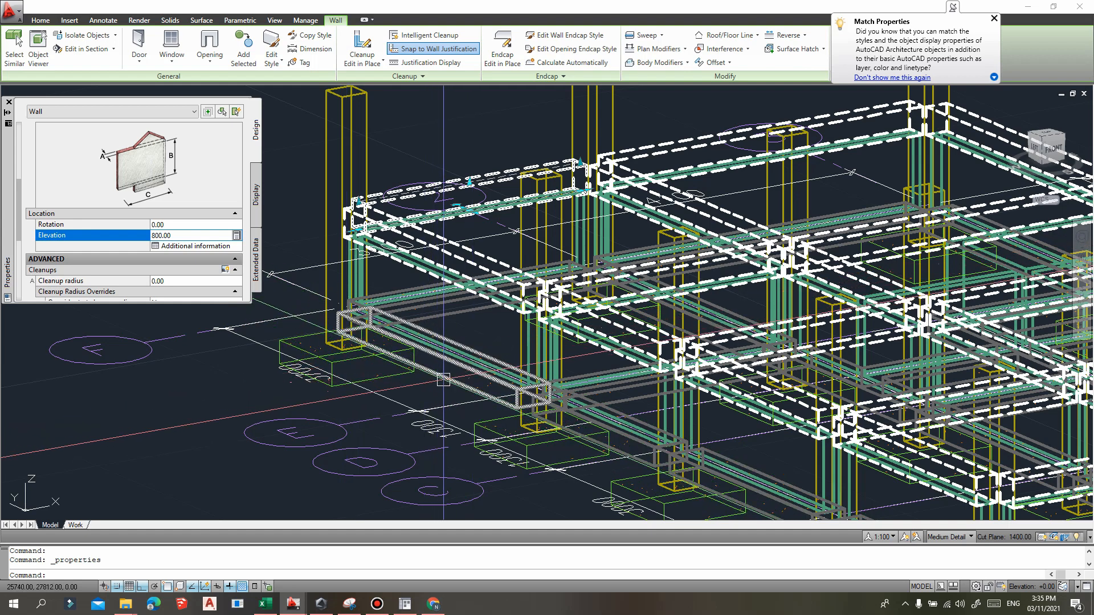
middle_click_drag(534, 347, 531, 337)
scroll(398, 242, "up", 4)
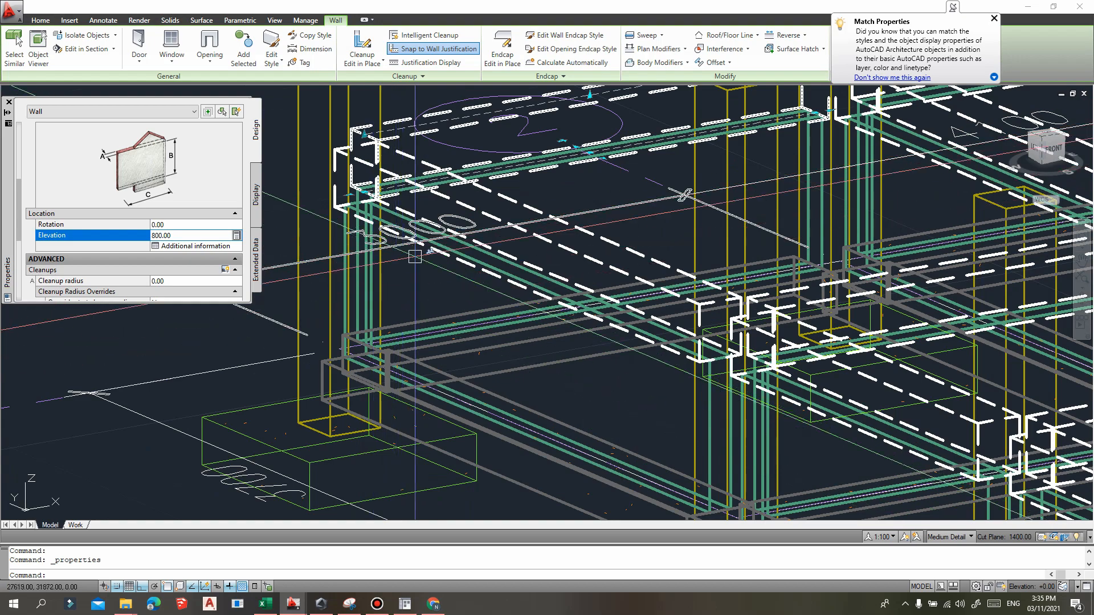
middle_click_drag(399, 242, 409, 245)
scroll(410, 245, "down", 8)
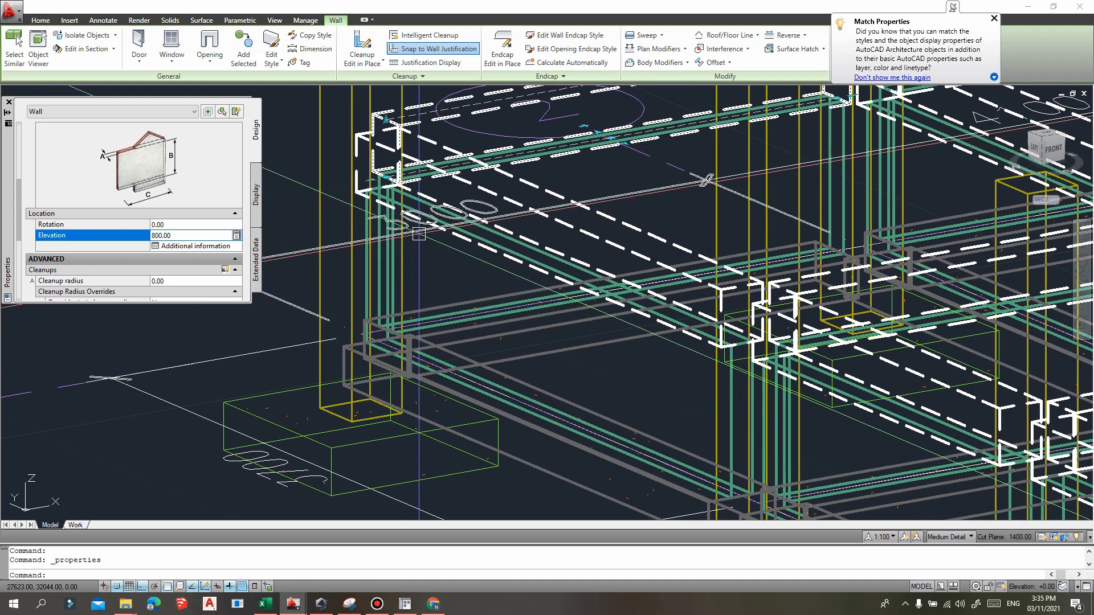
middle_click_drag(514, 291, 526, 298)
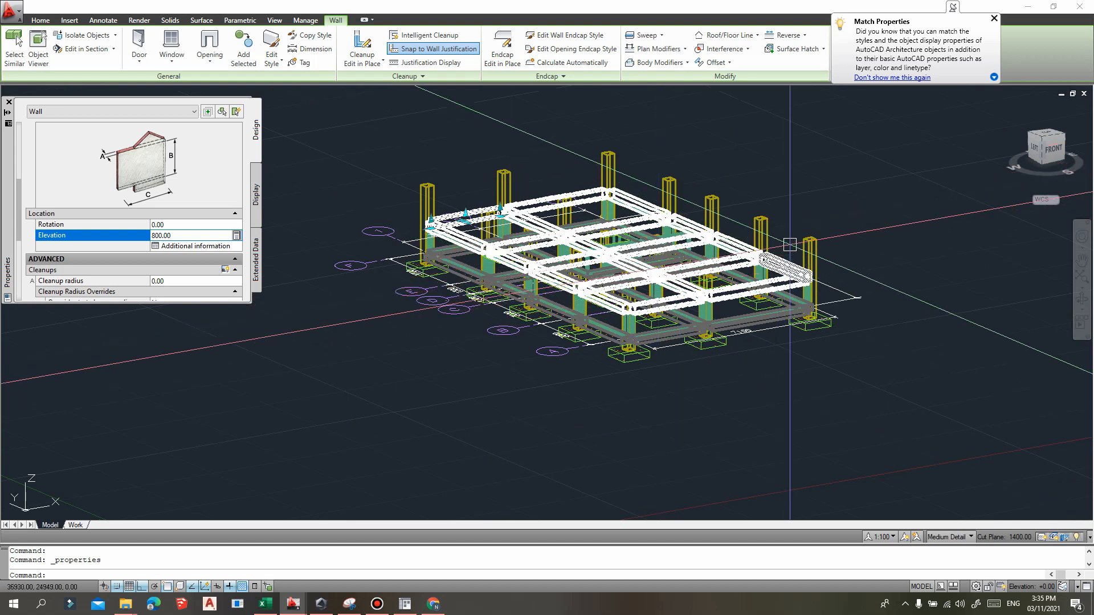
- Return to the top view of the foundation plan and deselect the grid F beam wall
left_click(1051, 136)
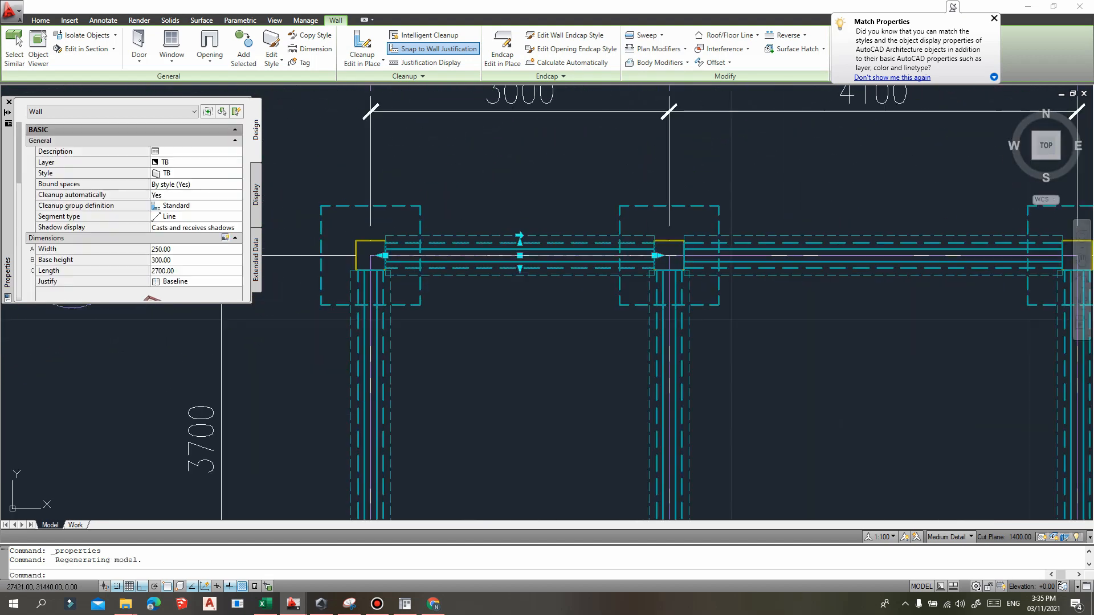
scroll(549, 226, "down", 4)
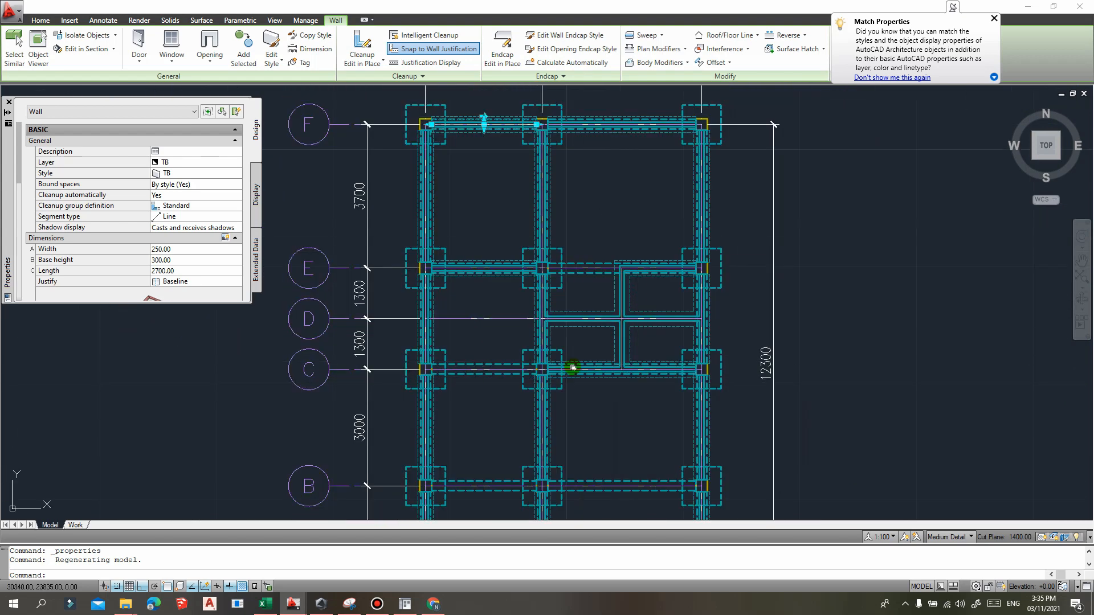
scroll(570, 348, "down", 1)
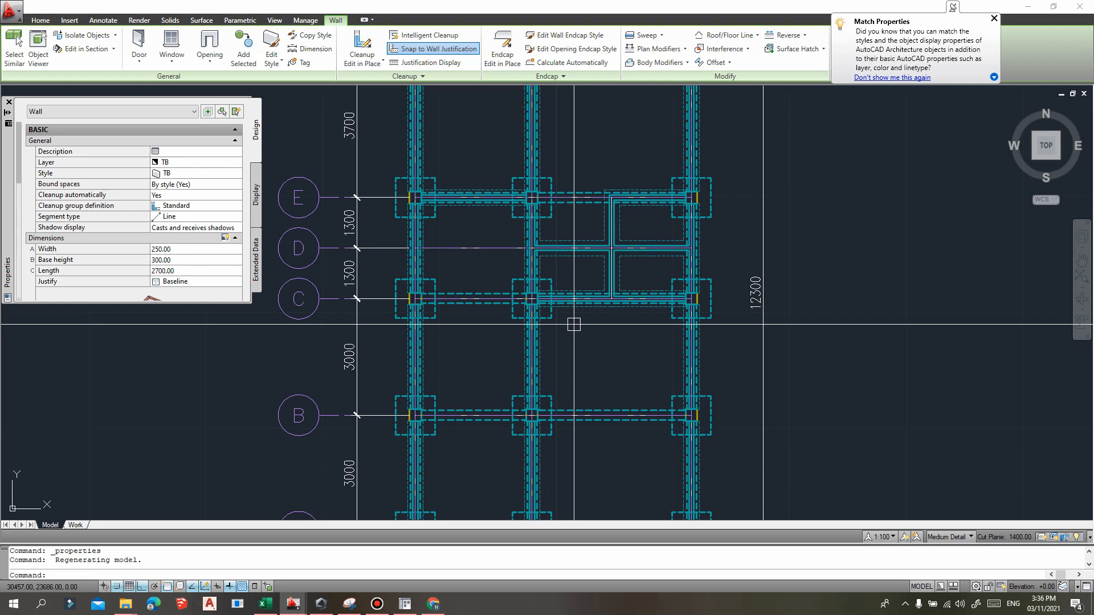
middle_click_drag(499, 308, 504, 403)
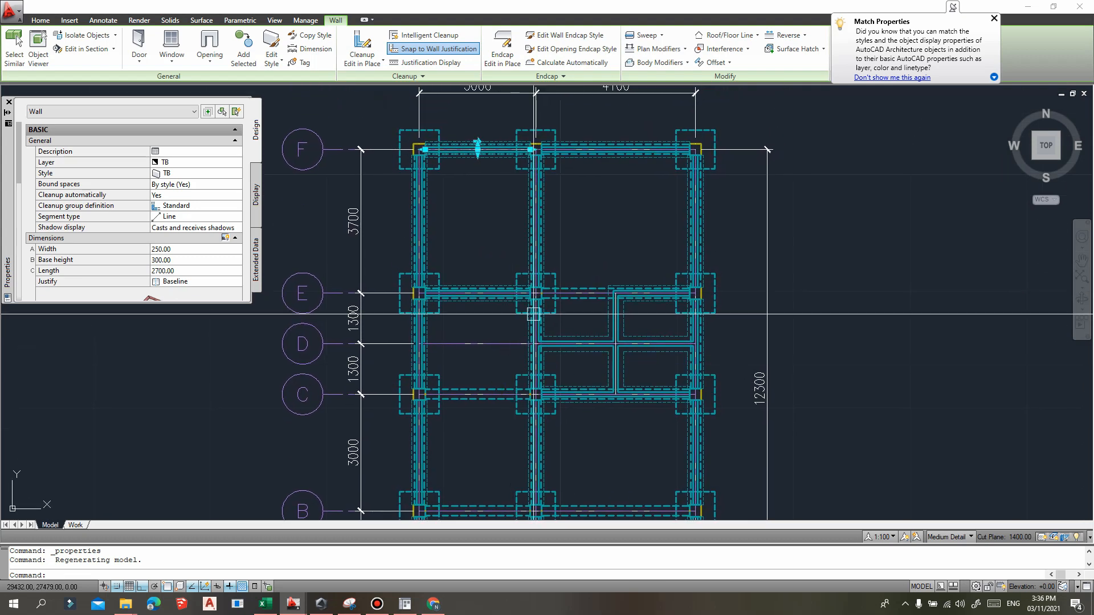
middle_click_drag(534, 314, 552, 311)
key("Escape")
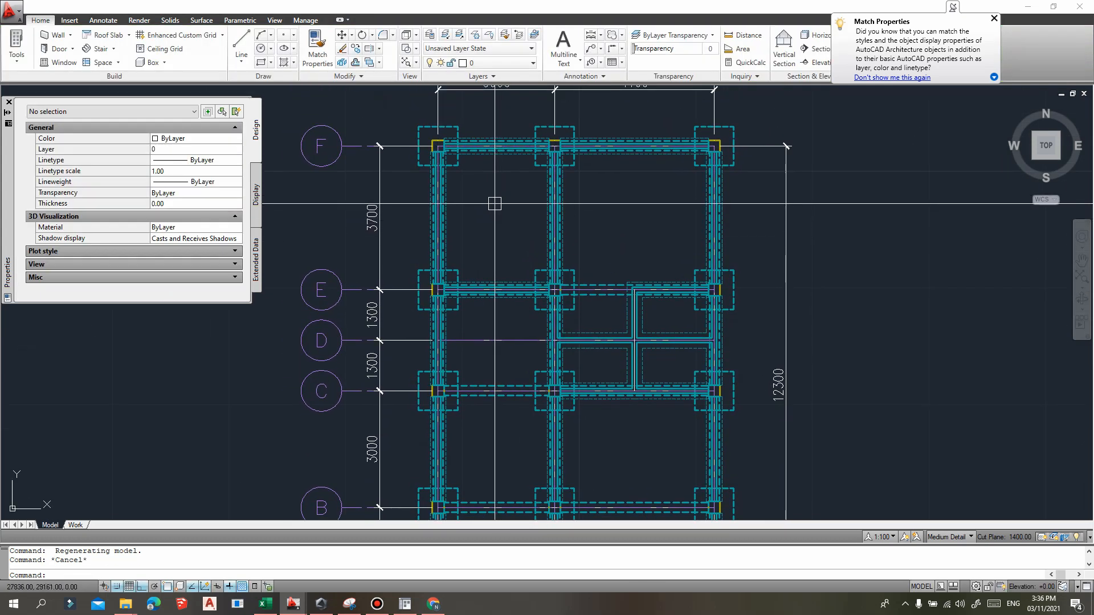
- Close the Properties palette with the whole foundation plan in view
middle_click_drag(574, 238, 578, 206)
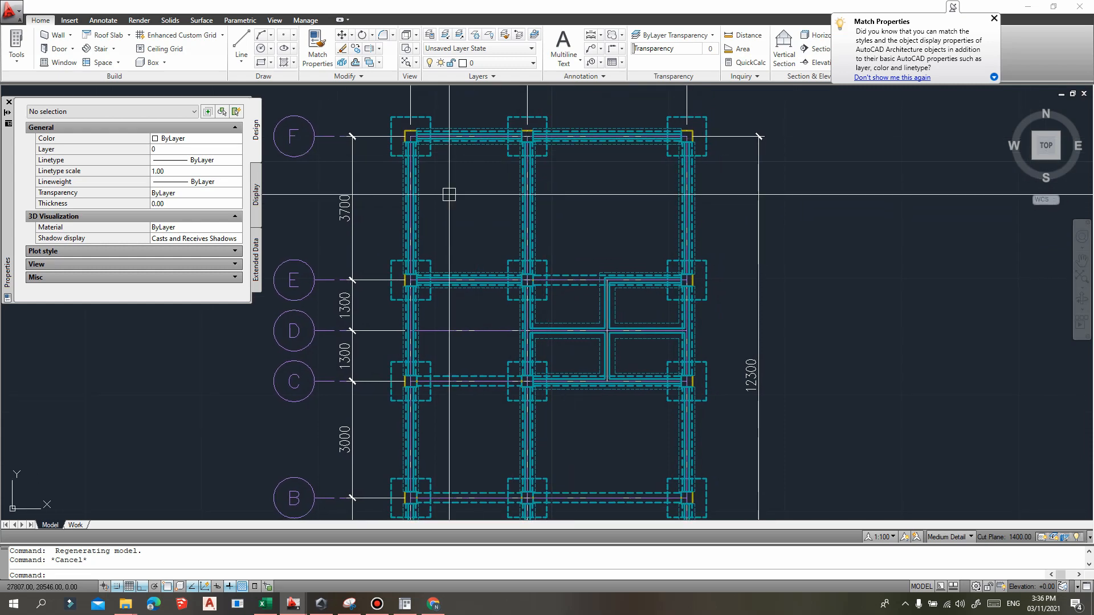
middle_click_drag(482, 318, 485, 321)
left_click_drag(485, 321, 512, 246)
scroll(512, 246, "down", 2)
middle_click_drag(520, 239, 496, 258)
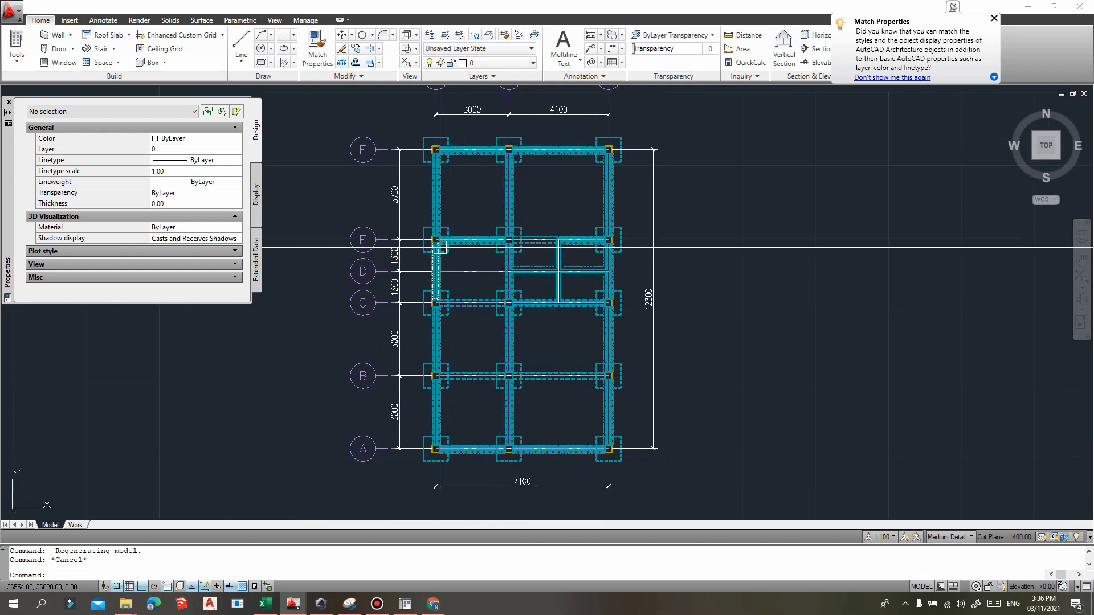
left_click(8, 104)
- Examine the beam and footing walls in plan, including the bays between grids E, C, B and A
mouse_move(500, 147)
middle_mouse_down()
mouse_move(506, 176)
mouse_move(492, 163)
middle_mouse_up()
middle_click_drag(520, 239, 542, 210)
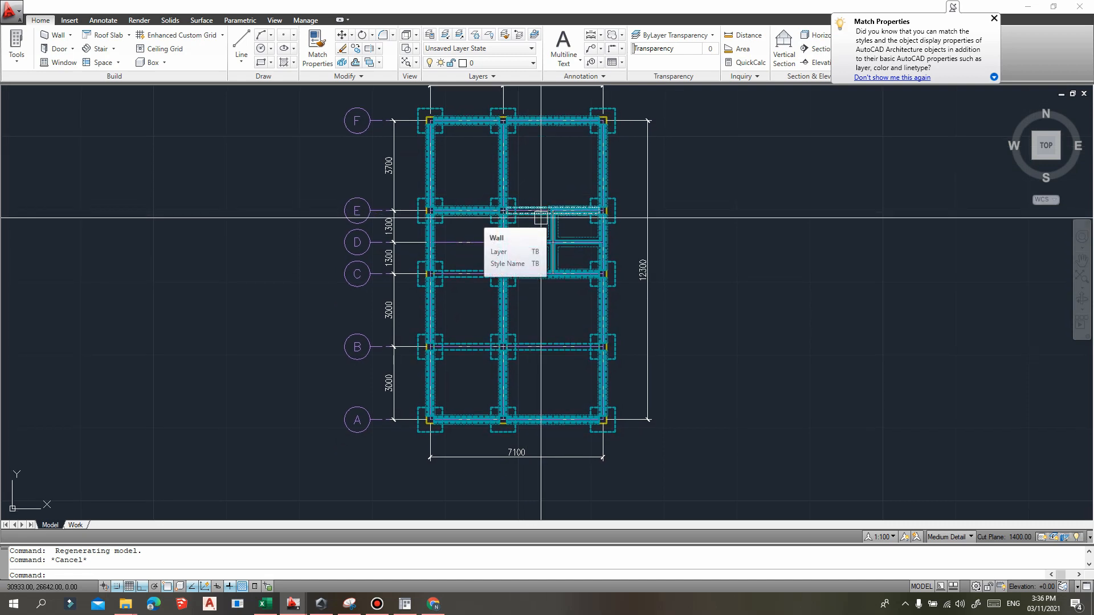
middle_click_drag(463, 318, 347, 353)
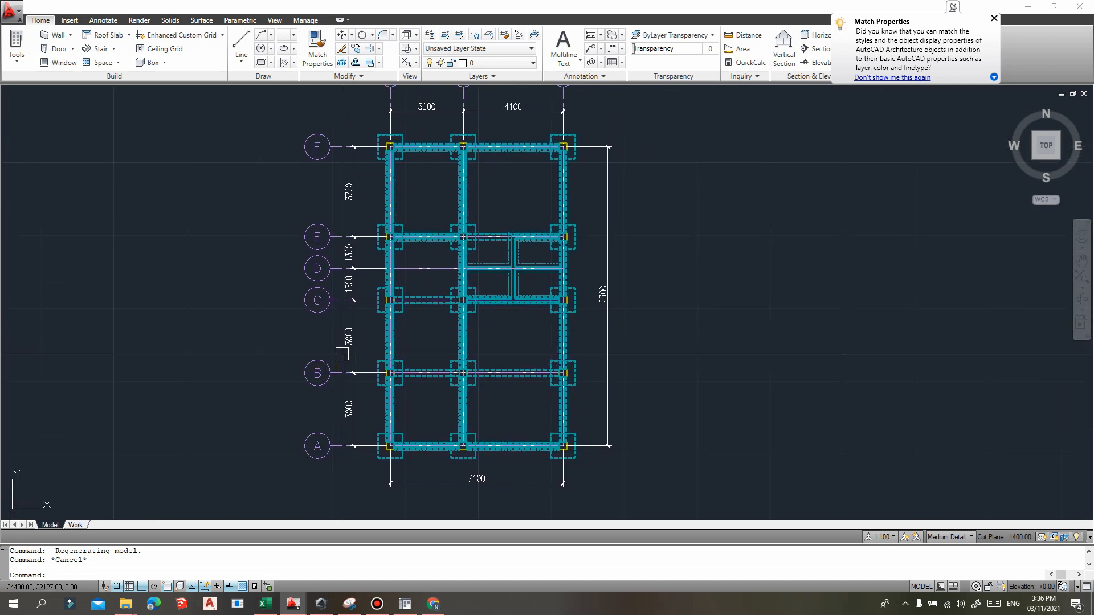
scroll(427, 325, "up", 5)
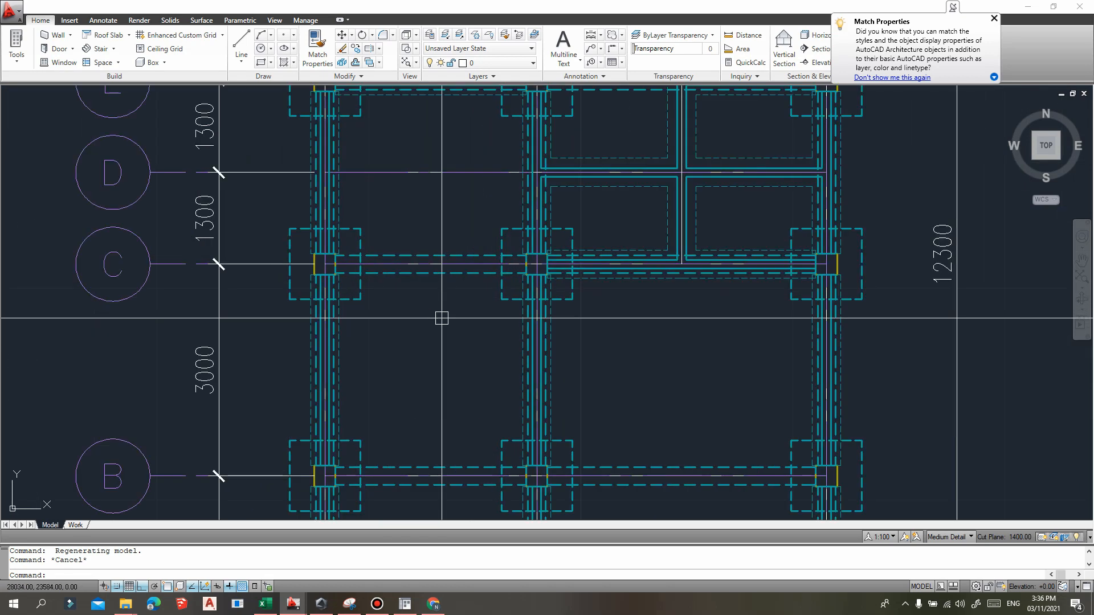
scroll(447, 306, "down", 3)
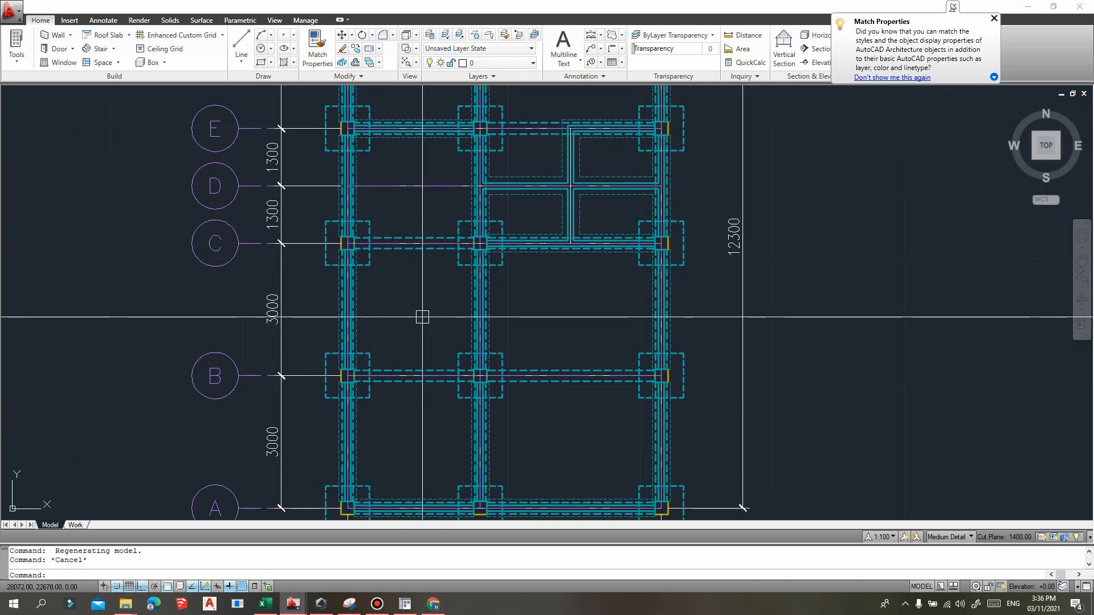
middle_click_drag(419, 249, 427, 233)
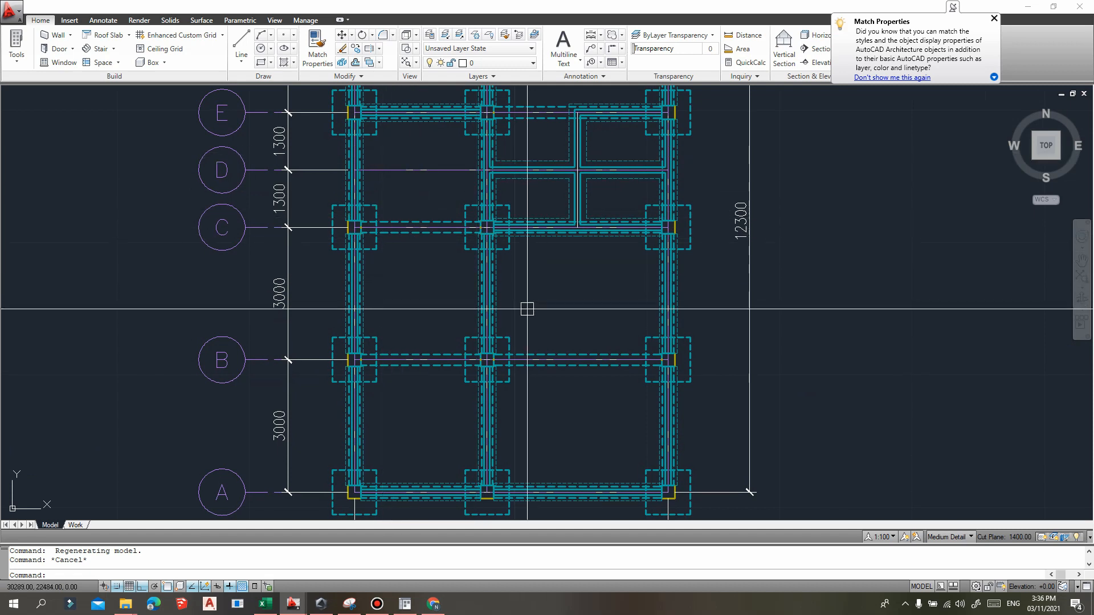
middle_click_drag(528, 307, 531, 315)
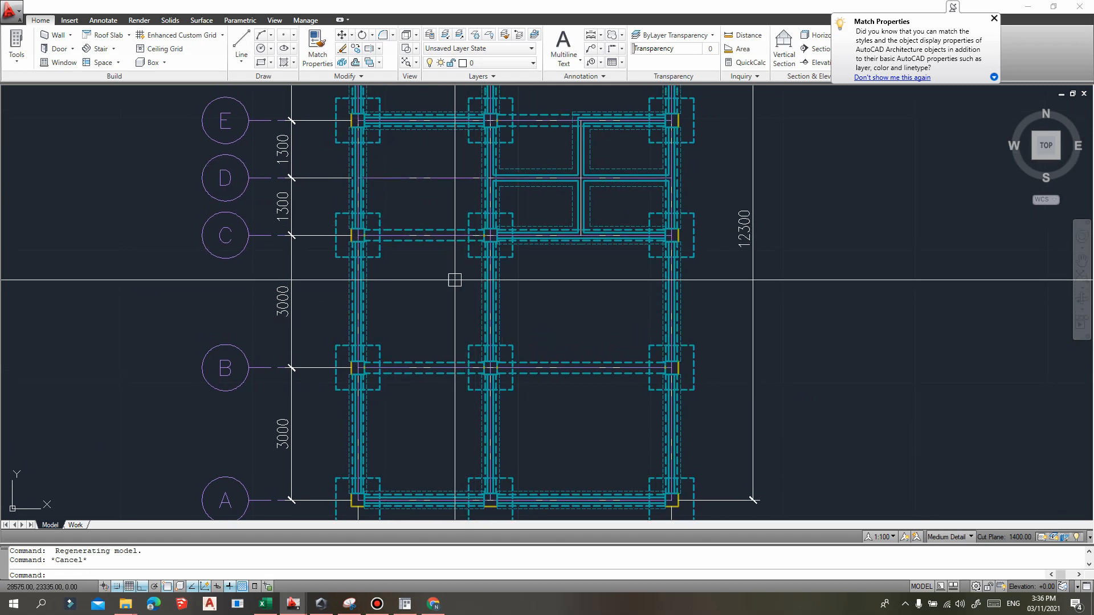
middle_click_drag(438, 287, 426, 274)
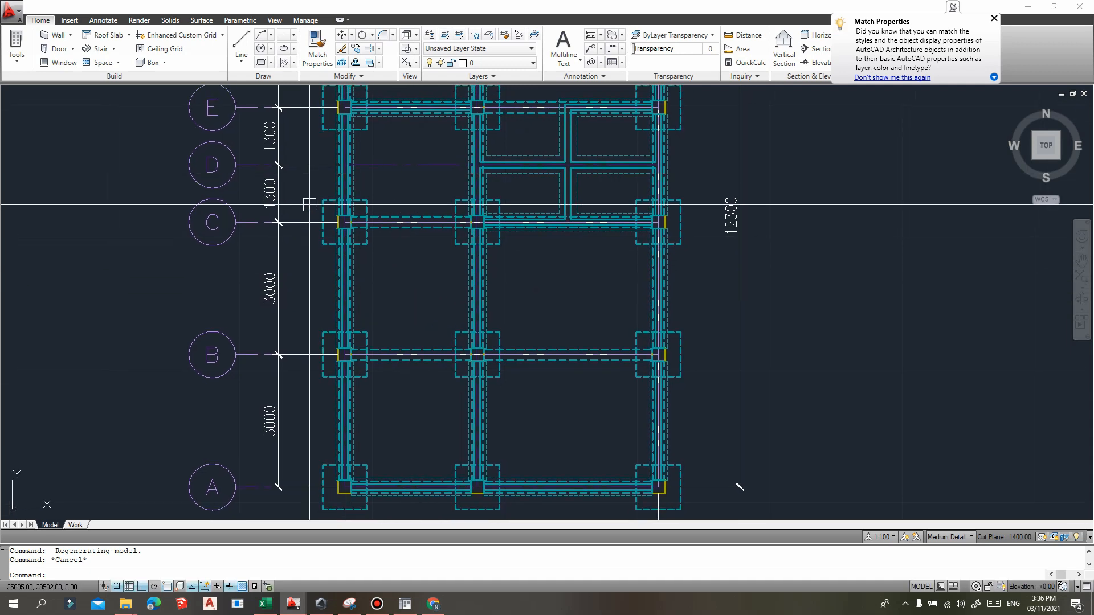
scroll(387, 296, "down", 2)
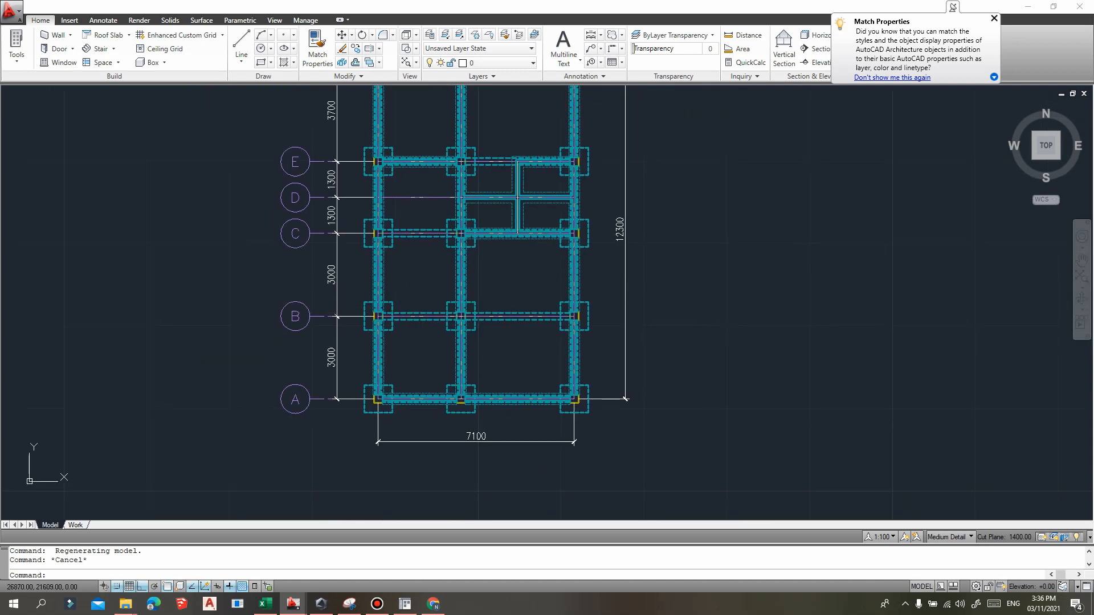
- Start a new data extraction and save it as "dx for estimate 2" in the DEMO AutoCAD folder
type("dx")
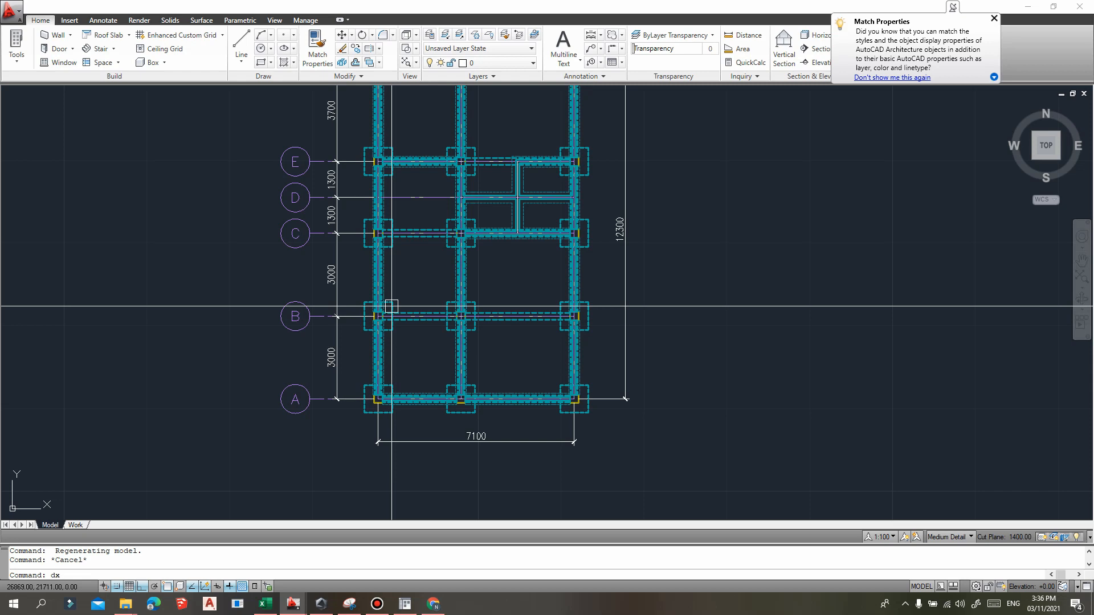
key("Return")
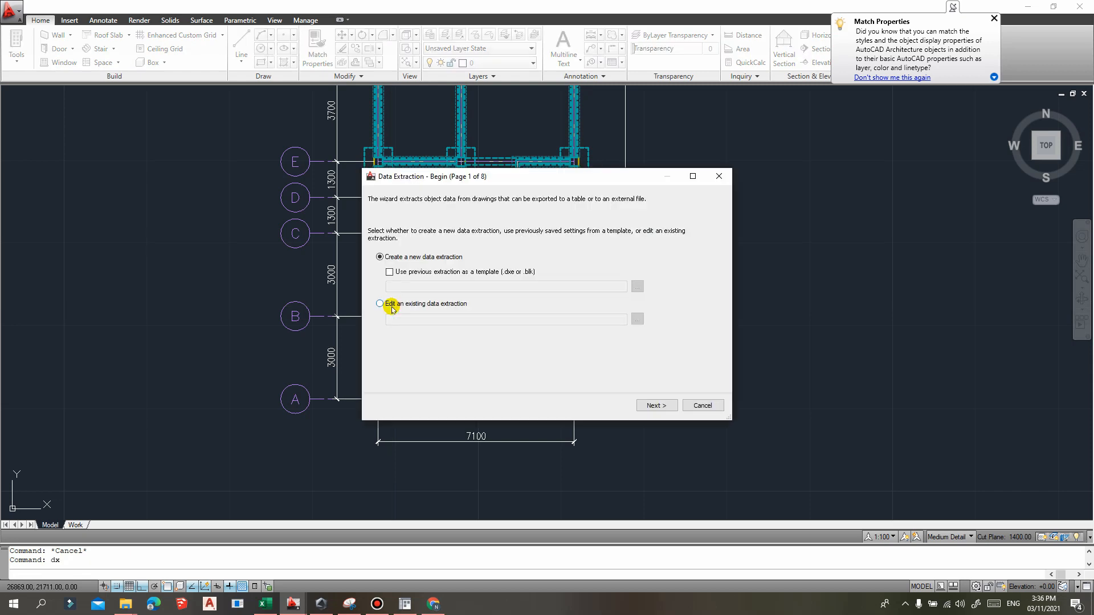
left_click_drag(500, 182, 345, 160)
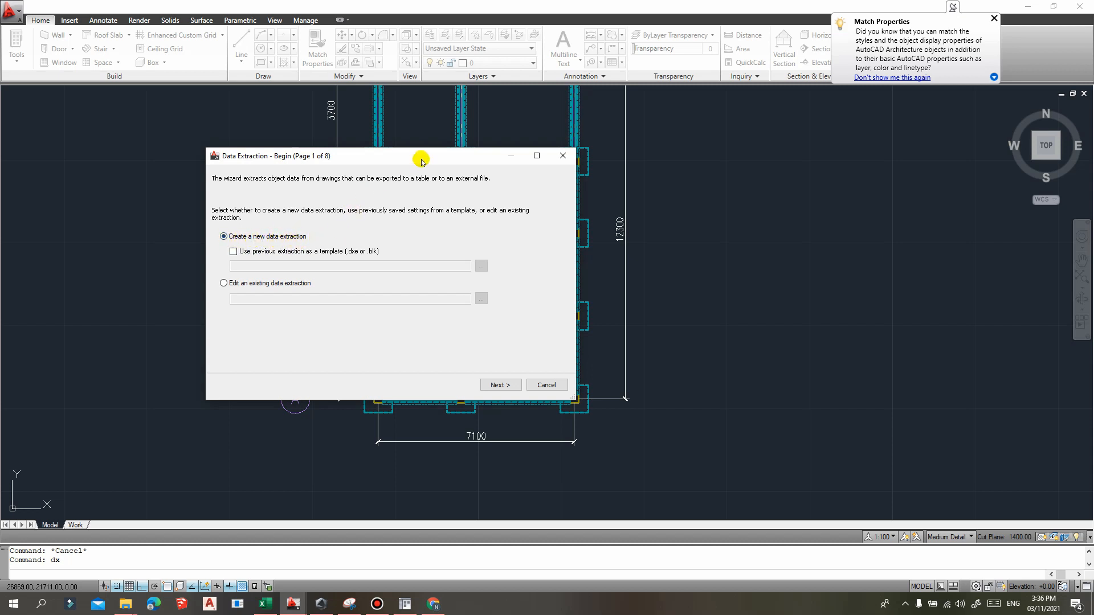
left_click_drag(422, 162, 410, 140)
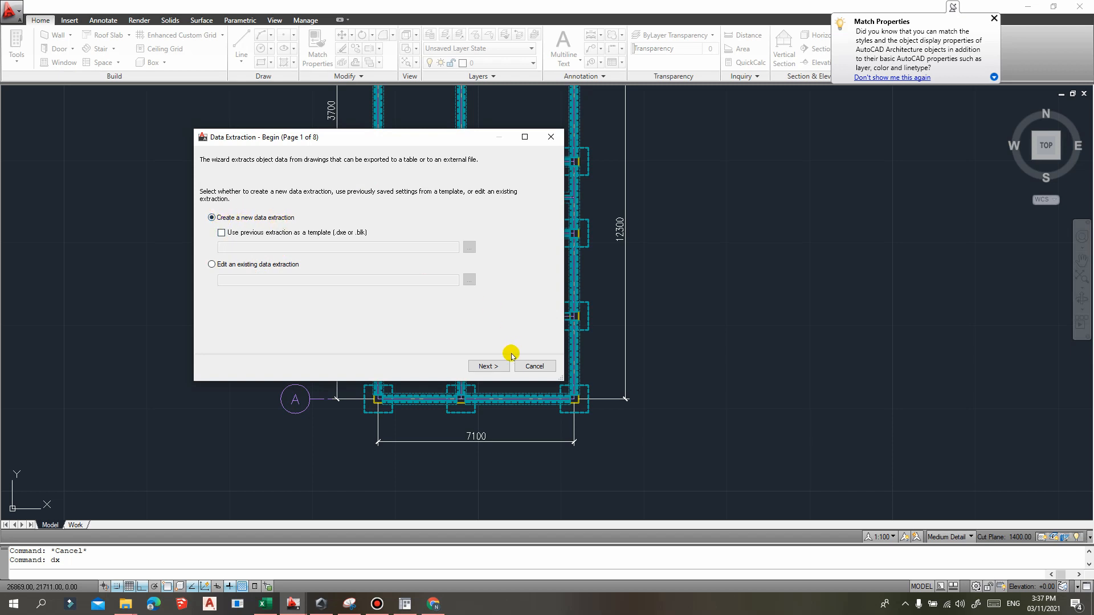
left_click(488, 367)
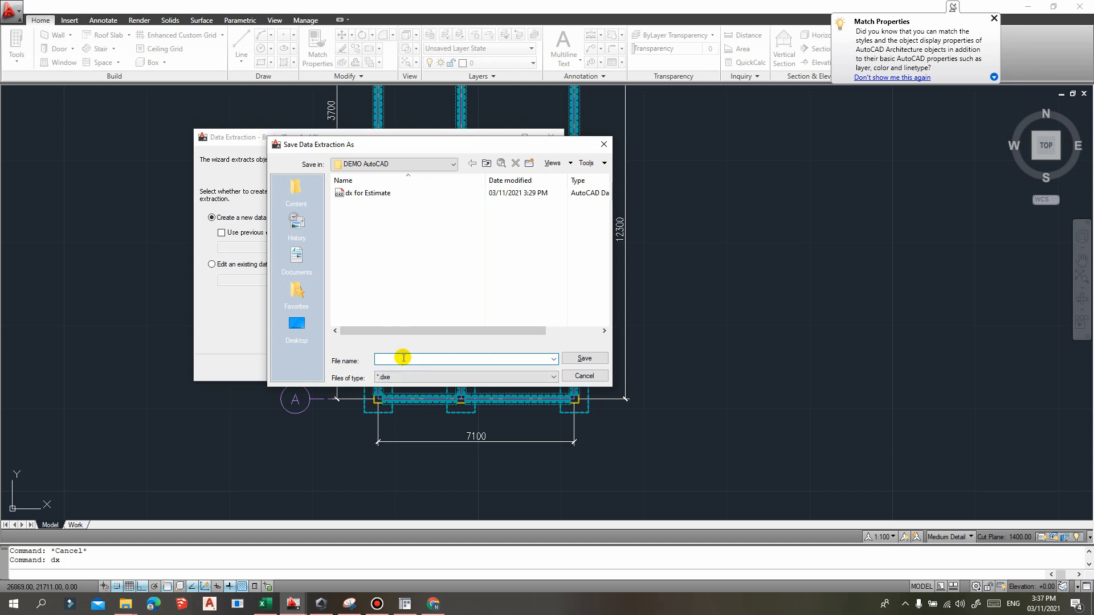
type("dx for esti")
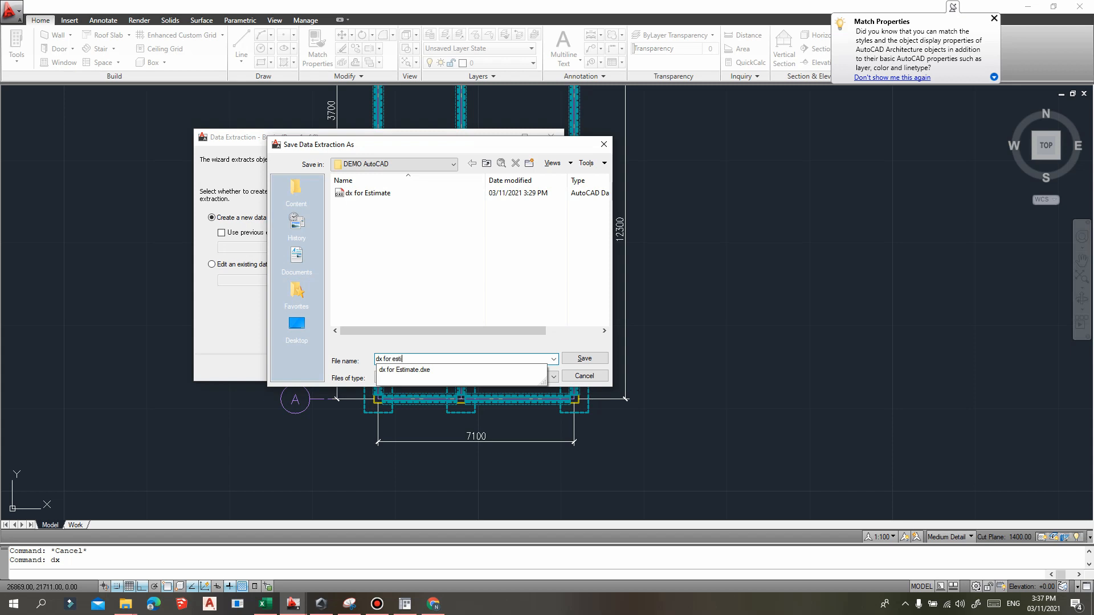
type("2")
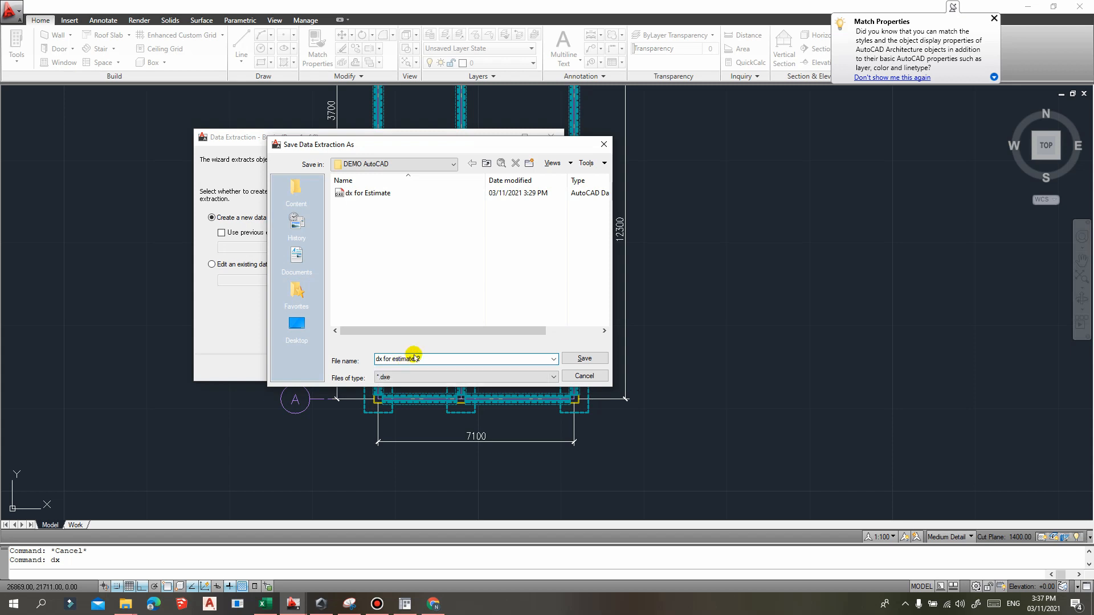
left_click(586, 358)
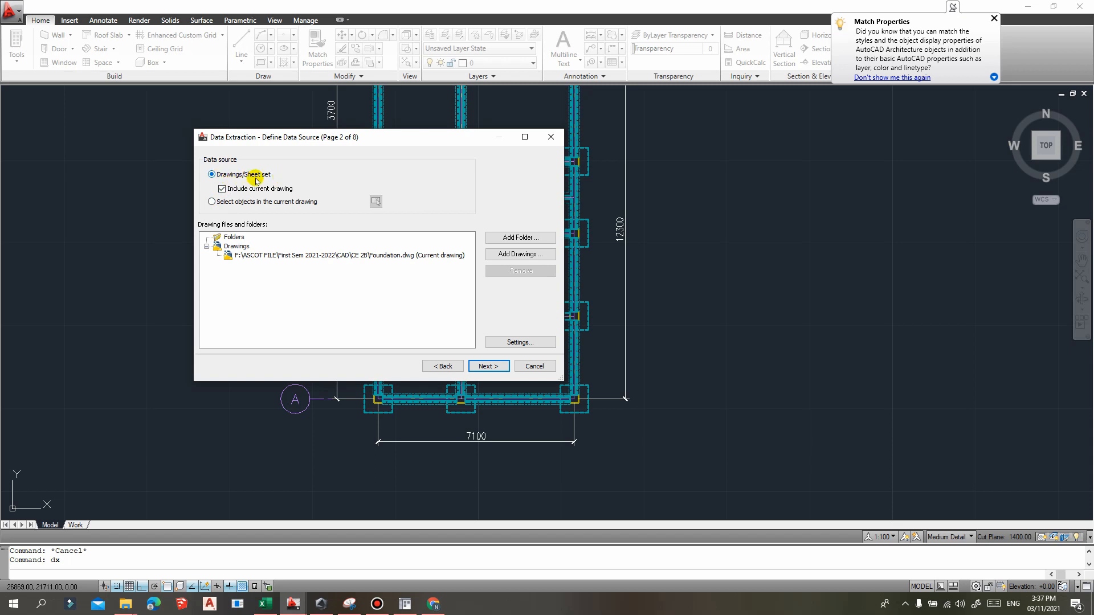
- Use objects selected in the current drawing as the data source, picking the whole foundation plan, and proceed to the object list
left_click(212, 203)
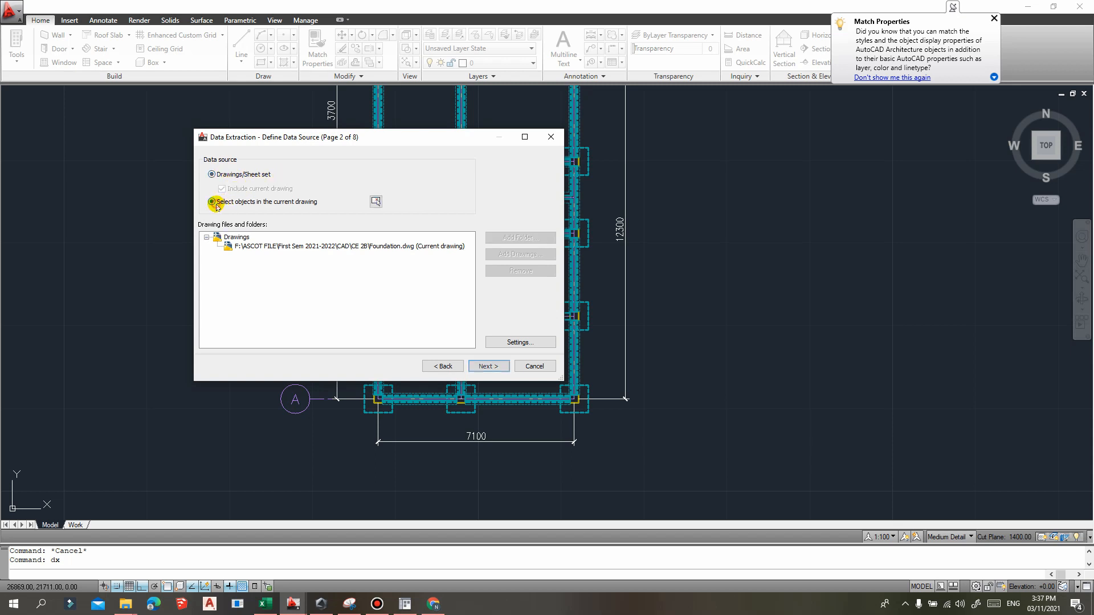
left_click(376, 202)
scroll(405, 192, "down", 3)
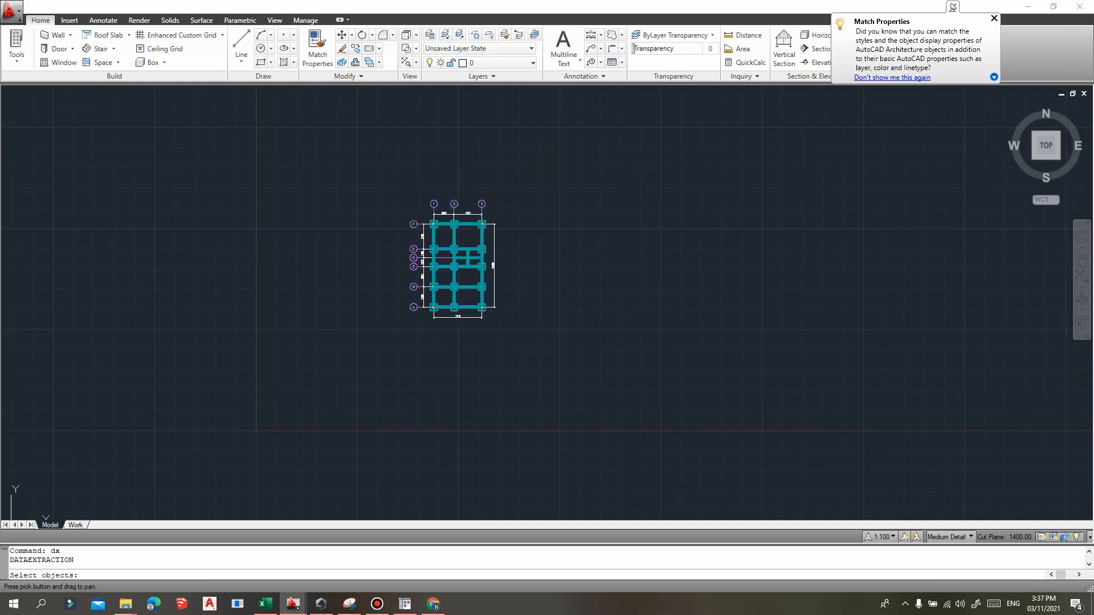
scroll(405, 192, "up", 1)
left_click(534, 389)
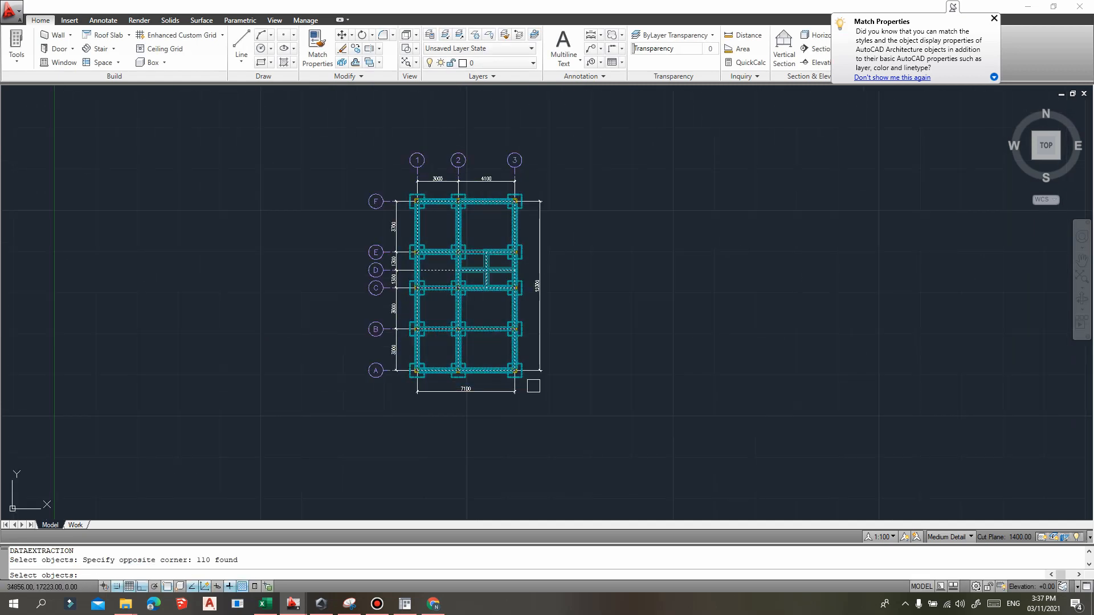
key("Return")
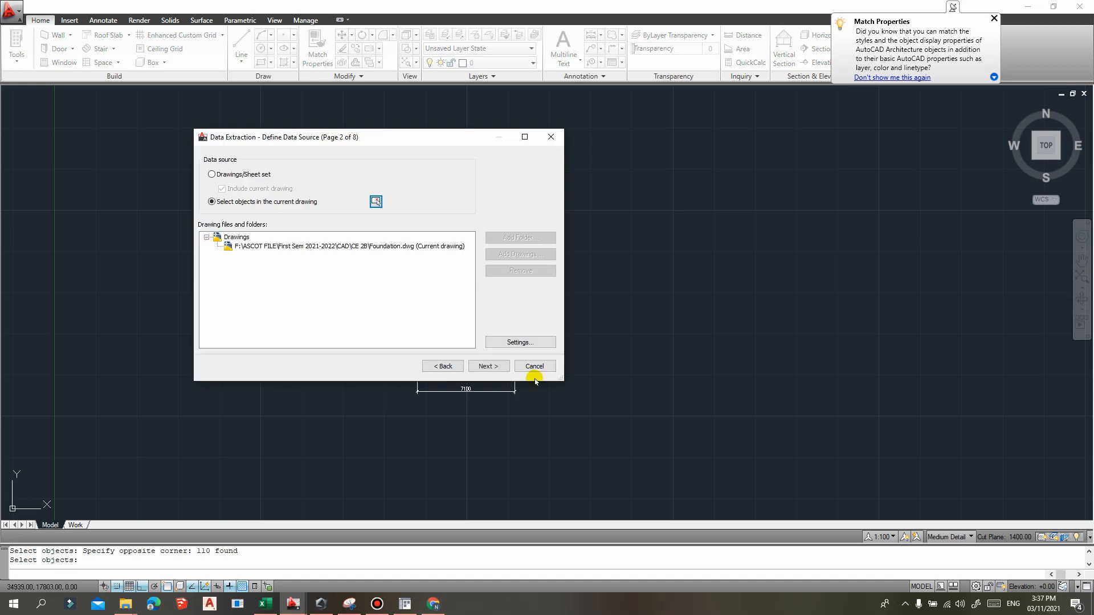
left_click(485, 366)
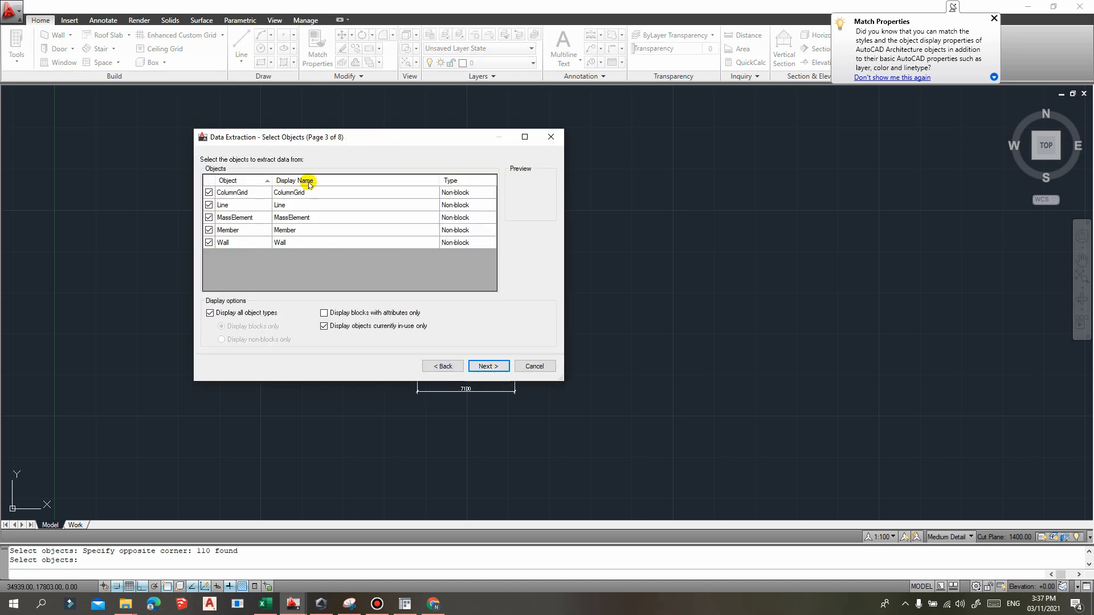
- Exclude ColumnGrid and Line from the extracted objects, keeping MassElement, Member and Wall, and continue to the properties
left_click(210, 193)
left_click(209, 205)
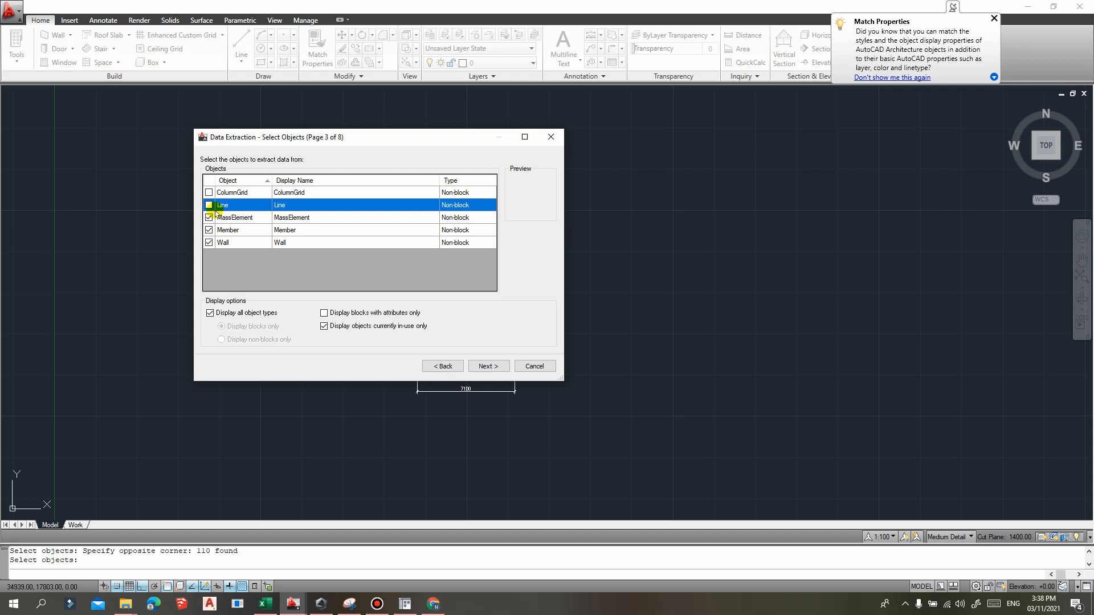
left_click(162, 245)
left_click(488, 367)
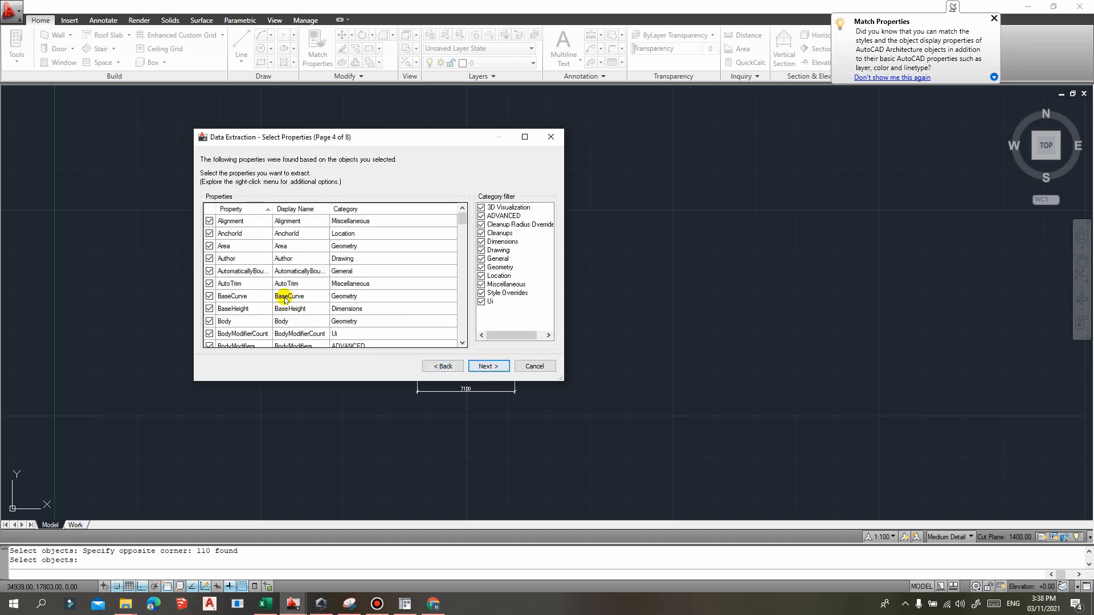
- Clear all properties selected for extraction and include only Depth
scroll(254, 296, "down", 20)
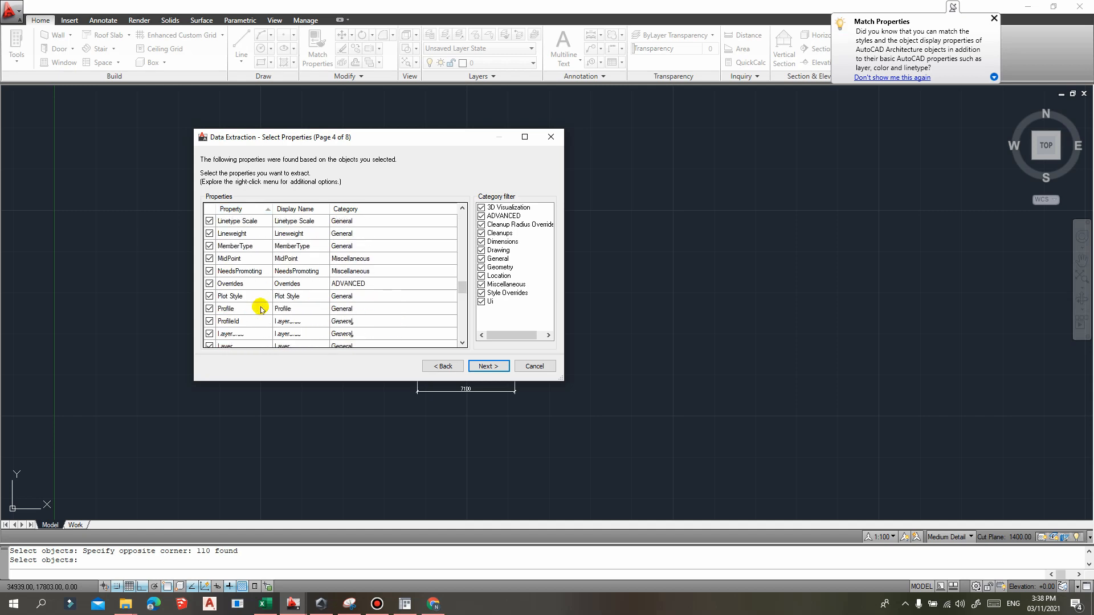
scroll(260, 308, "up", 20)
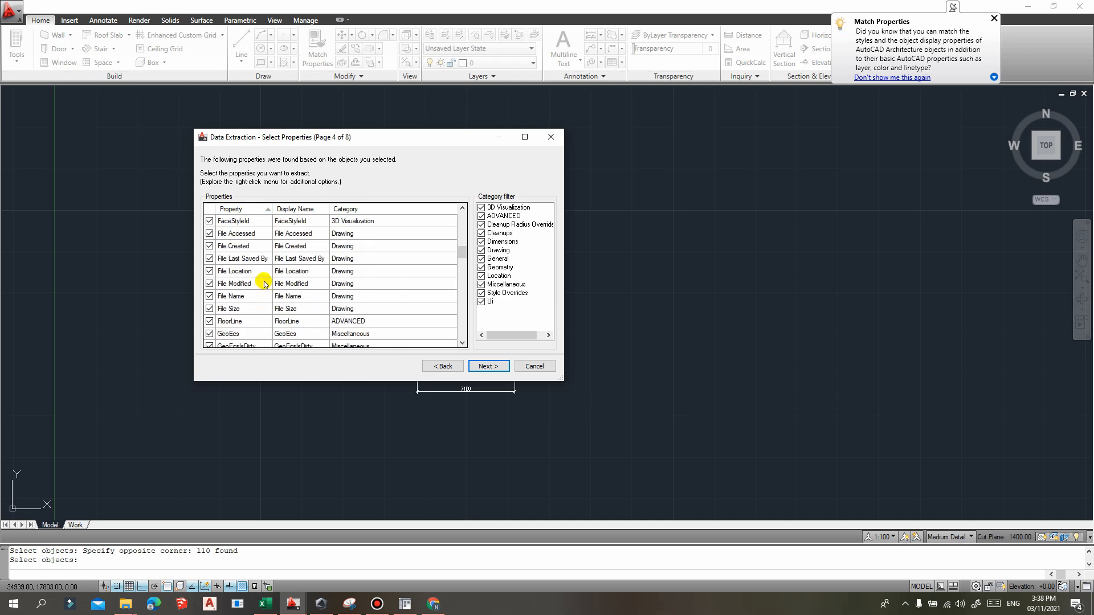
right_click(244, 224)
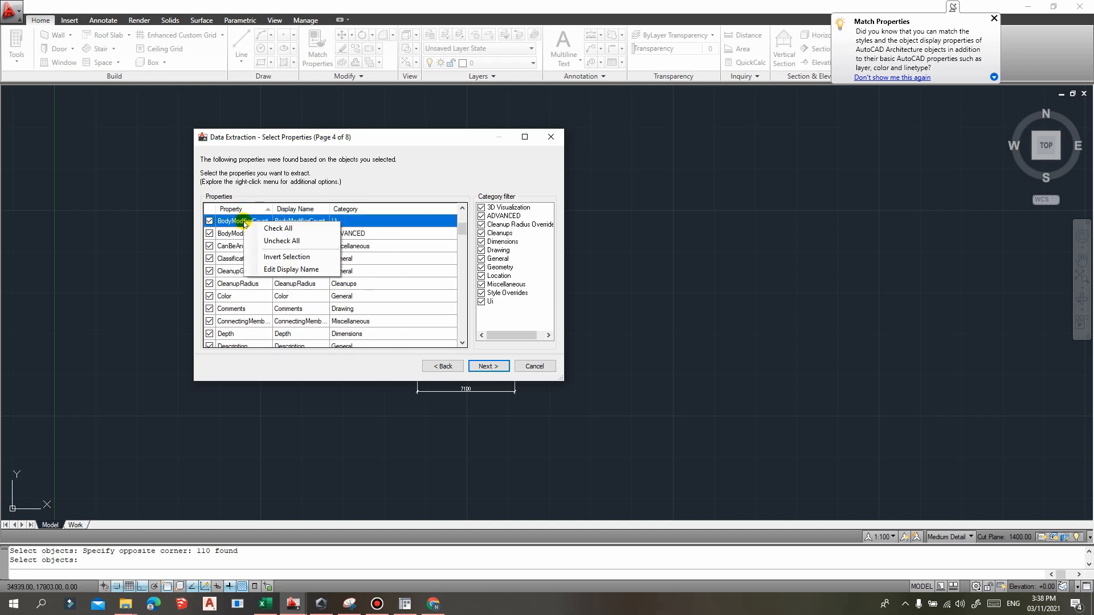
left_click(275, 242)
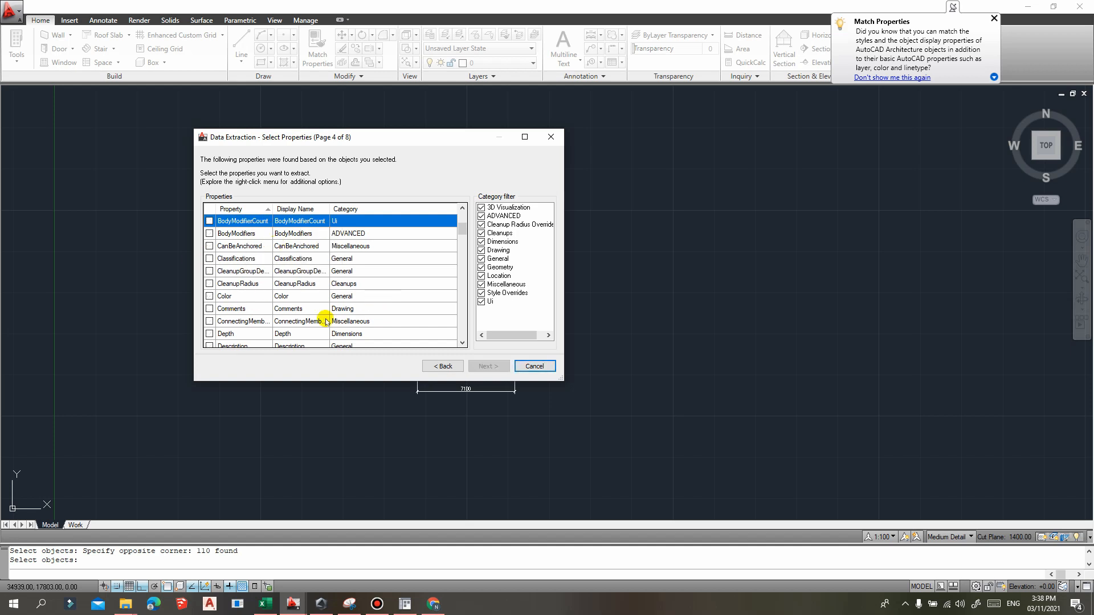
left_click(210, 334)
- Include the Height and Length dimension properties in the extraction
scroll(228, 300, "down", 3)
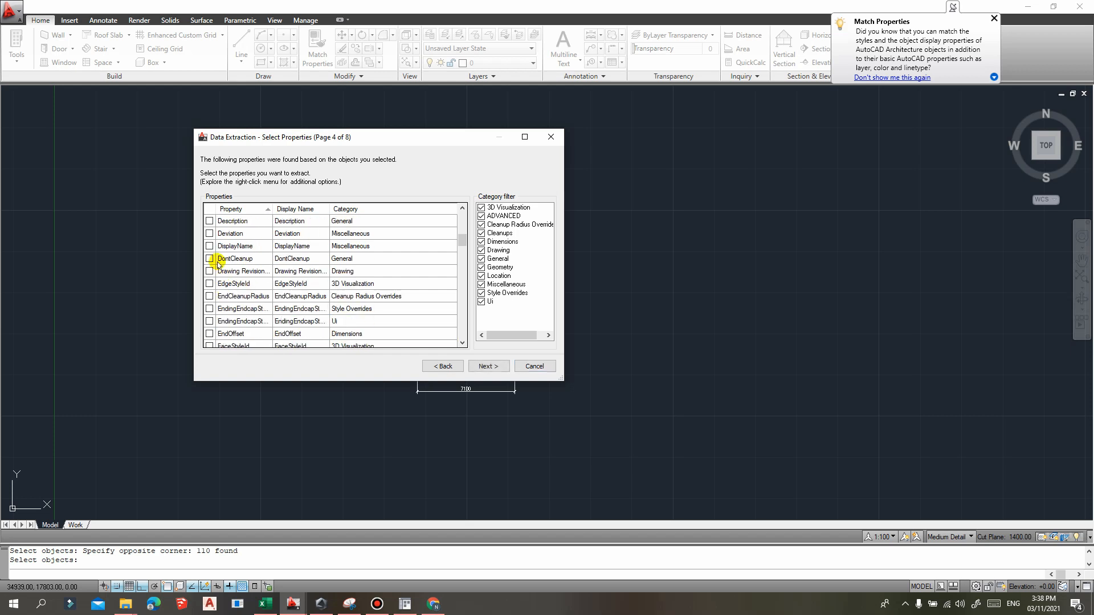
scroll(217, 294, "down", 3)
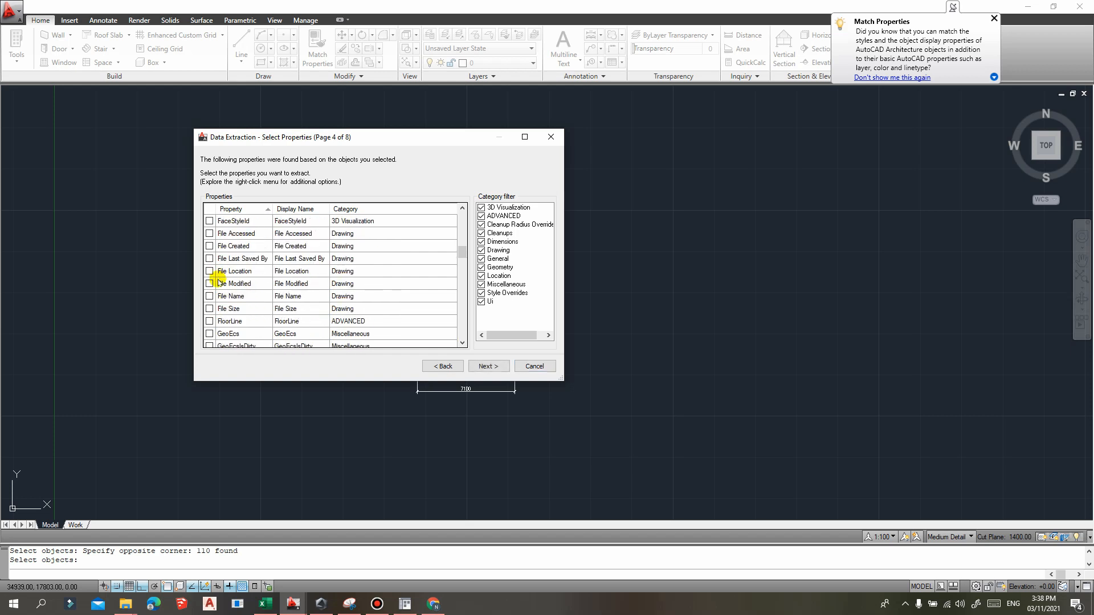
scroll(218, 281, "down", 2)
scroll(218, 263, "down", 2)
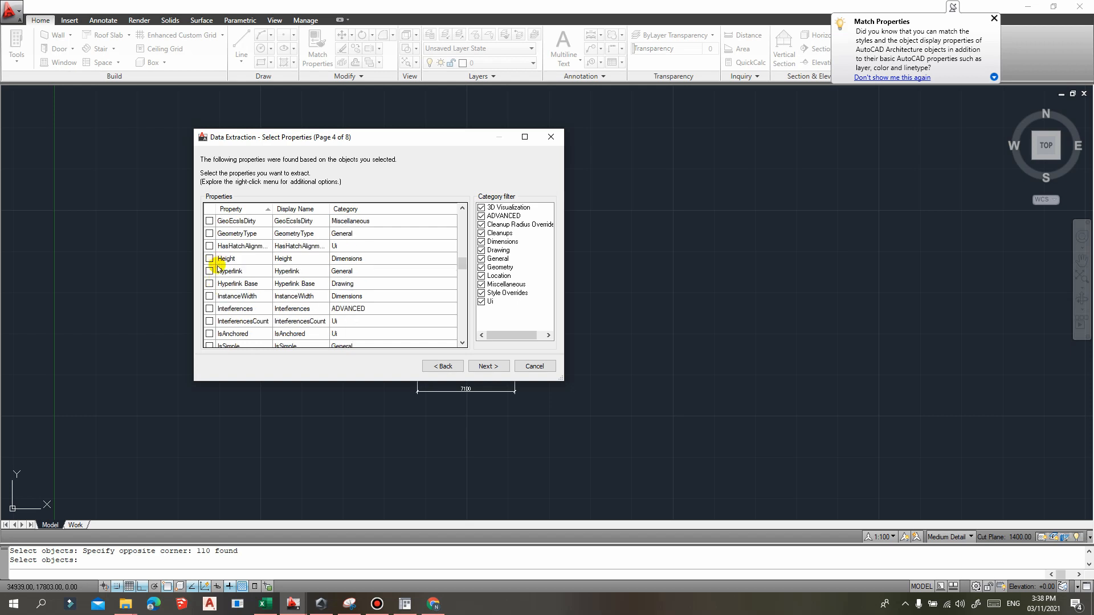
left_click(210, 259)
scroll(222, 272, "down", 4)
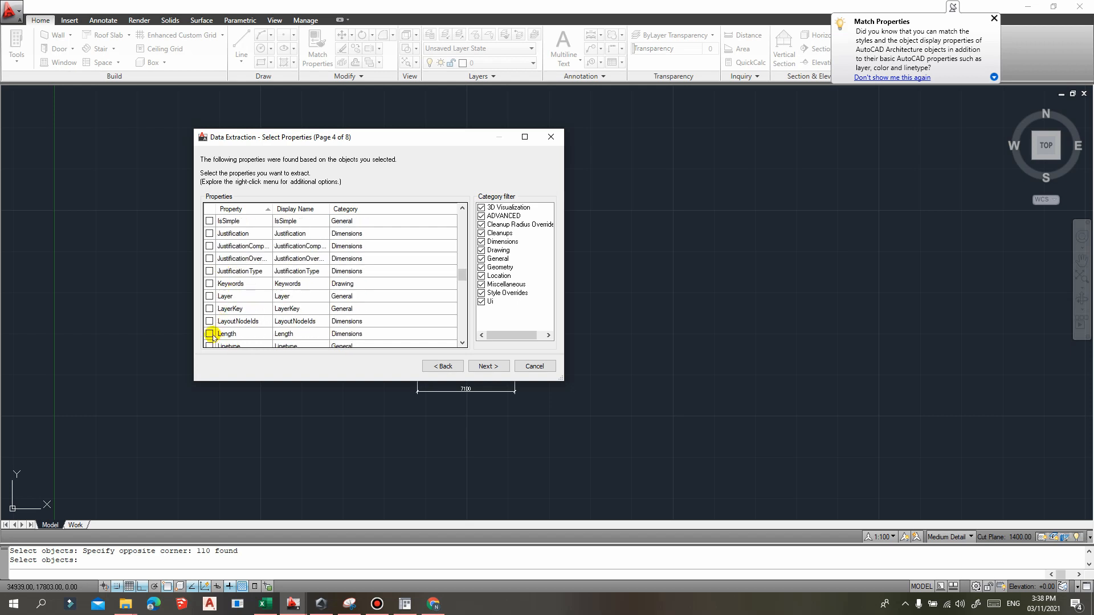
left_click(210, 334)
- Include the Layer property in the extraction
scroll(233, 308, "down", 2)
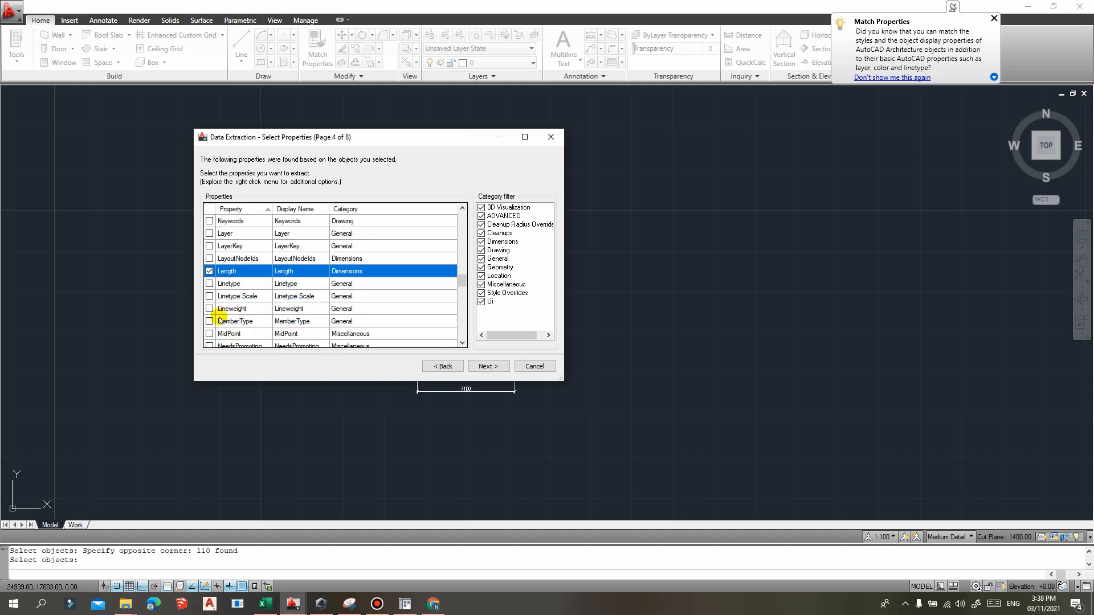
scroll(228, 315, "down", 6)
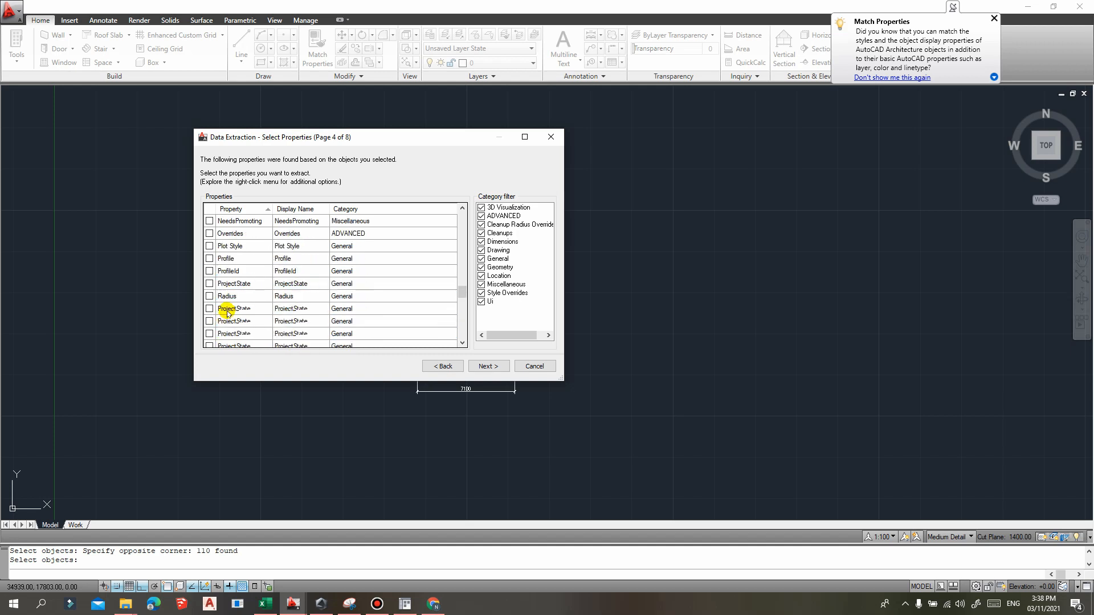
scroll(234, 313, "down", 8)
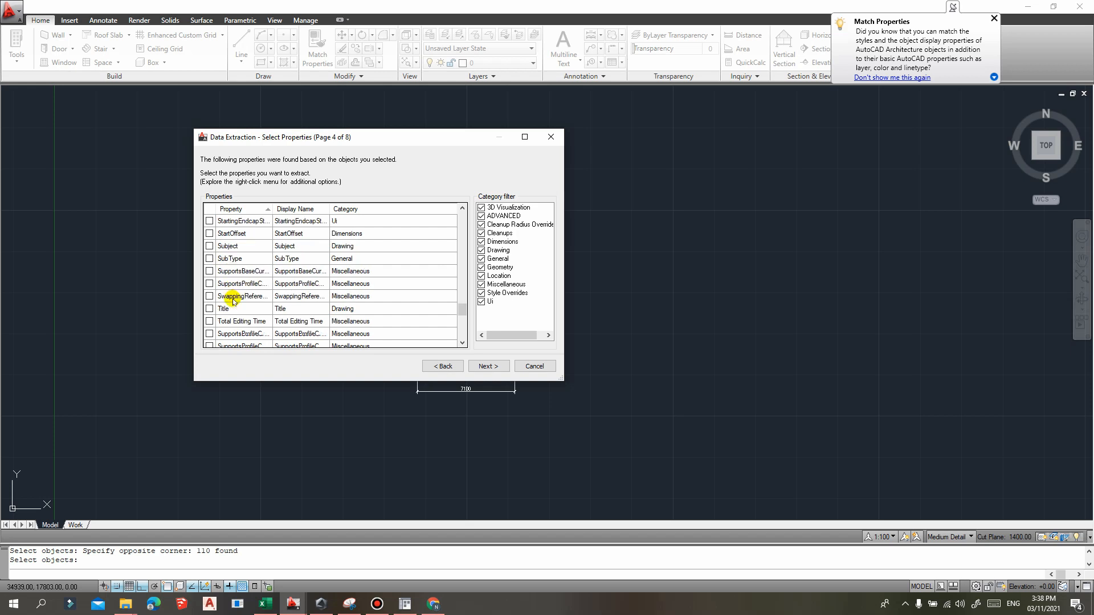
scroll(236, 311, "up", 10)
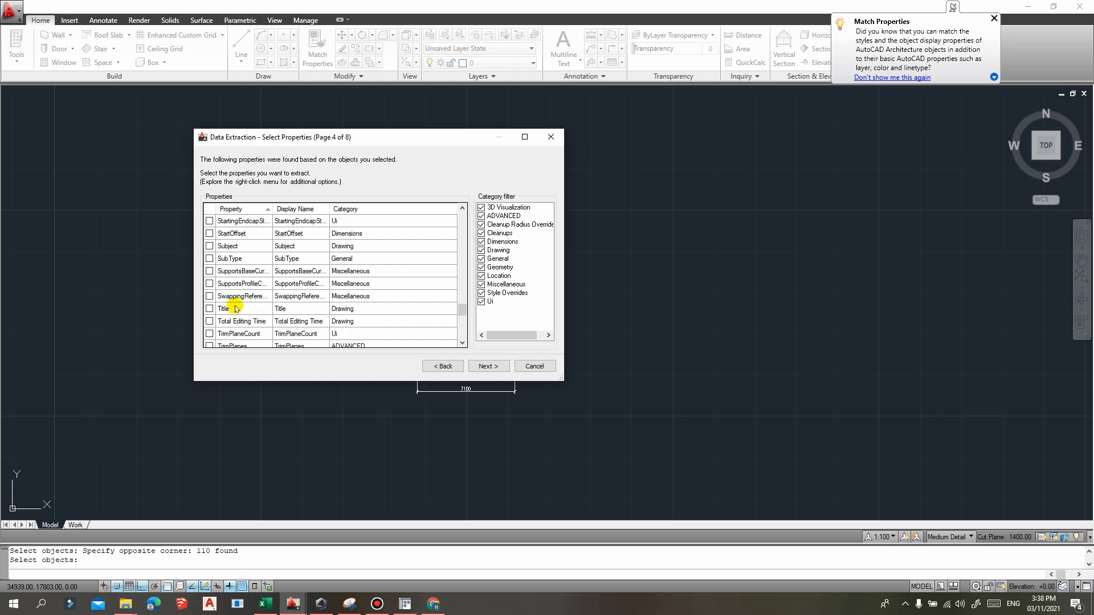
scroll(234, 302, "up", 2)
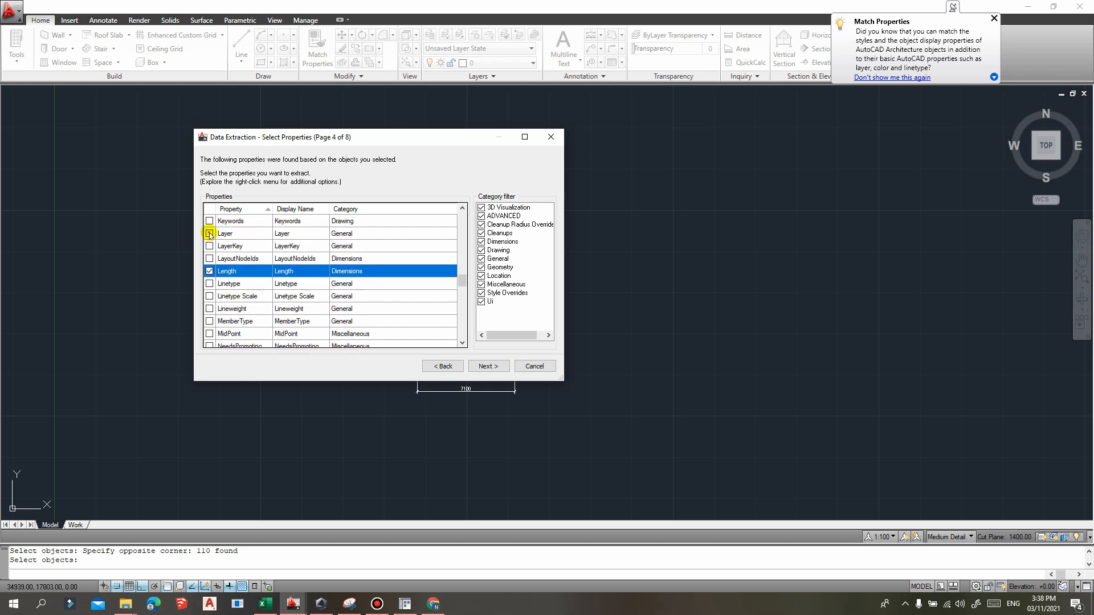
- Include the Volume and Width properties in the extraction and proceed to refining the data
scroll(244, 273, "down", 4)
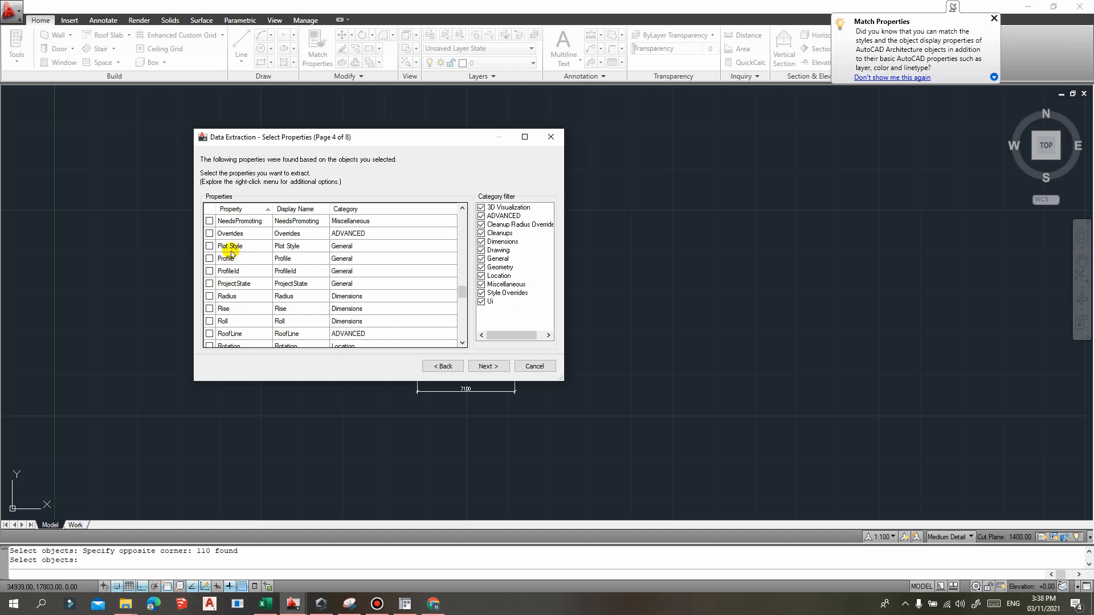
scroll(234, 319, "down", 2)
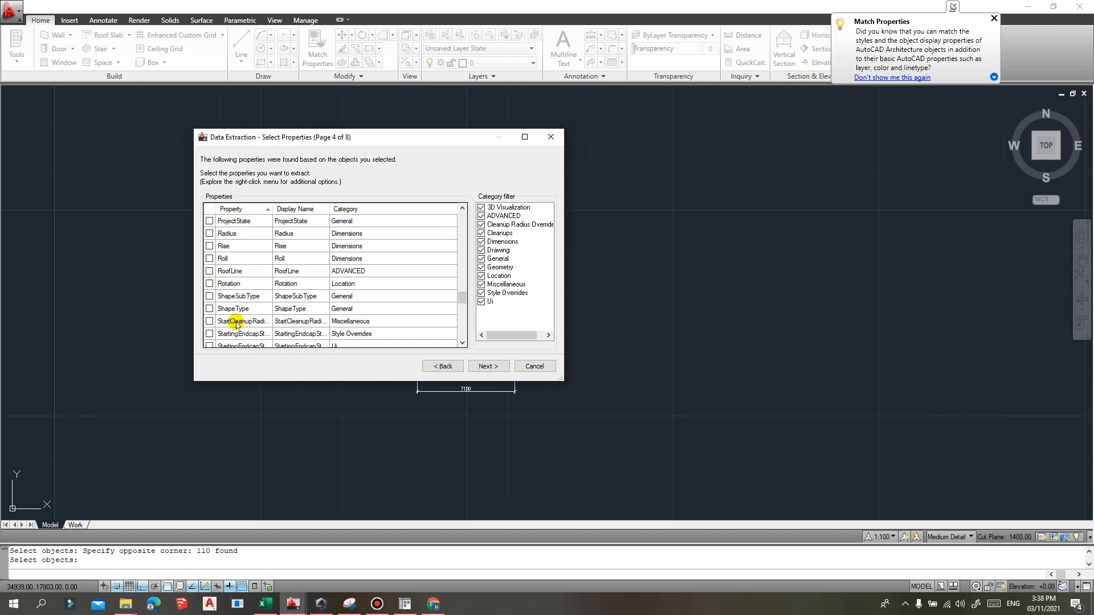
scroll(237, 293, "down", 7)
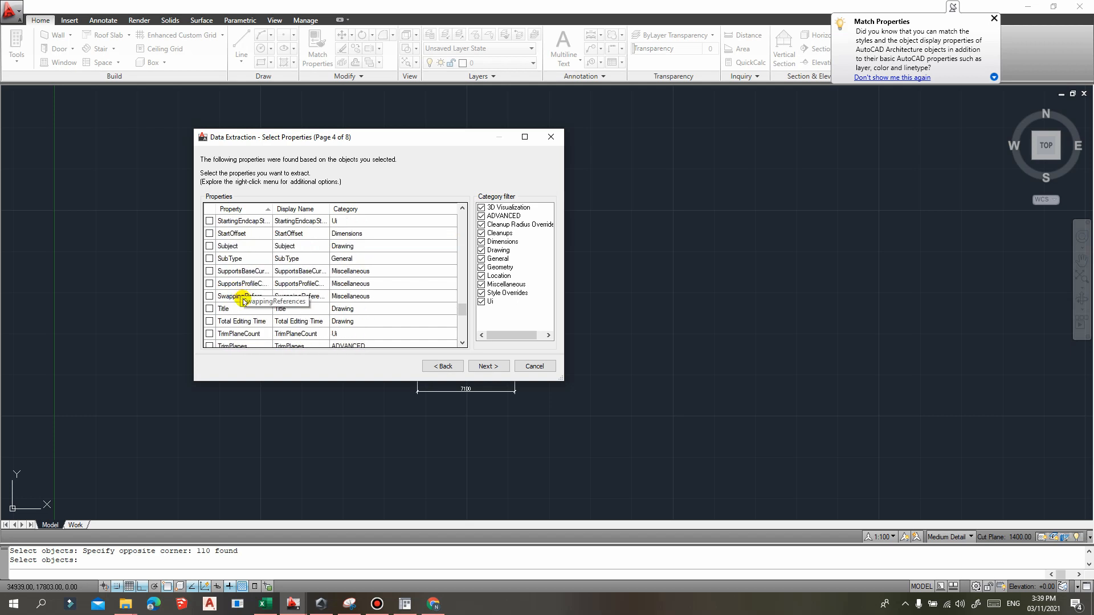
left_click(209, 334)
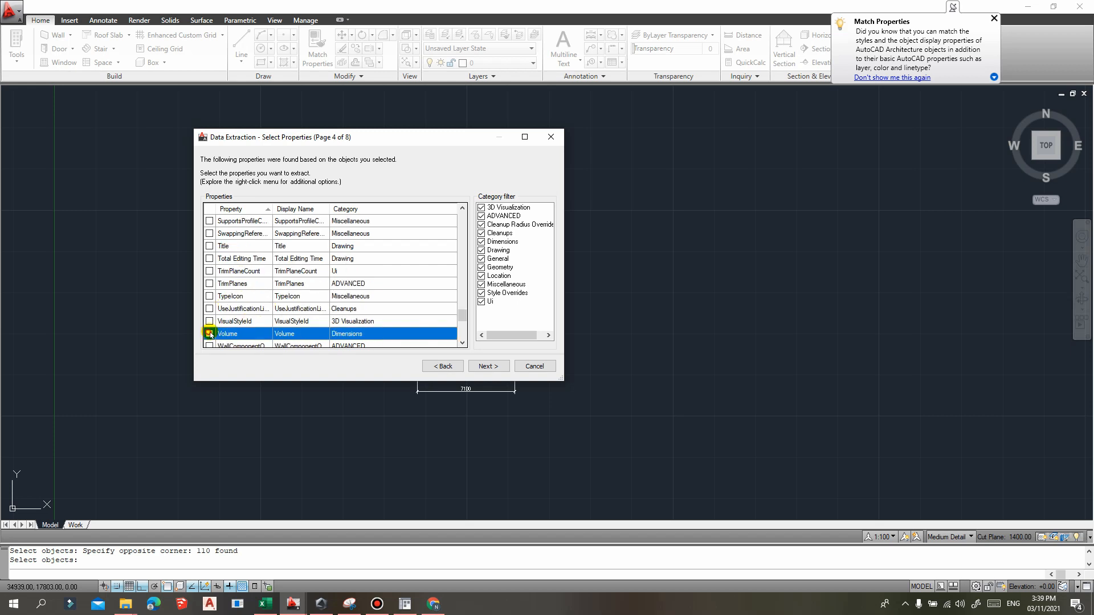
scroll(235, 273, "down", 4)
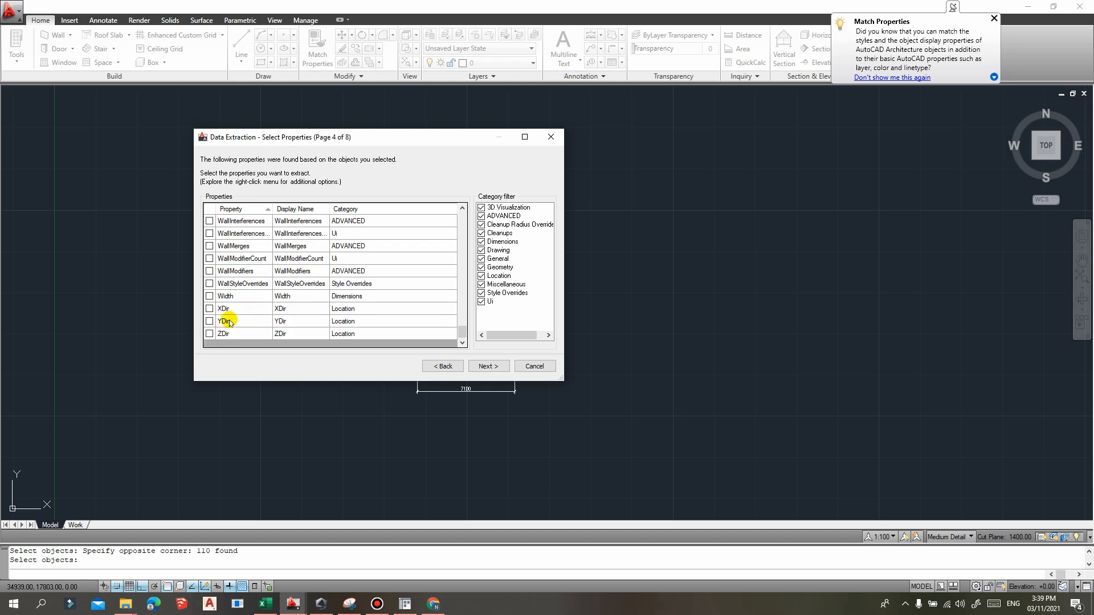
left_click(209, 297)
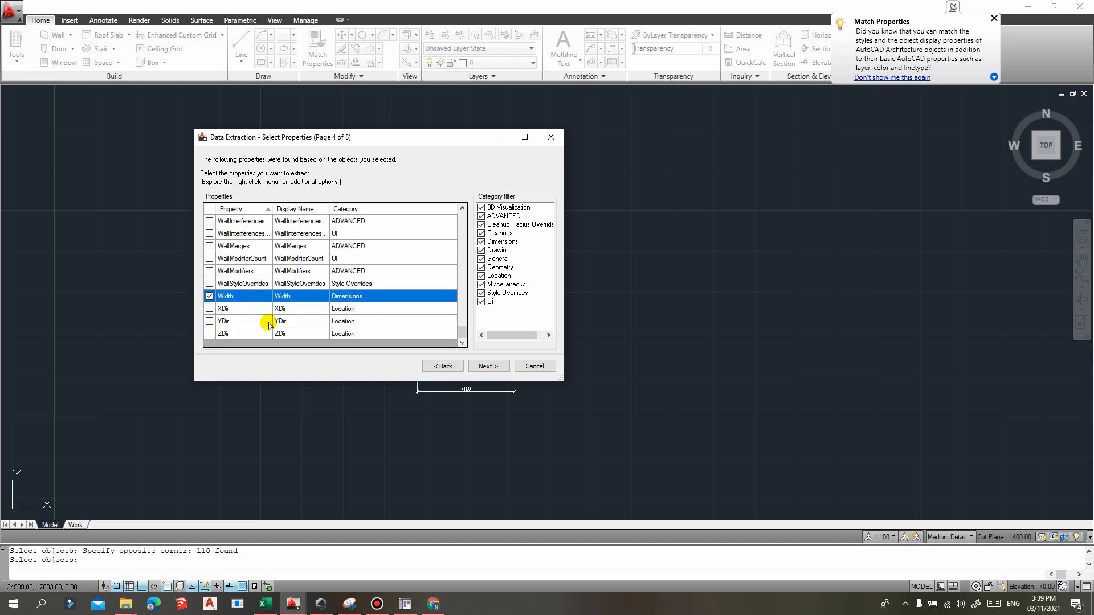
left_click(489, 367)
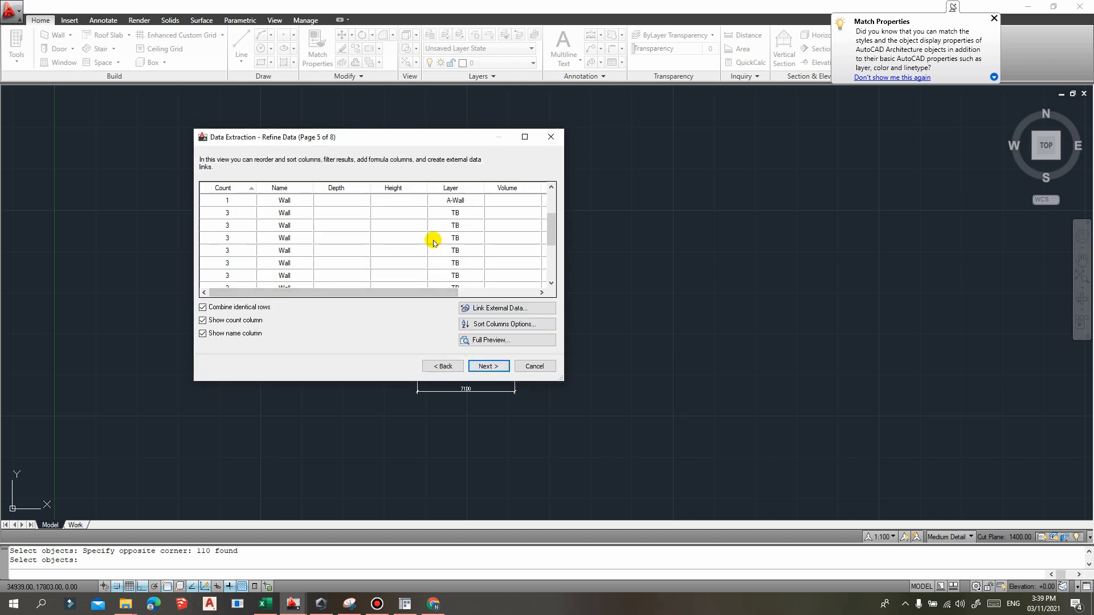
- Examine the extracted rows and their Depth, Height, Layer, Volume, Width and Length columns in the refine data table
scroll(427, 245, "down", 3)
scroll(399, 251, "up", 5)
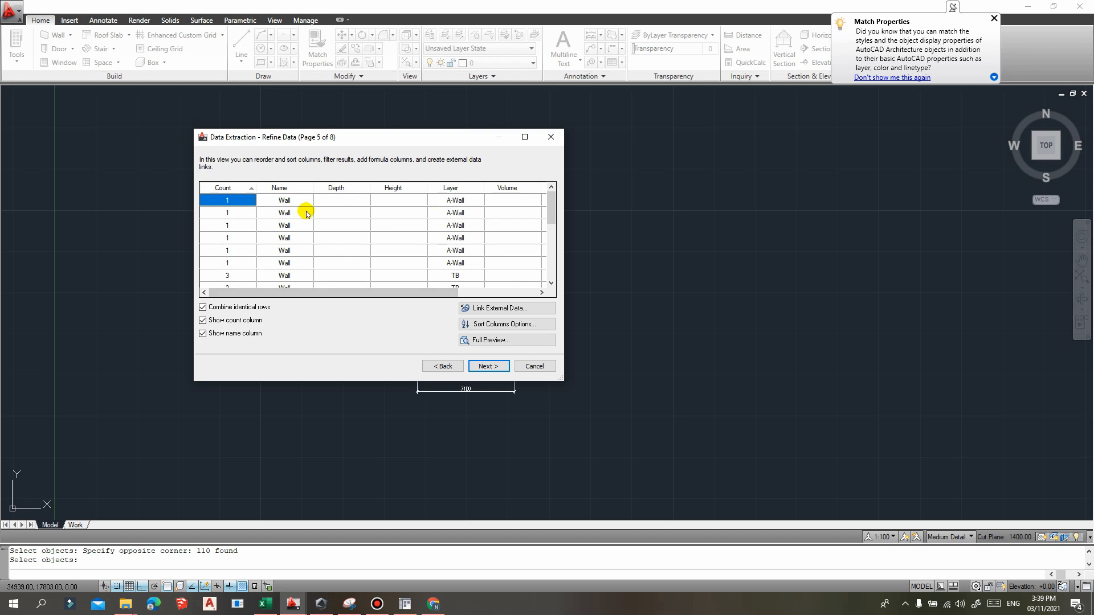
scroll(307, 214, "down", 3)
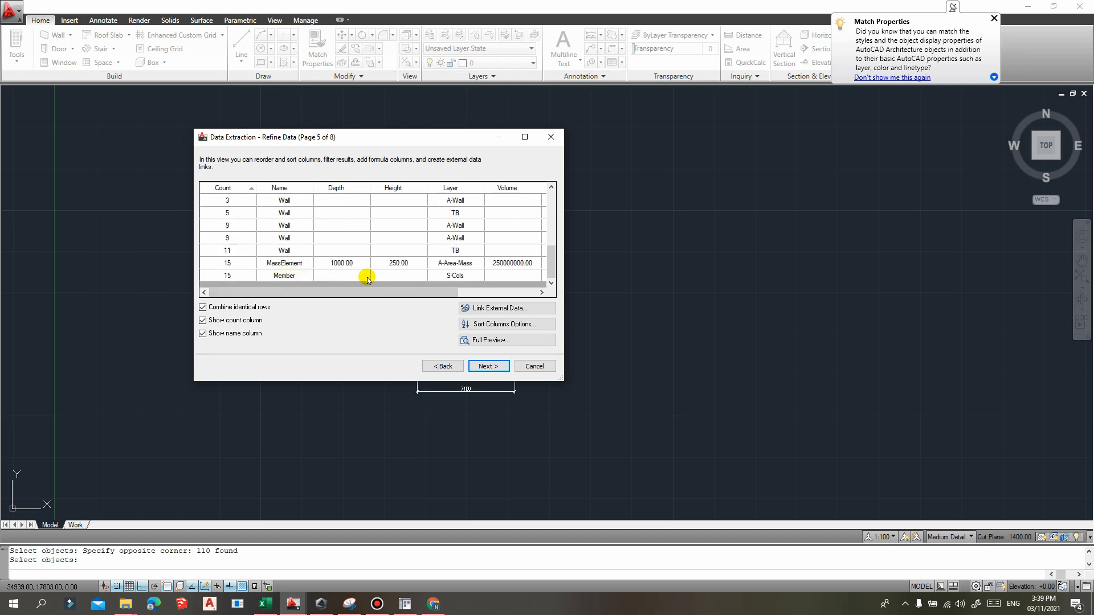
scroll(422, 276, "up", 5)
left_click_drag(411, 292, 490, 293)
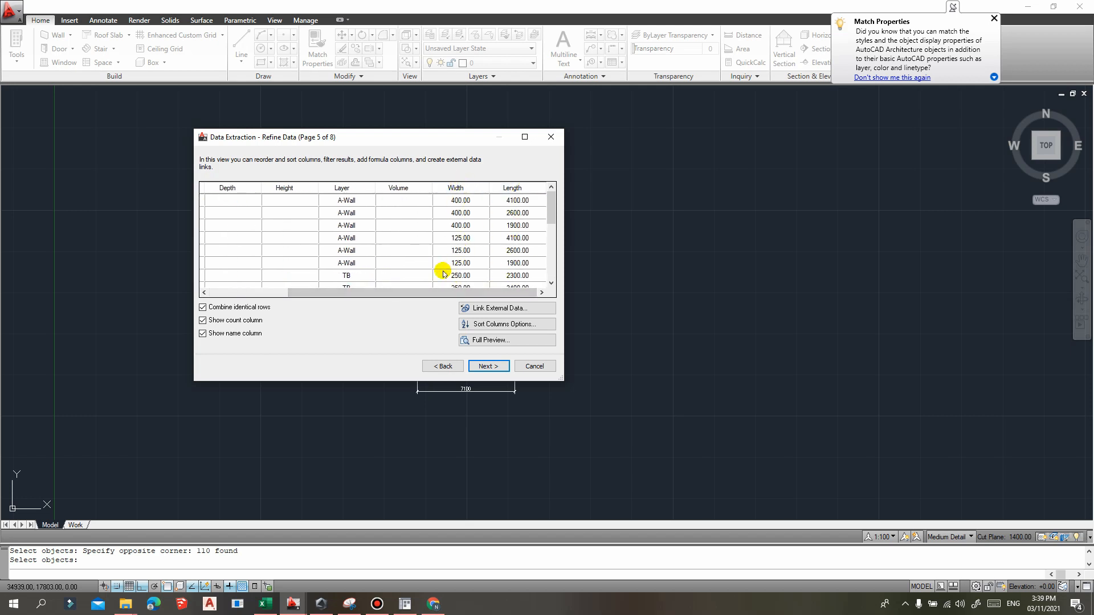
mouse_move(413, 298)
left_mouse_down()
mouse_move(315, 297)
mouse_move(434, 298)
left_mouse_up()
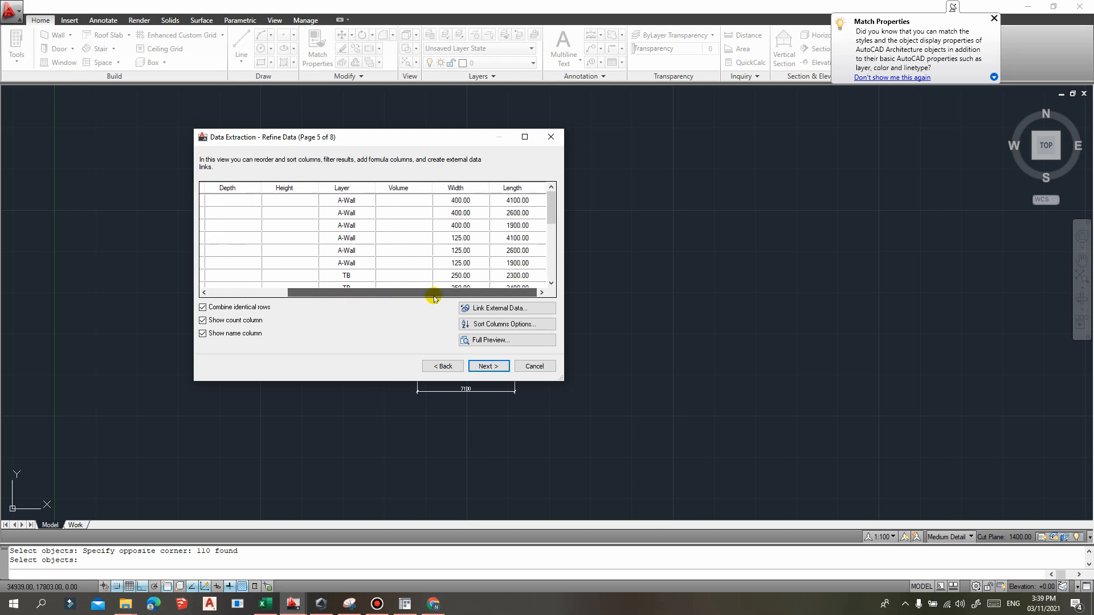
- Return to the property selection, include the BaseHeight dimension property, and check its column in the refined data
left_click(442, 367)
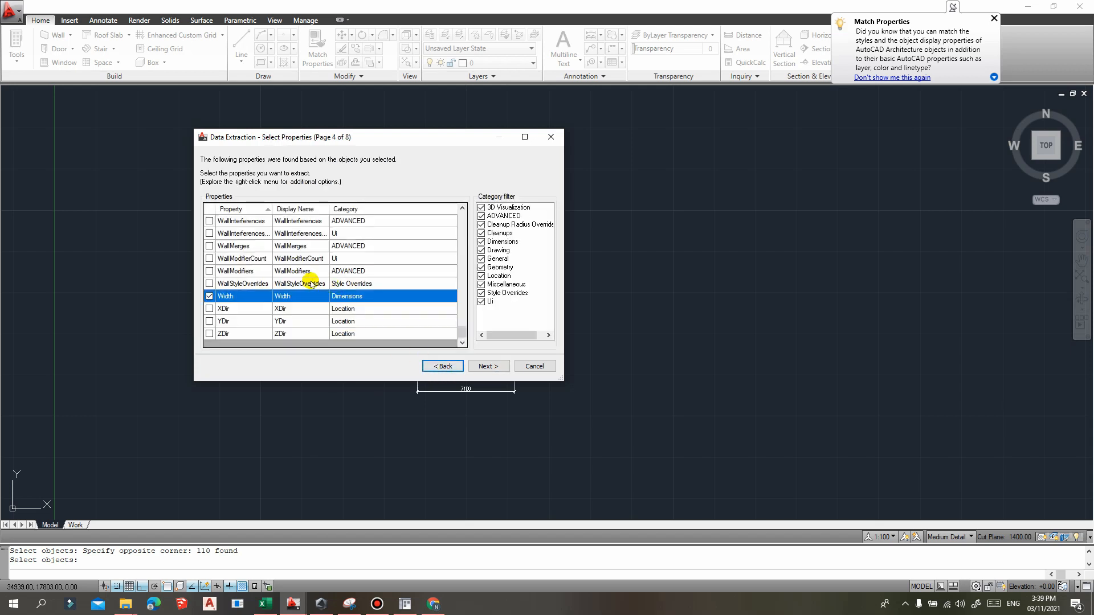
scroll(256, 270, "down", 5)
scroll(256, 267, "up", 15)
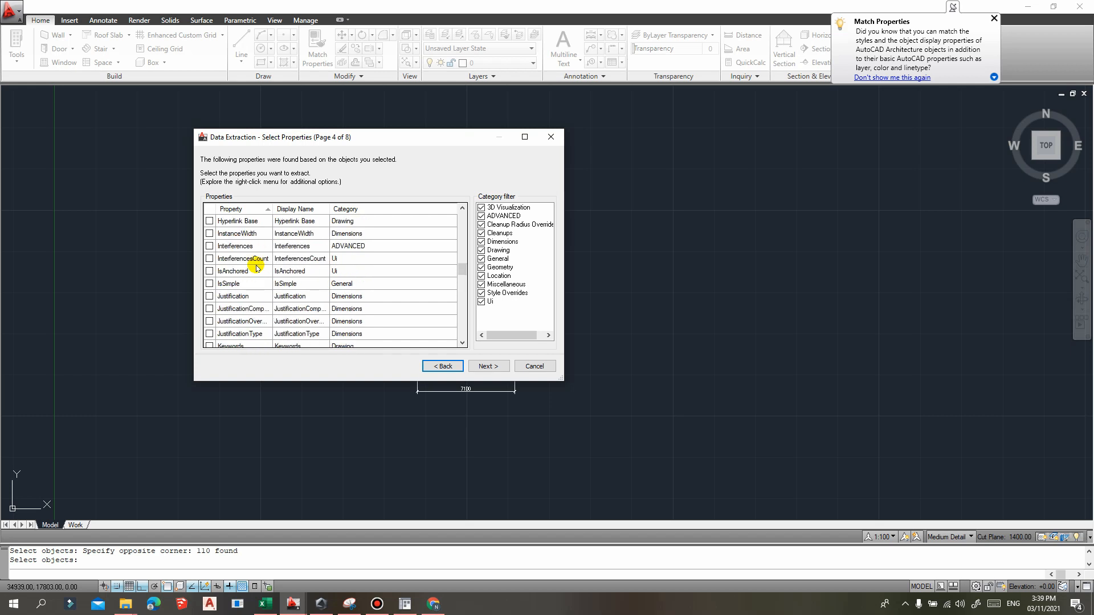
scroll(237, 267, "up", 10)
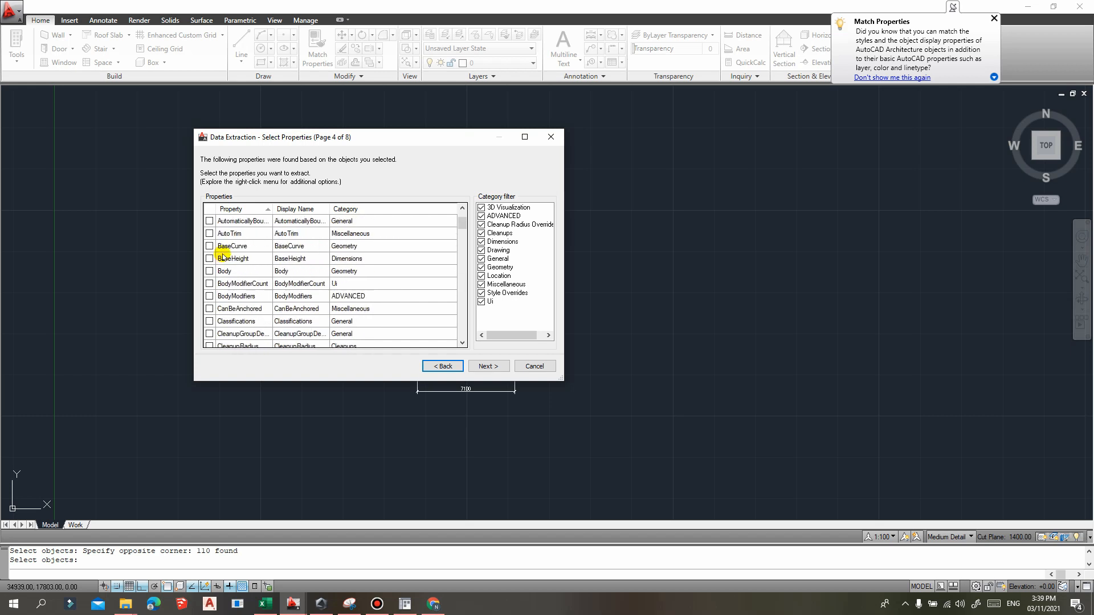
left_click(210, 258)
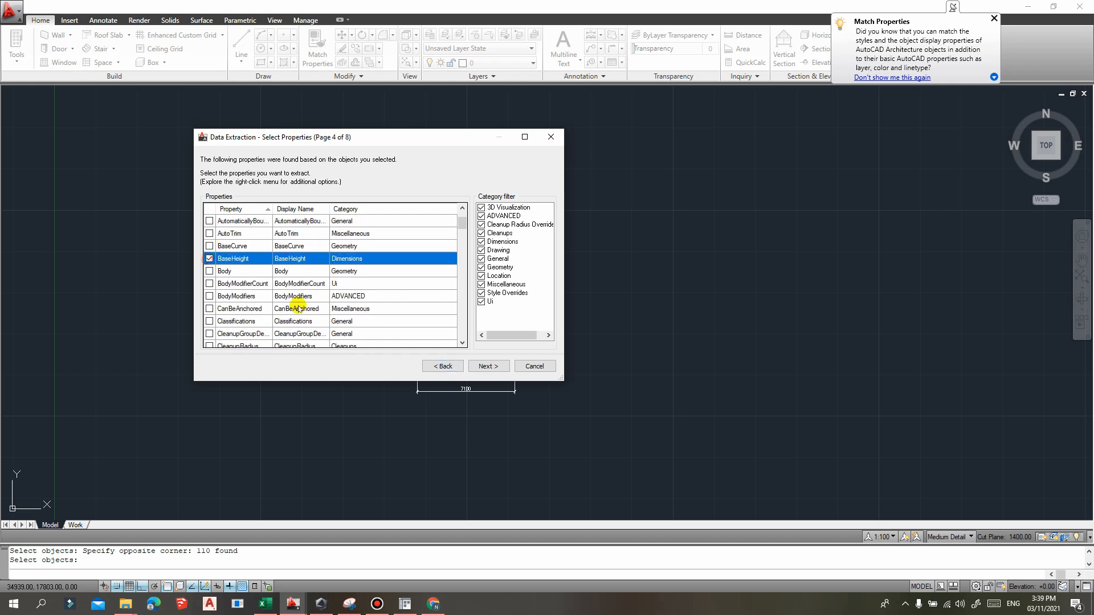
left_click(488, 366)
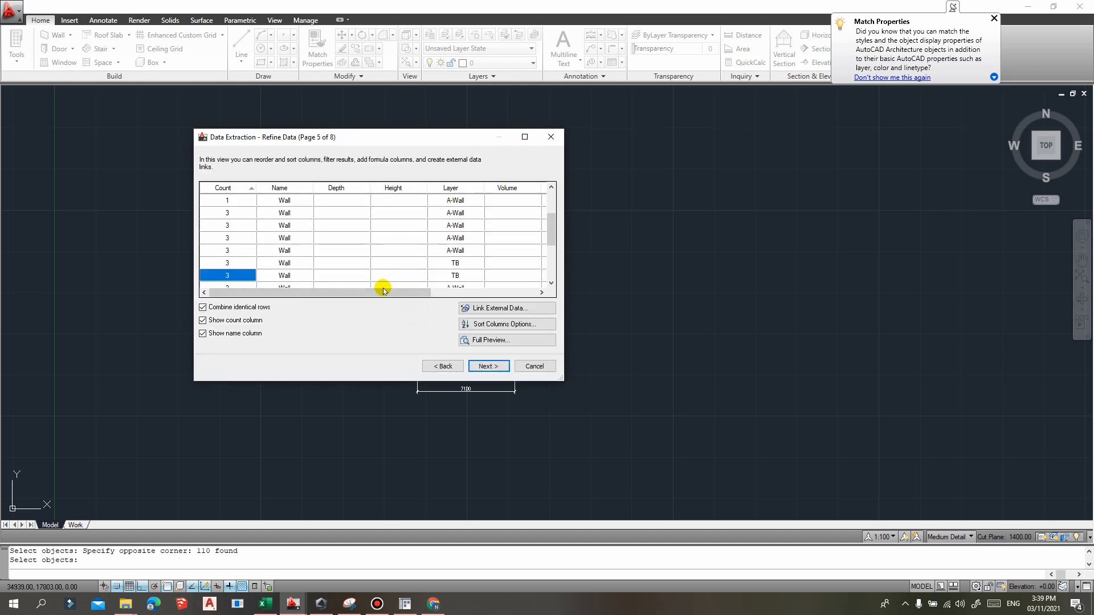
left_click_drag(383, 292, 484, 297)
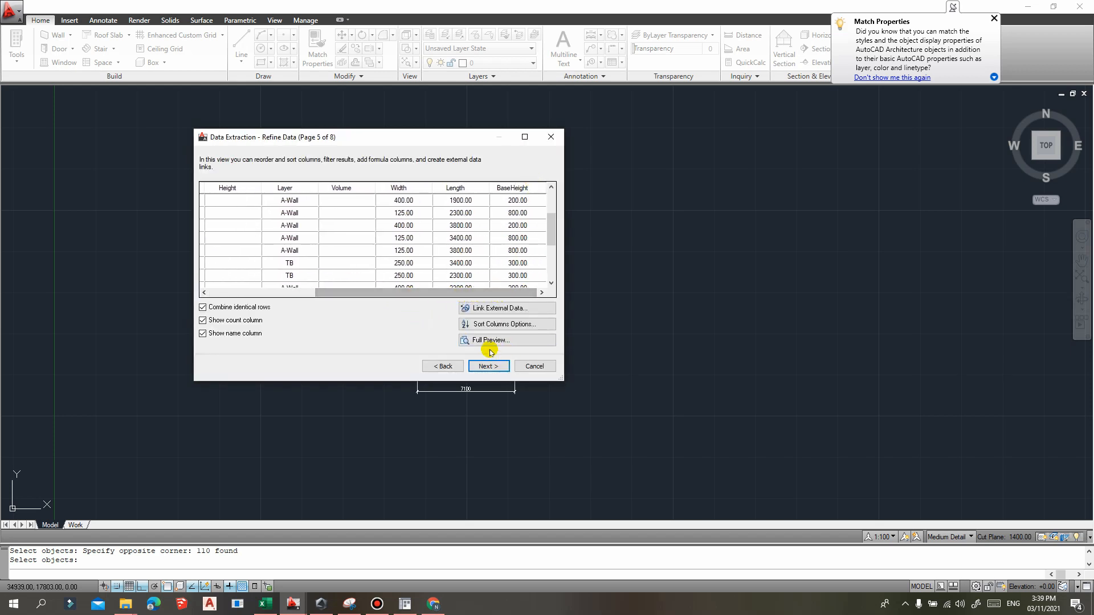
- Proceed to the output options, enable output to an external file, and choose the folder for the .xls file
left_click(488, 367)
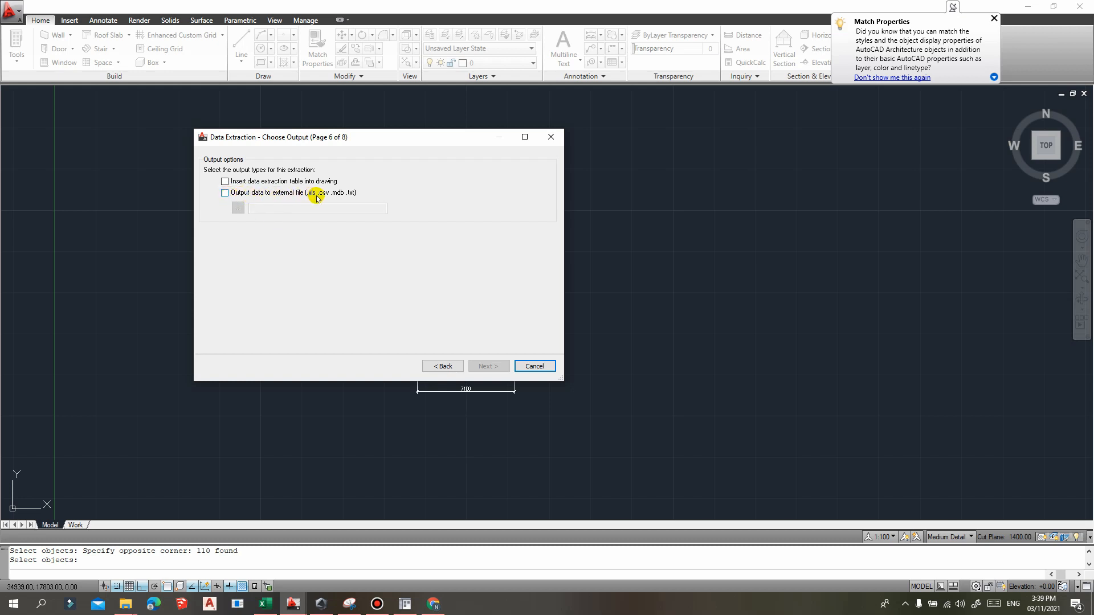
left_click(225, 194)
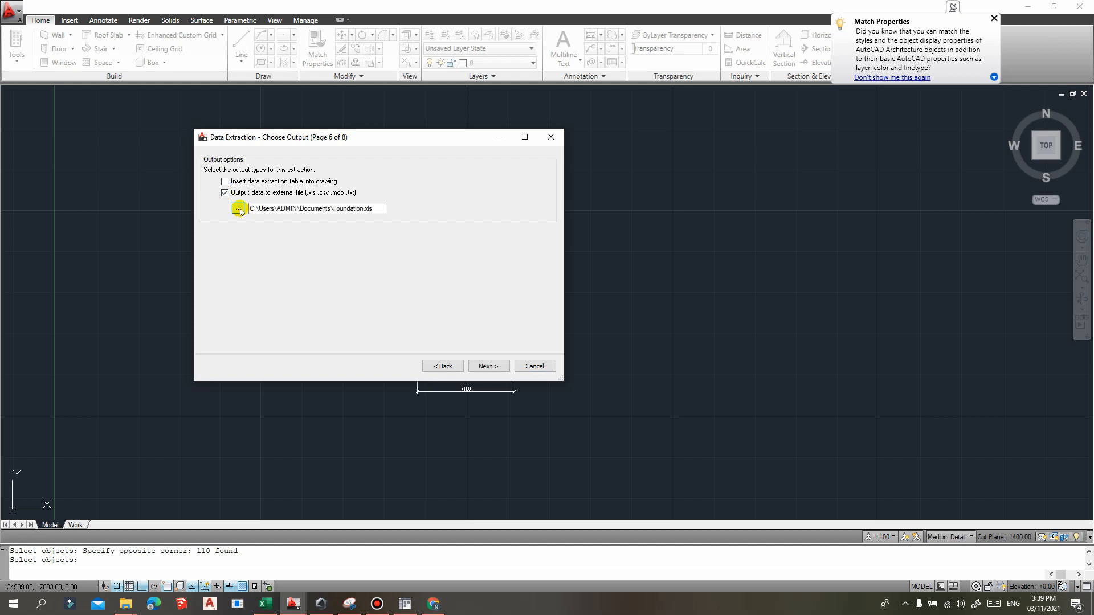
left_click(238, 209)
left_click(374, 140)
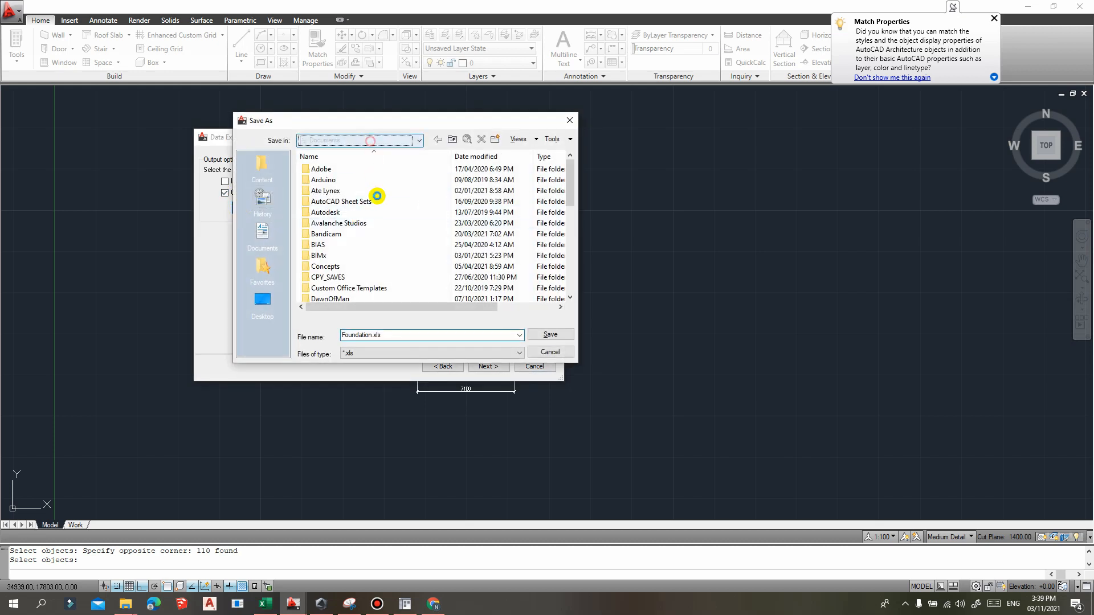
left_click(369, 253)
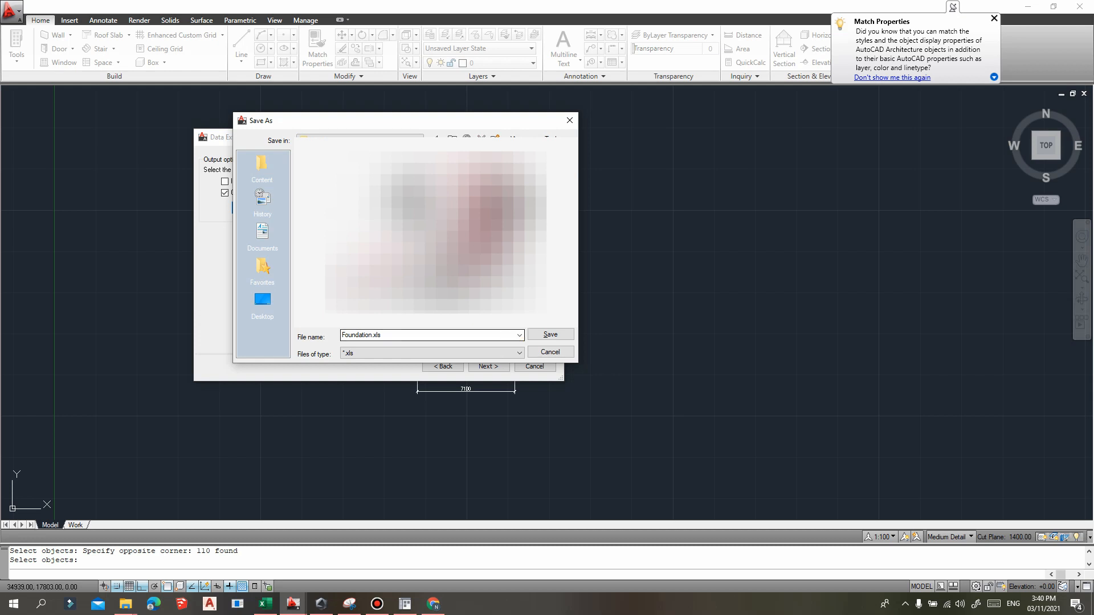
- Close the open Excel workbook without saving its changes
left_click(268, 603)
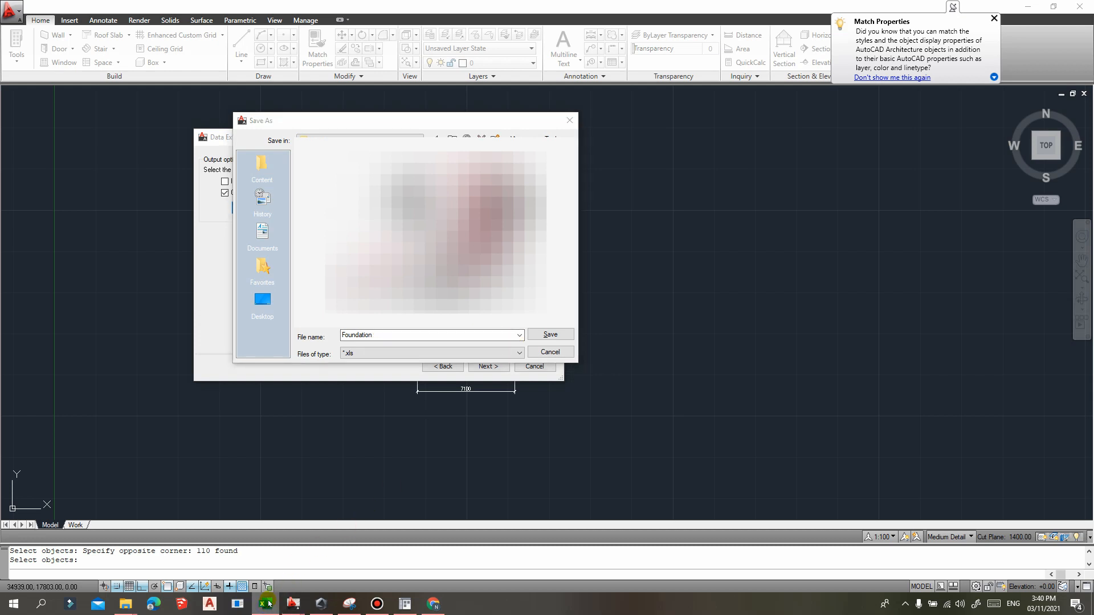
right_click(268, 605)
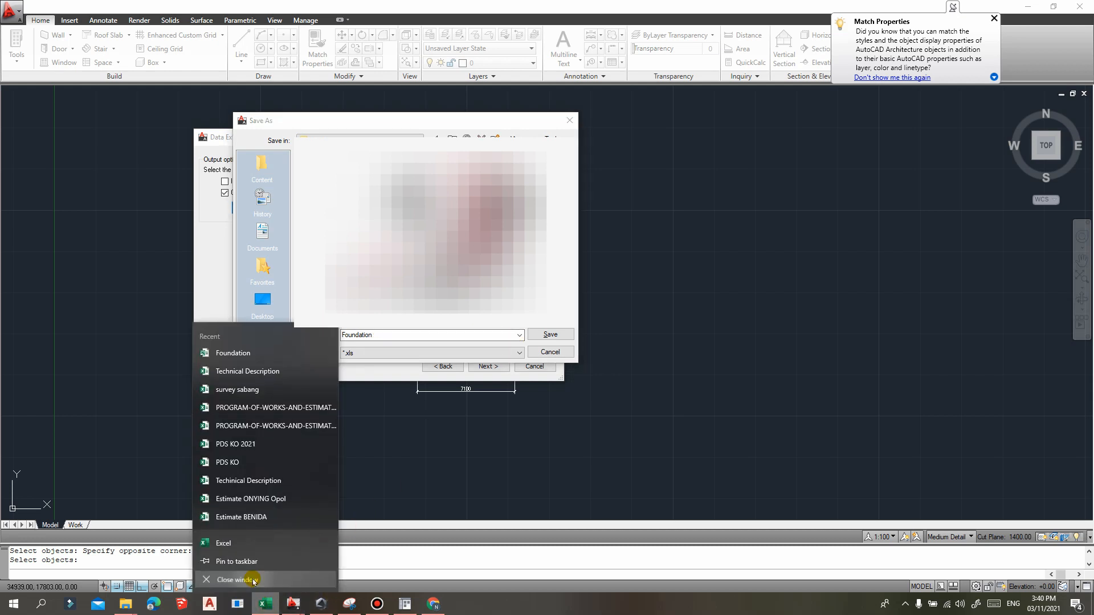
left_click(429, 460)
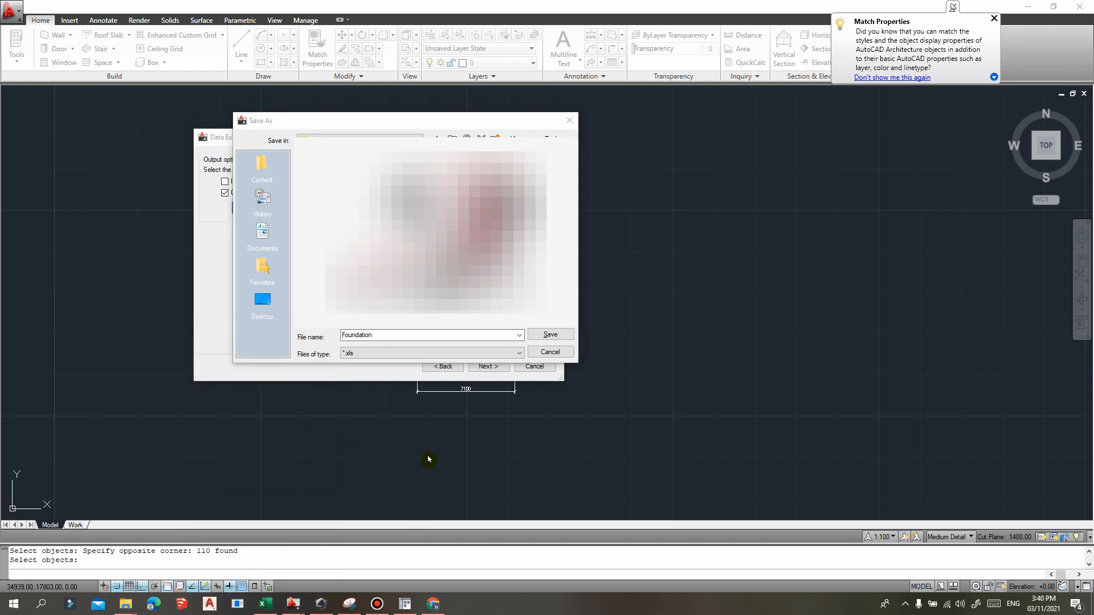
right_click(269, 605)
left_click(238, 580)
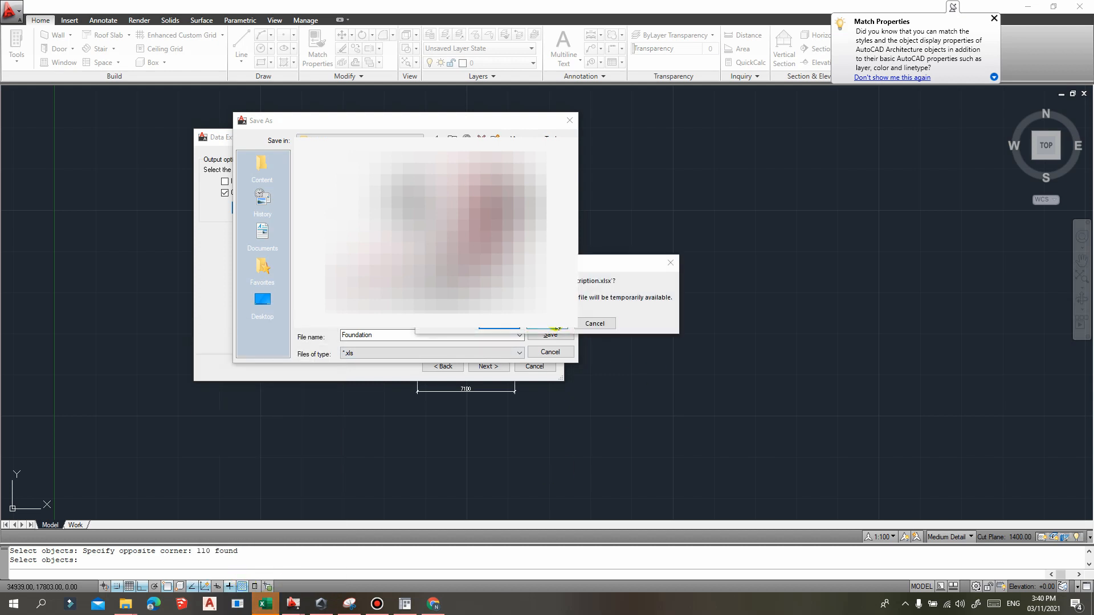
left_click(552, 325)
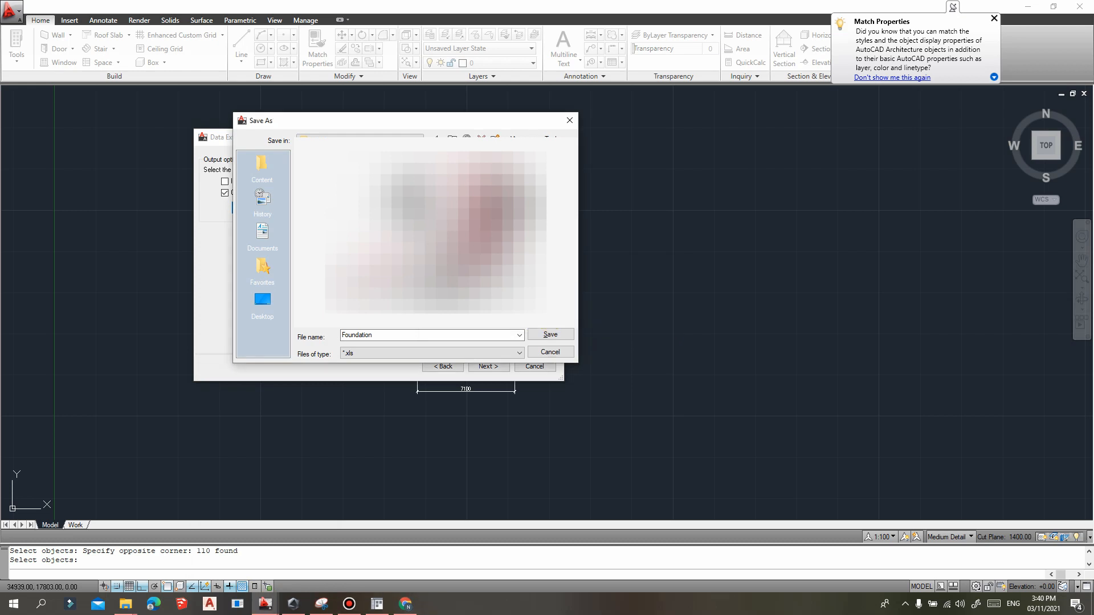
- Save the external output file as Foundation.xls and finish the data extraction
left_click(550, 335)
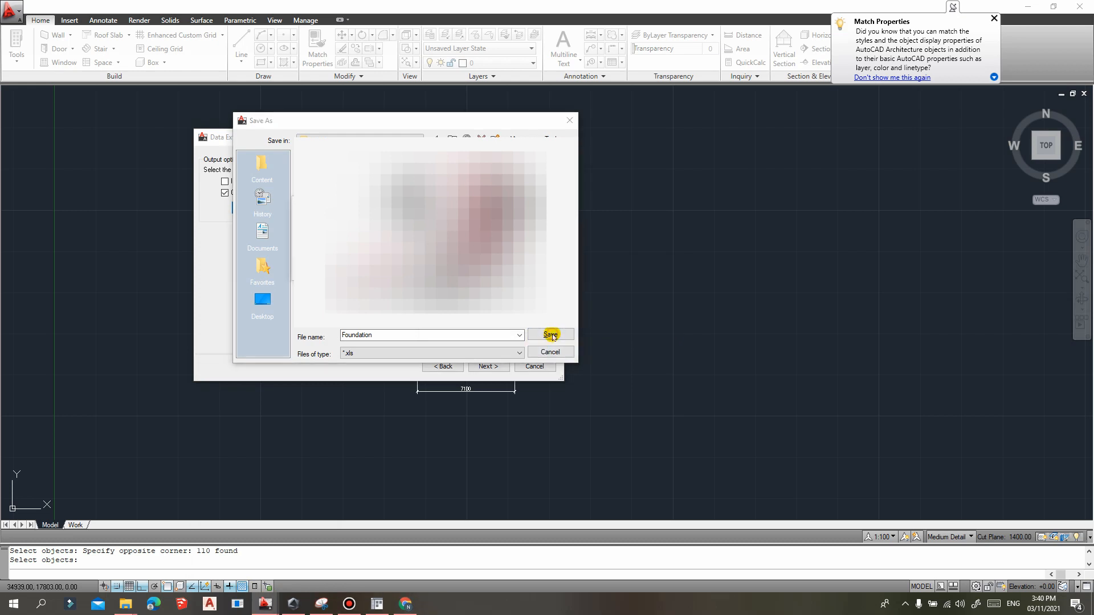
left_click(489, 367)
left_click(490, 367)
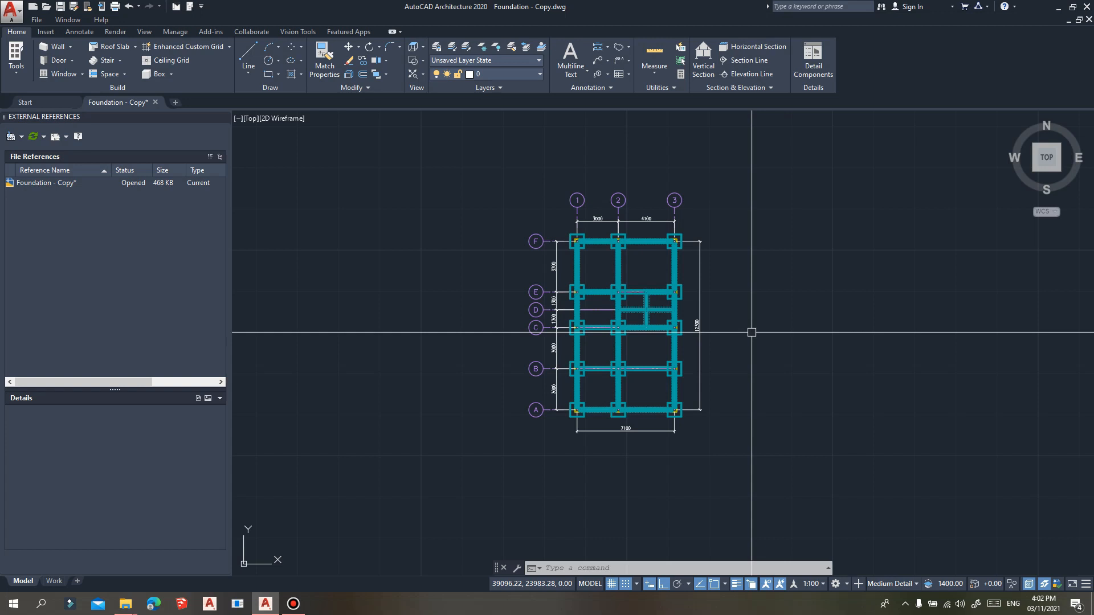
- Start Data Extraction again and load the existing extraction file "dx for estimate 2" for editing
mouse_move(717, 346)
middle_mouse_down()
mouse_move(706, 308)
mouse_move(665, 352)
middle_mouse_up()
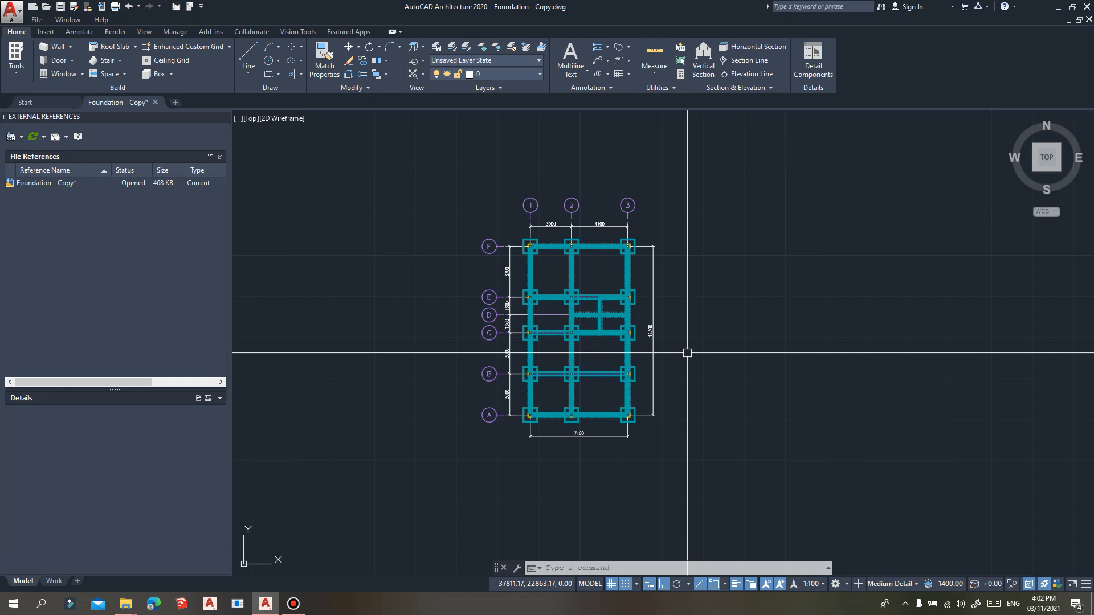
type("dx")
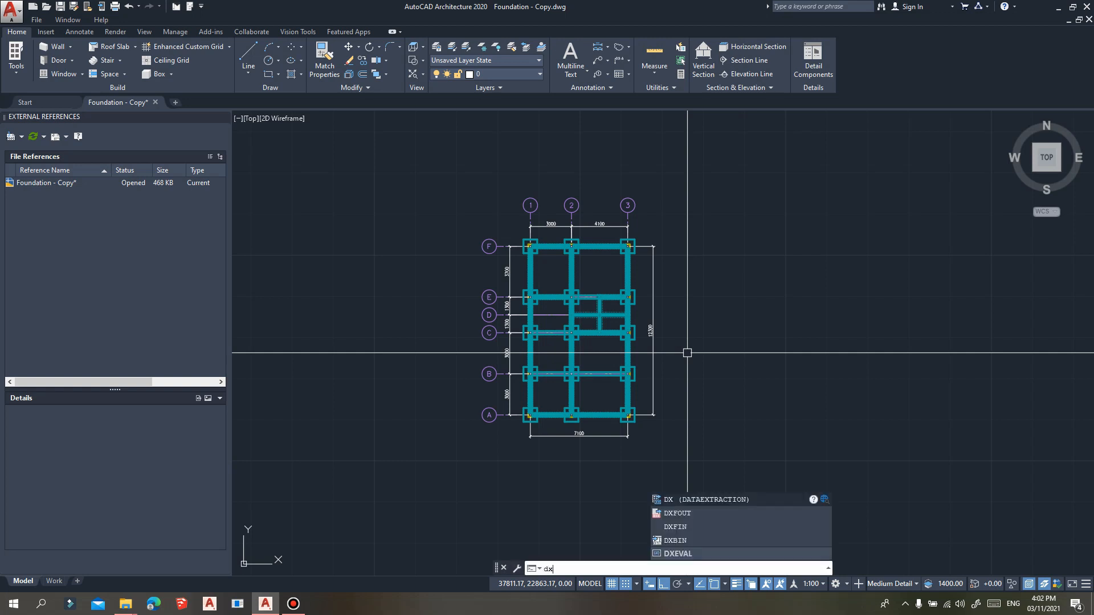
key("Return")
left_click_drag(653, 348, 585, 174)
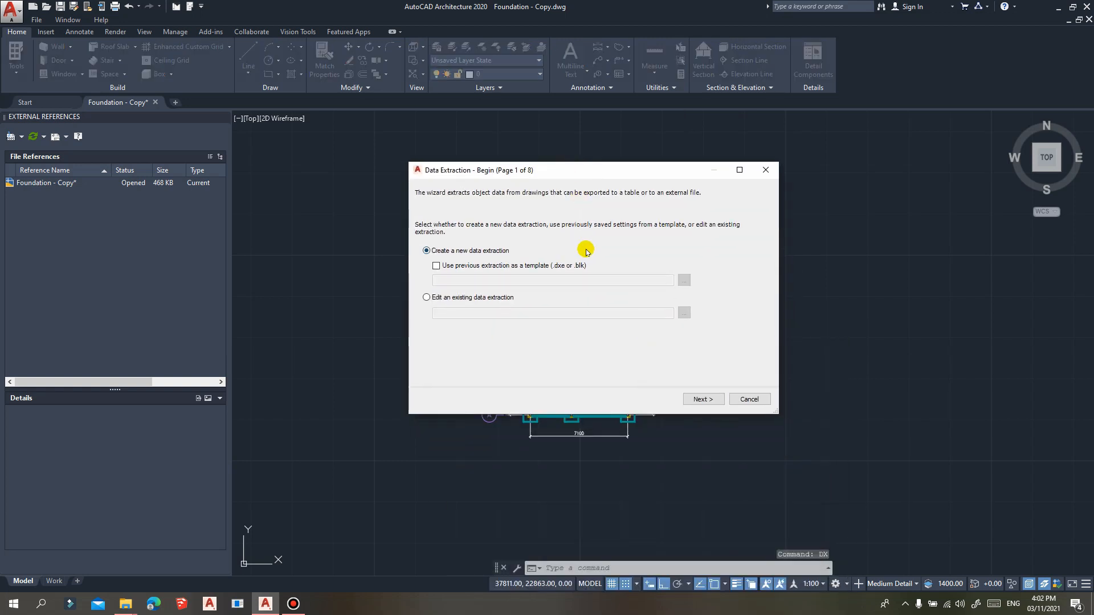
left_click(428, 297)
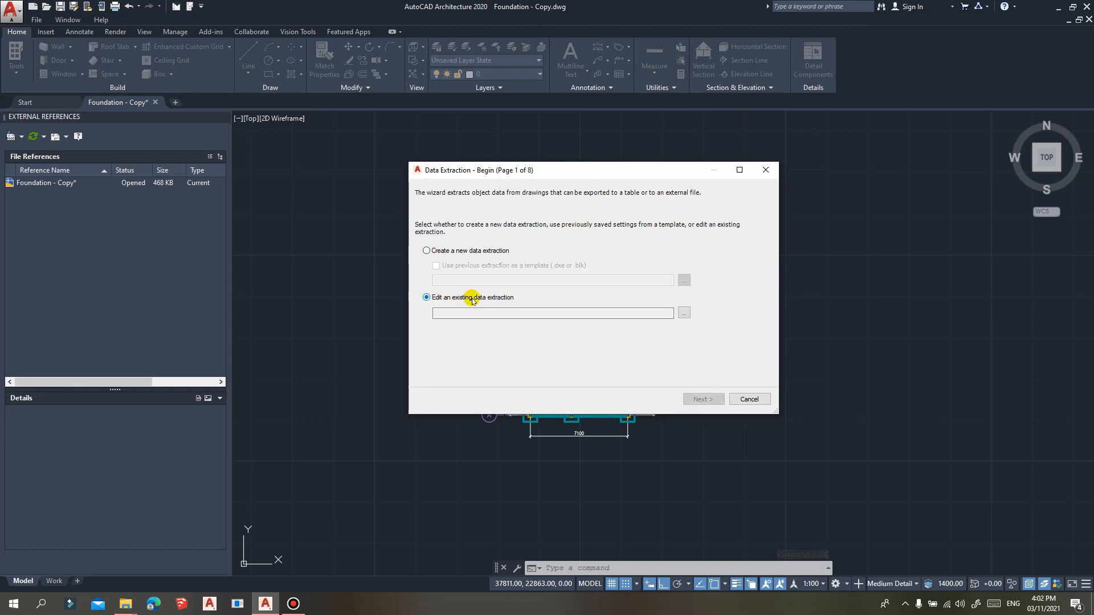
left_click(684, 314)
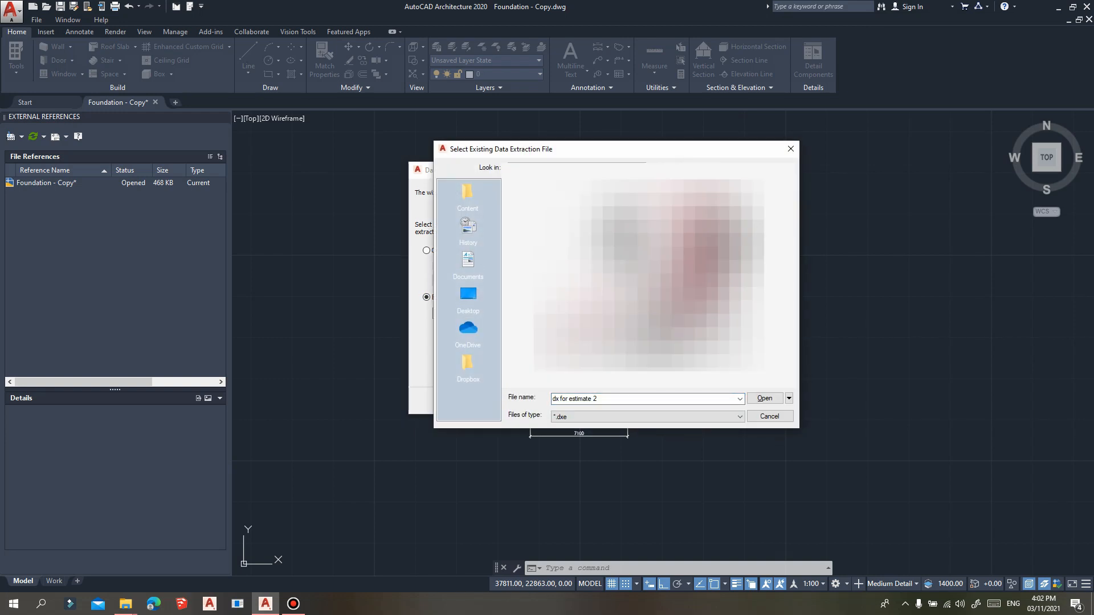
left_click(766, 399)
left_click(706, 399)
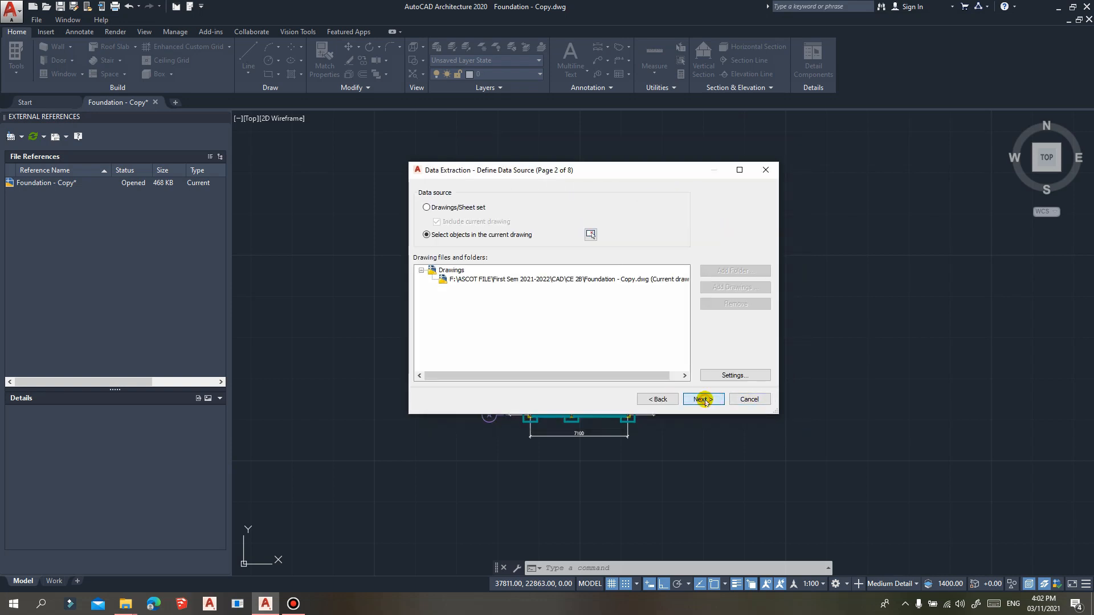
- Select the whole foundation plan with its grid bubbles and dimensions as the data source and proceed to the object list
left_click(591, 235)
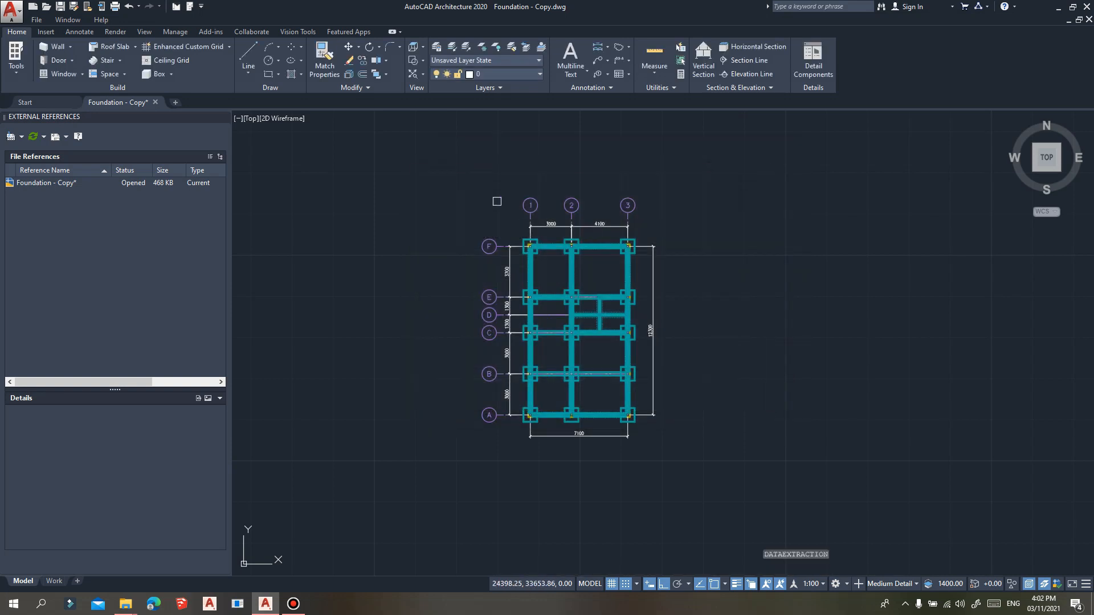
left_click(450, 173)
left_click(677, 429)
right_click(716, 460)
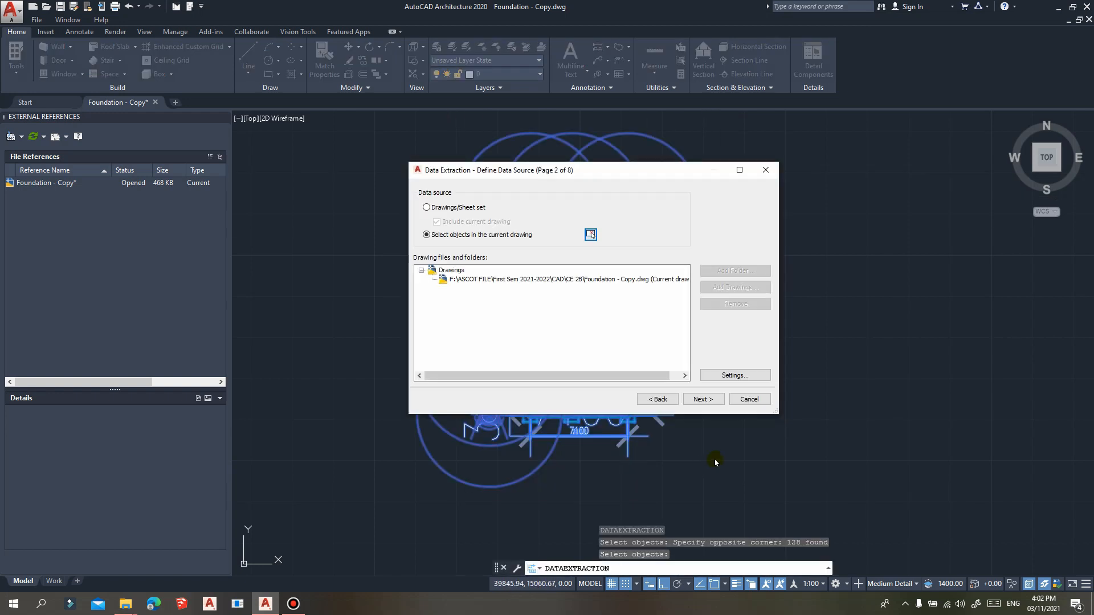
left_click(702, 399)
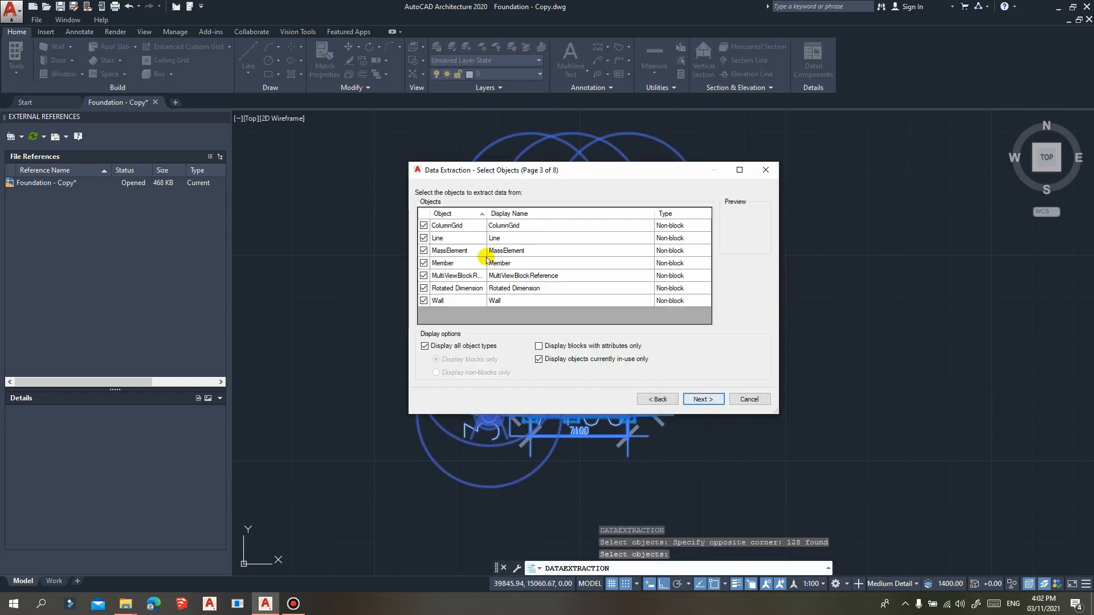
- Accept all listed object types, check the properties already marked for extraction, and proceed to refining the data
left_click(702, 398)
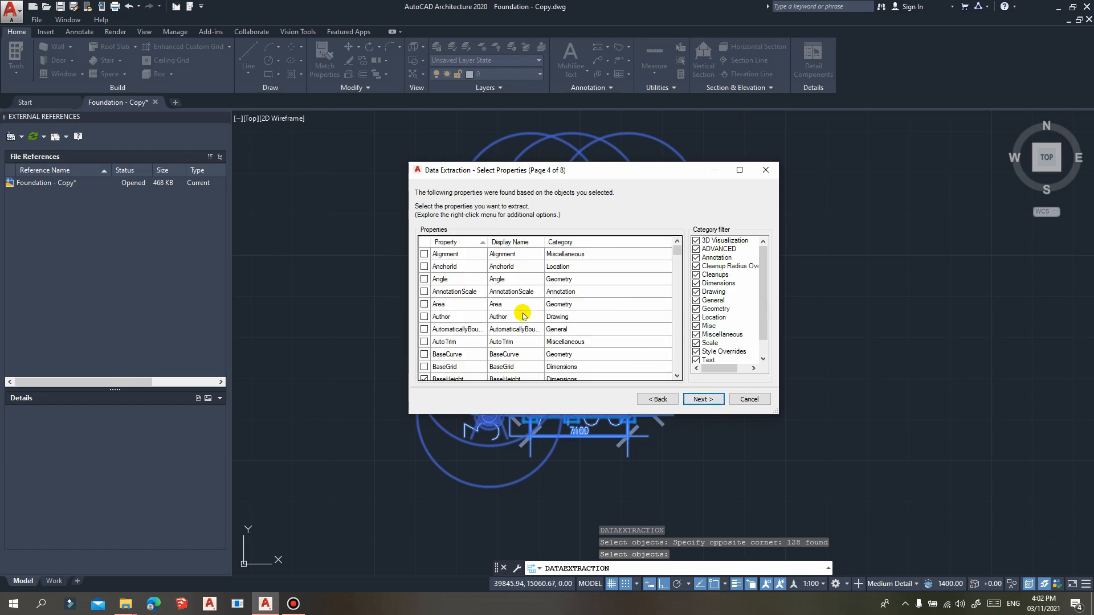
scroll(545, 304, "down", 4)
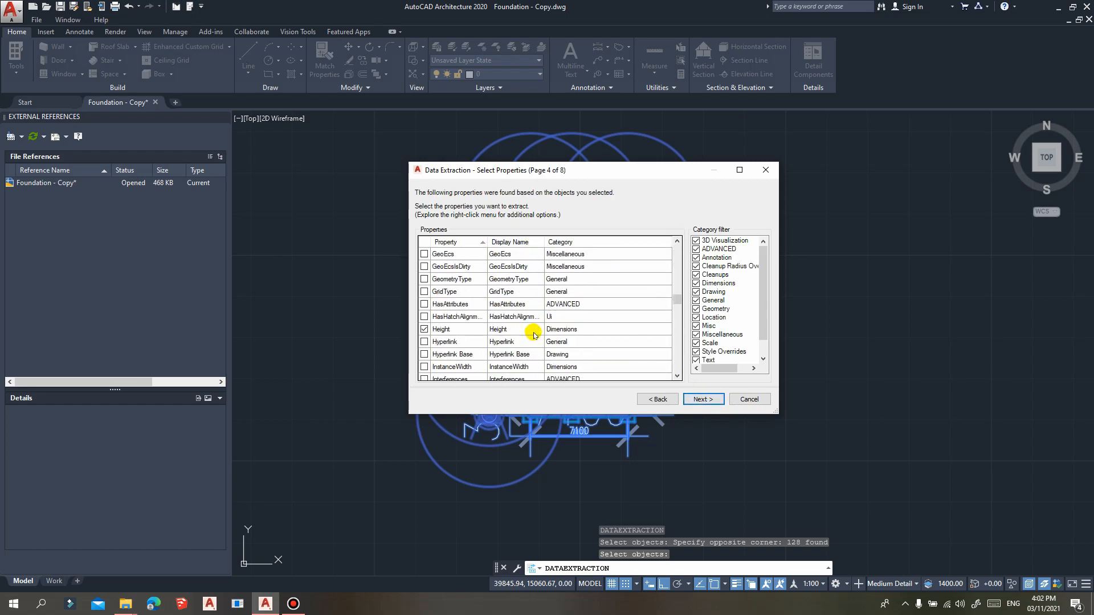
scroll(530, 278, "down", 11)
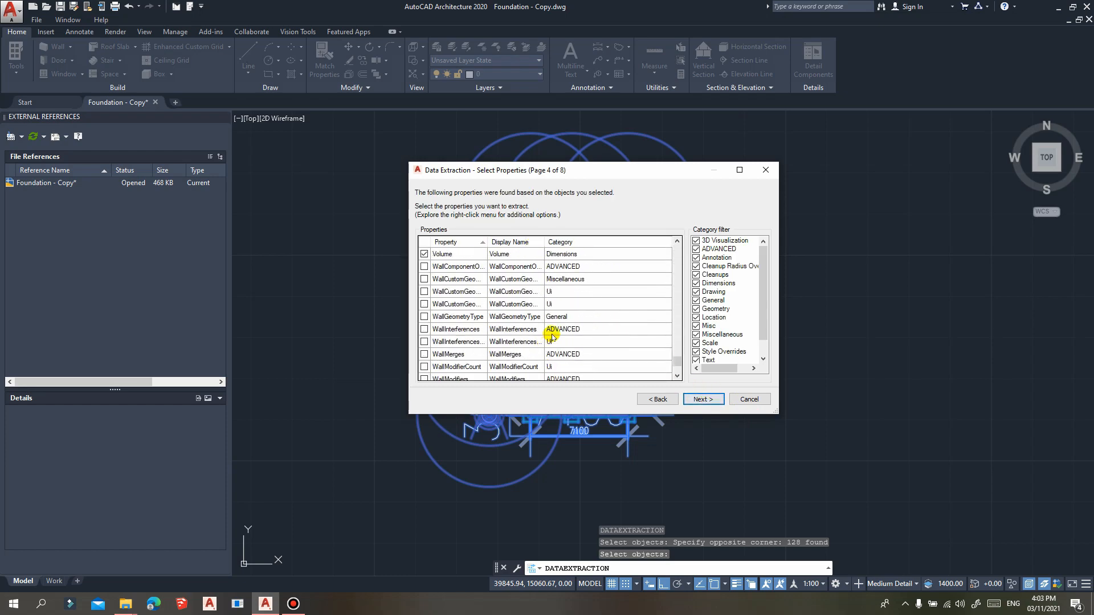
scroll(440, 285, "up", 5)
scroll(570, 319, "down", 10)
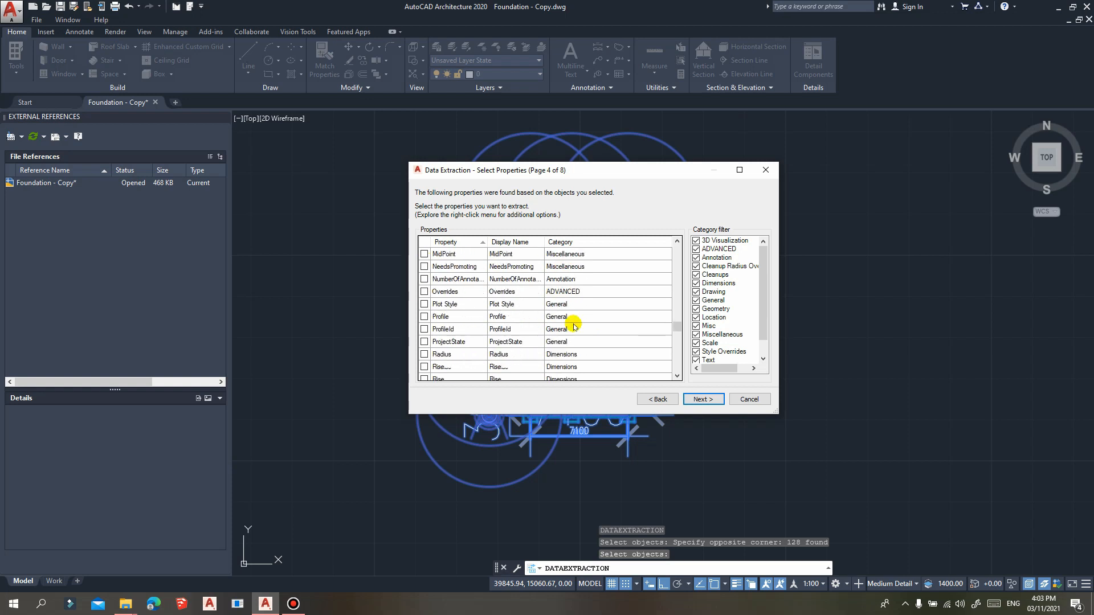
left_click(702, 399)
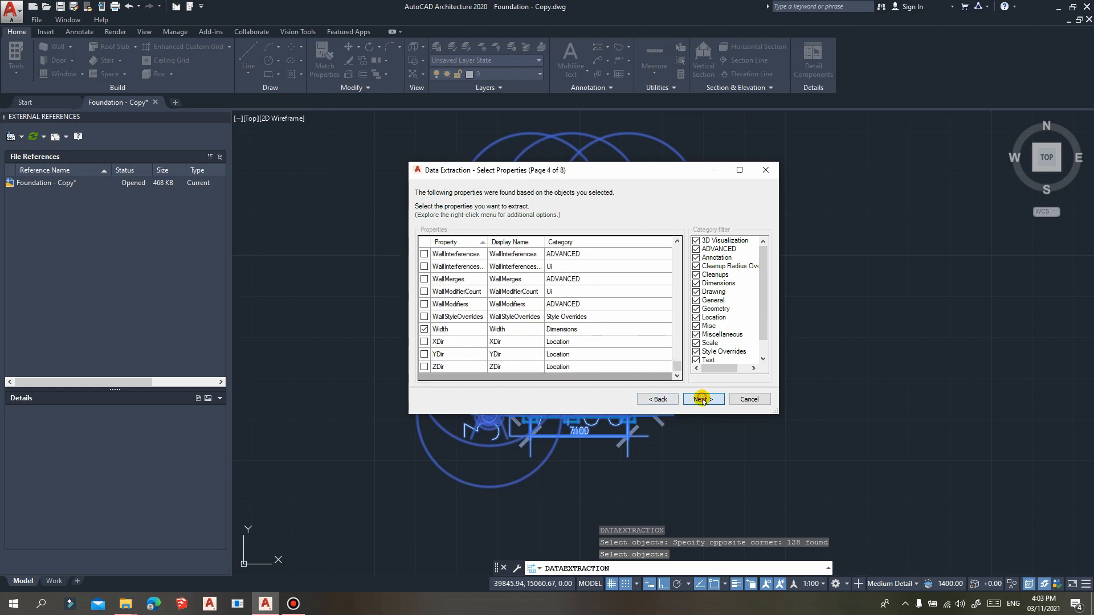
- Proceed to the output options, switch to File Explorer and delete the previously extracted Excel file from the CE 2B folder
left_click(702, 400)
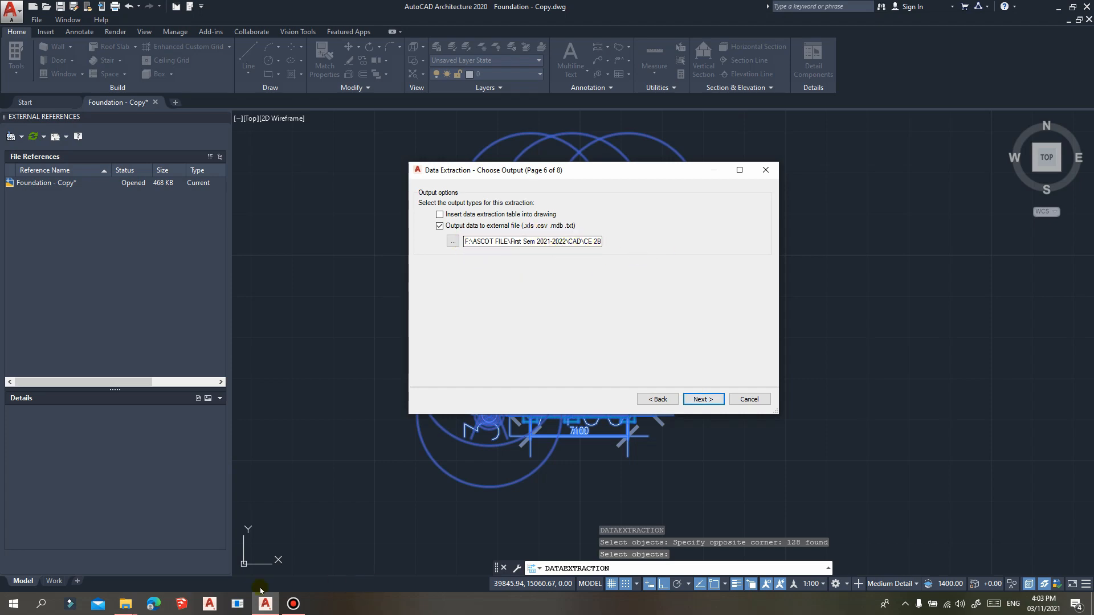
mouse_move(126, 604)
left_click(153, 528)
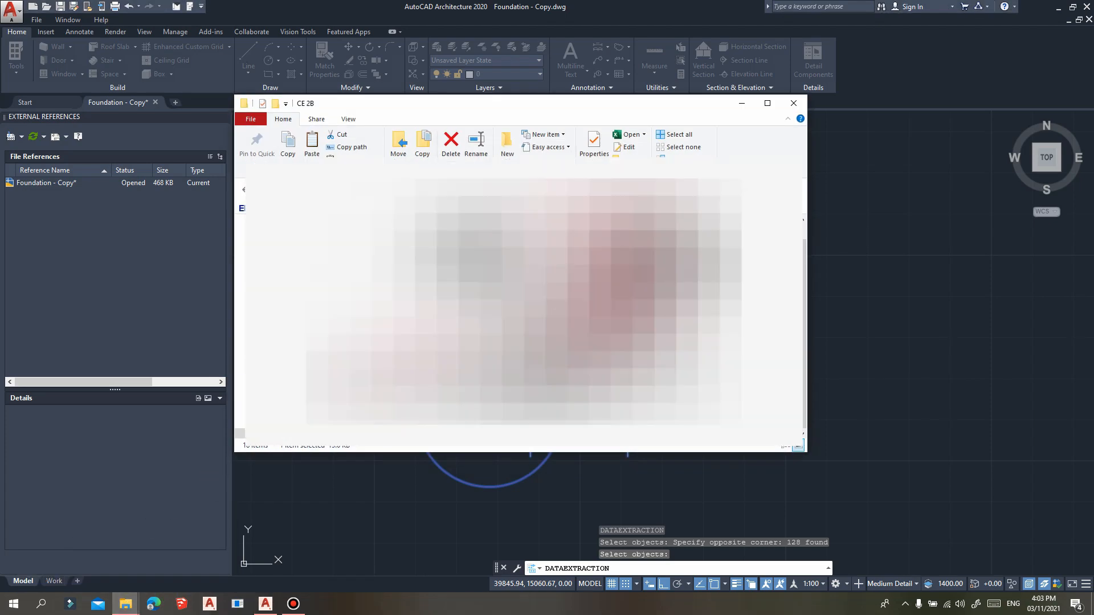
key("Delete")
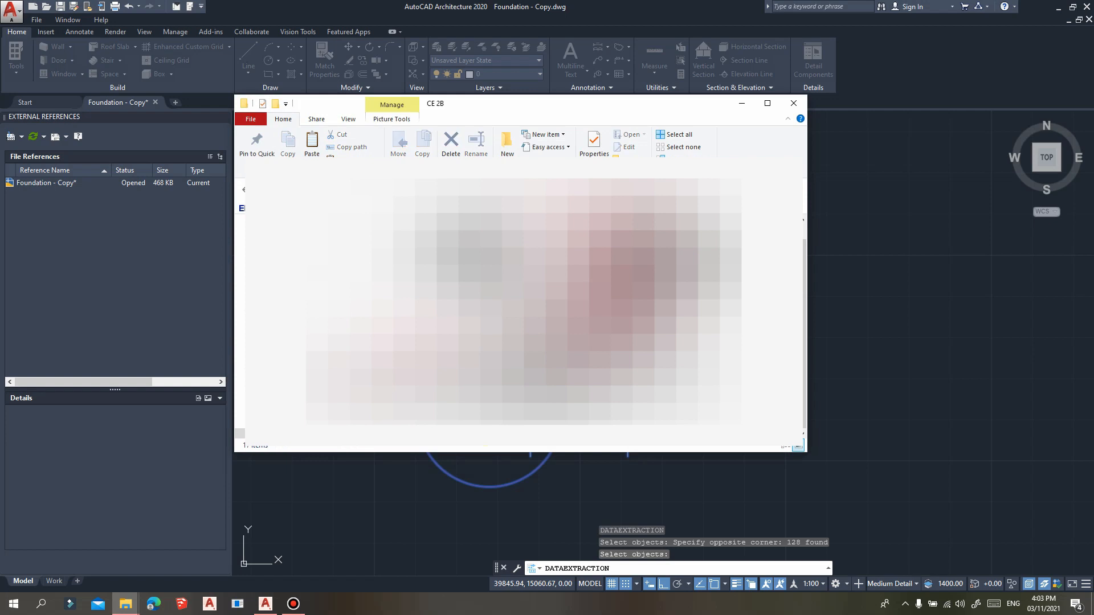
left_click(742, 103)
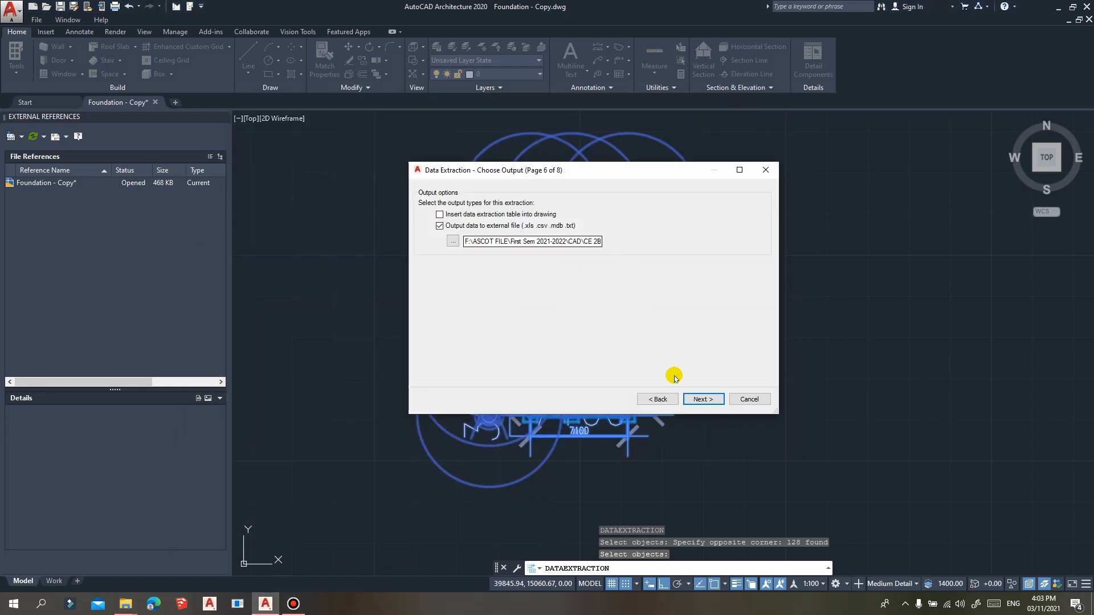
- Set the external output file to Foundation 2.xls and finish the data extraction
left_click(453, 241)
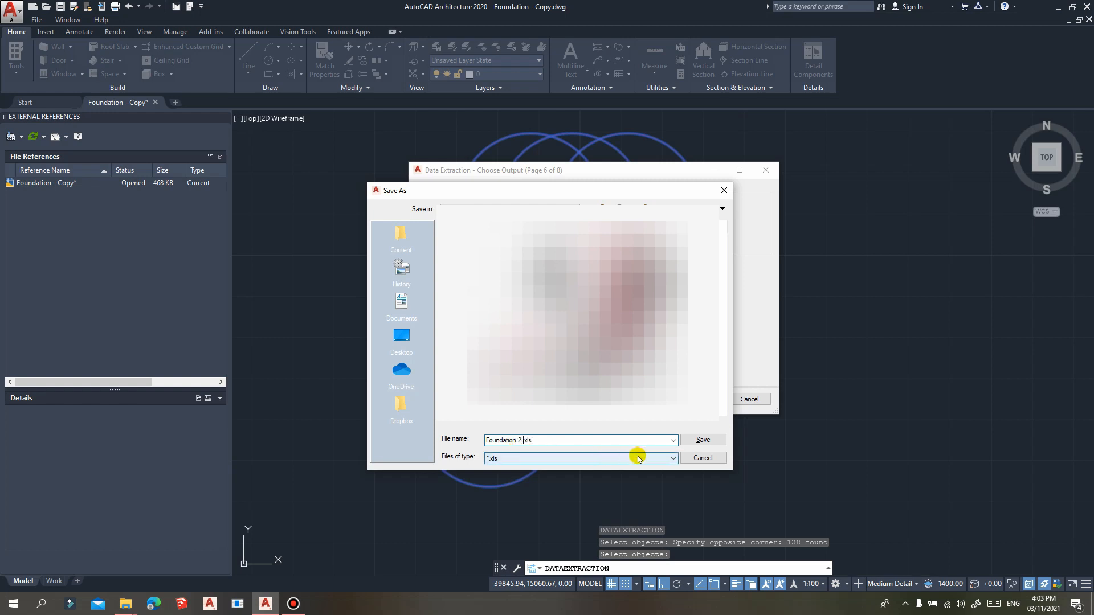
left_click(696, 438)
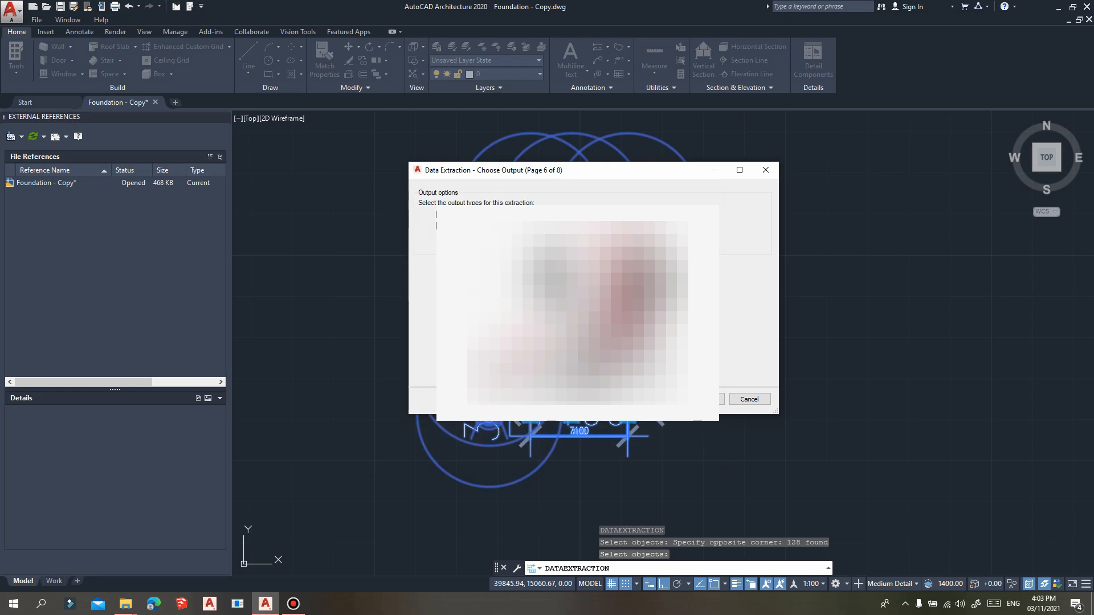
left_click(709, 399)
left_click(704, 400)
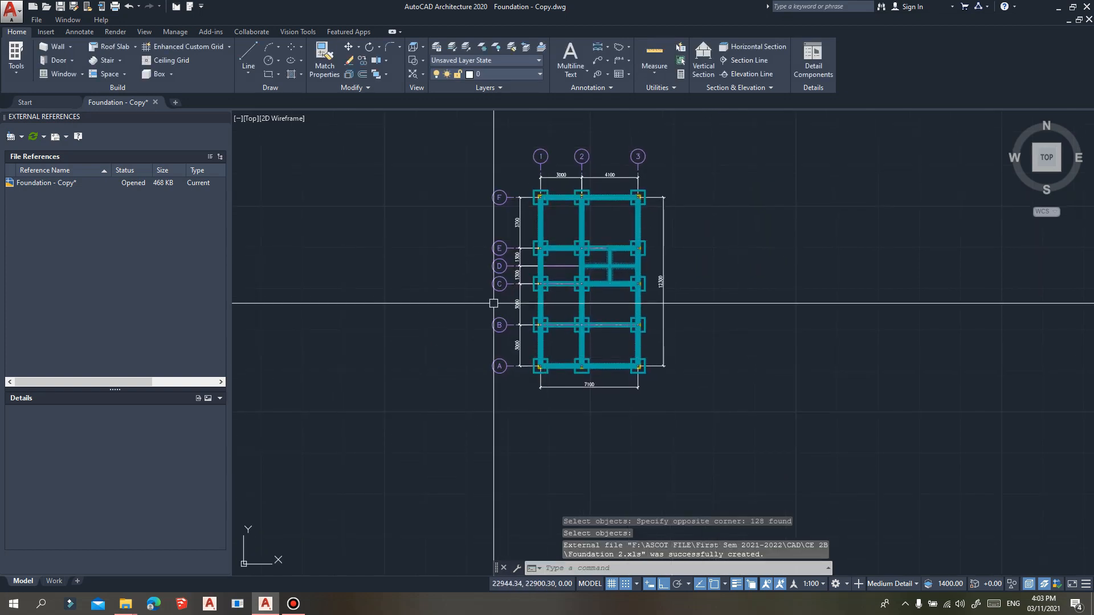
- Open the extracted Foundation 2 file from the CE 2B folder in Excel
mouse_move(125, 604)
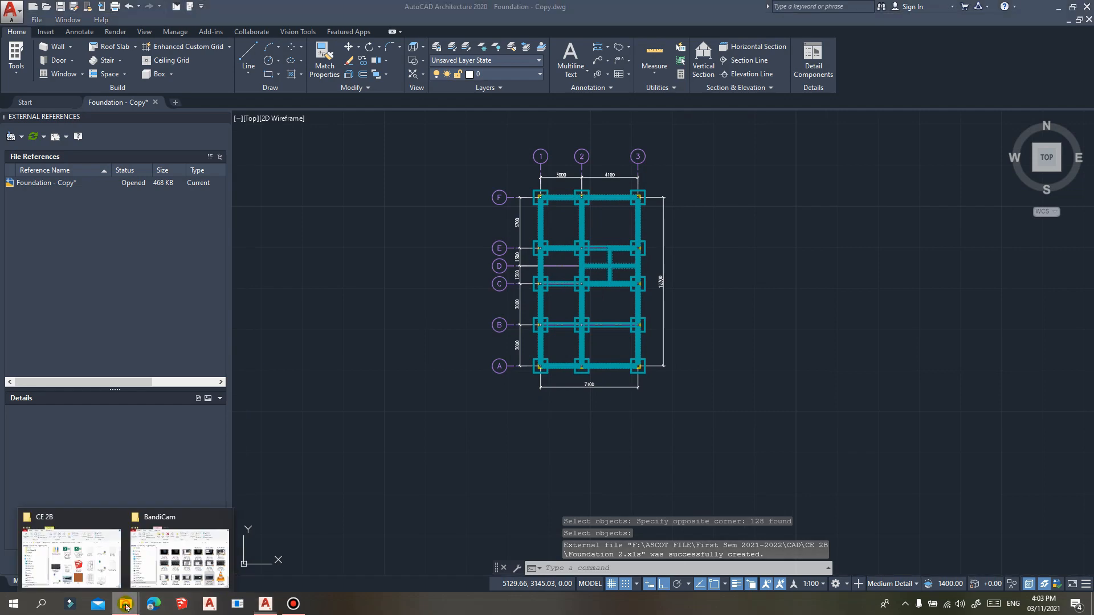
left_click(80, 557)
left_click(757, 321)
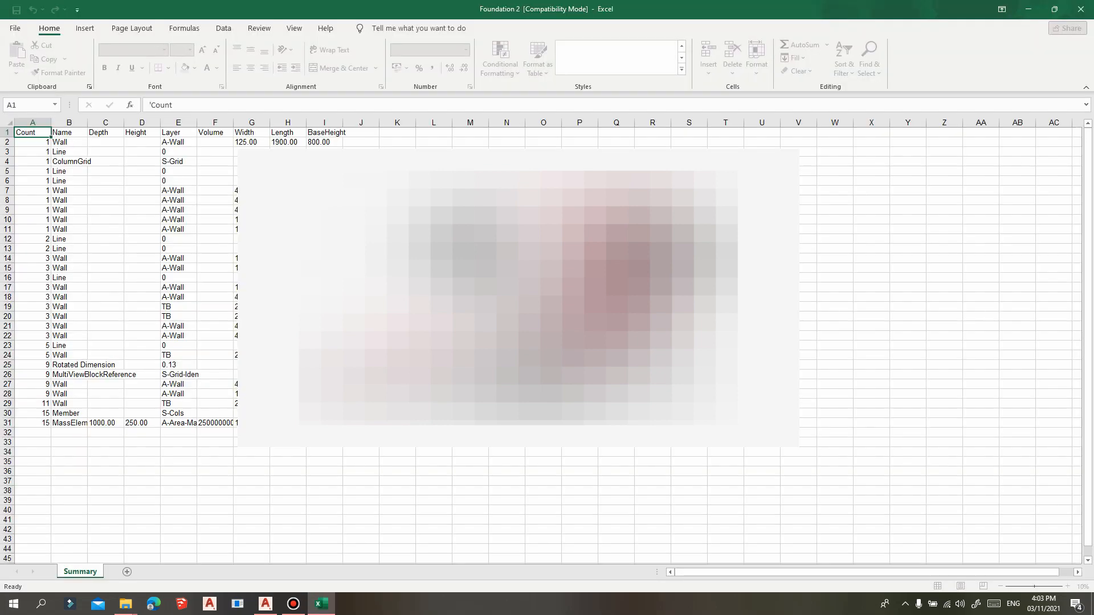
left_click(466, 272)
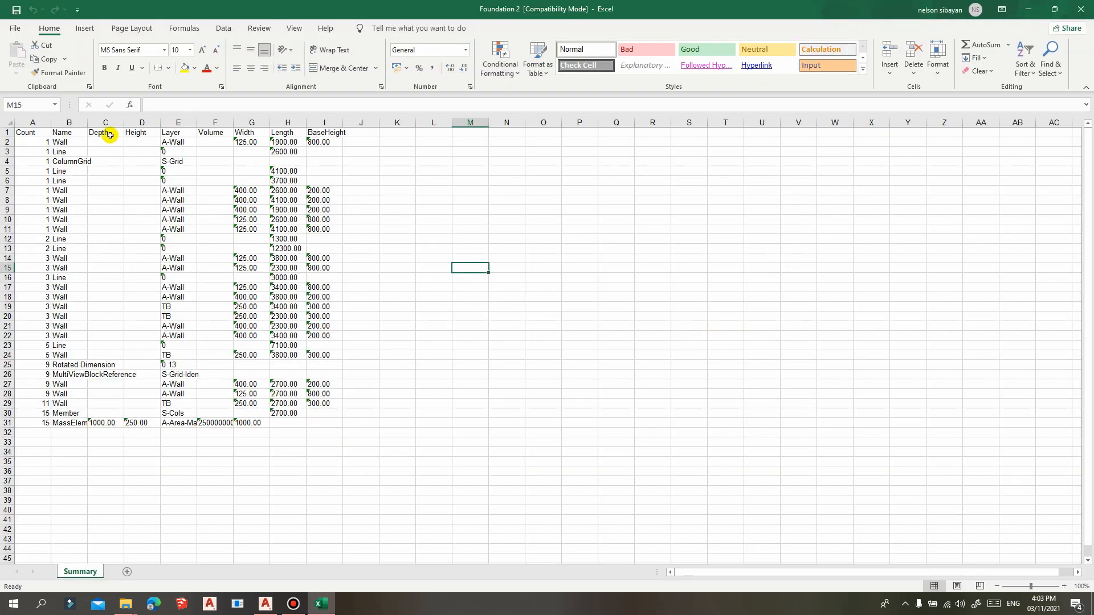
- Review the extracted column headings from Depth through BaseHeight in the Summary sheet
left_click(101, 134)
left_click(136, 133)
left_click(173, 133)
left_click(211, 133)
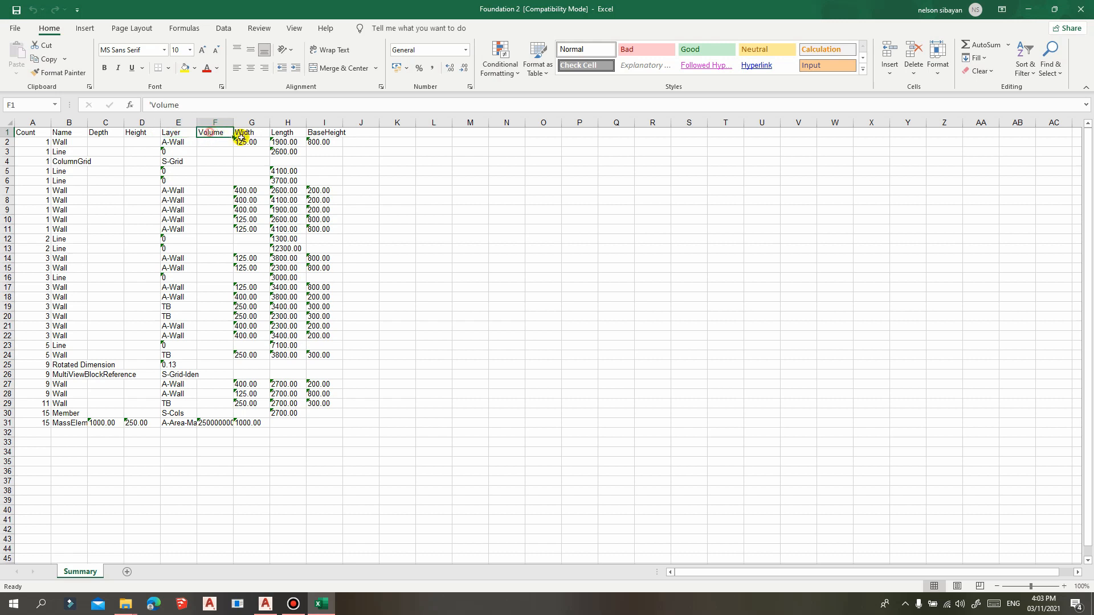
left_click(244, 134)
left_click(284, 133)
left_click(322, 134)
left_click(392, 199)
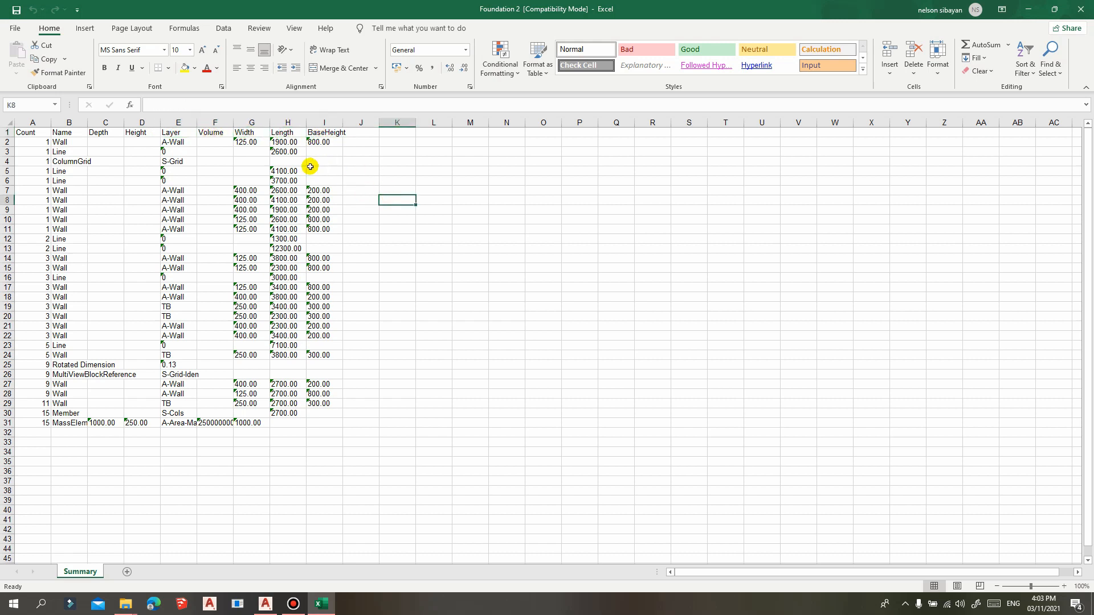
- Sort the extracted rows by the Layer values in E2:E31 from A to Z, expanding the sort to the adjacent columns
left_click_drag(173, 142, 171, 425)
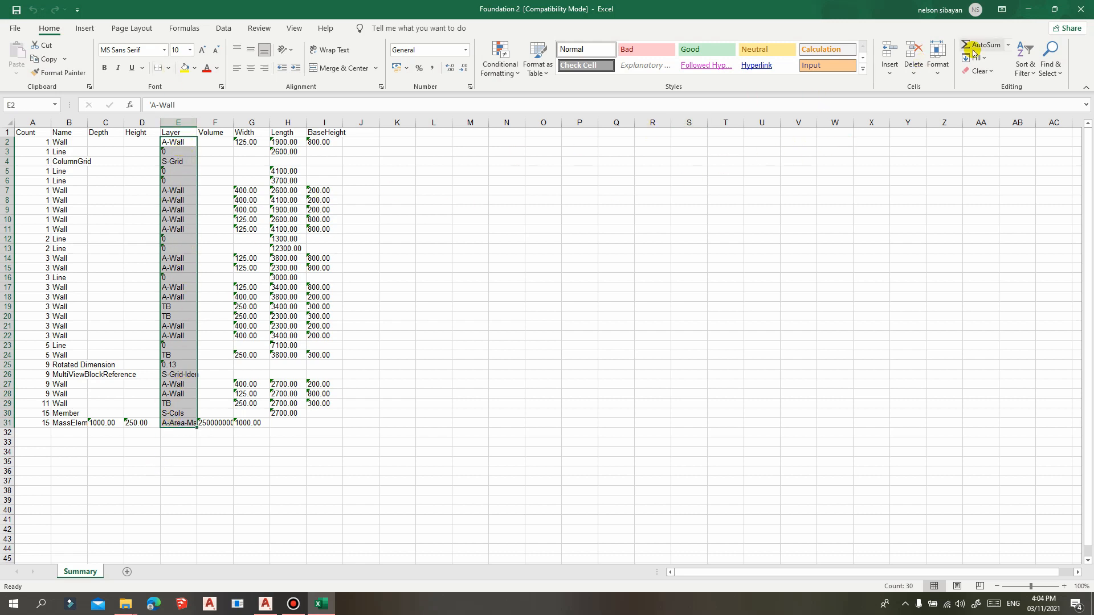
left_click(1024, 60)
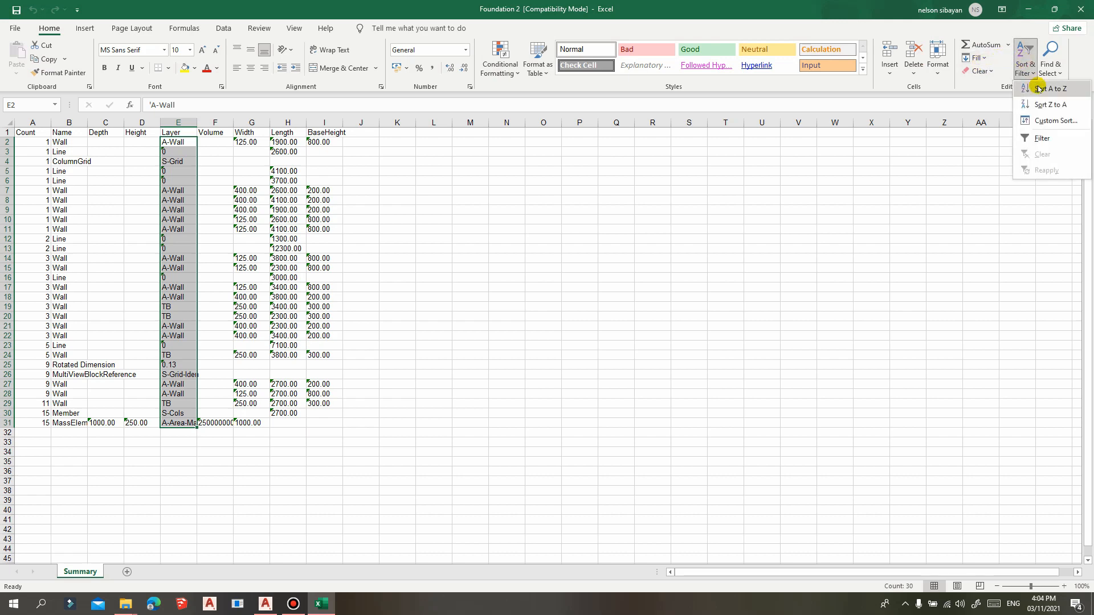
left_click(1037, 87)
left_click(302, 213)
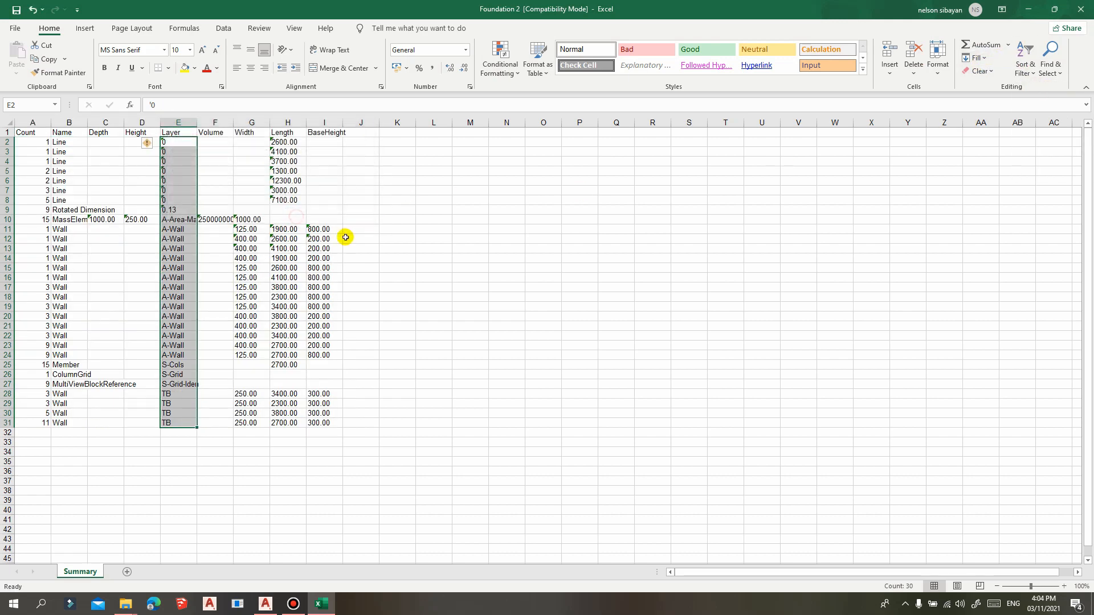
left_click(449, 251)
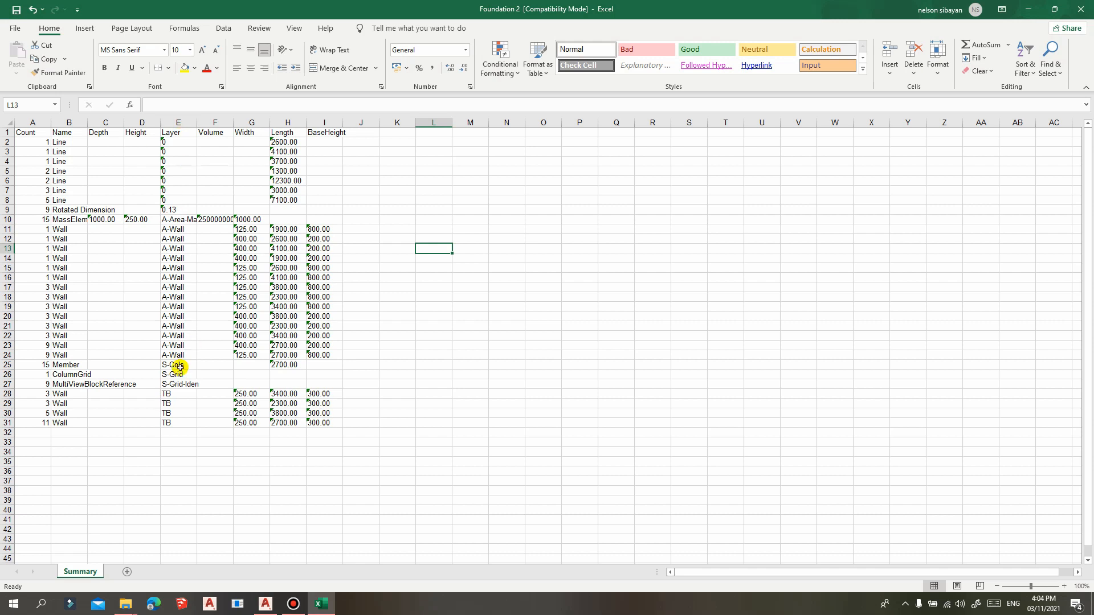
- Examine the counts and lengths of the TB layer walls in rows 28 to 31 and of the first A-Wall row
left_click_drag(6, 394, 7, 424)
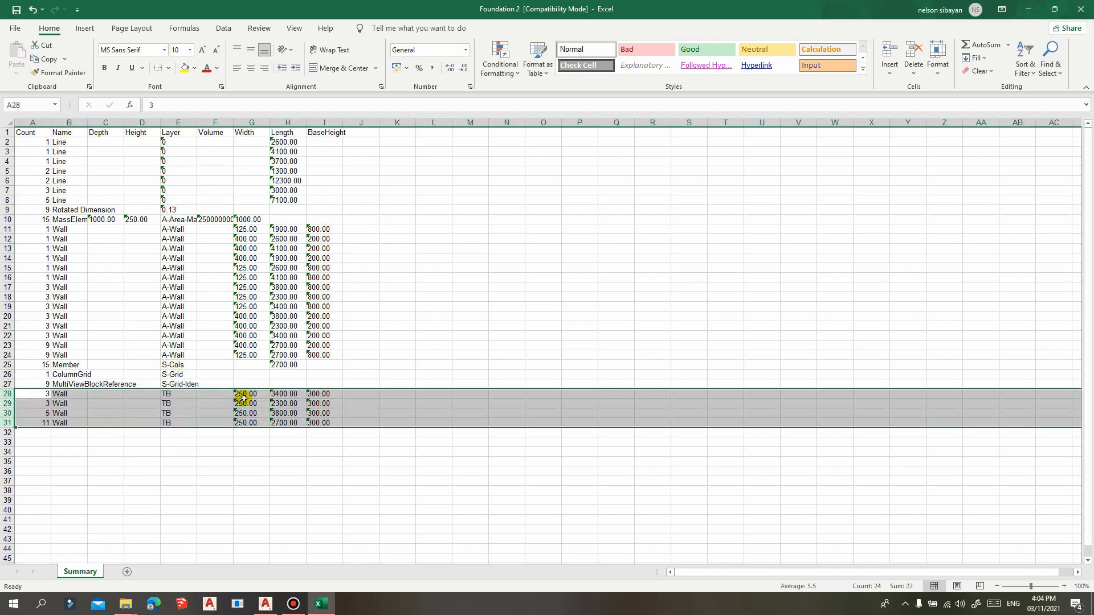
left_click(35, 395)
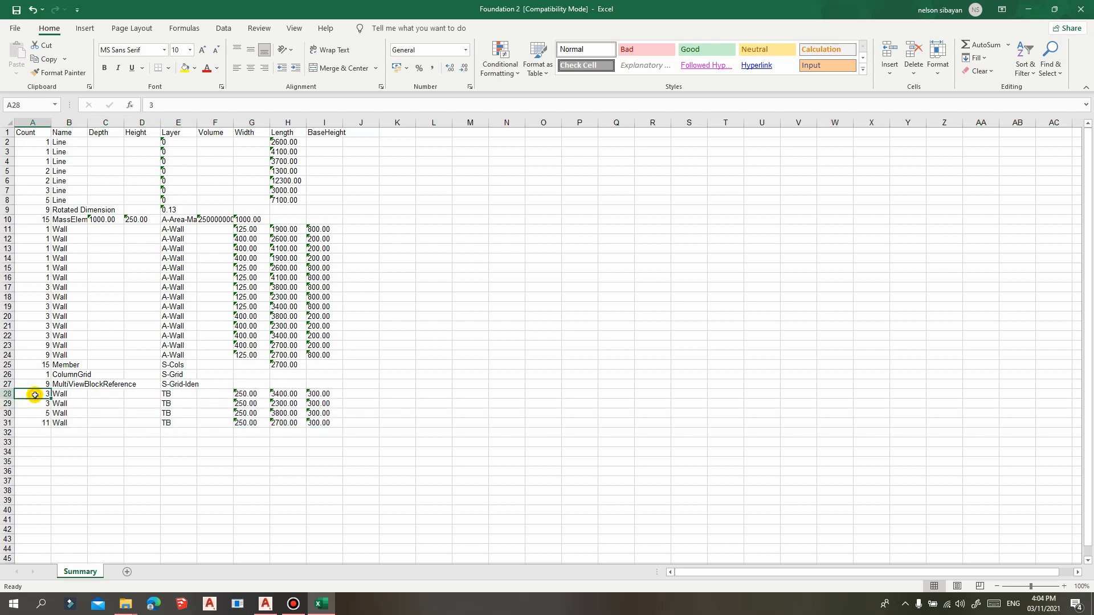
left_click(36, 423)
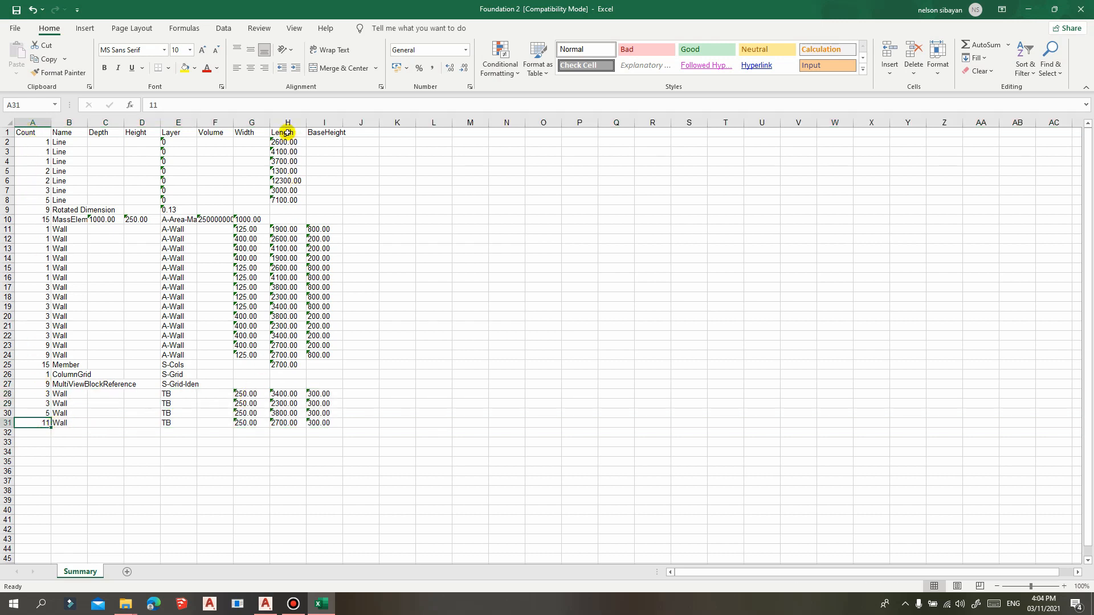
left_click(284, 394)
left_click_drag(287, 394, 291, 432)
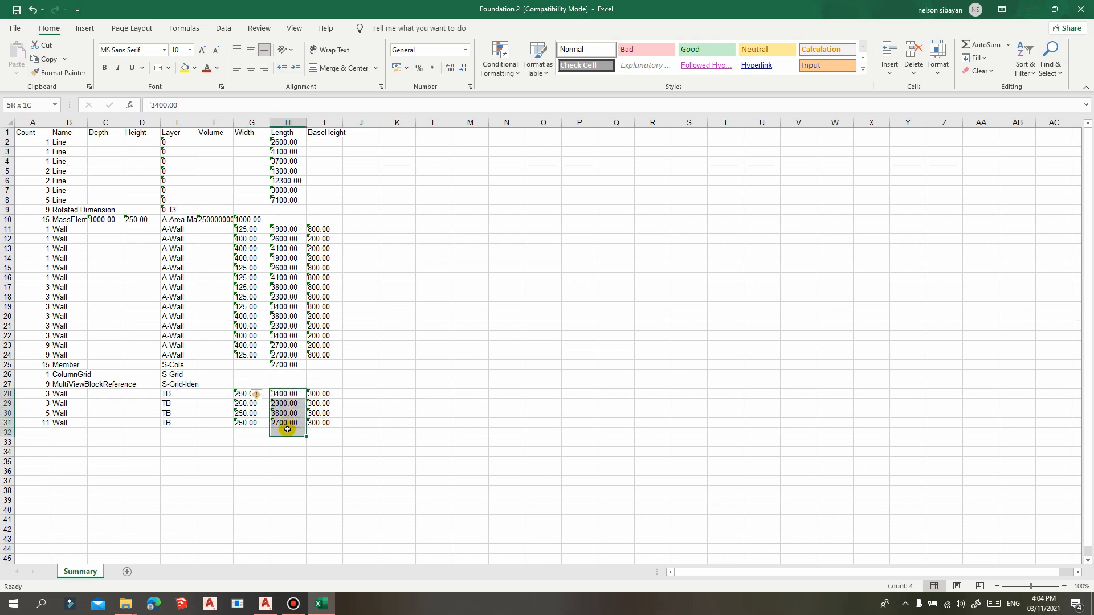
left_click_drag(286, 393, 298, 419)
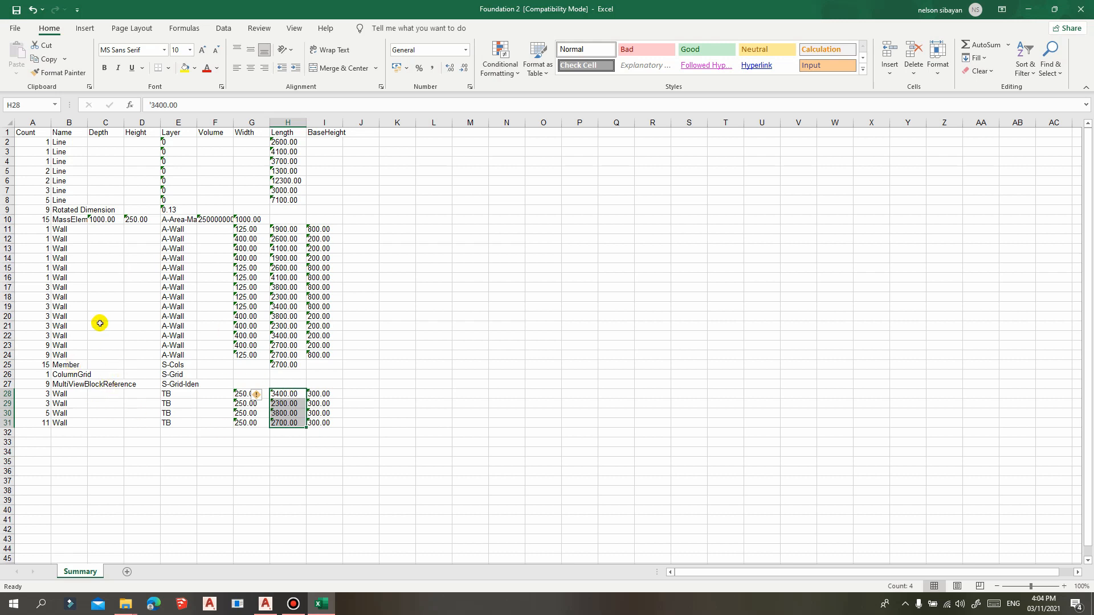
left_click(37, 231)
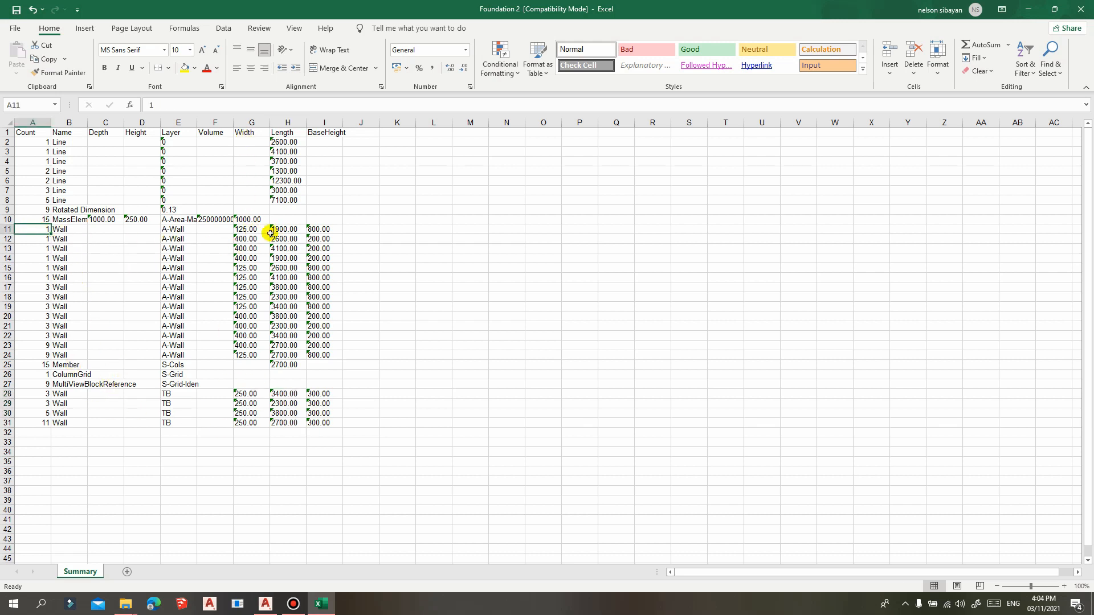
left_click(287, 229)
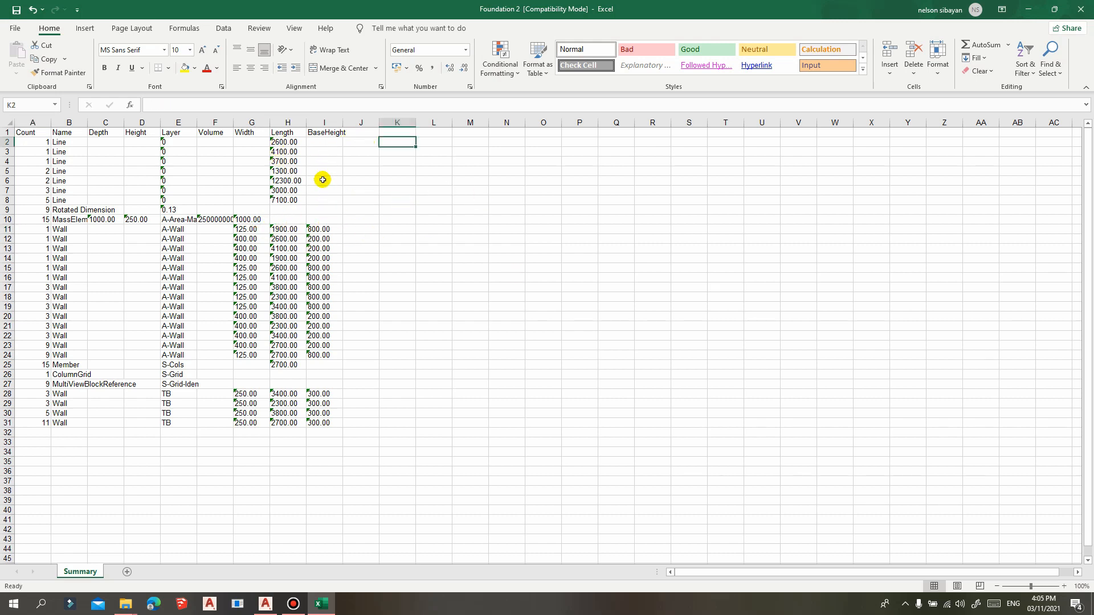
- Enter a formula in K2 multiplying the length in H2 by the count in A2
left_click_drag(284, 142, 288, 423)
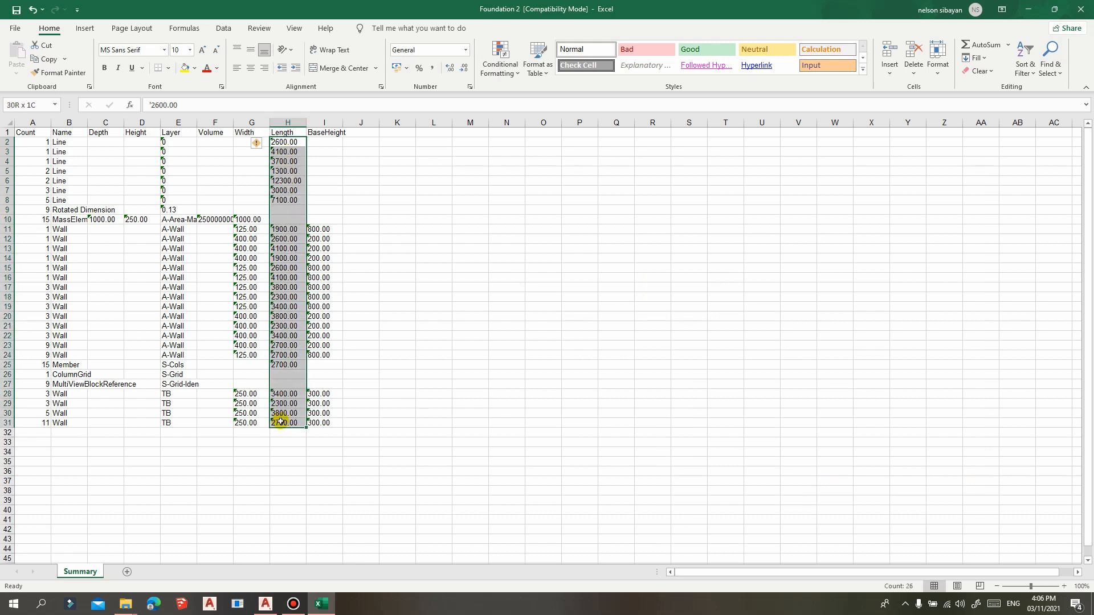
left_click(284, 142)
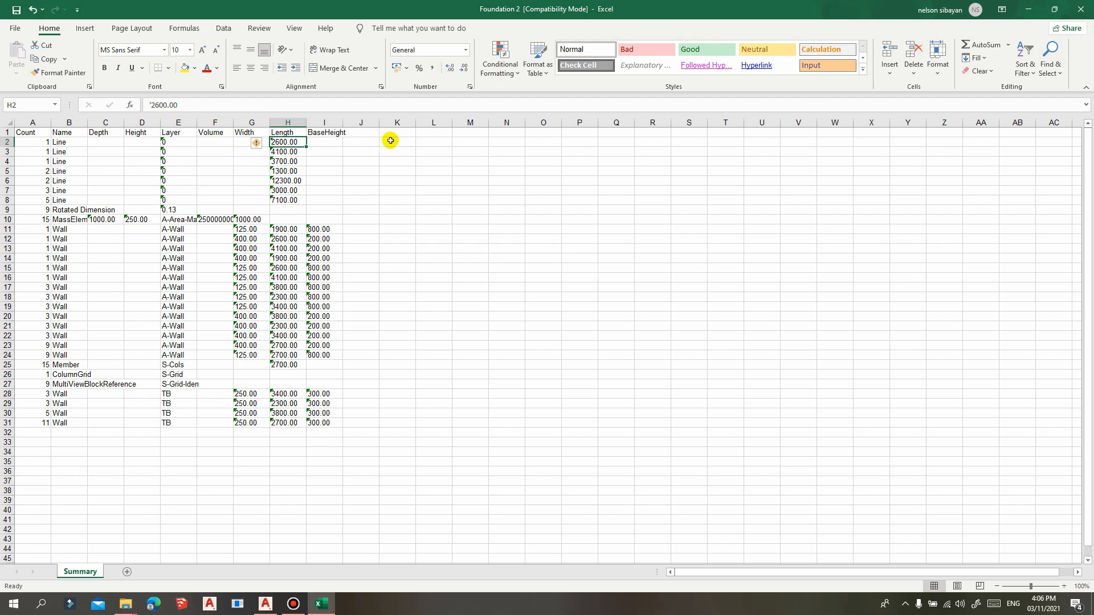
left_click(397, 143)
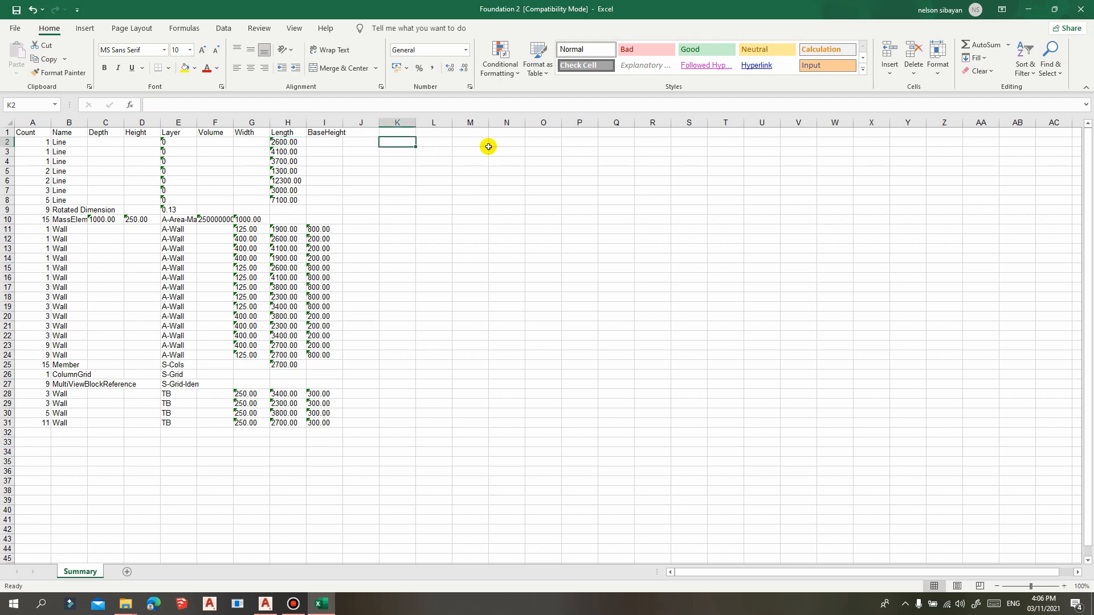
type("=")
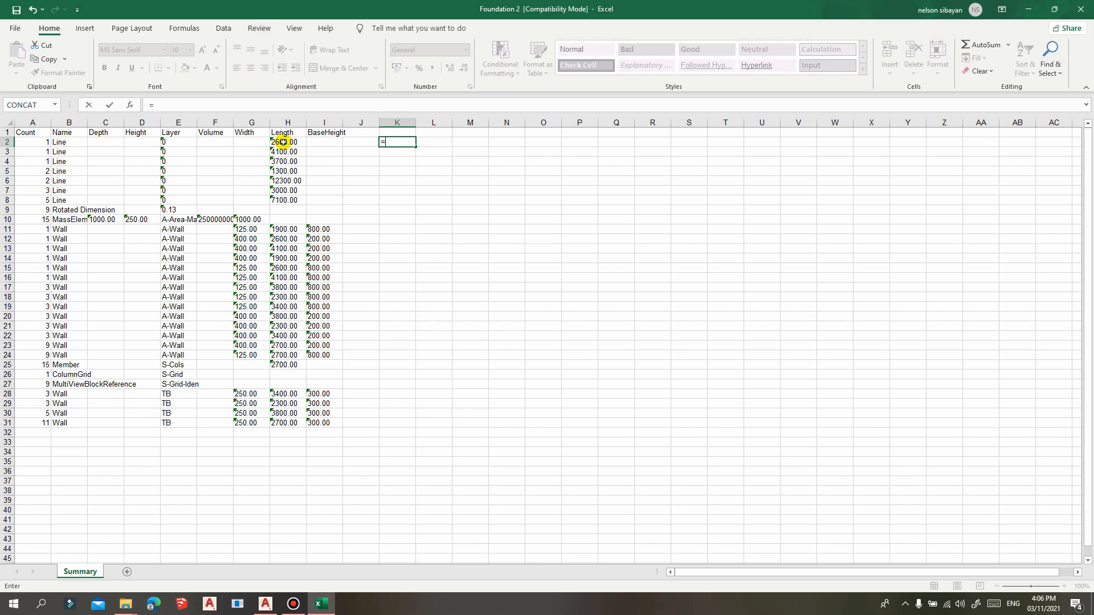
left_click(283, 142)
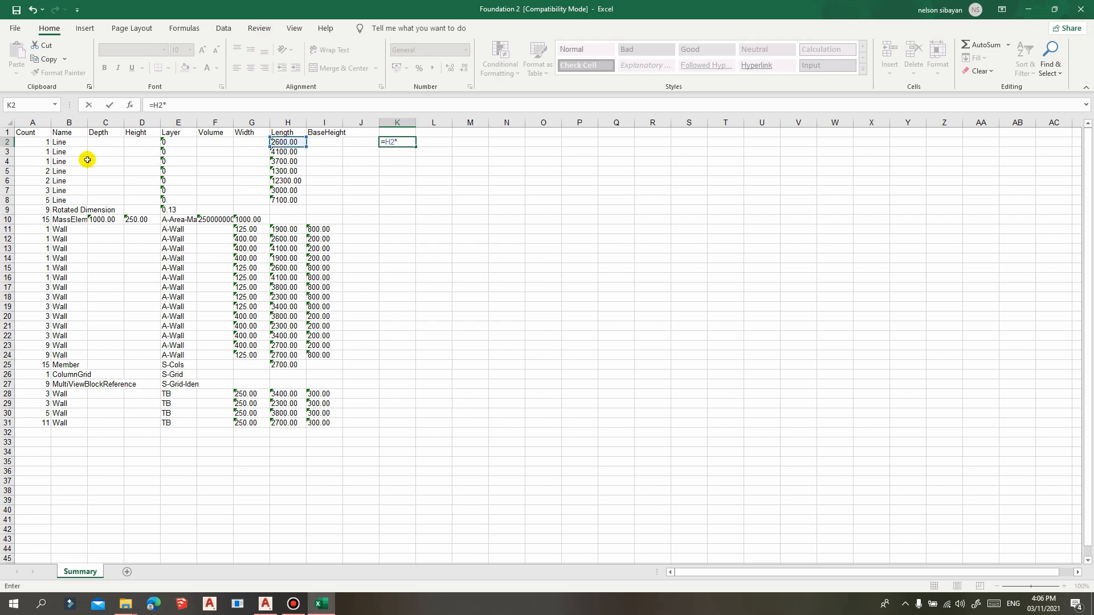
left_click(38, 143)
key("Return")
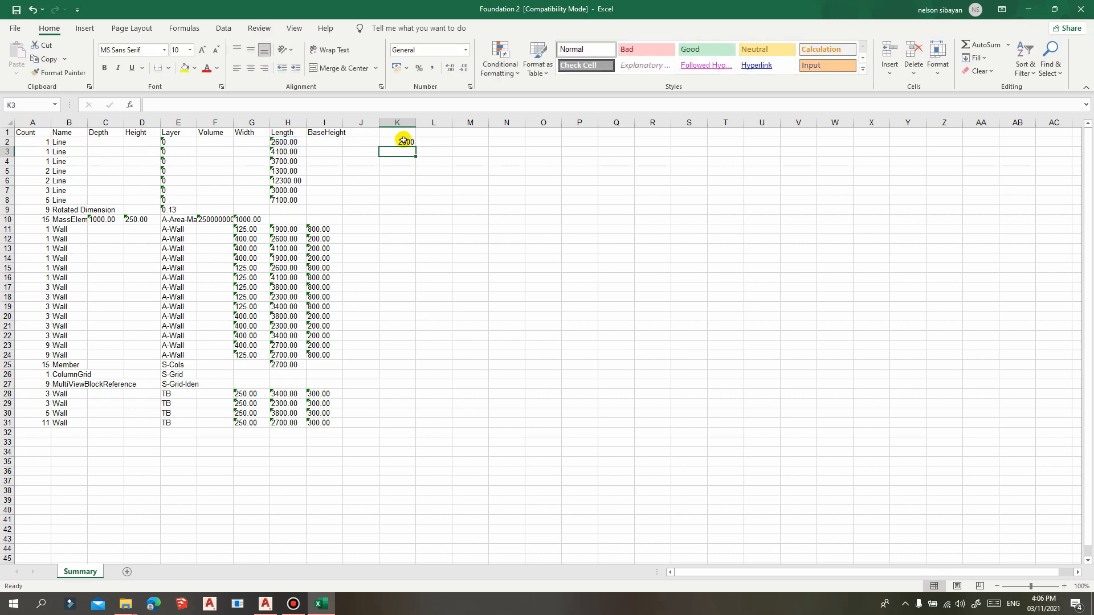
- Compare the K2 result with the length stored in H2, checking the cell's content for the leading apostrophe without changing it
left_click(398, 142)
left_click(283, 142)
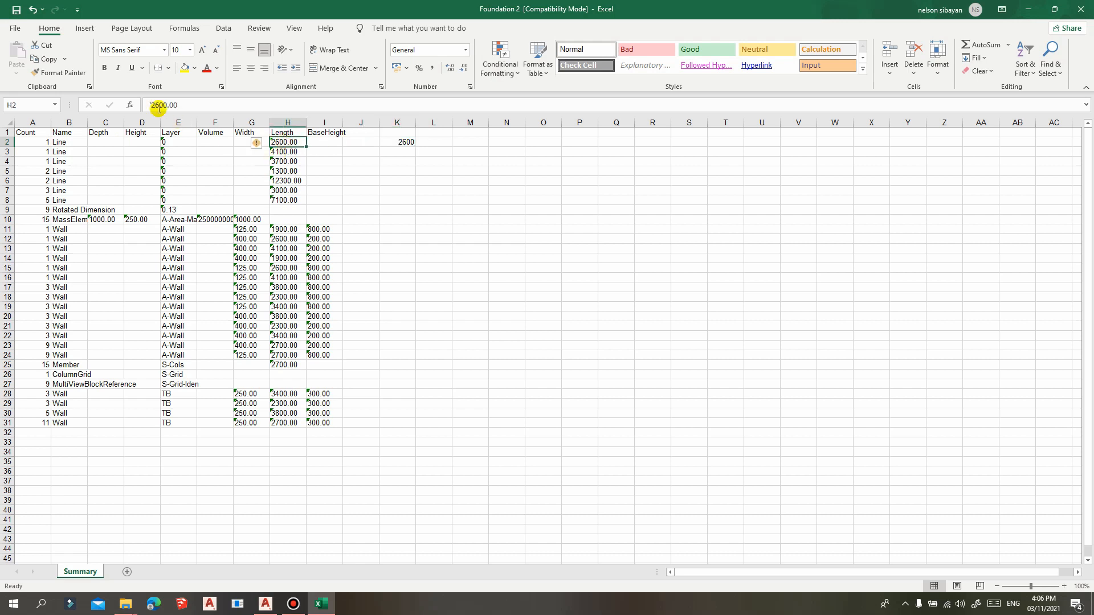
left_click_drag(180, 105, 147, 105)
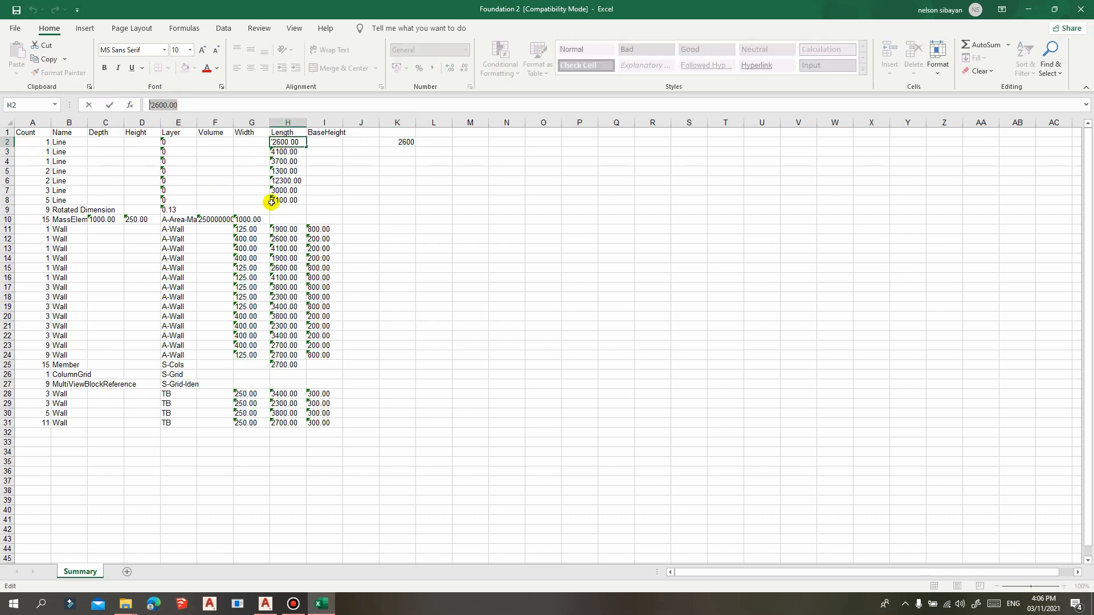
key("Escape")
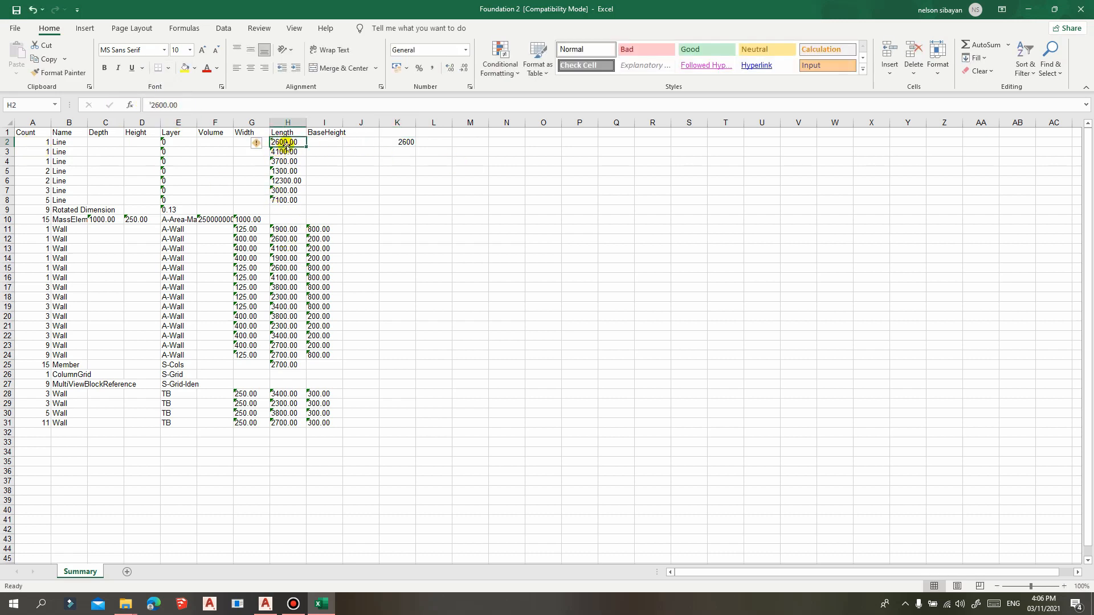
left_click(146, 105)
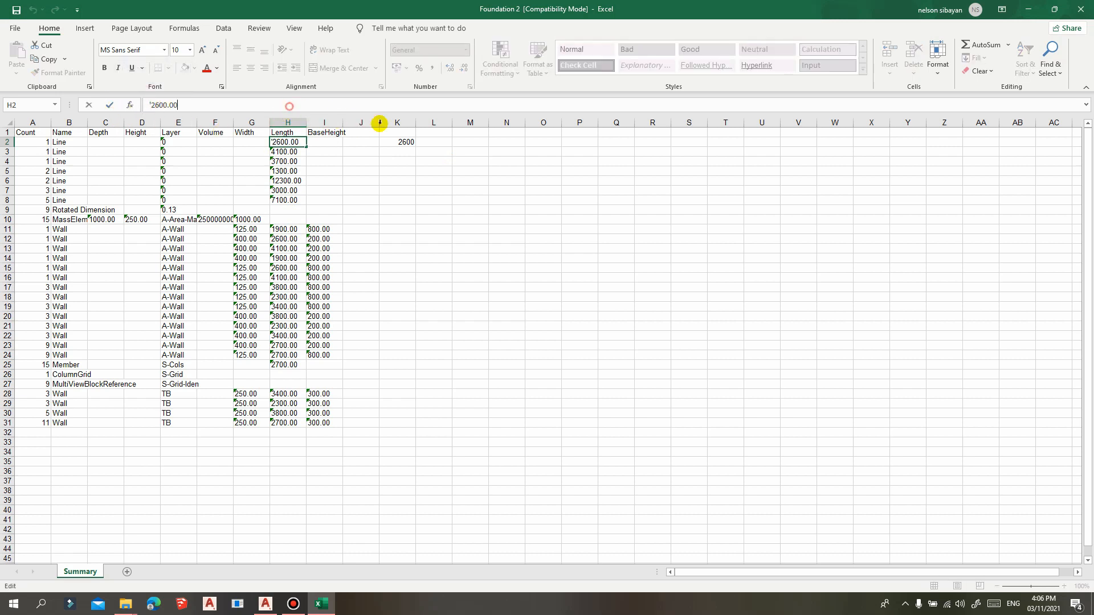
left_click(469, 192)
- Convert the text lengths in H2:H31 to numbers with Text to Columns, using Delimited data and the General column format
left_click_drag(285, 142, 284, 425)
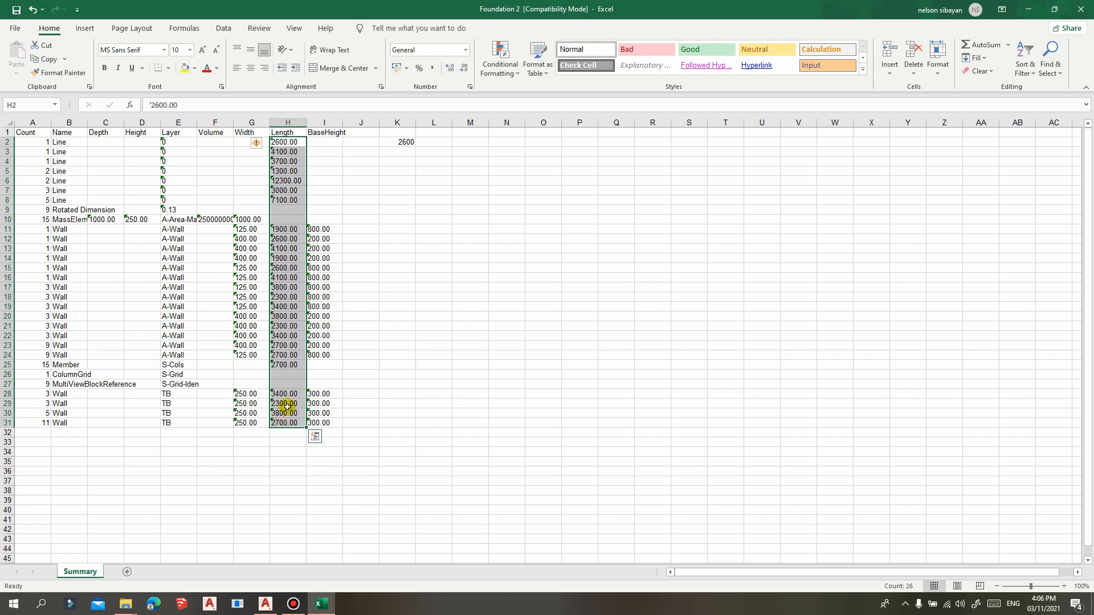
left_click(184, 30)
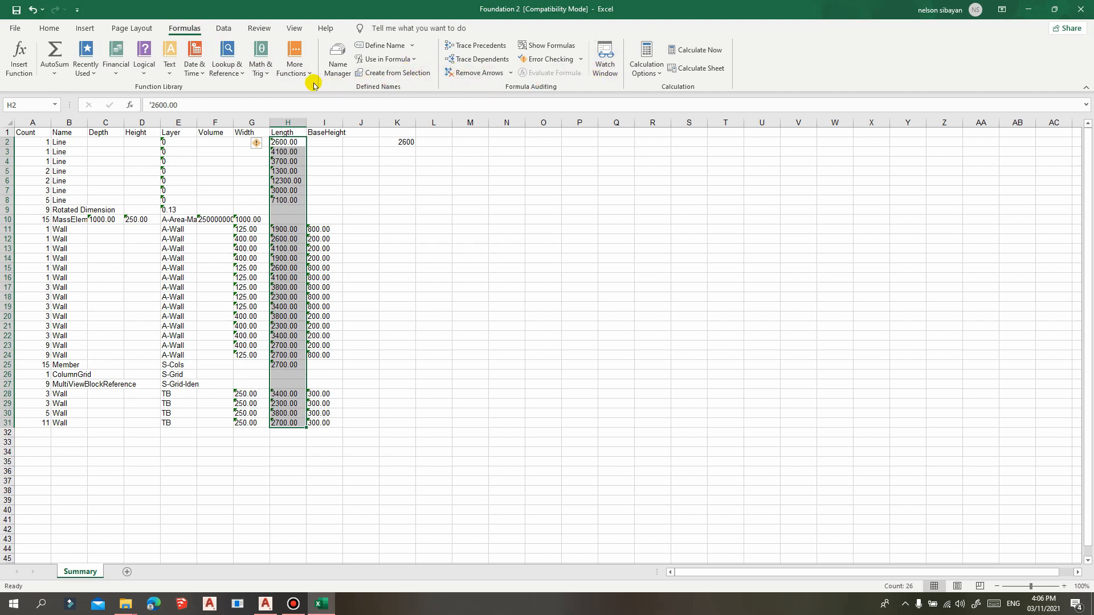
left_click(224, 31)
left_click(189, 31)
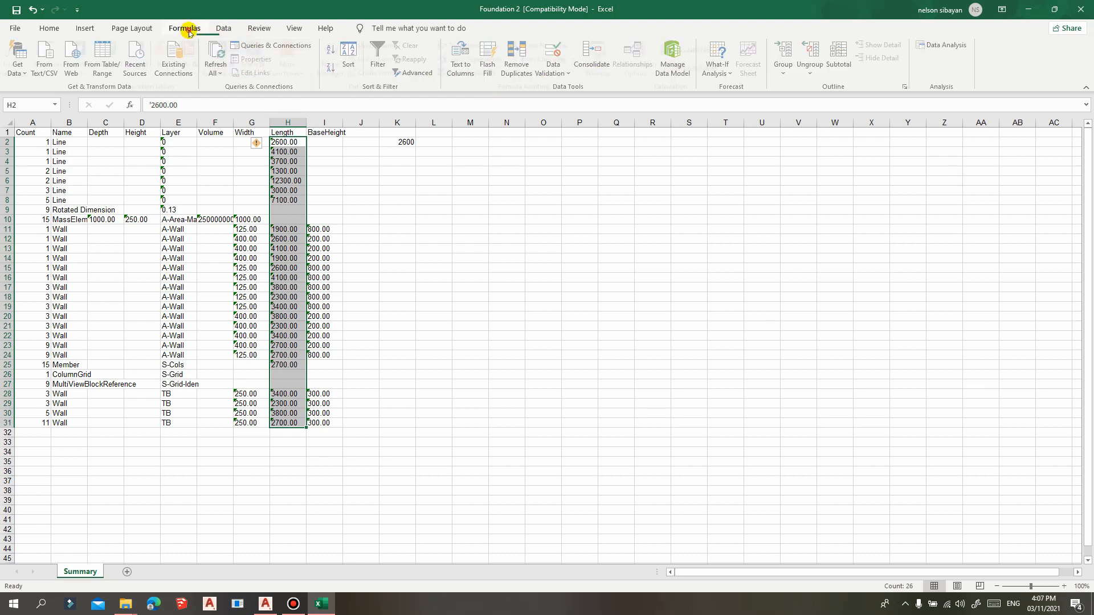
left_click(223, 30)
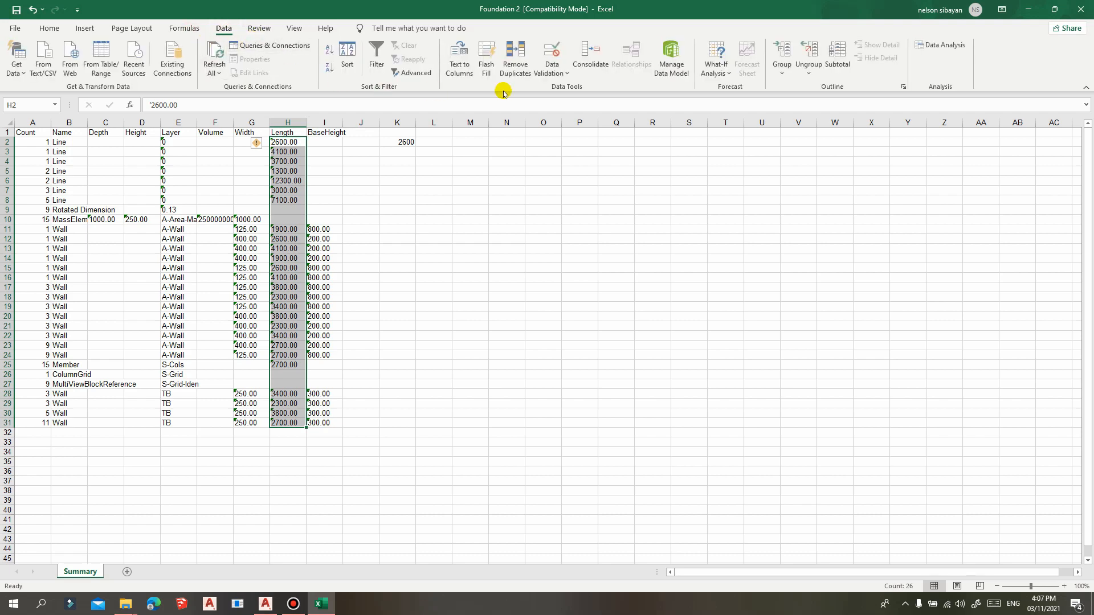
left_click(460, 61)
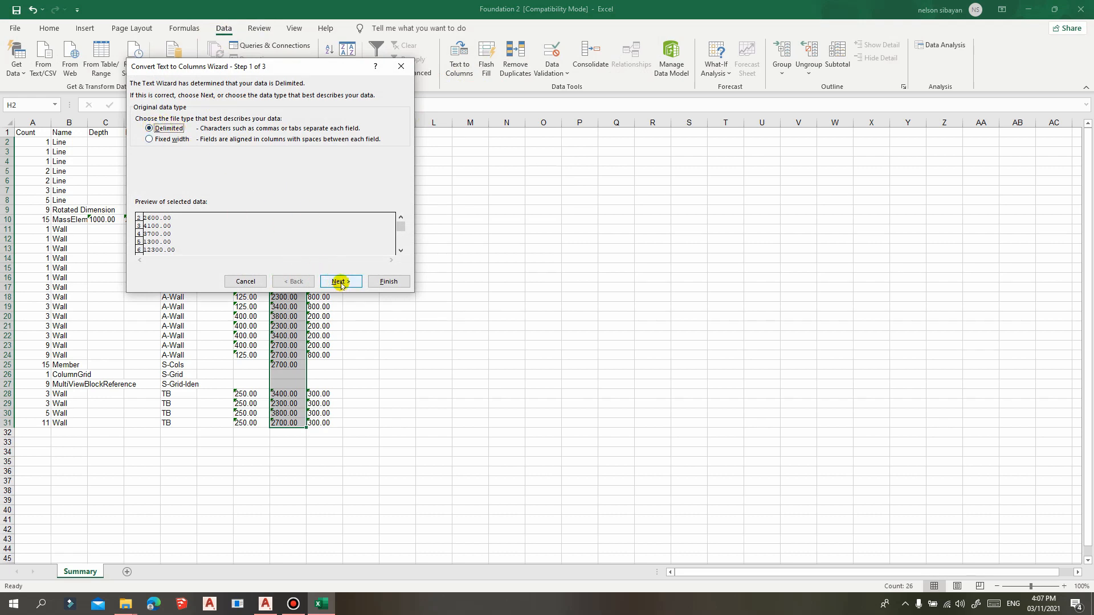
left_click(340, 282)
left_click(340, 282)
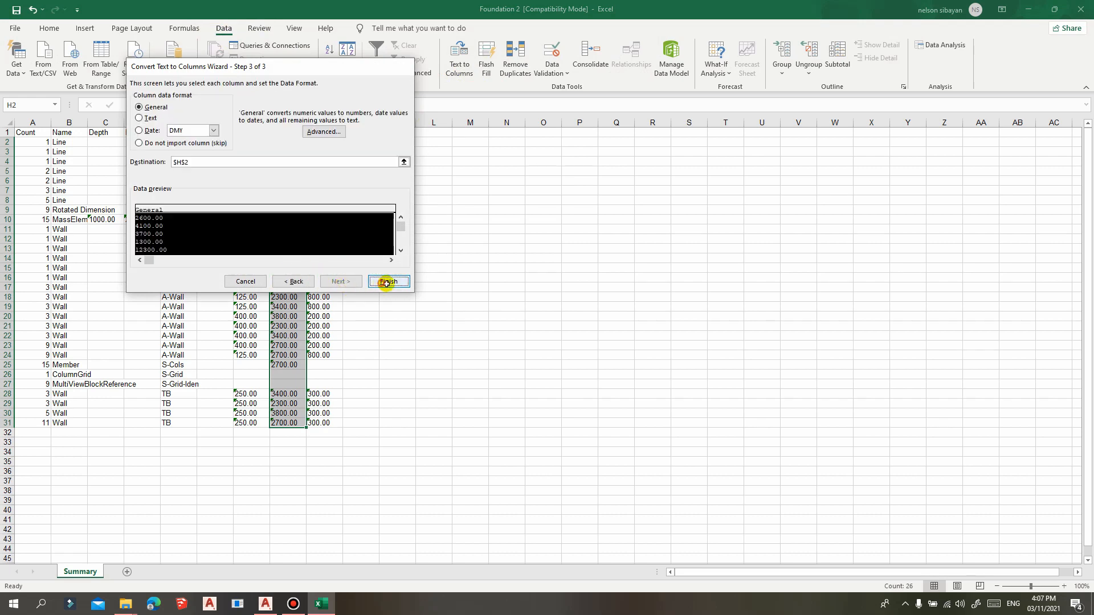
left_click(389, 281)
left_click(297, 143)
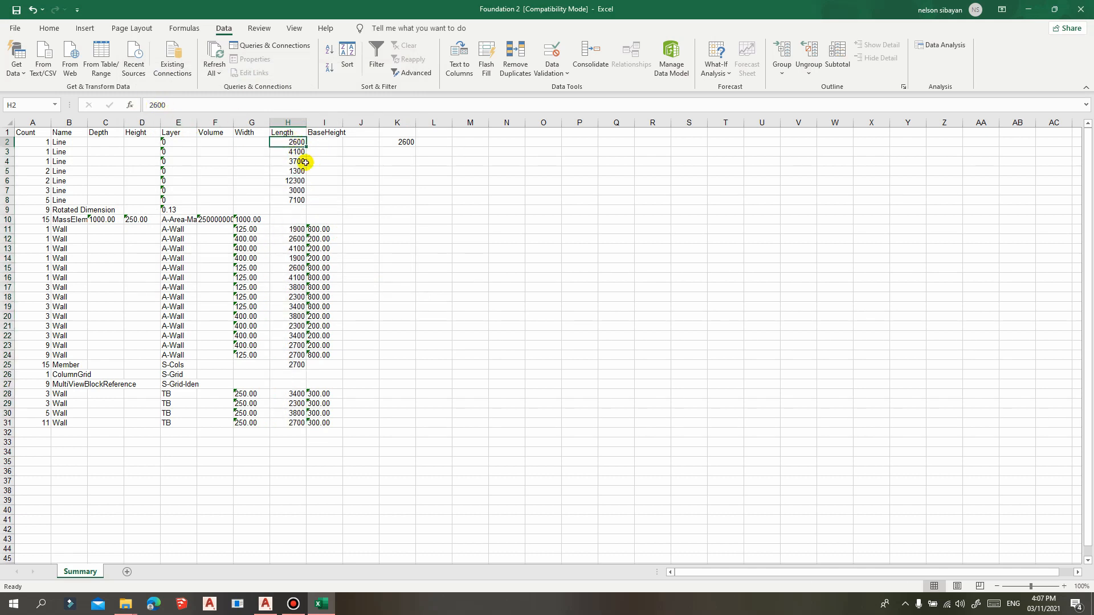
left_click(419, 286)
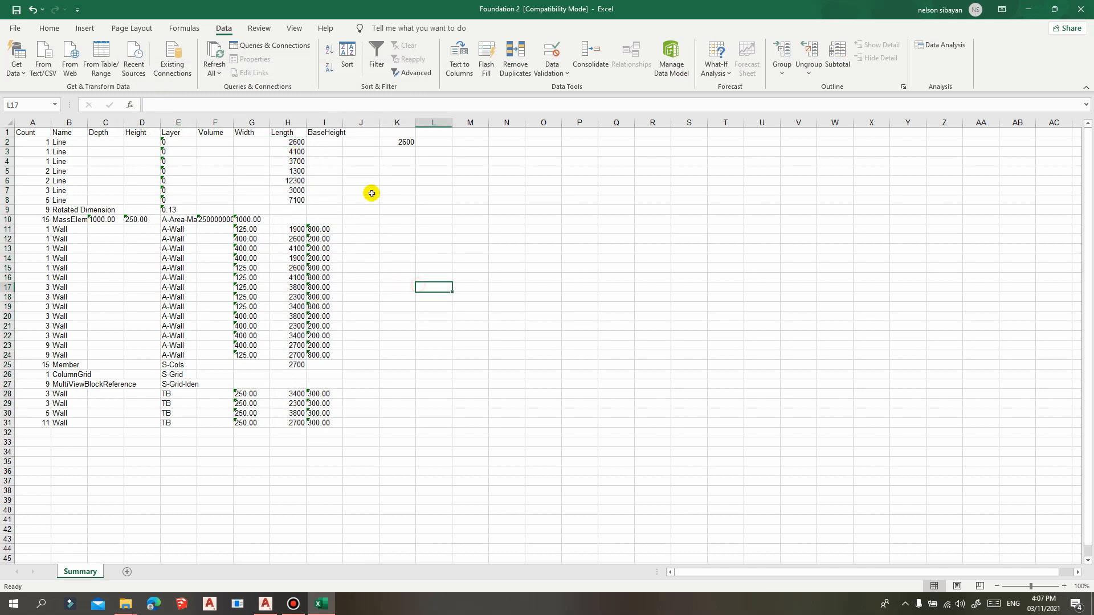
- Re-enter the K2 formula as the length in H2 multiplied by the count in A2
left_click(389, 144)
type("=")
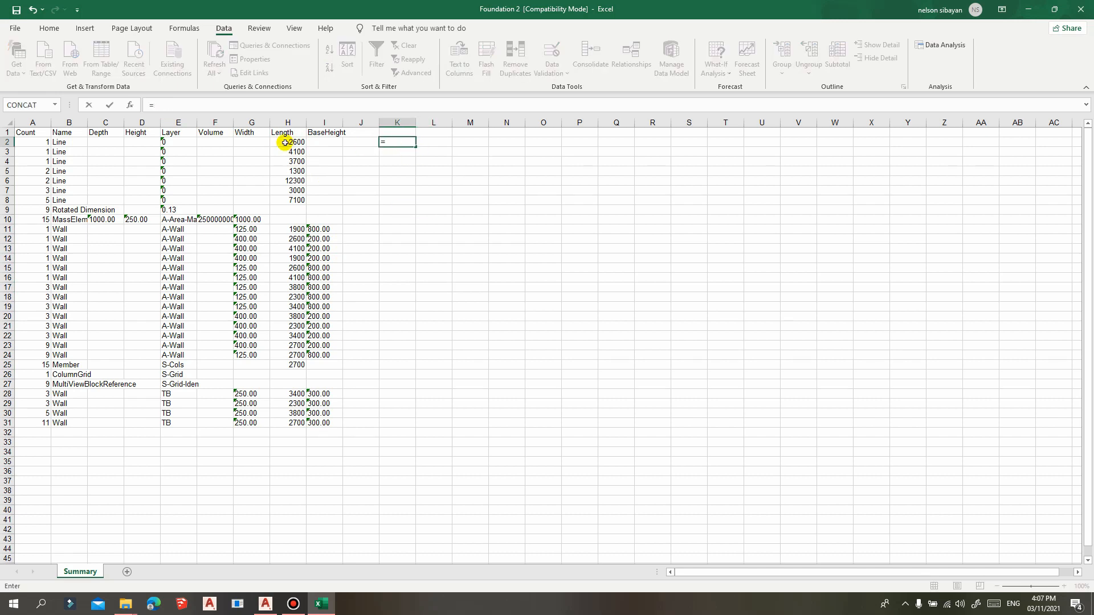
left_click(289, 142)
type("*")
left_click(41, 142)
key("Return")
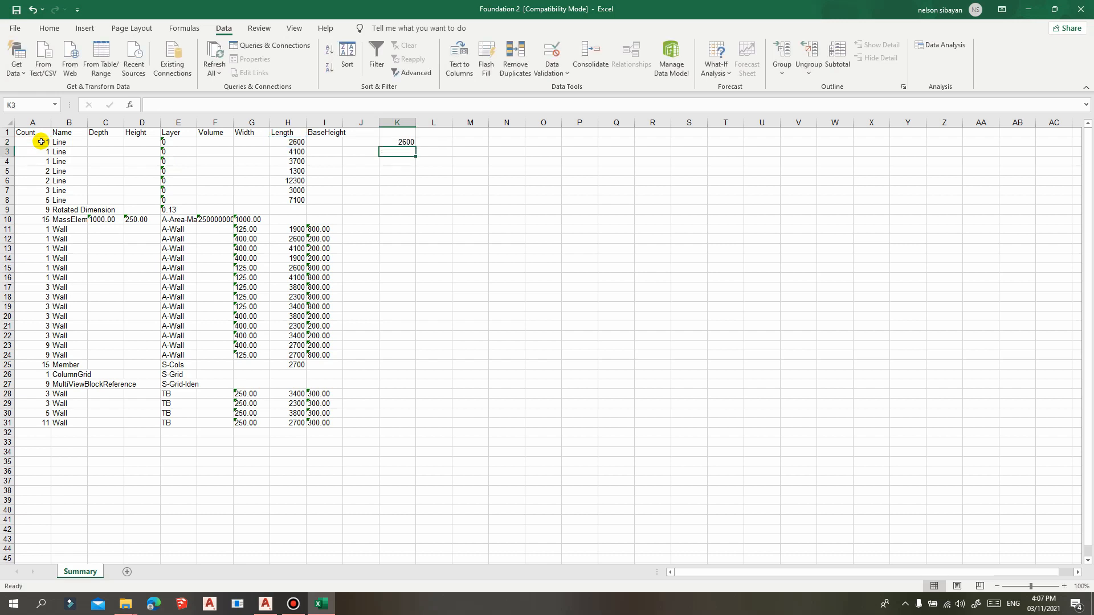
- Compare the converted lengths in H2:H31 with the base heights stored as text in I11:I31
left_click_drag(294, 142, 289, 425)
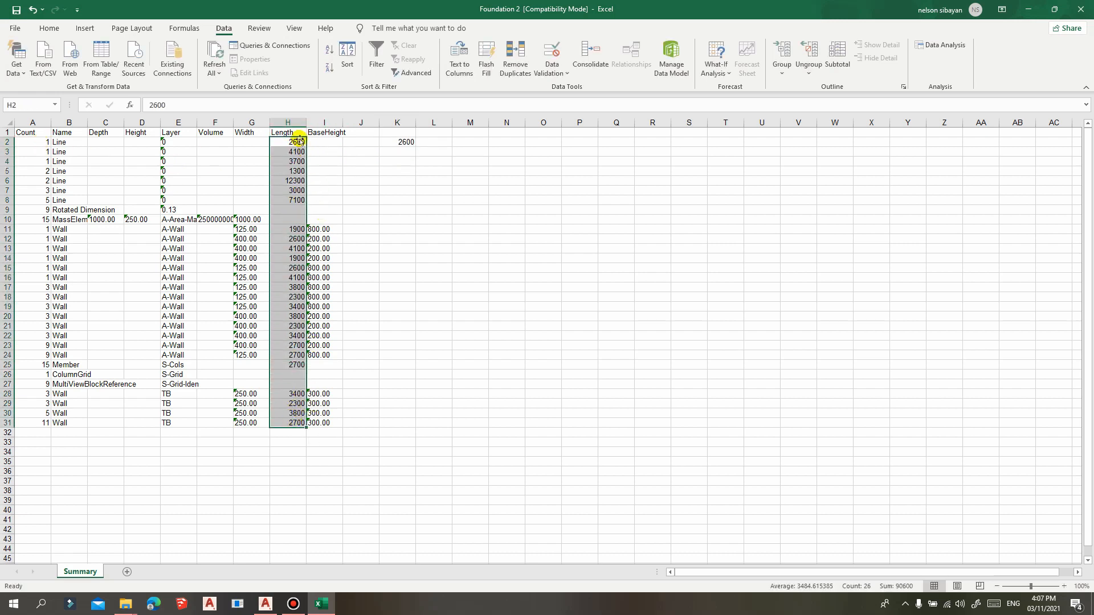
left_click(321, 229)
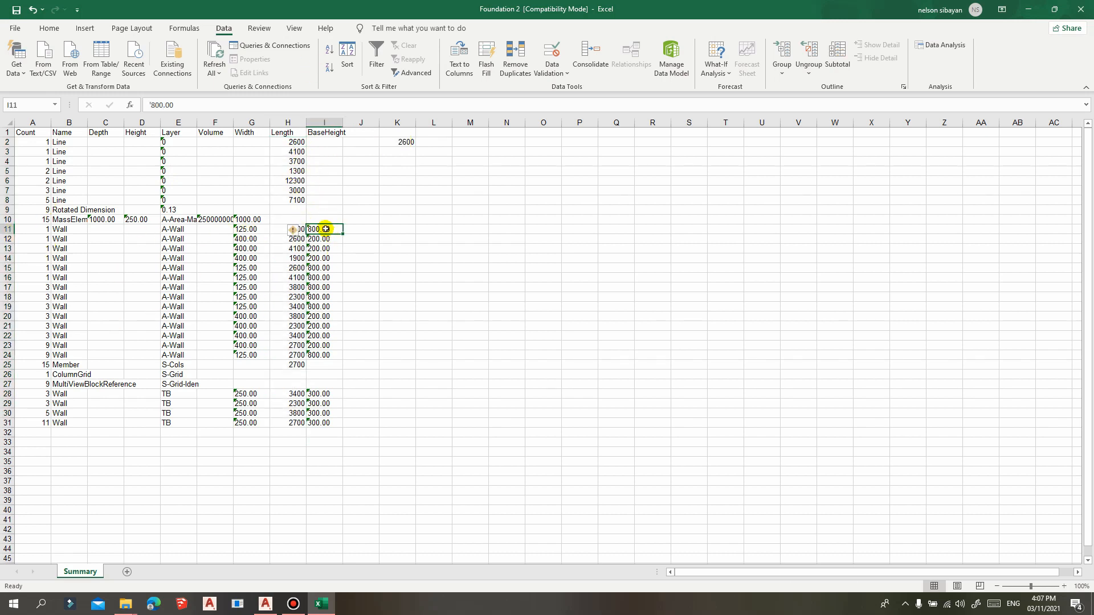
left_click_drag(325, 229, 326, 422)
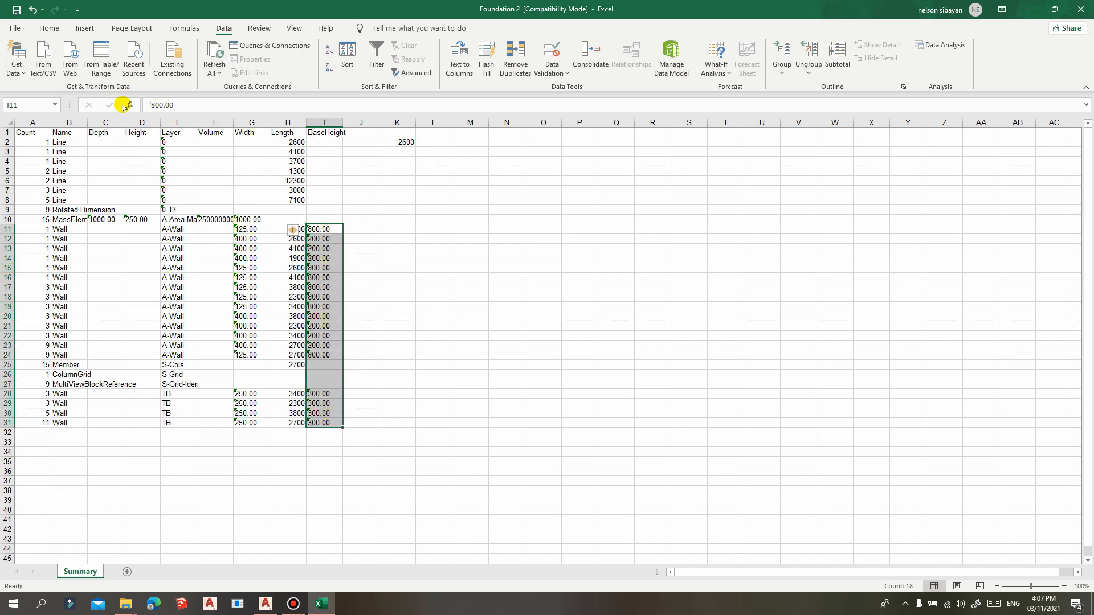
- Enter =I11*H11*A11 in K11 to multiply base height, length and count, and fill the formula down to K24
left_click(400, 229)
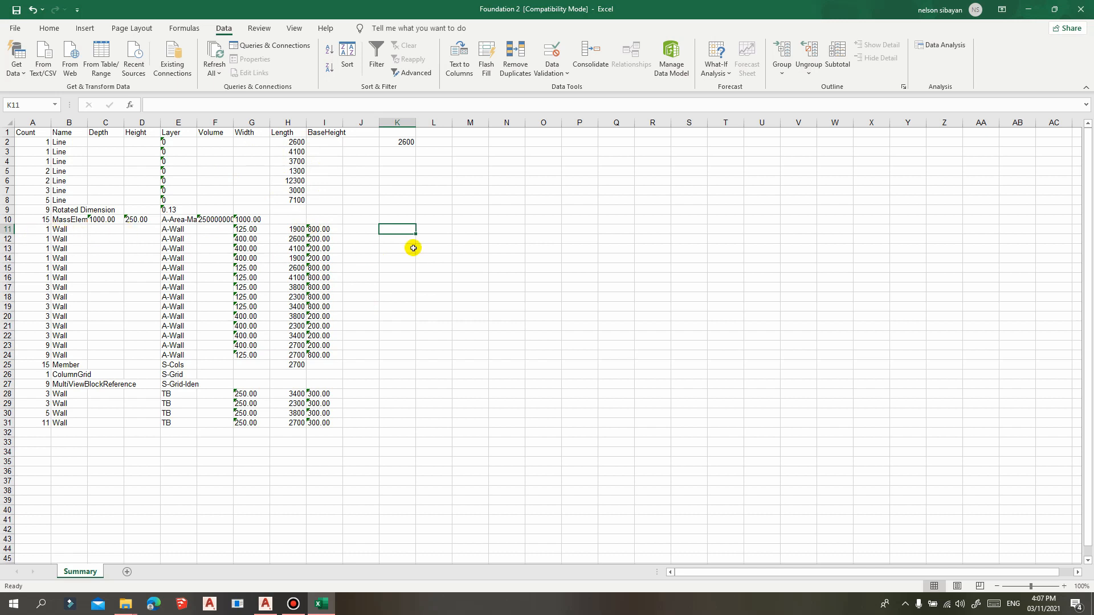
type("=")
left_click(325, 229)
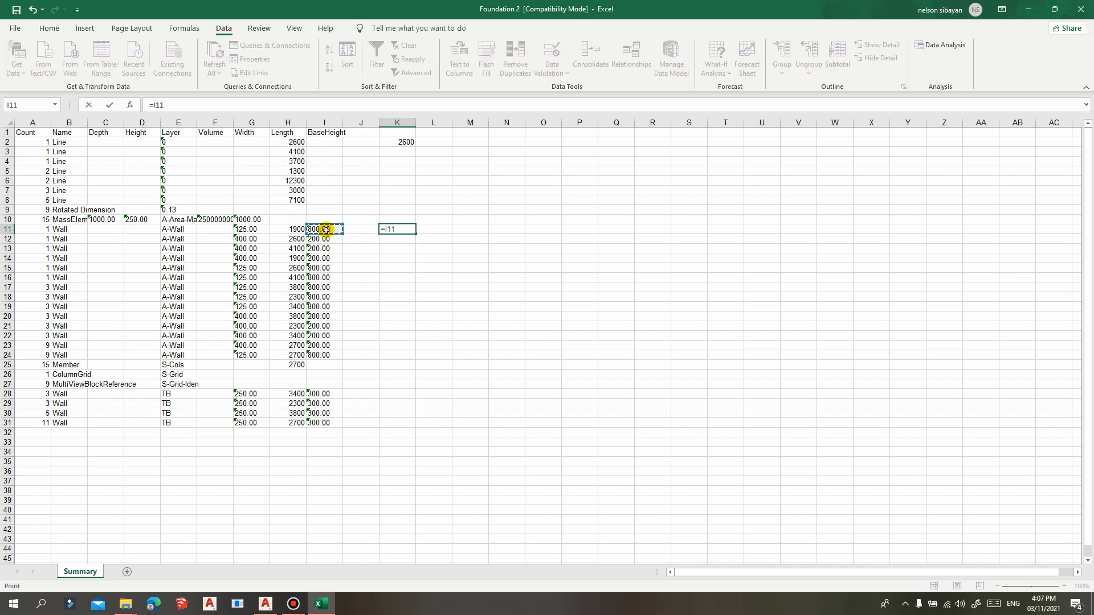
left_click(293, 229)
type("*")
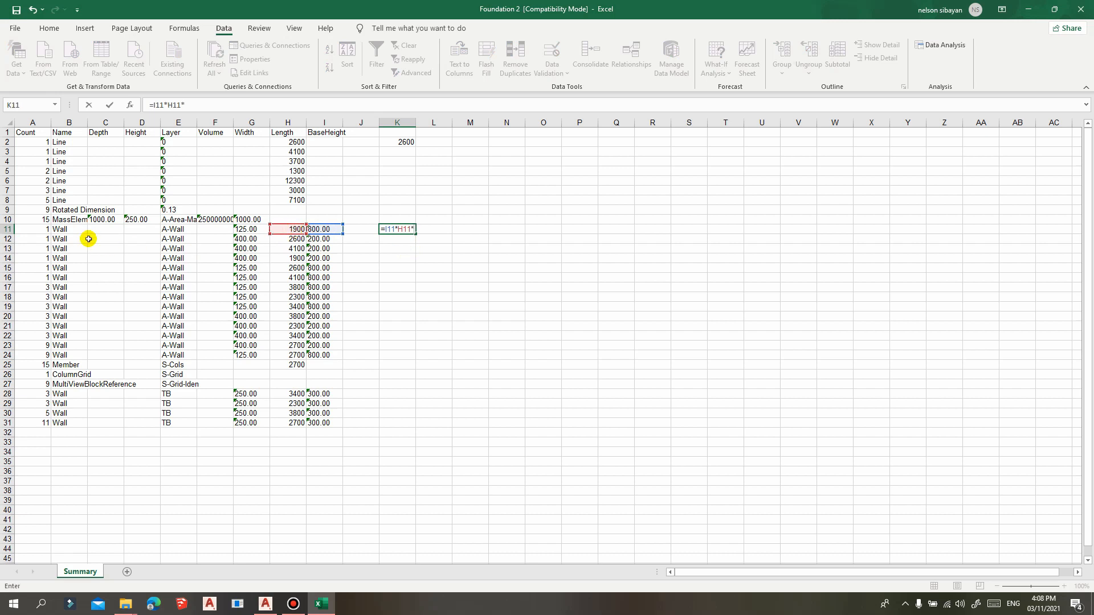
left_click(50, 229)
key("Return")
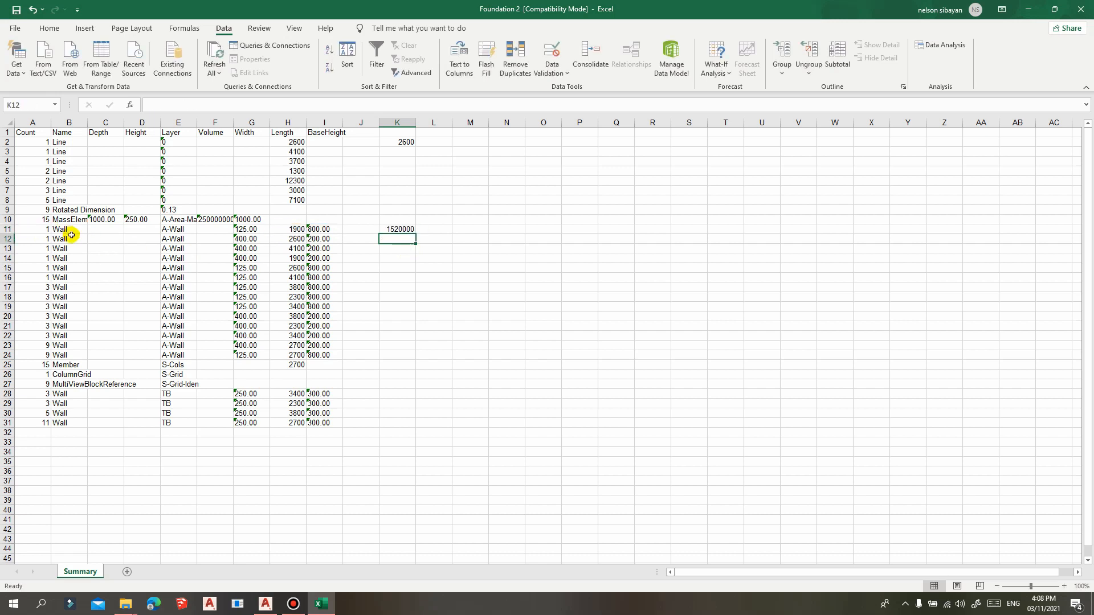
left_click(402, 230)
left_click_drag(419, 234, 406, 358)
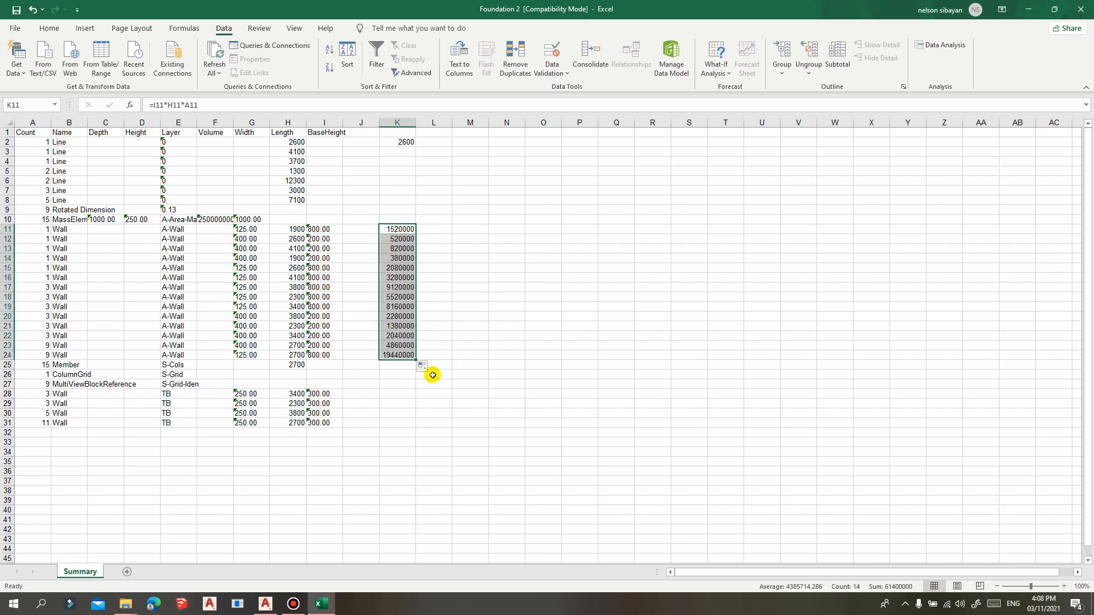
- Total the A-Wall results in K26 with =SUM(K11:K25) and check the resulting formula
left_click(396, 375)
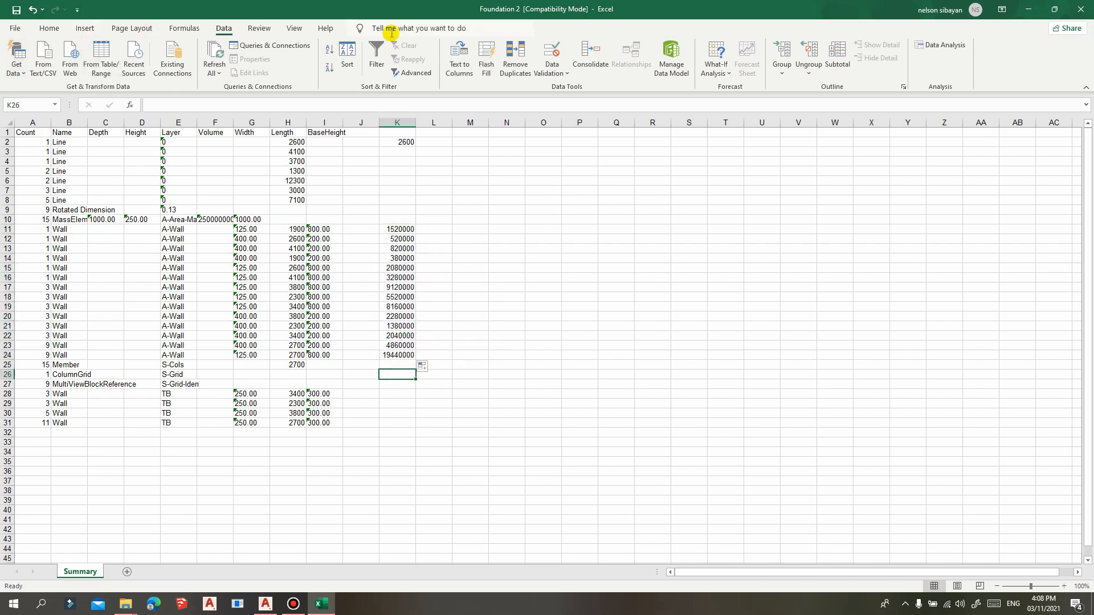
left_click(184, 28)
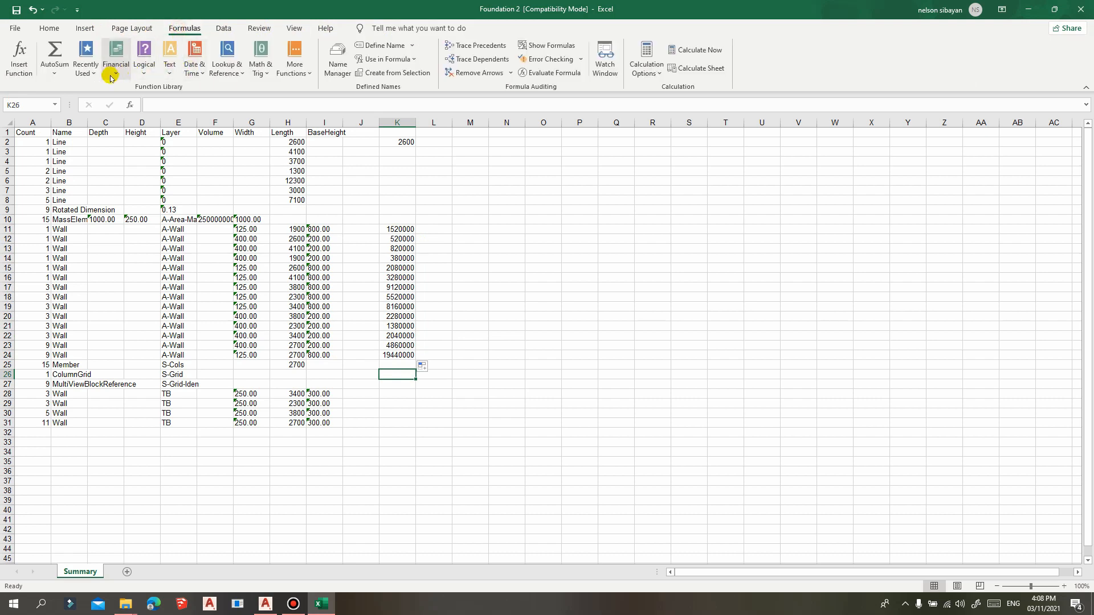
left_click(54, 73)
left_click(72, 104)
key("Return")
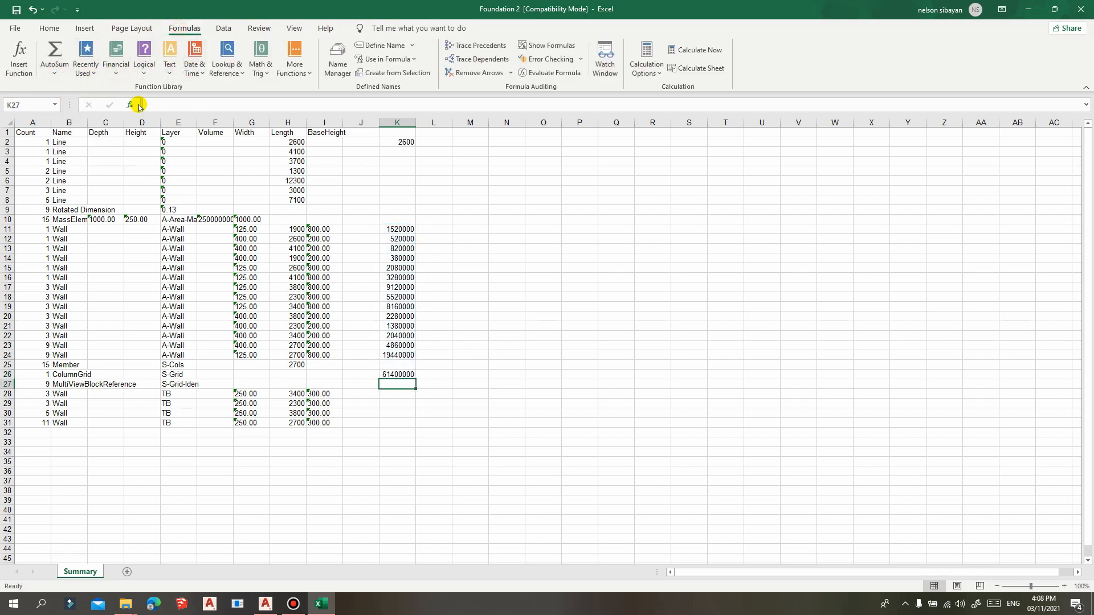
left_click(410, 375)
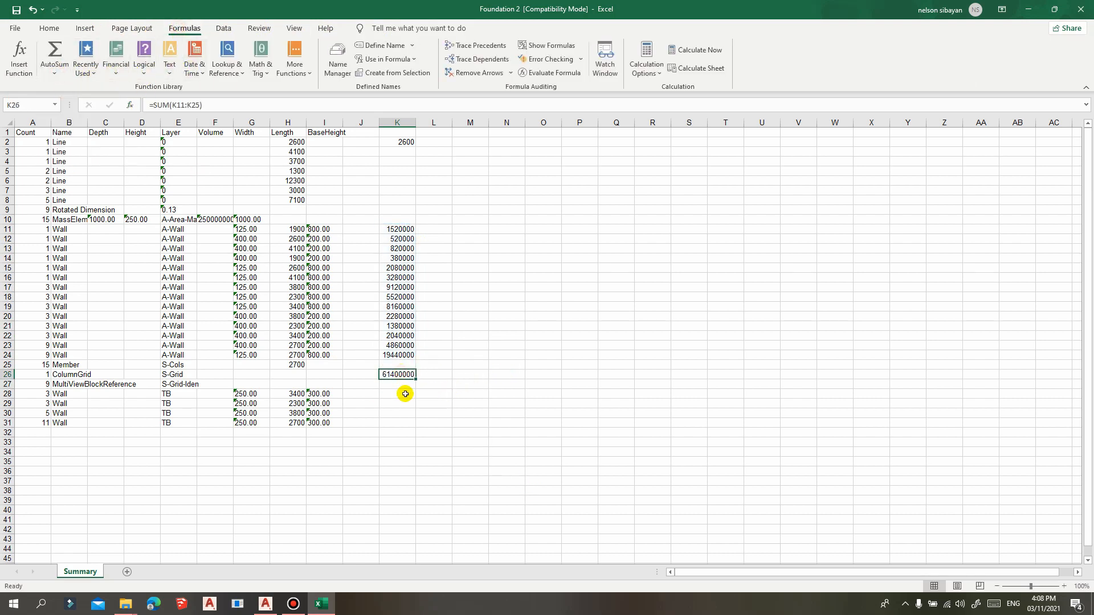